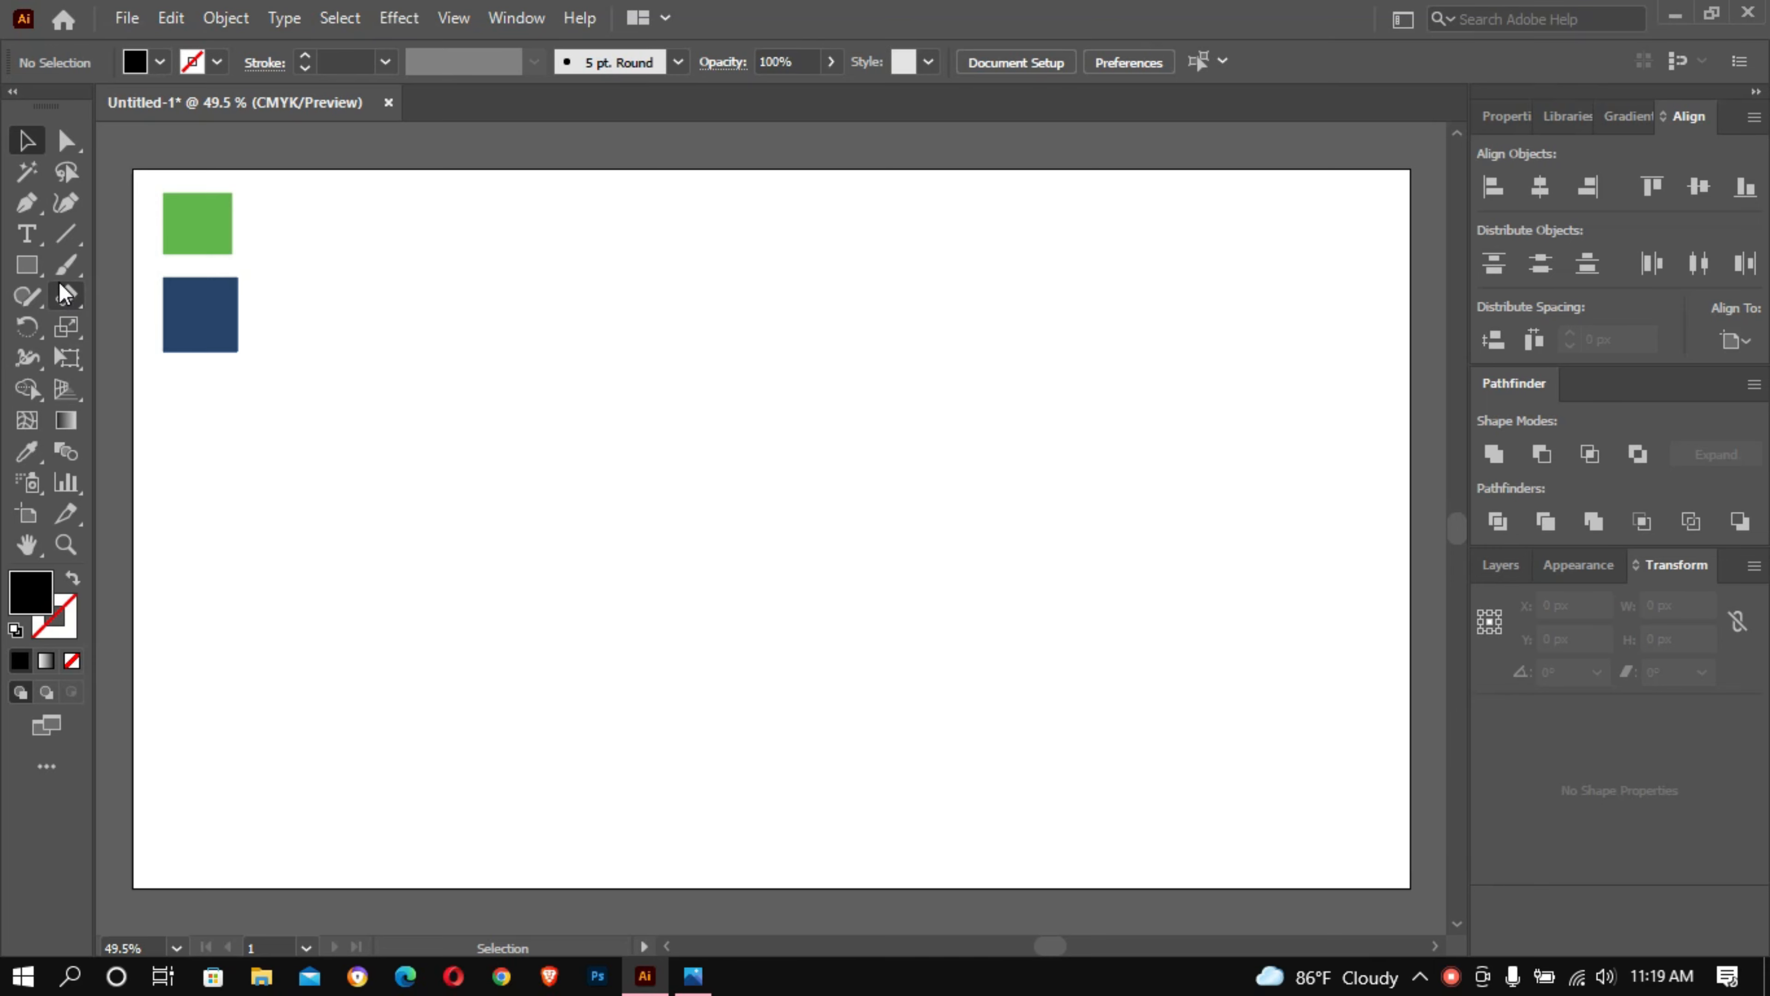
# - Add the text RCM to the artboard and move it down slightly
pyautogui.click(27, 234)
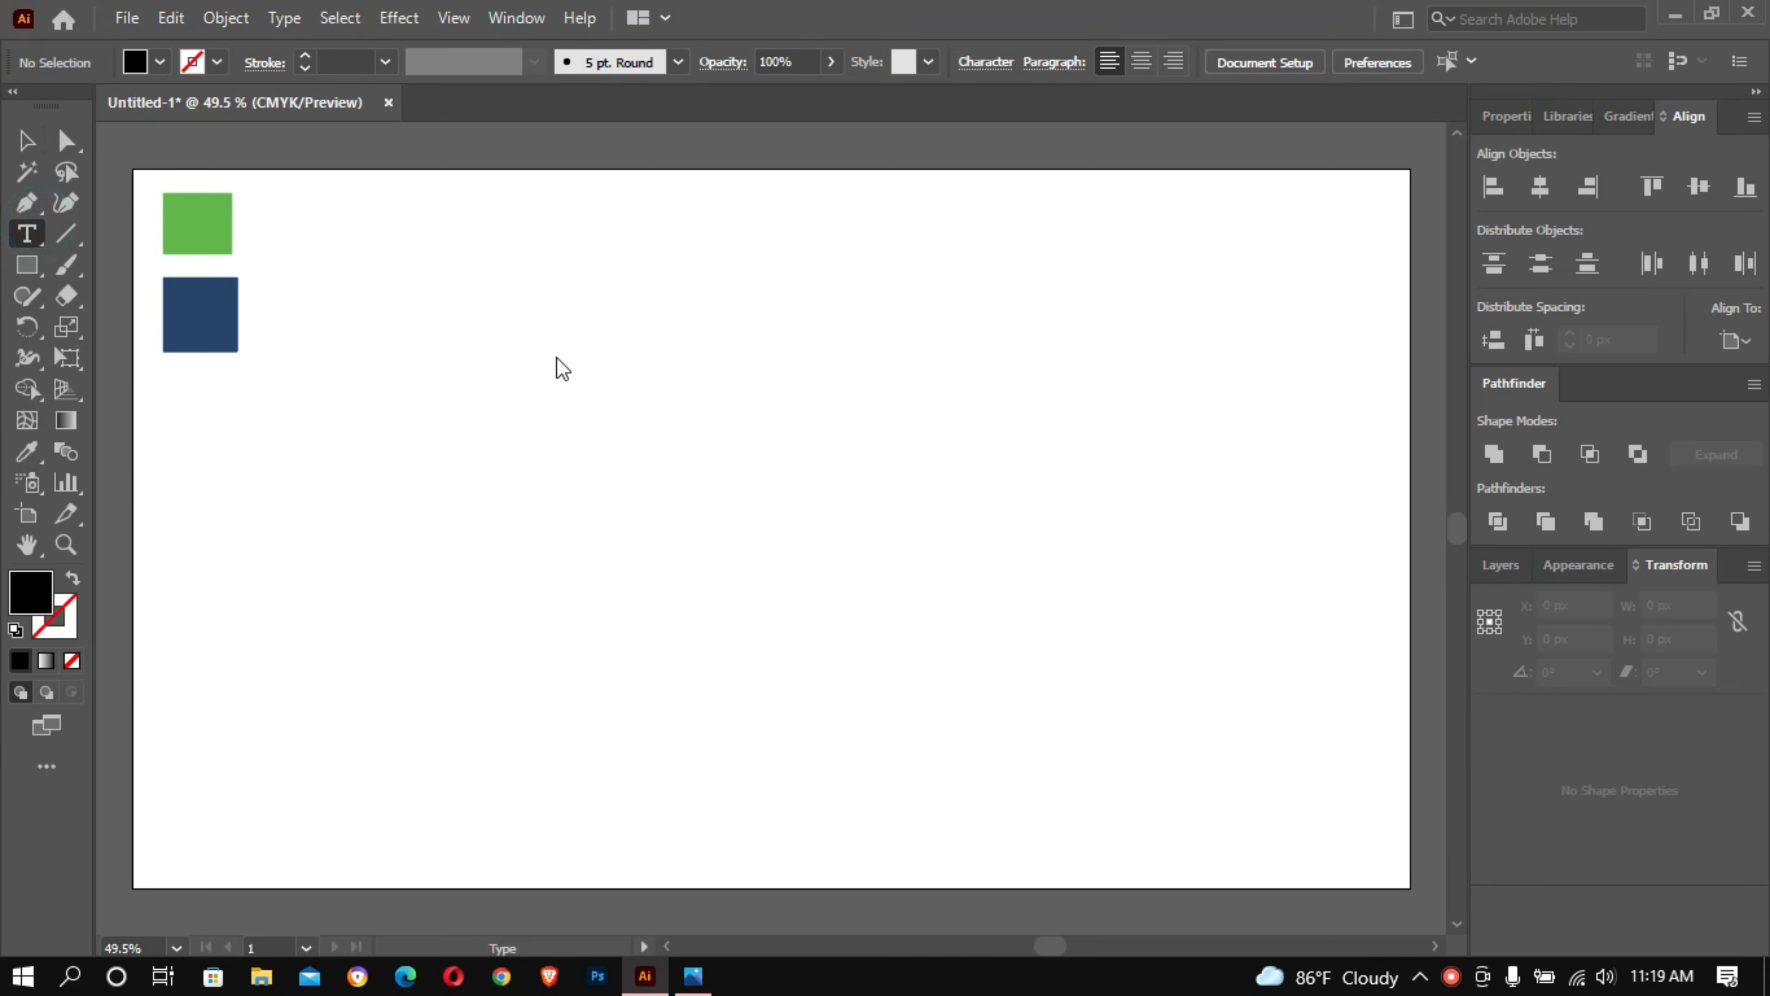
pyautogui.click(523, 369)
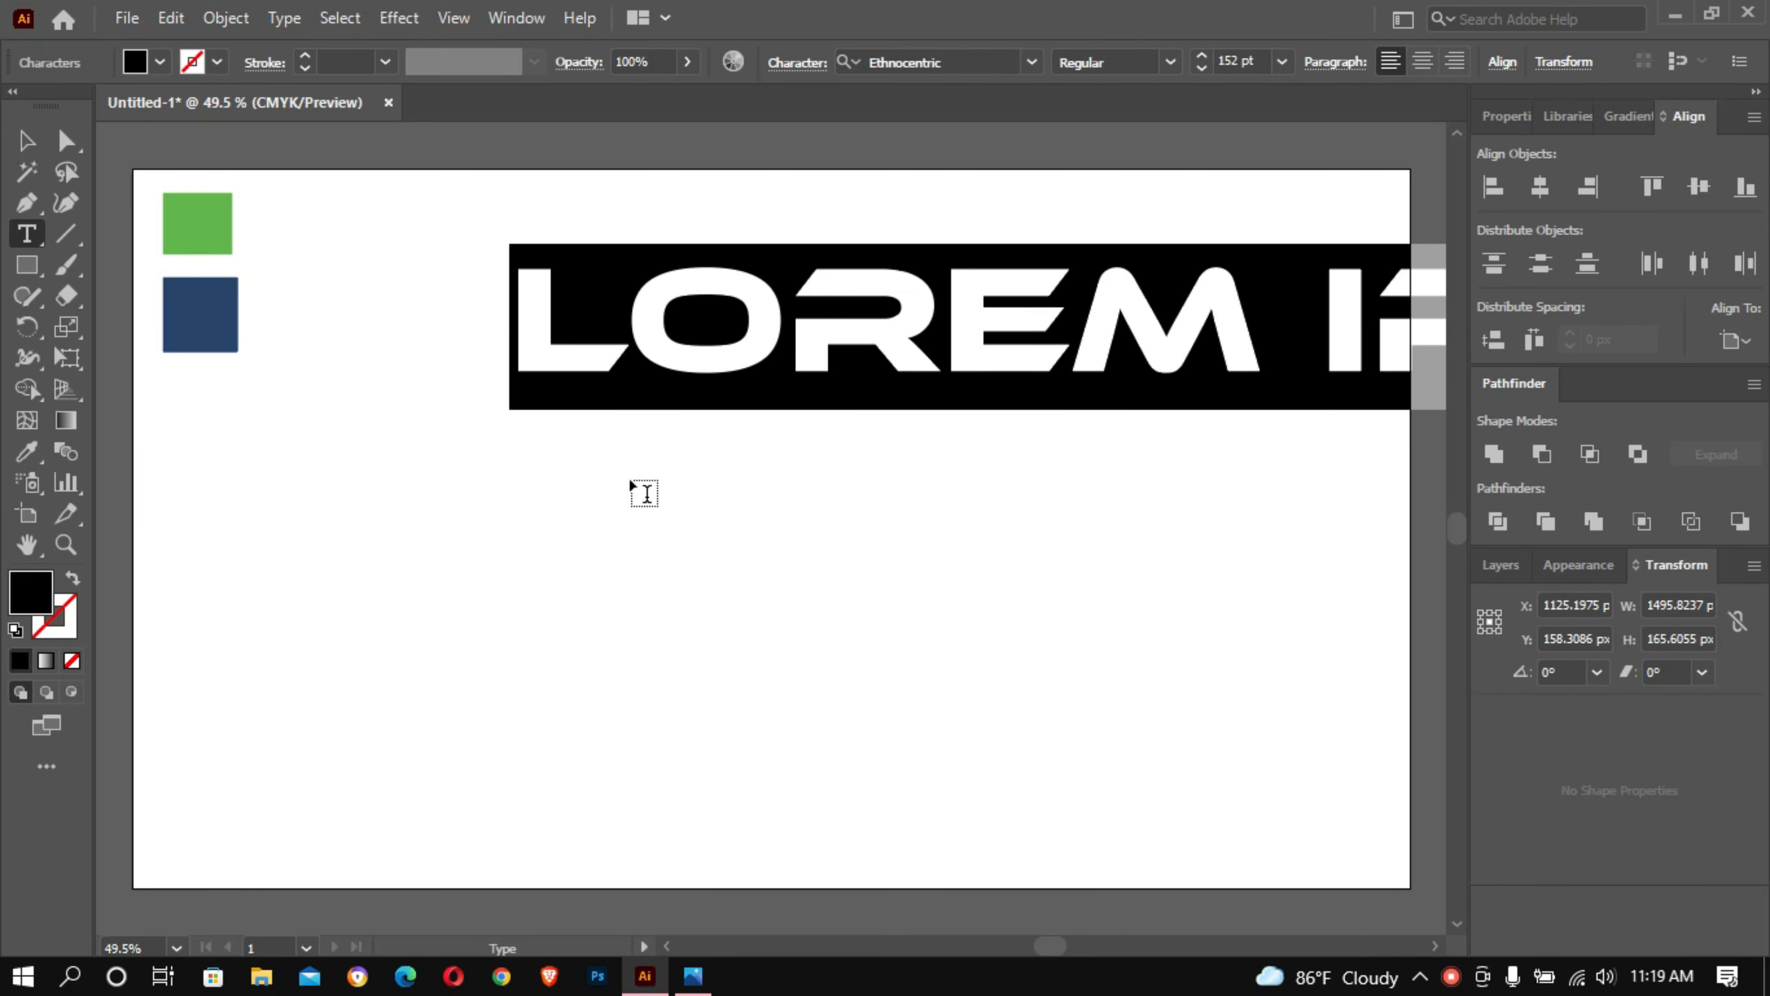
pyautogui.write('R')
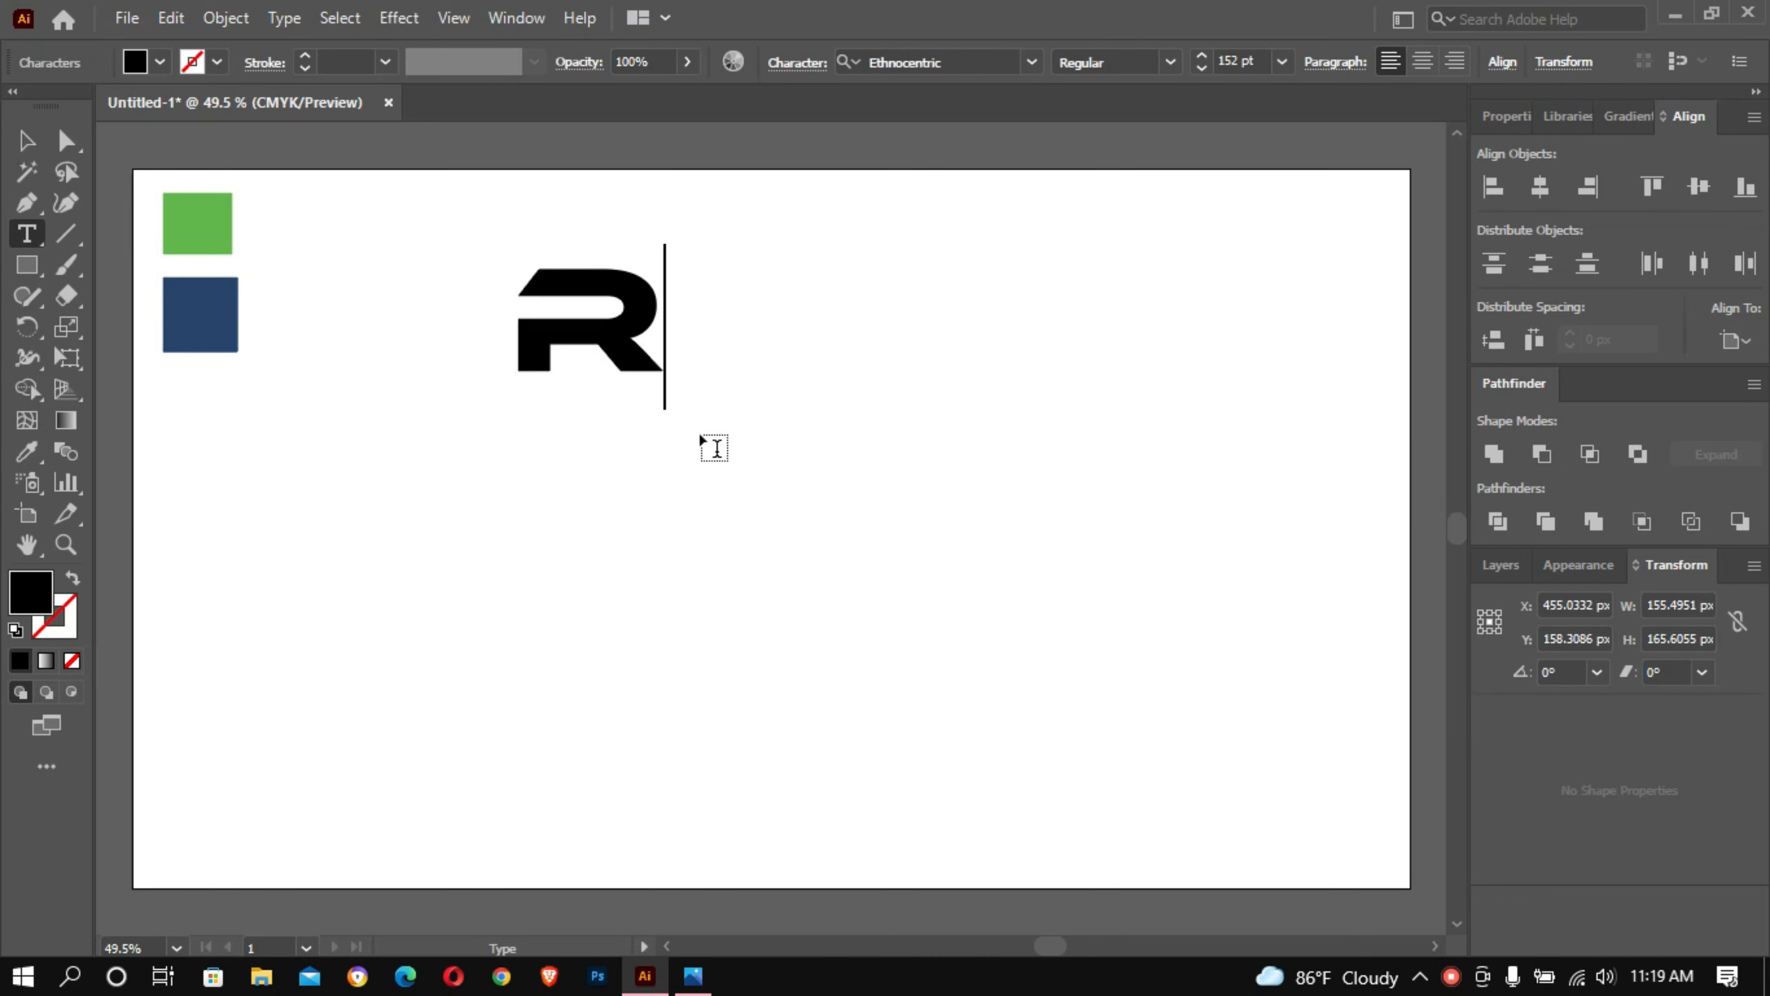
pyautogui.write('CM')
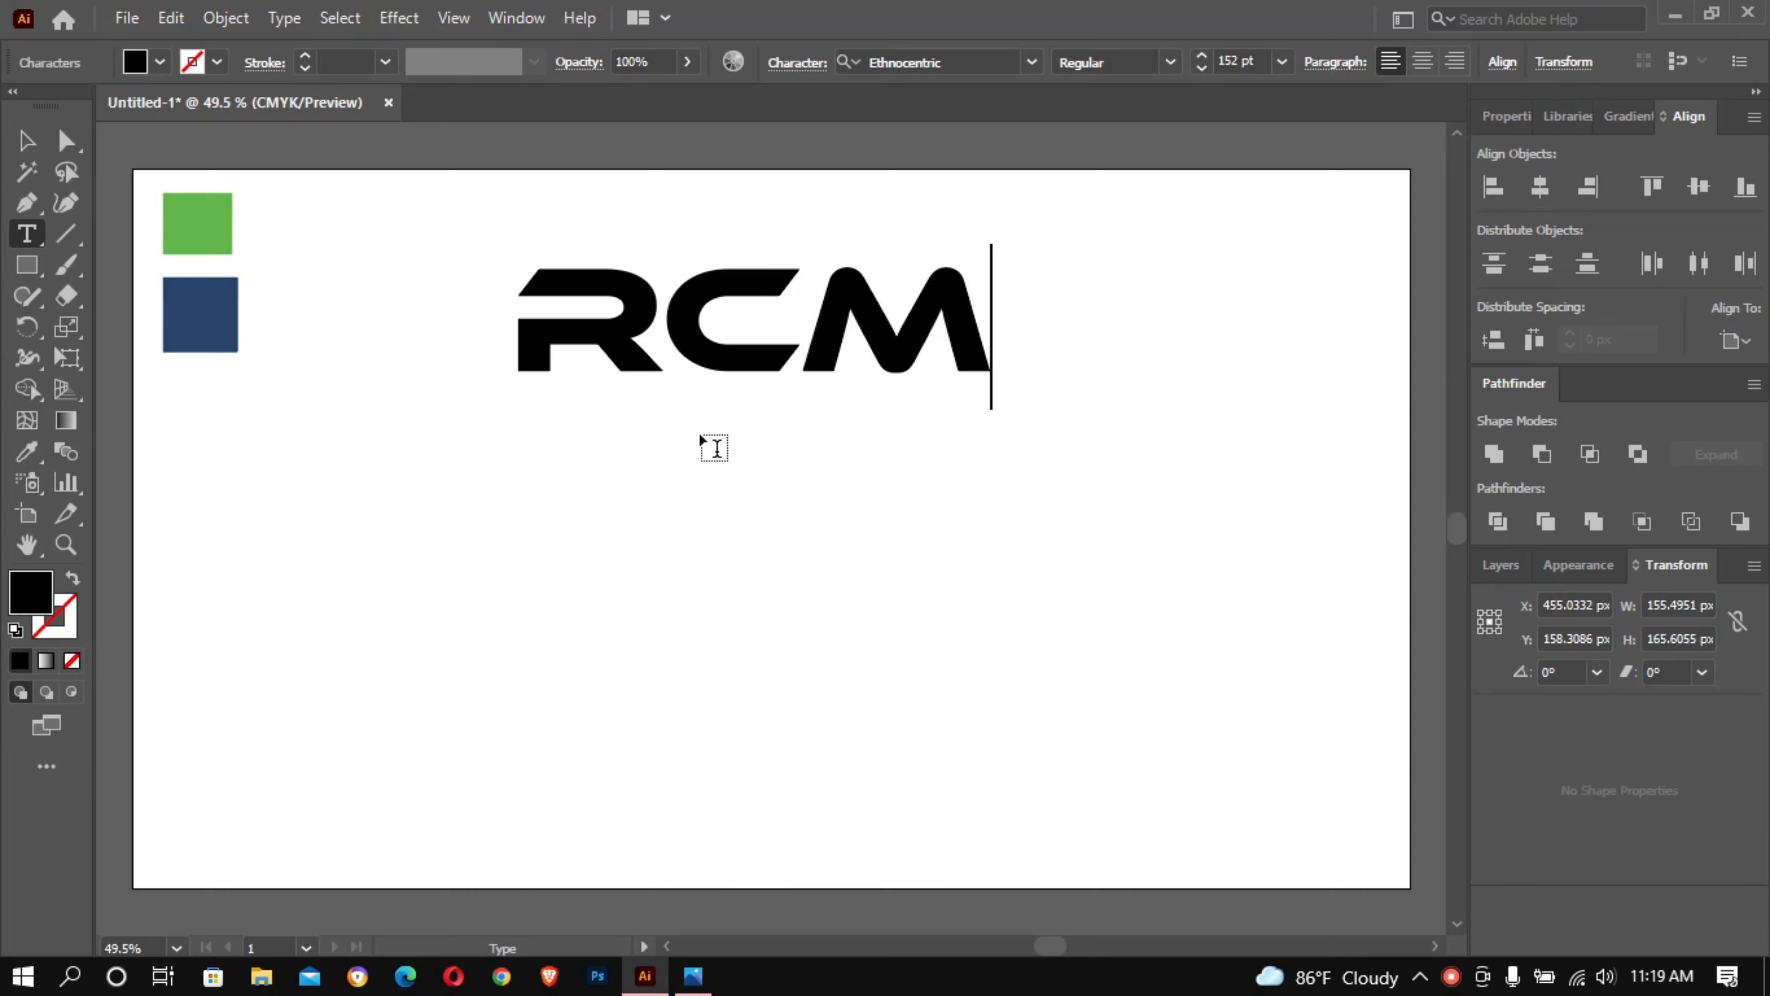
pyautogui.click(26, 141)
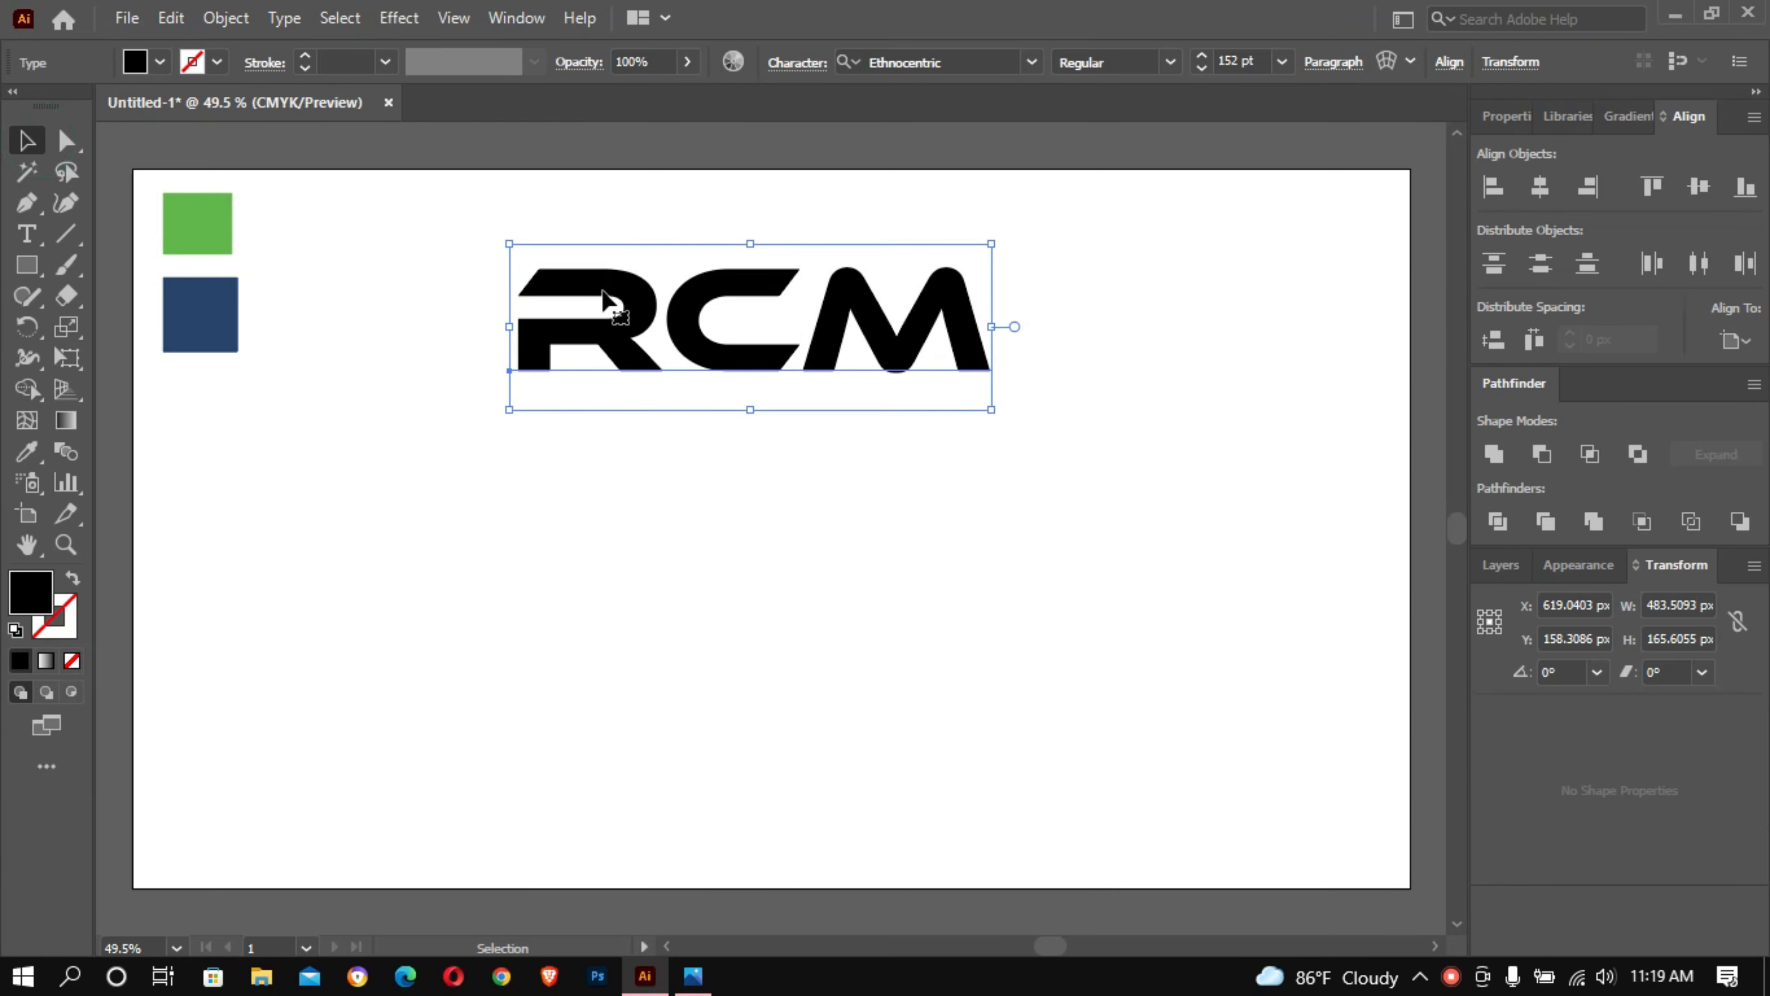
pyautogui.moveTo(604, 285); pyautogui.dragTo(594, 413)
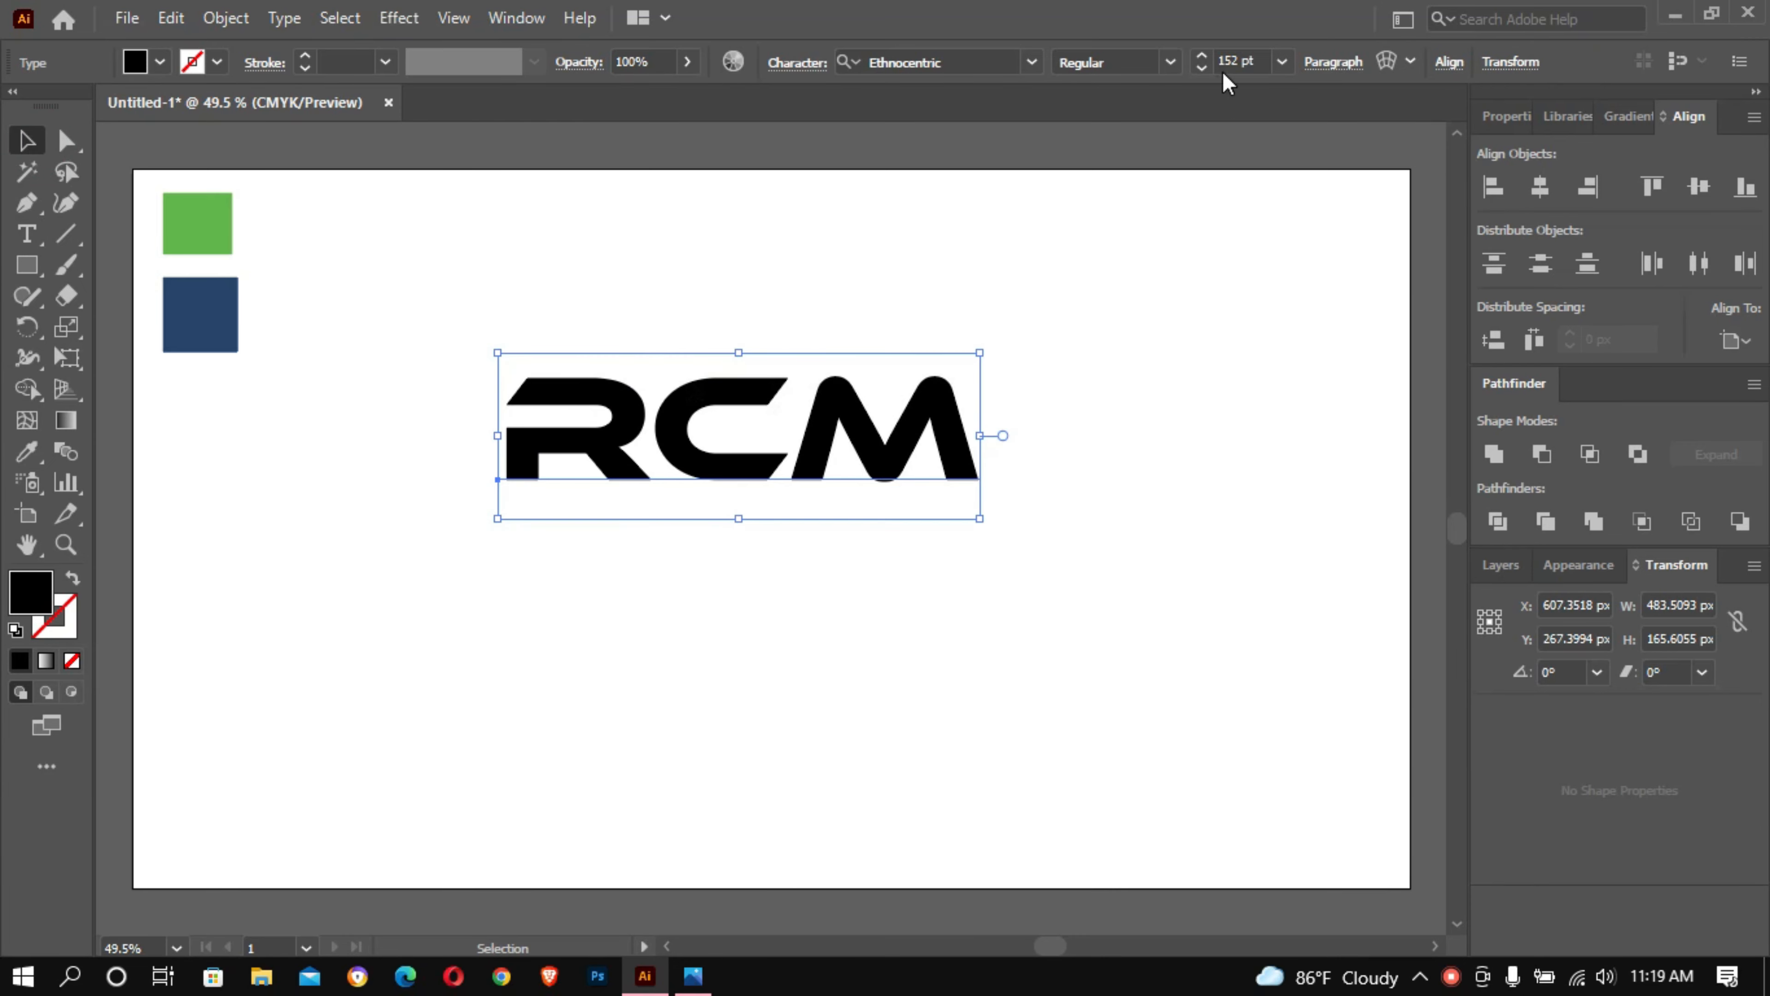
# - Enlarge the RCM text to 193 pt and shift it left on the artboard
pyautogui.click(1238, 56)
pyautogui.scroll(11, 1237, 54)
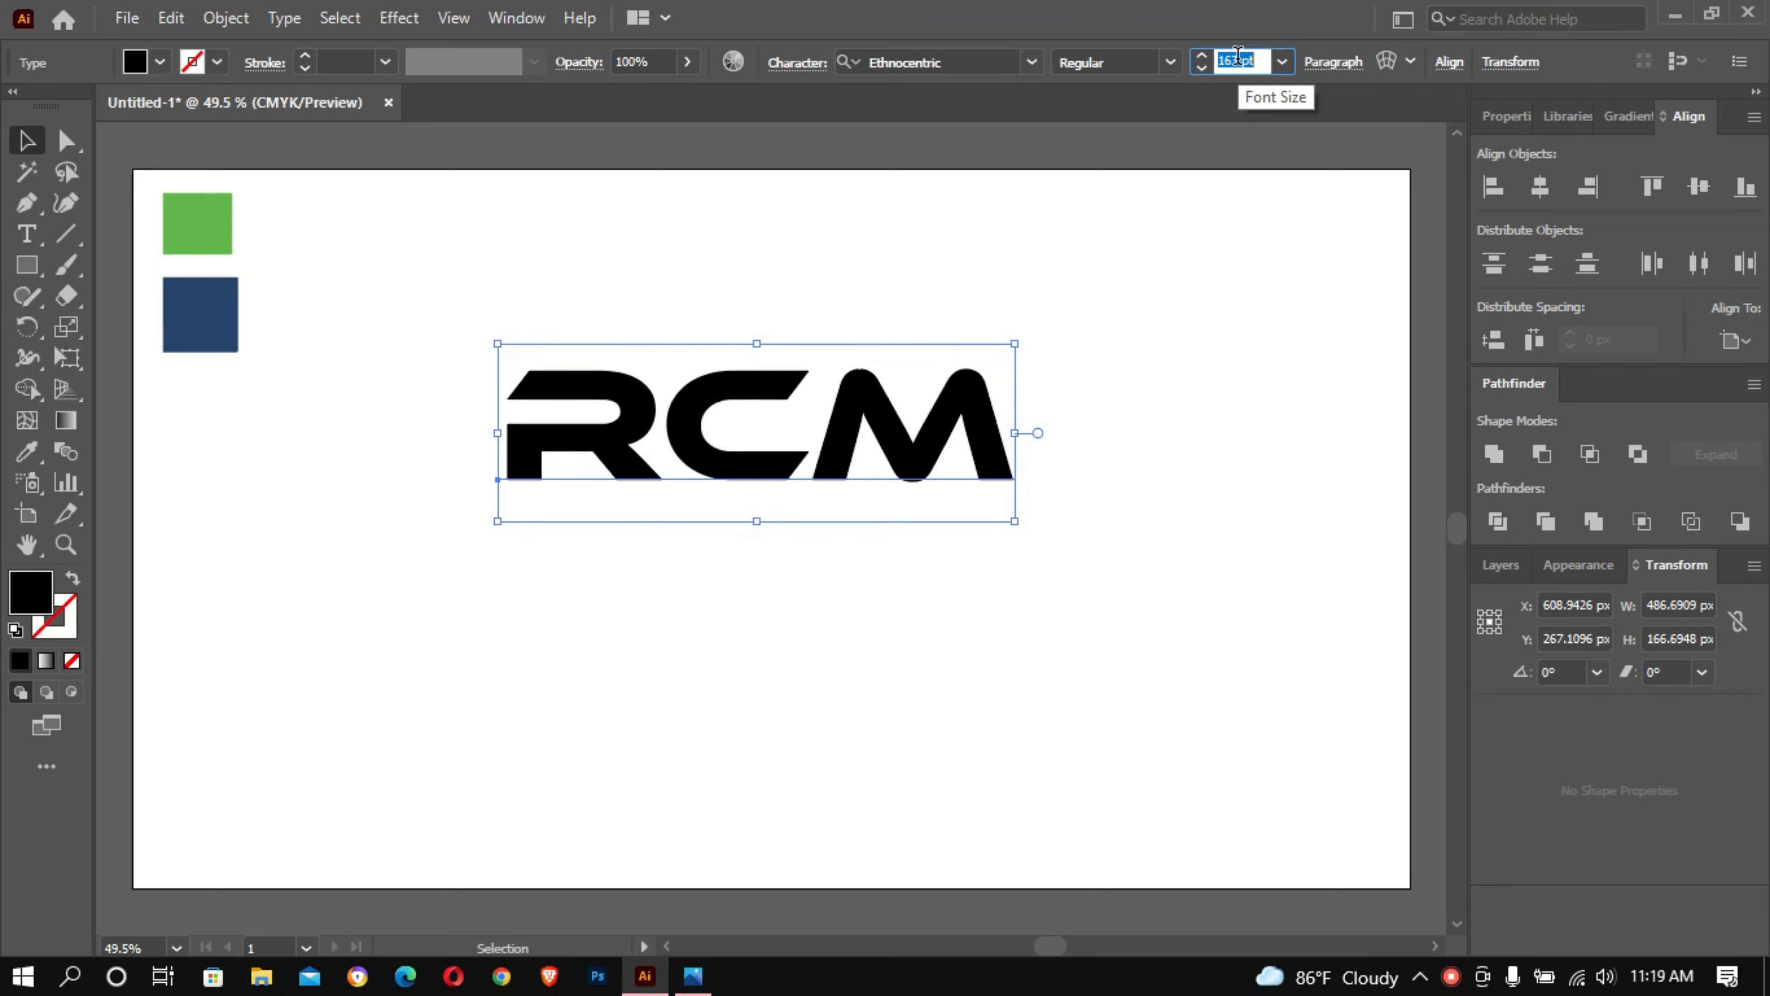
pyautogui.scroll(20, 1237, 56)
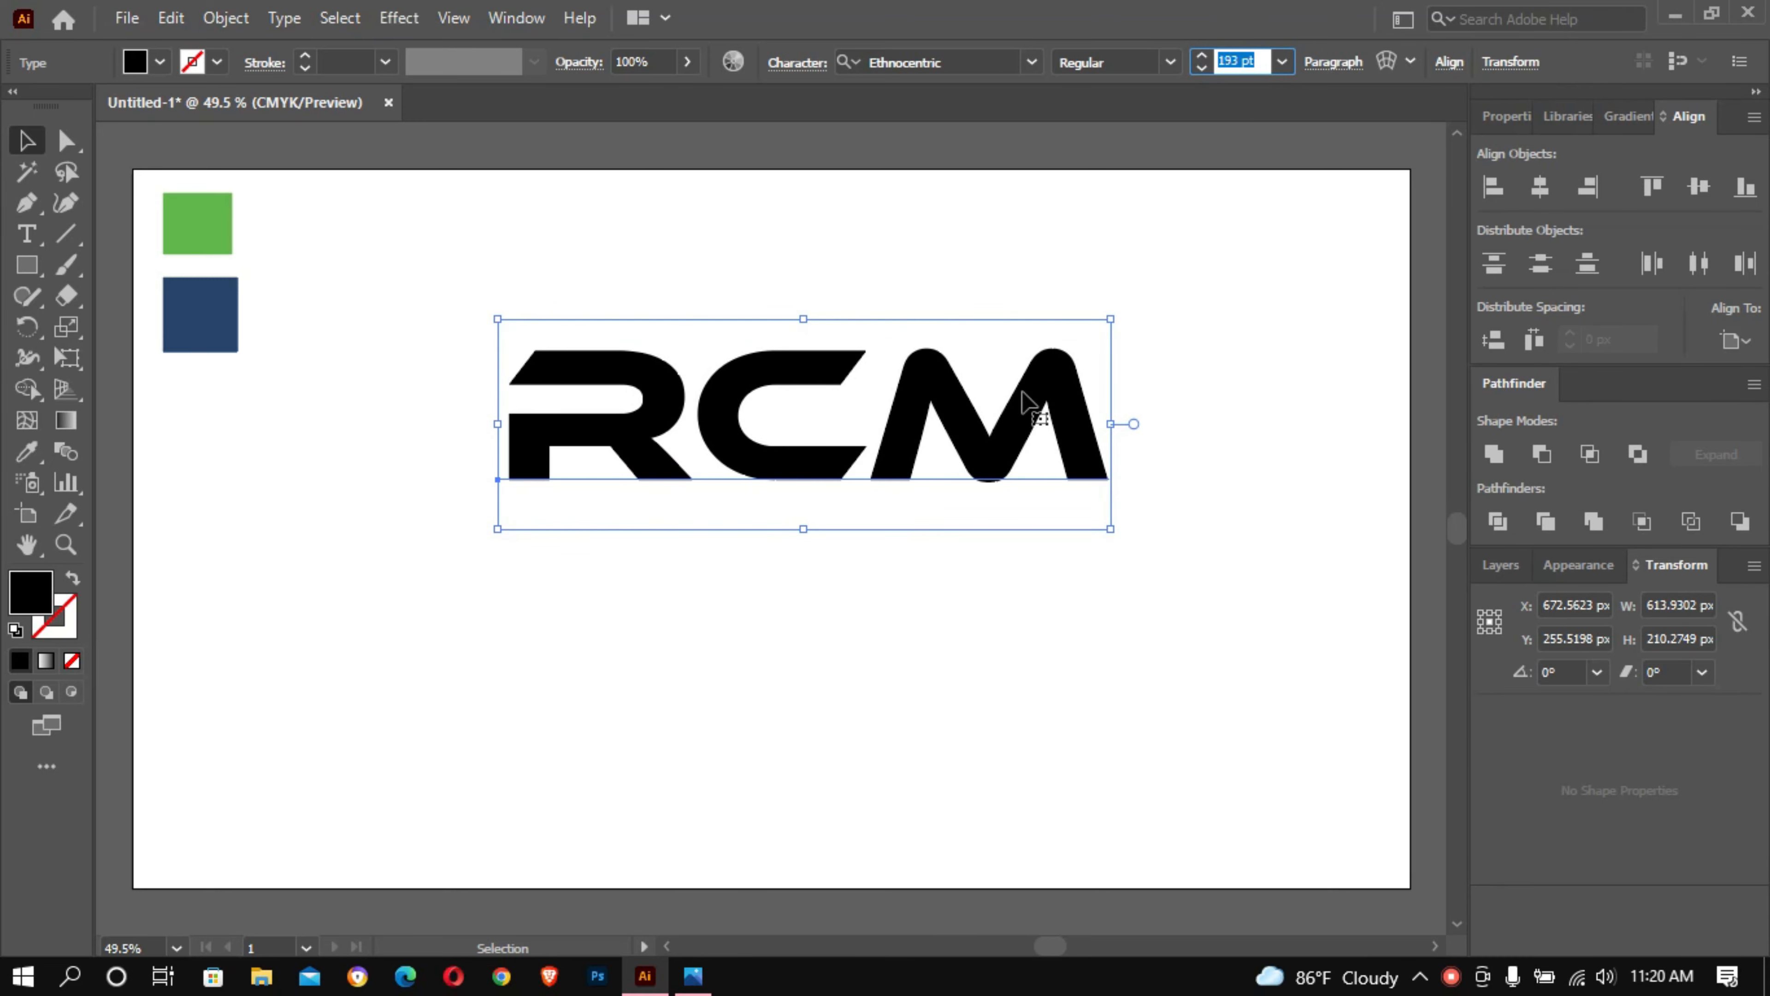
pyautogui.moveTo(938, 406); pyautogui.dragTo(867, 408)
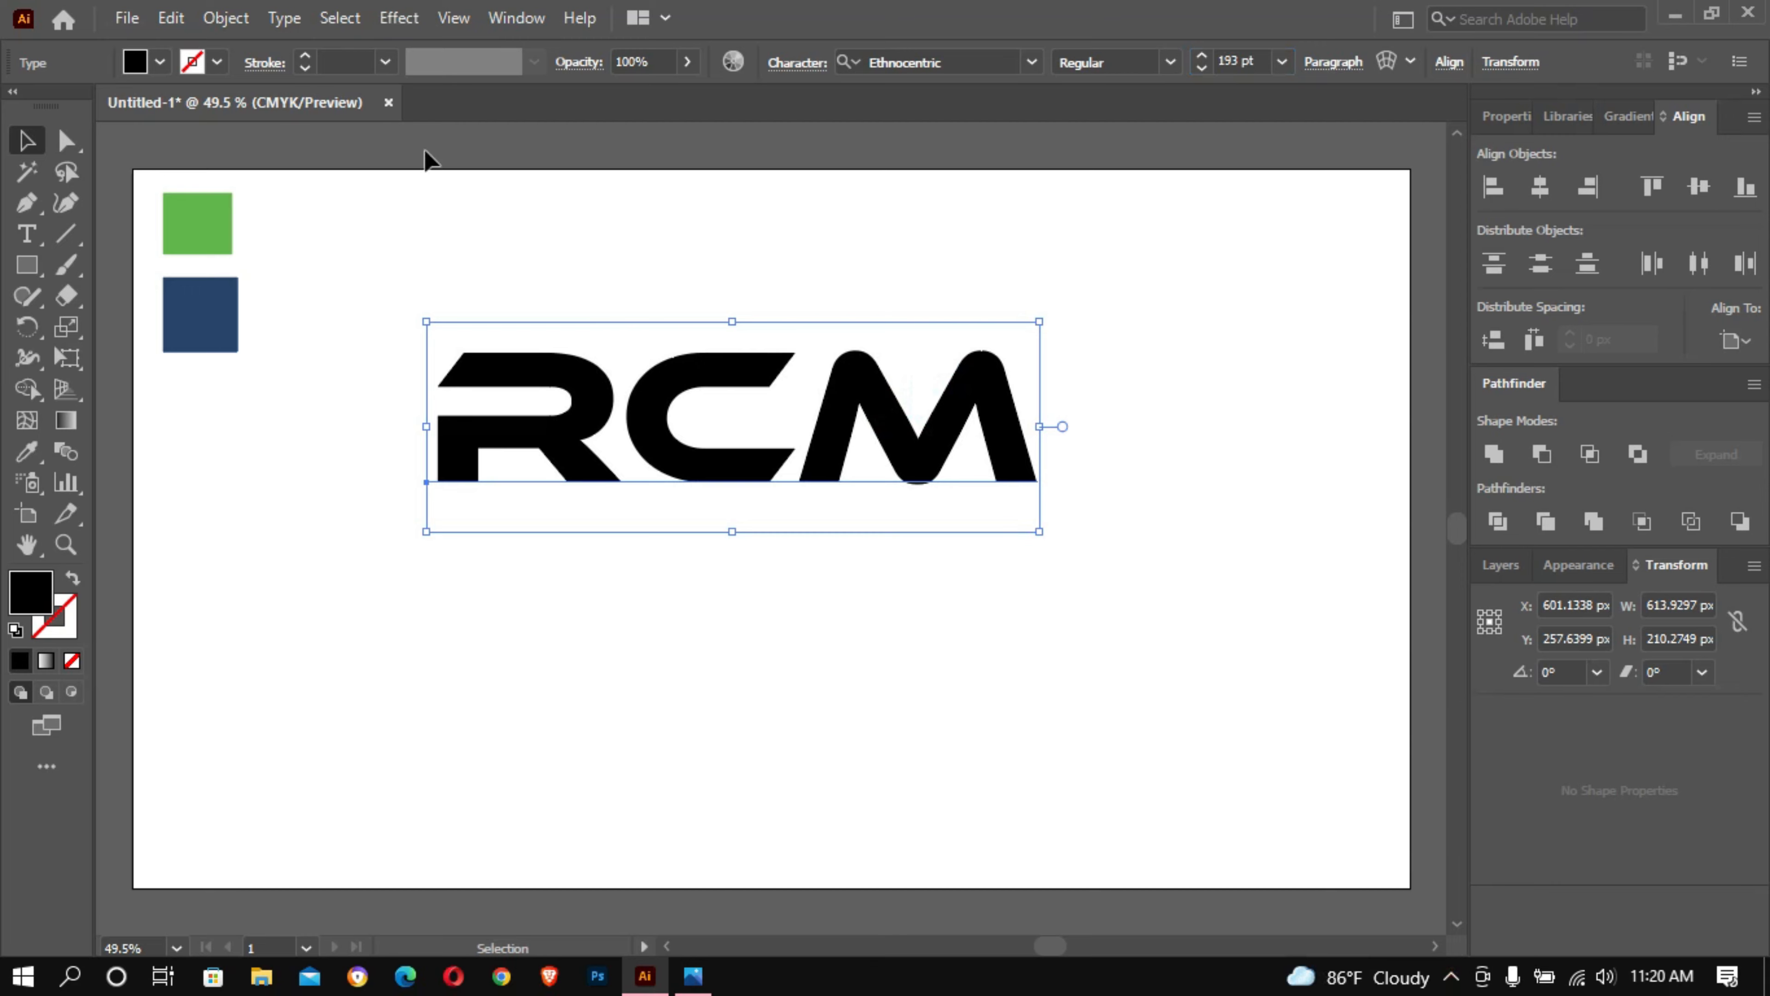
# - Expand the RCM text into shapes and ungroup the letters
pyautogui.click(235, 23)
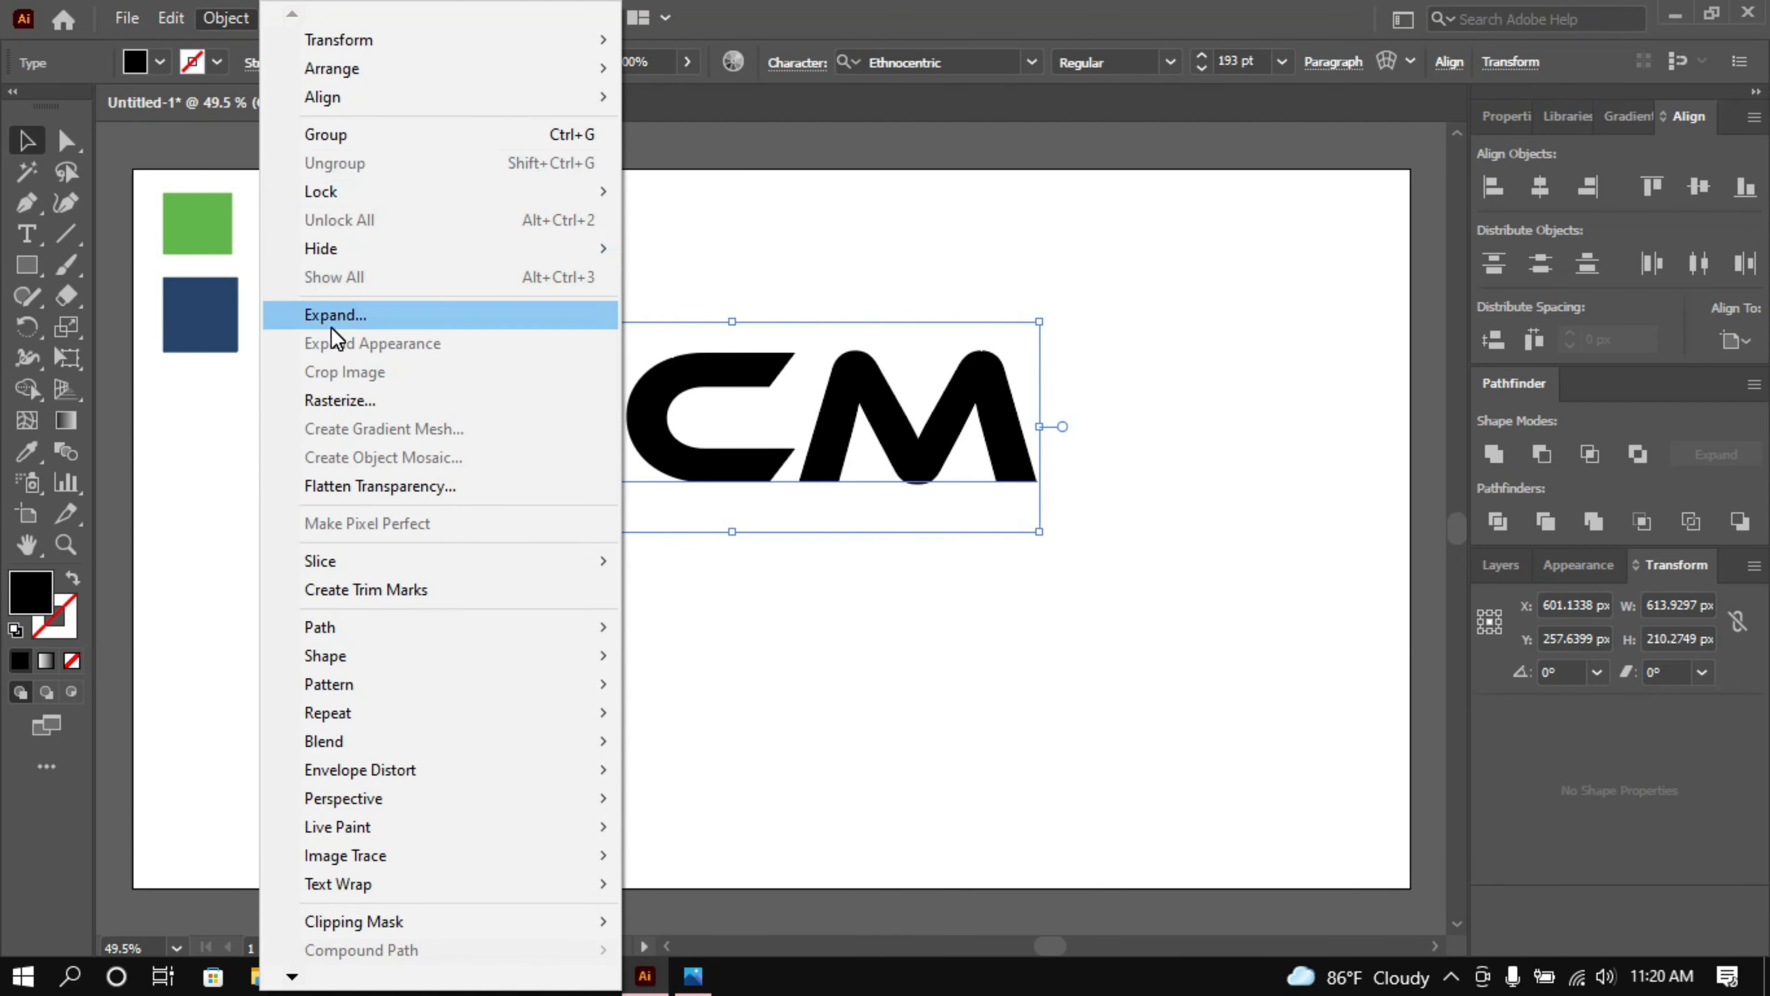
pyautogui.click(279, 308)
pyautogui.click(840, 647)
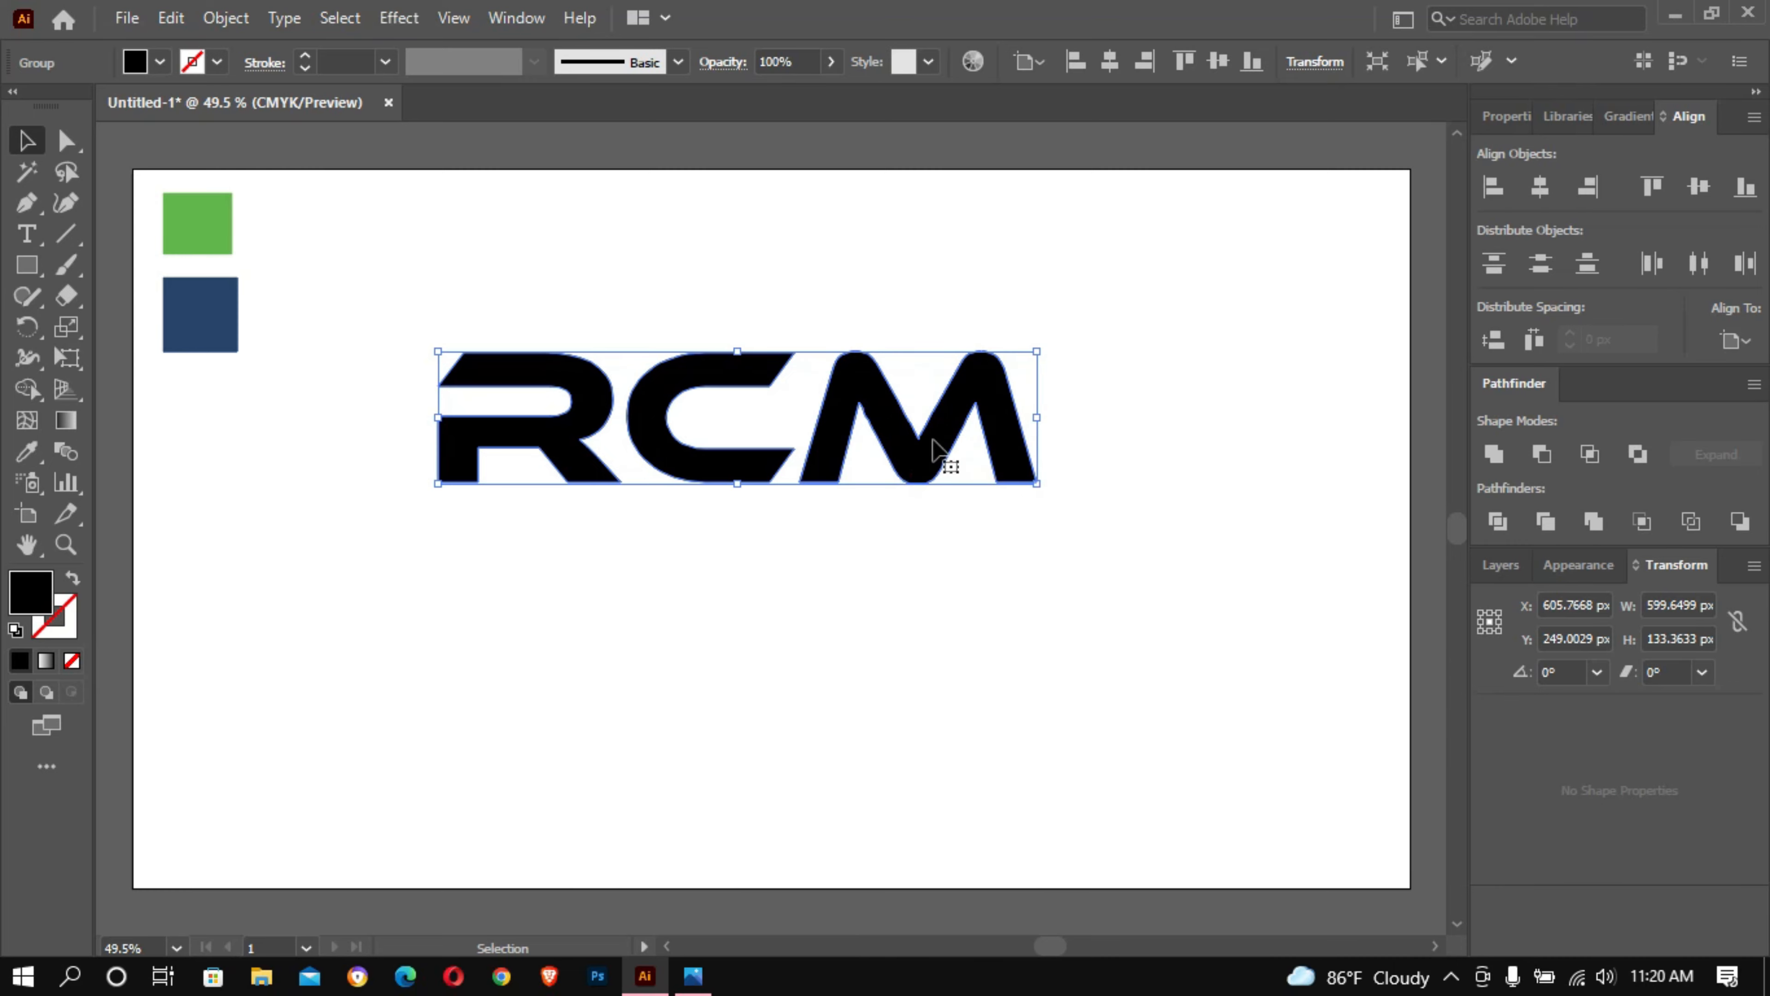
pyautogui.click(1166, 242)
pyautogui.rightClick(994, 379)
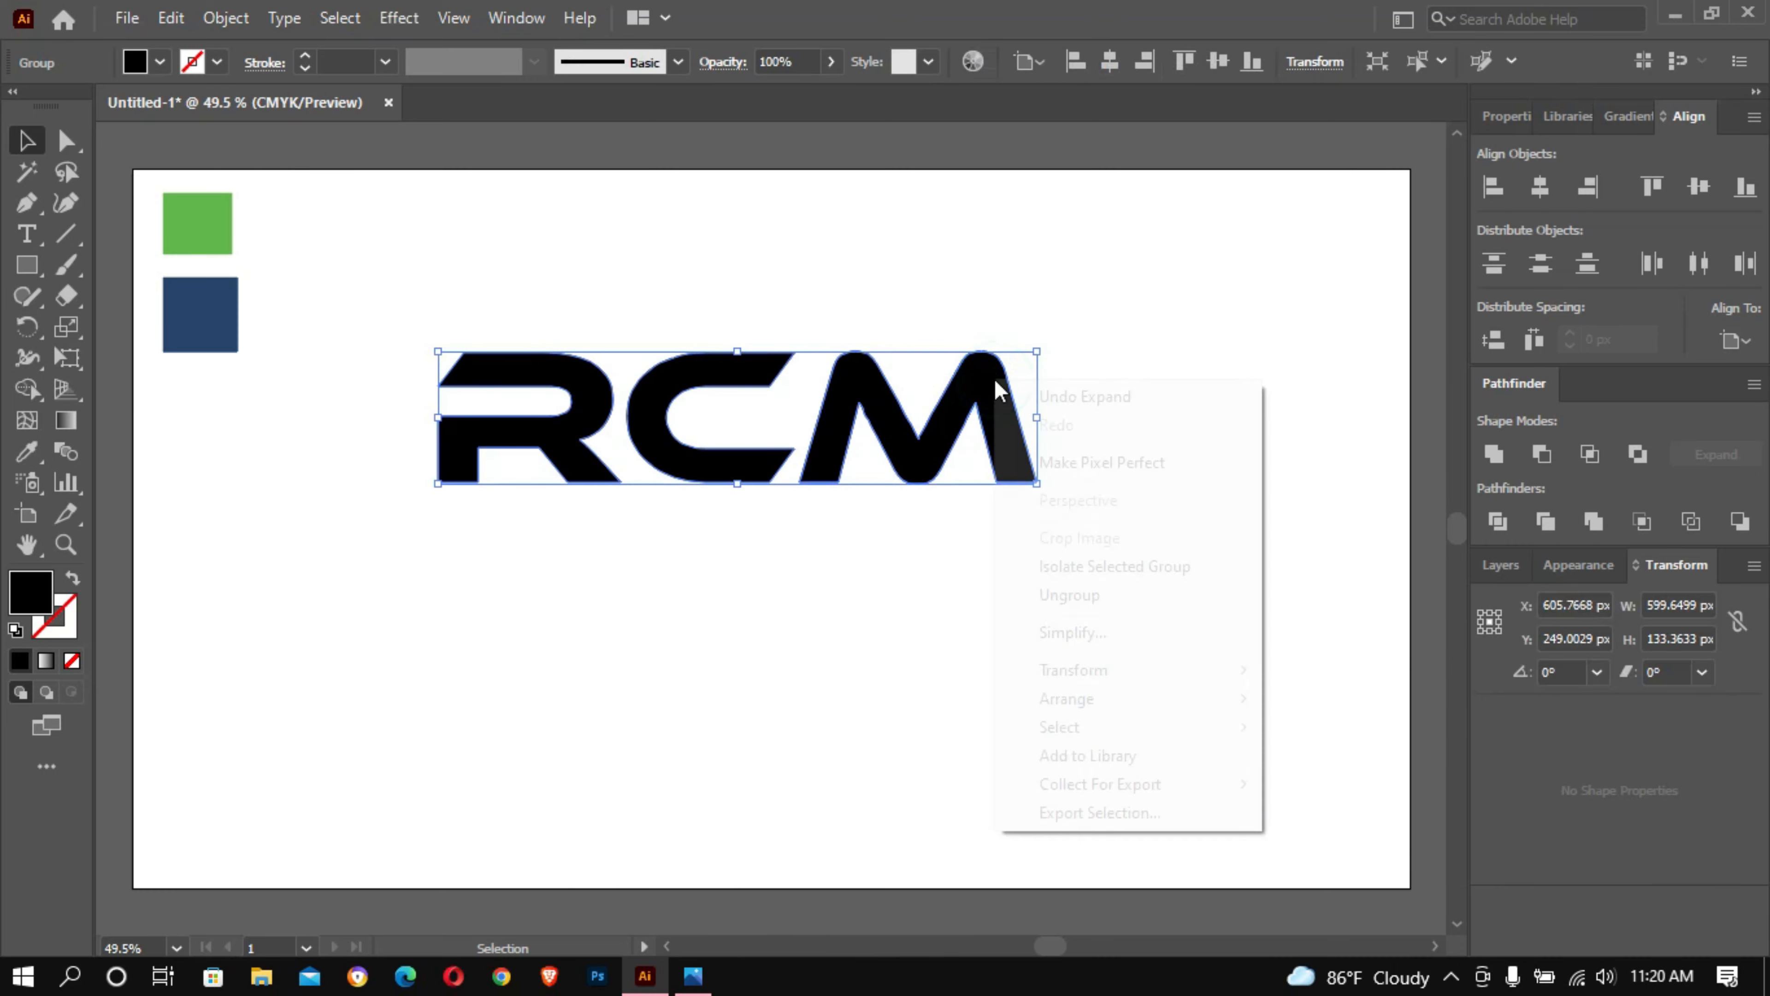
pyautogui.click(1073, 595)
pyautogui.click(1200, 481)
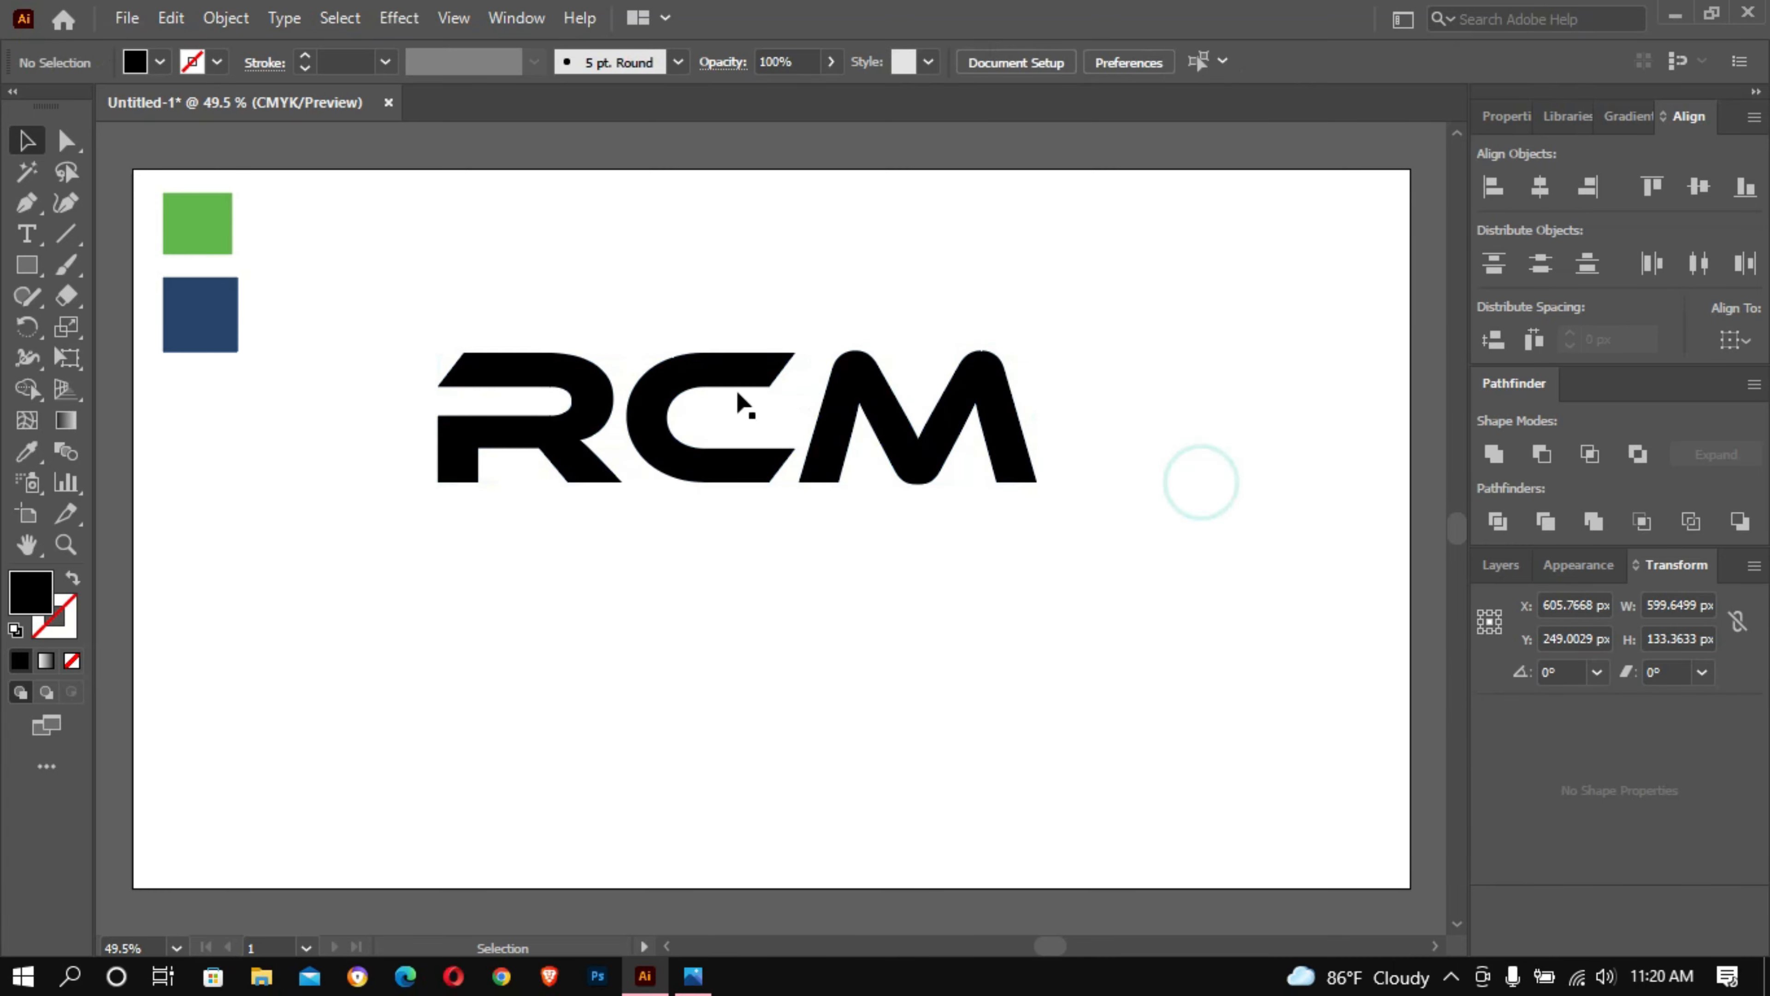
# - Move the letter C left until it overlaps the right side of the R
pyautogui.click(728, 363)
pyautogui.hotkey('shift', 'Left')
pyautogui.hotkey('shift', 'Left')
pyautogui.hotkey('shift', 'Left')
pyautogui.hotkey('shift', 'Left')
pyautogui.hotkey('shift', 'Left')
pyautogui.hotkey('shift', 'Left')
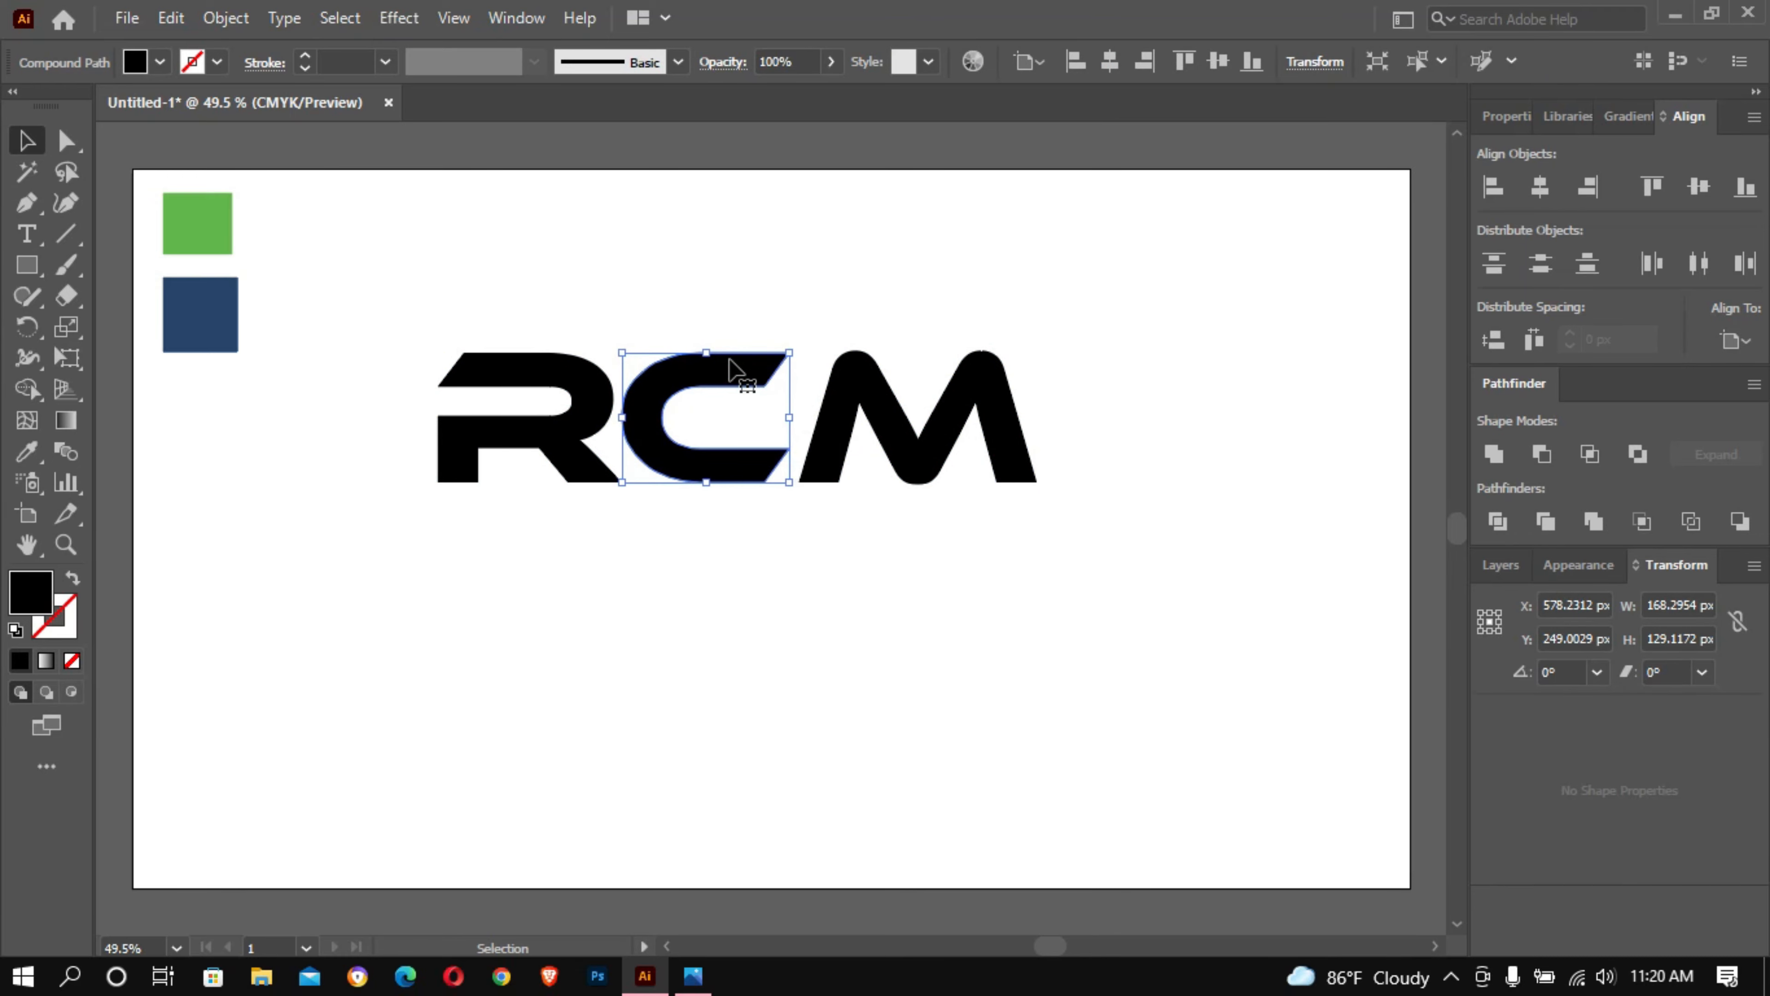
pyautogui.hotkey('shift', 'Left')
pyautogui.hotkey('shift', 'Left')
pyautogui.hotkey('shift', 'Left')
pyautogui.hotkey('shift', 'Left')
pyautogui.hotkey('shift', 'Left')
pyautogui.hotkey('shift', 'Left')
pyautogui.hotkey('shift', 'Left')
pyautogui.hotkey('shift', 'Left')
pyautogui.hotkey('shift', 'Left')
pyautogui.hotkey('shift', 'Left')
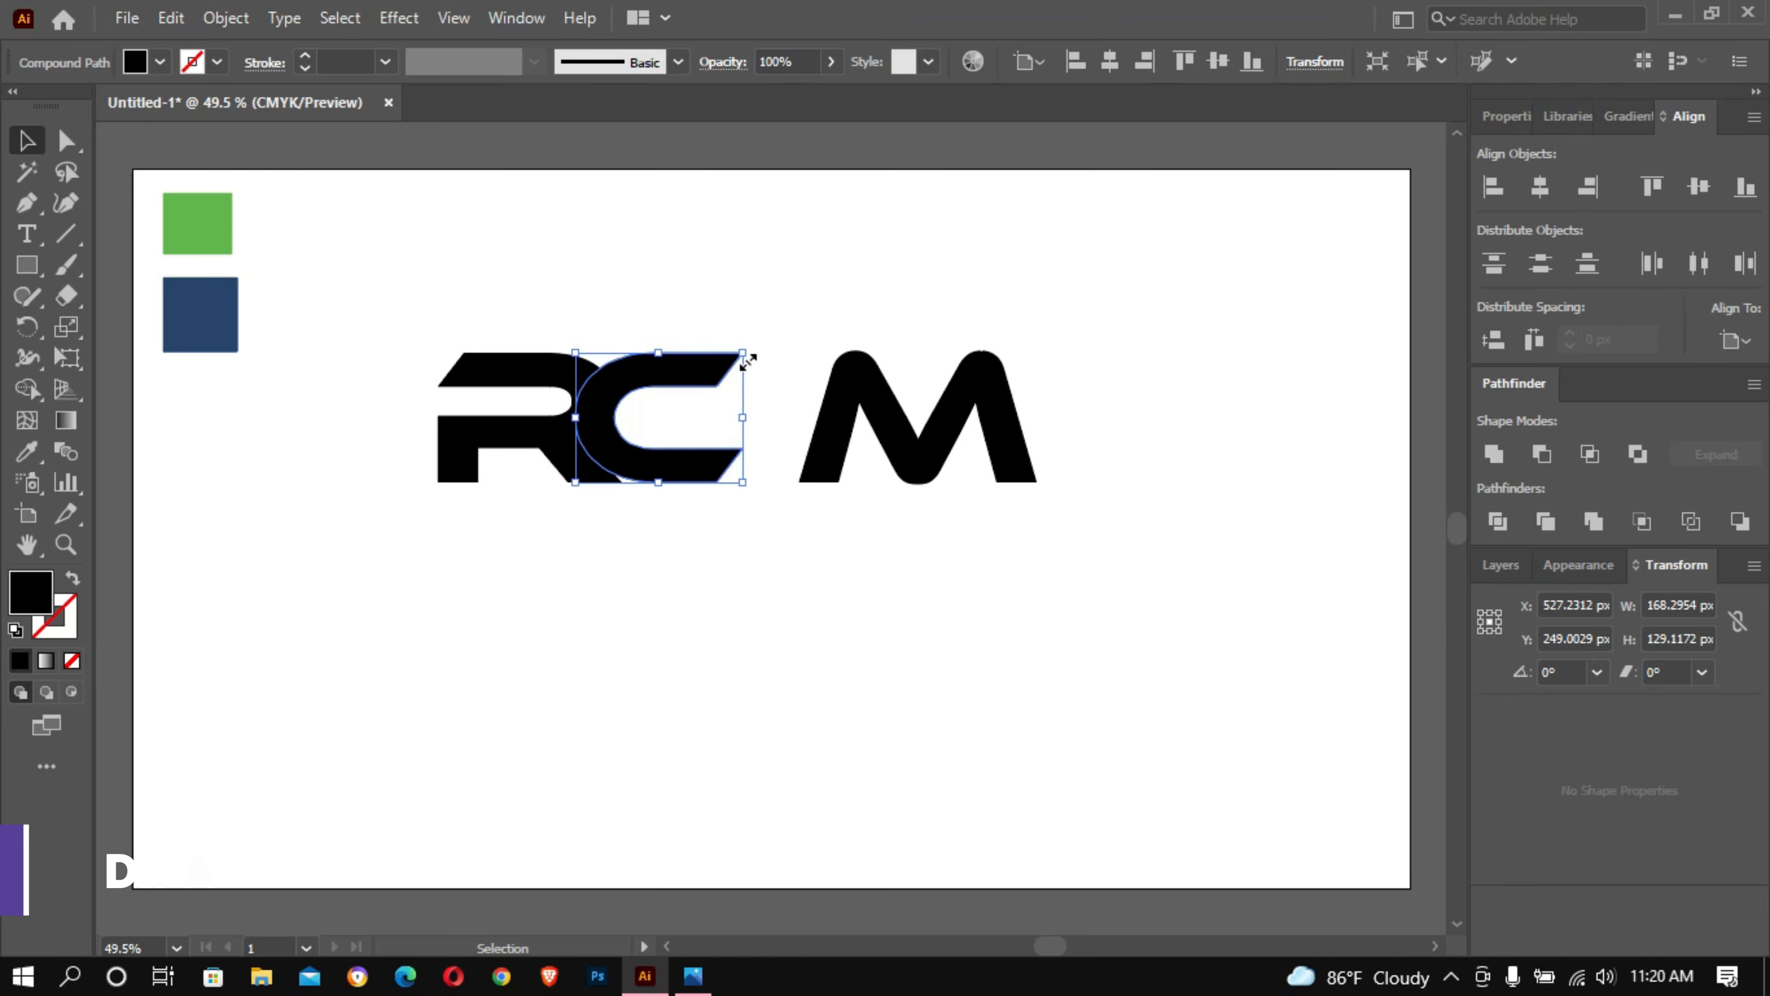
# - Nudge the C about 4 px further left so its outer curve meets the end of the R's inner opening
pyautogui.keyDown('ctrl'); pyautogui.click(713, 338); pyautogui.keyUp('ctrl')
pyautogui.keyDown('ctrl'); pyautogui.click(713, 339); pyautogui.keyUp('ctrl')
pyautogui.keyDown('ctrl'); pyautogui.click(713, 339); pyautogui.keyUp('ctrl')
pyautogui.moveTo(837, 624); pyautogui.dragTo(856, 179)
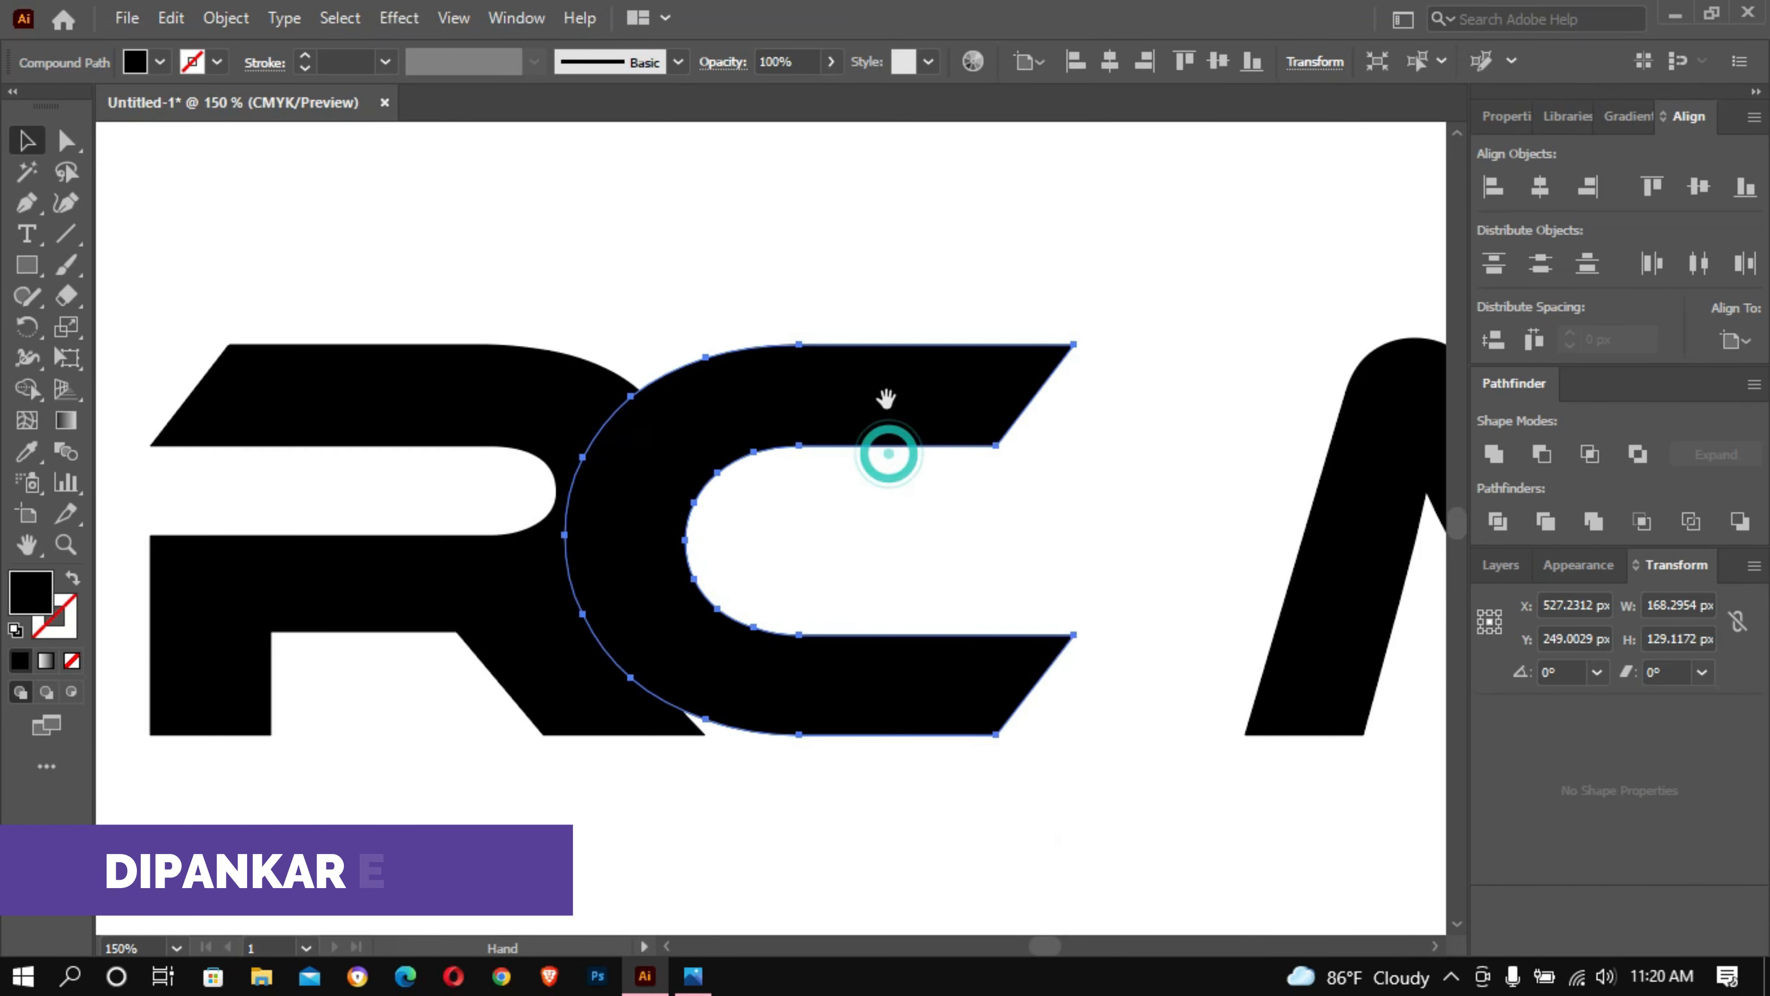
pyautogui.click(1036, 482)
pyautogui.click(674, 356)
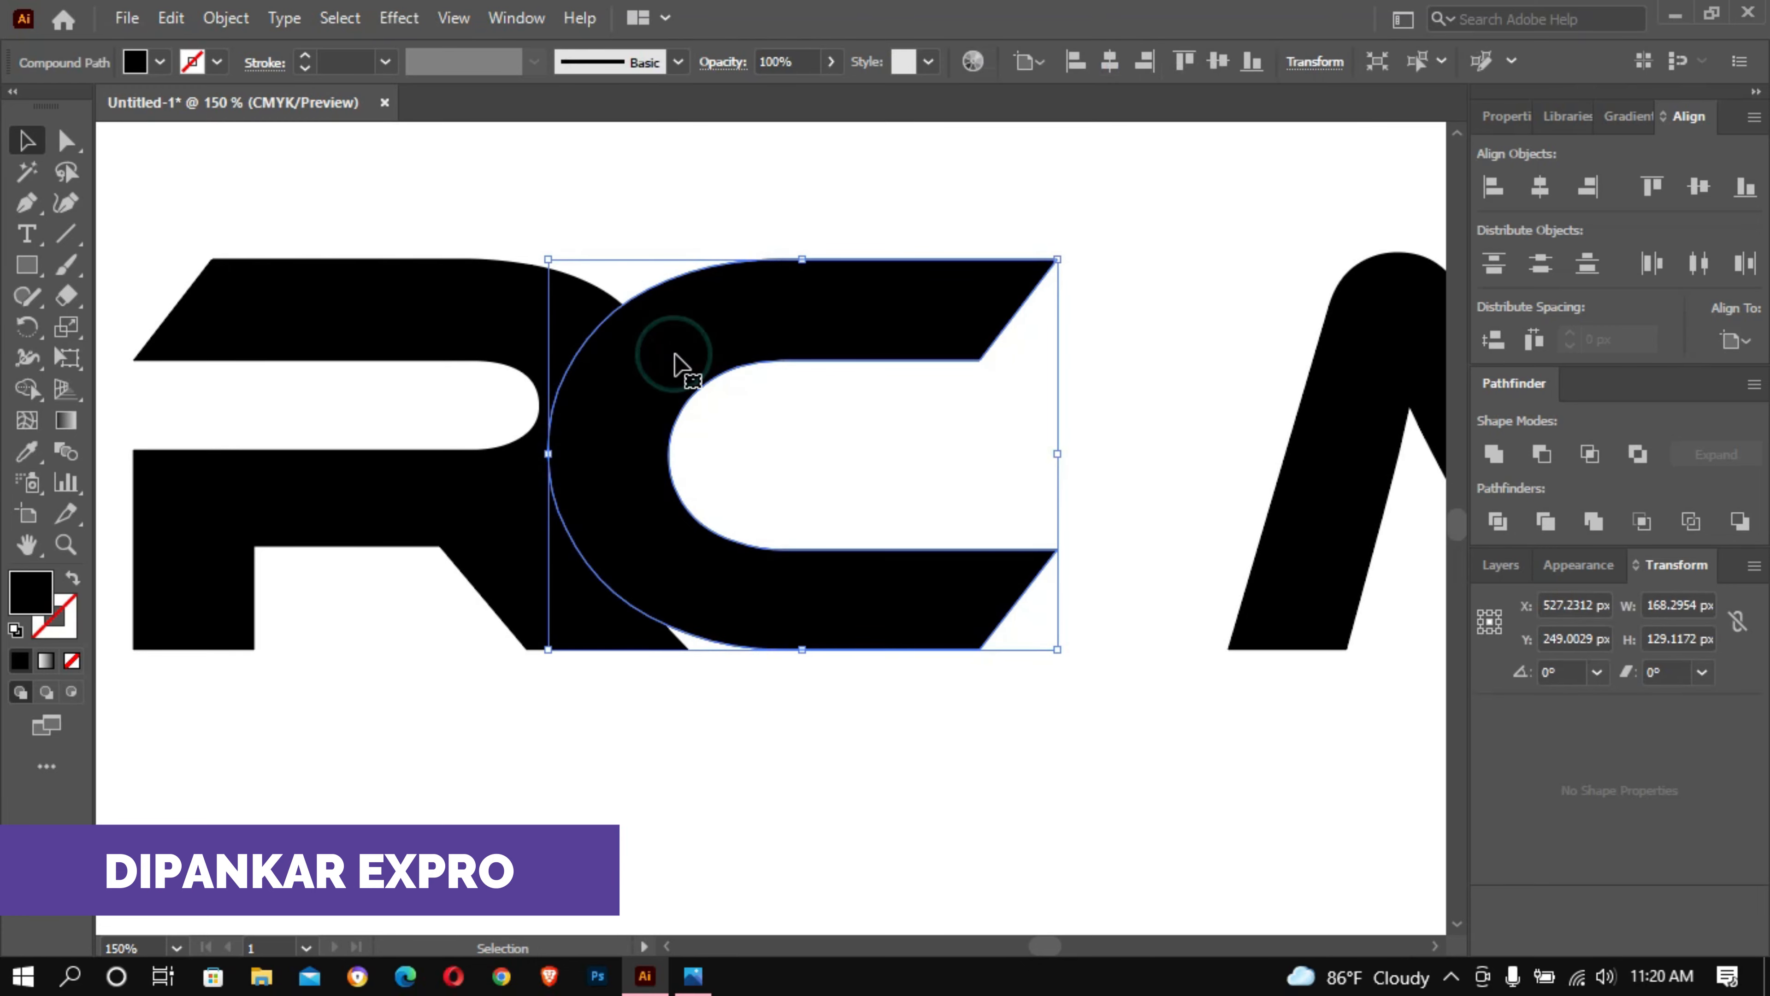
pyautogui.press('Left')
pyautogui.press('Left')
pyautogui.press('Left')
pyautogui.press('Left')
pyautogui.press('Left')
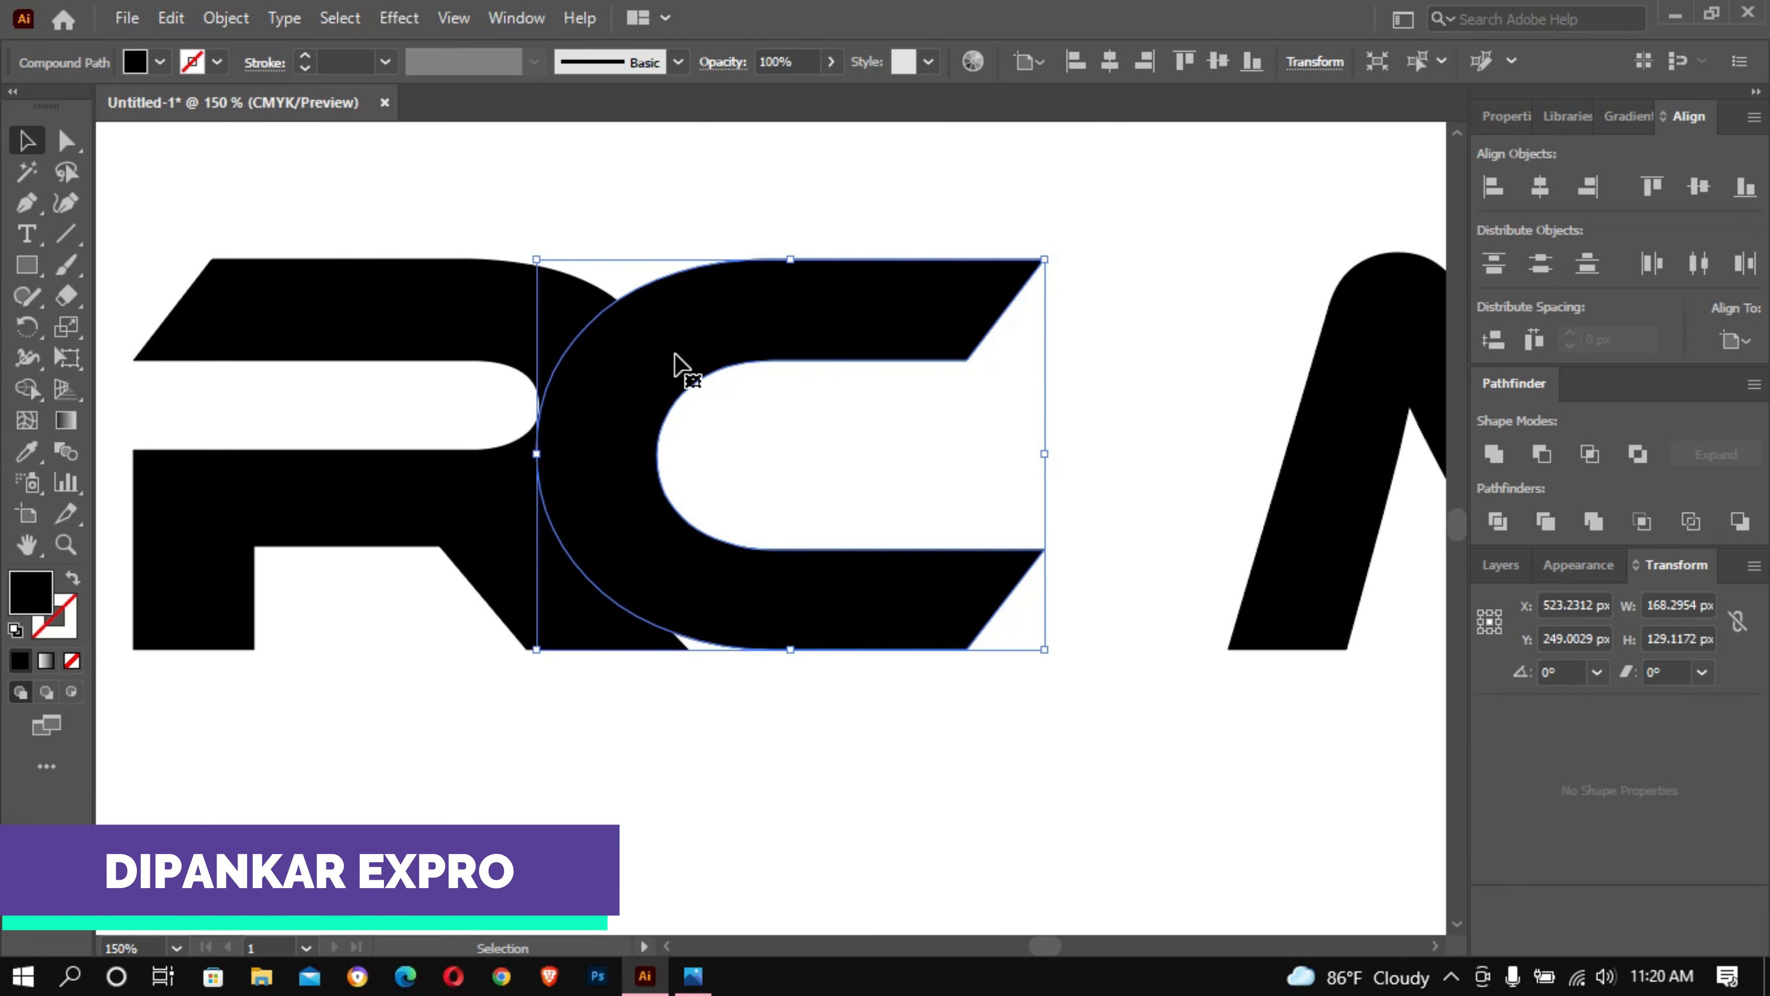
pyautogui.keyDown('ctrl'); pyautogui.click(769, 377); pyautogui.keyUp('ctrl')
pyautogui.keyDown('ctrl'); pyautogui.click(769, 377); pyautogui.keyUp('ctrl')
pyautogui.moveTo(712, 502); pyautogui.dragTo(939, 118)
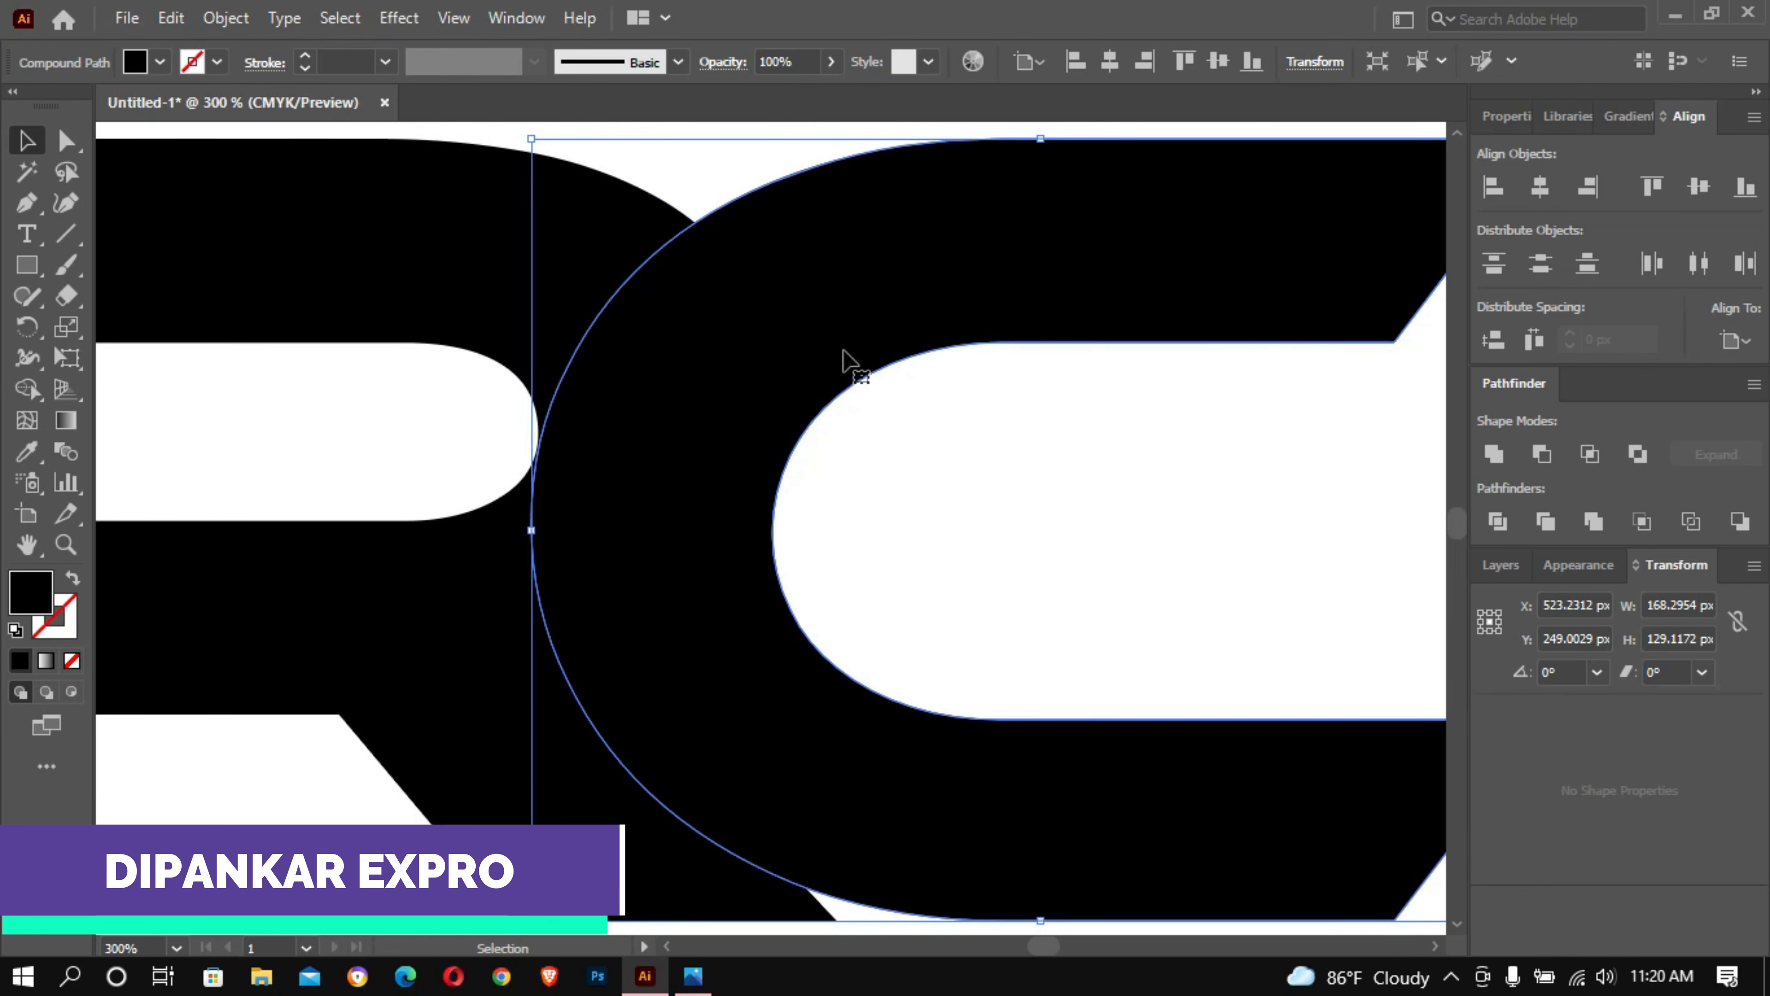
pyautogui.press('Left')
pyautogui.press('Left')
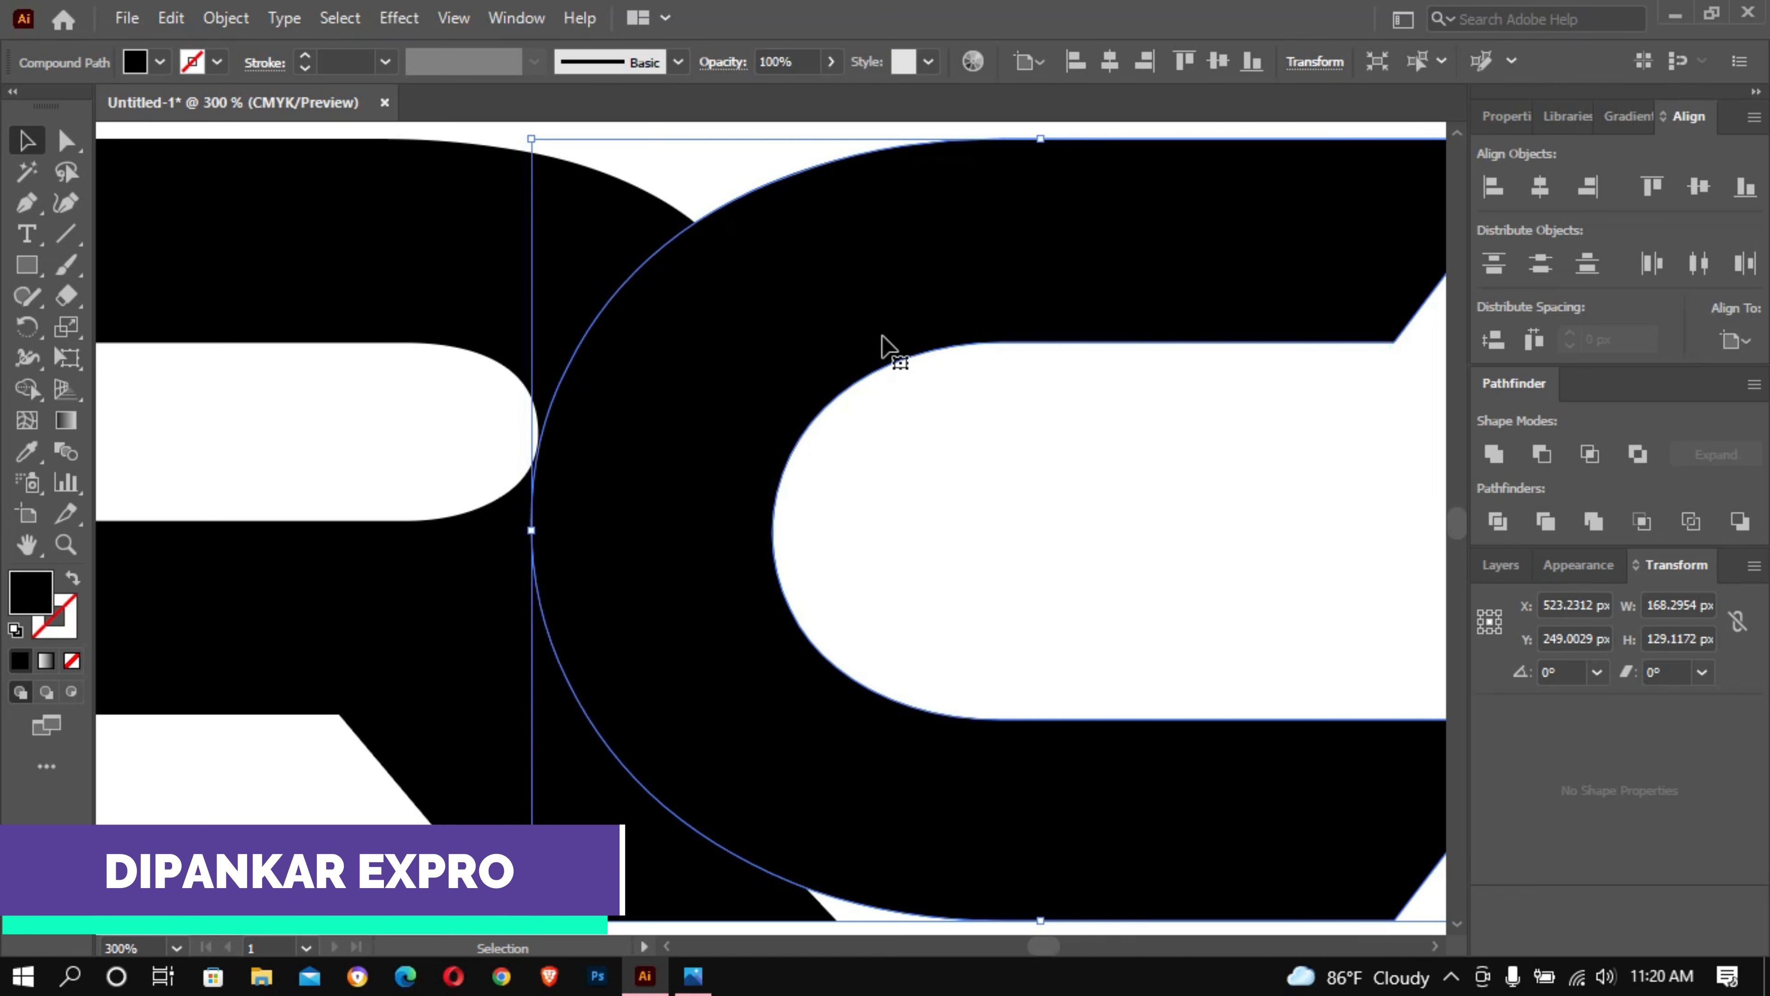
pyautogui.click(984, 437)
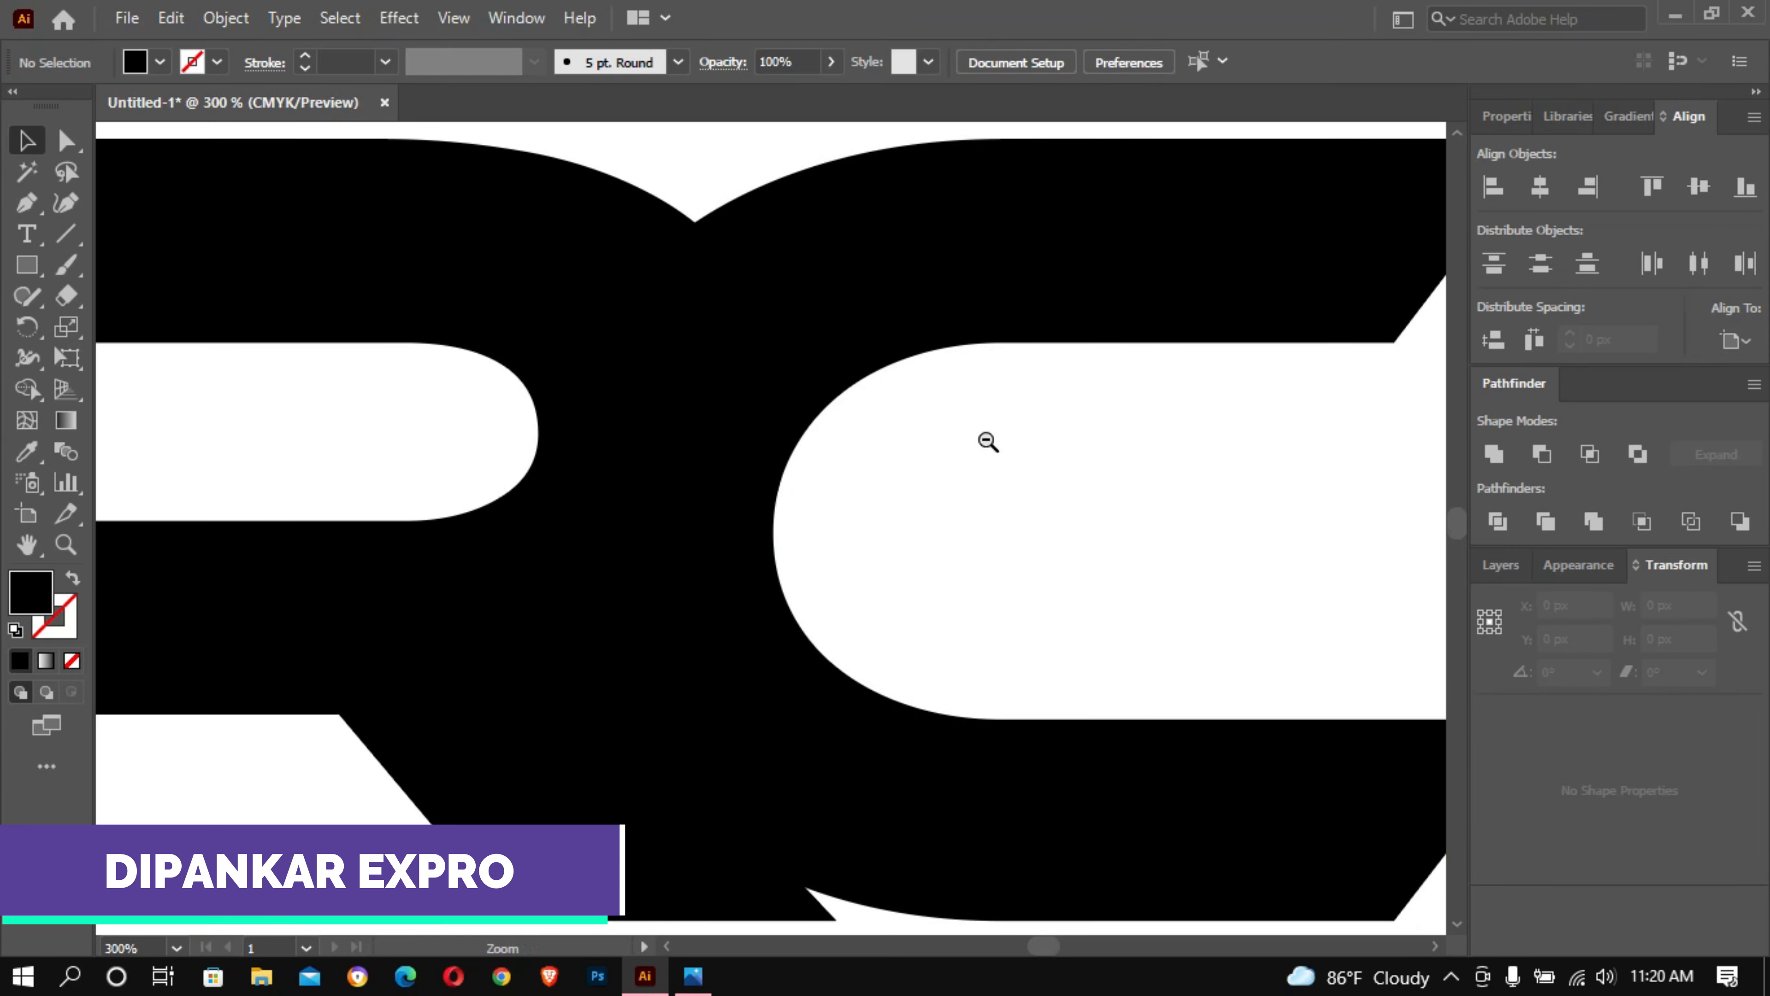
# - Move the letter M about 90 px left so its first leg overlaps the end of the C's lower arm
pyautogui.hotkey('ctrl', '-')
pyautogui.hotkey('ctrl', '-')
pyautogui.moveTo(987, 440); pyautogui.dragTo(917, 271)
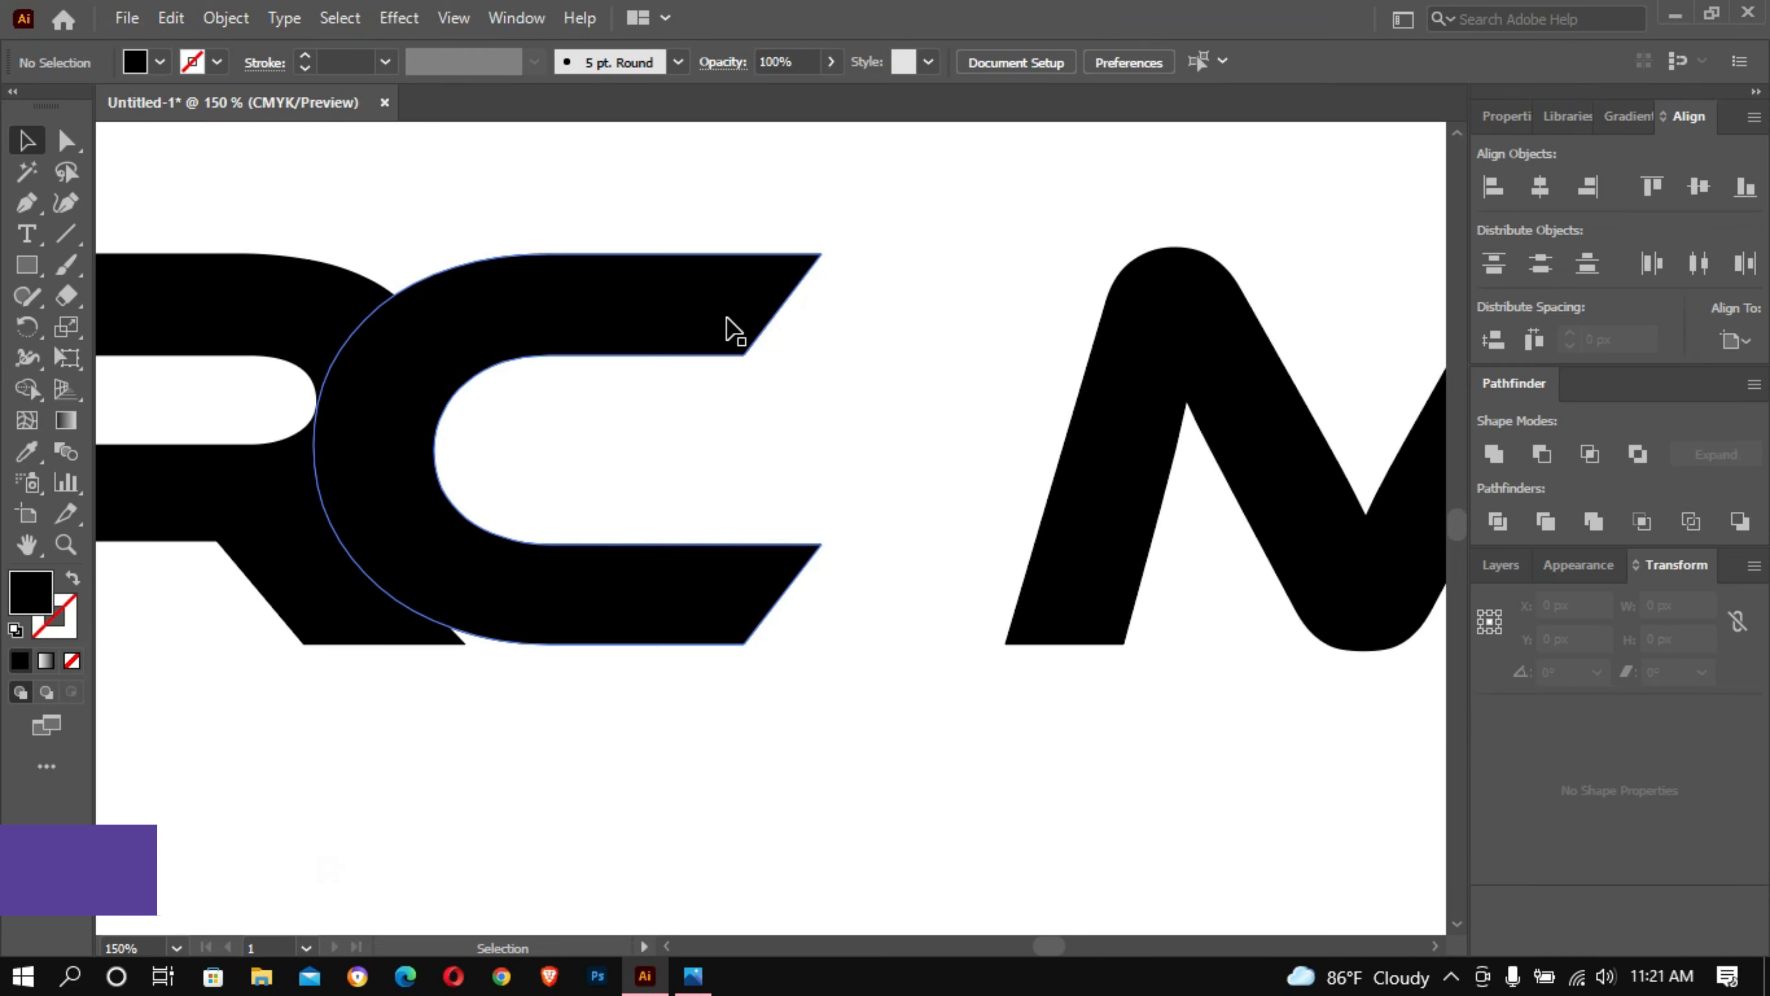
pyautogui.click(1247, 382)
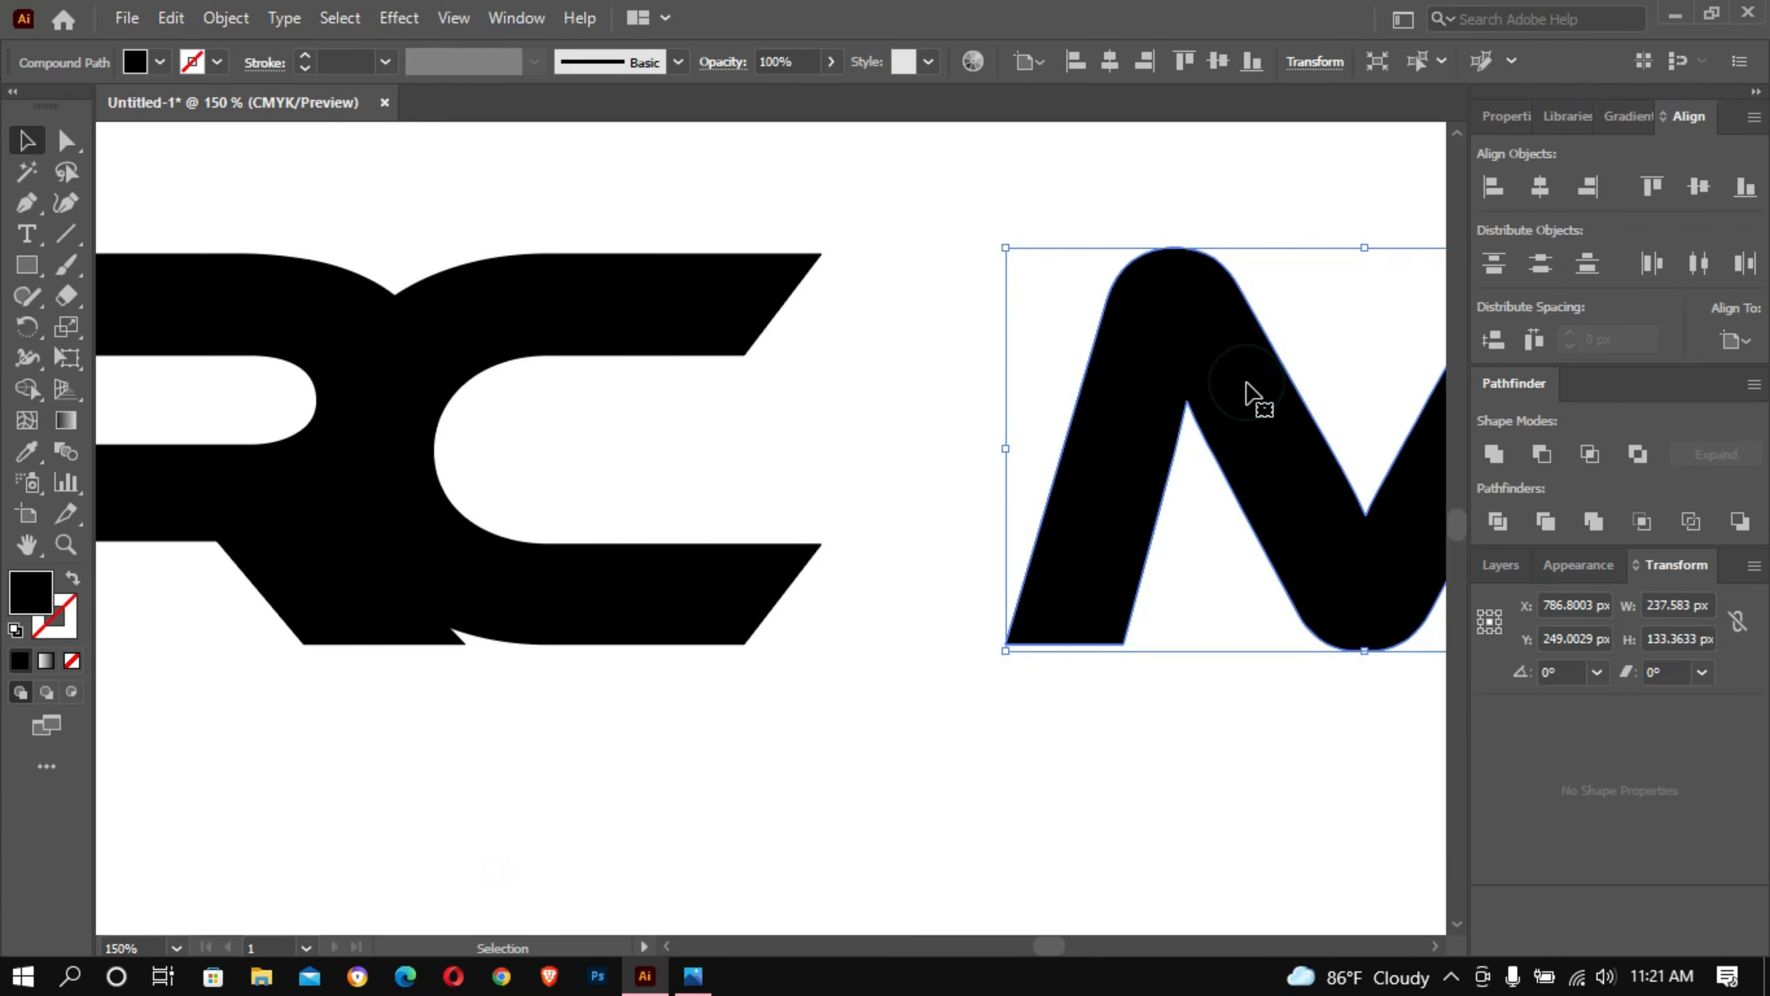
pyautogui.hotkey('shift', 'Left')
pyautogui.hotkey('shift', 'Left')
pyautogui.hotkey('shift', 'Left')
pyautogui.hotkey('shift', 'Left')
pyautogui.hotkey('shift', 'Left')
pyautogui.hotkey('shift', 'Left')
pyautogui.hotkey('shift', 'Left')
pyautogui.hotkey('shift', 'Left')
pyautogui.hotkey('shift', 'Left')
pyautogui.hotkey('shift', 'Left')
pyautogui.hotkey('shift', 'Left')
pyautogui.hotkey('shift', 'Left')
pyautogui.hotkey('shift', 'Left')
pyautogui.hotkey('shift', 'Left')
pyautogui.hotkey('shift', 'Left')
pyautogui.hotkey('shift', 'Left')
pyautogui.hotkey('shift', 'Left')
pyautogui.hotkey('shift', 'Left')
pyautogui.hotkey('shift', 'Left')
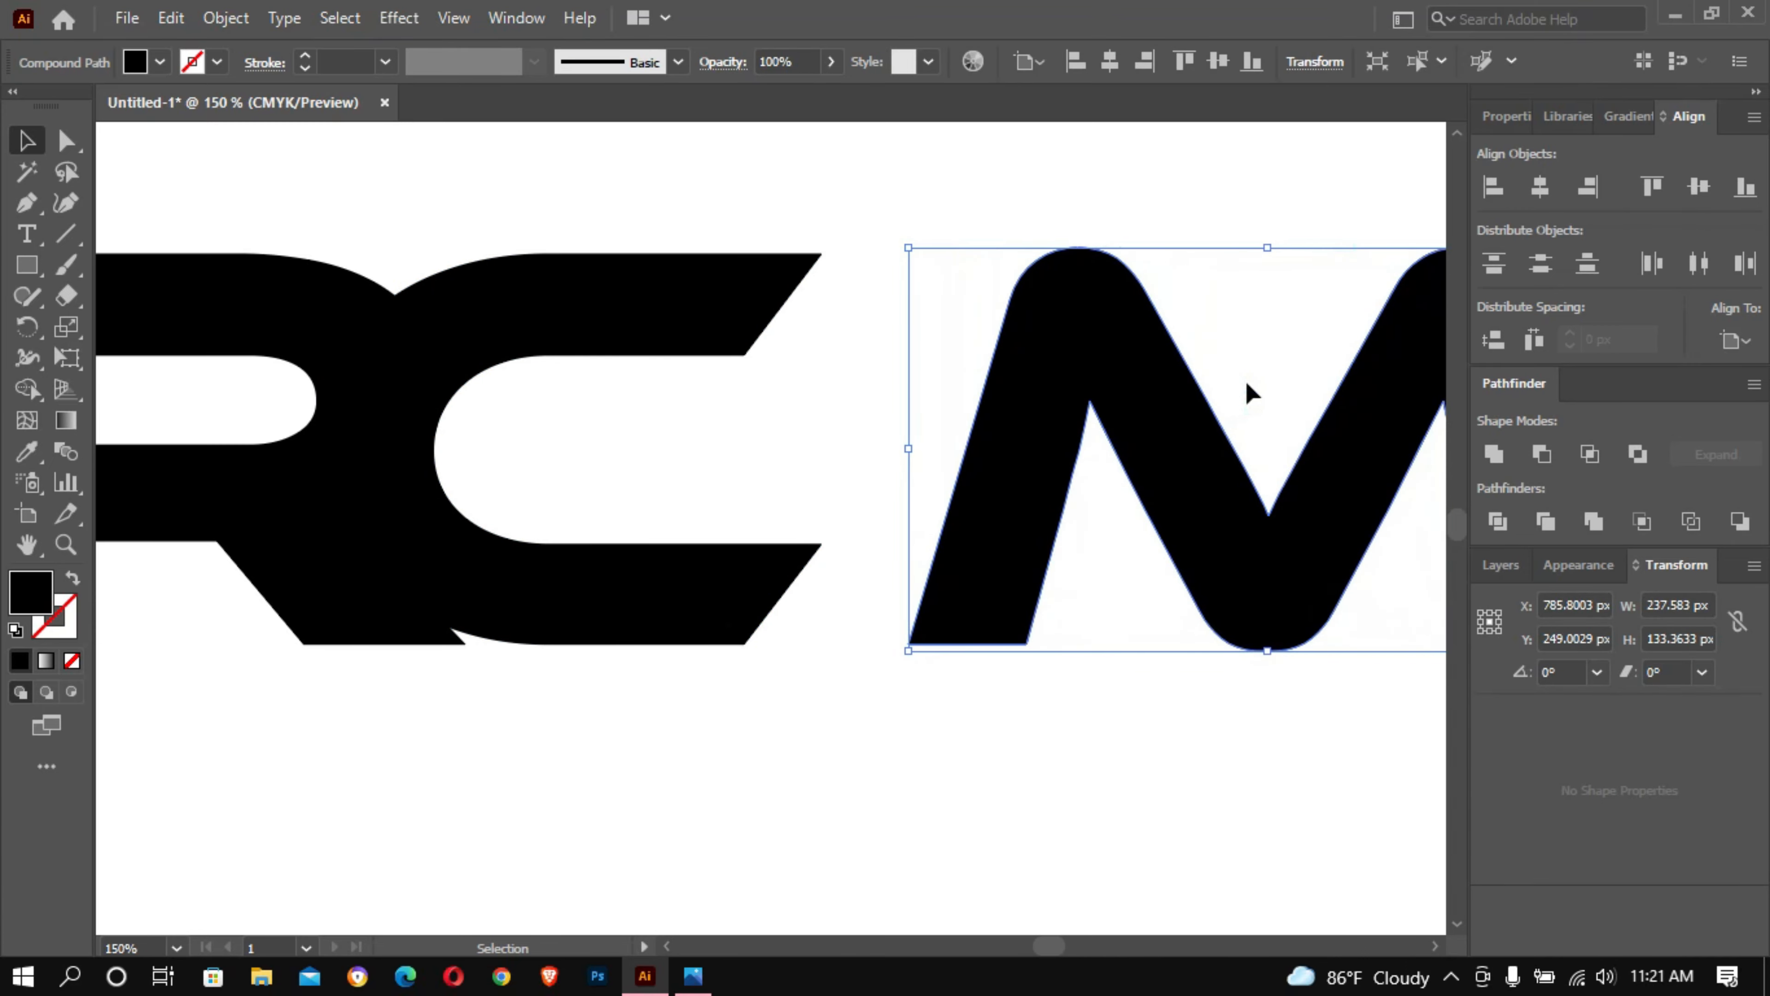
pyautogui.hotkey('shift', 'Left')
pyautogui.hotkey('shift', 'Left')
pyautogui.hotkey('shift', 'Left')
pyautogui.hotkey('shift', 'Left')
pyautogui.hotkey('shift', 'Left')
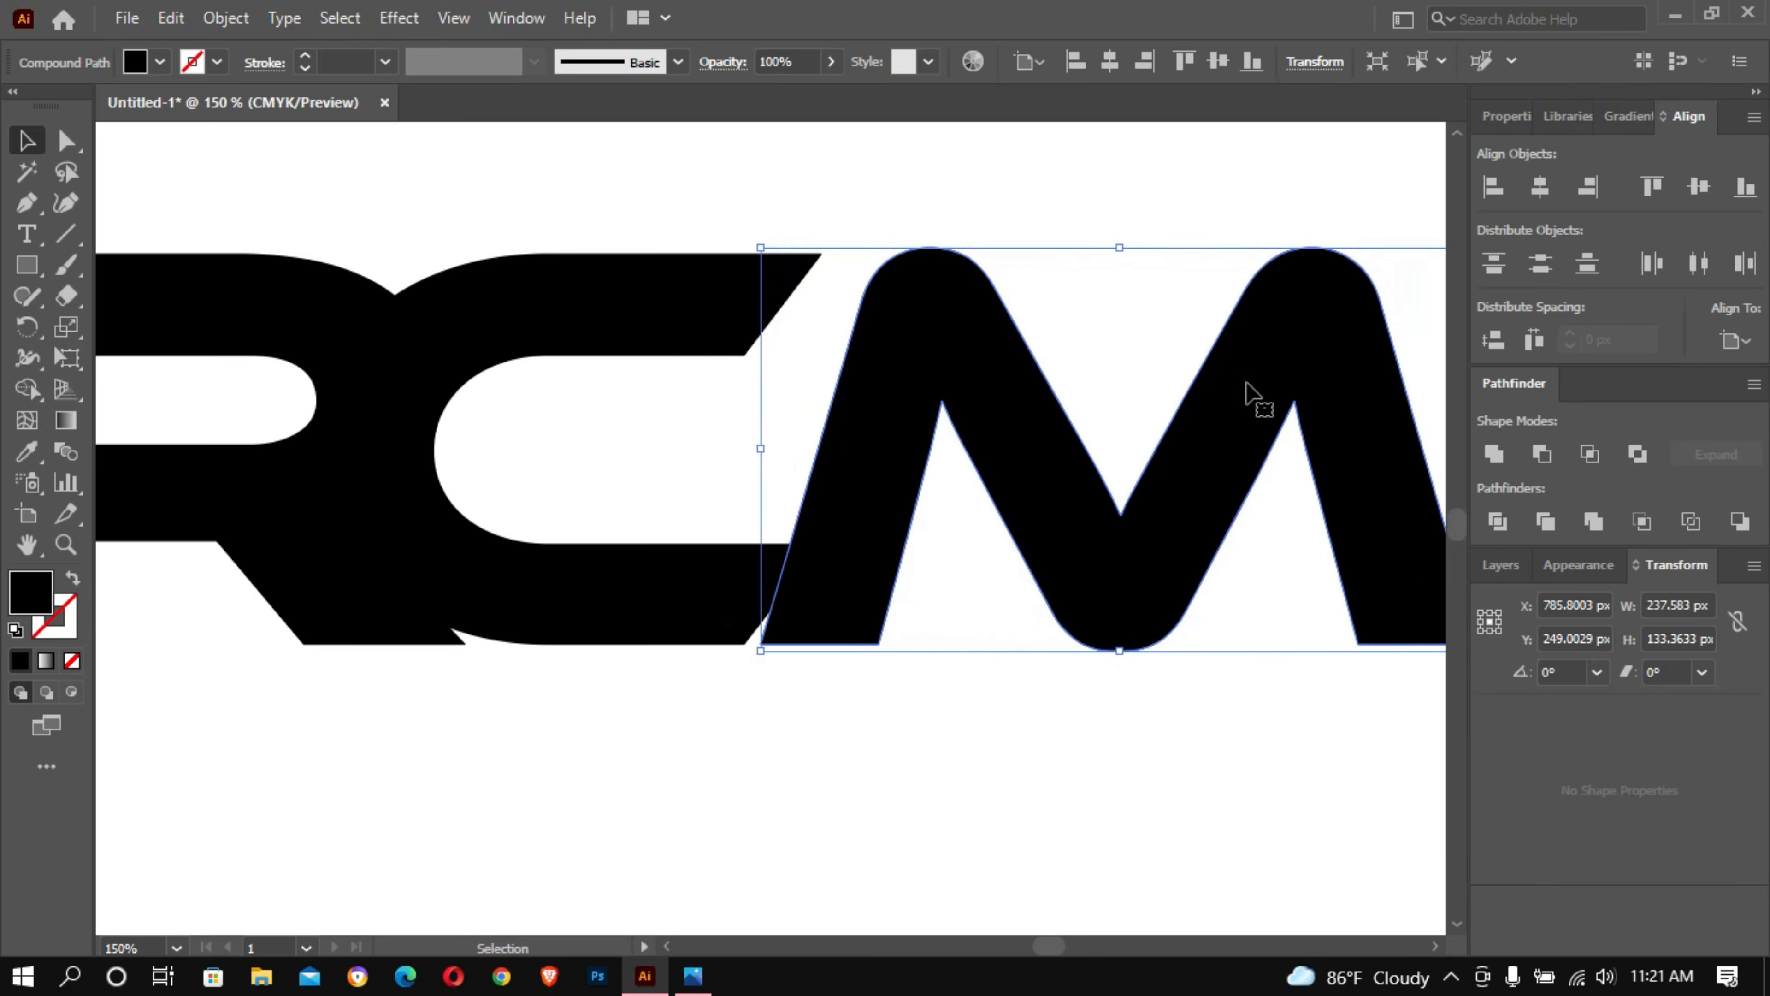
pyautogui.press('Left')
pyautogui.press('Left')
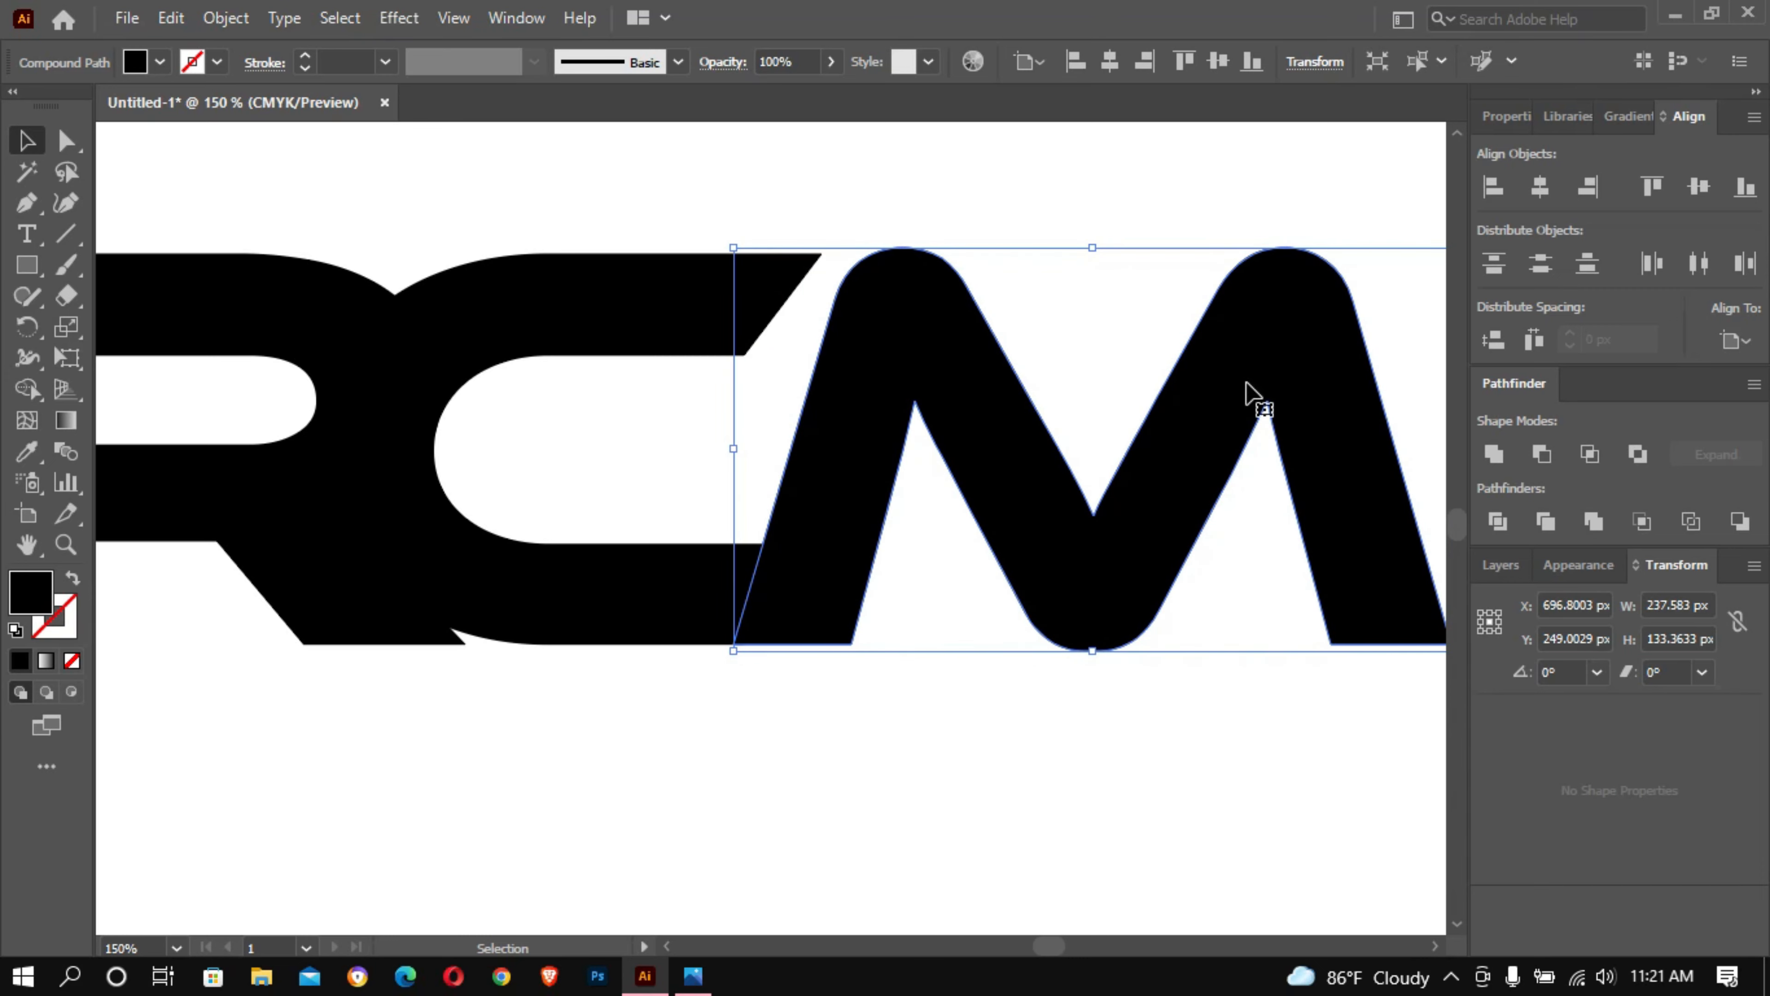
pyautogui.click(1237, 173)
# - Shift the inner corner anchor of the C's upper arm about 13 px right so its end slants like the M's leg
pyautogui.click(703, 319)
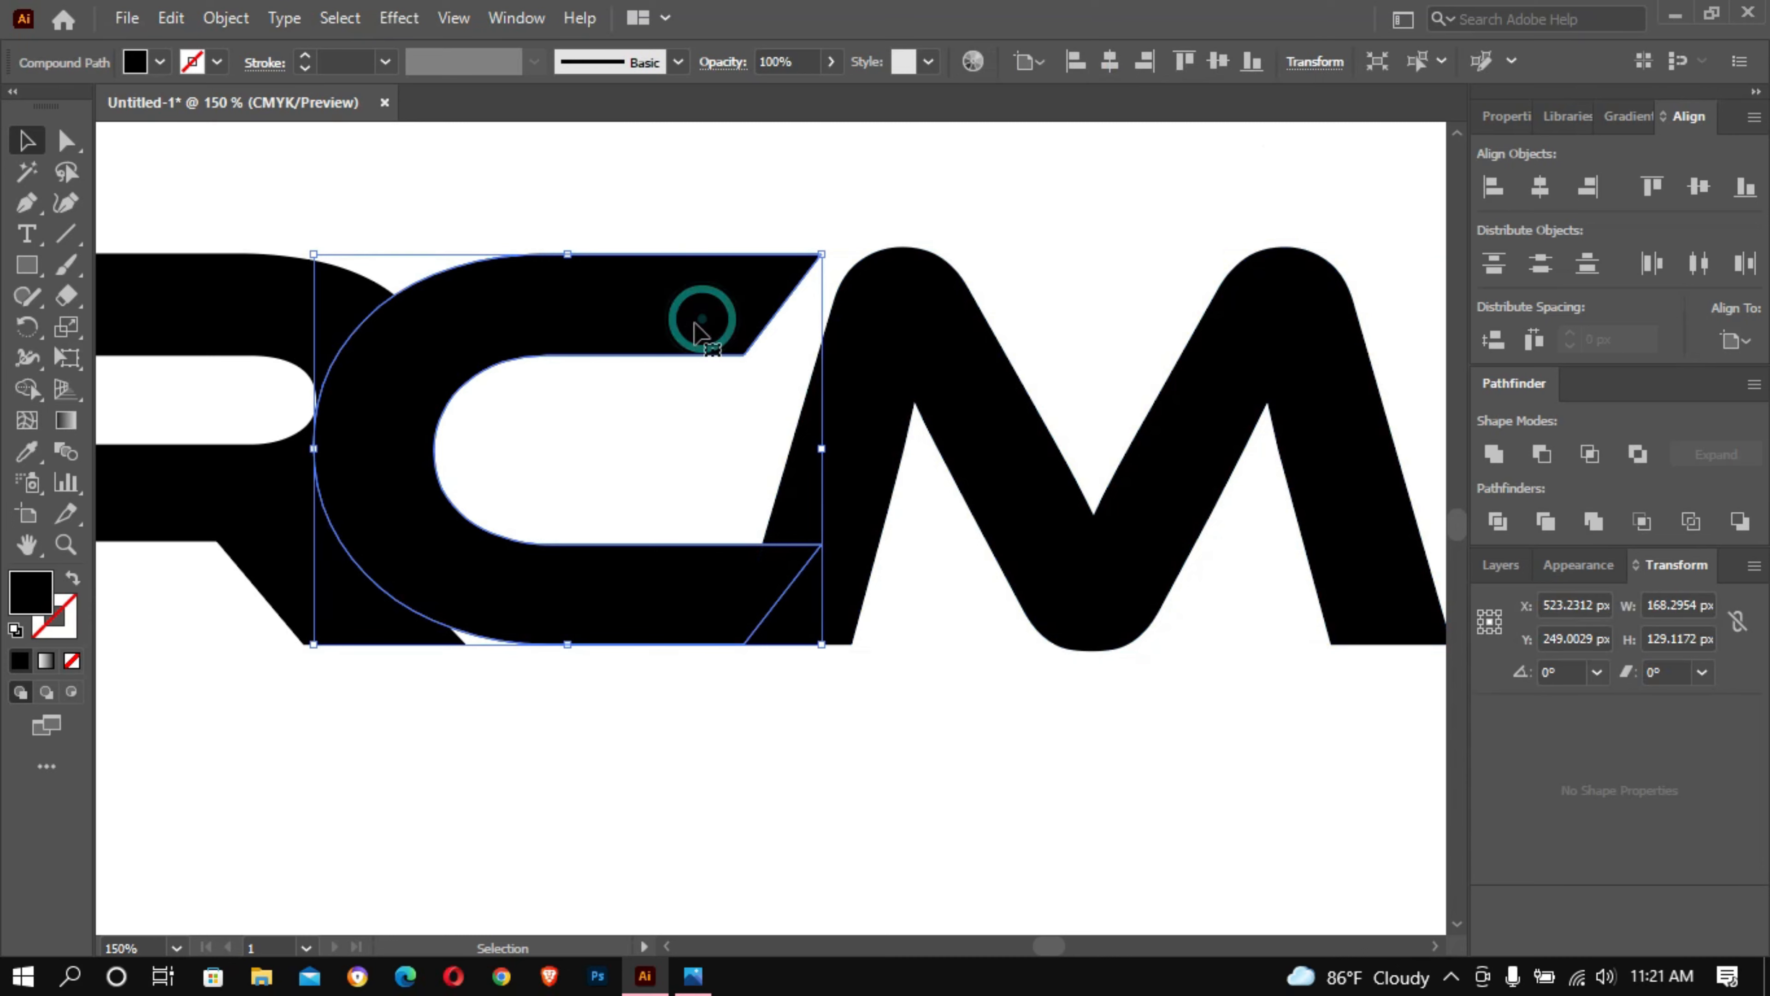
pyautogui.click(61, 137)
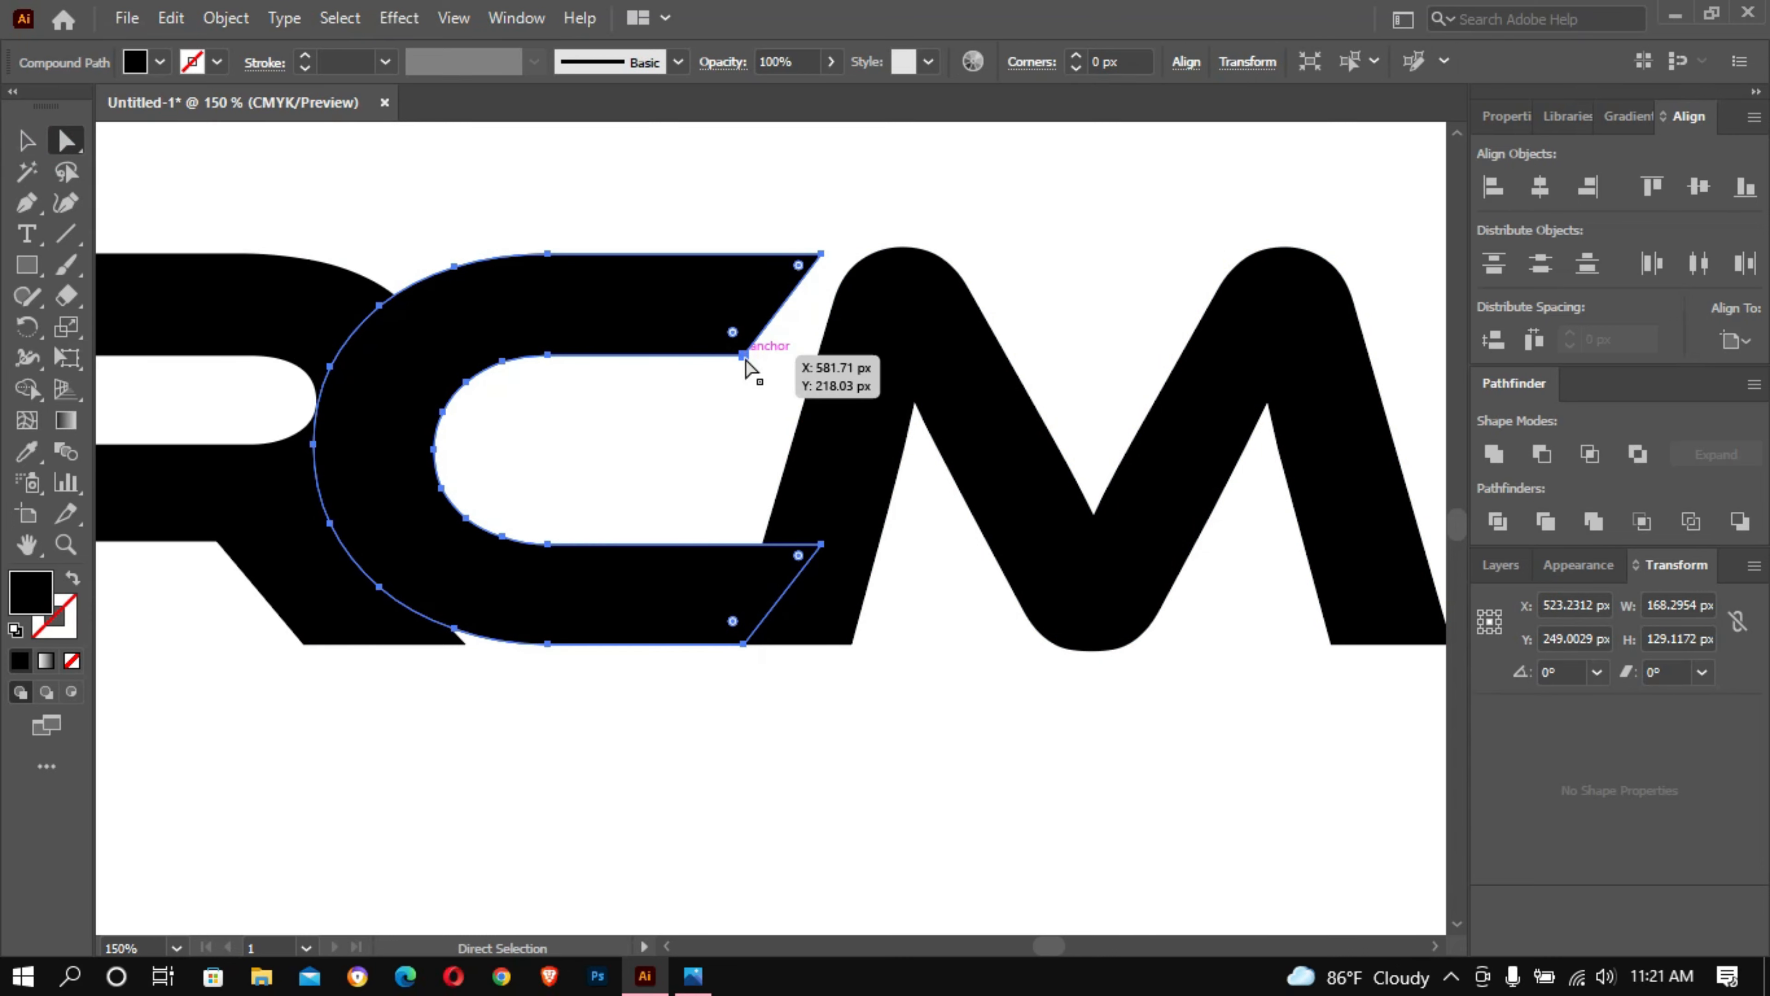
pyautogui.click(743, 356)
pyautogui.press('Right')
pyautogui.press('Right')
pyautogui.press('Right')
pyautogui.press('Right')
pyautogui.press('Right')
pyautogui.press('Right')
pyautogui.press('Right')
pyautogui.press('Right')
pyautogui.press('Right')
pyautogui.press('Right')
pyautogui.press('Right')
pyautogui.press('Right')
pyautogui.press('Right')
pyautogui.press('Right')
pyautogui.press('Right')
pyautogui.press('Right')
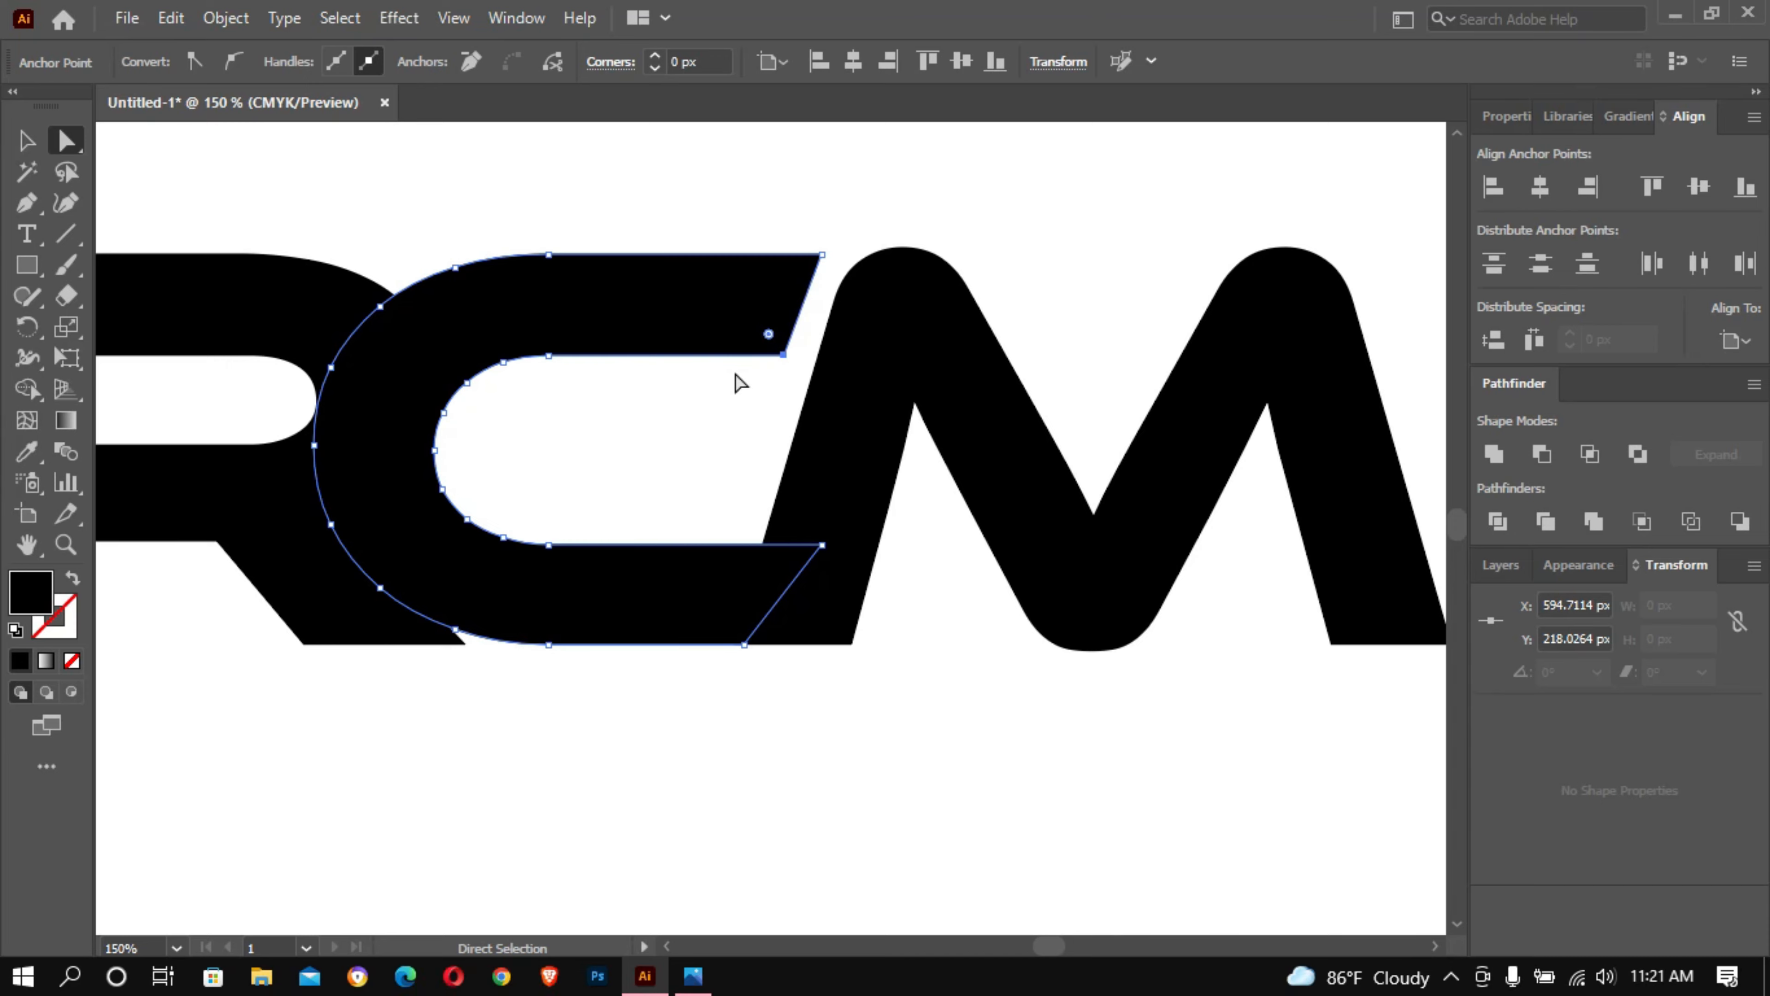
pyautogui.click(1016, 268)
# - Deselect the C and examine the whole lettermark and the join between the R and the C
pyautogui.scroll(-2, 1045, 293)
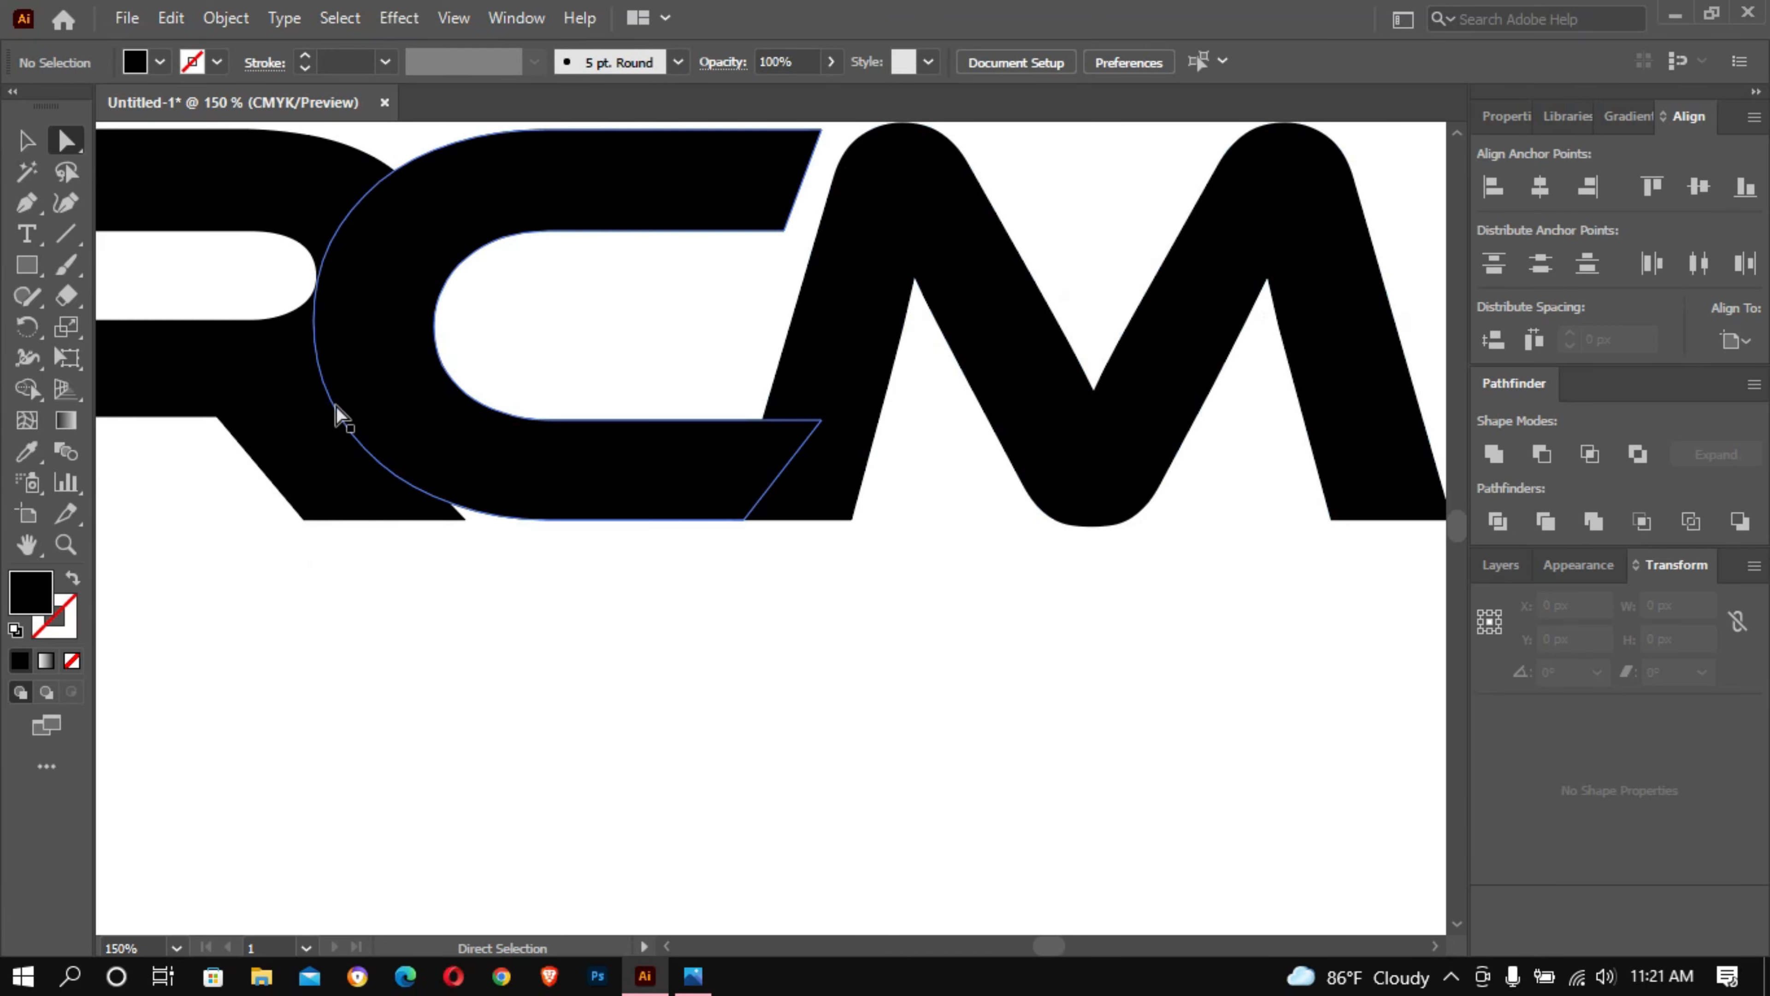
pyautogui.click(26, 140)
pyautogui.click(662, 541)
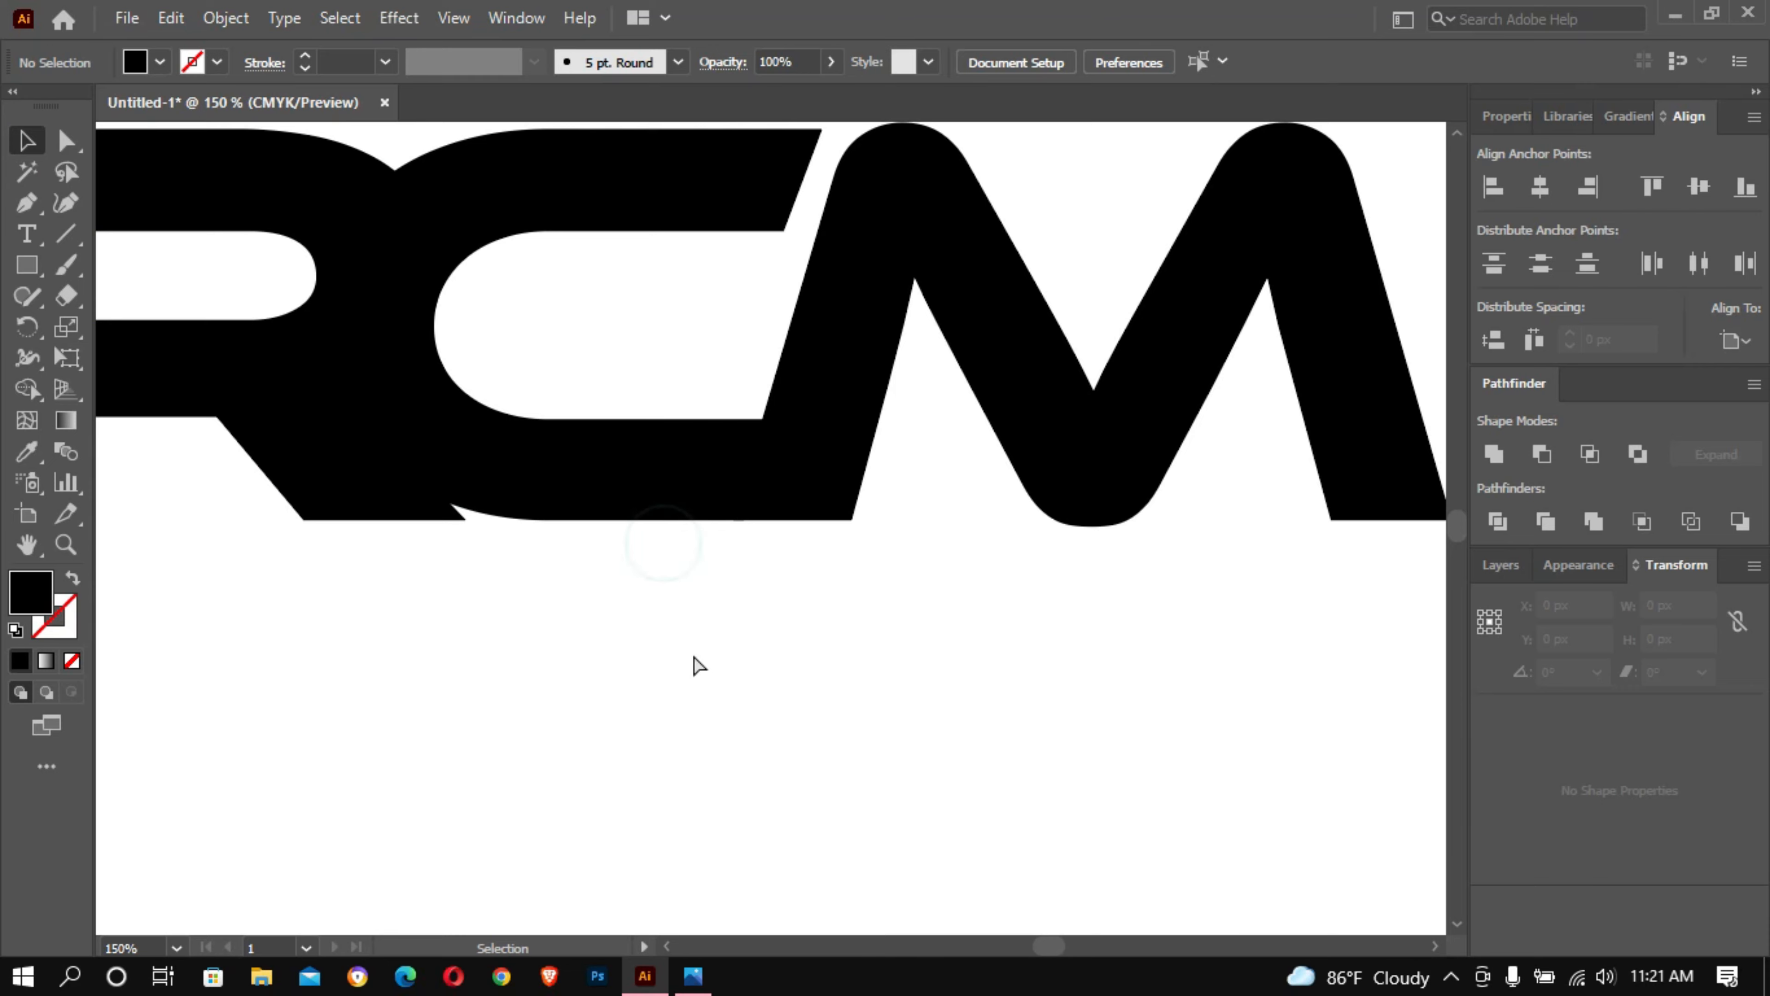
pyautogui.keyDown('ctrl'); pyautogui.keyDown('alt'); pyautogui.click(693, 648); pyautogui.keyUp('alt'); pyautogui.keyUp('ctrl')
pyautogui.keyDown('ctrl'); pyautogui.keyDown('alt'); pyautogui.click(693, 648); pyautogui.keyUp('alt'); pyautogui.keyUp('ctrl')
pyautogui.moveTo(614, 489); pyautogui.dragTo(743, 489)
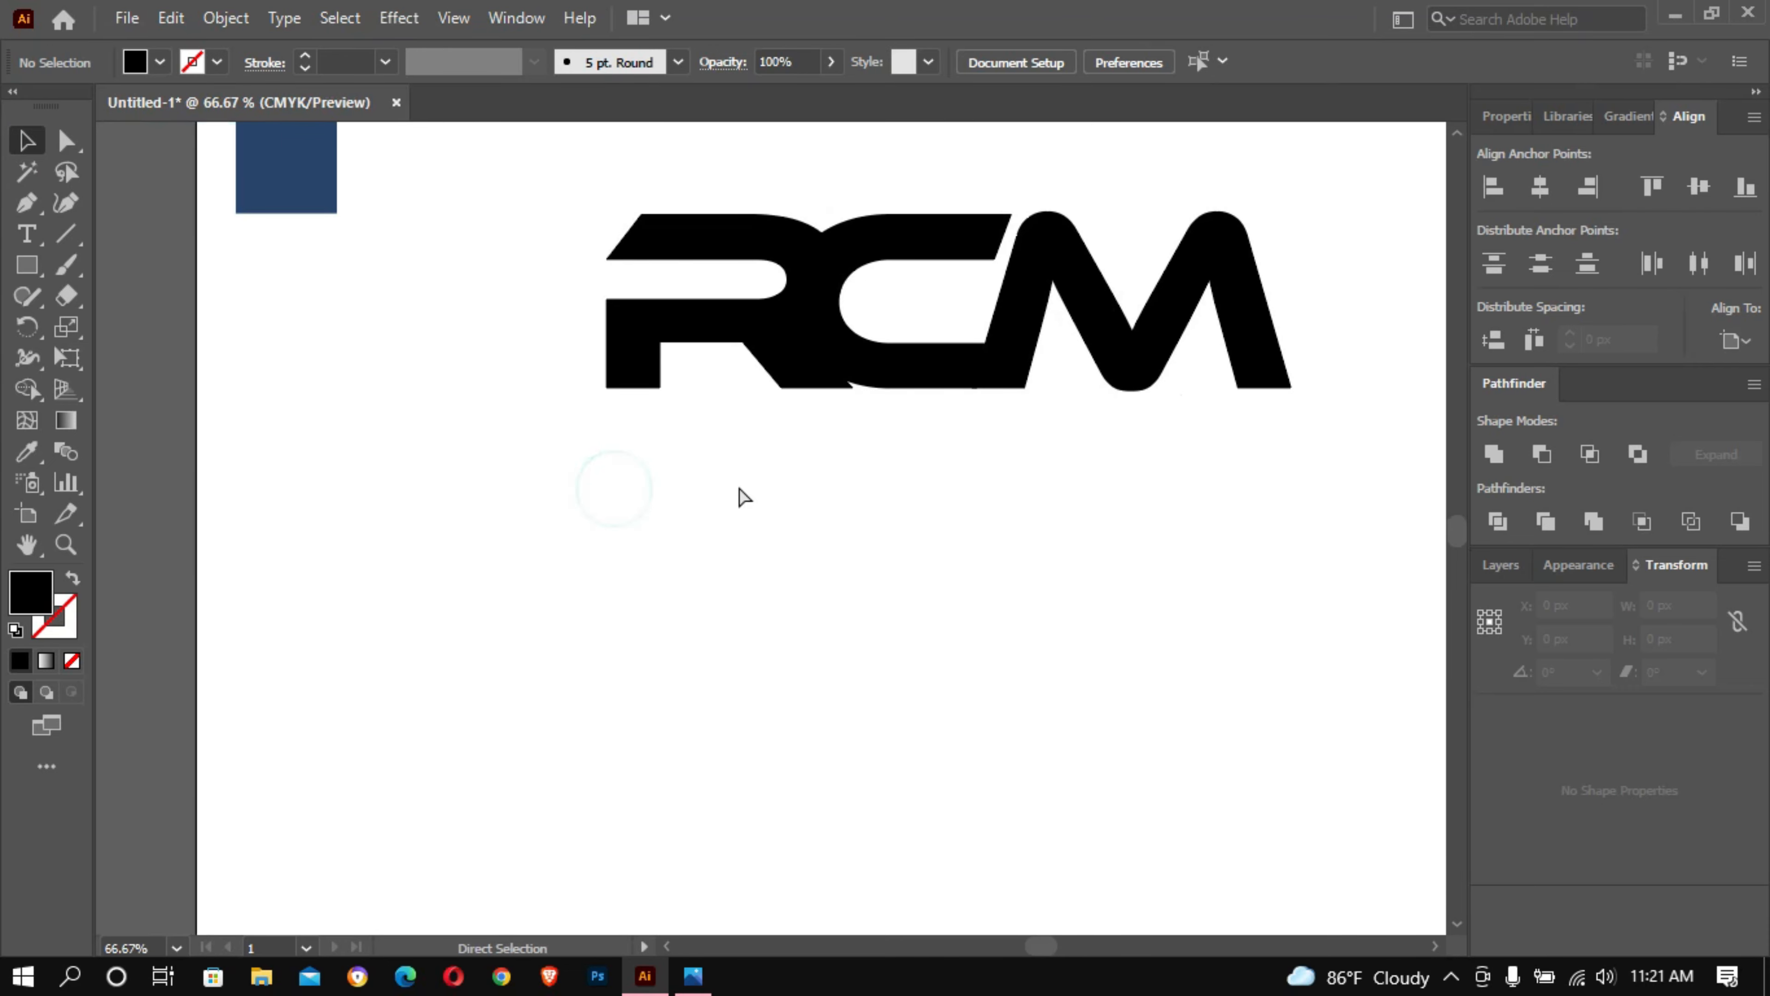
pyautogui.keyDown('ctrl'); pyautogui.click(735, 481); pyautogui.keyUp('ctrl')
pyautogui.keyDown('ctrl'); pyautogui.click(737, 482); pyautogui.keyUp('ctrl')
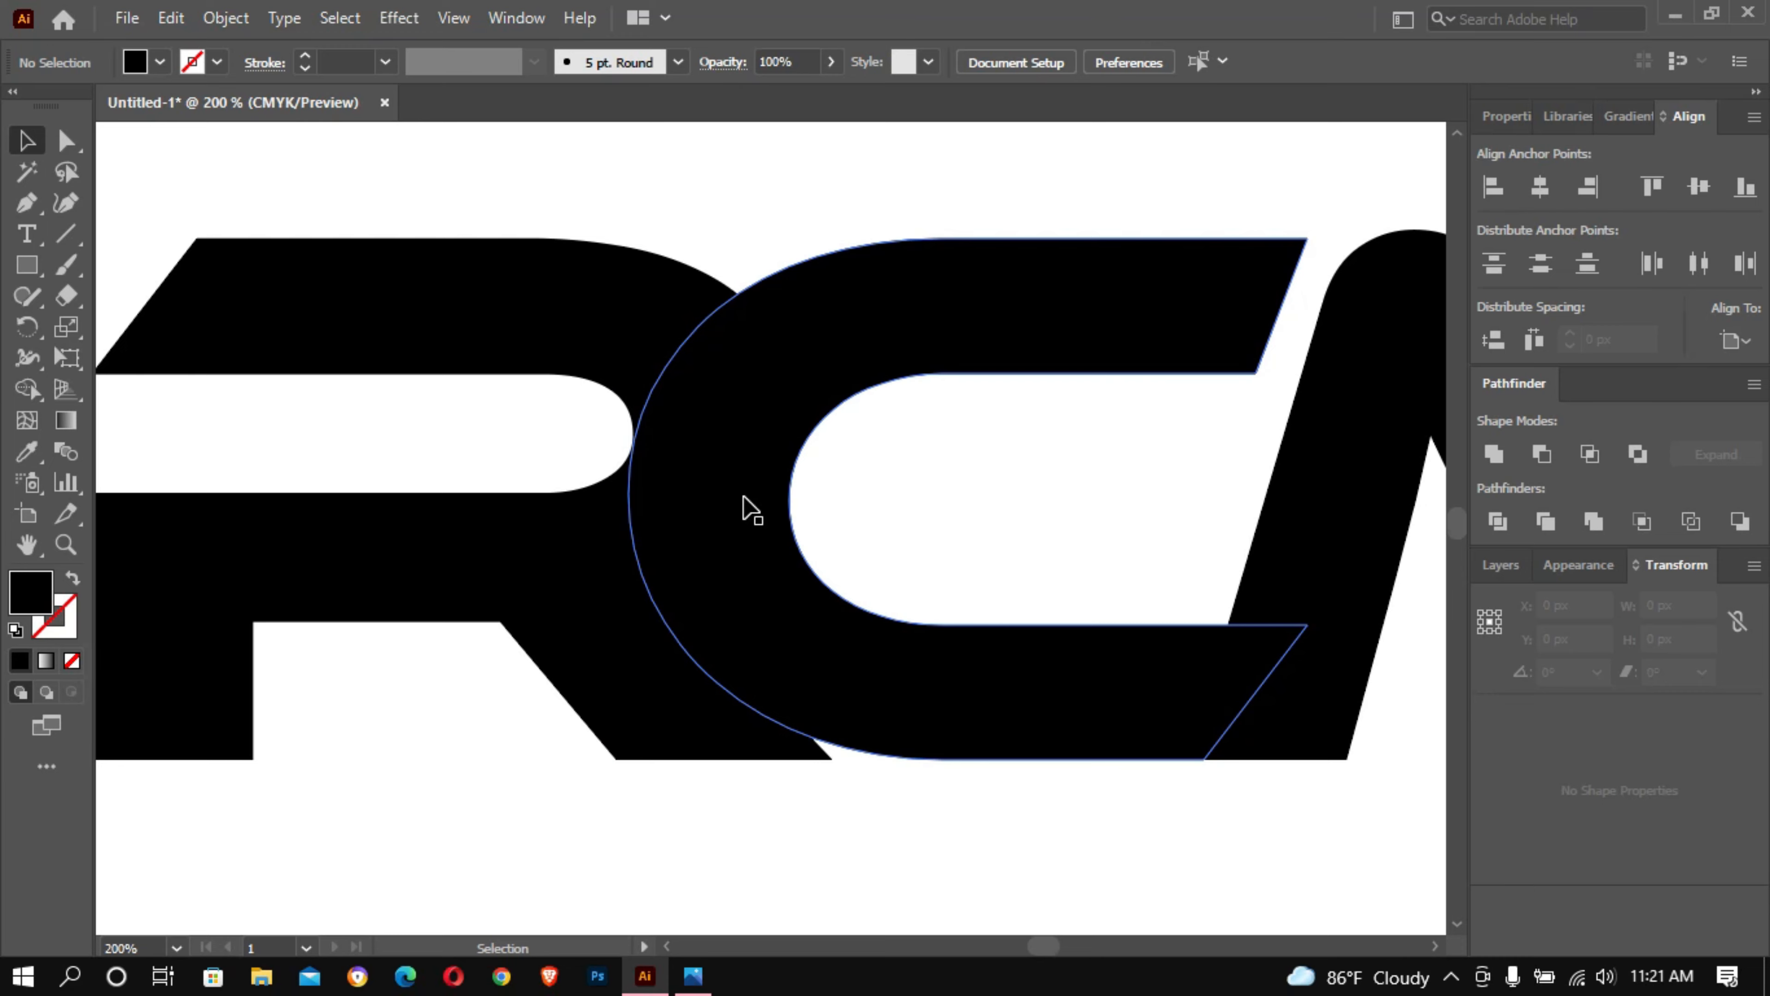
# - Draw a circle about 138 px in diameter over the overlap of the R and C, and remove its fill
pyautogui.click(26, 264)
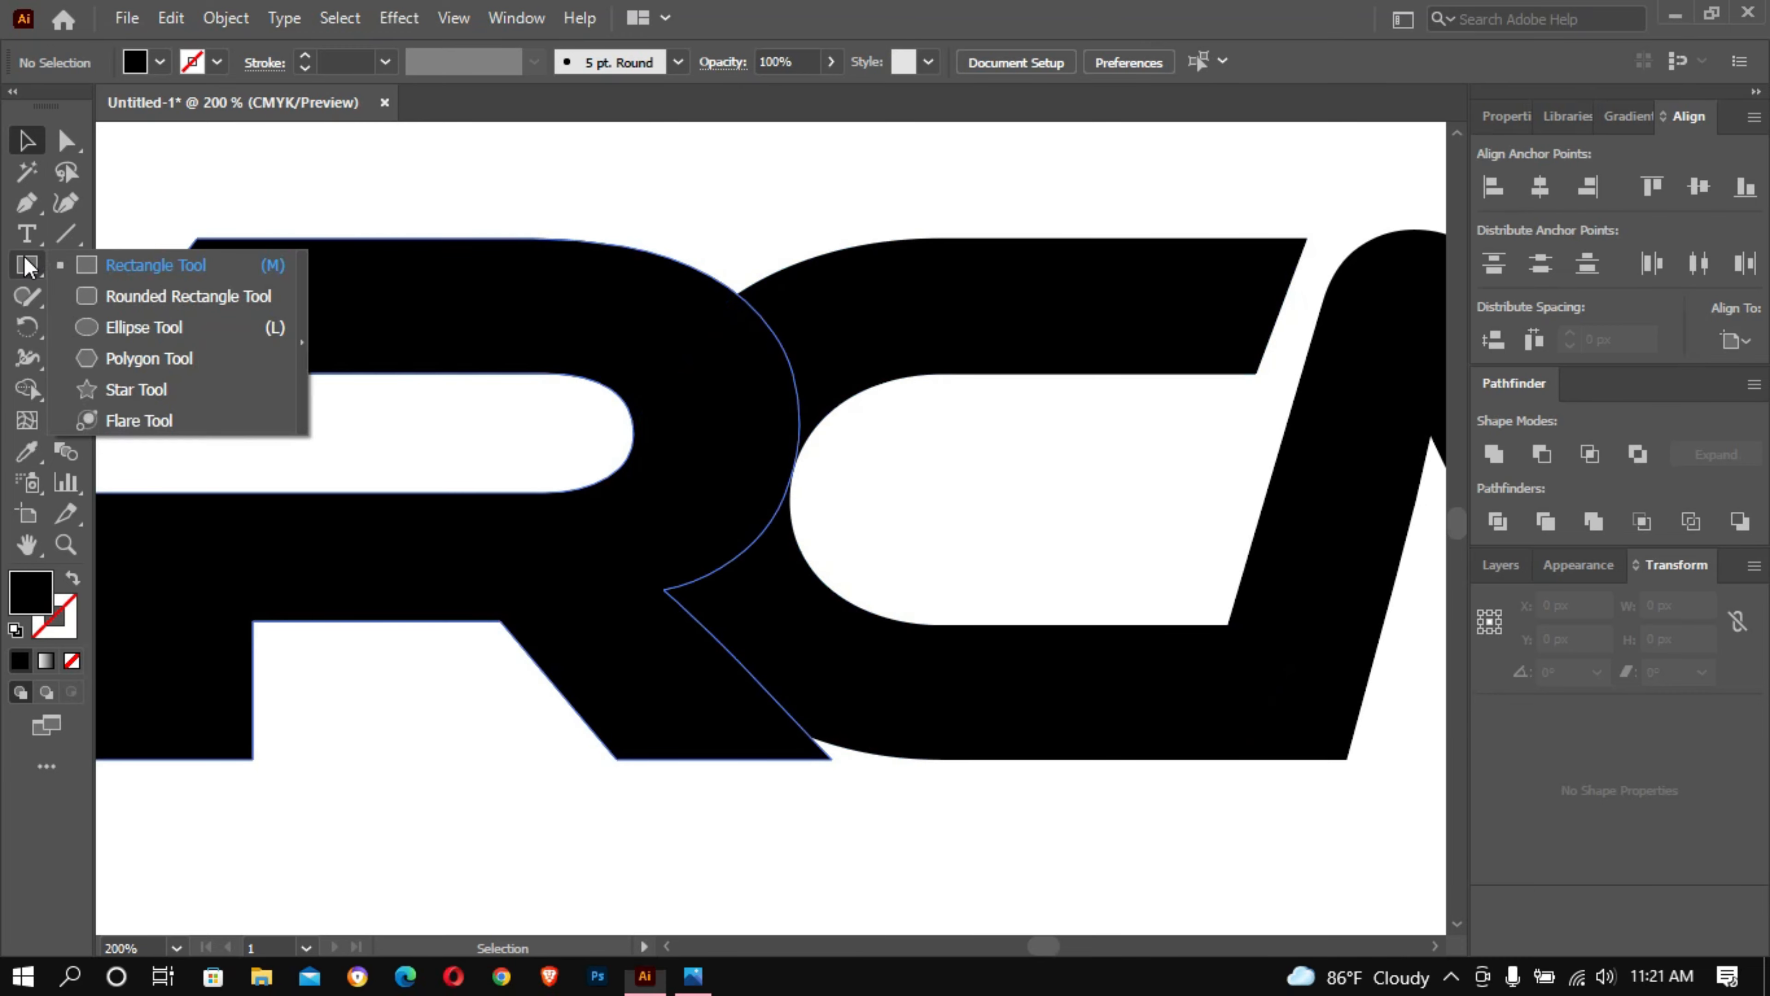
pyautogui.click(113, 322)
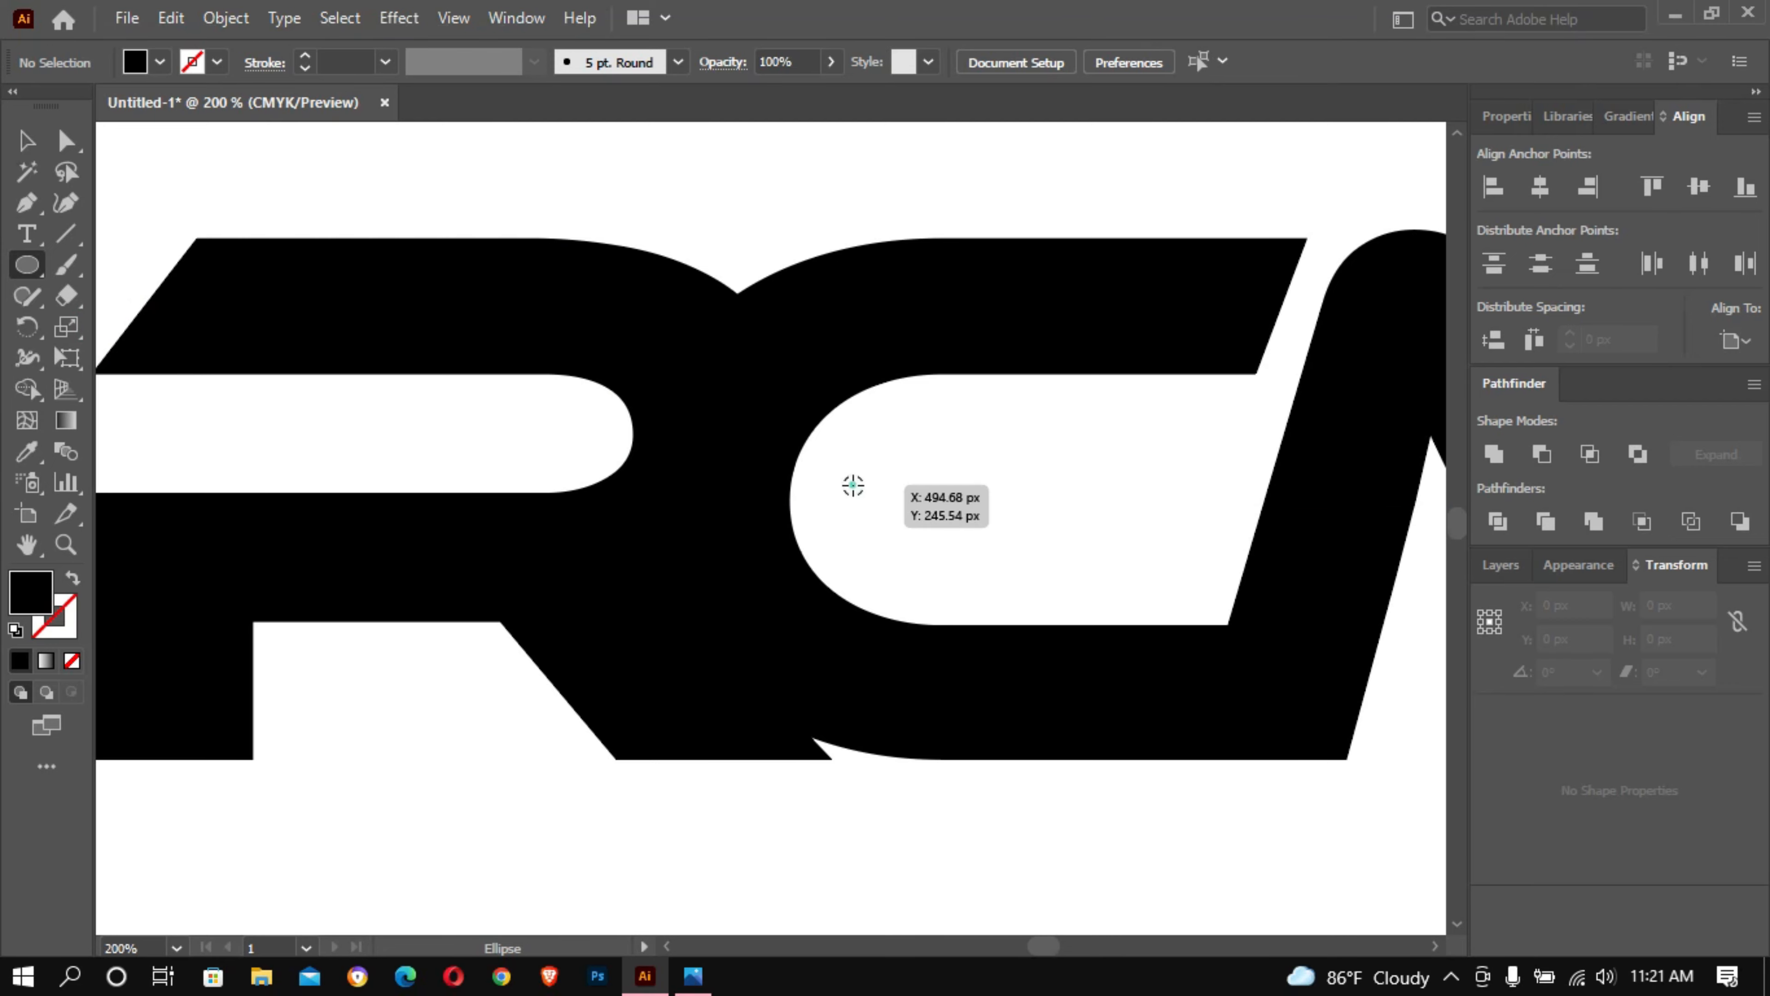
pyautogui.moveTo(853, 485); pyautogui.dragTo(1131, 708)
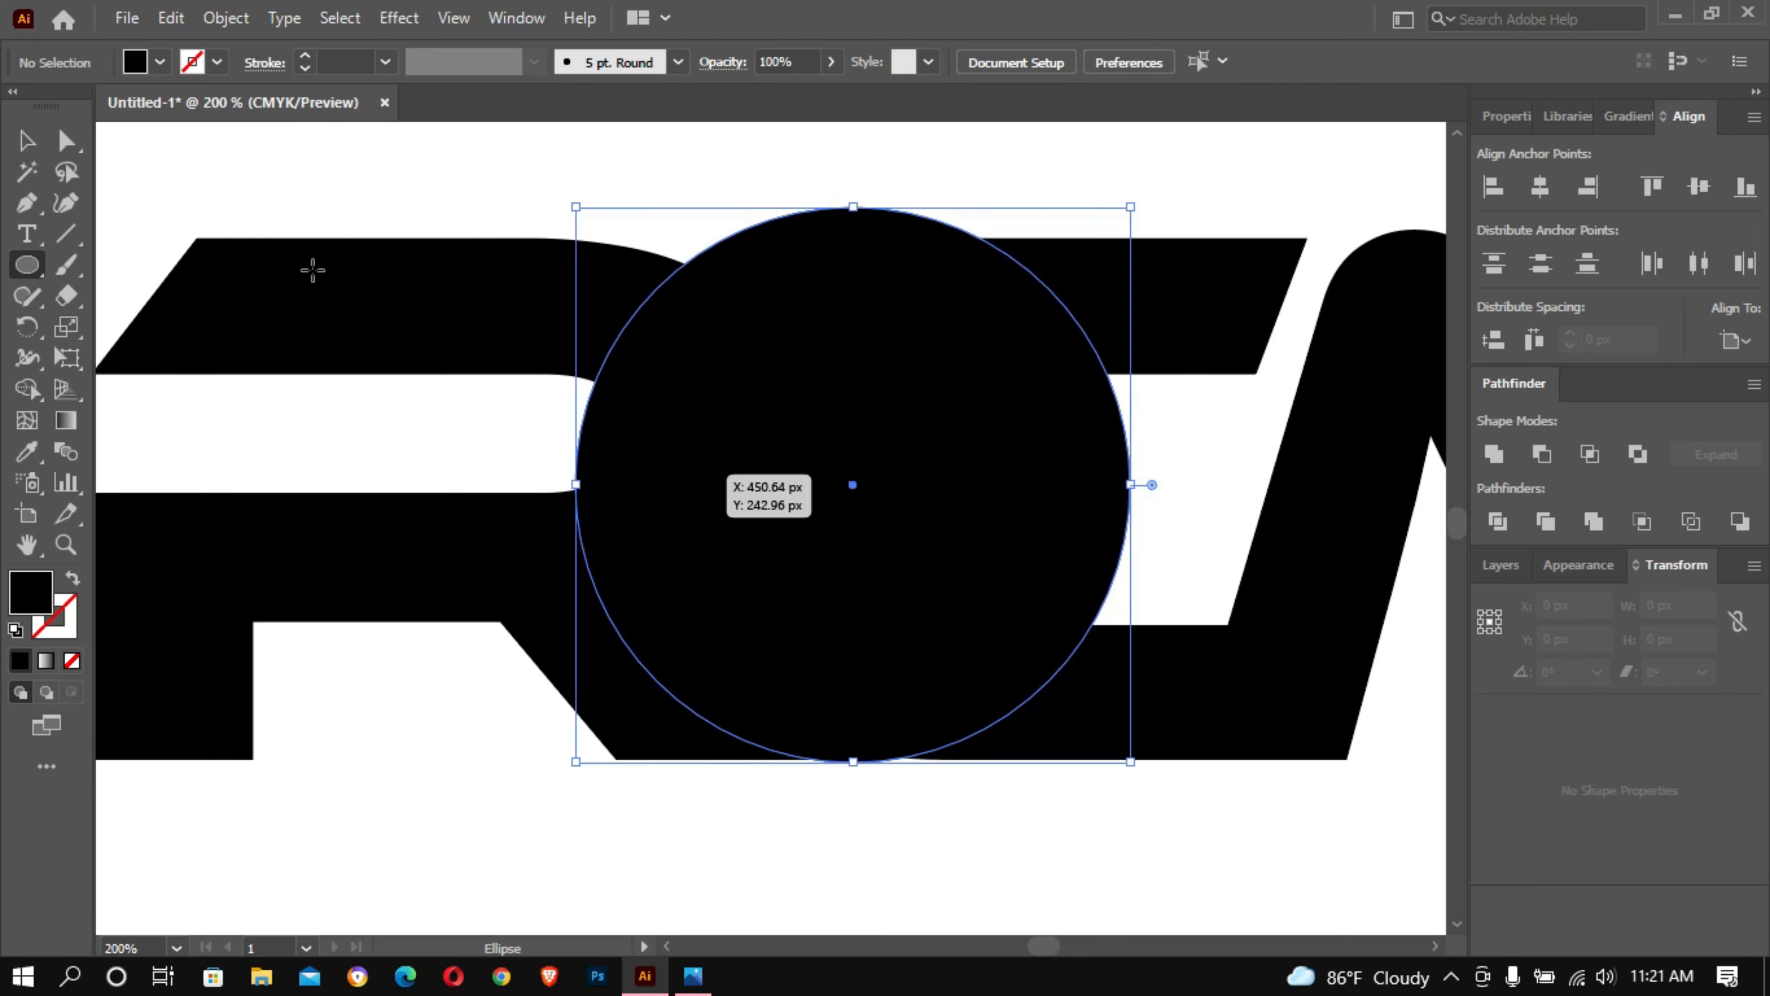
pyautogui.click(159, 63)
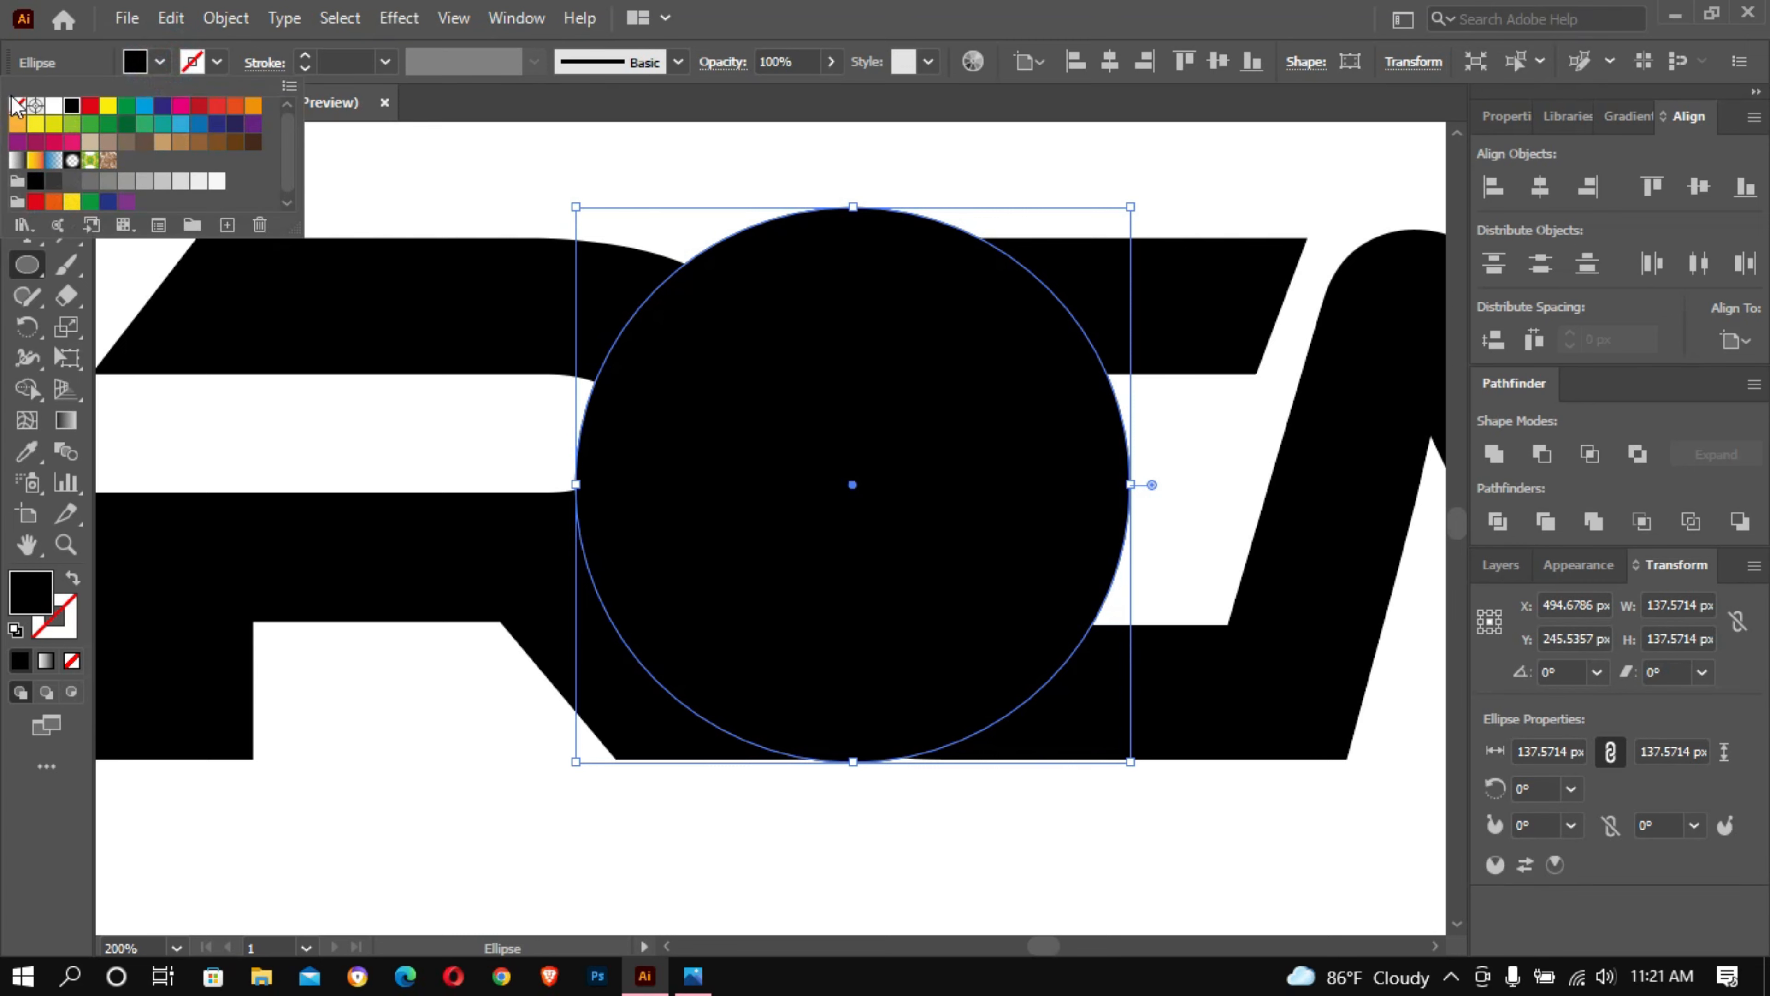
pyautogui.click(35, 105)
pyautogui.click(16, 107)
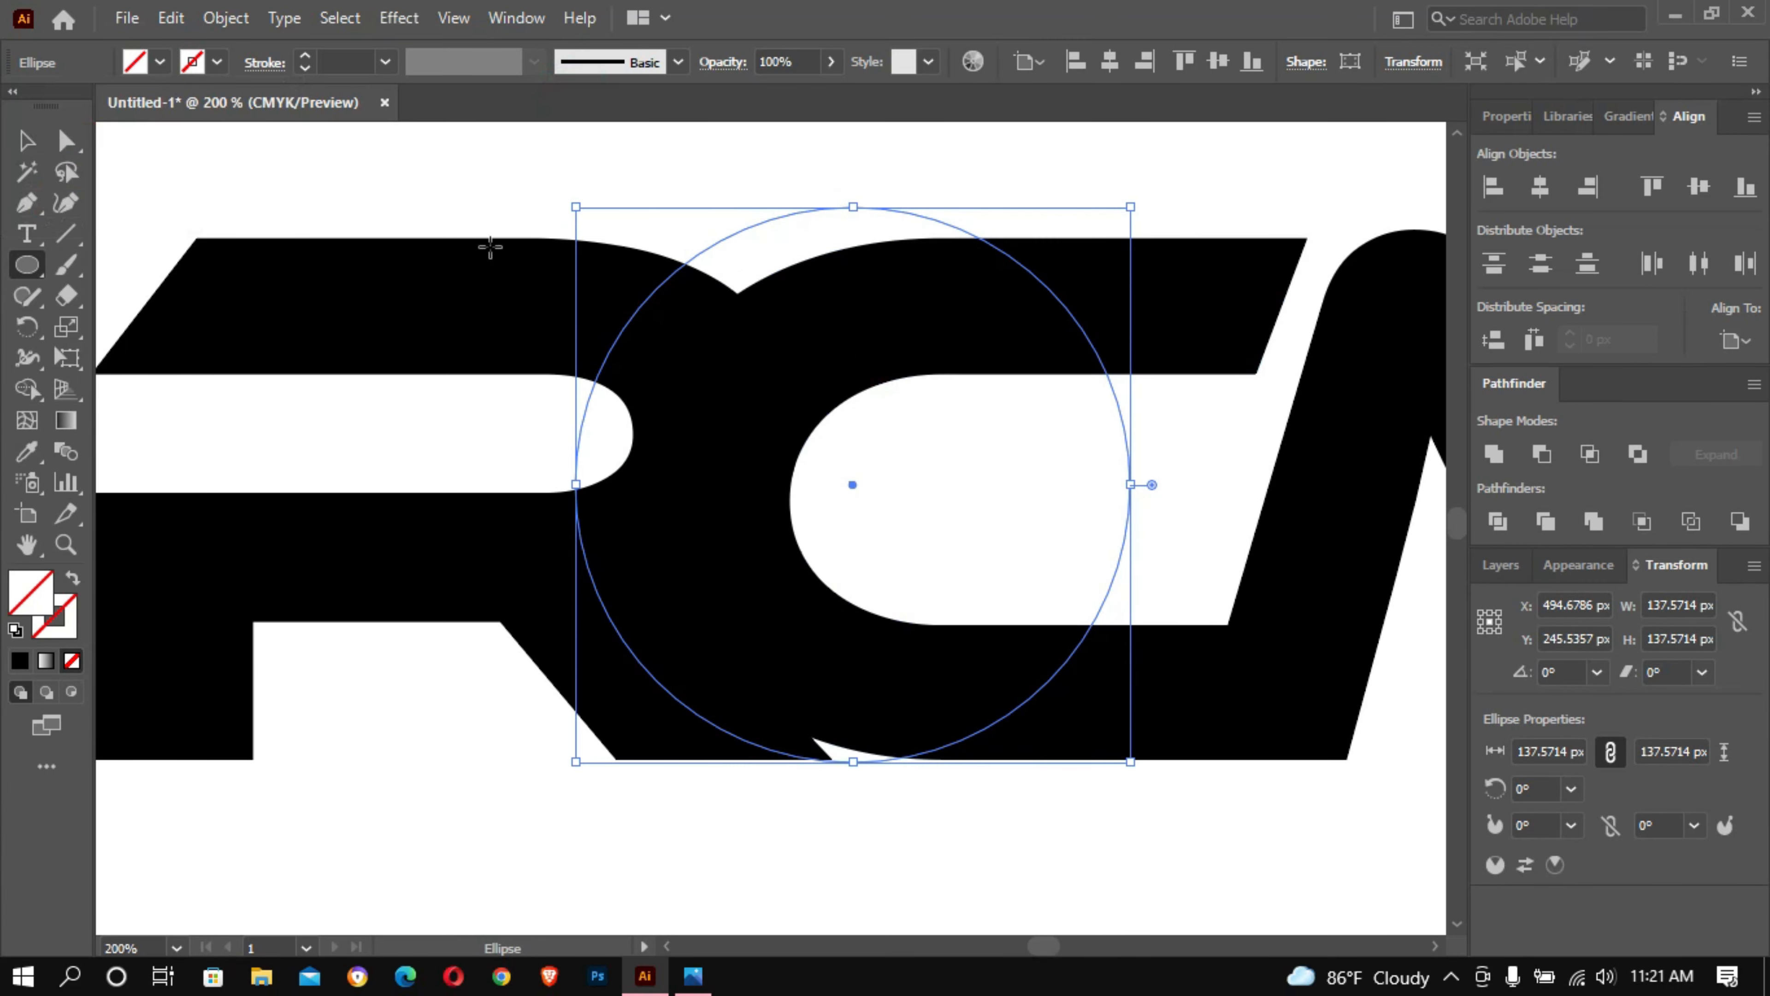
# - Nudge the unfilled circle about 3 px to the right over the C
pyautogui.click(21, 138)
pyautogui.click(937, 294)
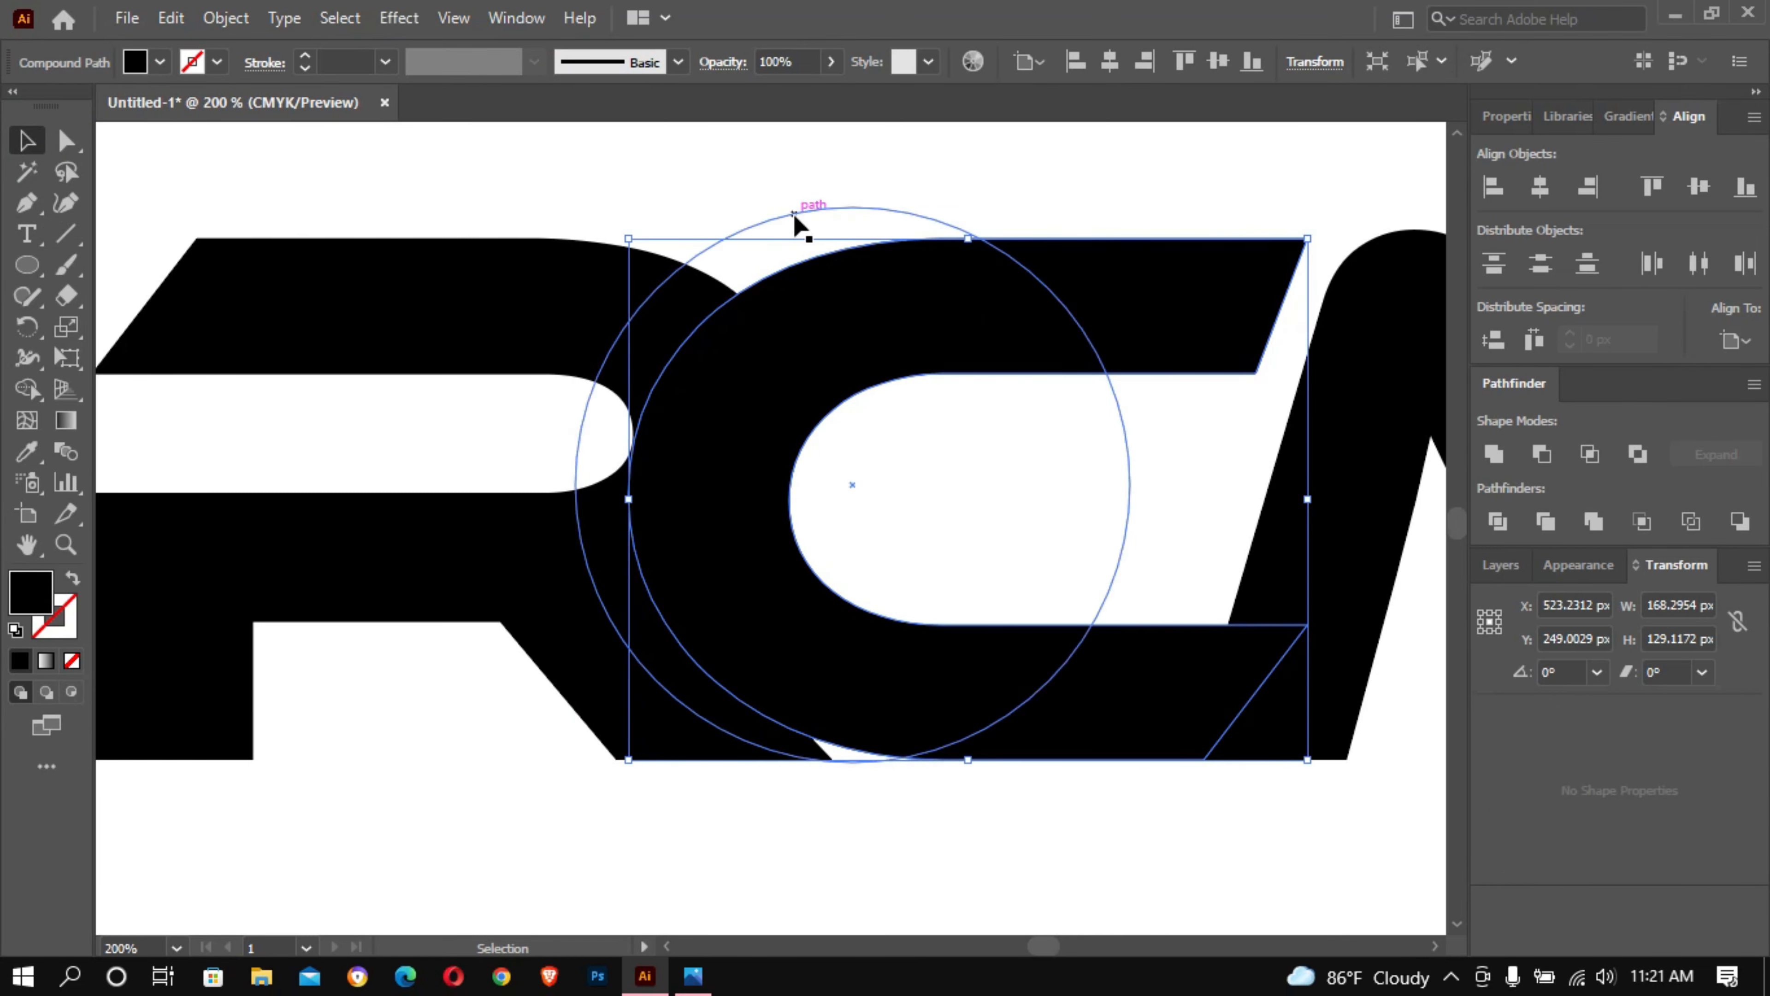
pyautogui.moveTo(794, 215); pyautogui.dragTo(804, 215)
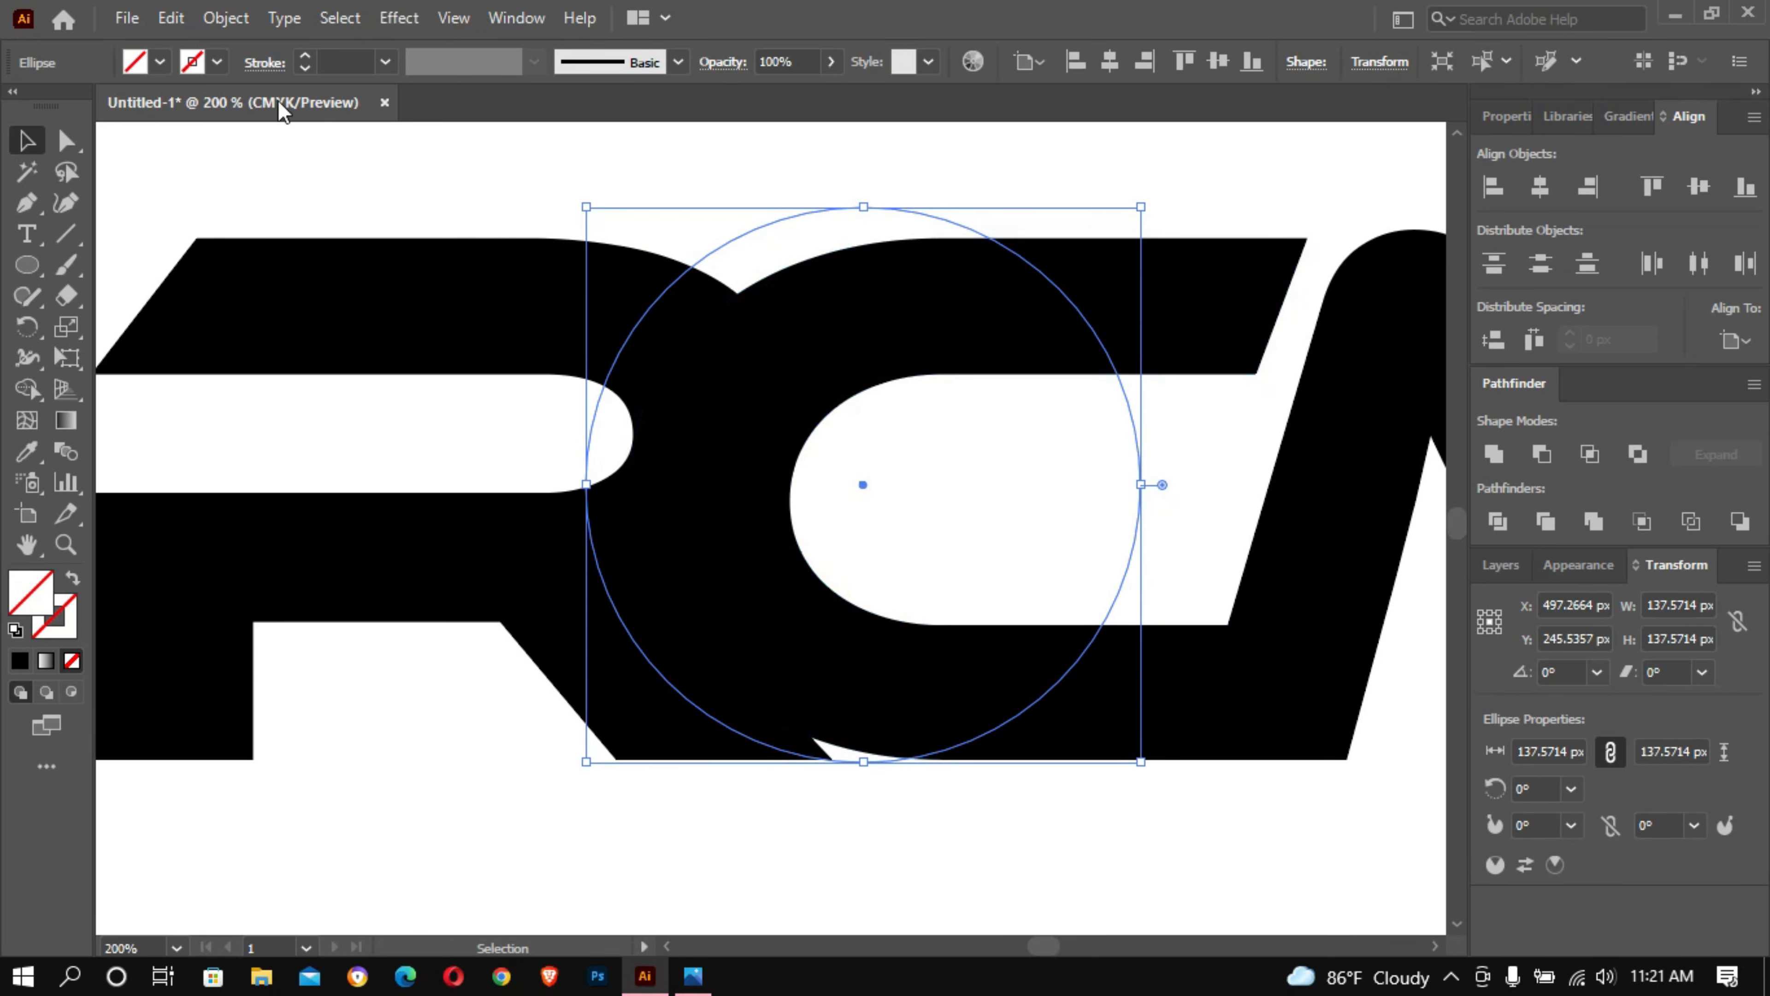
# - Give the circle a 0.25 pt stroke and move it so its centre lines up vertically with the C's centre
pyautogui.click(326, 63)
pyautogui.scroll(1, 326, 63)
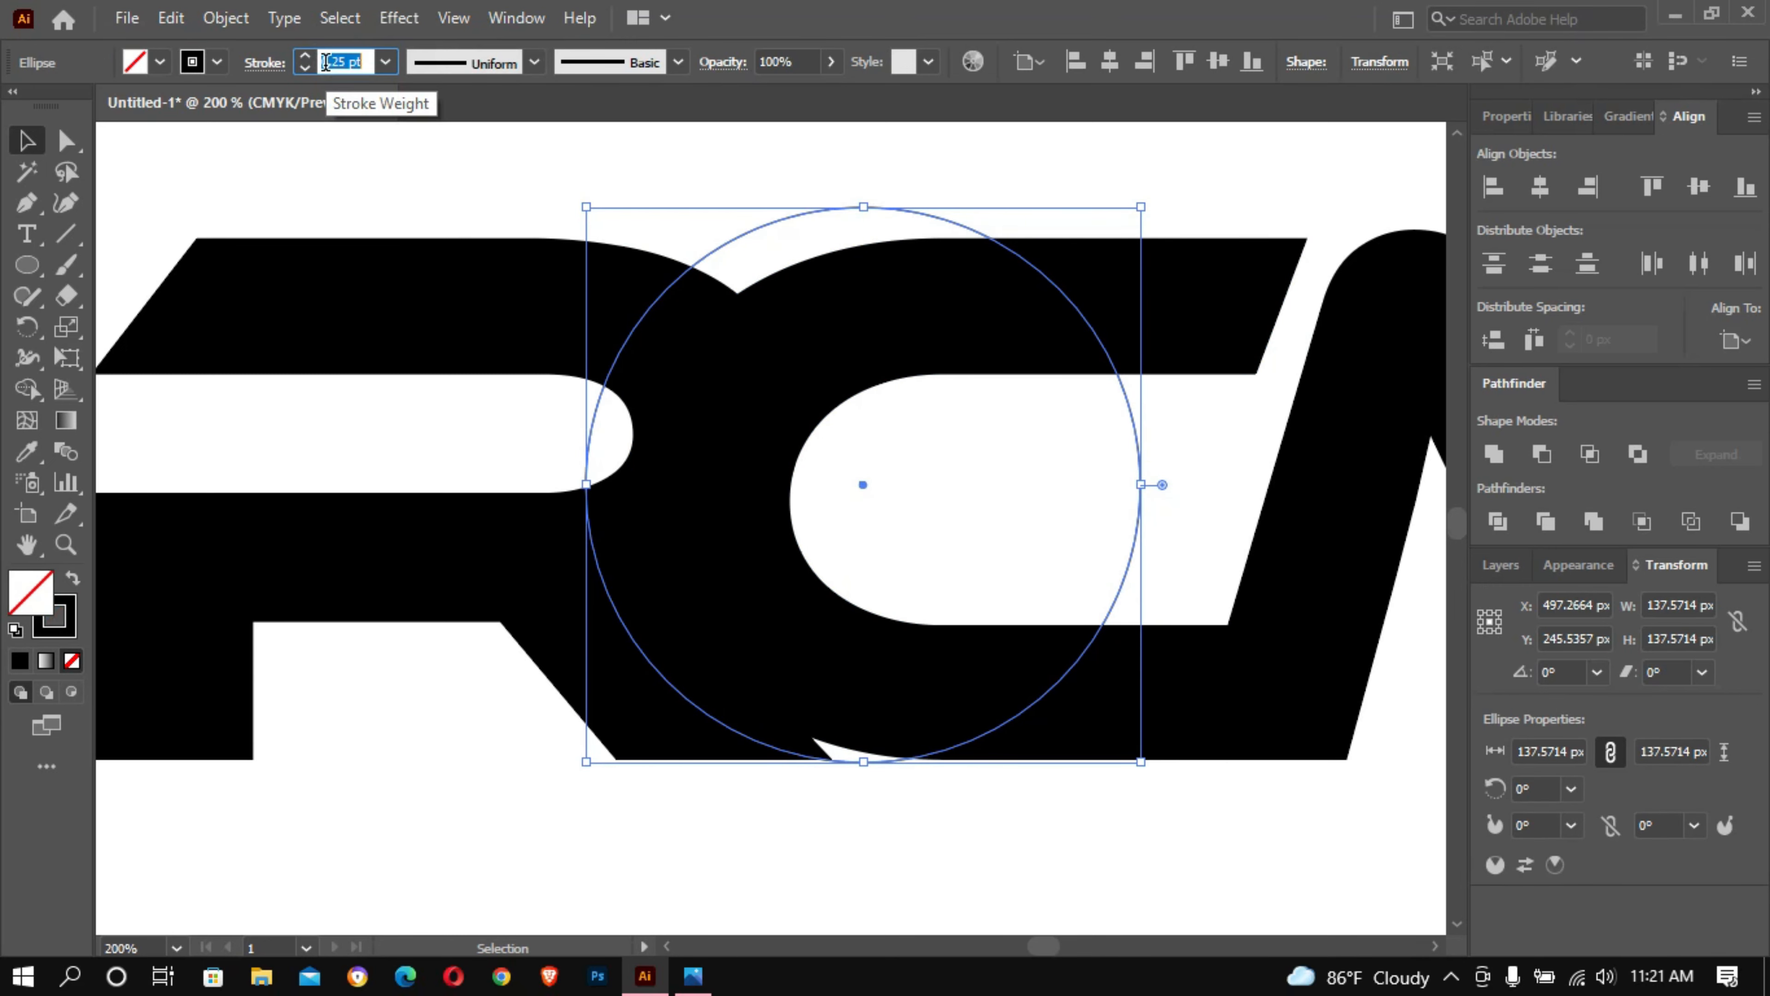
pyautogui.click(360, 166)
pyautogui.click(815, 342)
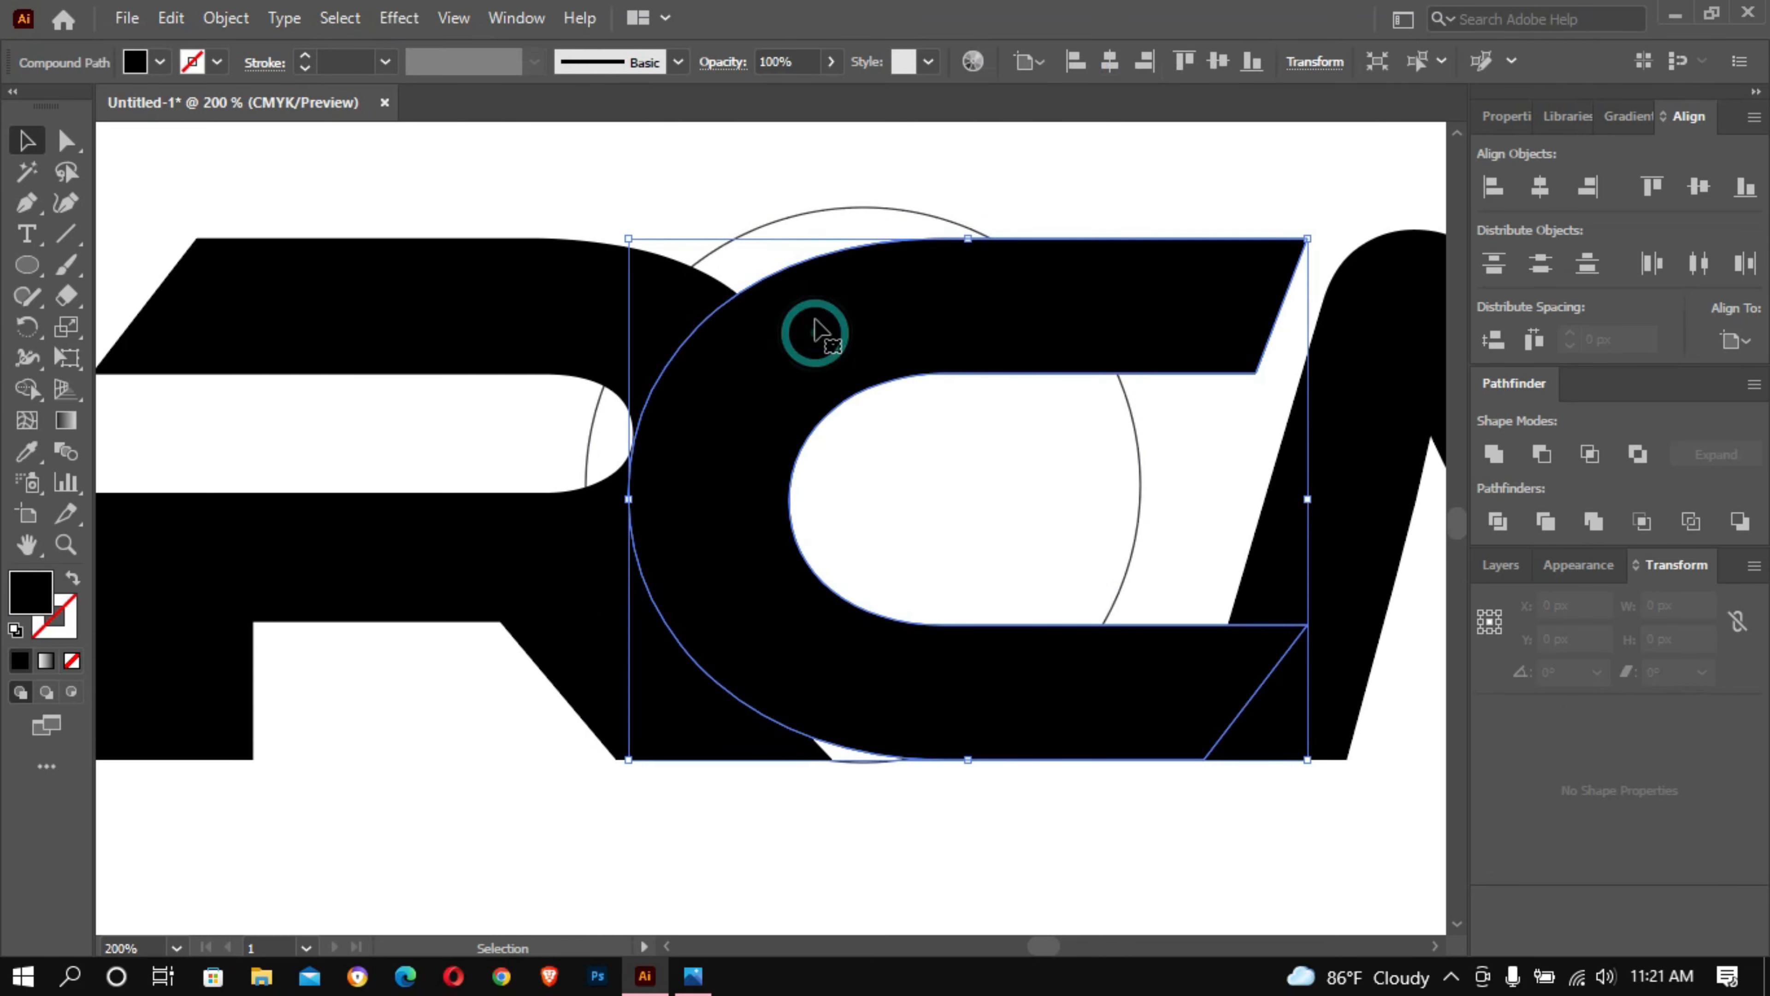
pyautogui.moveTo(816, 209); pyautogui.dragTo(825, 225)
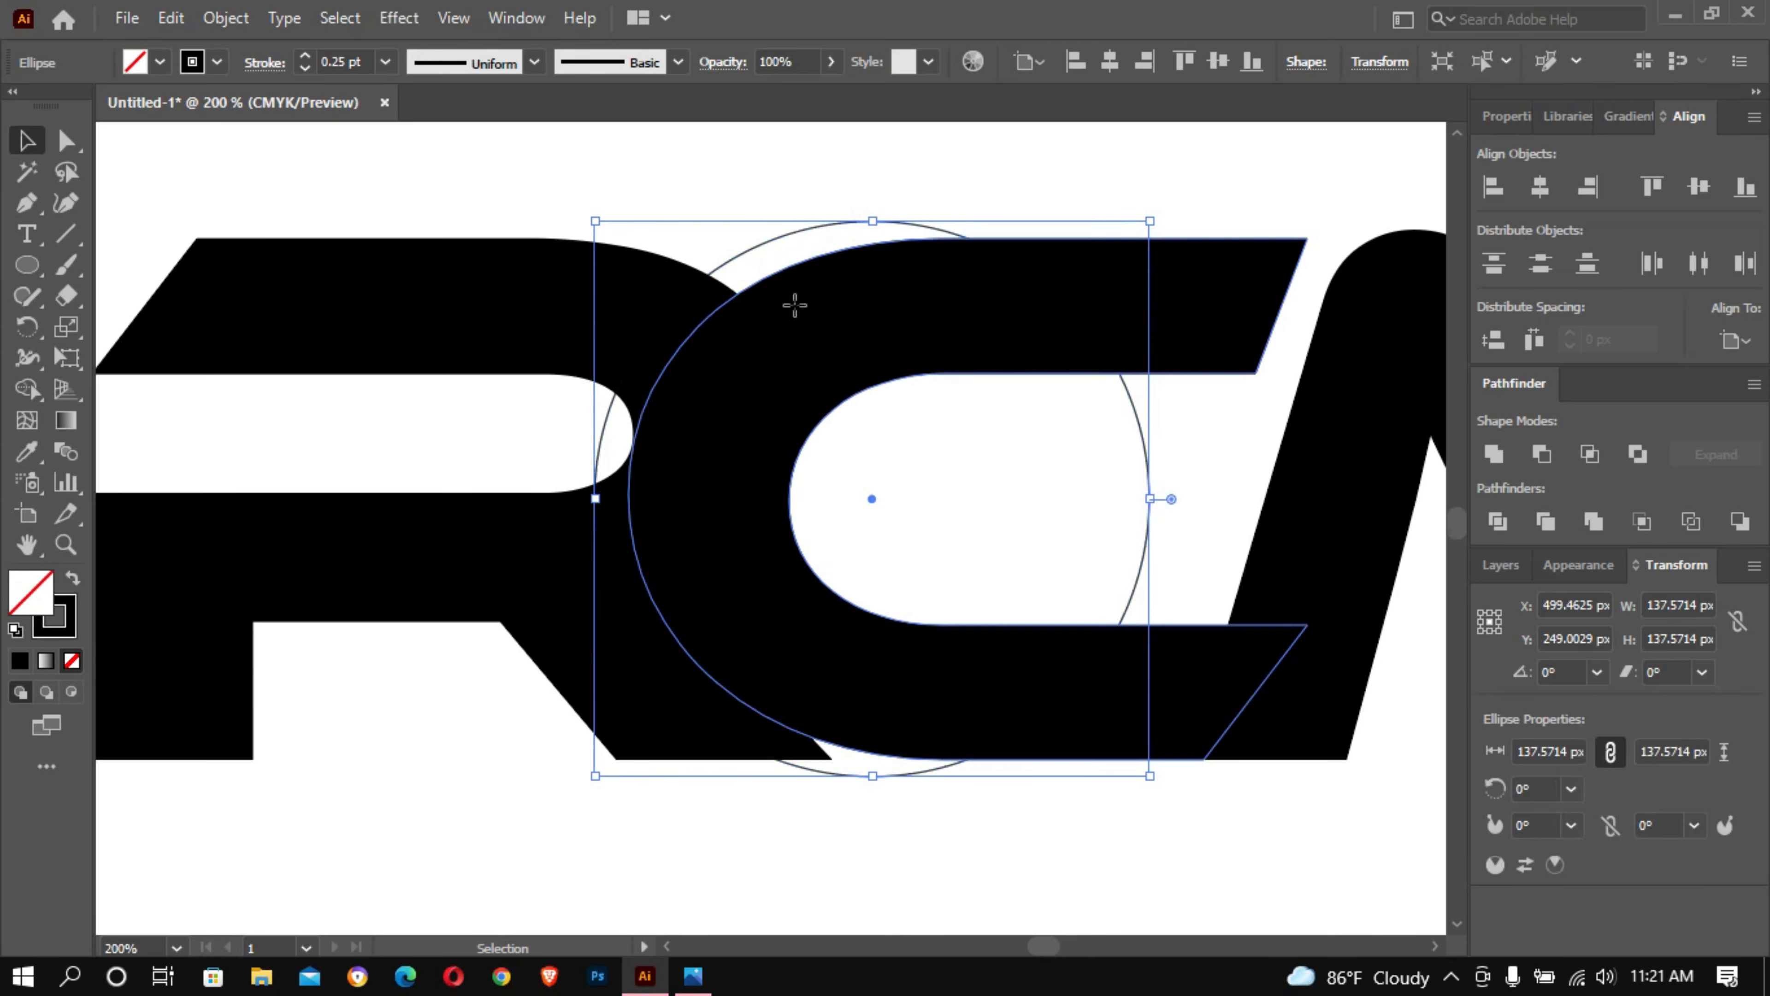
# - Fill the letter C with red to set it apart from the R and M
pyautogui.click(793, 304)
pyautogui.click(160, 65)
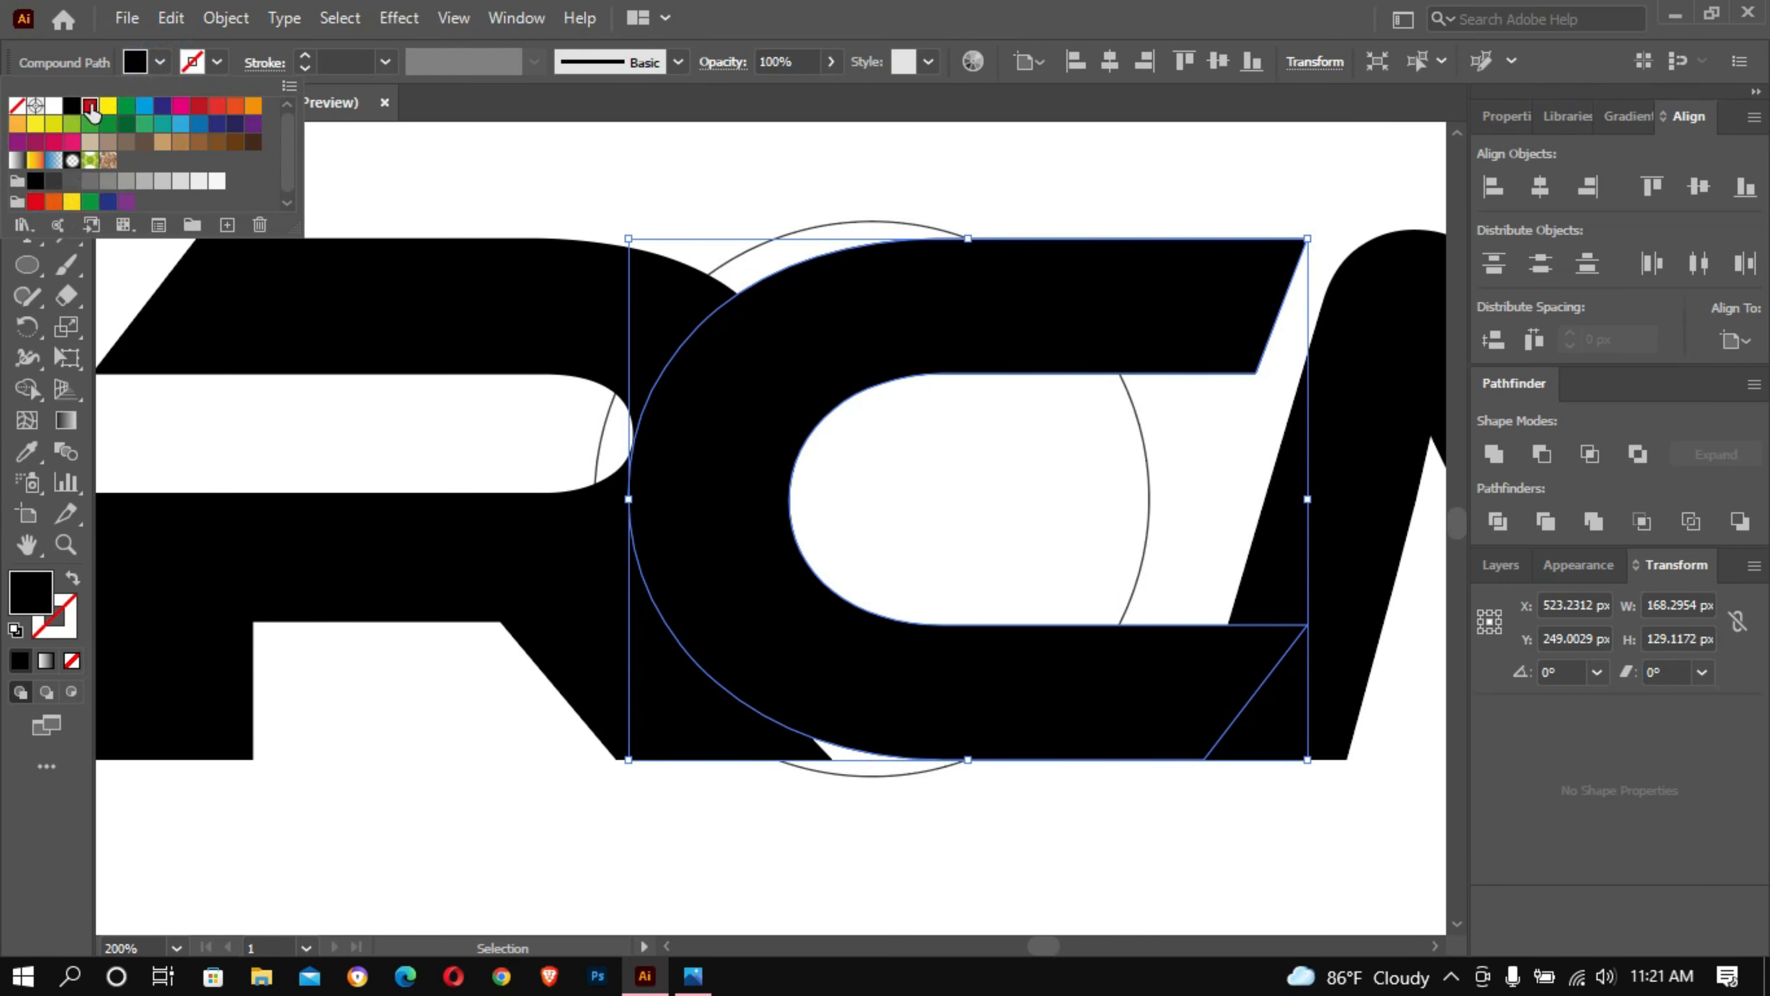
pyautogui.click(90, 105)
pyautogui.click(784, 140)
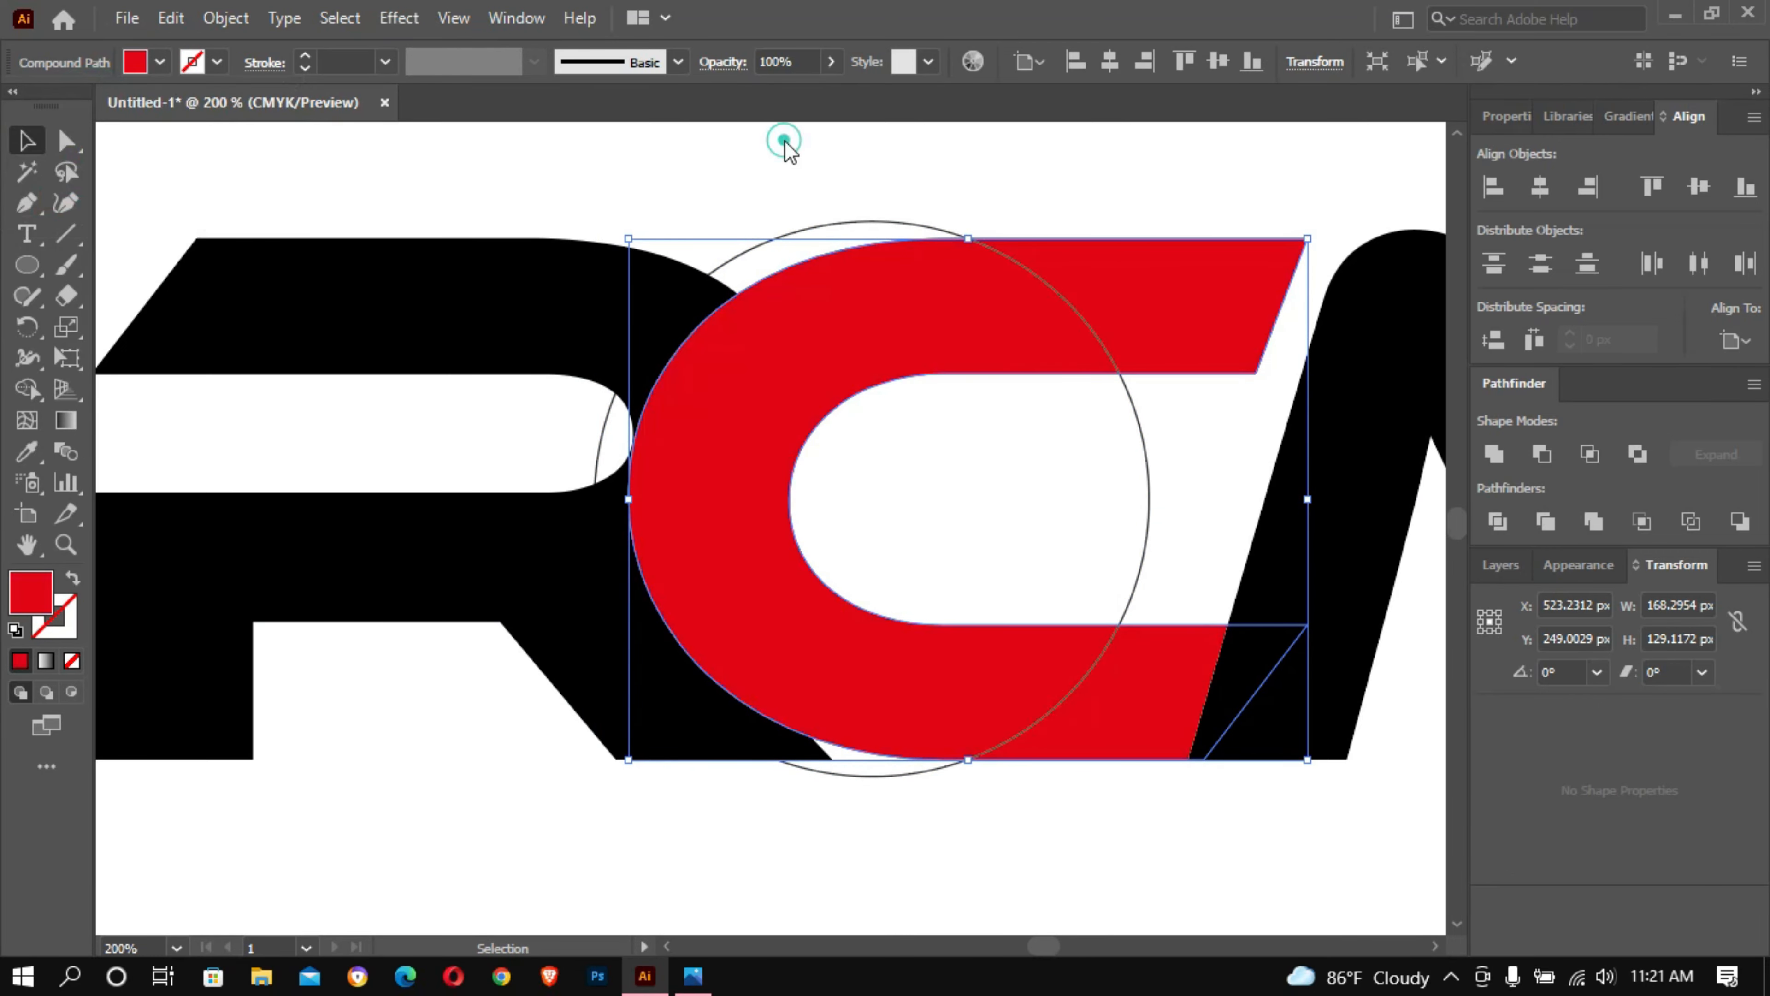
# - Colour the circle's stroke yellow and move the circle about 3 px right and 2 px up
pyautogui.click(841, 223)
pyautogui.click(220, 62)
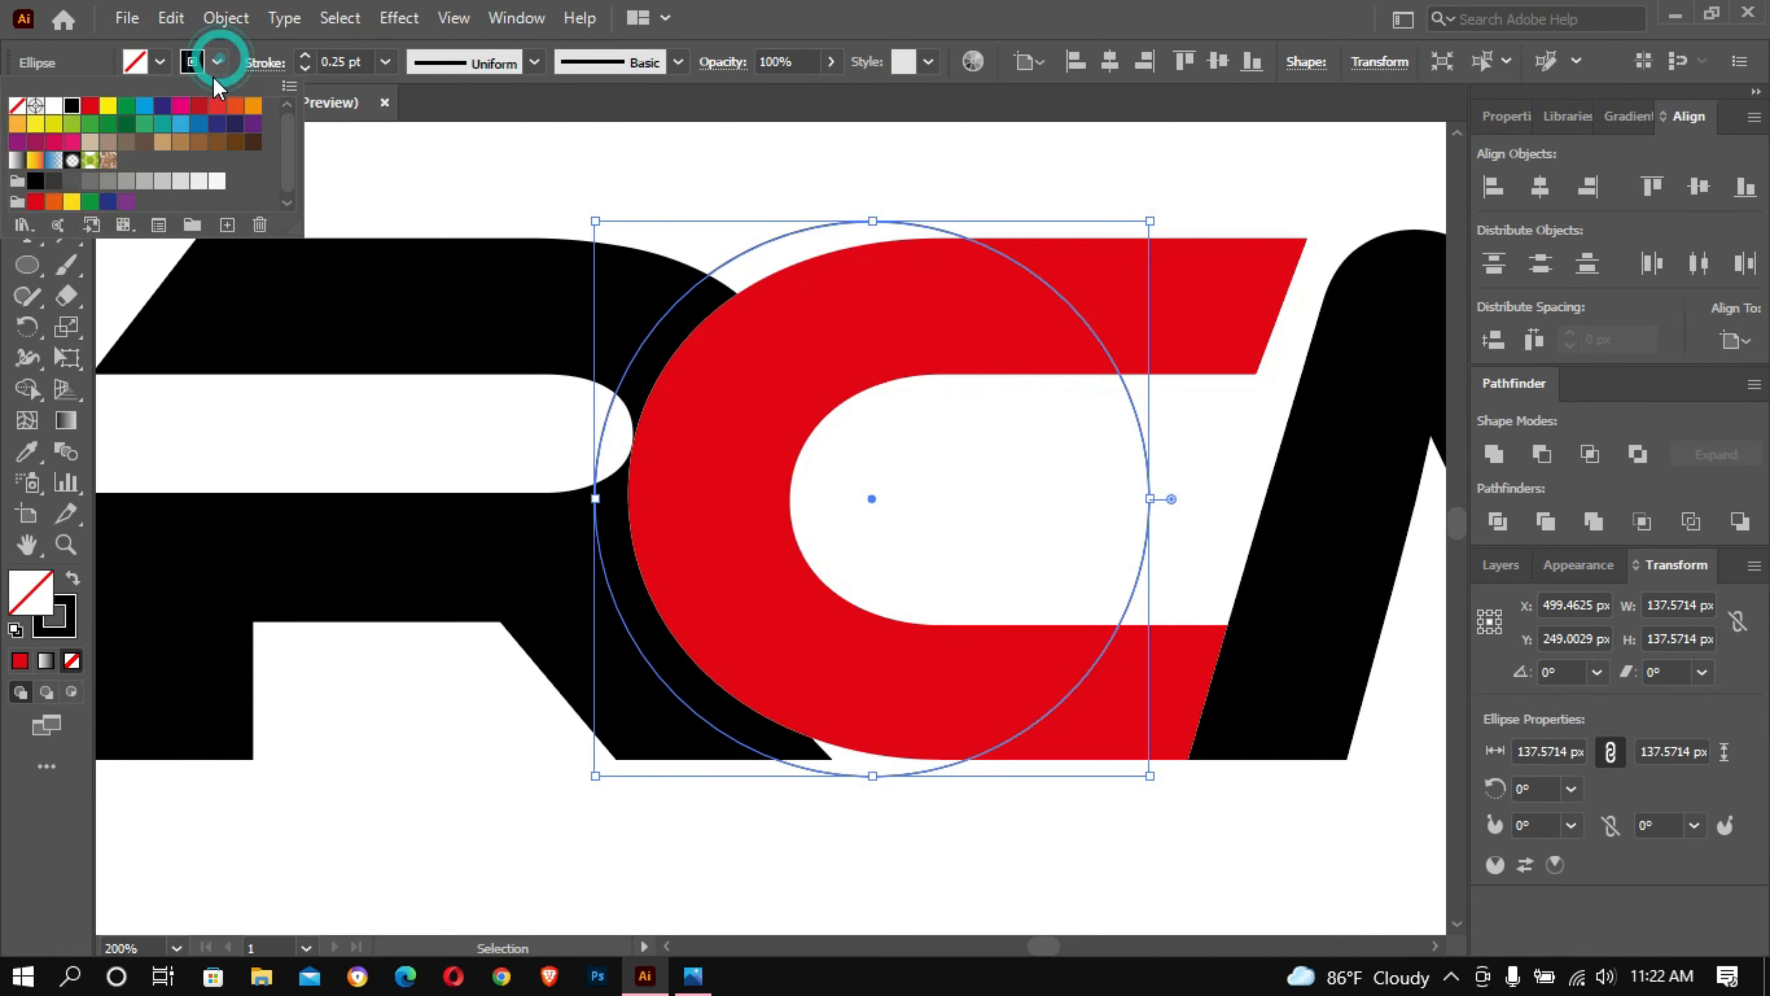
pyautogui.click(109, 117)
pyautogui.click(731, 150)
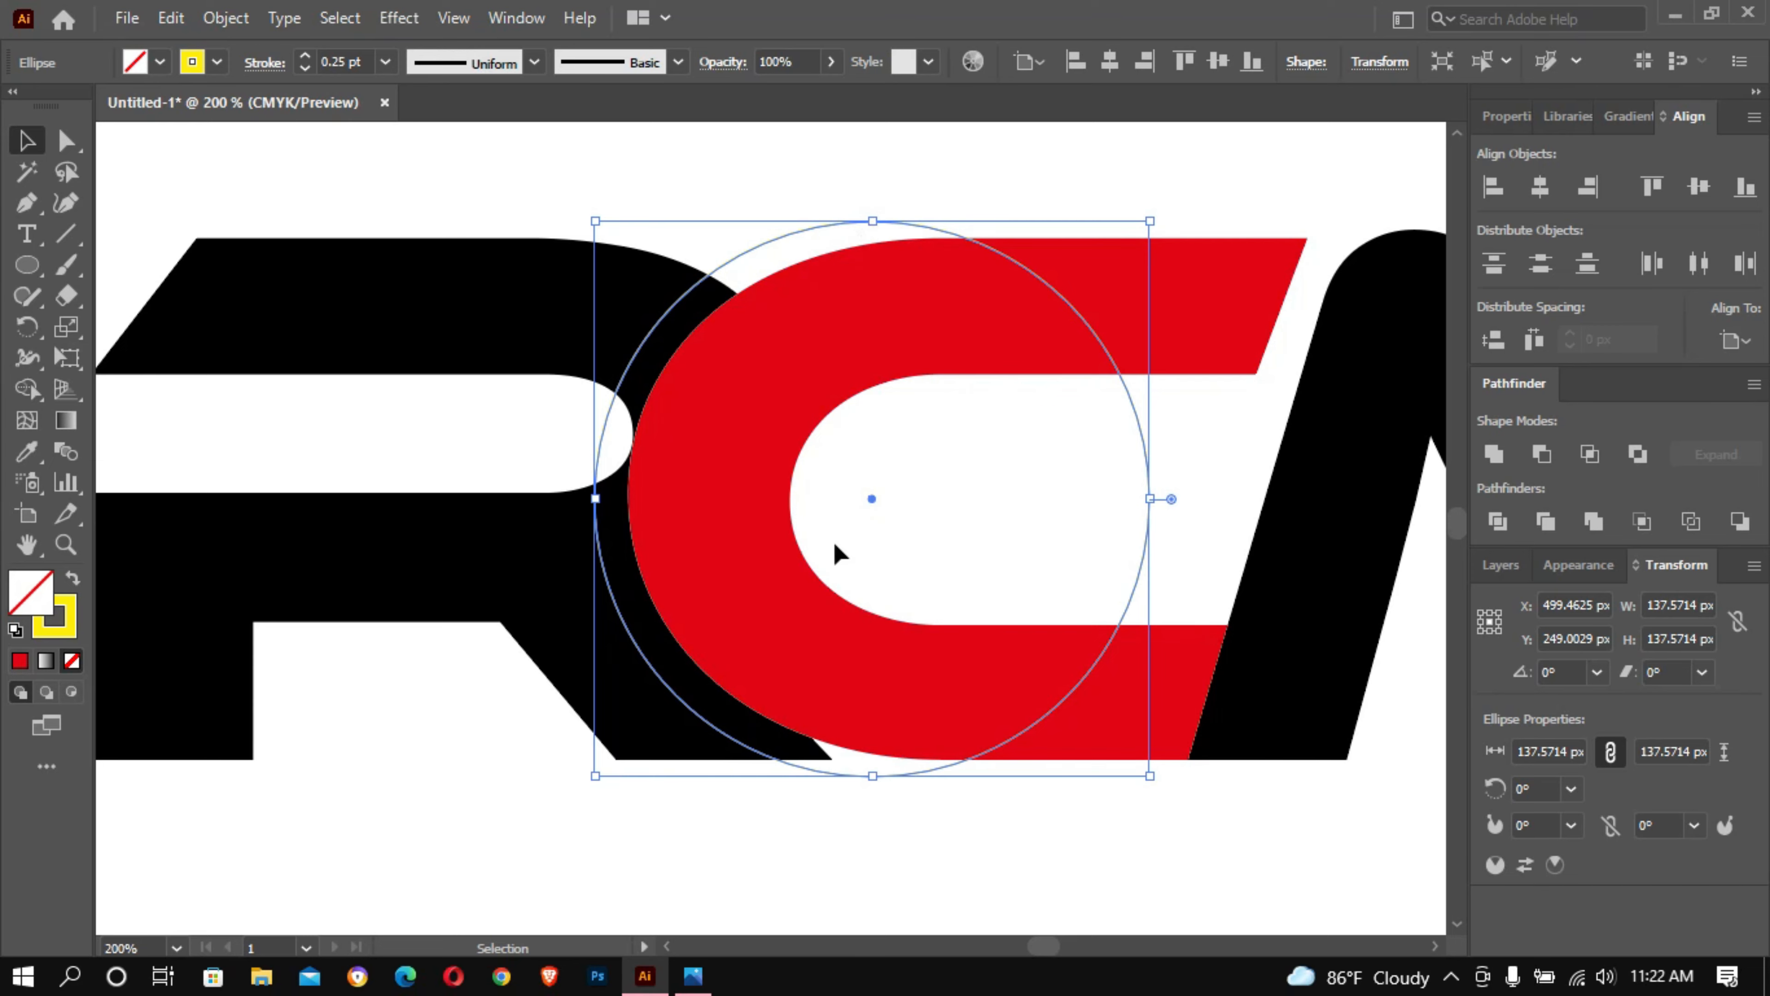
pyautogui.moveTo(870, 498); pyautogui.dragTo(880, 490)
pyautogui.click(619, 183)
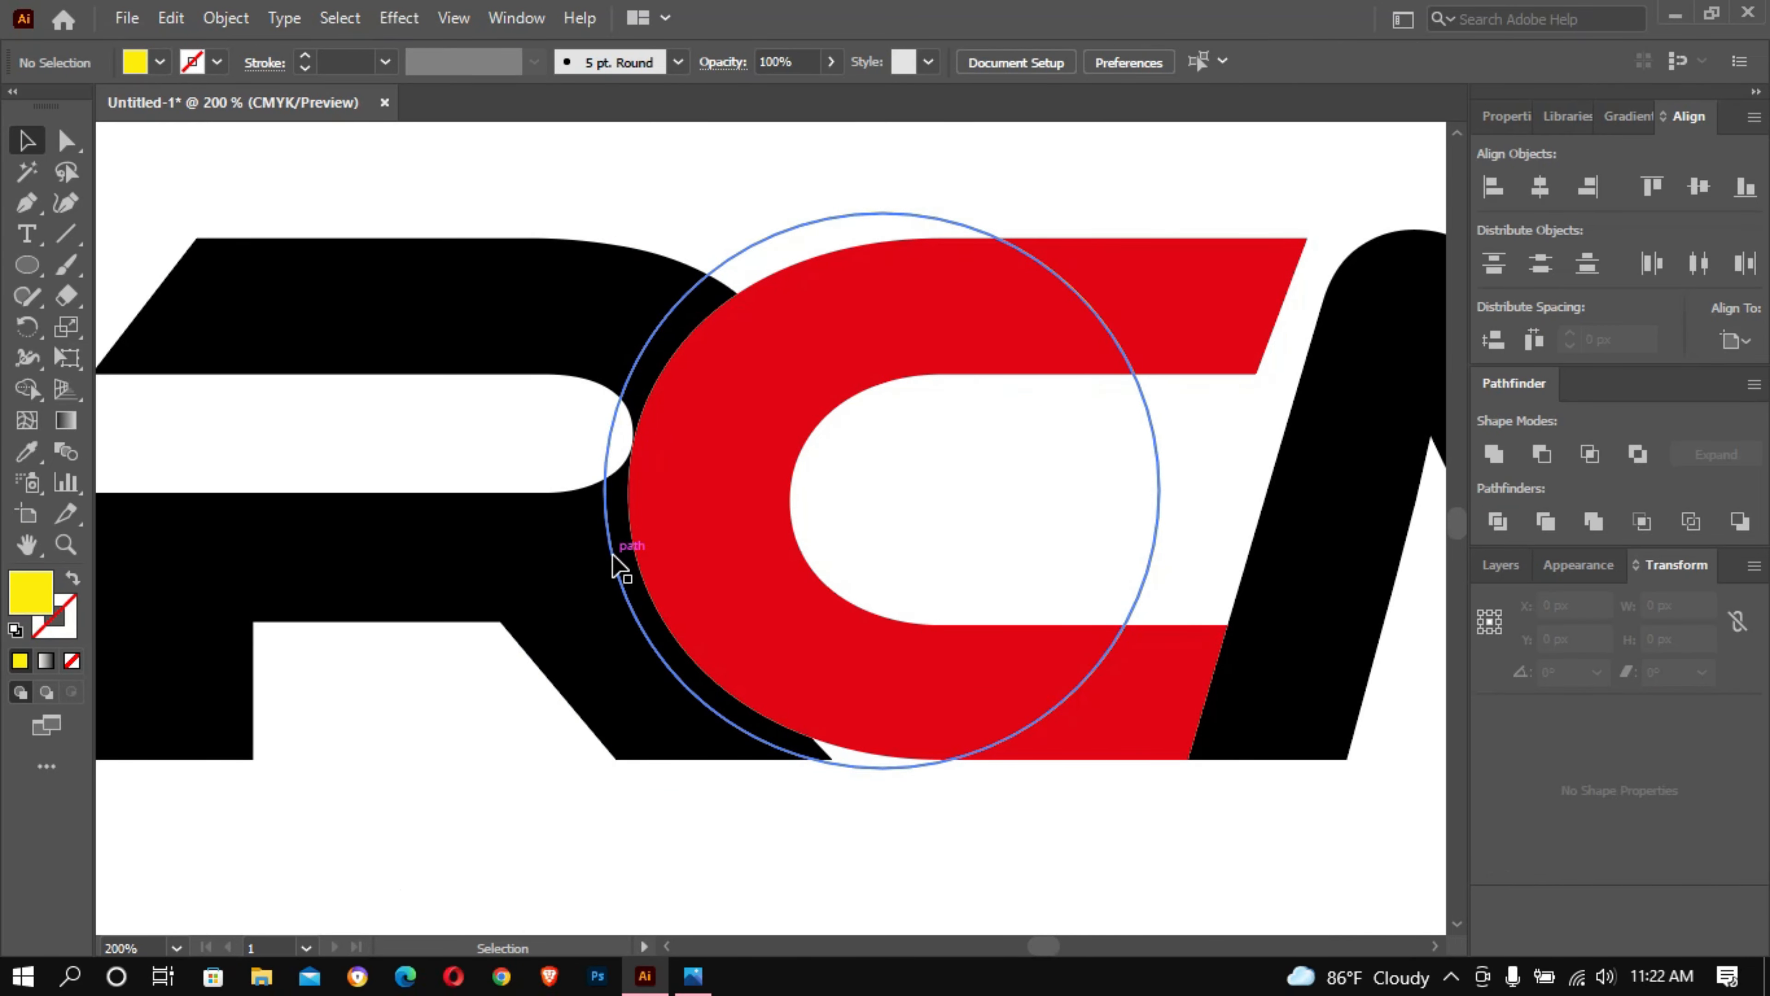
# - Try the Shape Builder on the C's area inside the circle, with the circle, R and C selected, and undo it
pyautogui.click(612, 555)
pyautogui.keyDown('shift'); pyautogui.click(548, 544); pyautogui.keyUp('shift')
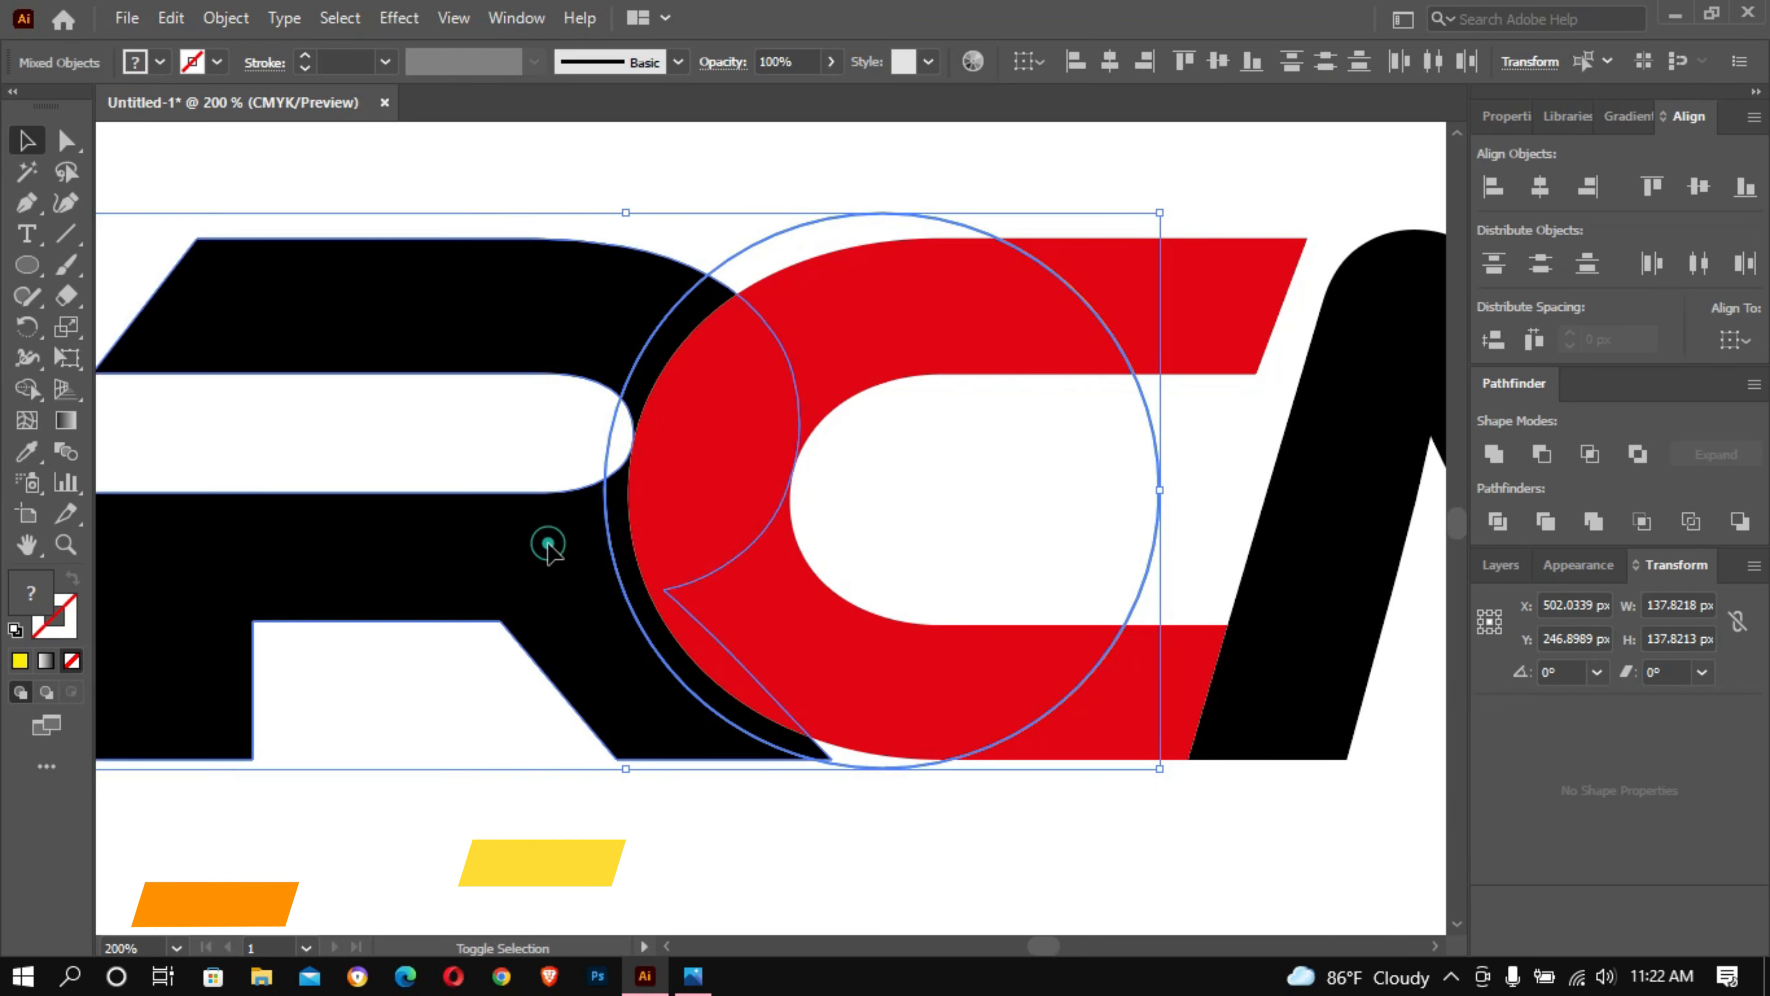
pyautogui.keyDown('shift'); pyautogui.click(857, 314); pyautogui.keyUp('shift')
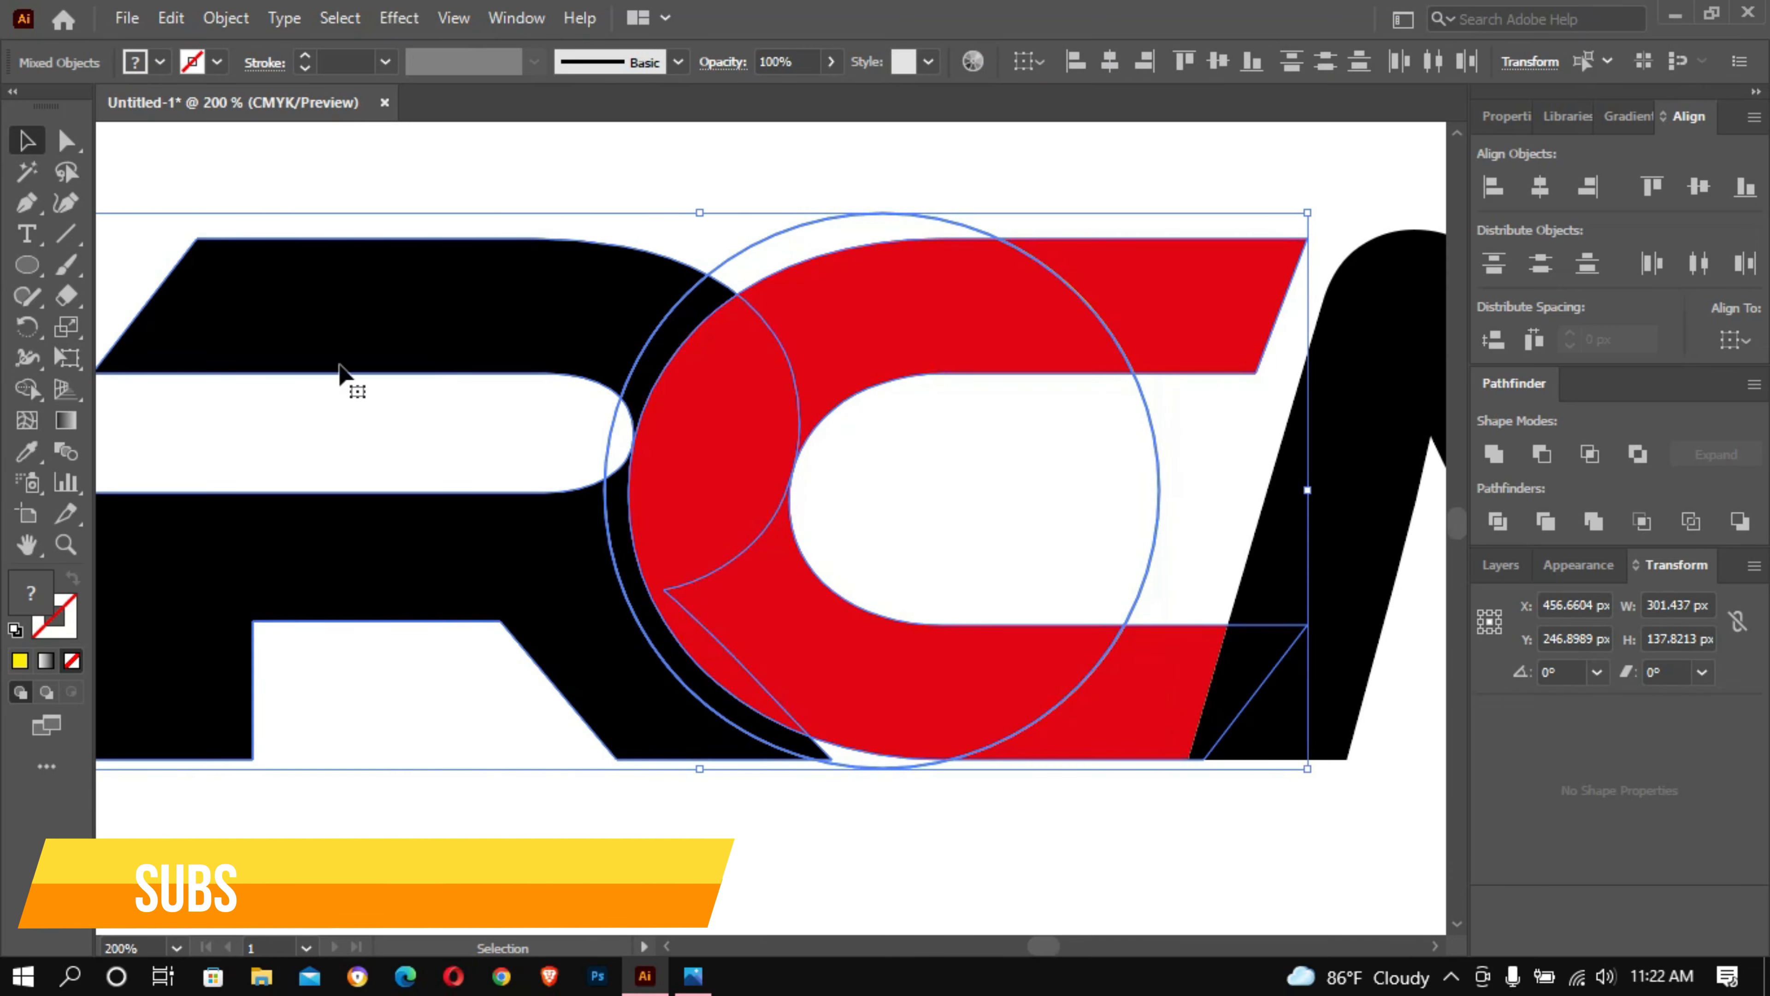
pyautogui.click(26, 388)
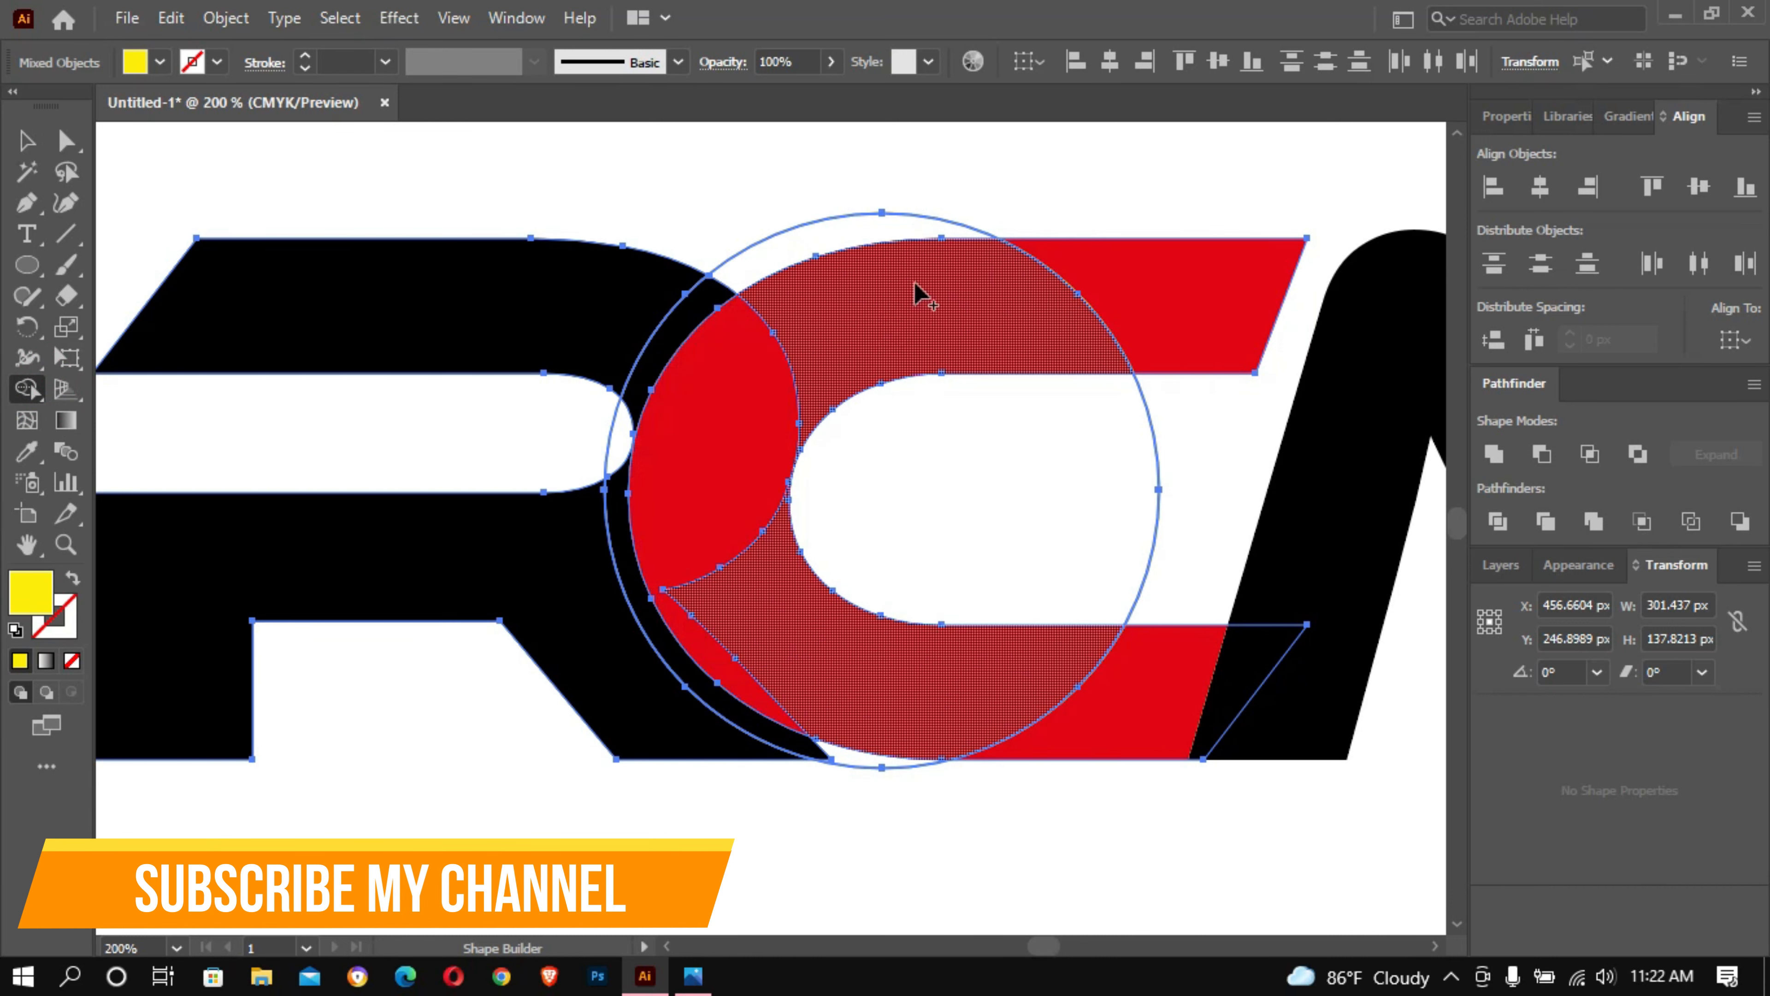
pyautogui.moveTo(915, 281); pyautogui.dragTo(897, 281)
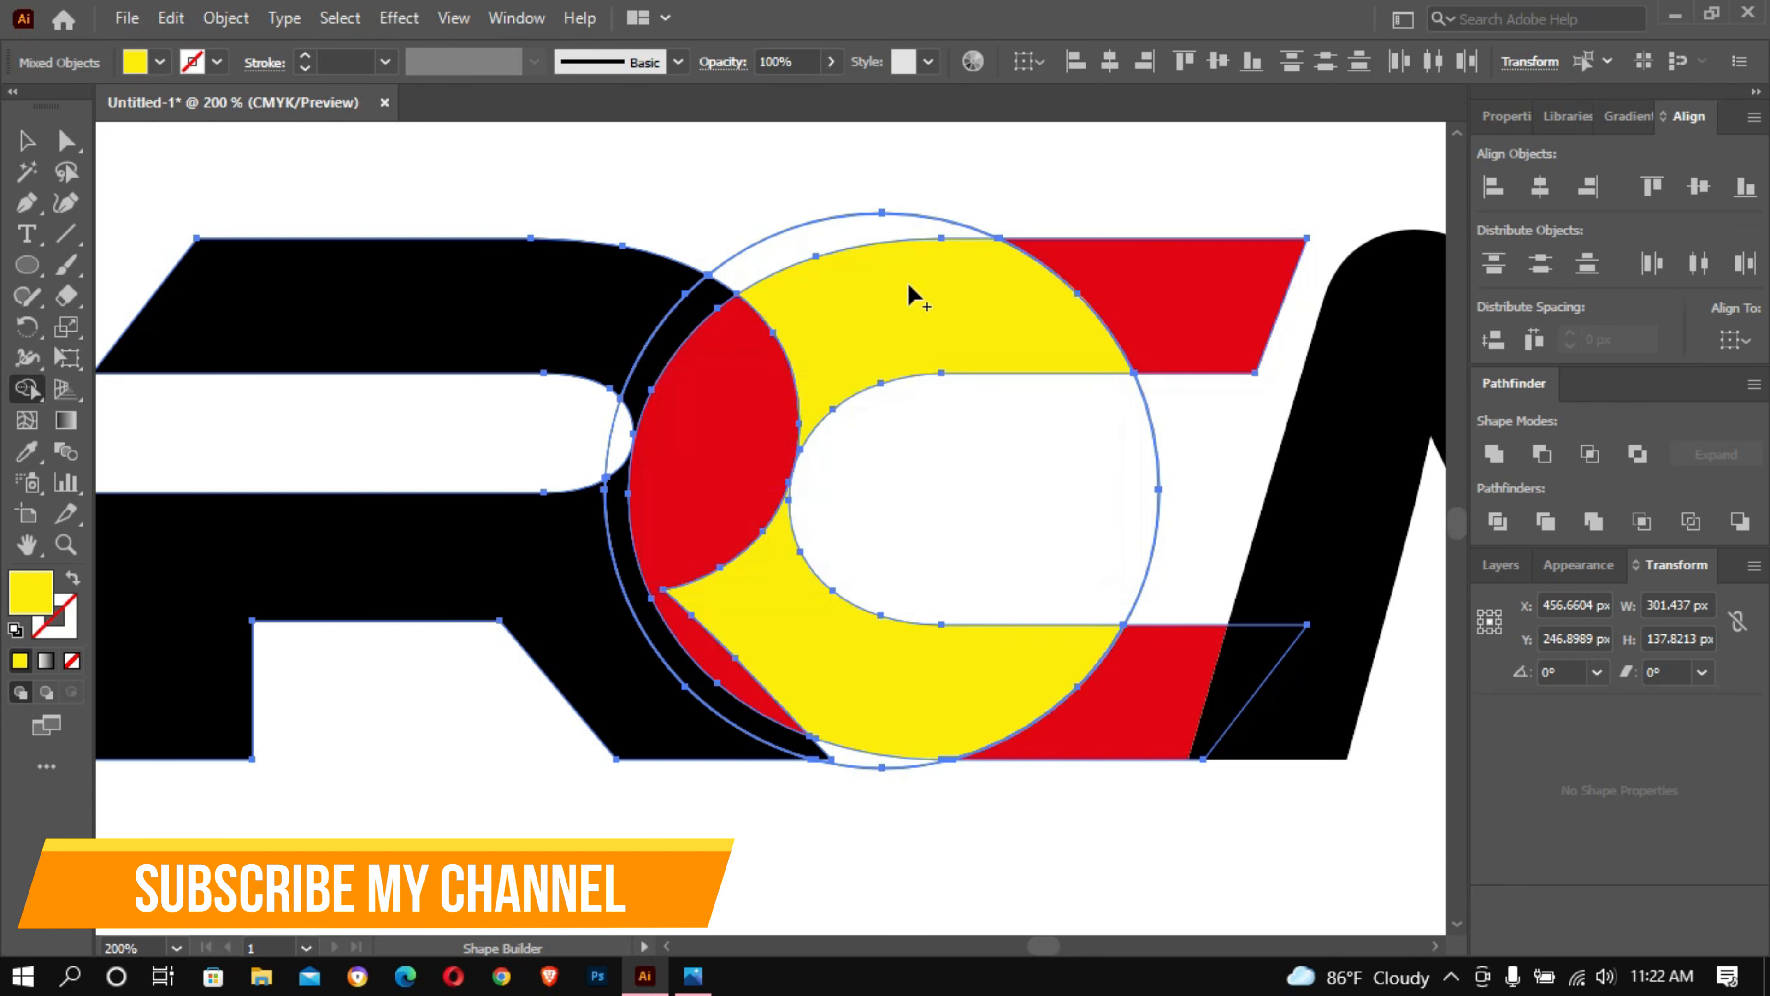
pyautogui.hotkey('ctrl', 'z')
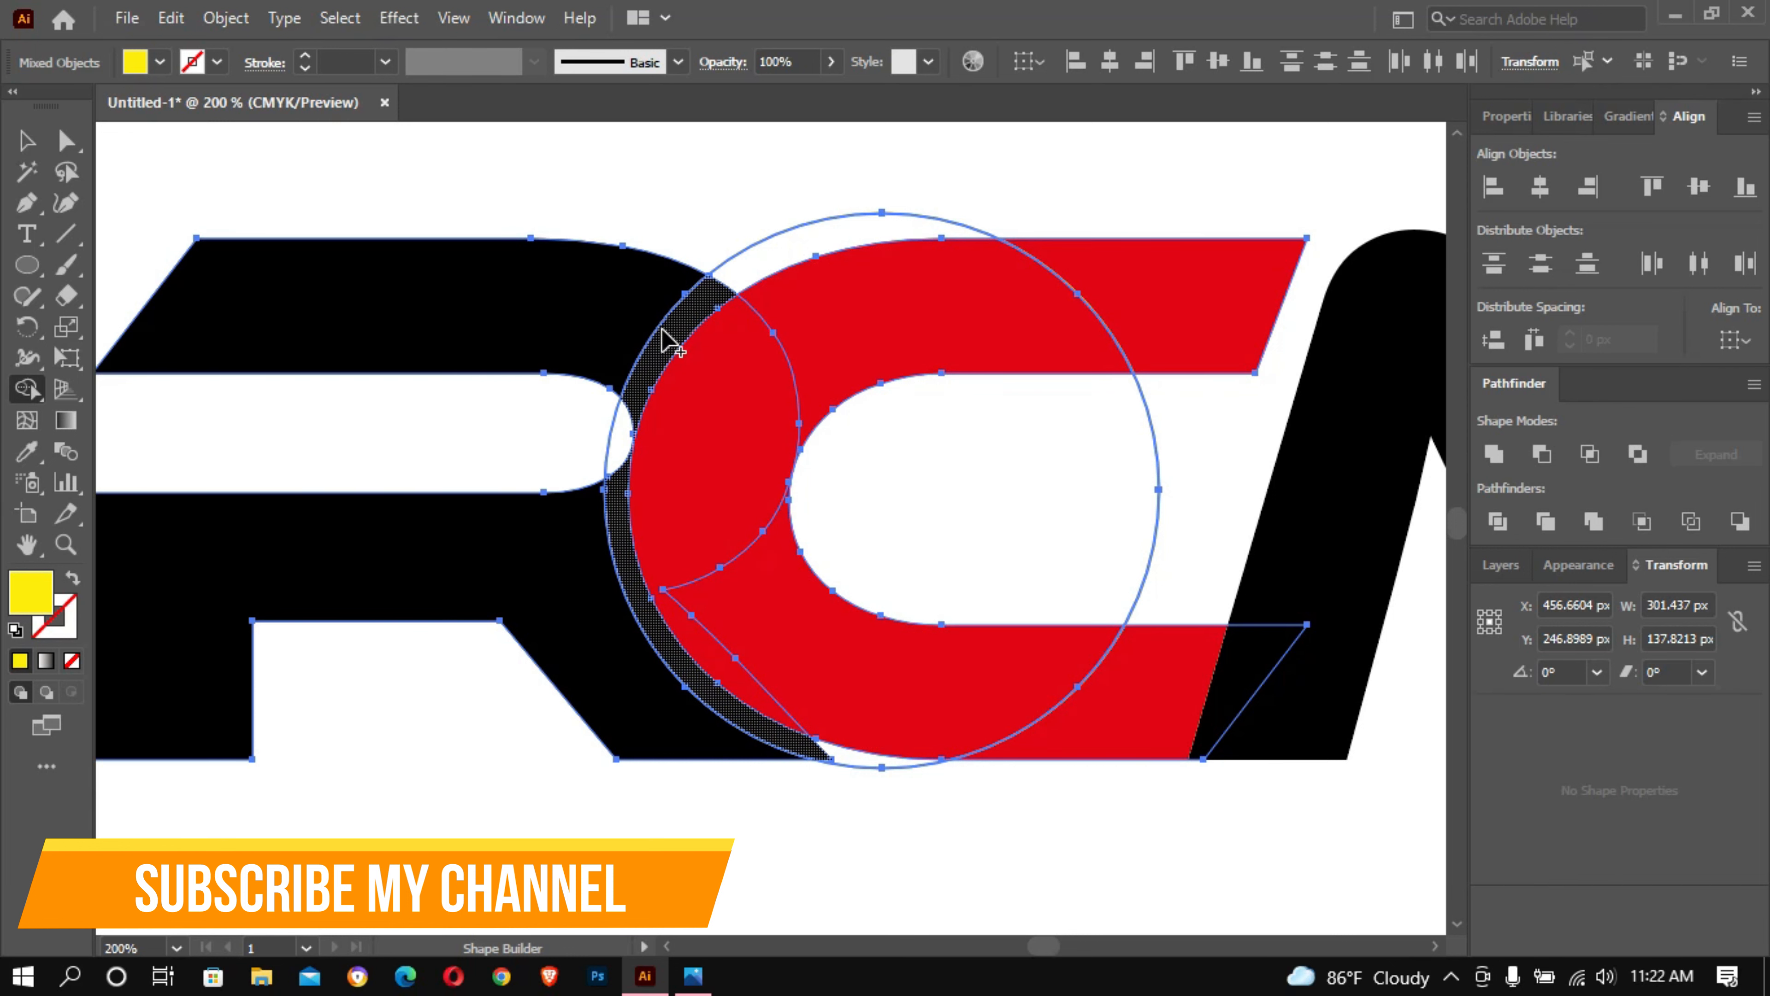
pyautogui.click(32, 140)
pyautogui.click(613, 148)
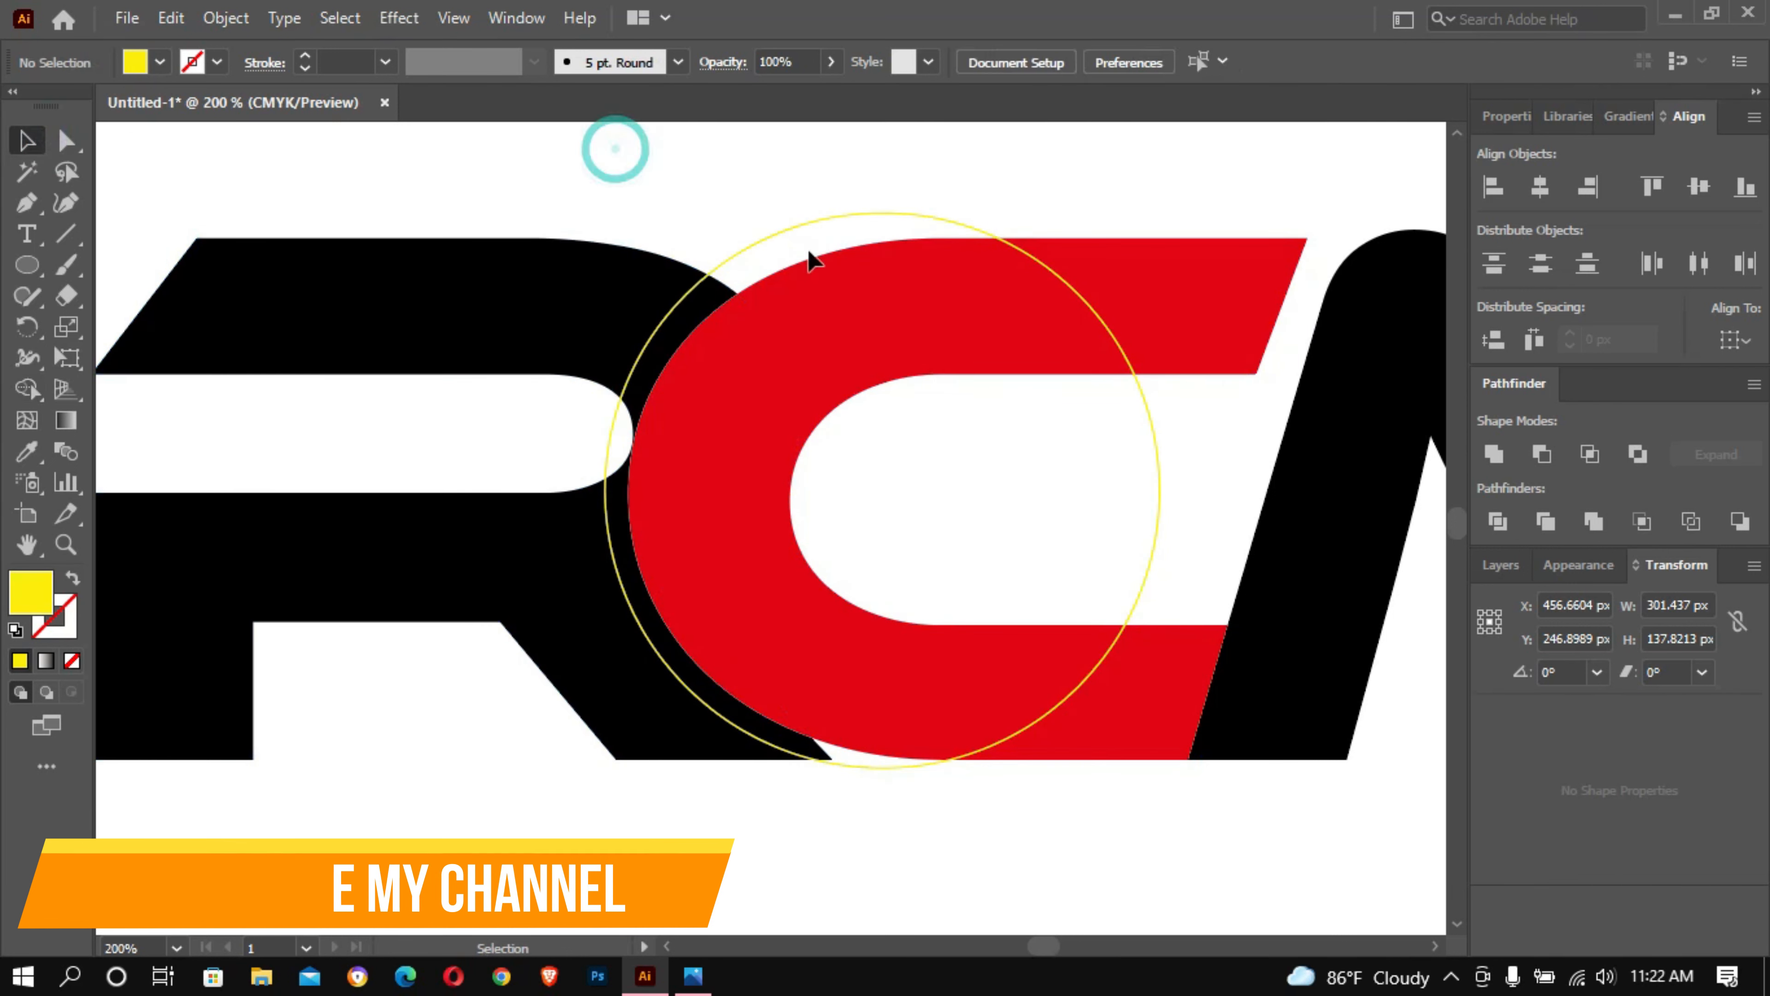
# - Nudge the C about 0.3 px left so its outer curve meets the rounded end of the R's inner opening
pyautogui.press('z')
pyautogui.click(917, 316)
pyautogui.click(918, 316)
pyautogui.click(918, 315)
pyautogui.moveTo(748, 576); pyautogui.dragTo(1352, 25)
pyautogui.moveTo(788, 301); pyautogui.dragTo(1077, 212)
pyautogui.keyDown('ctrl'); pyautogui.click(907, 321); pyautogui.keyUp('ctrl')
pyautogui.keyDown('ctrl'); pyautogui.click(906, 321); pyautogui.keyUp('ctrl')
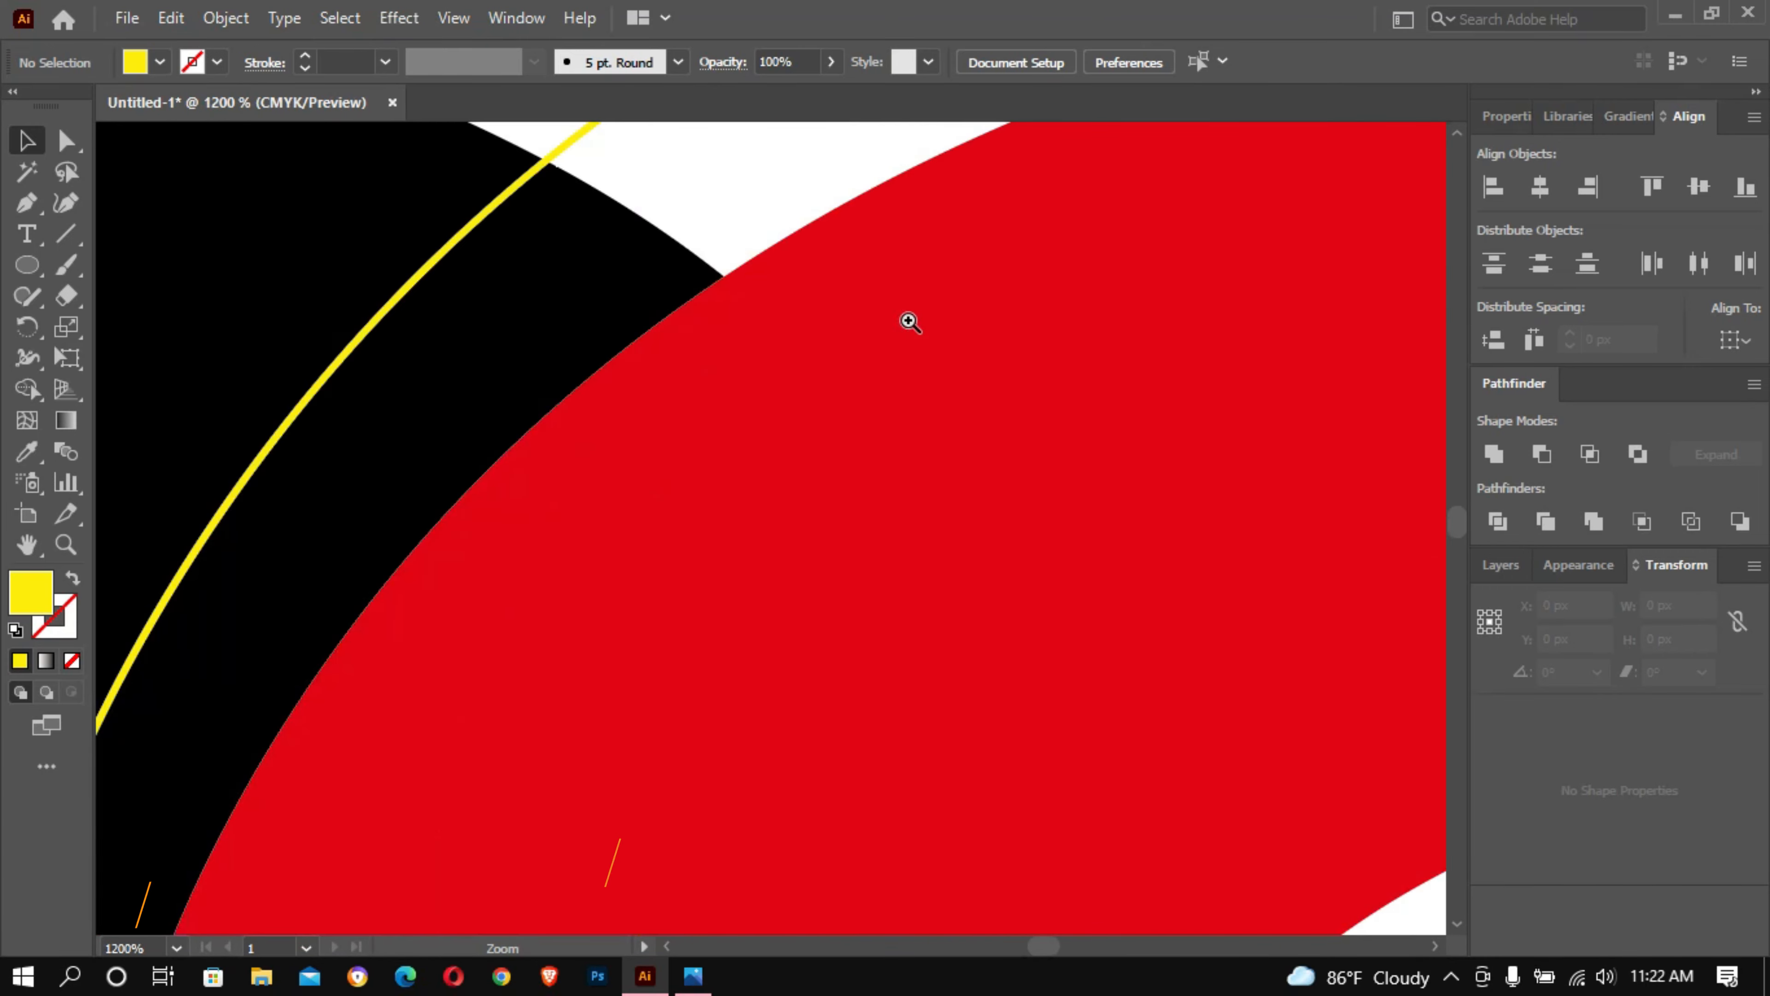
pyautogui.keyDown('ctrl'); pyautogui.click(907, 321); pyautogui.keyUp('ctrl')
pyautogui.moveTo(758, 518); pyautogui.dragTo(1474, 10)
pyautogui.moveTo(1000, 555); pyautogui.dragTo(1228, 61)
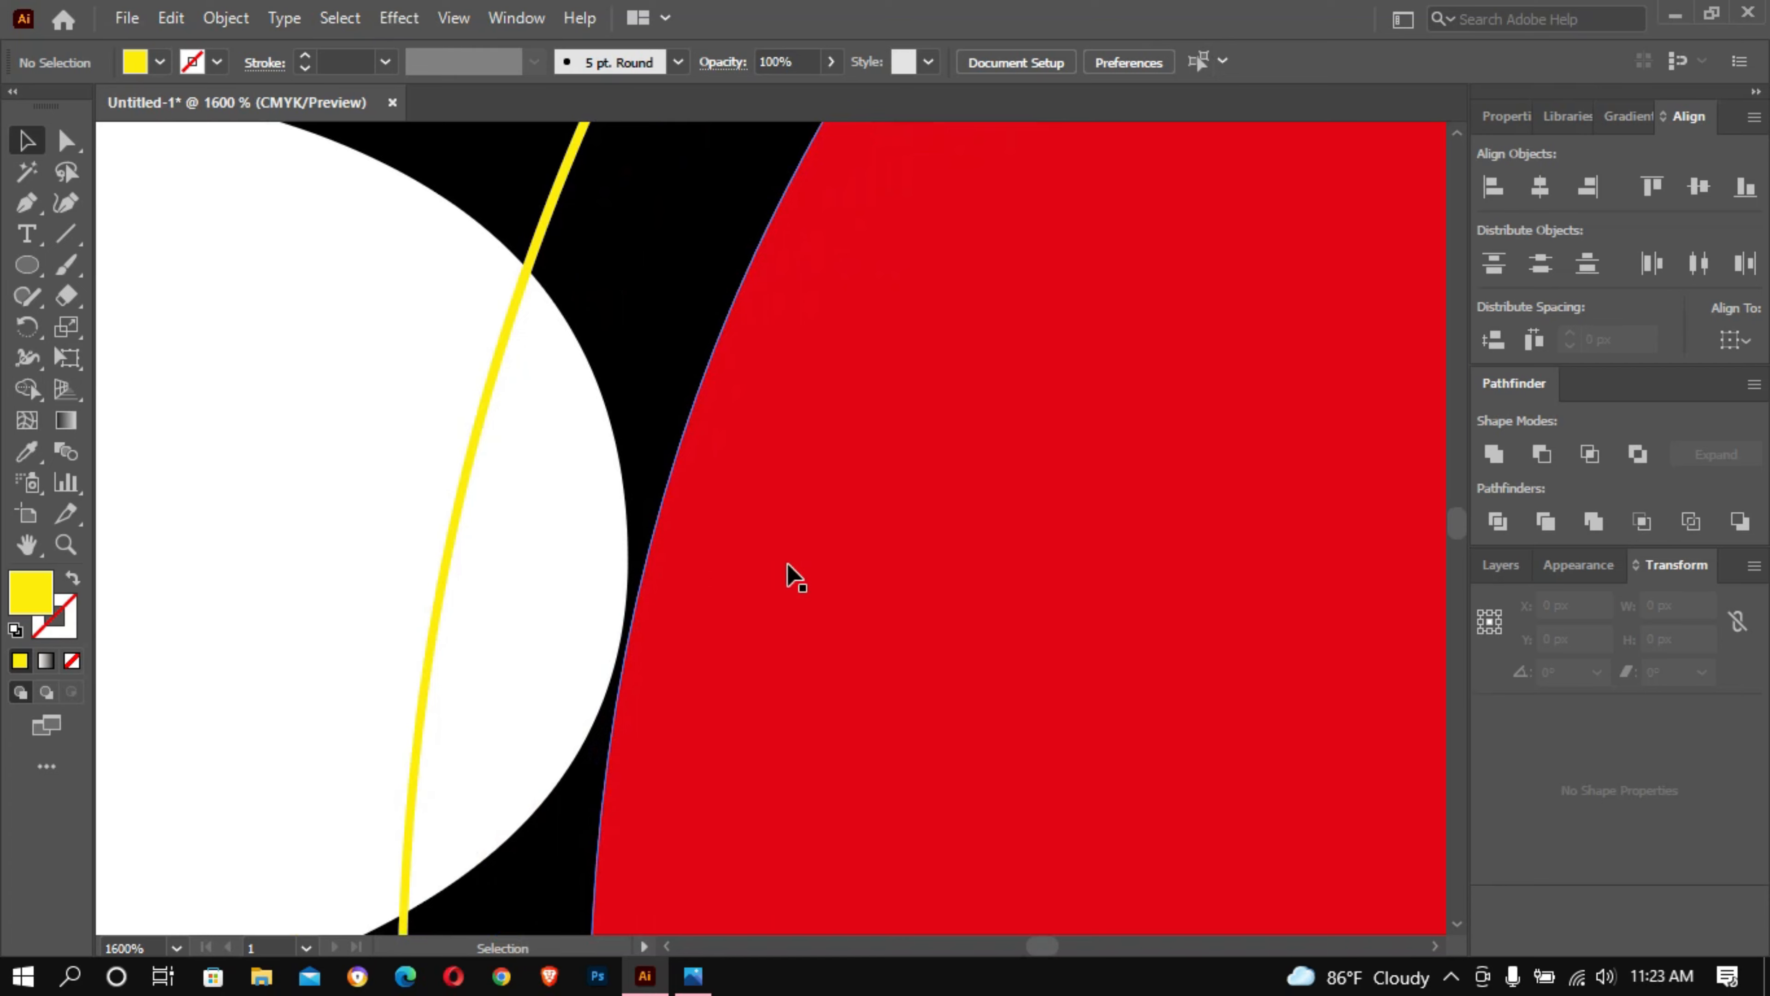
pyautogui.moveTo(786, 566); pyautogui.dragTo(779, 569)
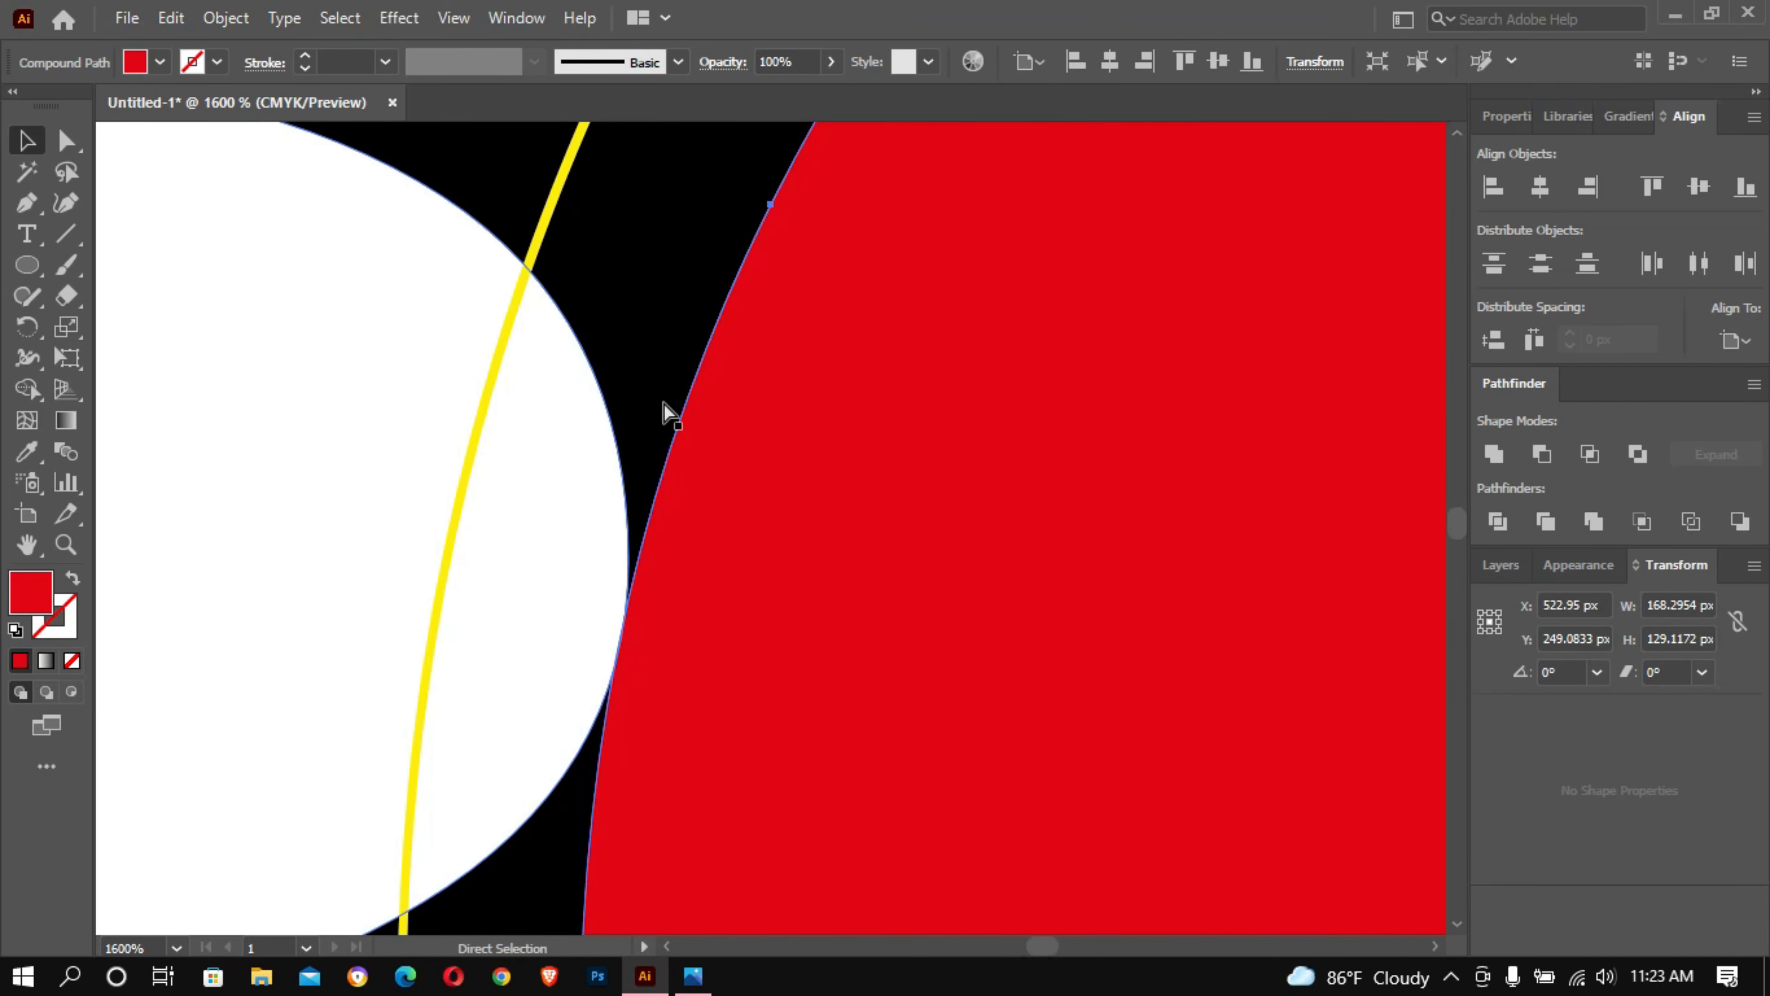
# - Select the R, C and circle, and merge the two pieces of the C's upper arm with the Shape Builder
pyautogui.keyDown('ctrl'); pyautogui.keyDown('alt'); pyautogui.click(875, 430); pyautogui.keyUp('alt'); pyautogui.keyUp('ctrl')
pyautogui.keyDown('ctrl'); pyautogui.keyDown('alt'); pyautogui.click(876, 429); pyautogui.keyUp('alt'); pyautogui.keyUp('ctrl')
pyautogui.keyDown('ctrl'); pyautogui.keyDown('alt'); pyautogui.click(875, 429); pyautogui.keyUp('alt'); pyautogui.keyUp('ctrl')
pyautogui.keyDown('ctrl'); pyautogui.keyDown('alt'); pyautogui.click(876, 430); pyautogui.keyUp('alt'); pyautogui.keyUp('ctrl')
pyautogui.moveTo(929, 544); pyautogui.dragTo(935, 384)
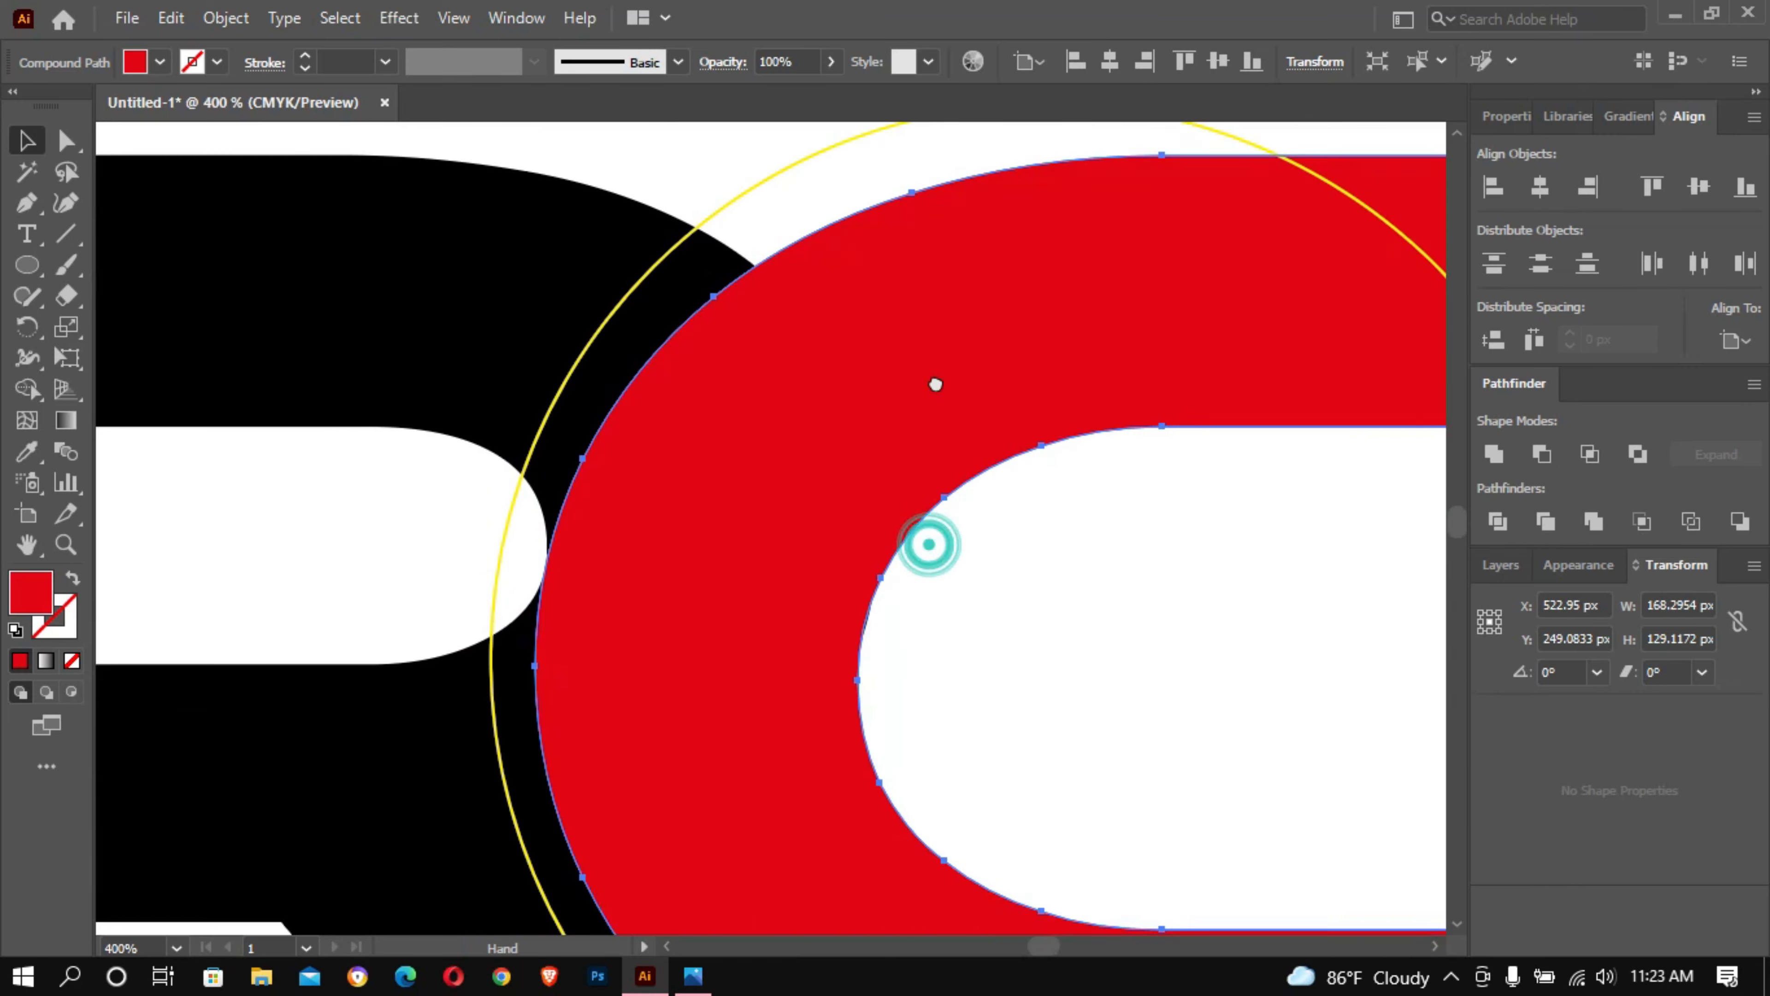
pyautogui.click(368, 478)
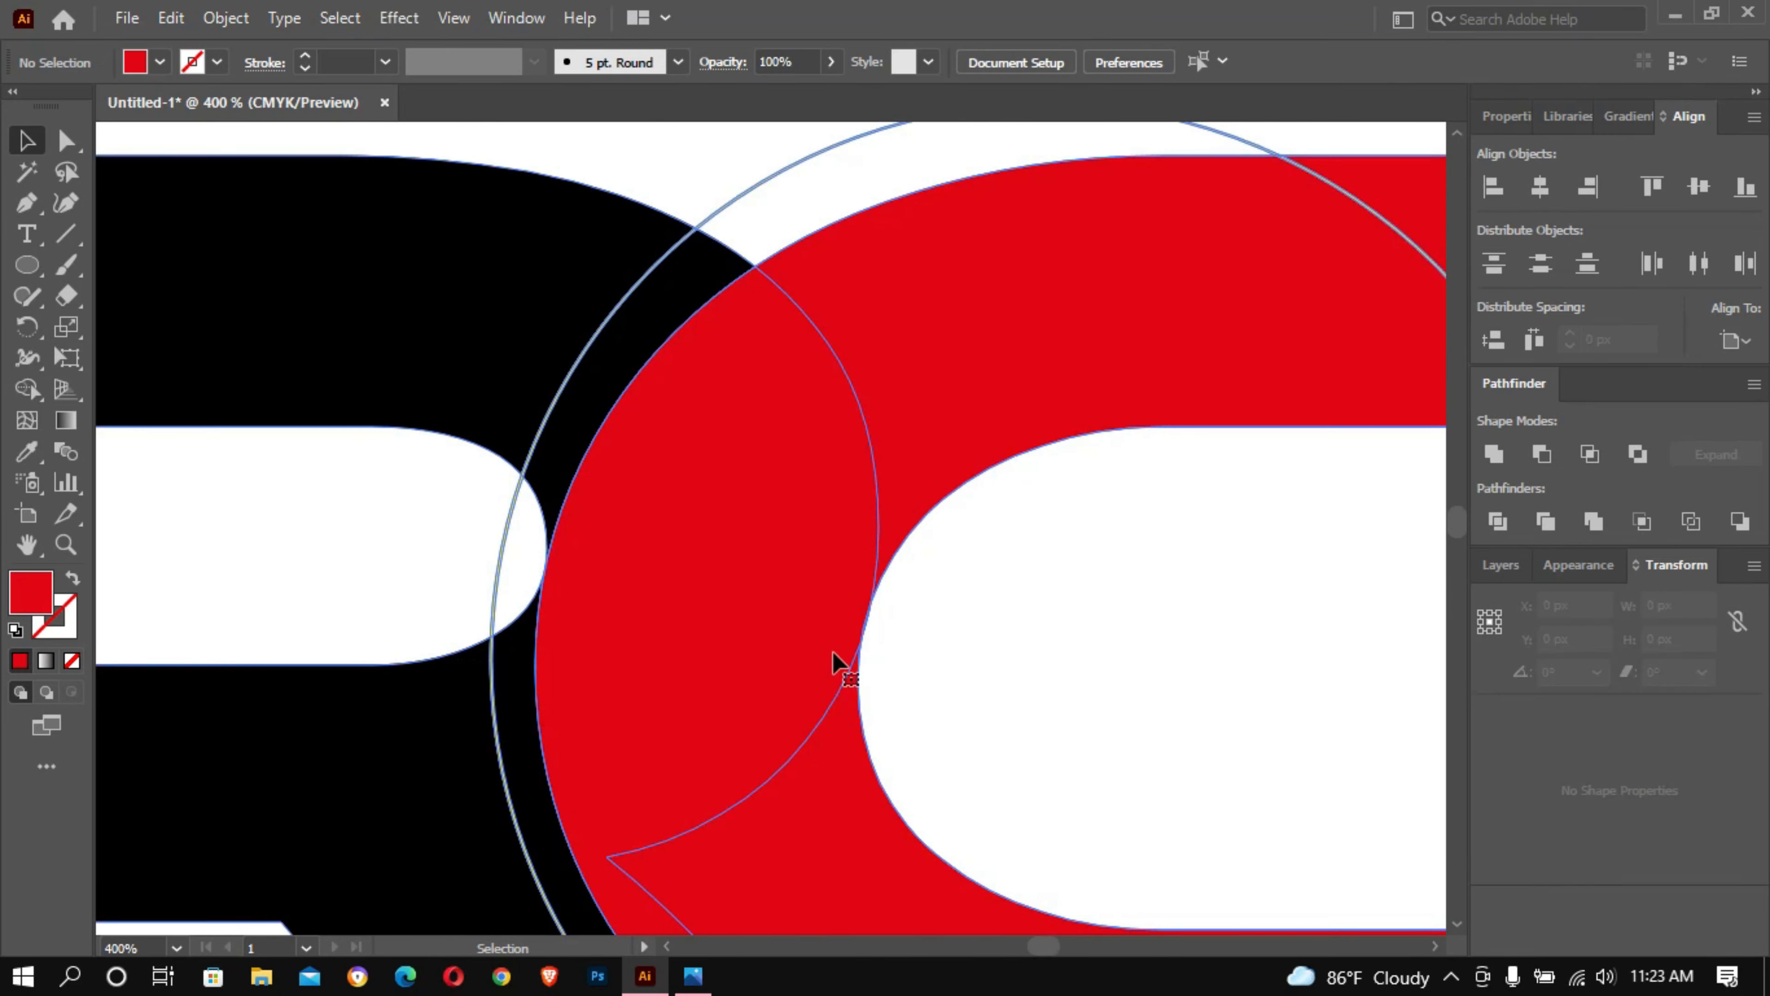
pyautogui.hotkey('ctrl', 'a')
pyautogui.click(26, 389)
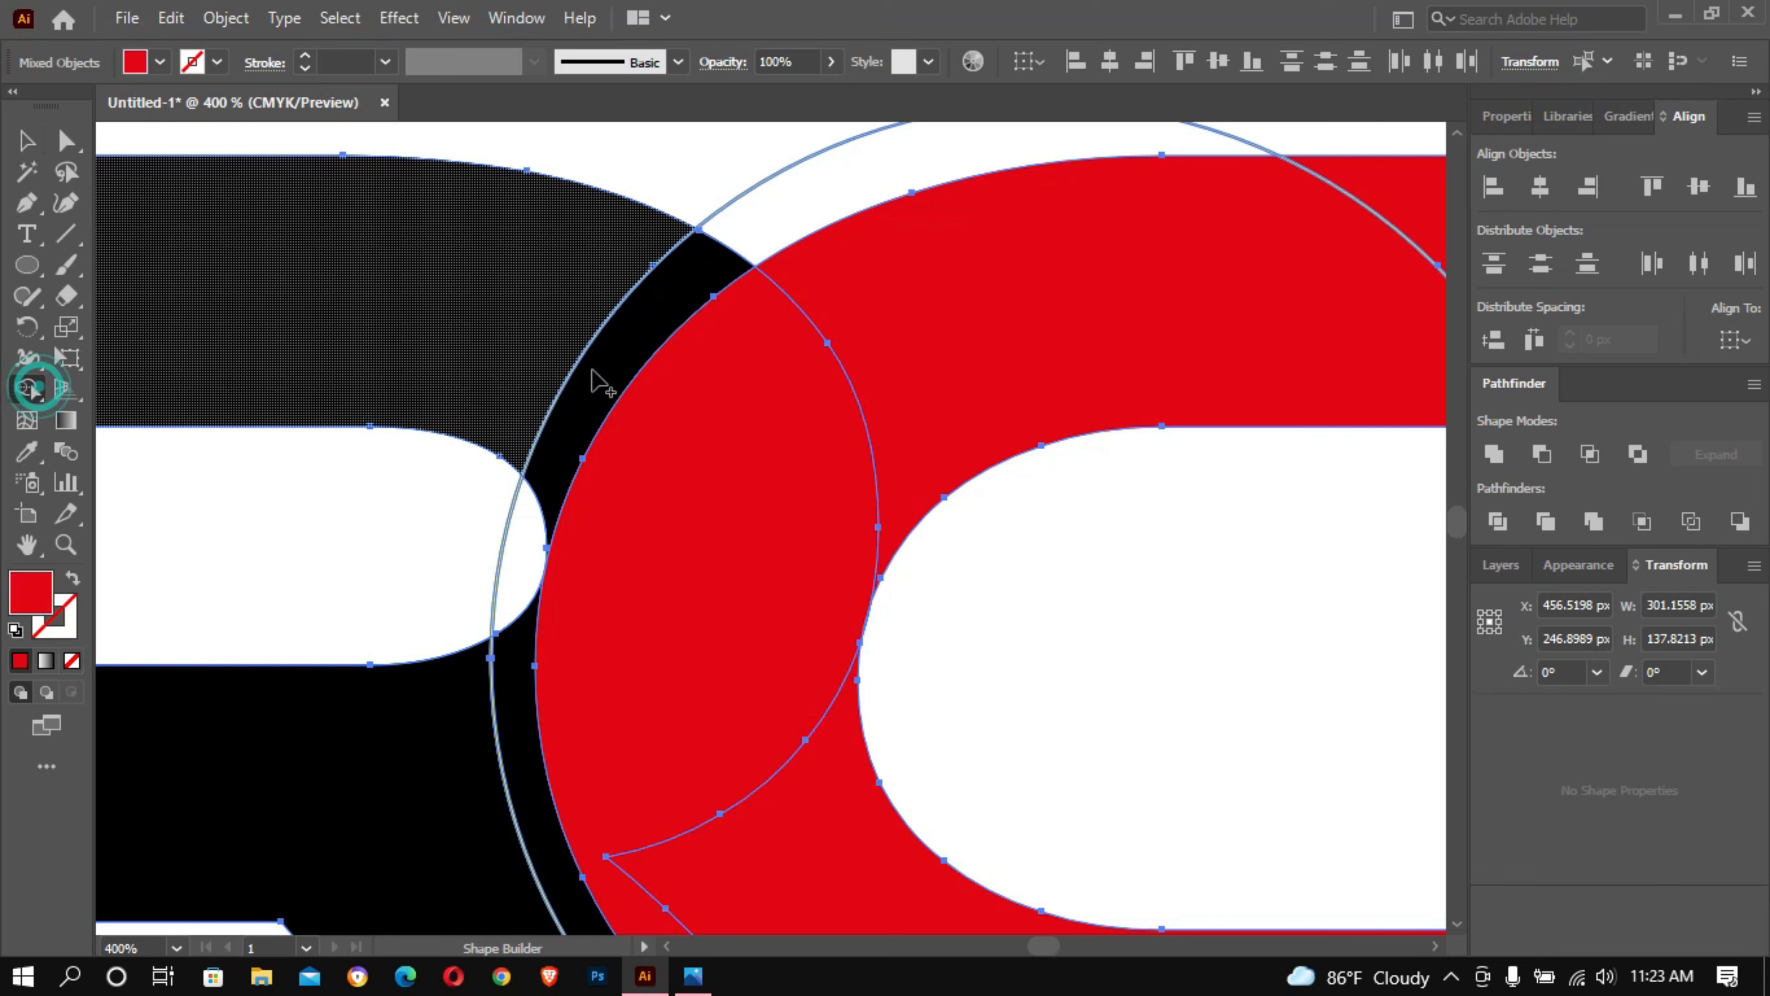
pyautogui.keyDown('ctrl'); pyautogui.keyDown('alt'); pyautogui.click(1000, 354); pyautogui.keyUp('alt'); pyautogui.keyUp('ctrl')
pyautogui.keyDown('ctrl'); pyautogui.keyDown('alt'); pyautogui.click(1000, 355); pyautogui.keyUp('alt'); pyautogui.keyUp('ctrl')
pyautogui.moveTo(791, 454); pyautogui.dragTo(808, 213)
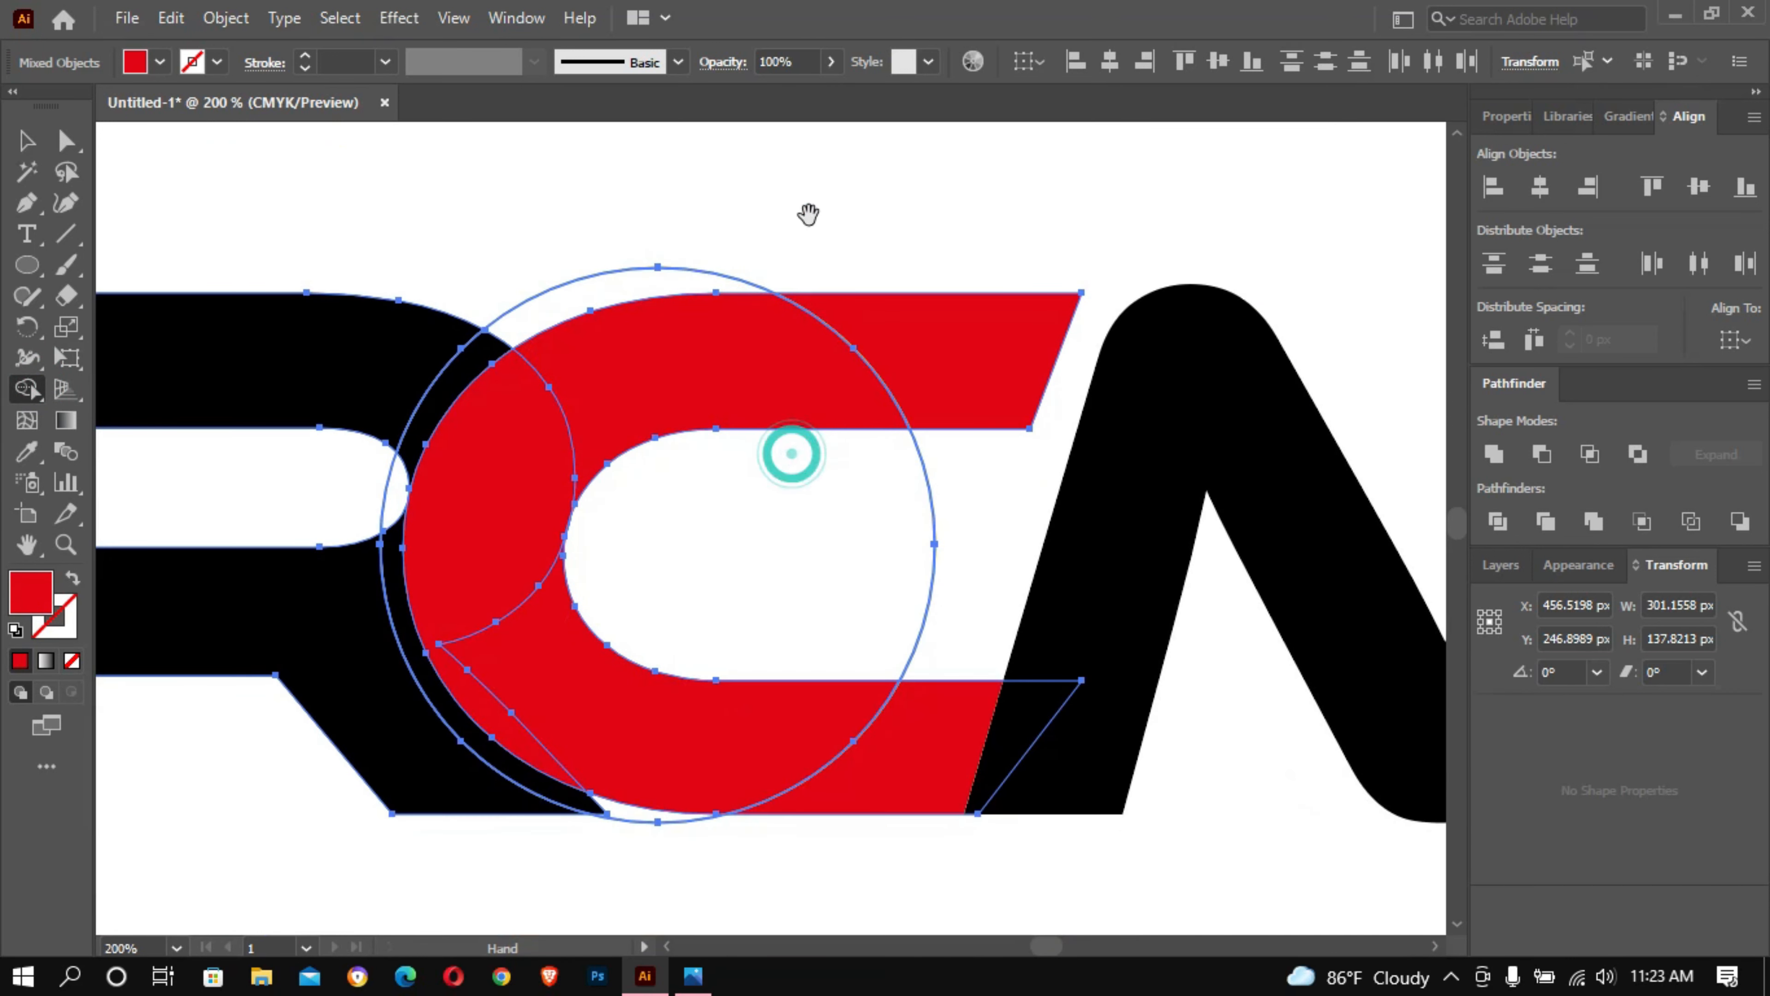
pyautogui.moveTo(944, 346); pyautogui.dragTo(710, 375)
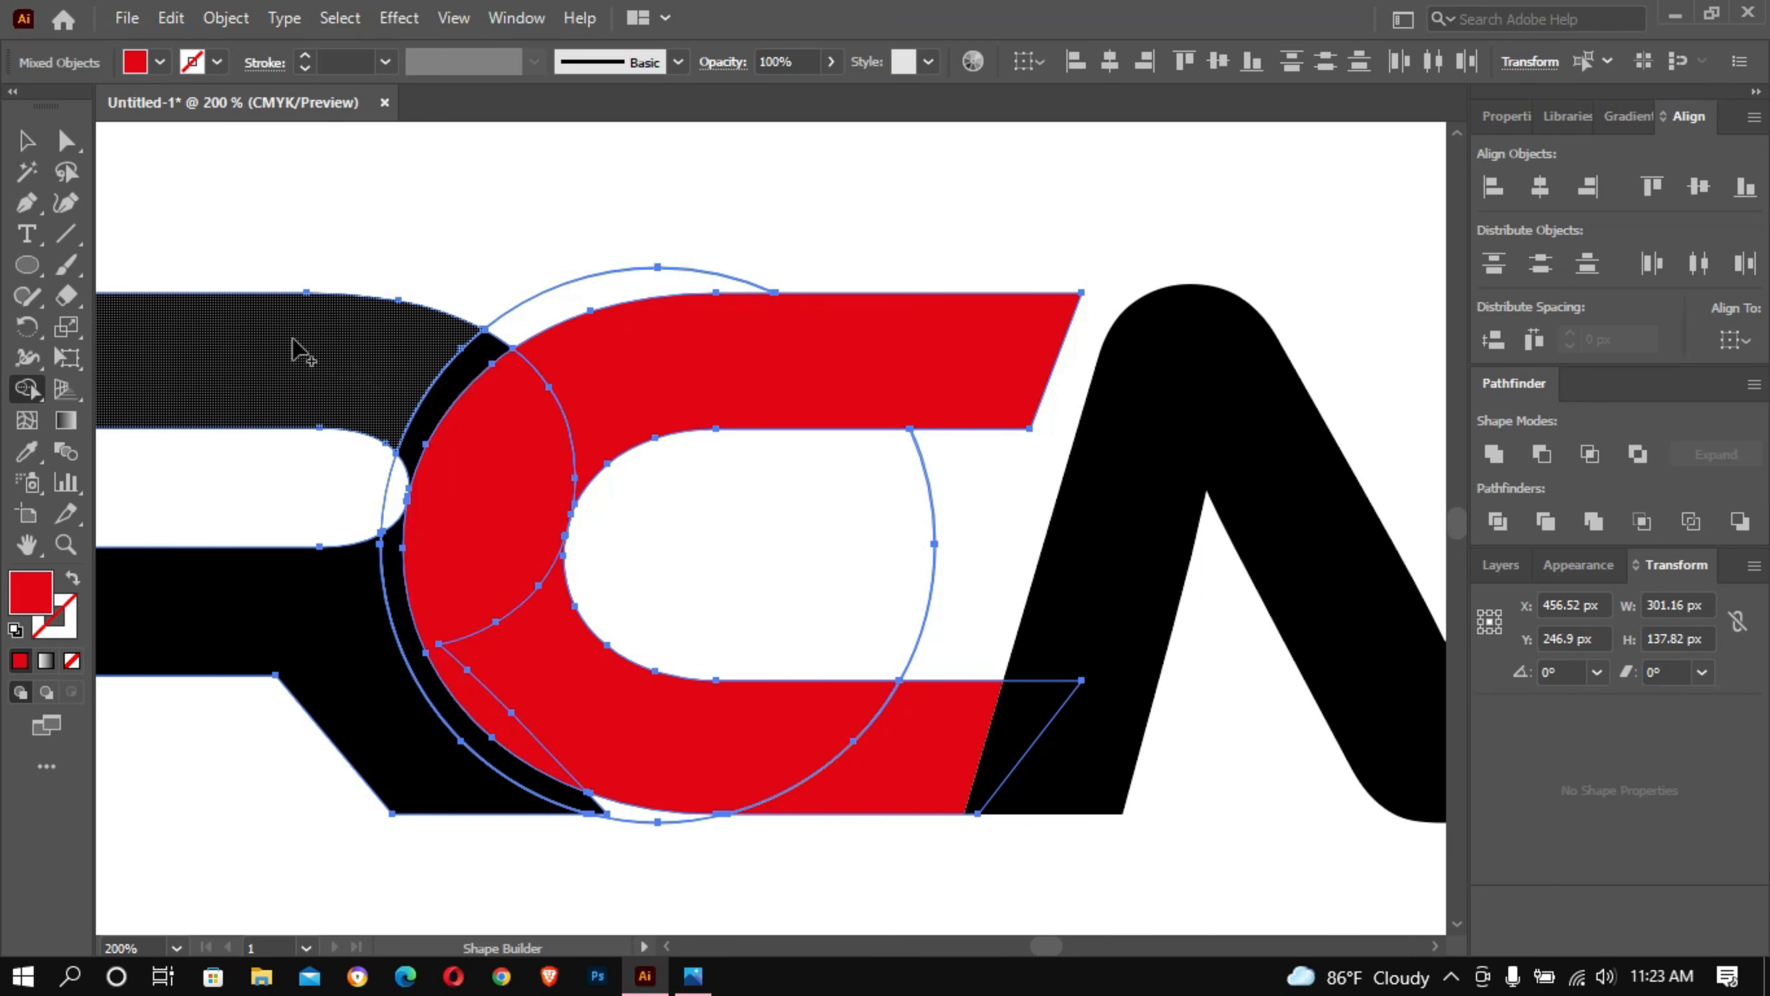
# - Merge the R's upper bar with the C's curve and lower arm using the Shape Builder, and remove the black sliver between circle and C
pyautogui.moveTo(288, 336)
pyautogui.mouseDown()
pyautogui.moveTo(490, 545)
pyautogui.moveTo(480, 670)
pyautogui.mouseUp()
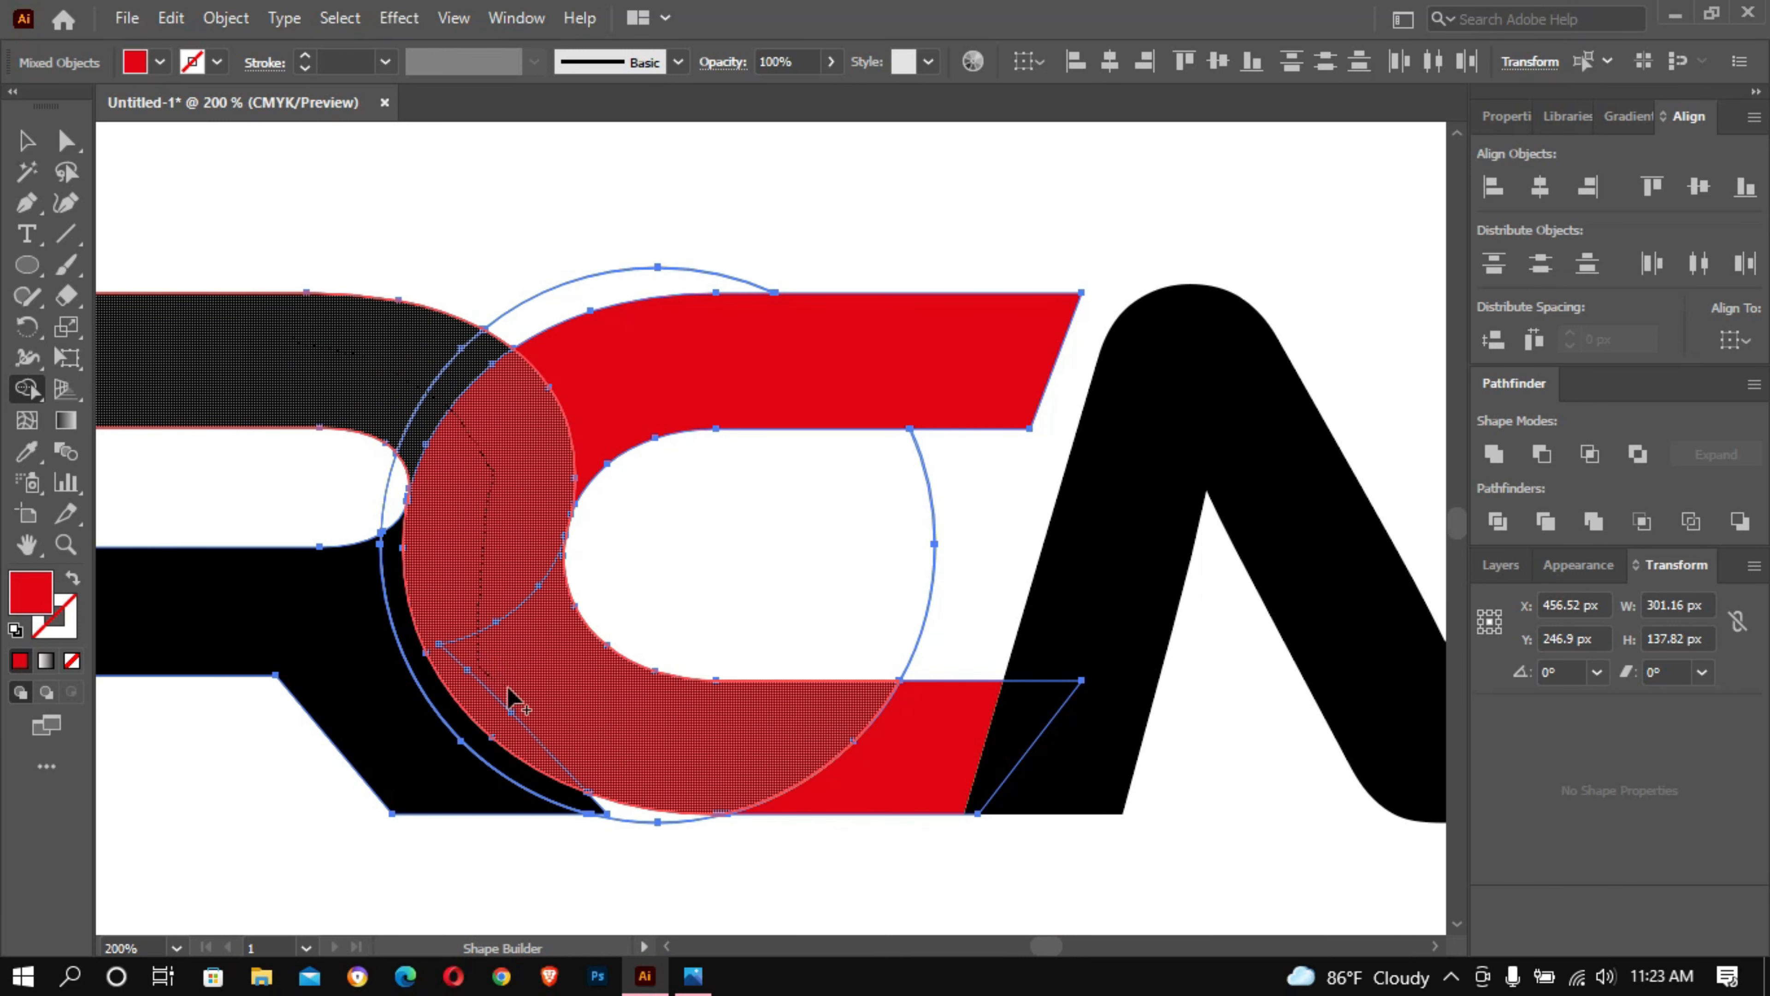
pyautogui.moveTo(625, 725); pyautogui.dragTo(905, 757)
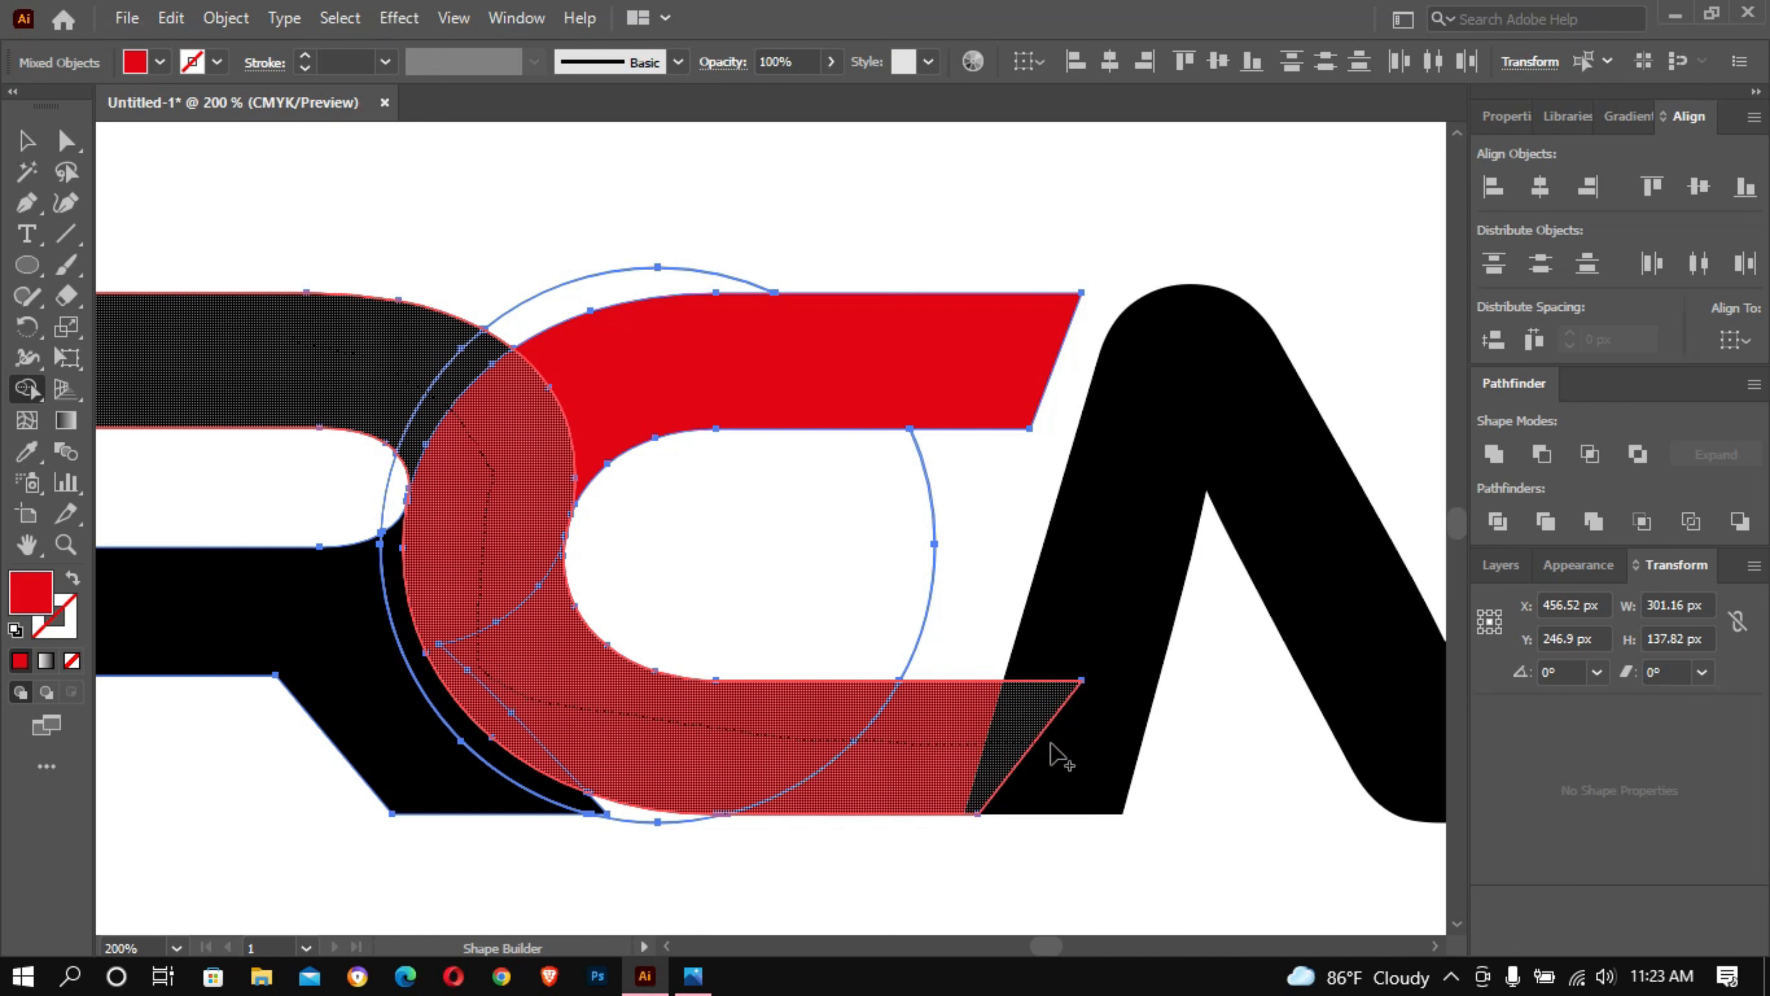
pyautogui.moveTo(1119, 627); pyautogui.dragTo(1118, 622)
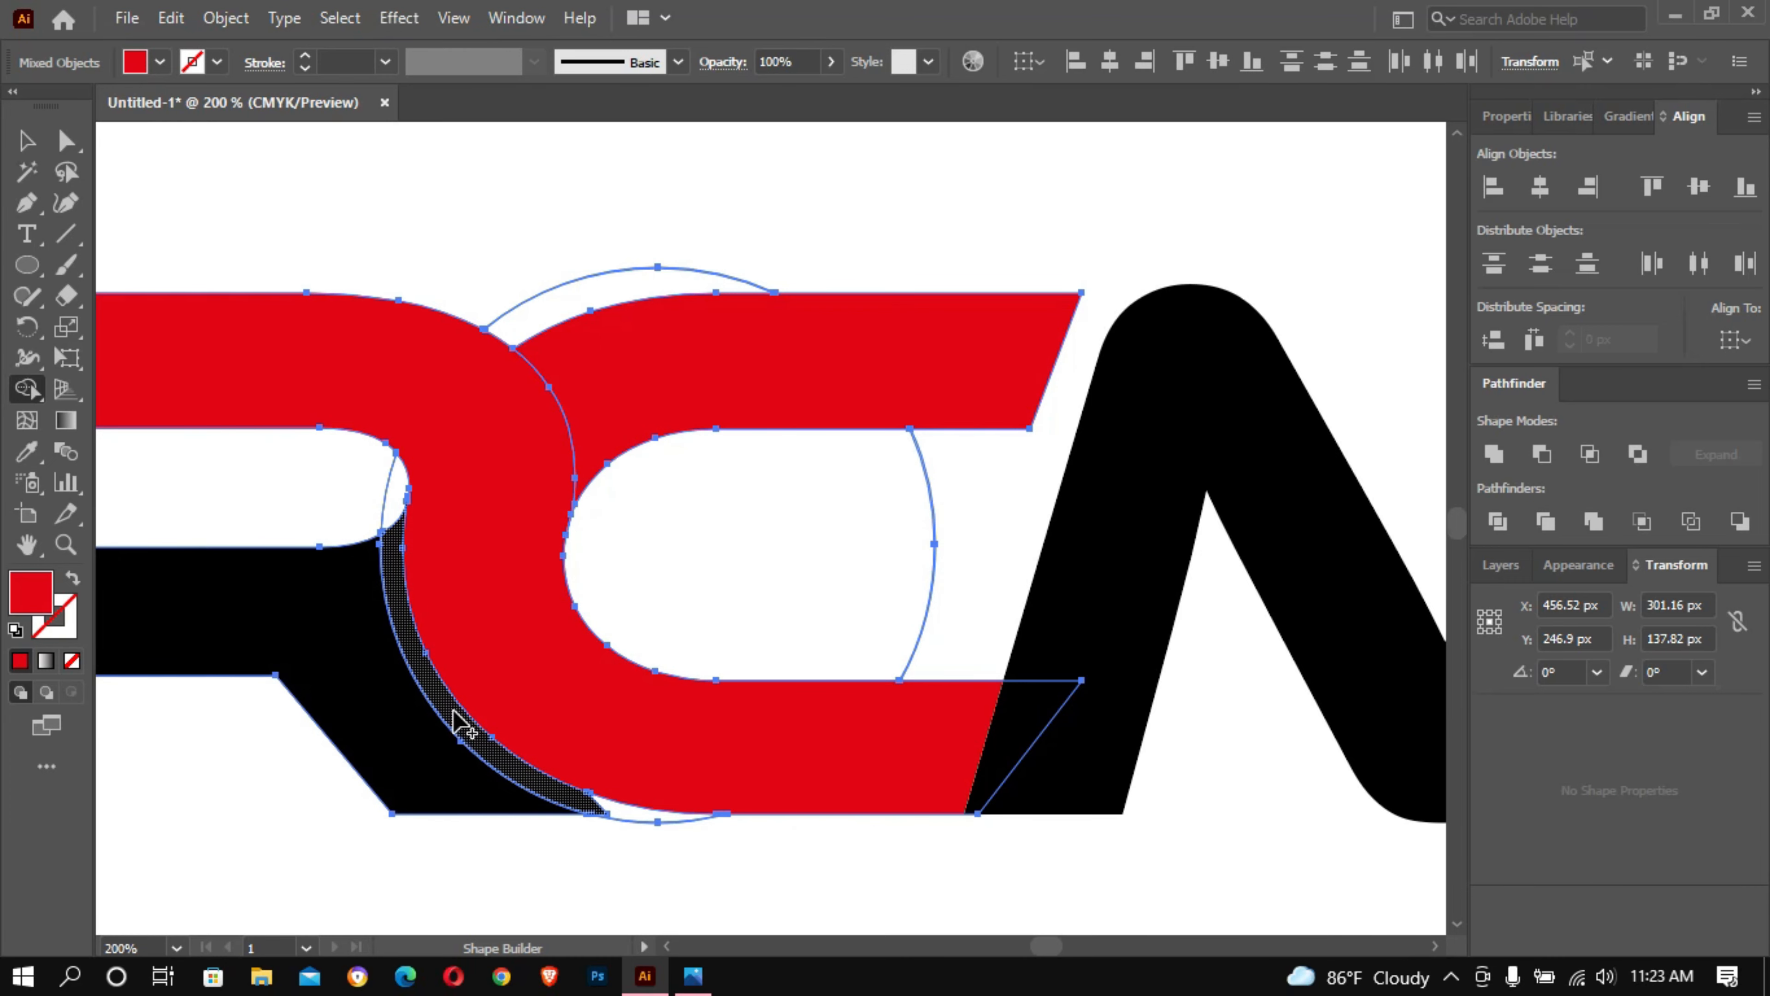
pyautogui.keyDown('alt'); pyautogui.click(460, 725); pyautogui.keyUp('alt')
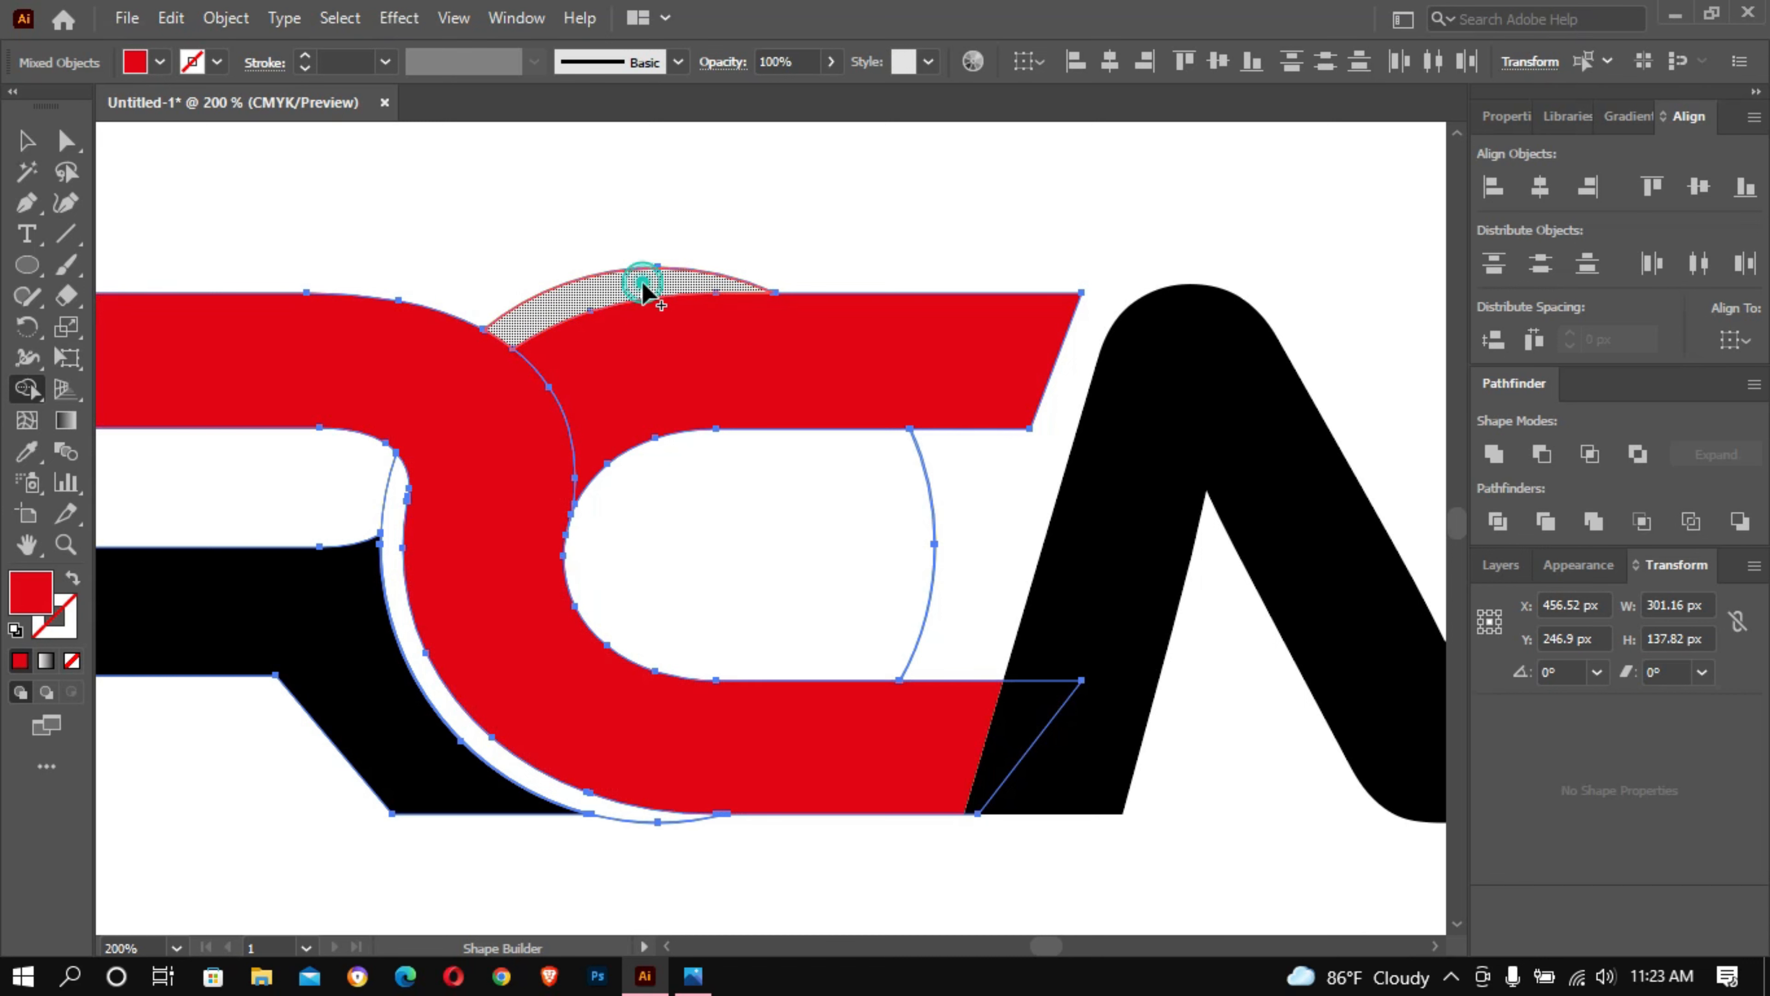
pyautogui.click(642, 285)
pyautogui.keyDown('alt'); pyautogui.click(585, 286); pyautogui.keyUp('alt')
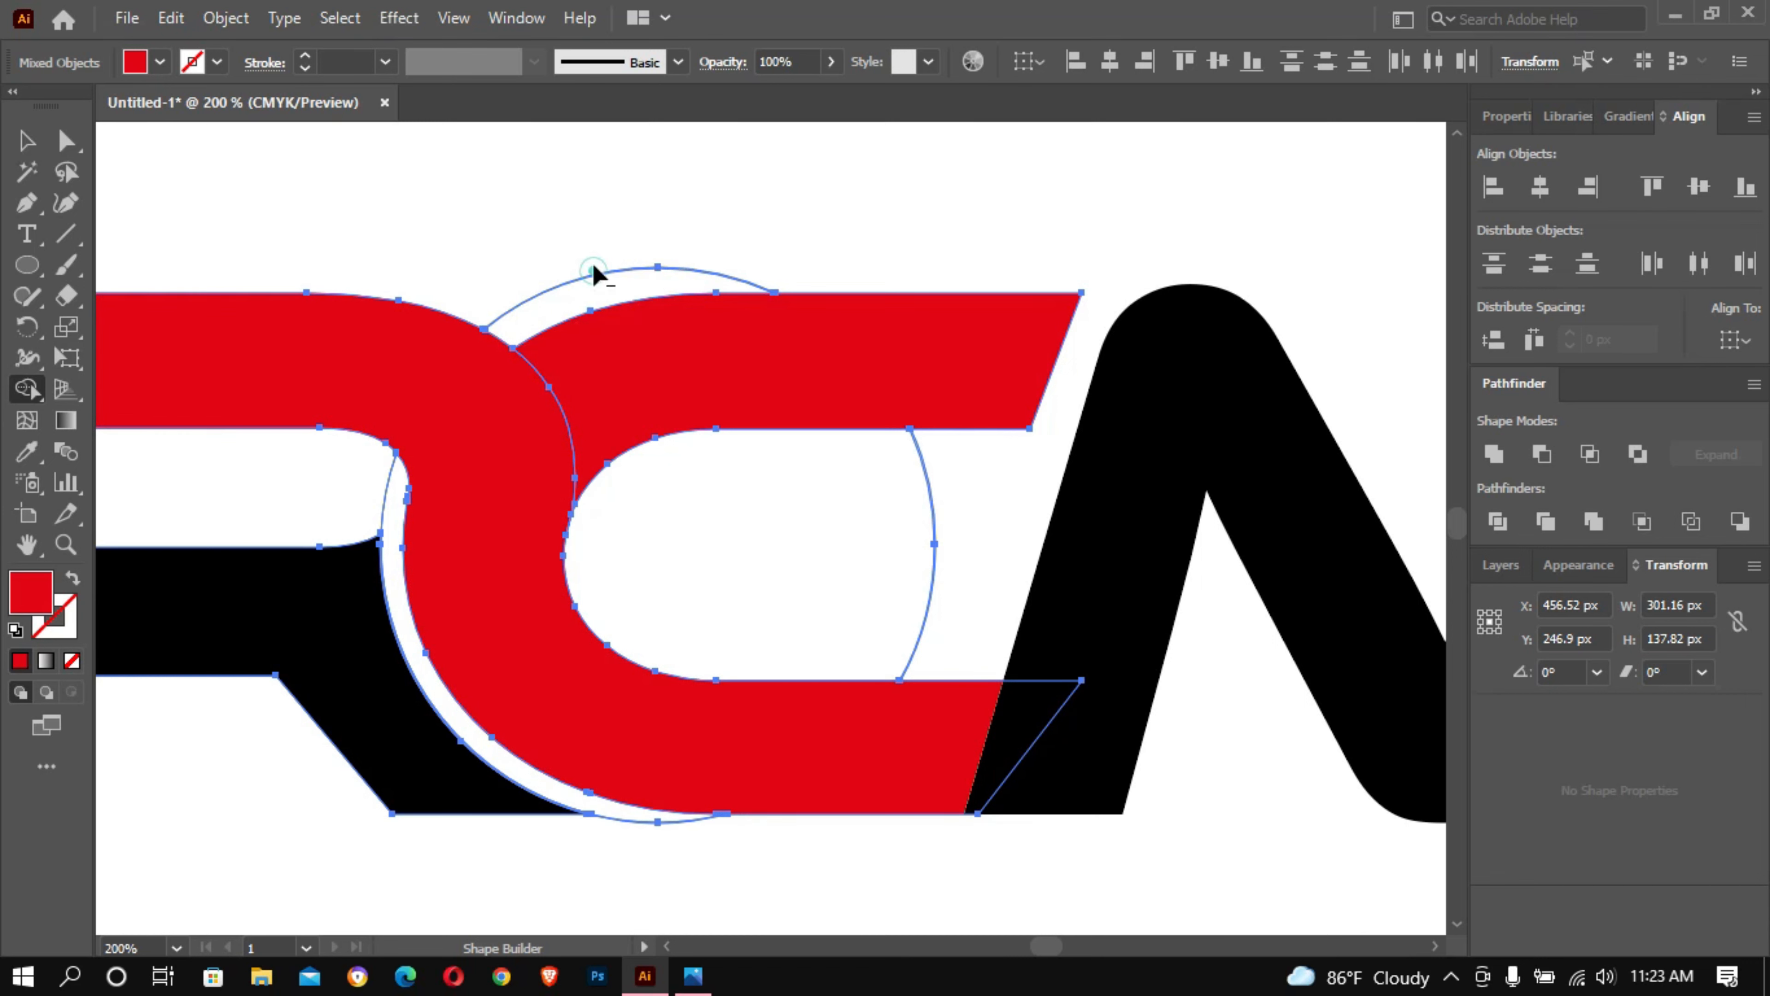
pyautogui.moveTo(592, 277); pyautogui.dragTo(594, 241)
pyautogui.keyDown('alt'); pyautogui.click(607, 284); pyautogui.keyUp('alt')
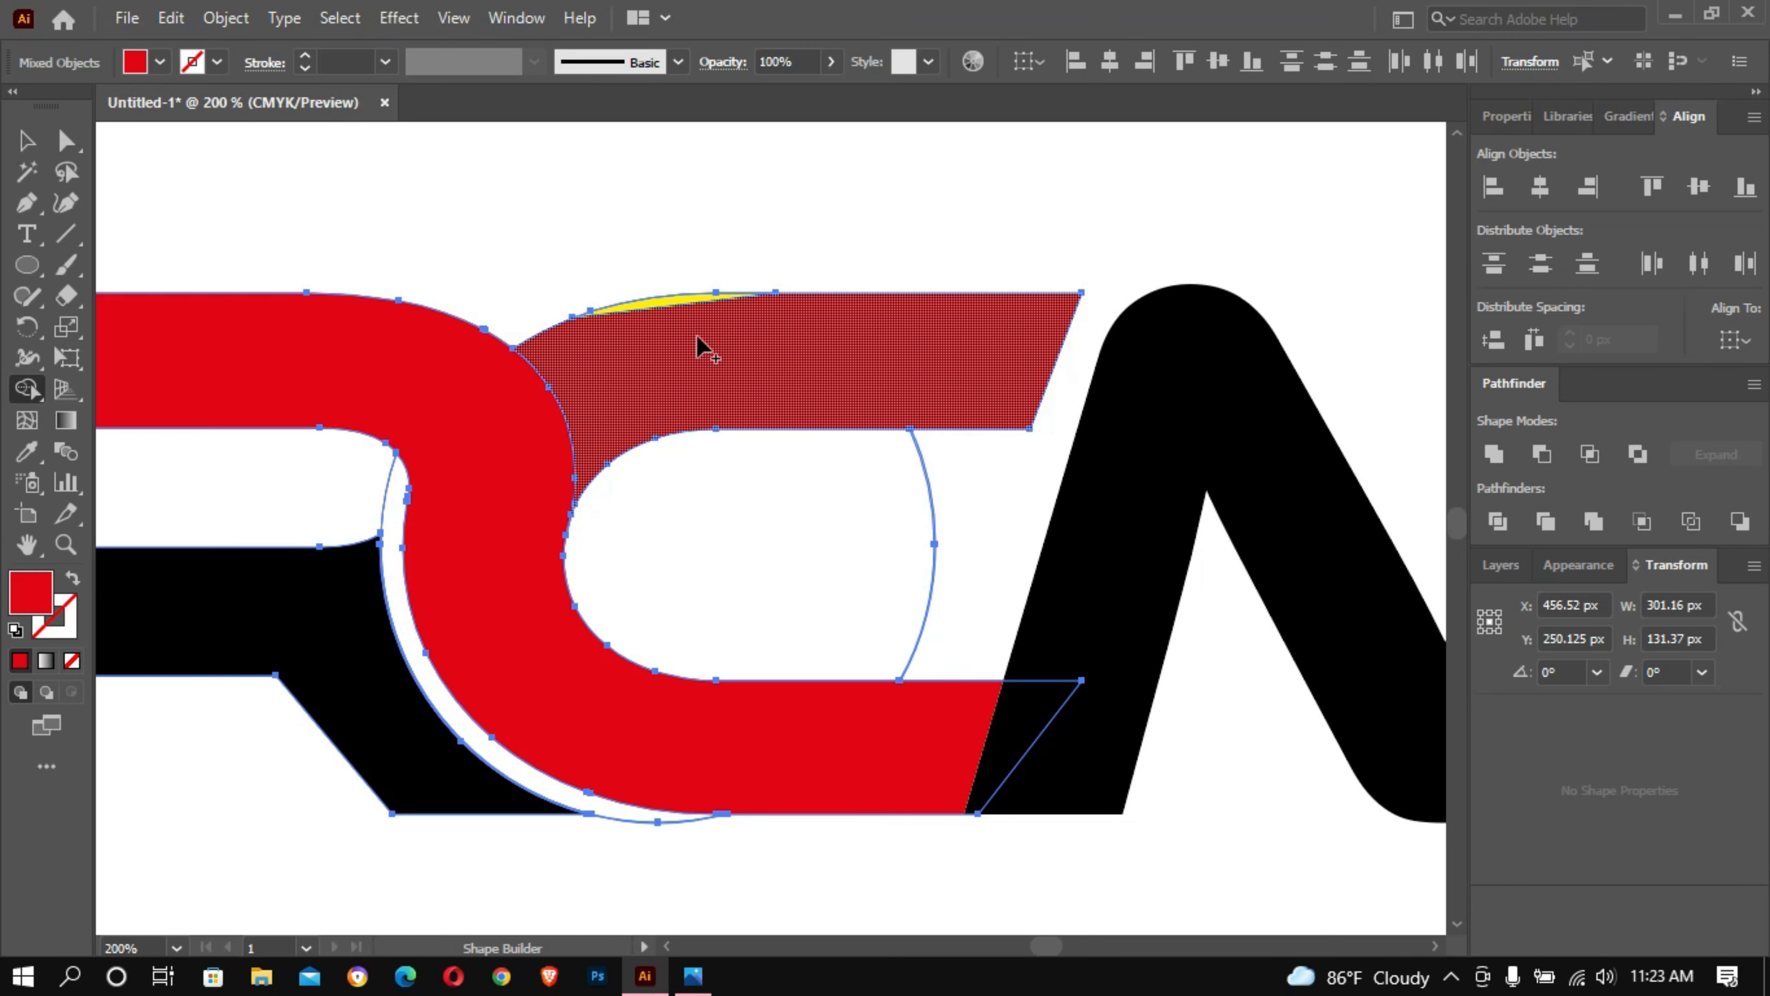
pyautogui.hotkey('ctrl', 'z')
pyautogui.hotkey('ctrl', 'z')
pyautogui.hotkey('ctrl', 'z')
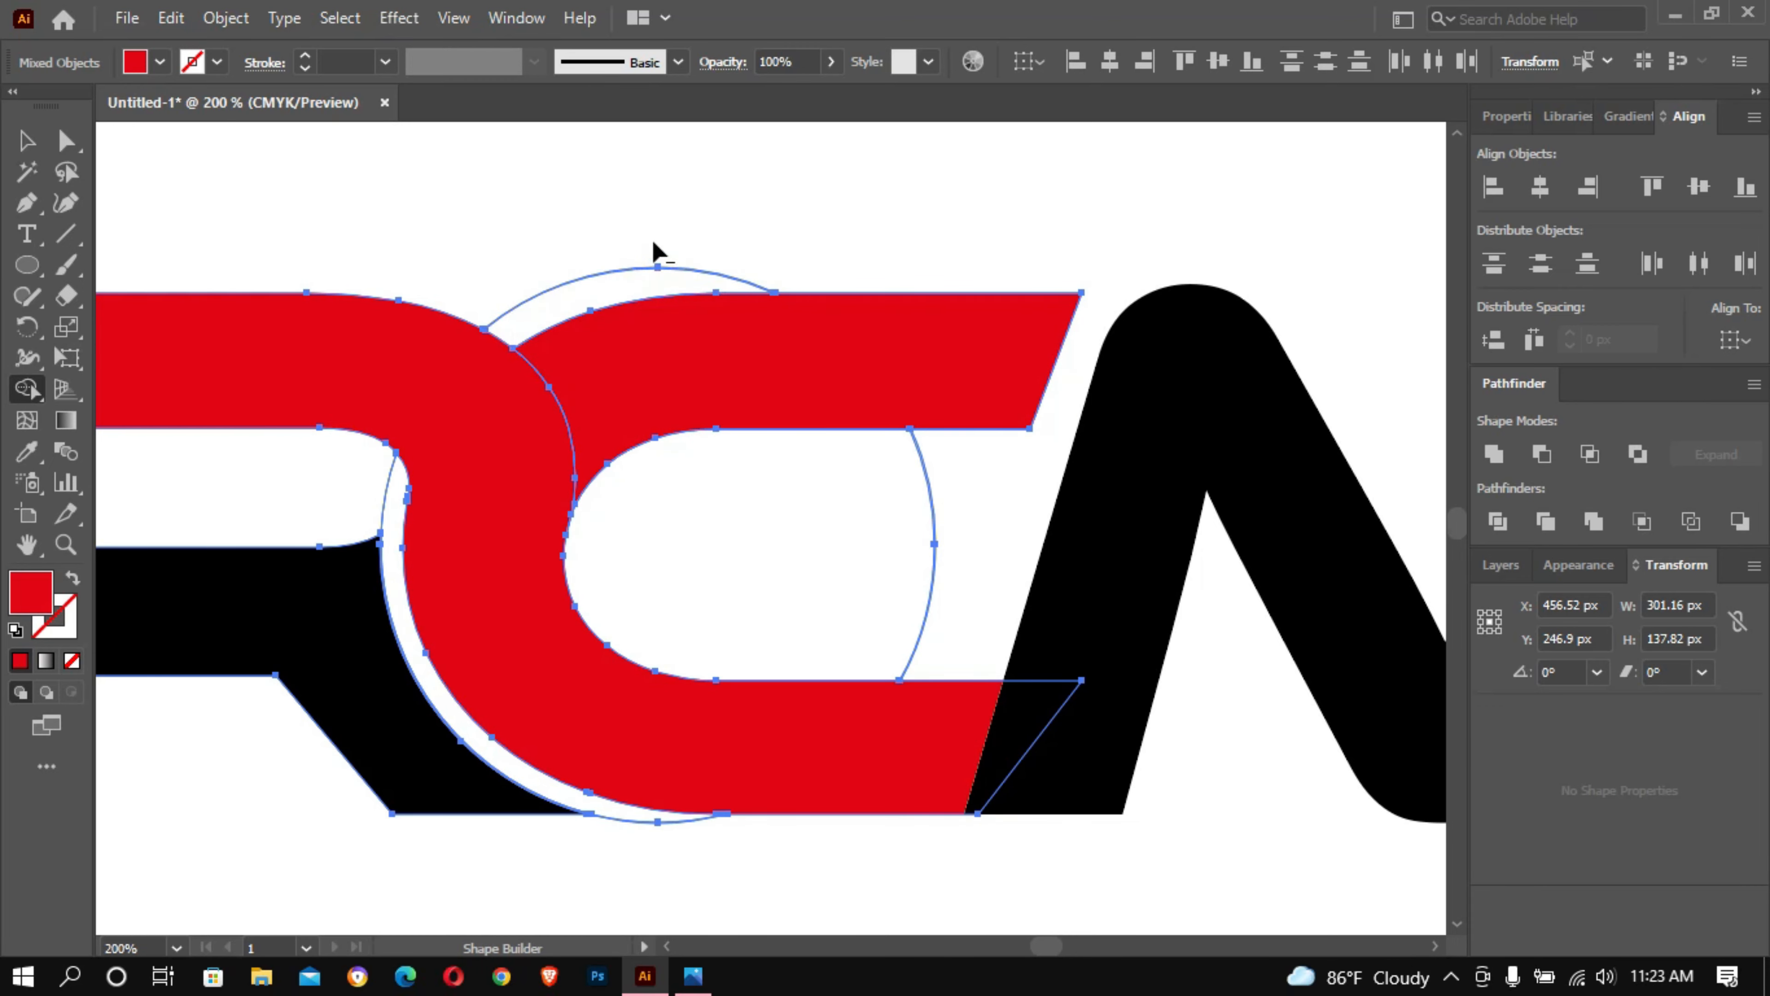
# - Remove the leftover circle pieces above the C, below it and in its opening with the Shape Builder
pyautogui.keyDown('alt'); pyautogui.click(655, 277); pyautogui.keyUp('alt')
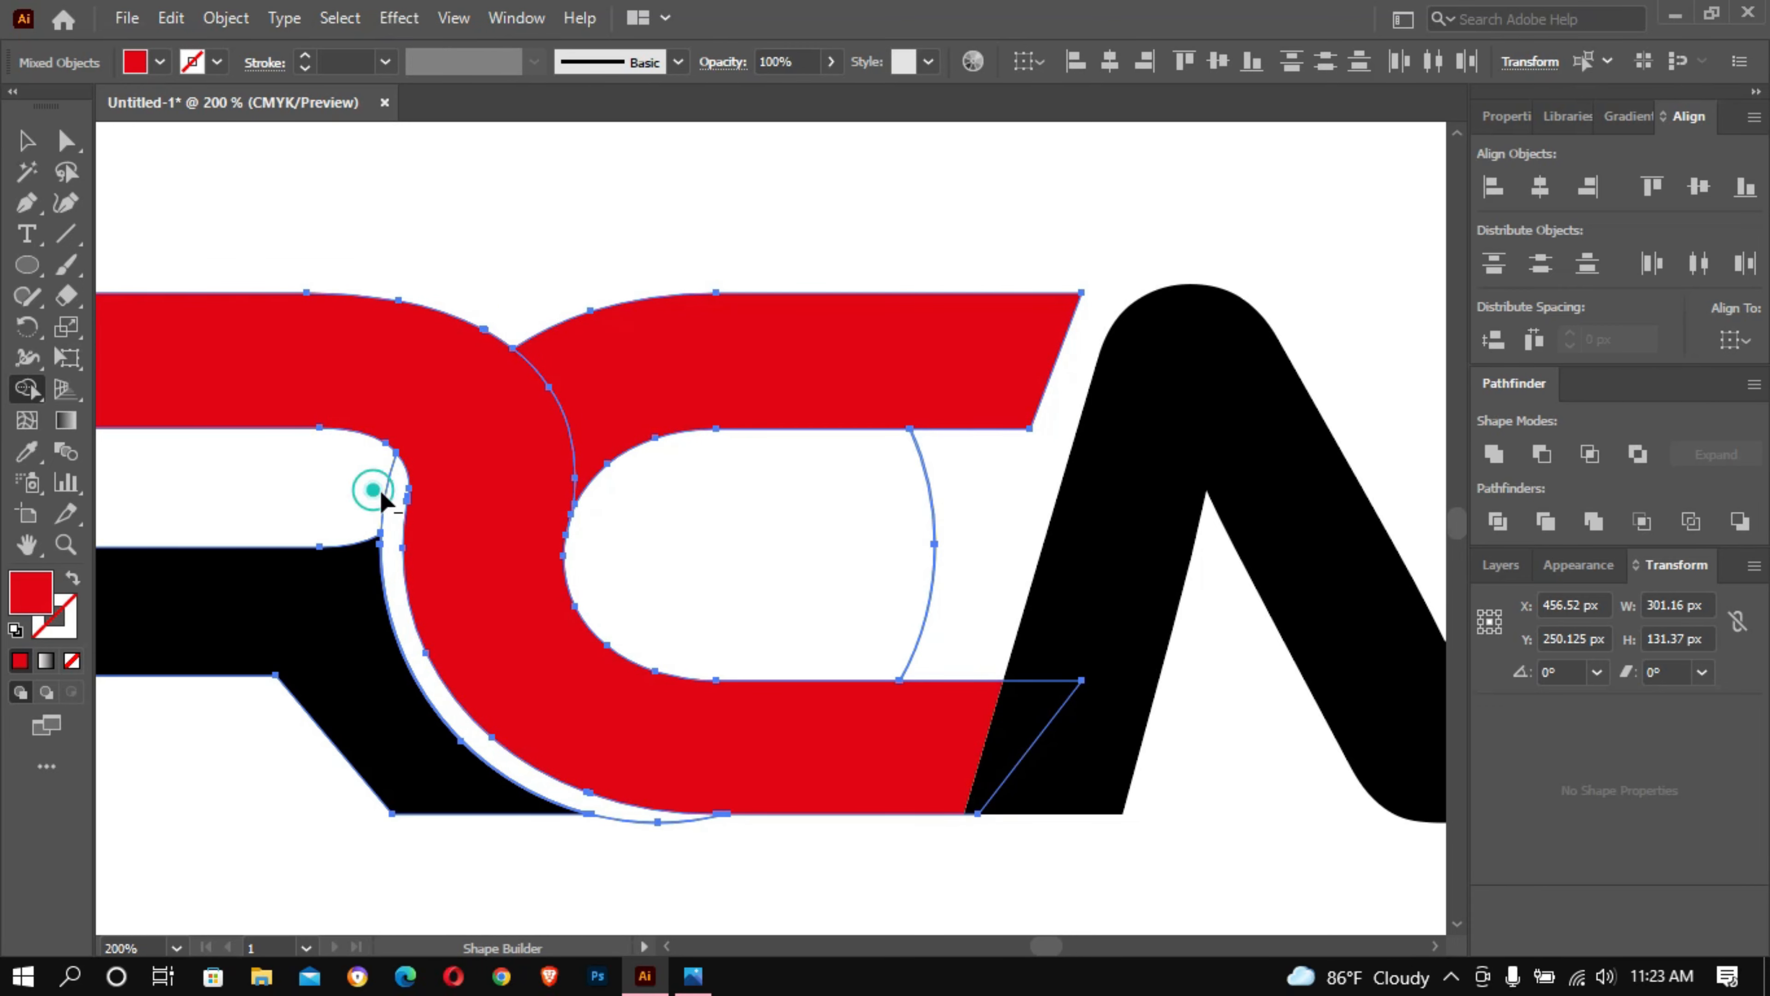
pyautogui.keyDown('alt'); pyautogui.click(633, 821); pyautogui.keyUp('alt')
pyautogui.keyDown('alt'); pyautogui.click(909, 514); pyautogui.keyUp('alt')
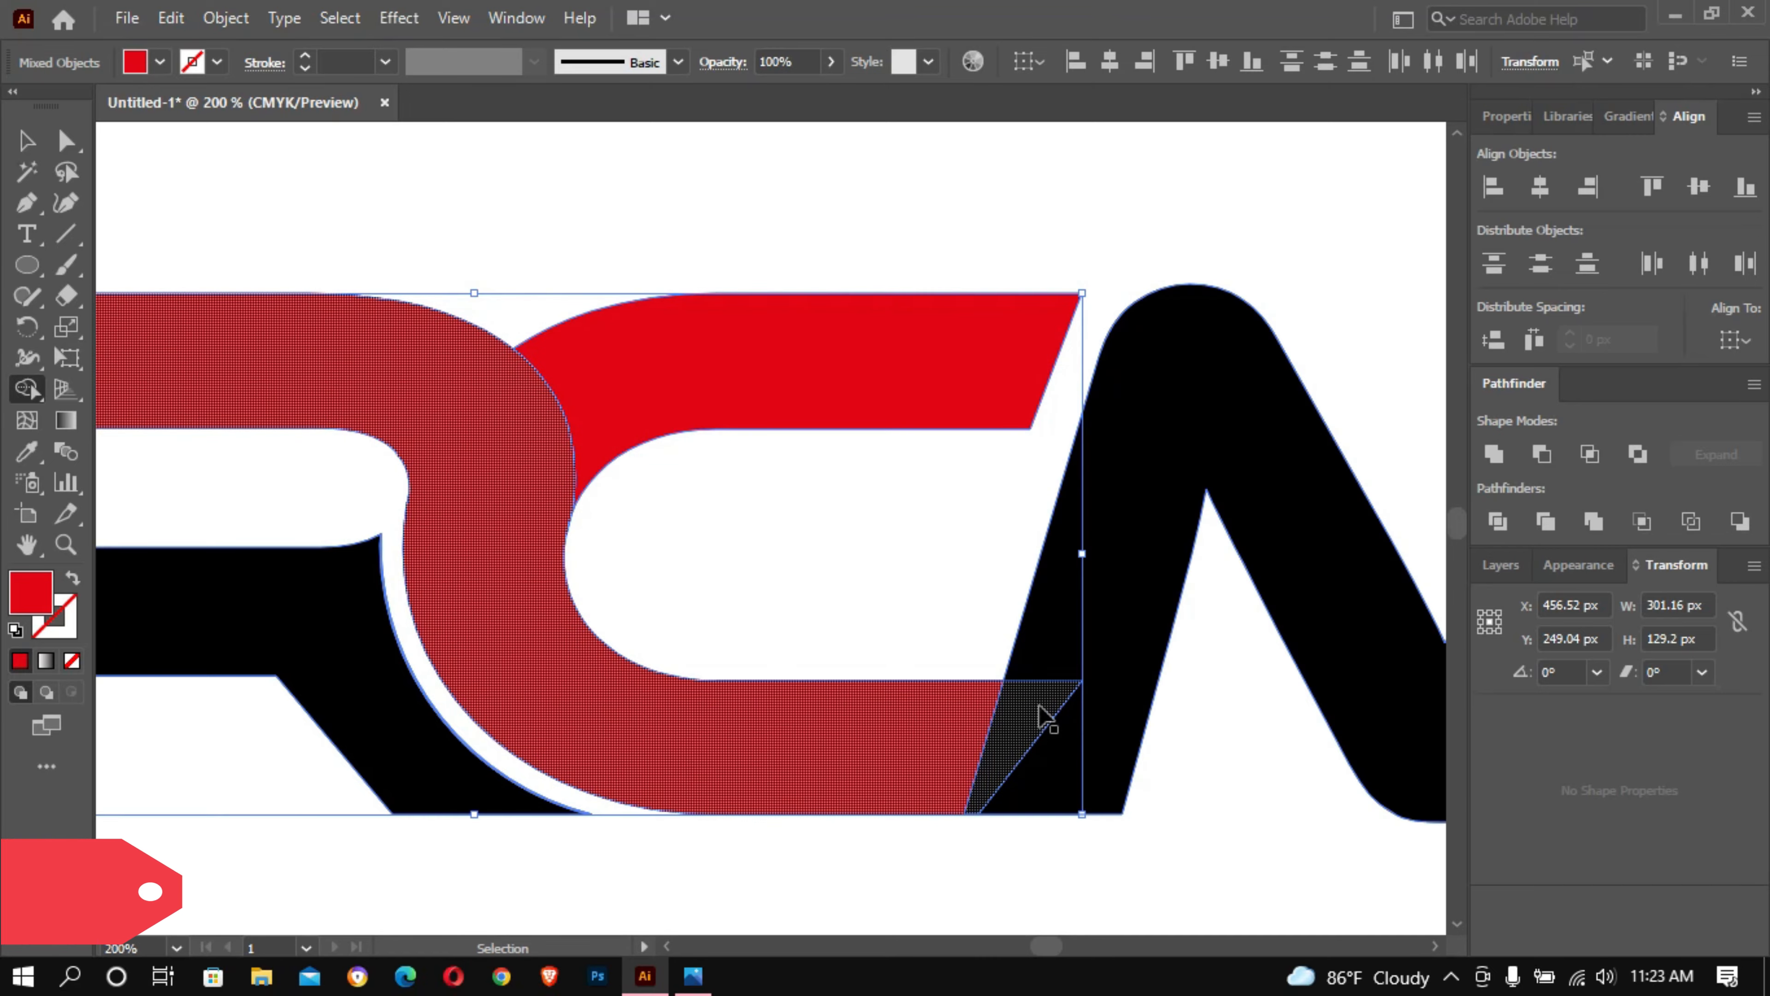
# - Select the red R–C shapes and the M, and merge the C's lower arm with the M using the Shape Builder
pyautogui.keyDown('alt'); pyautogui.doubleClick(1036, 705); pyautogui.keyUp('alt')
pyautogui.moveTo(722, 625); pyautogui.dragTo(812, 682)
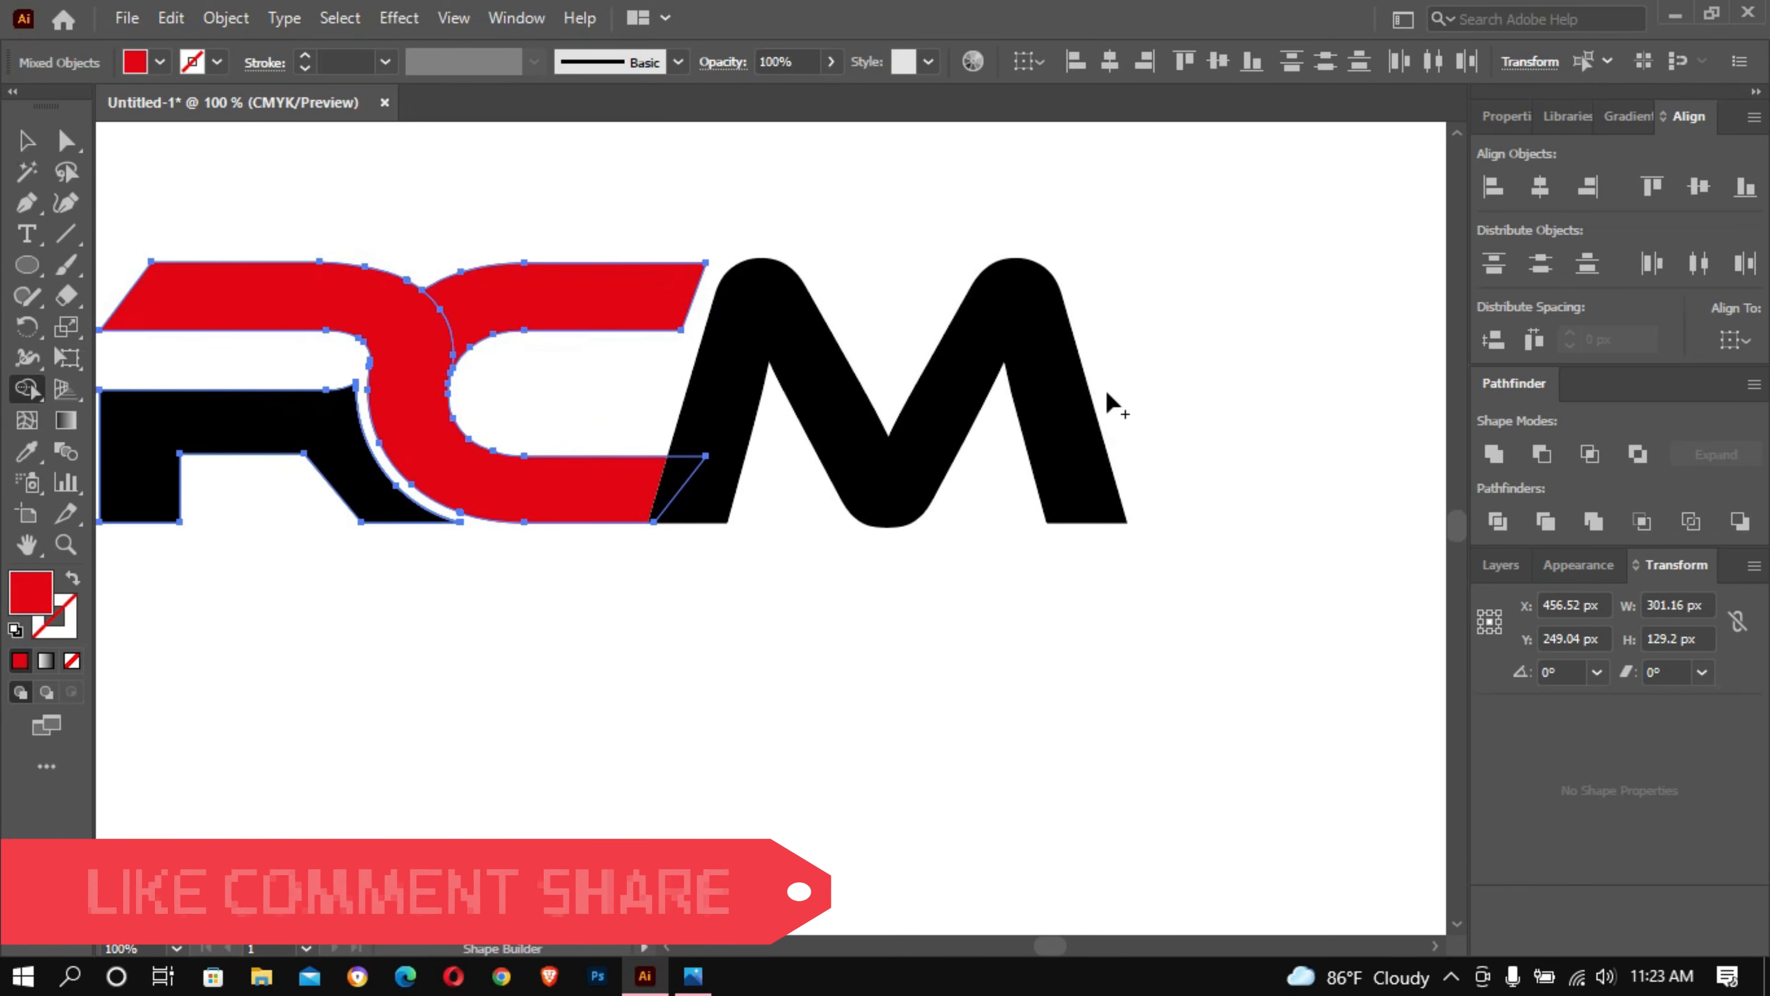
pyautogui.click(25, 140)
pyautogui.moveTo(1266, 320); pyautogui.dragTo(565, 551)
pyautogui.click(26, 387)
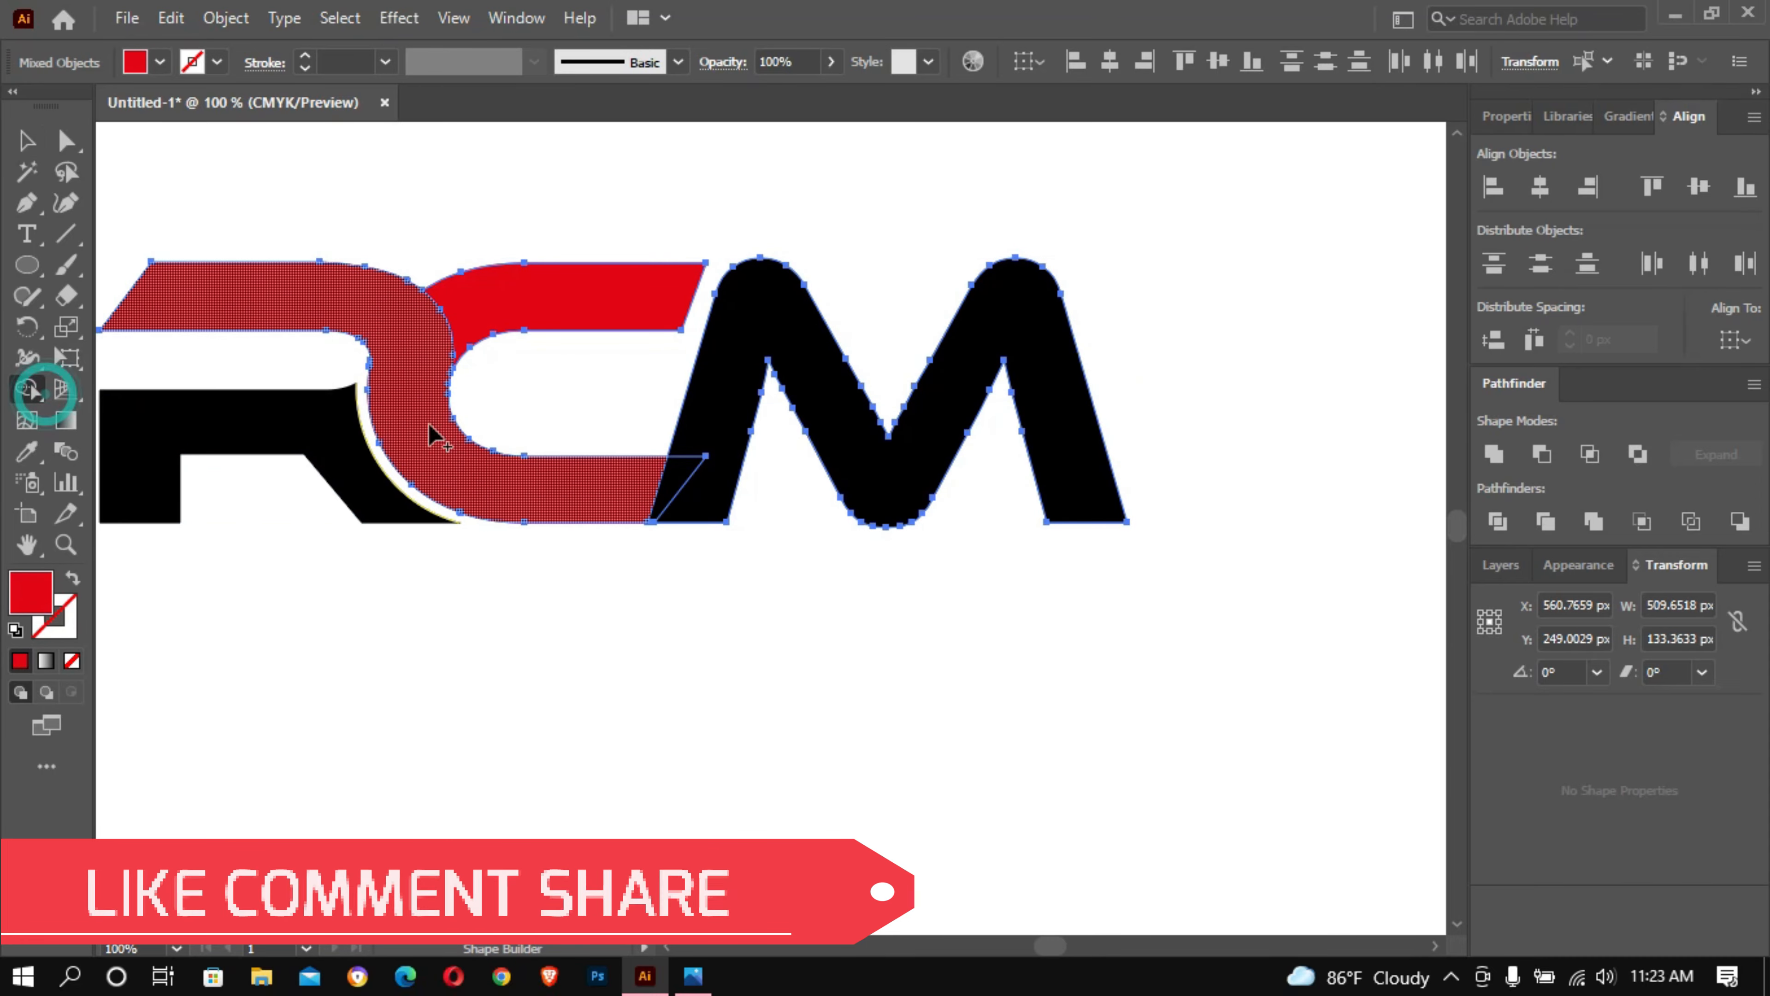
pyautogui.moveTo(603, 490); pyautogui.dragTo(703, 494)
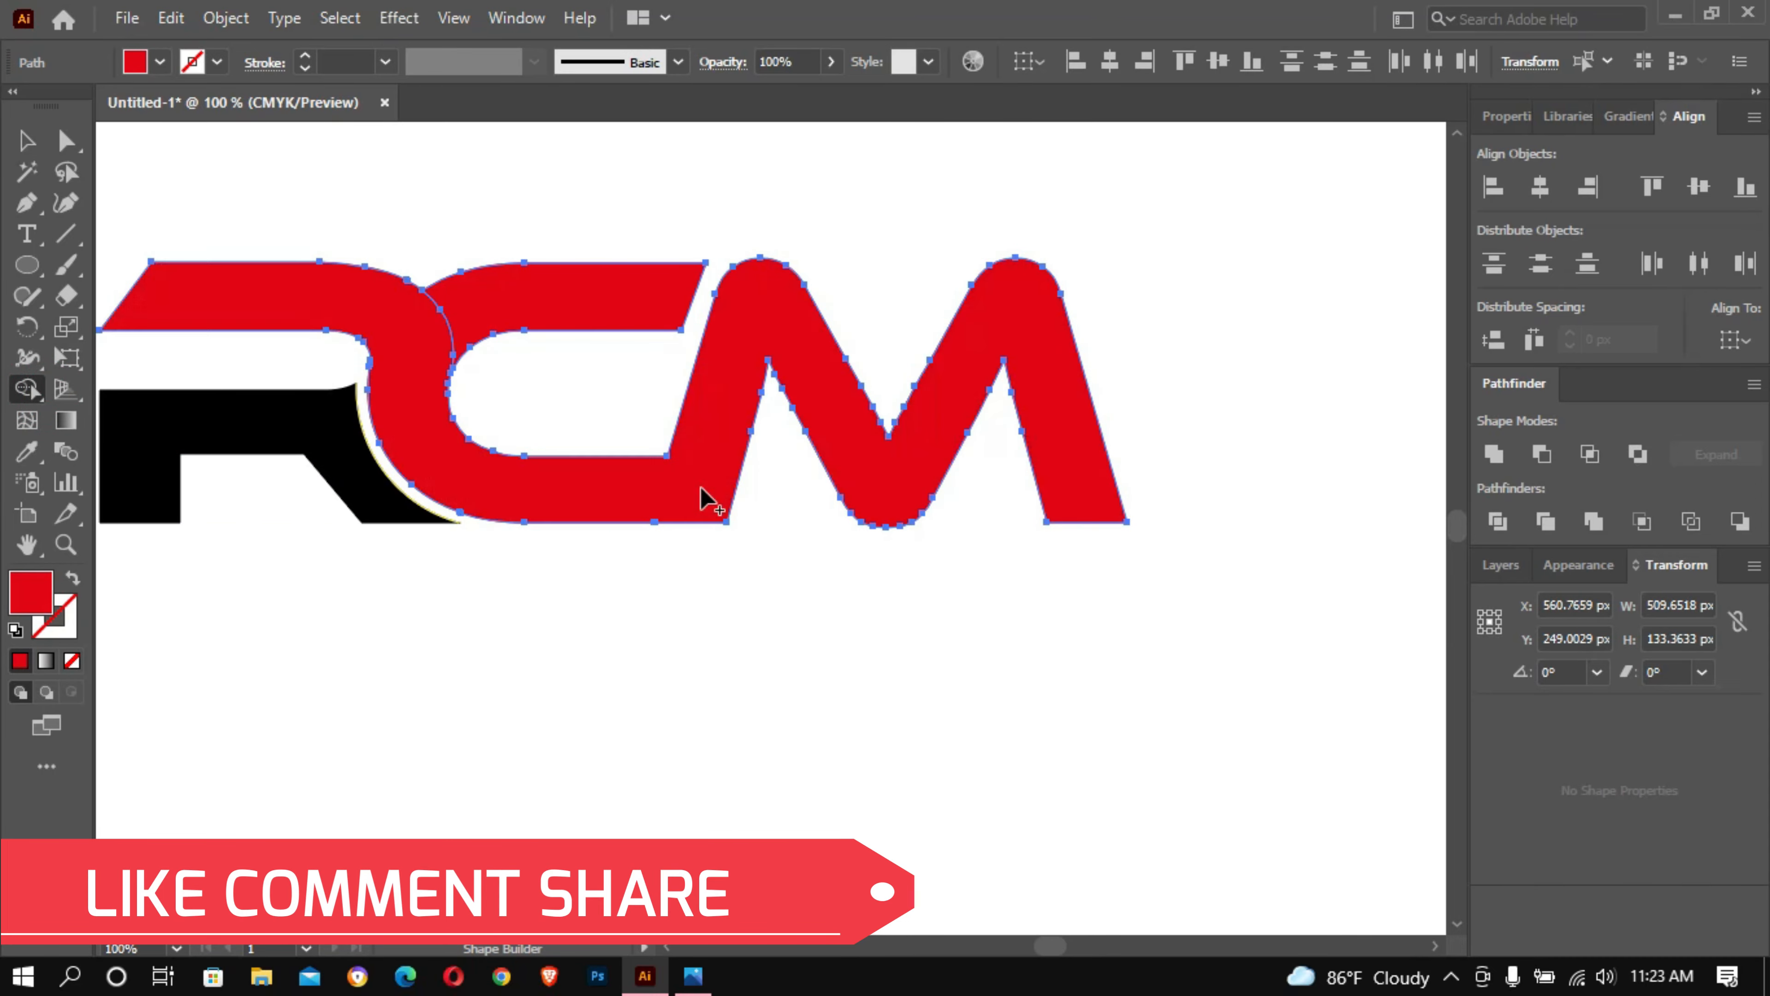
# - Draw a circle about 96 px in diameter on the empty area below the R–C join
pyautogui.keyDown('ctrl'); pyautogui.keyDown('alt'); pyautogui.click(534, 537); pyautogui.keyUp('alt'); pyautogui.keyUp('ctrl')
pyautogui.keyDown('ctrl'); pyautogui.keyDown('alt'); pyautogui.click(533, 537); pyautogui.keyUp('alt'); pyautogui.keyUp('ctrl')
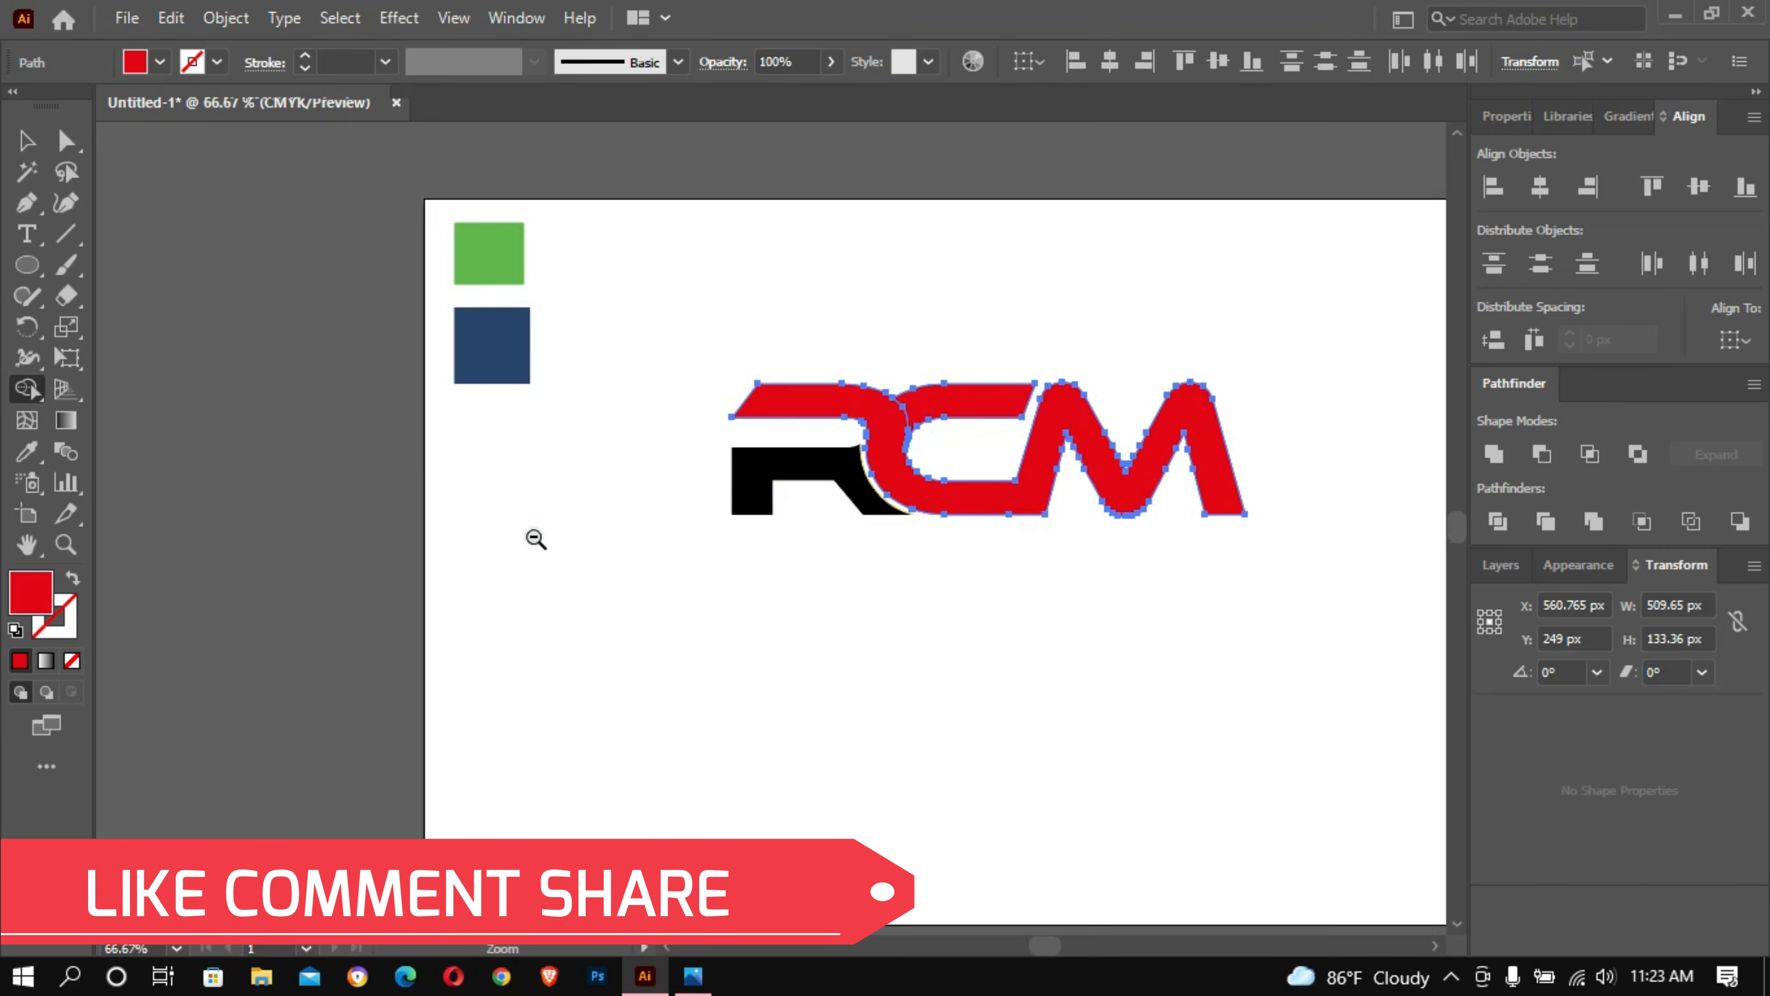
pyautogui.moveTo(525, 524); pyautogui.dragTo(579, 536)
pyautogui.keyDown('ctrl'); pyautogui.click(577, 534); pyautogui.keyUp('ctrl')
pyautogui.keyDown('ctrl'); pyautogui.click(578, 534); pyautogui.keyUp('ctrl')
pyautogui.keyDown('ctrl'); pyautogui.click(578, 535); pyautogui.keyUp('ctrl')
pyautogui.keyDown('ctrl'); pyautogui.click(578, 535); pyautogui.keyUp('ctrl')
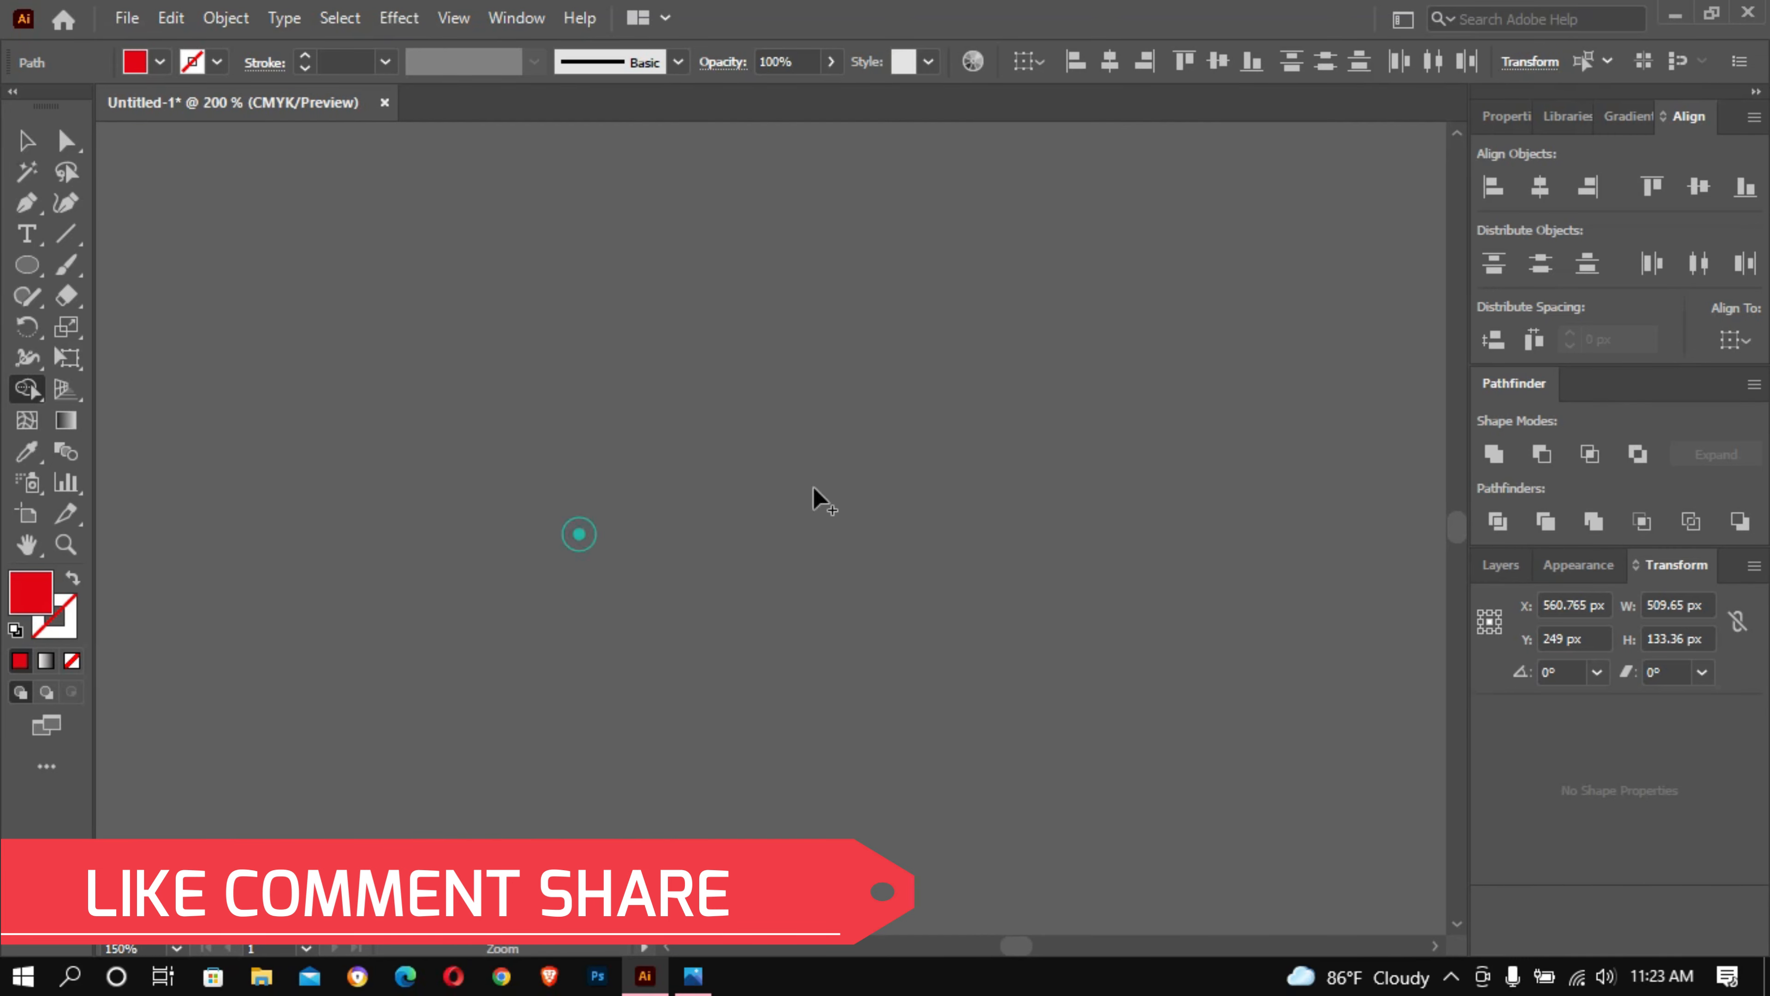
pyautogui.moveTo(1428, 446); pyautogui.dragTo(381, 412)
pyautogui.moveTo(713, 333); pyautogui.dragTo(259, 569)
pyautogui.moveTo(987, 330); pyautogui.dragTo(497, 394)
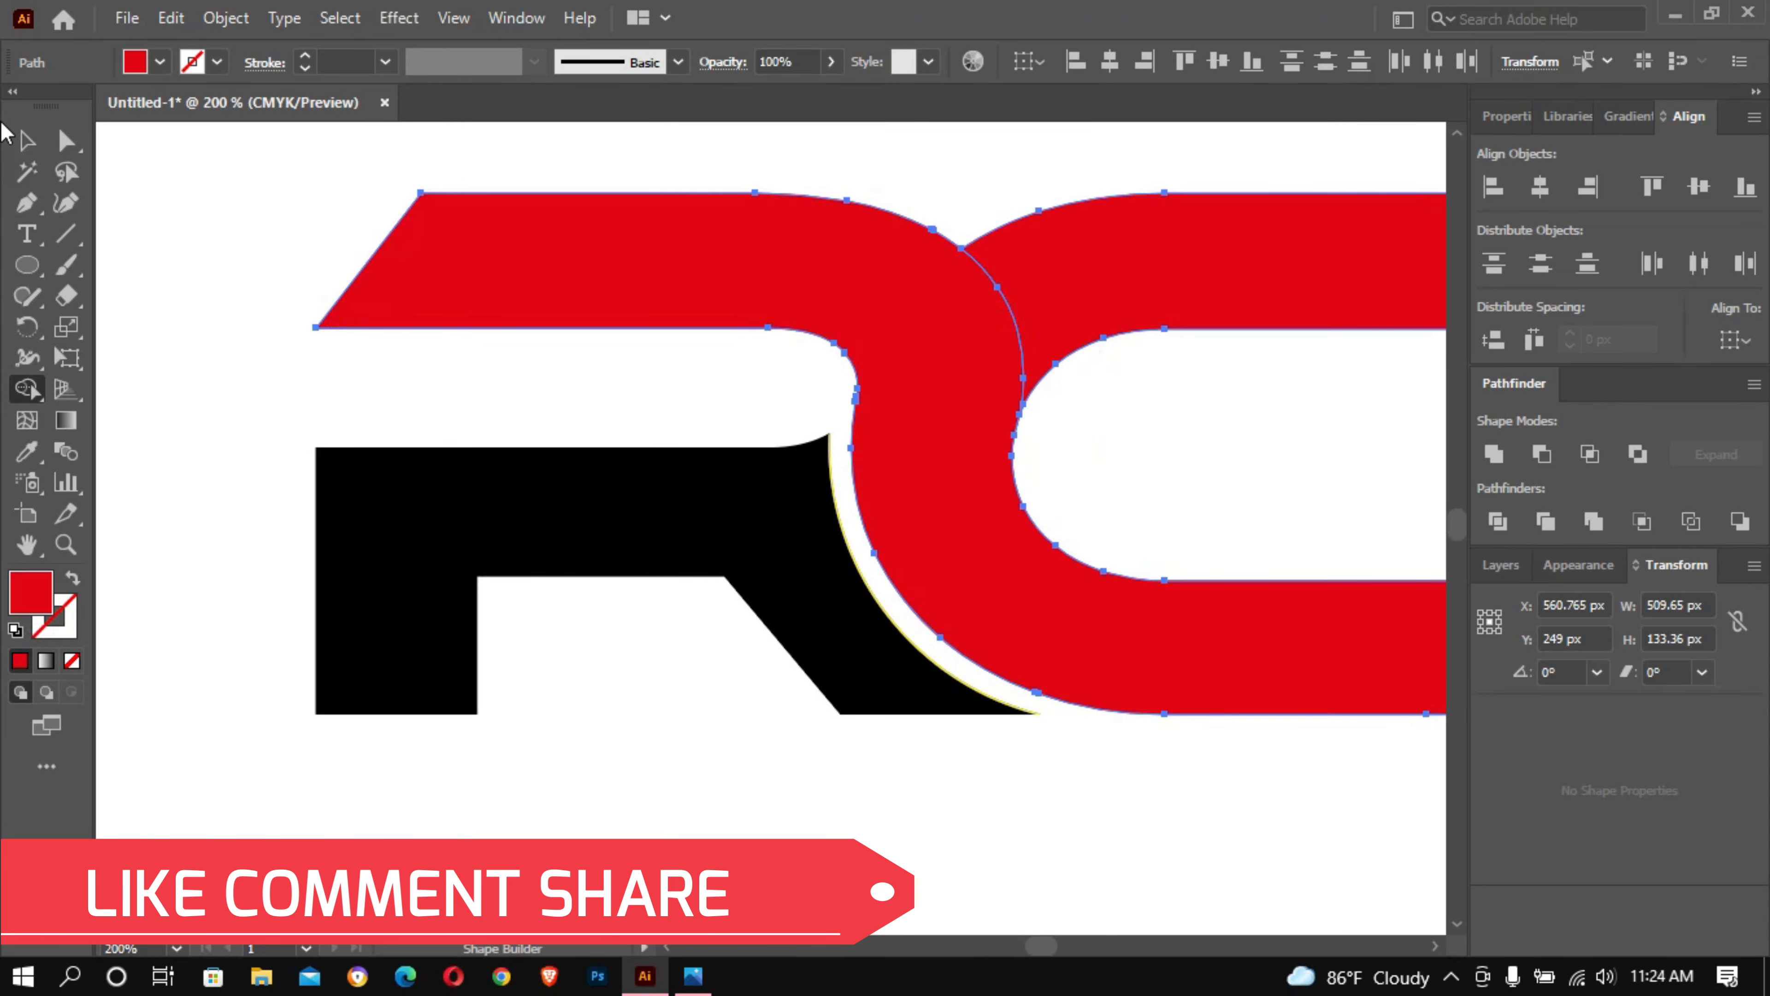
pyautogui.click(28, 140)
pyautogui.click(28, 264)
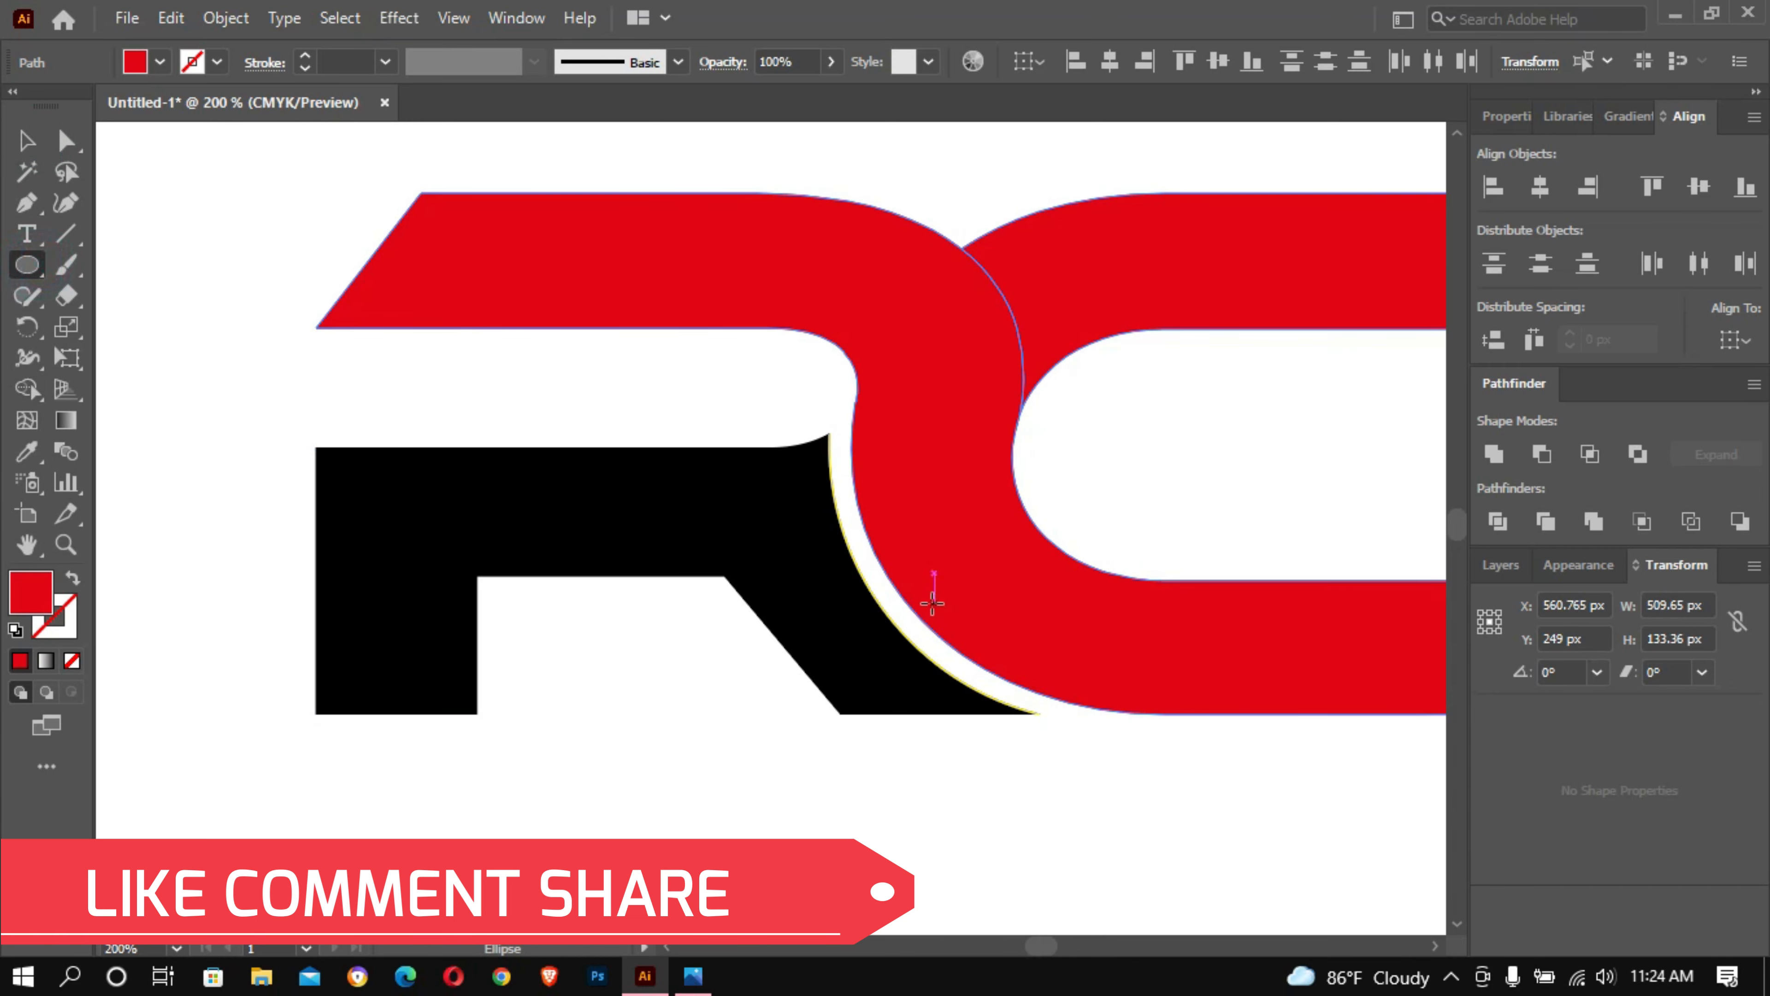
pyautogui.hotkey('ctrl', '-')
pyautogui.hotkey('ctrl', '-')
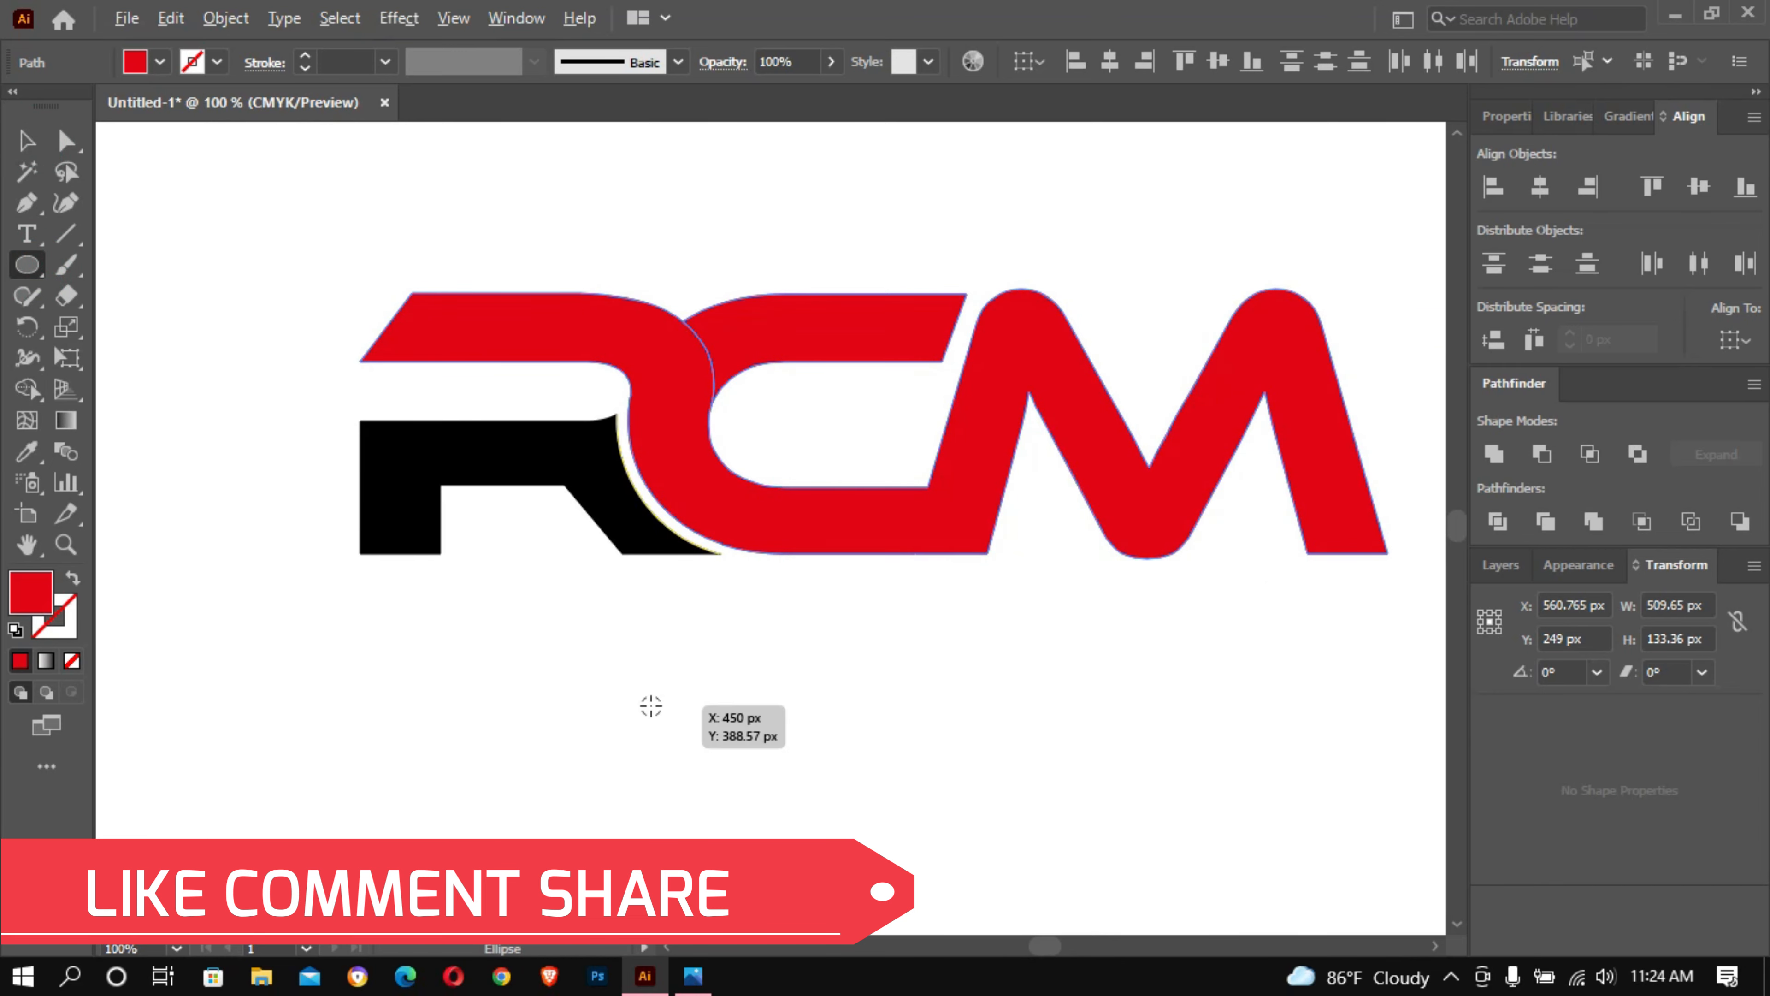
pyautogui.moveTo(651, 706); pyautogui.dragTo(747, 802)
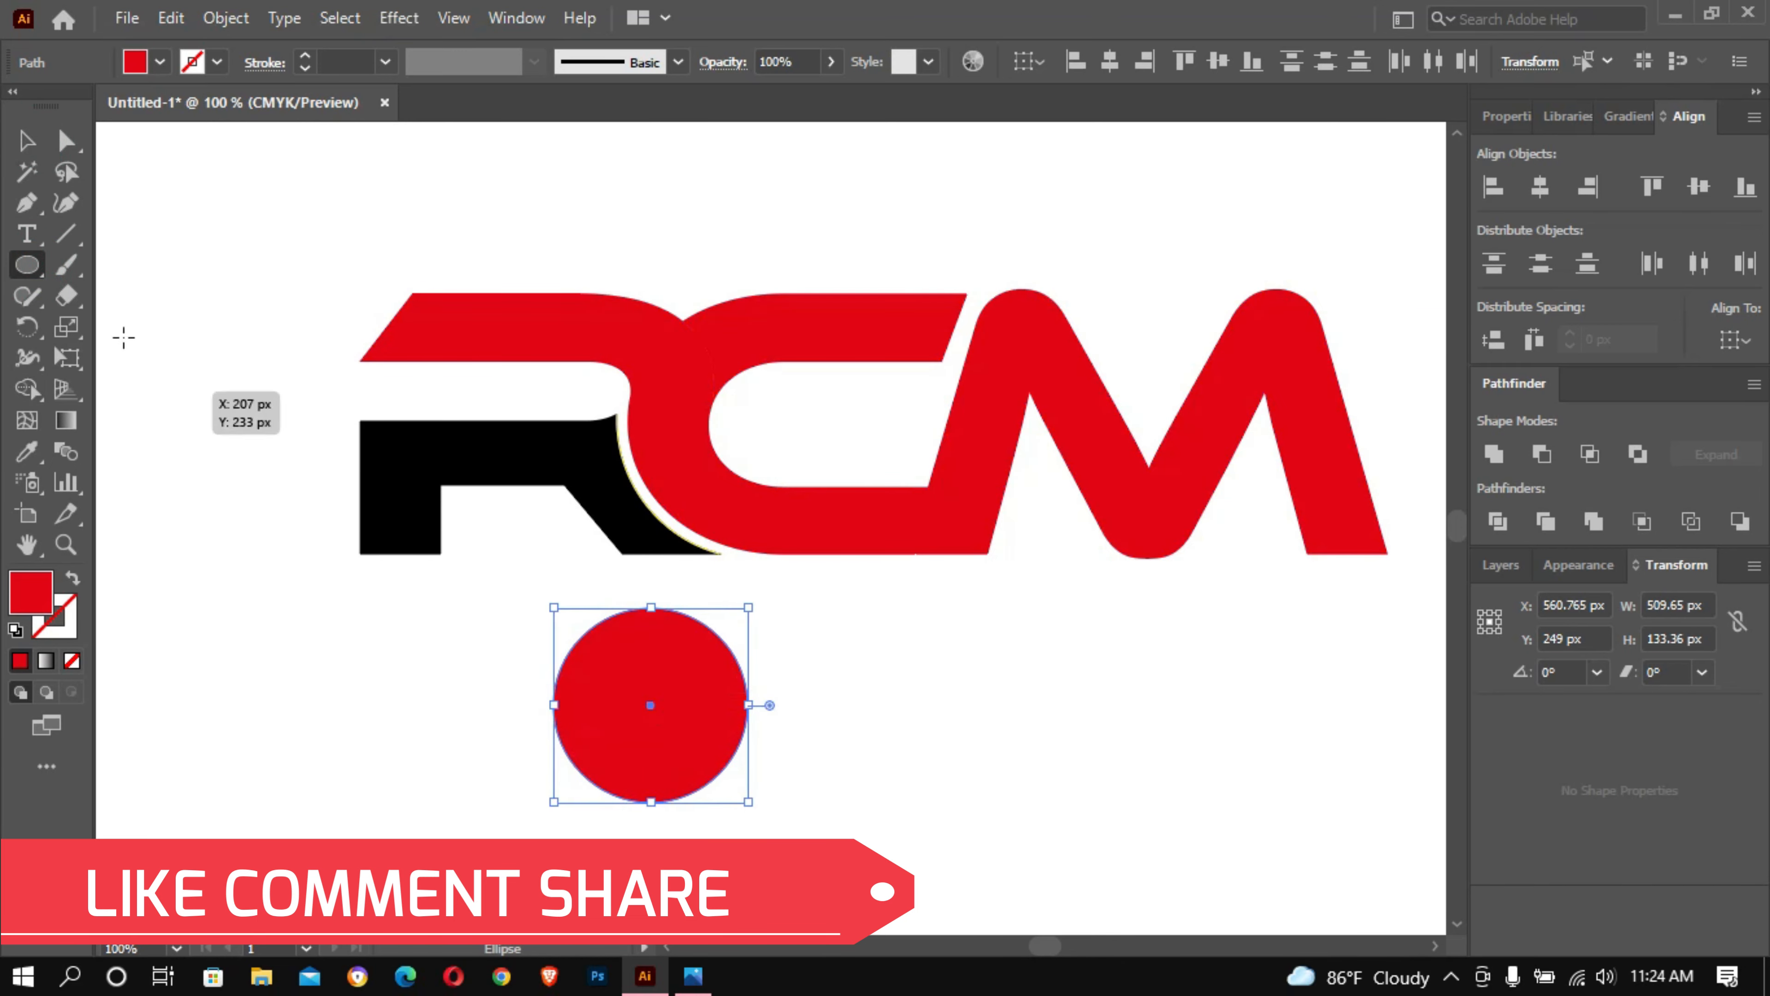
# - Give the new circle no fill and a 2 pt yellow stroke, and deselect it
pyautogui.click(161, 63)
pyautogui.click(19, 108)
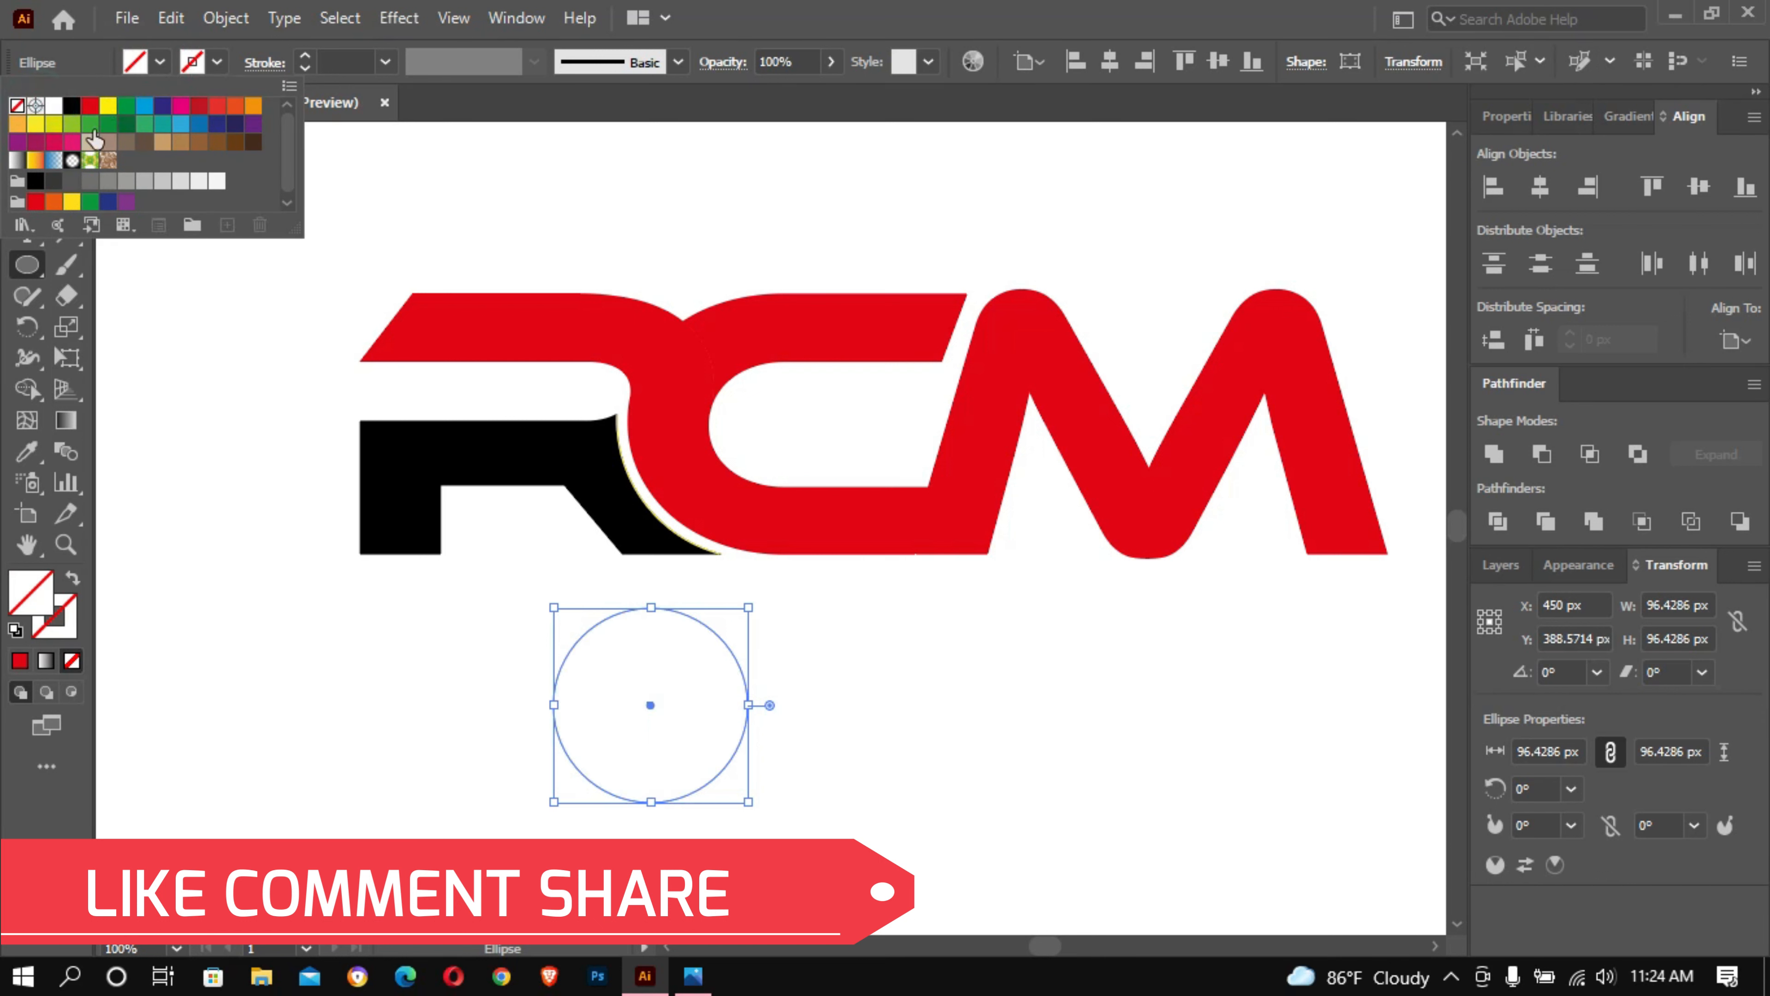
pyautogui.click(723, 34)
pyautogui.click(331, 63)
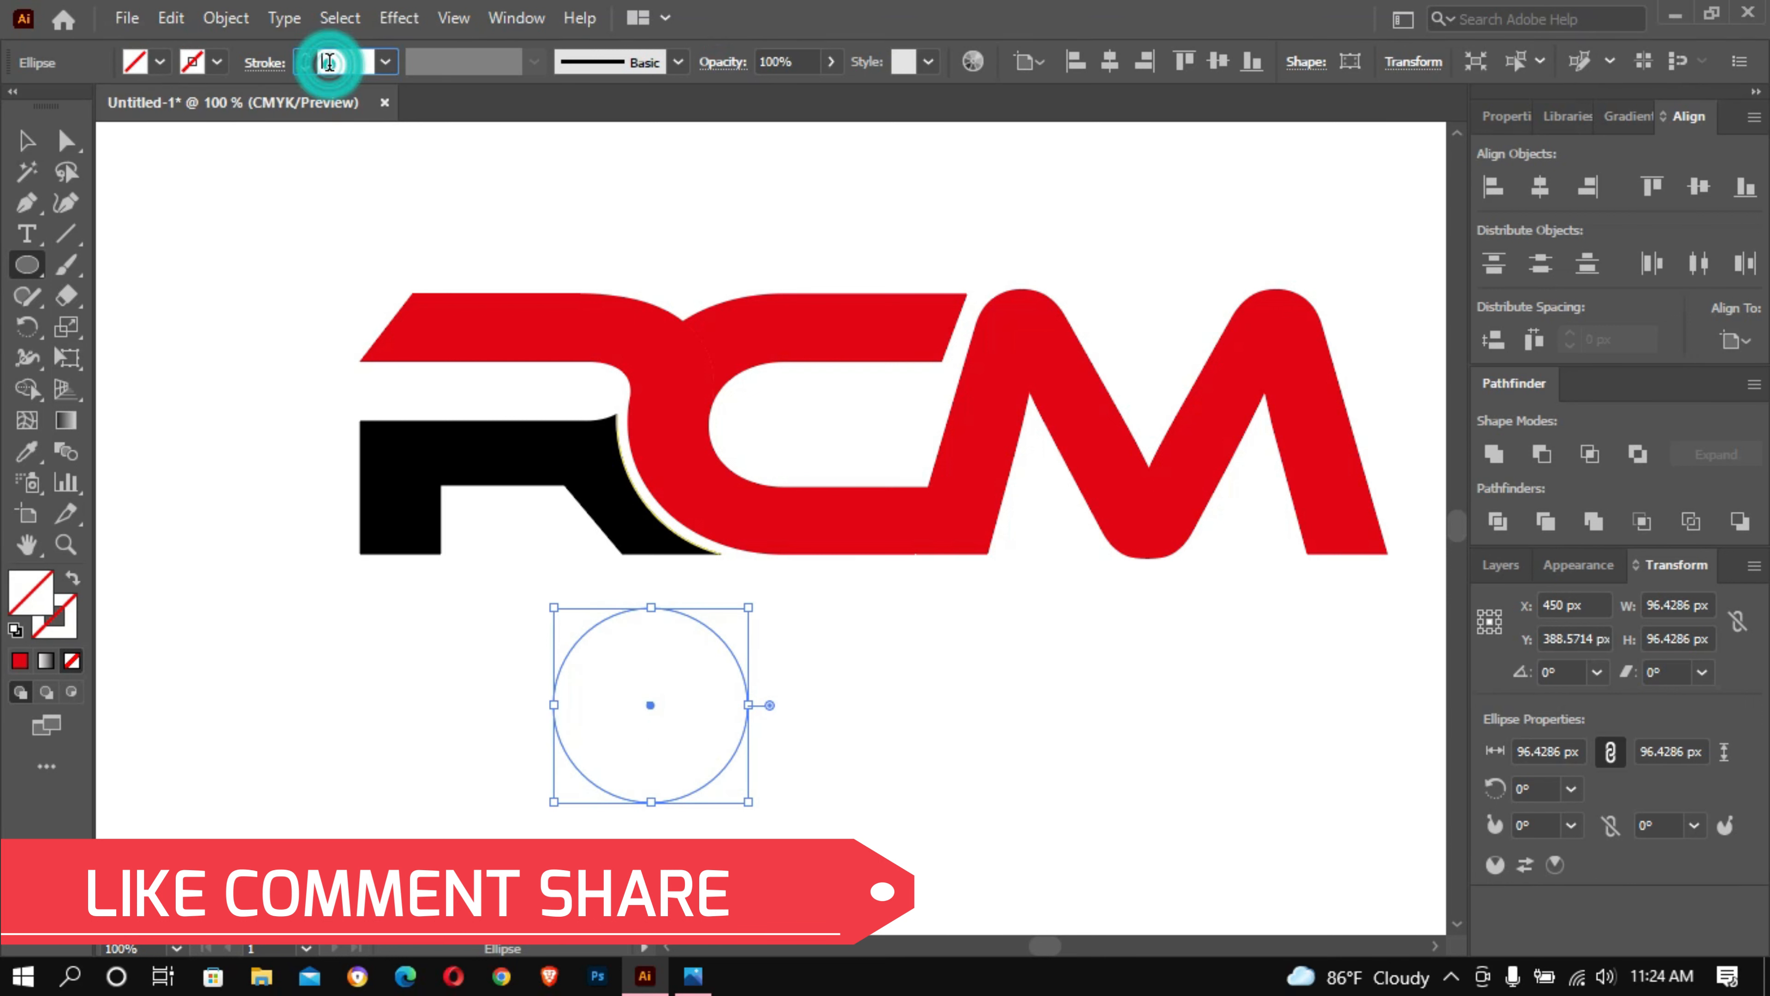
pyautogui.scroll(1, 329, 63)
pyautogui.scroll(1, 329, 63)
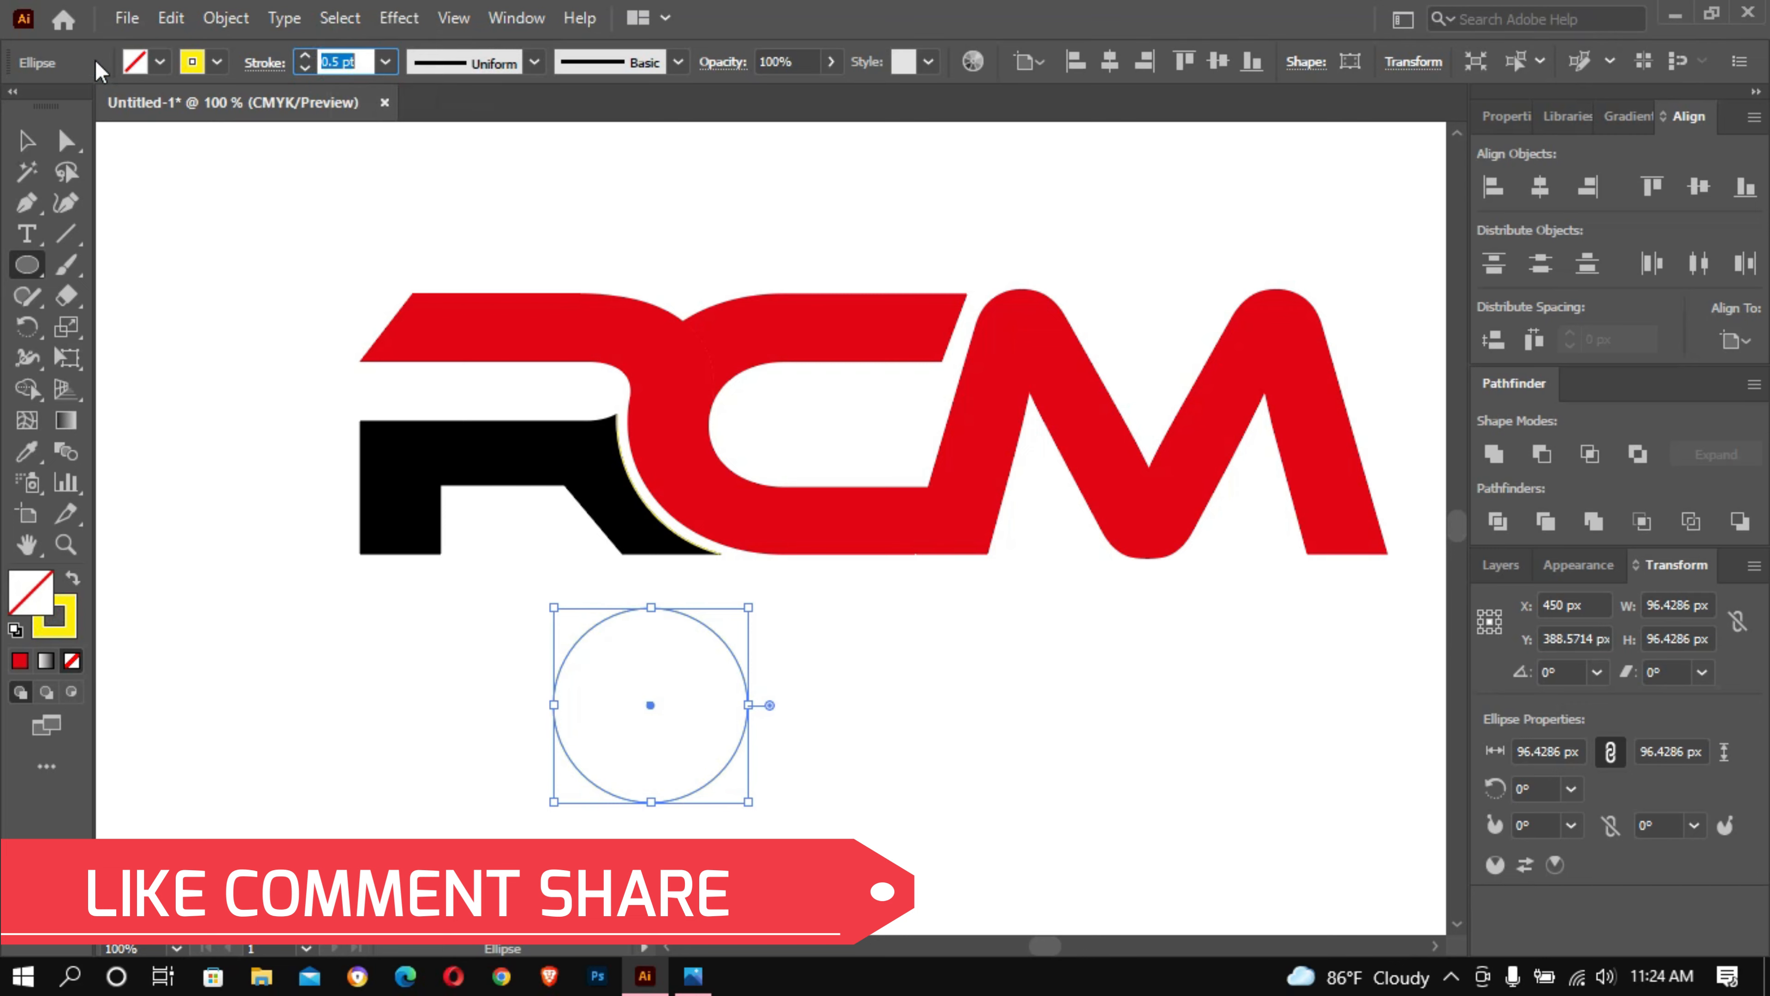
pyautogui.scroll(1, 363, 61)
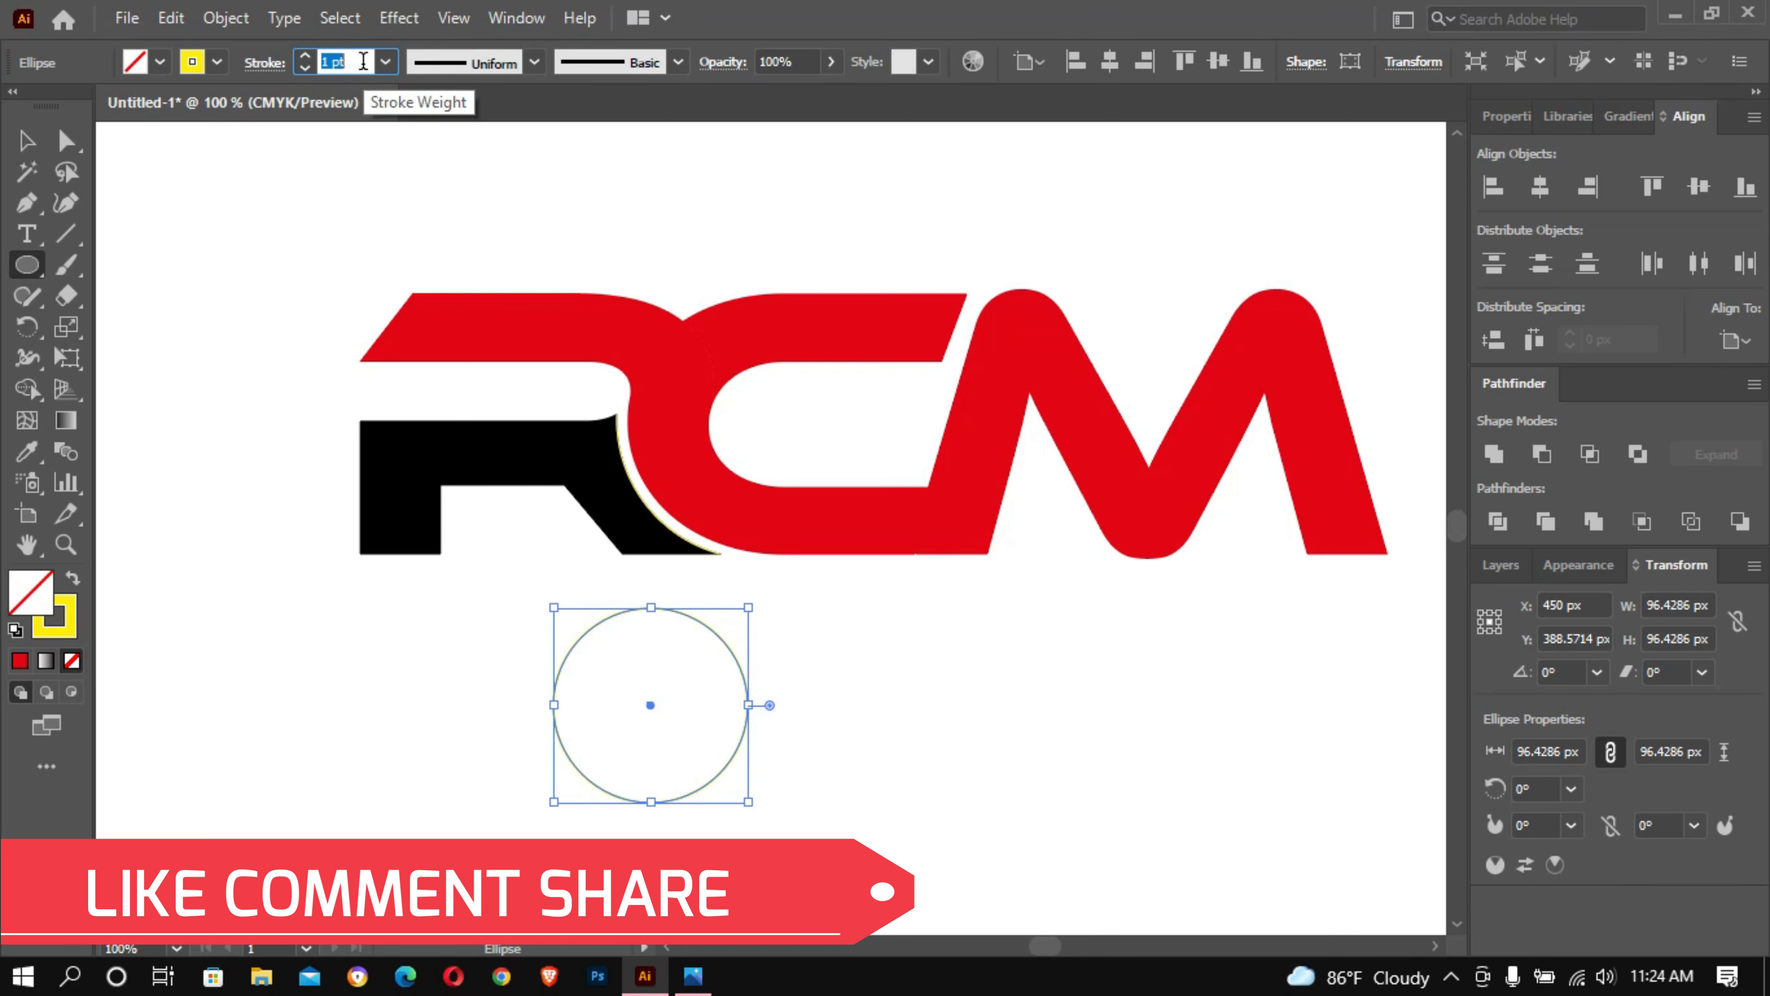
pyautogui.click(26, 141)
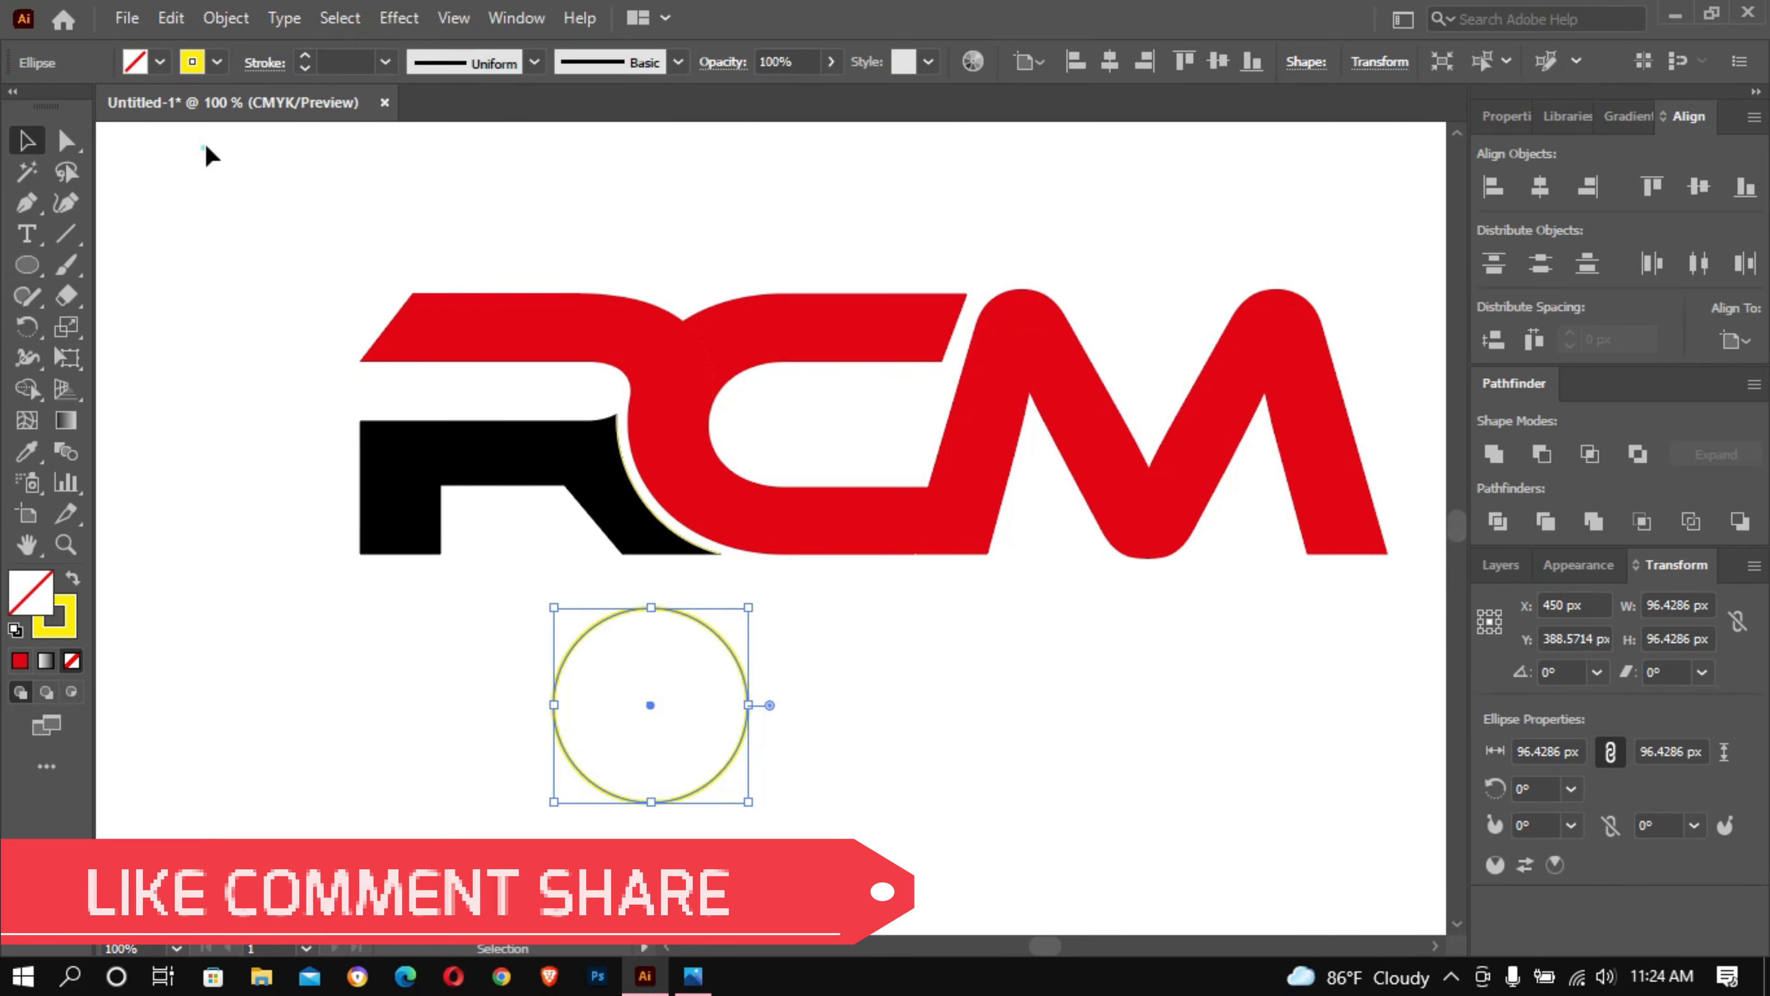
pyautogui.click(204, 143)
# - Select the C's upper arm and fill it with blue
pyautogui.keyDown('ctrl'); pyautogui.click(992, 756); pyautogui.keyUp('ctrl')
pyautogui.keyDown('ctrl'); pyautogui.click(992, 756); pyautogui.keyUp('ctrl')
pyautogui.moveTo(710, 341); pyautogui.dragTo(1304, 775)
pyautogui.moveTo(877, 289); pyautogui.dragTo(1094, 711)
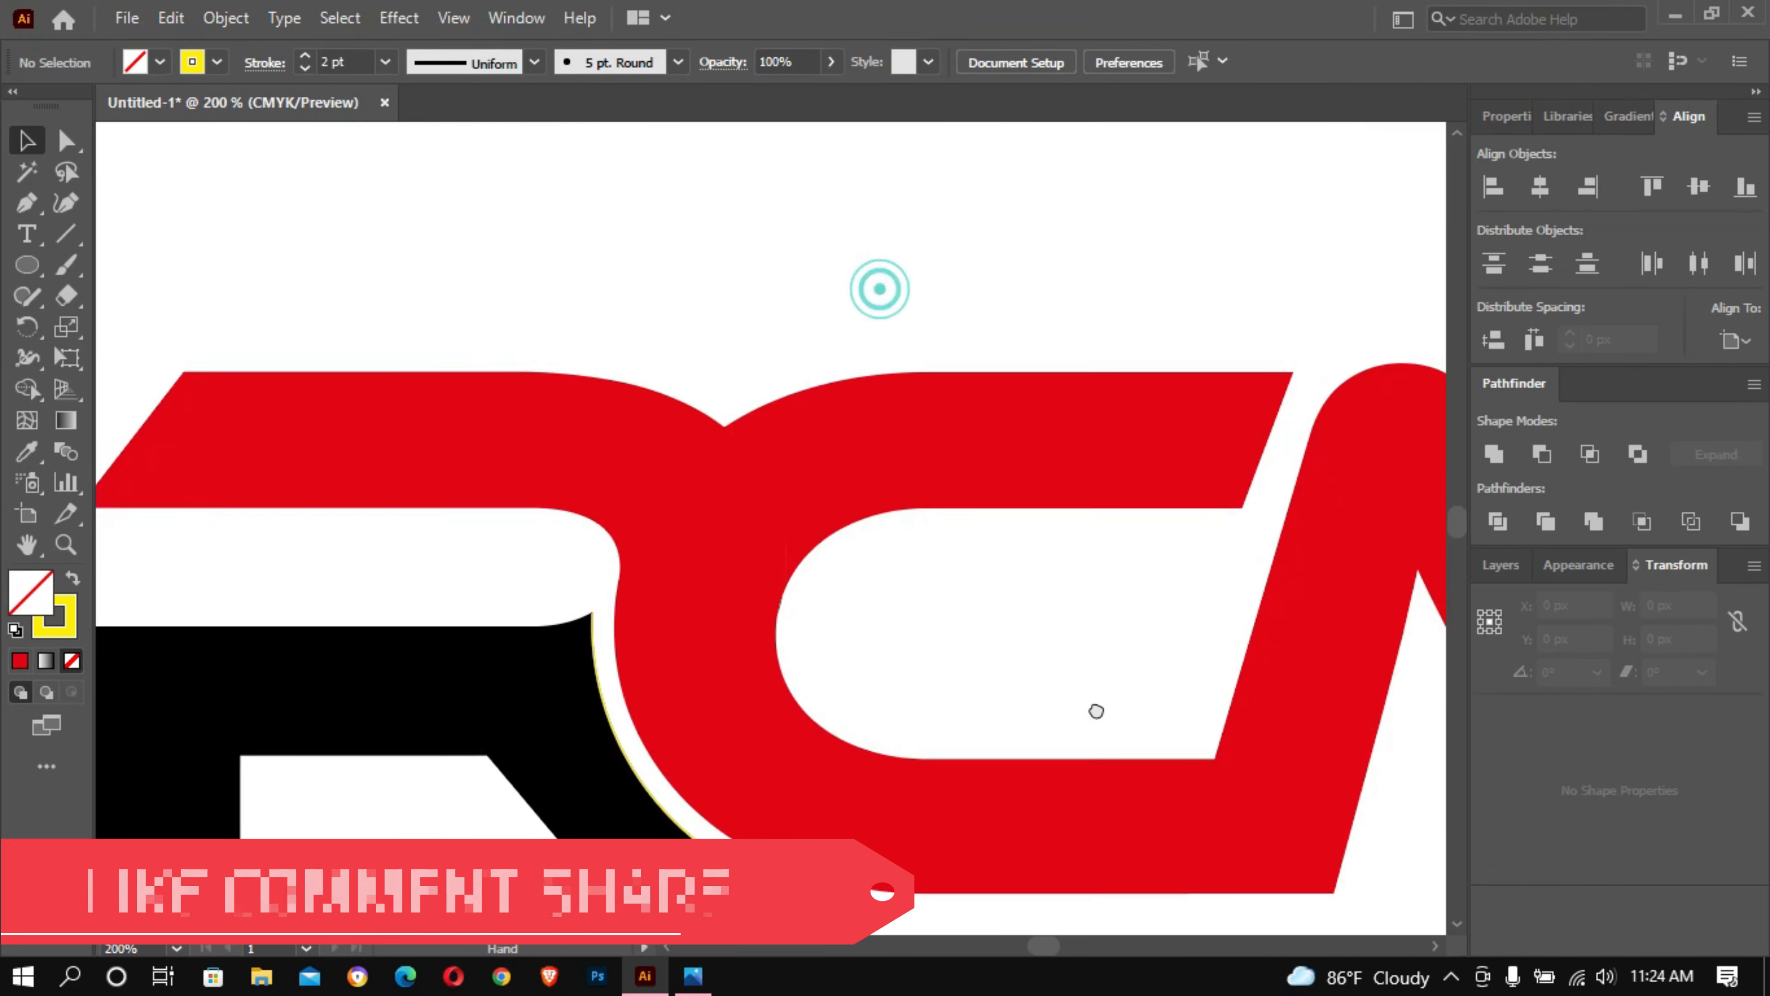
pyautogui.click(934, 453)
pyautogui.scroll(-3, 933, 427)
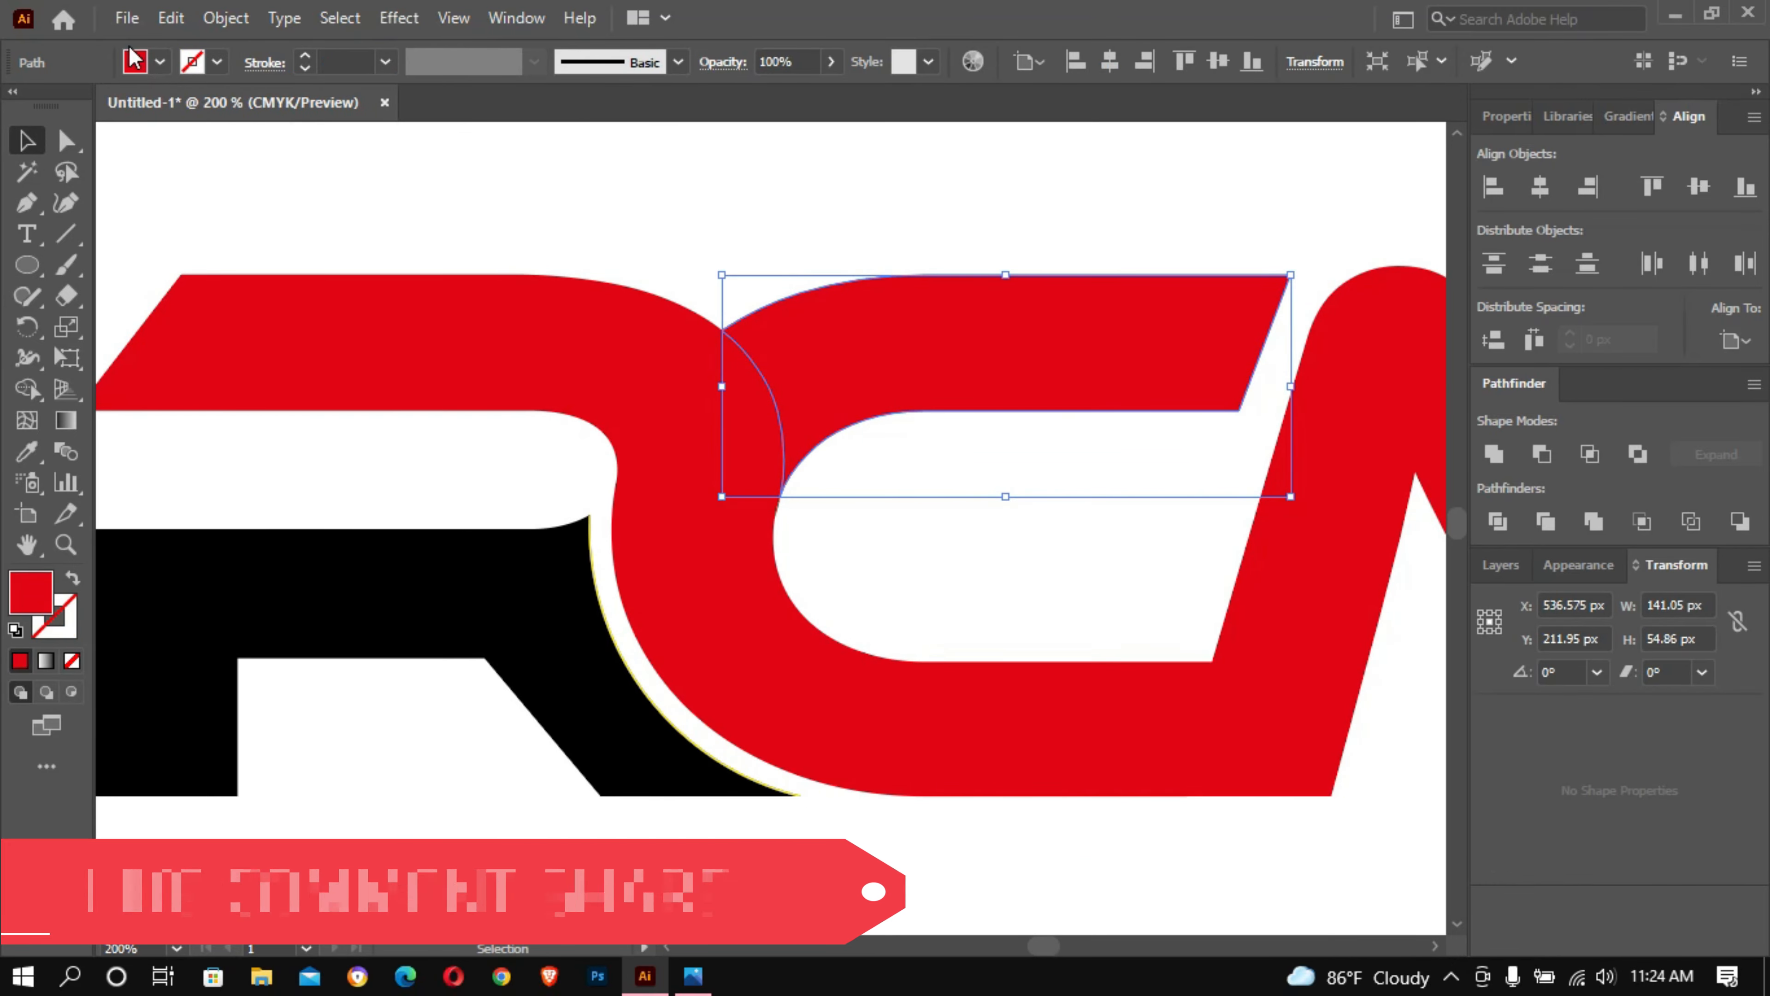
pyautogui.click(144, 58)
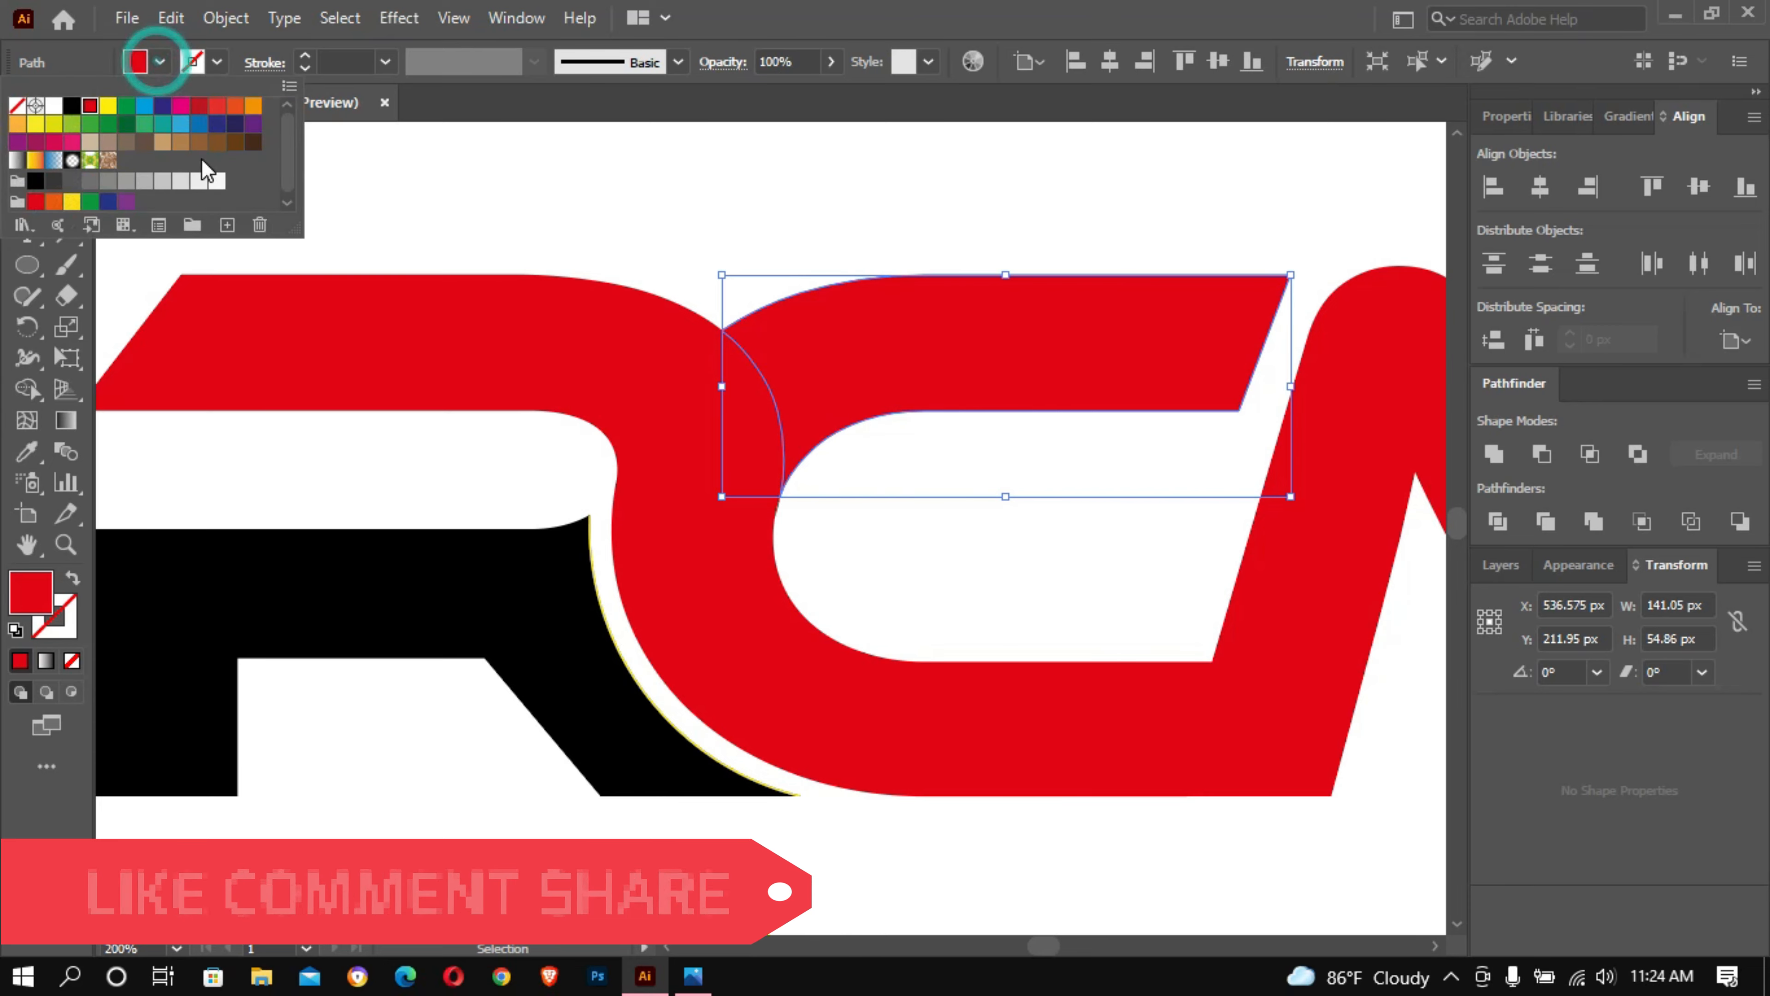
pyautogui.click(198, 124)
# - Move the circle around the R's rounded bend so it crosses the start of the blue arm, and expand its fill and stroke
pyautogui.moveTo(703, 917); pyautogui.dragTo(661, 280)
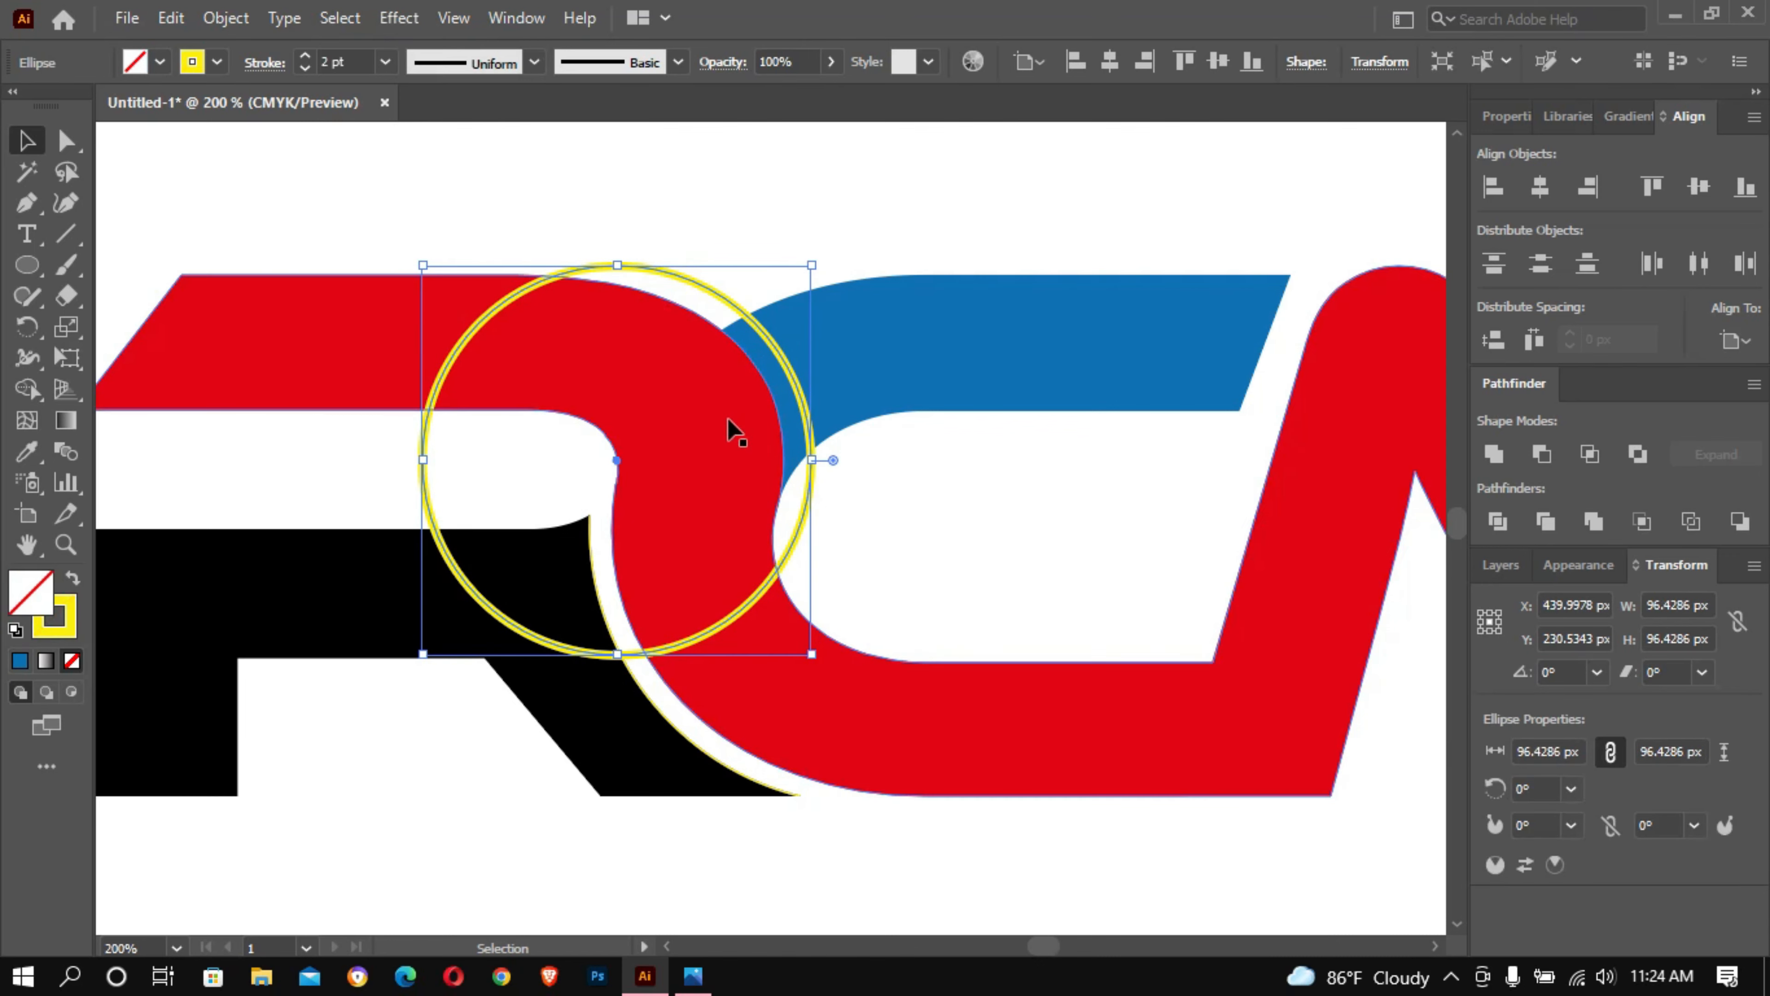
pyautogui.click(1028, 558)
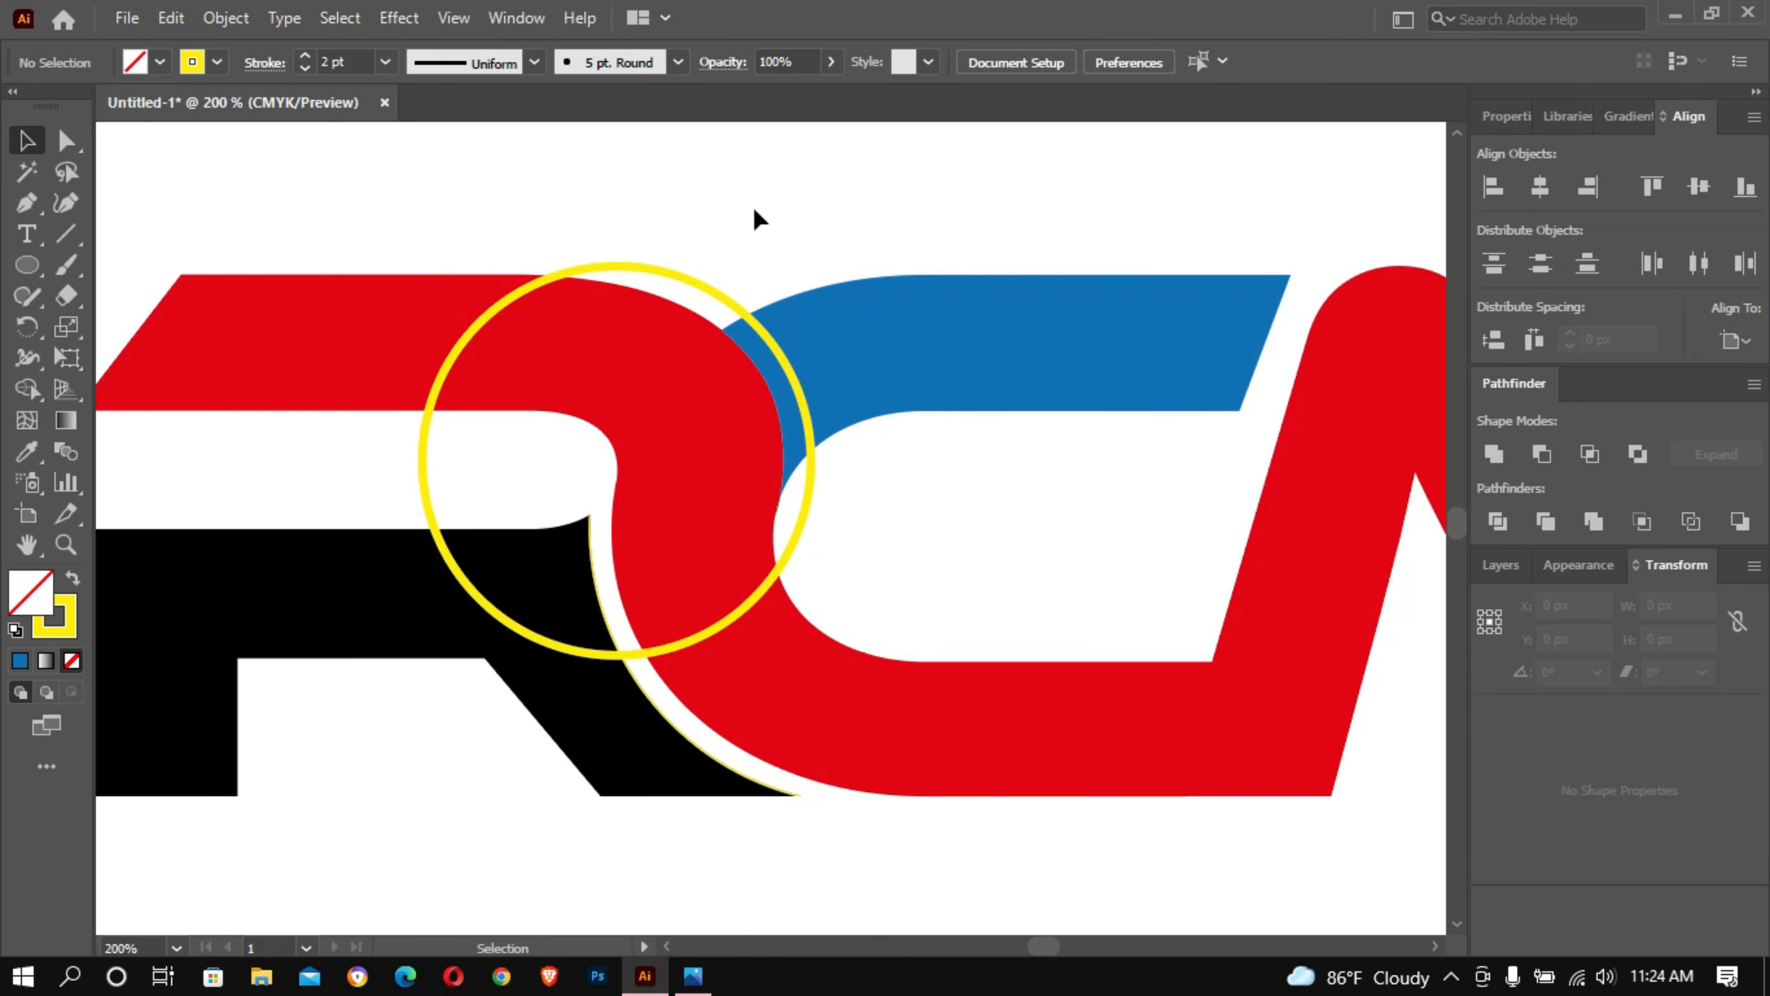
pyautogui.click(643, 274)
pyautogui.click(226, 17)
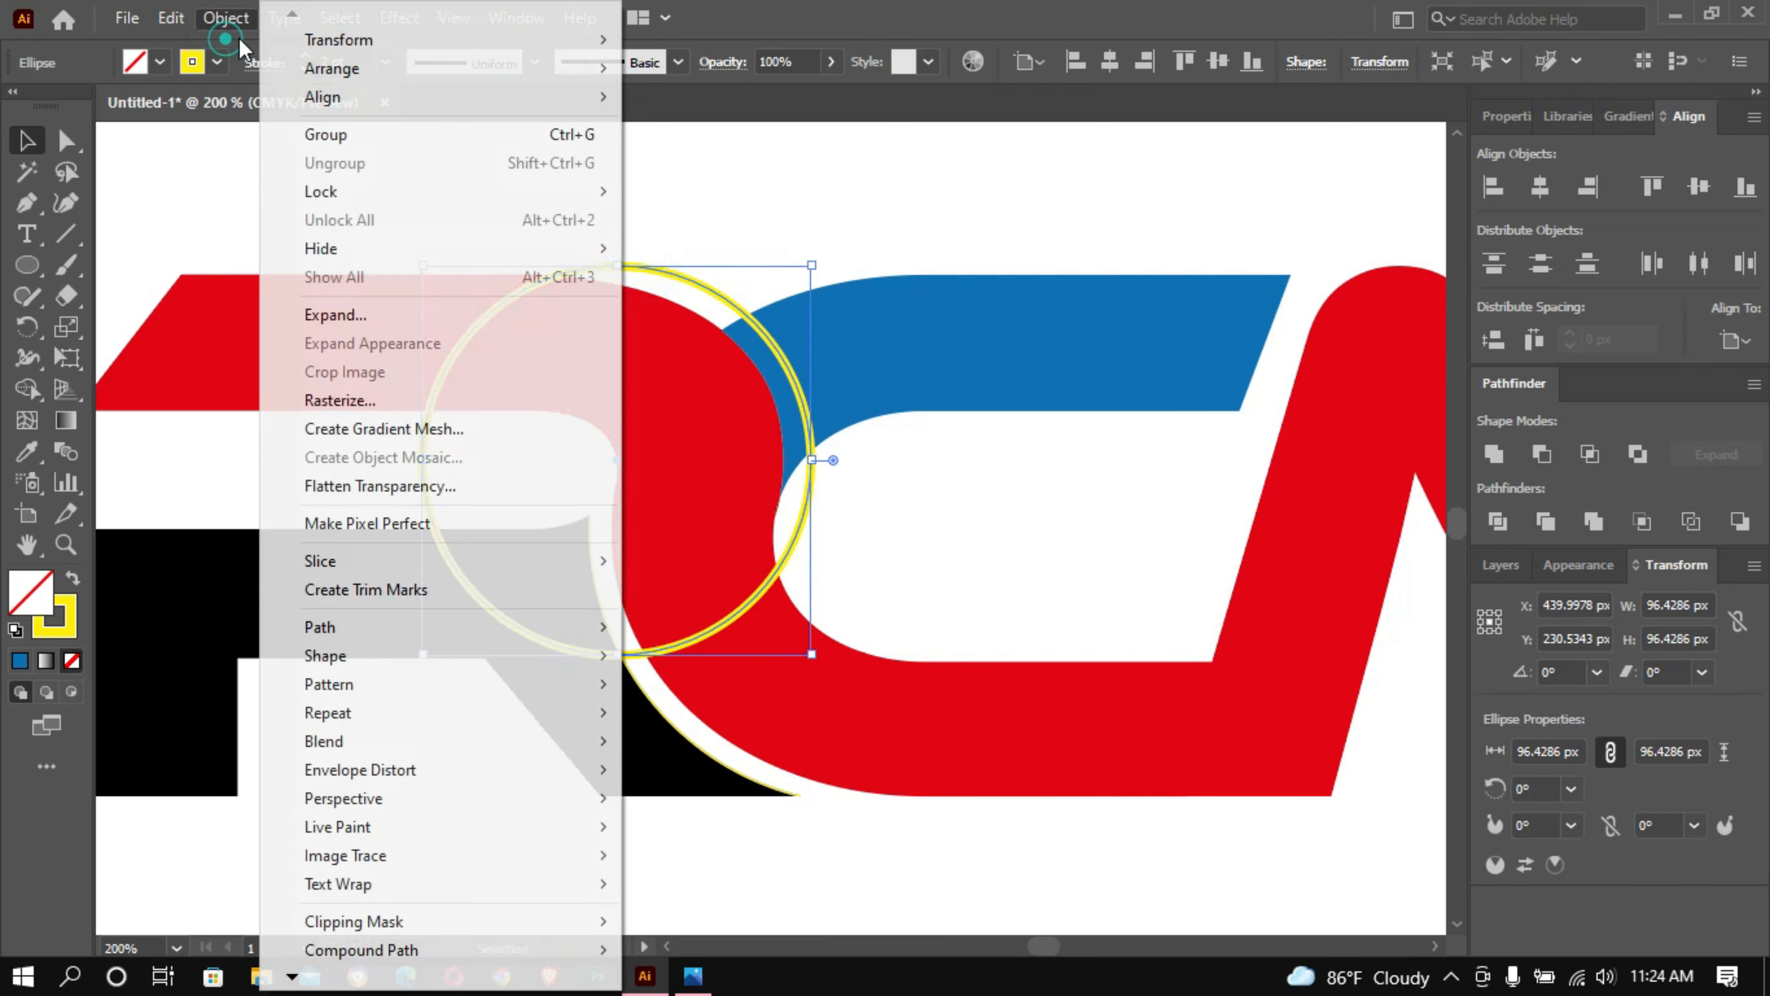
pyautogui.click(314, 317)
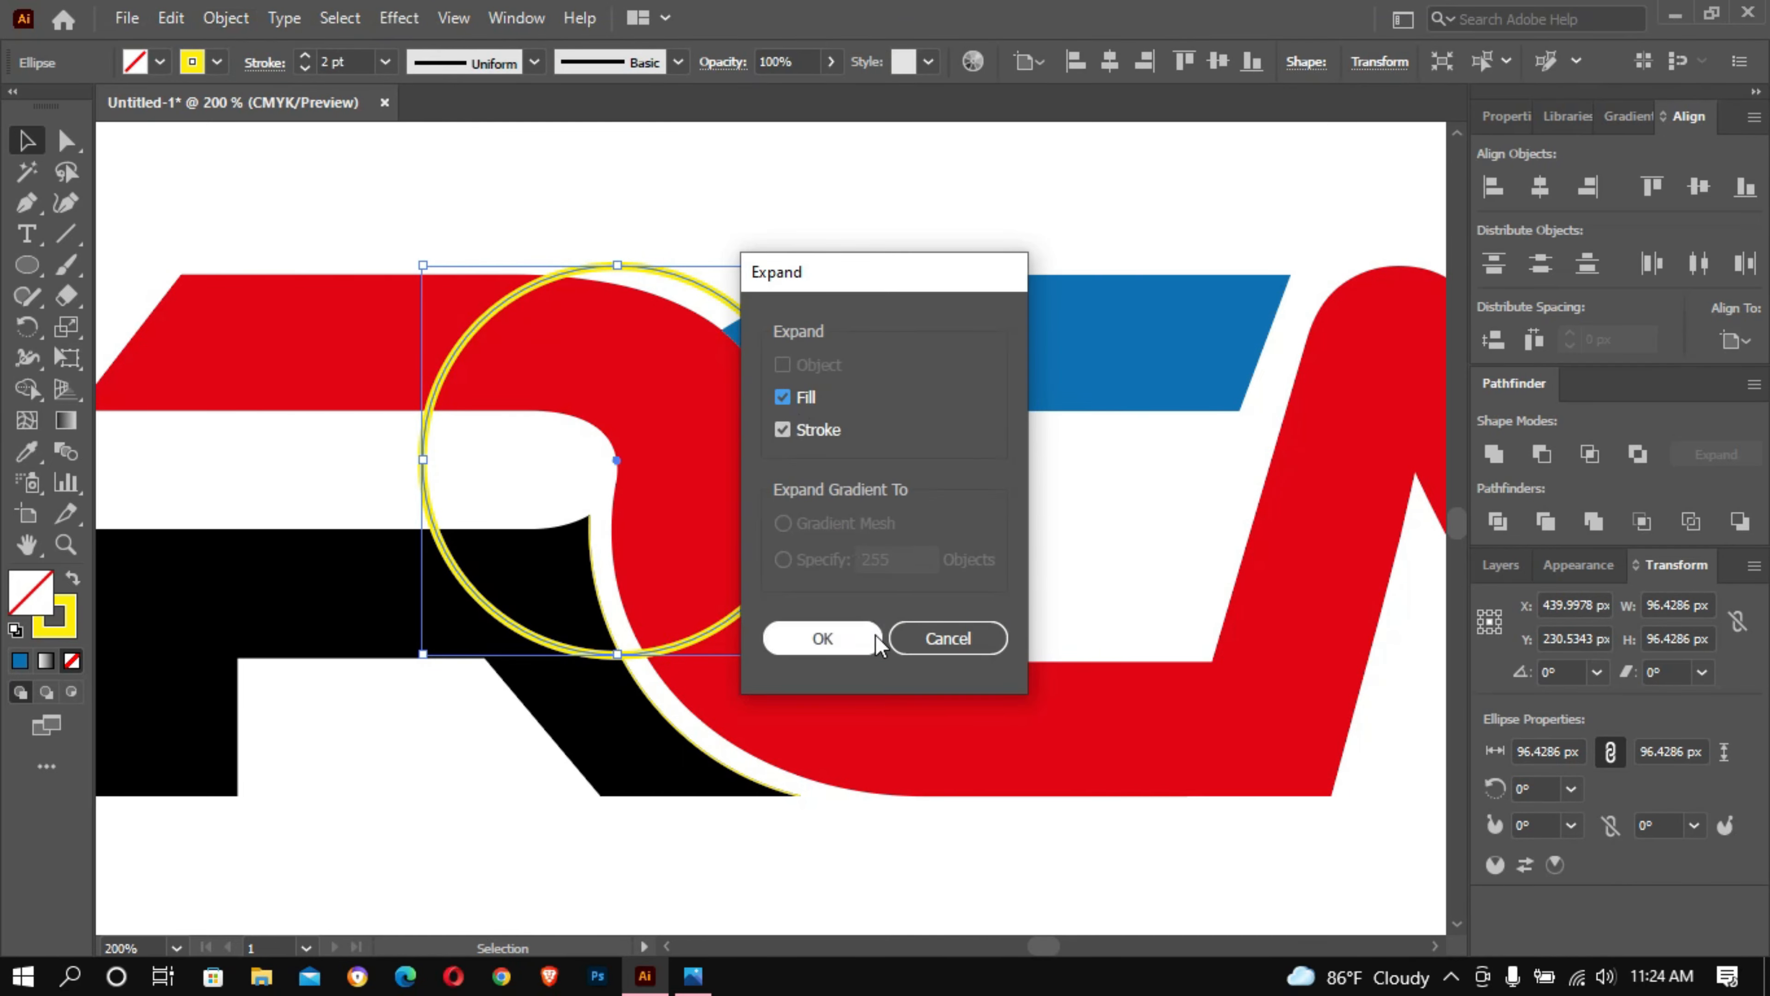
pyautogui.click(849, 642)
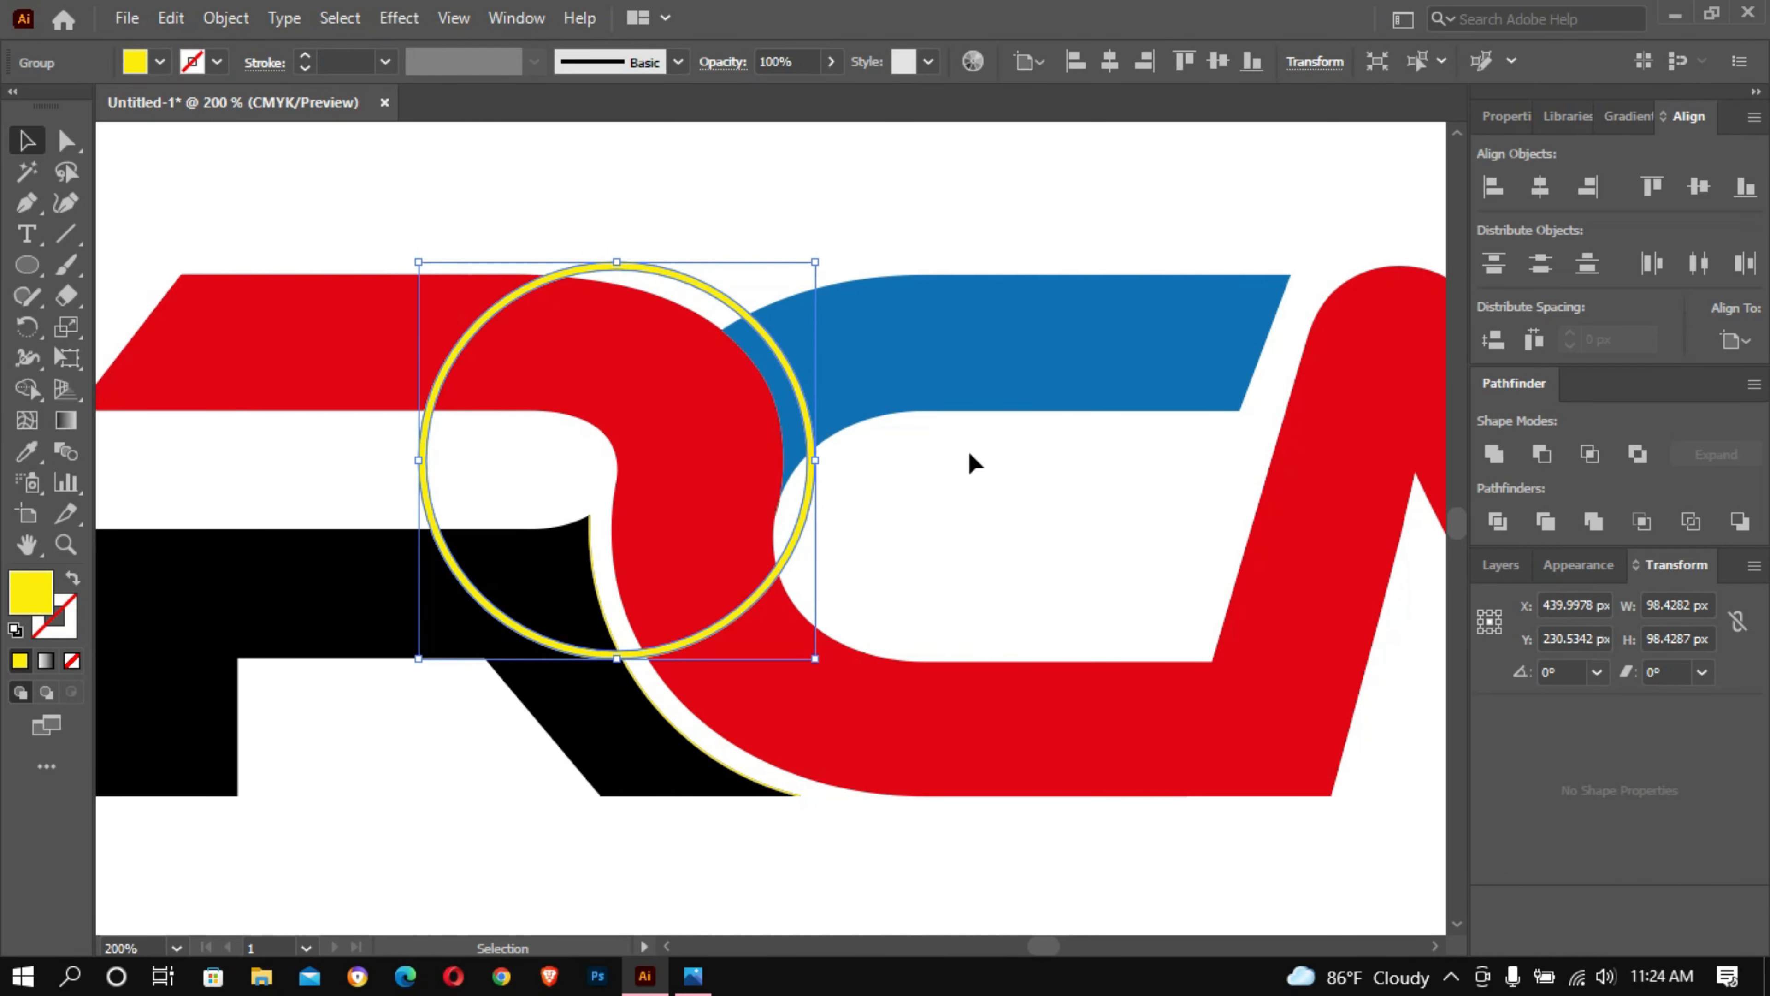
# - Select the circle, blue arm and red shape, and remove the part of the blue arm inside the circle with the Shape Builder
pyautogui.moveTo(888, 176); pyautogui.dragTo(726, 426)
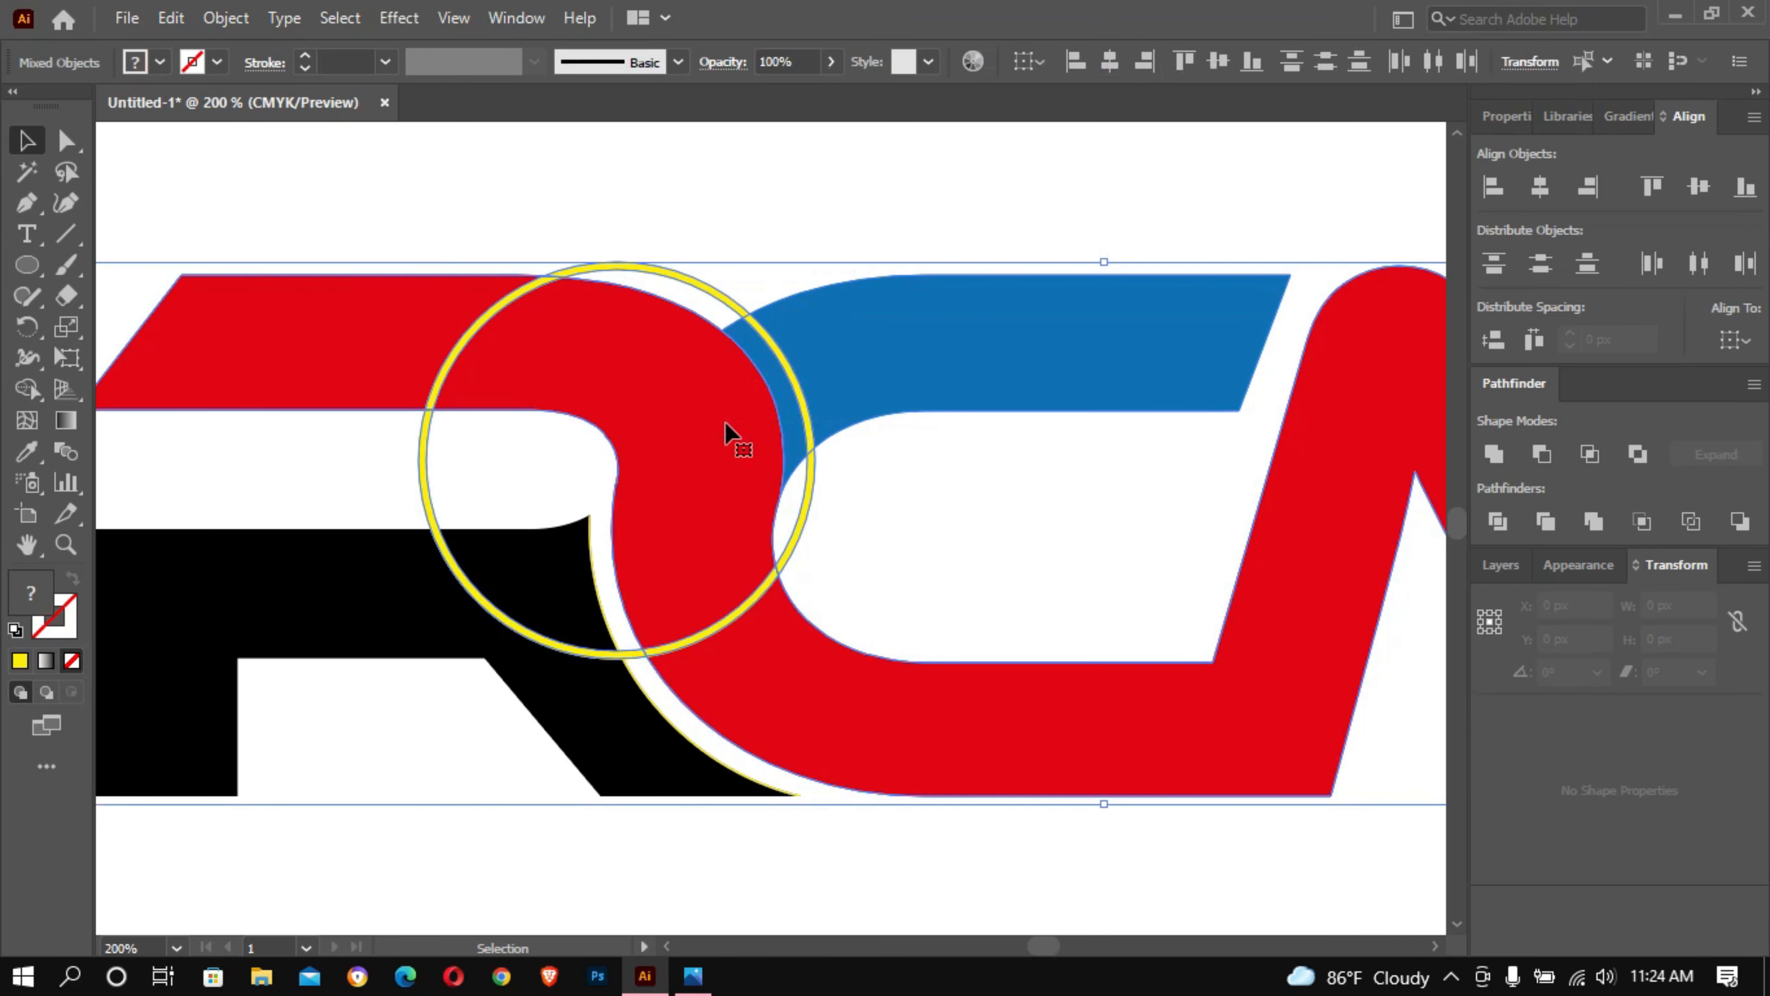
pyautogui.click(28, 389)
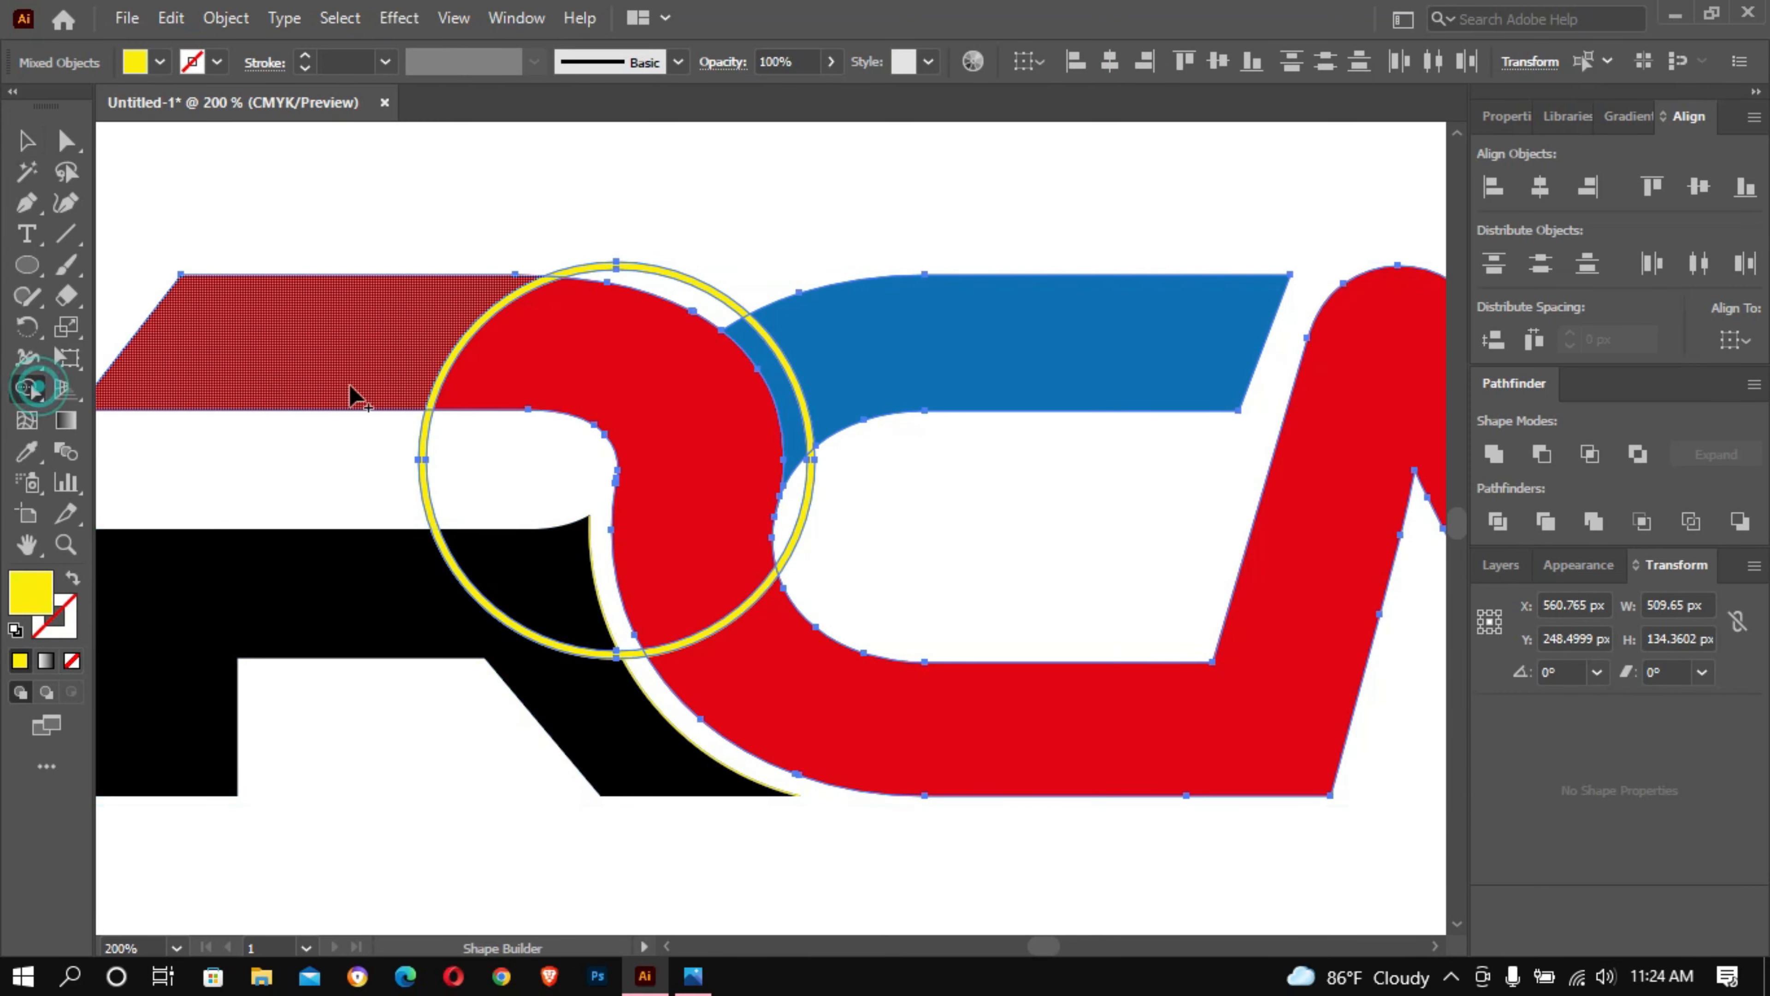
pyautogui.keyDown('alt'); pyautogui.click(745, 334); pyautogui.keyUp('alt')
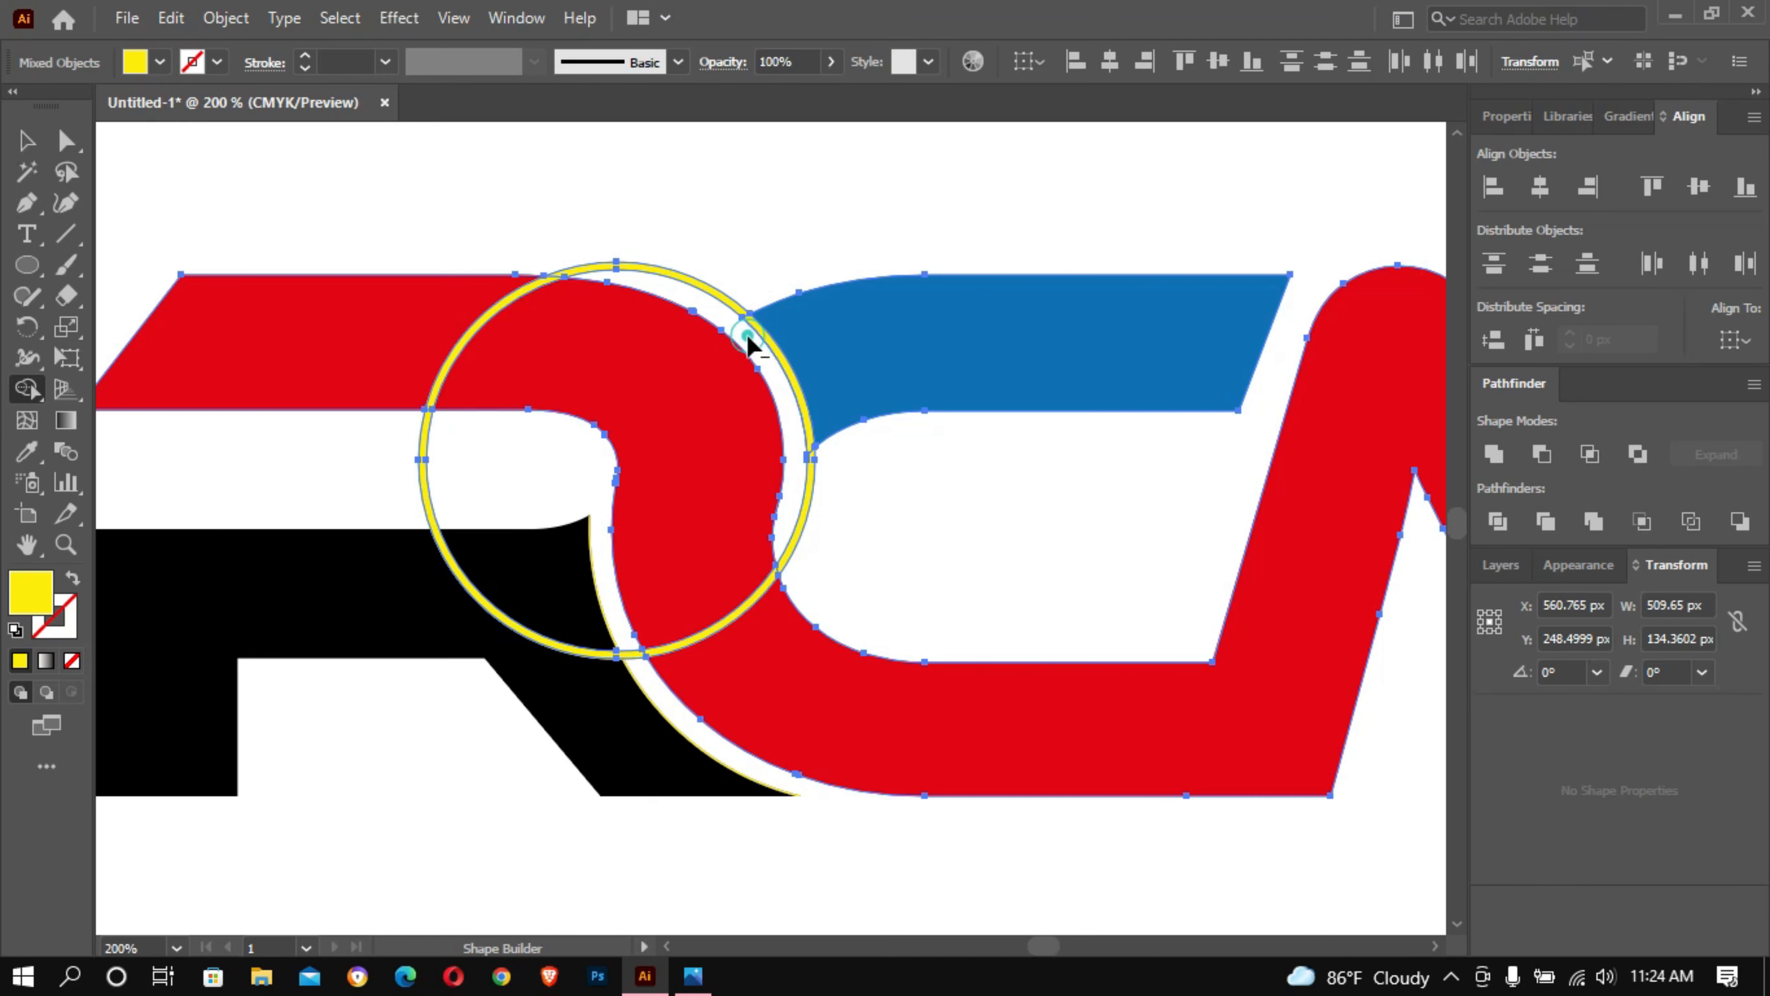
pyautogui.click(27, 142)
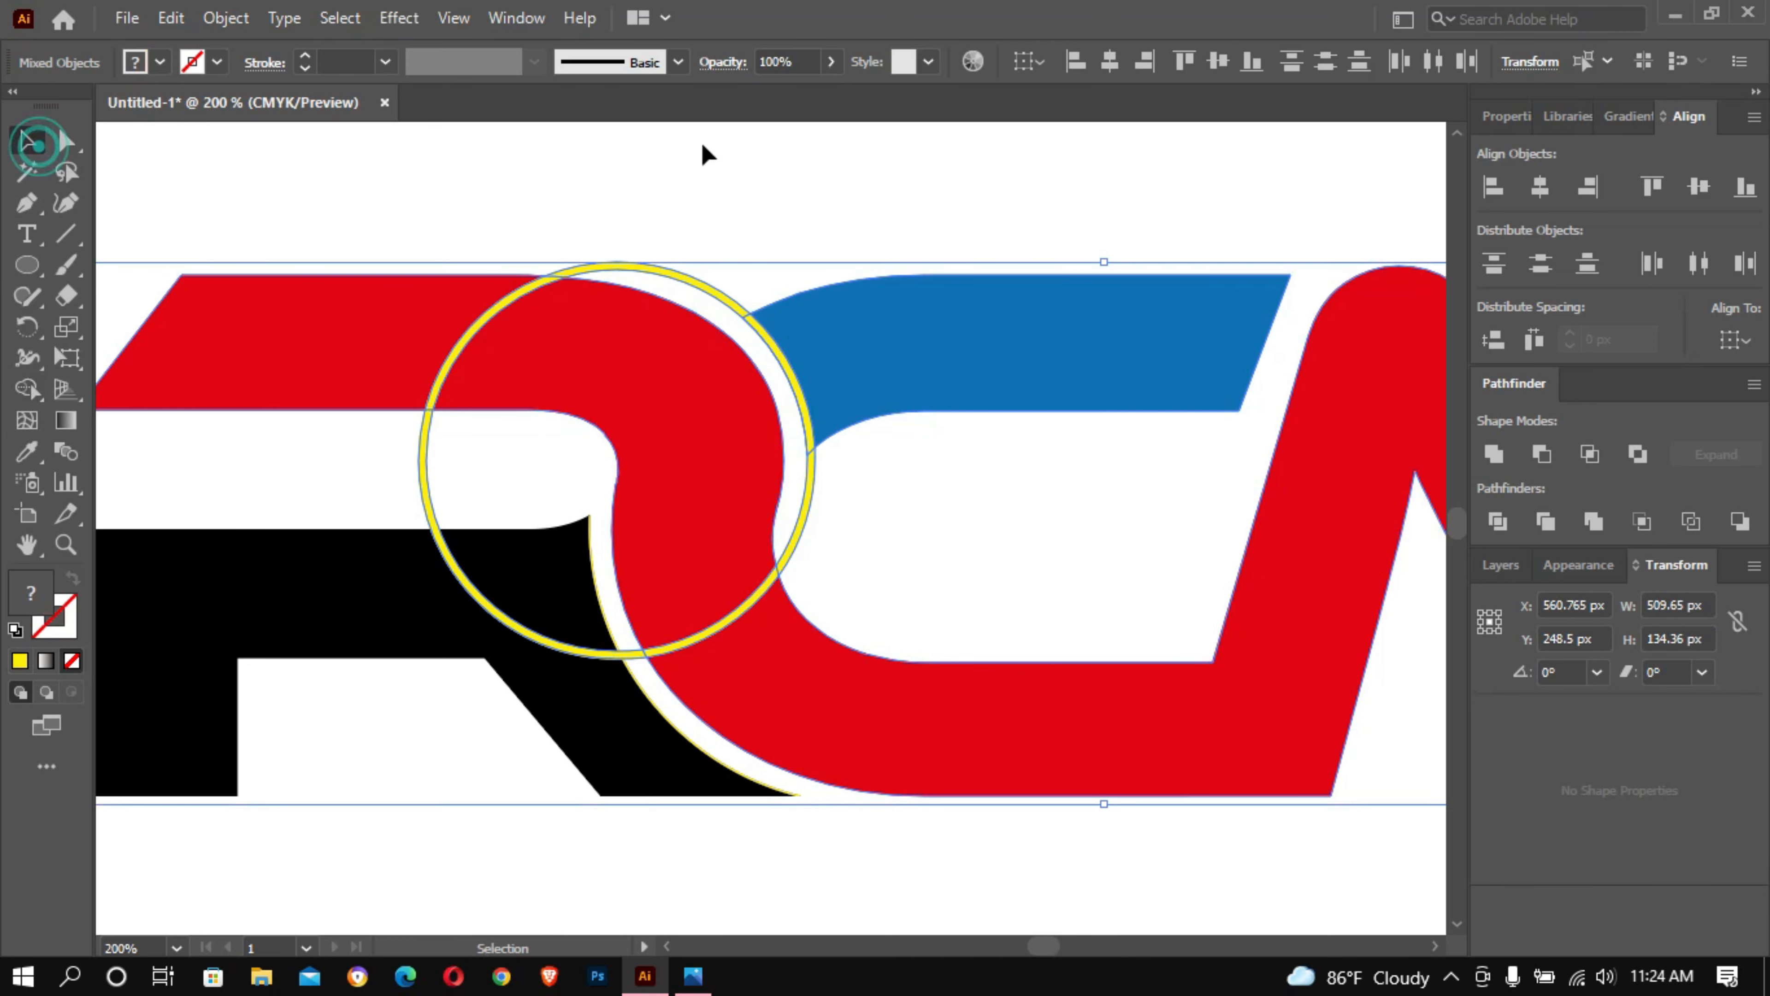
# - Delete the yellow guide circle around the R's rounded bend
pyautogui.click(789, 158)
pyautogui.click(707, 286)
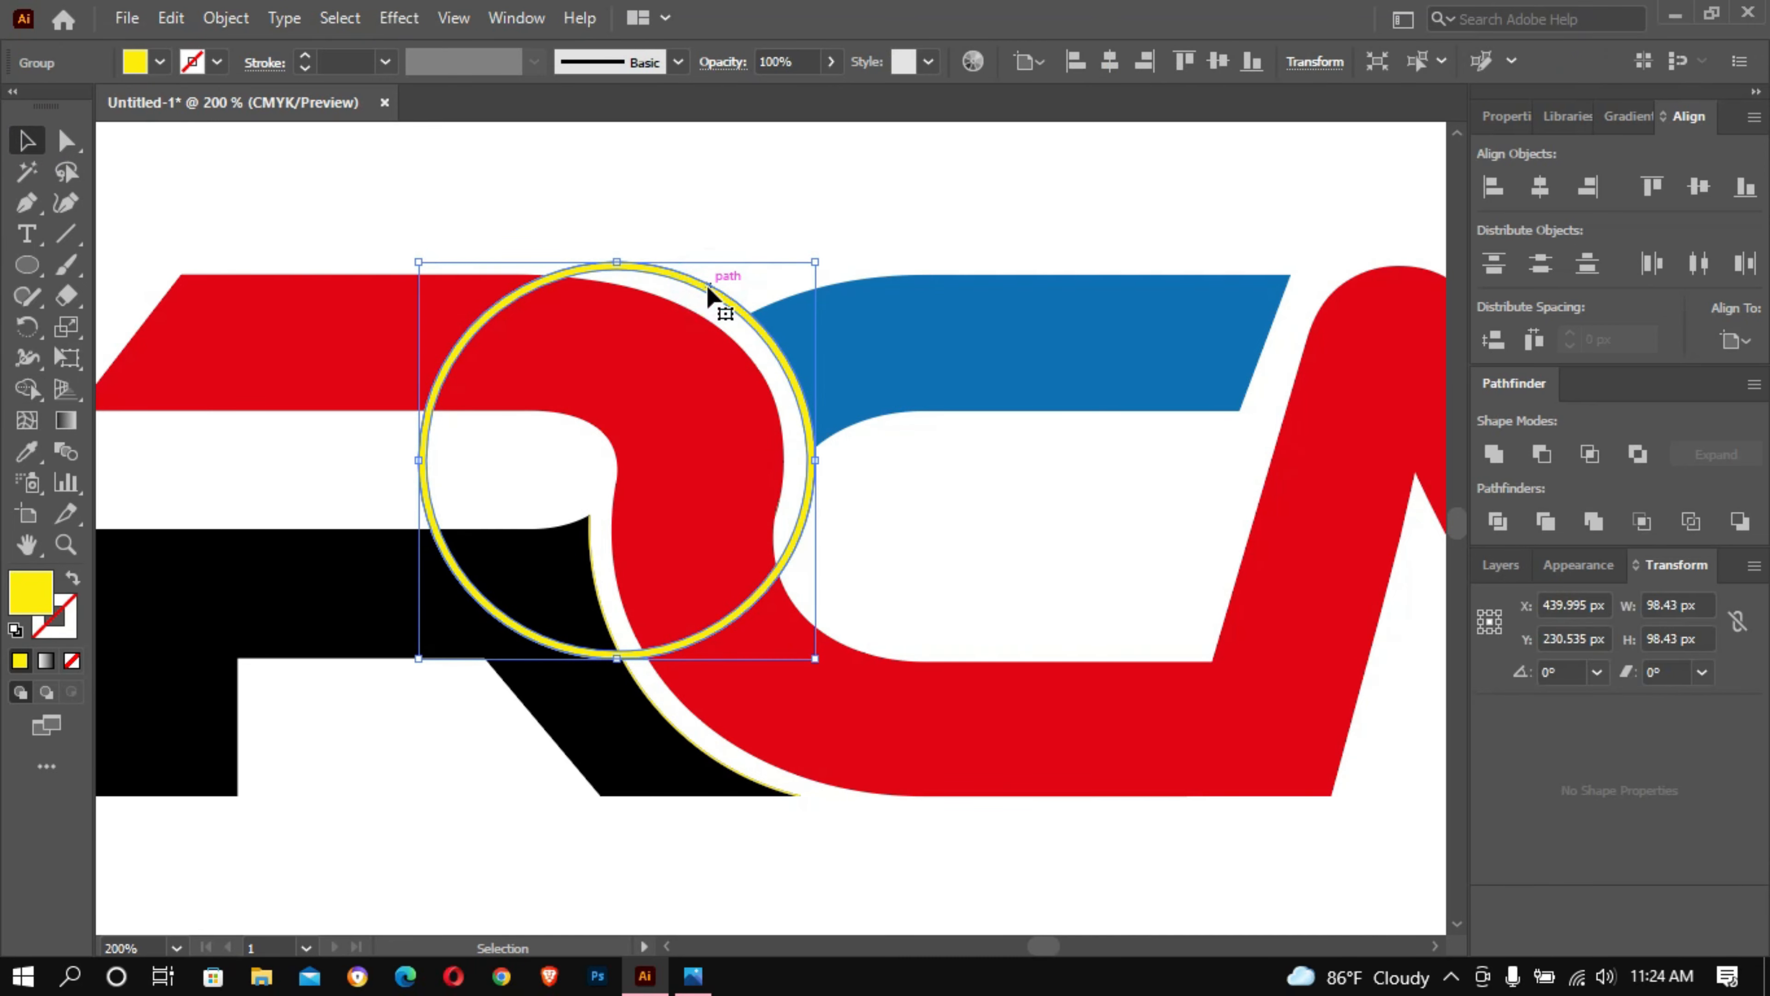
pyautogui.press('Delete')
pyautogui.press('a')
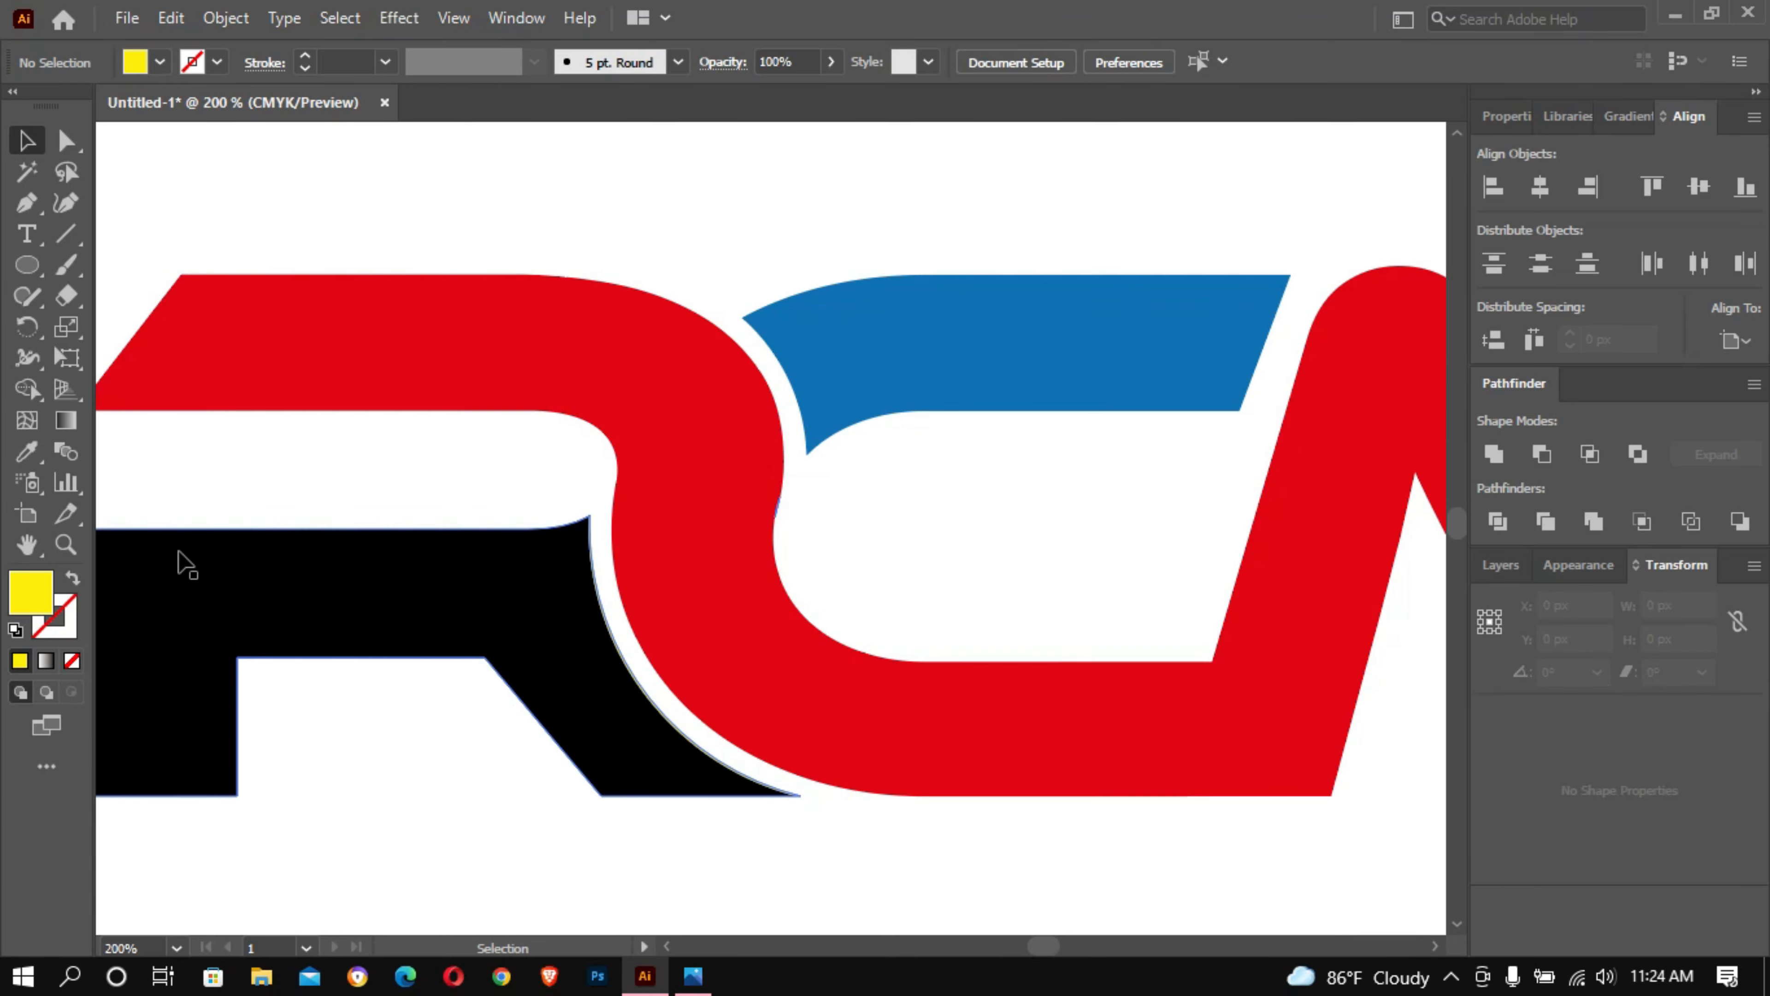
# - Delete the thin yellow sliver left along the curved edge of the black R leg
pyautogui.click(305, 631)
pyautogui.hotkey('ctrl', '+')
pyautogui.hotkey('ctrl', '+')
pyautogui.moveTo(376, 549); pyautogui.dragTo(518, 589)
pyautogui.hotkey('ctrl', '+')
pyautogui.moveTo(644, 466); pyautogui.dragTo(35, 482)
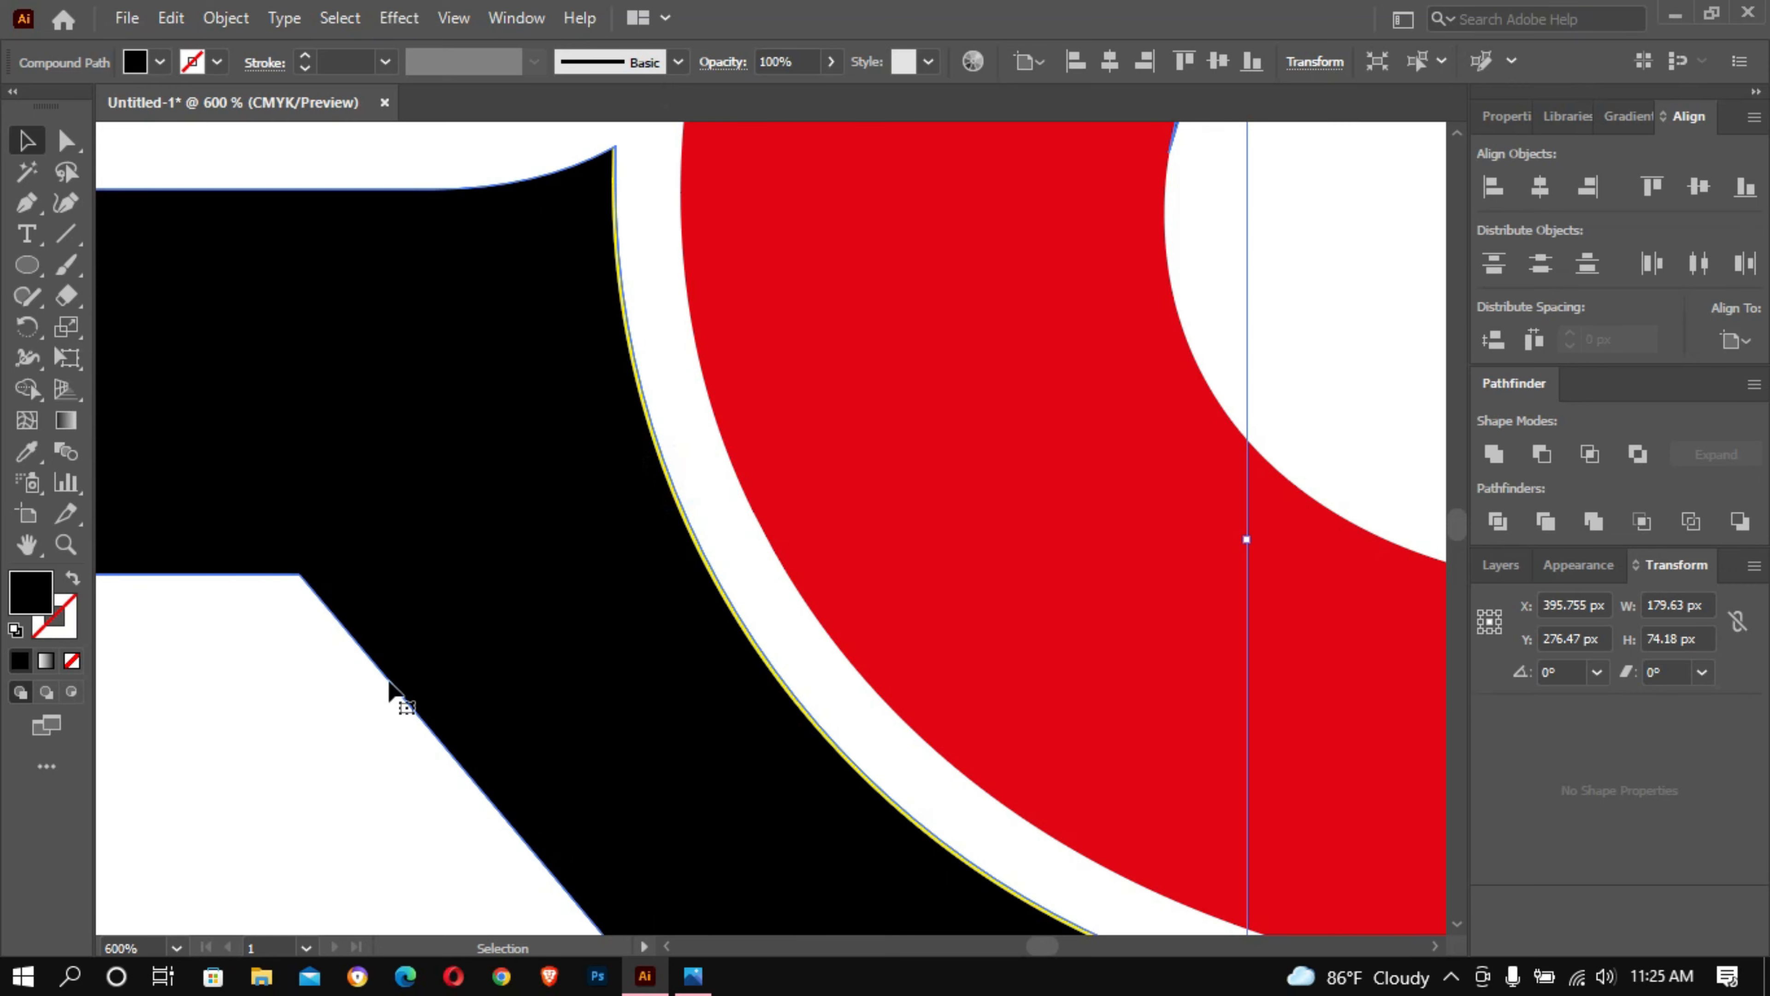
pyautogui.click(329, 743)
pyautogui.click(668, 465)
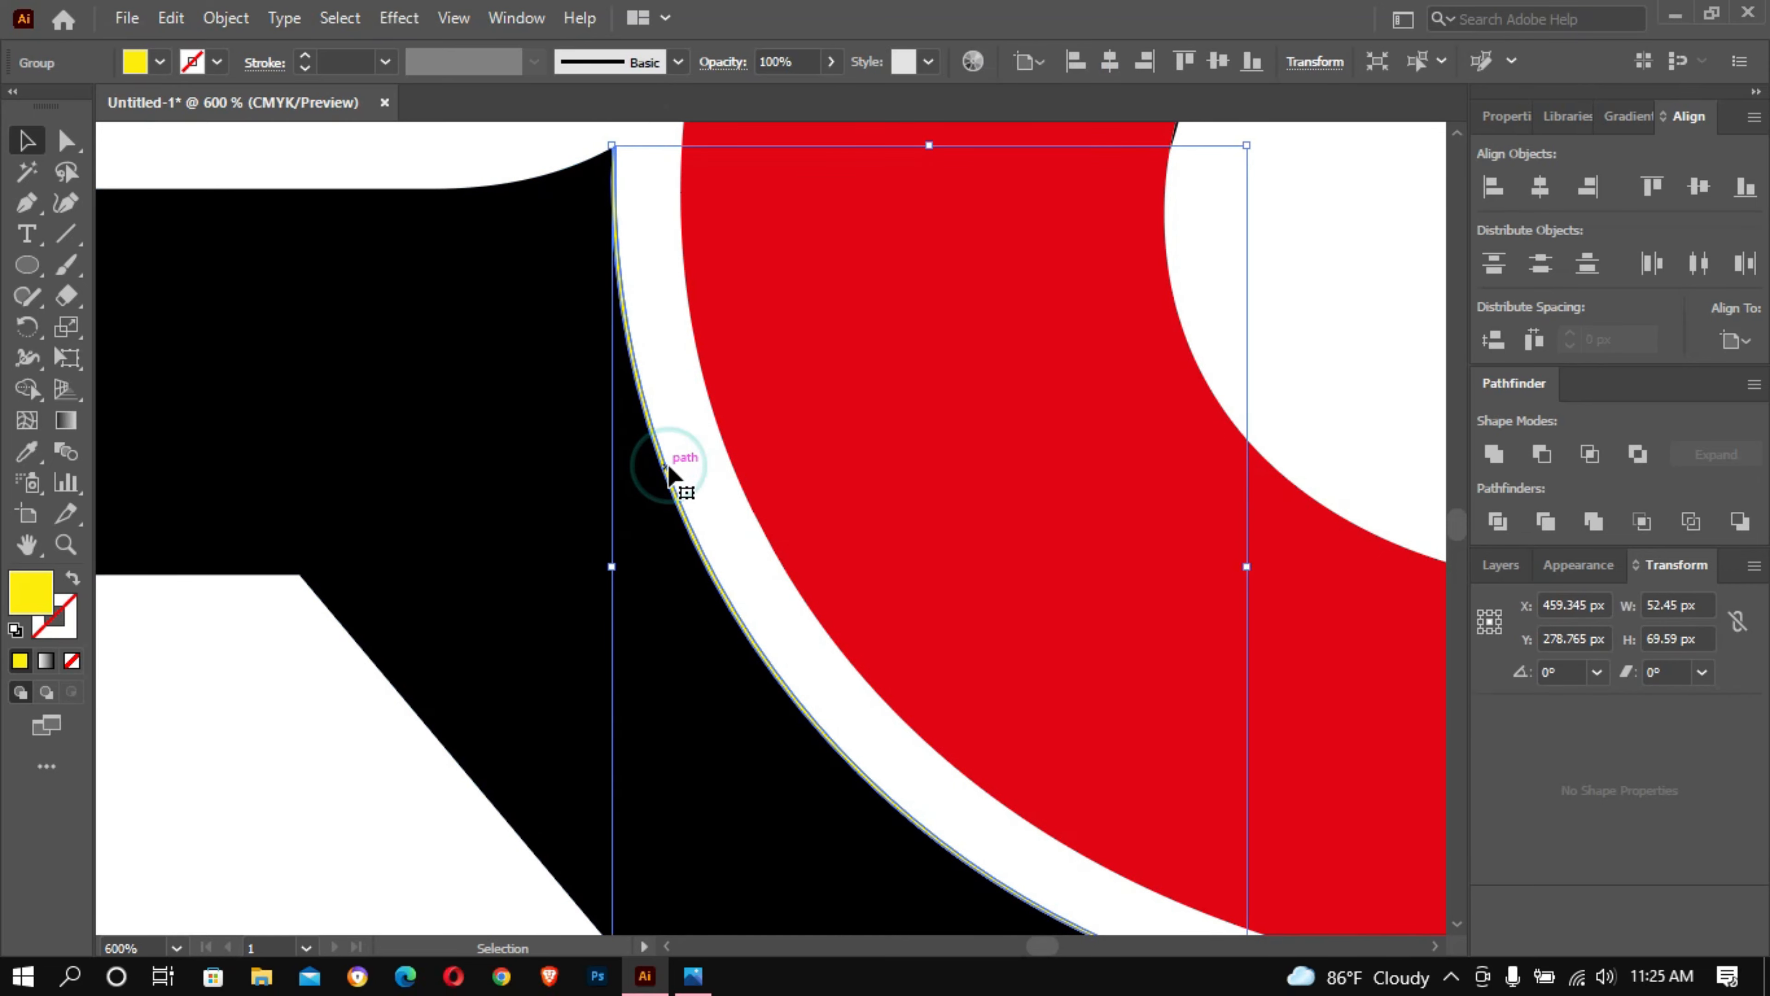
pyautogui.press('Delete')
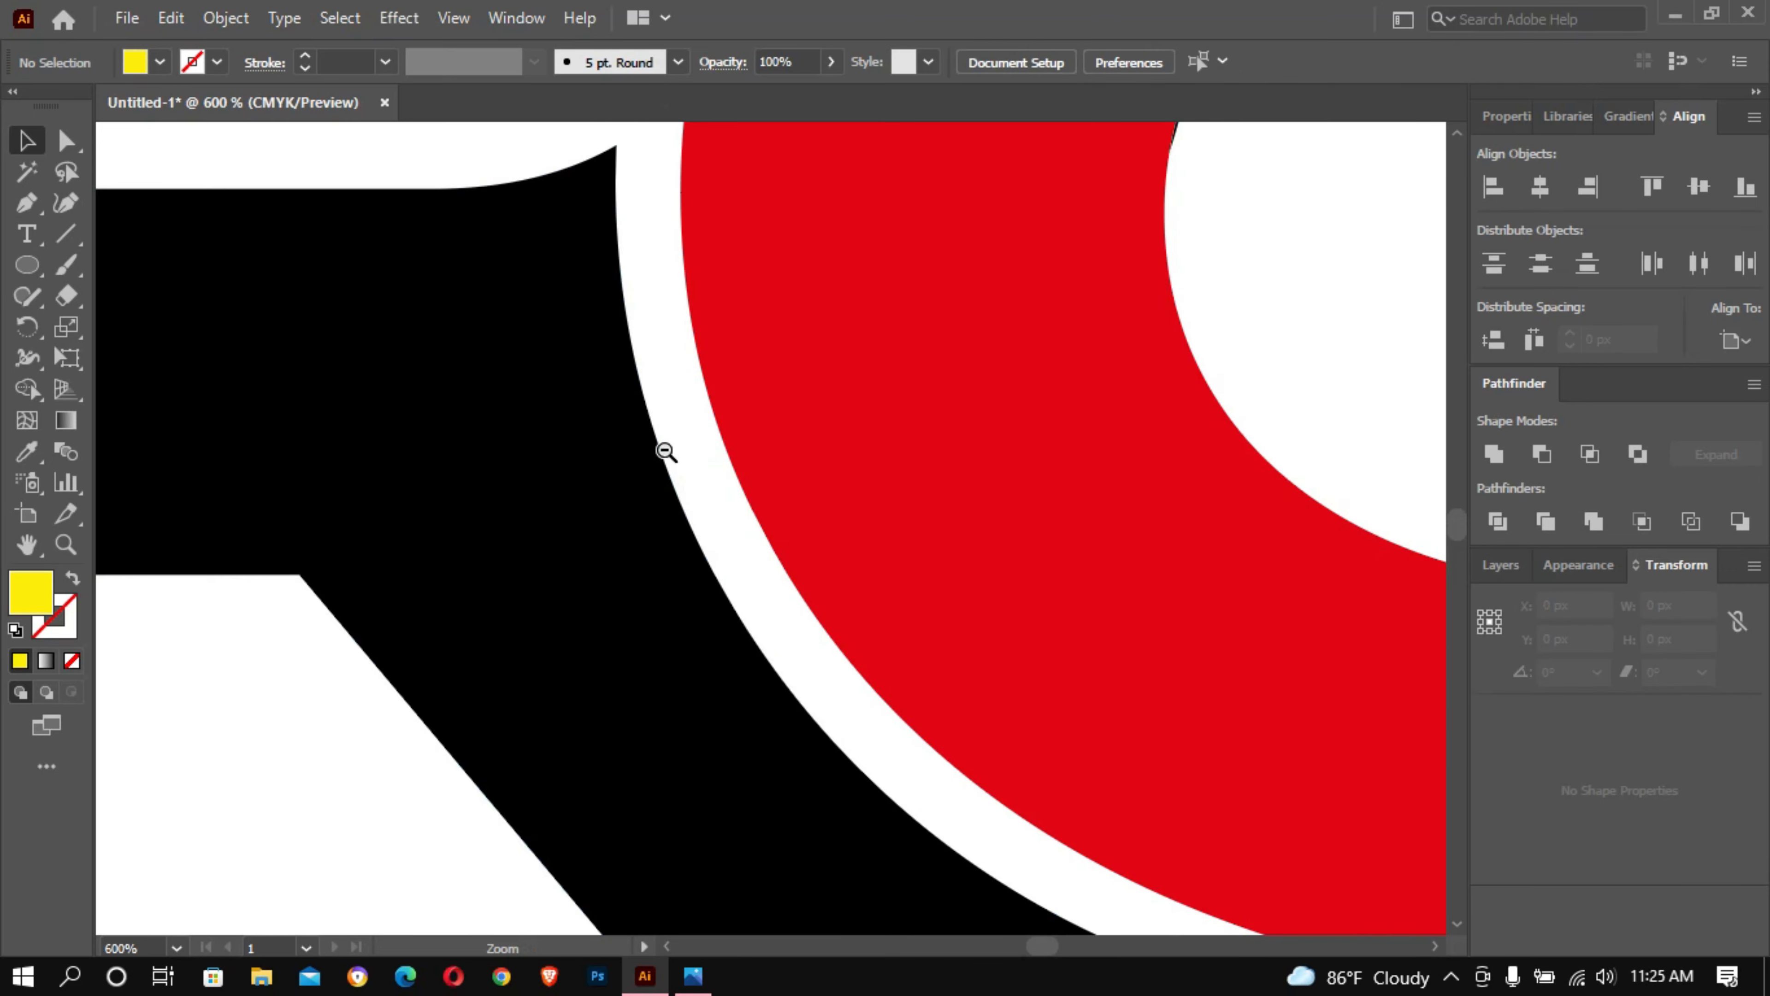
# - Recolour the continuous red letter shape with the dark blue sampled from the swatch square, and deselect it
pyautogui.keyDown('ctrl'); pyautogui.keyDown('alt'); pyautogui.click(664, 445); pyautogui.keyUp('alt'); pyautogui.keyUp('ctrl')
pyautogui.keyDown('ctrl'); pyautogui.keyDown('alt'); pyautogui.click(664, 445); pyautogui.keyUp('alt'); pyautogui.keyUp('ctrl')
pyautogui.keyDown('ctrl'); pyautogui.keyDown('alt'); pyautogui.click(664, 445); pyautogui.keyUp('alt'); pyautogui.keyUp('ctrl')
pyautogui.moveTo(780, 393); pyautogui.dragTo(600, 349)
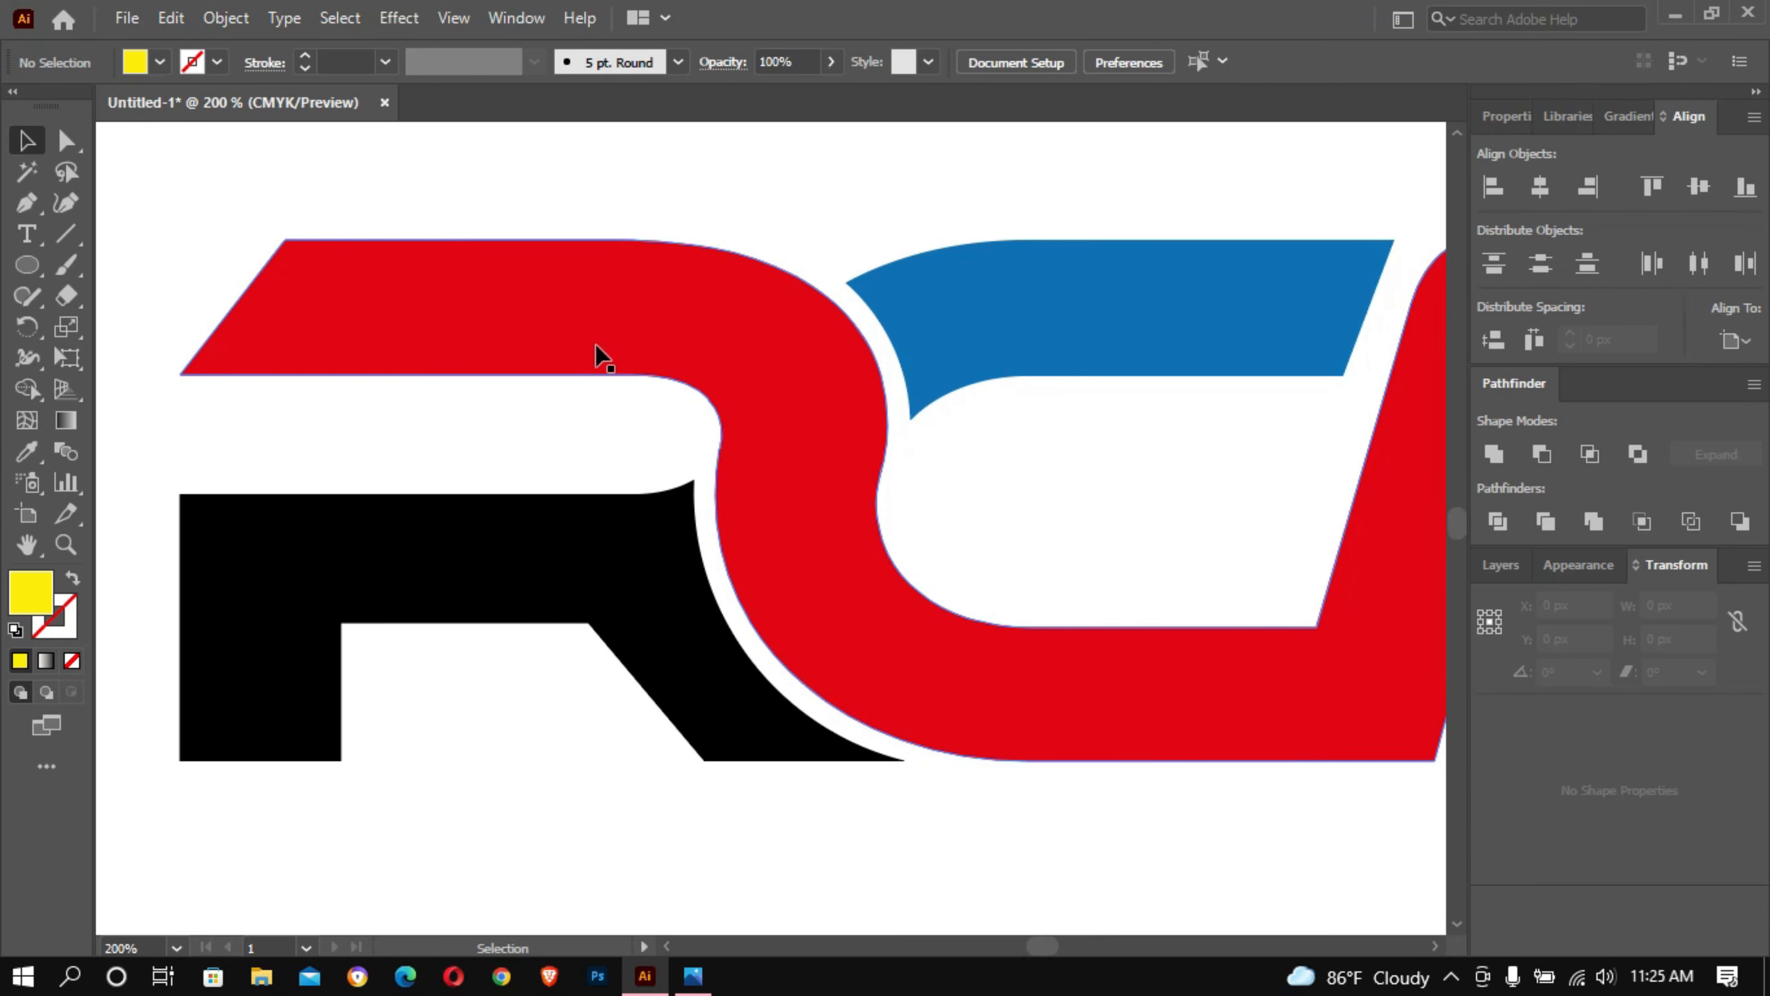
pyautogui.keyDown('ctrl'); pyautogui.keyDown('alt'); pyautogui.click(894, 285); pyautogui.keyUp('alt'); pyautogui.keyUp('ctrl')
pyautogui.moveTo(942, 460); pyautogui.dragTo(798, 245)
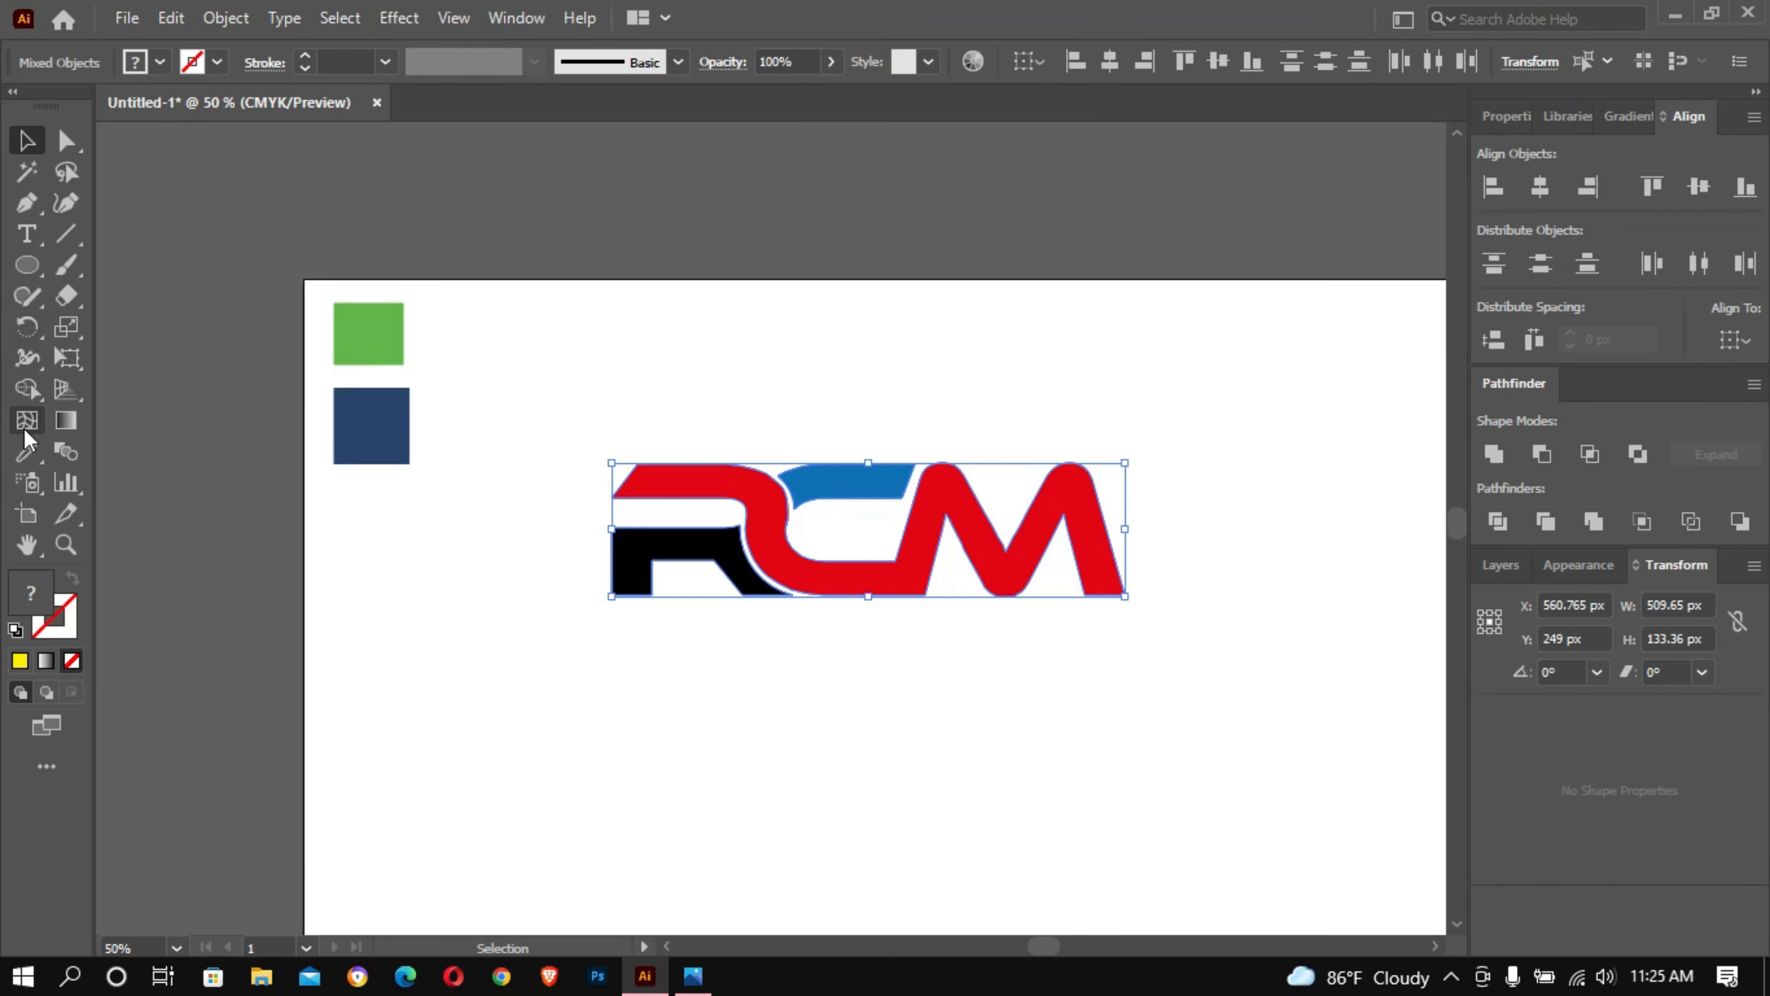
pyautogui.click(28, 452)
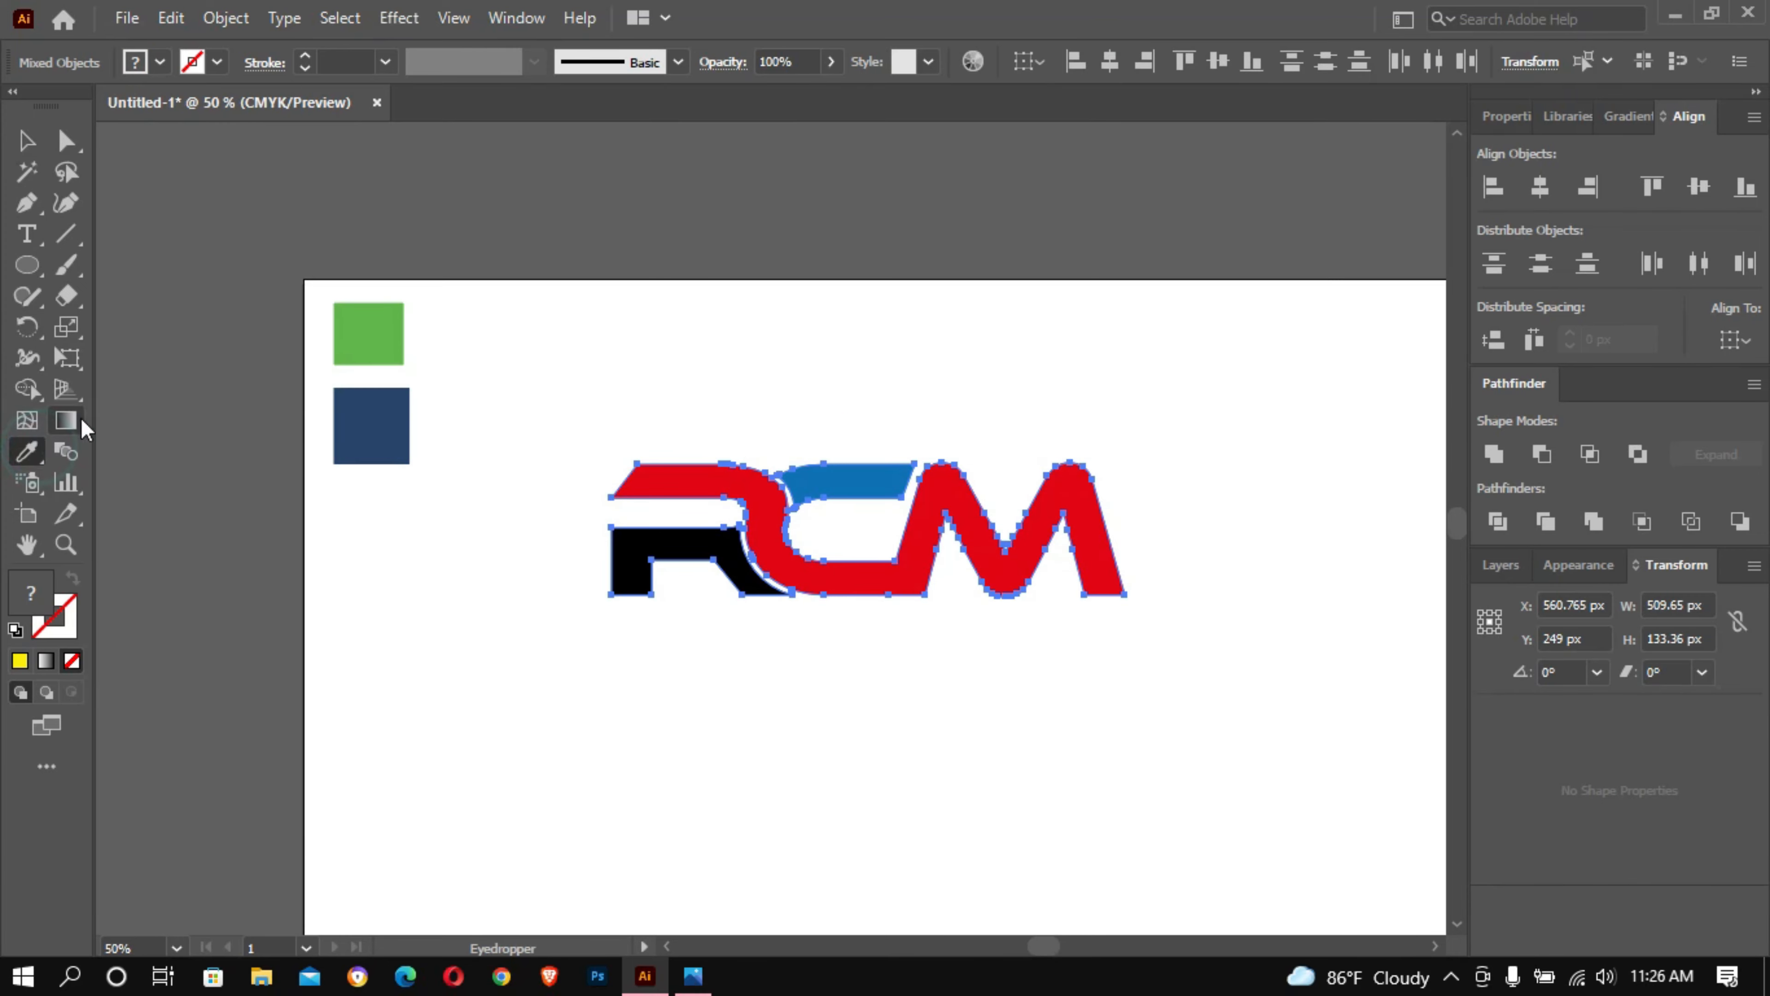
pyautogui.click(27, 141)
pyautogui.click(667, 388)
pyautogui.click(678, 479)
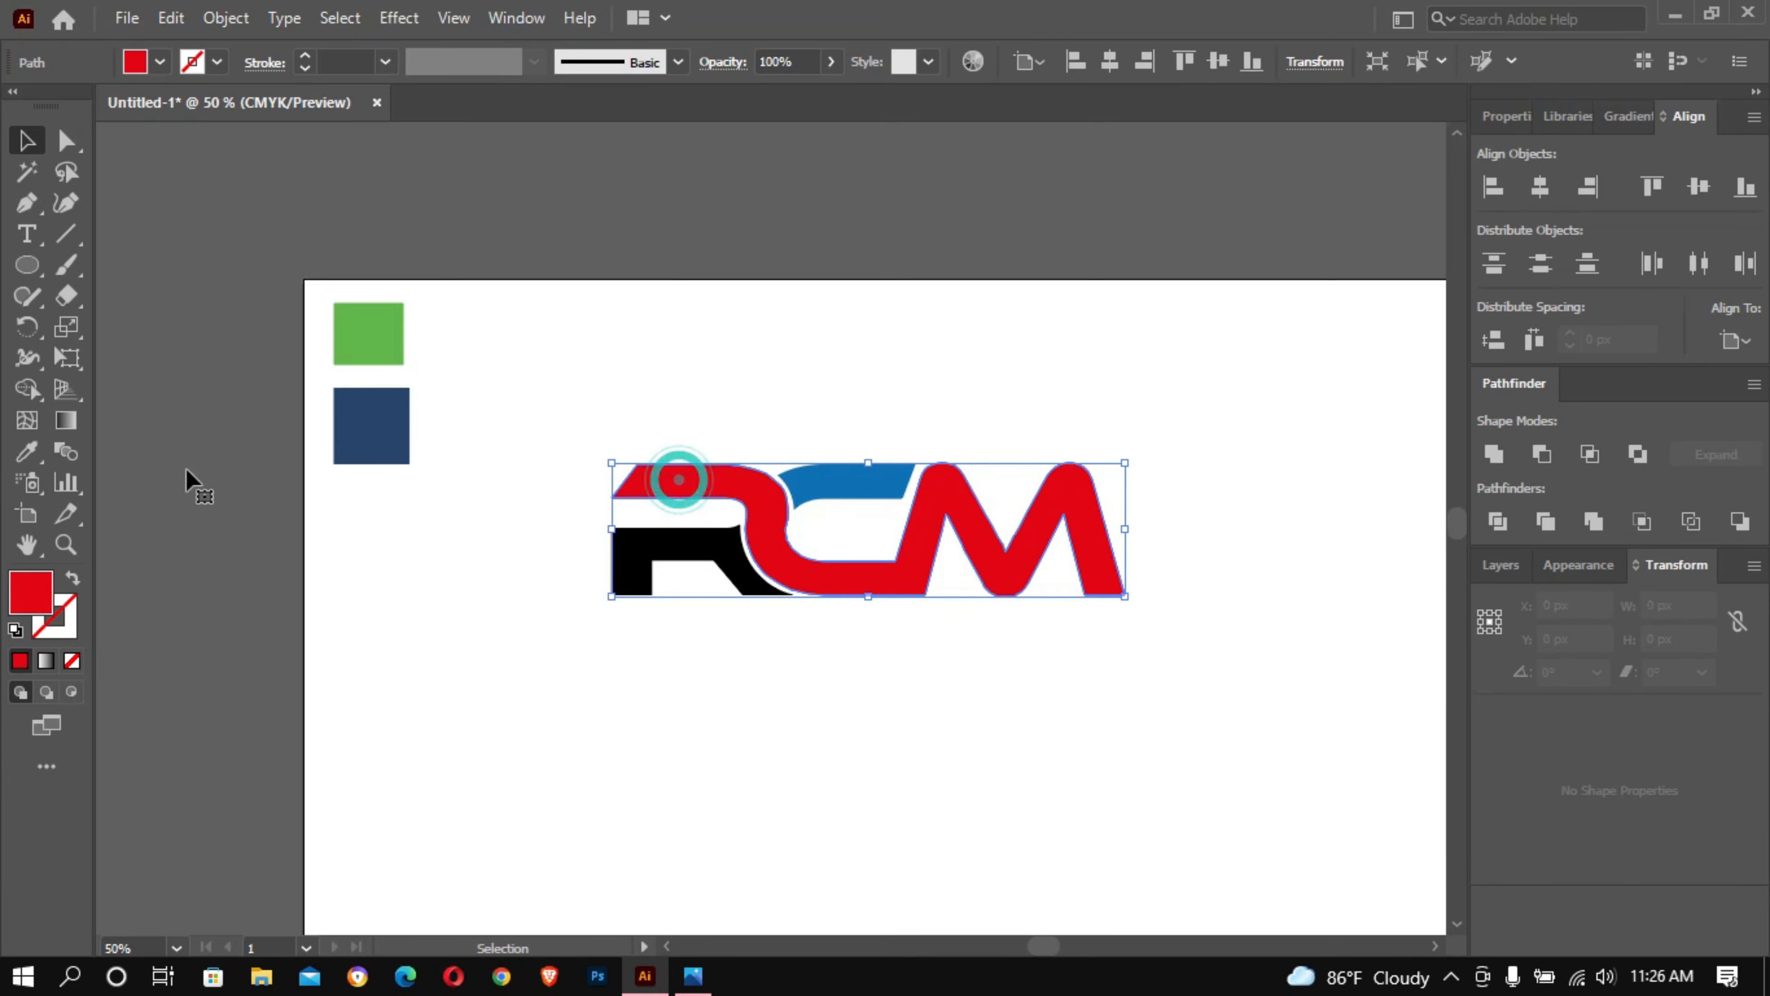
pyautogui.click(27, 452)
pyautogui.click(384, 428)
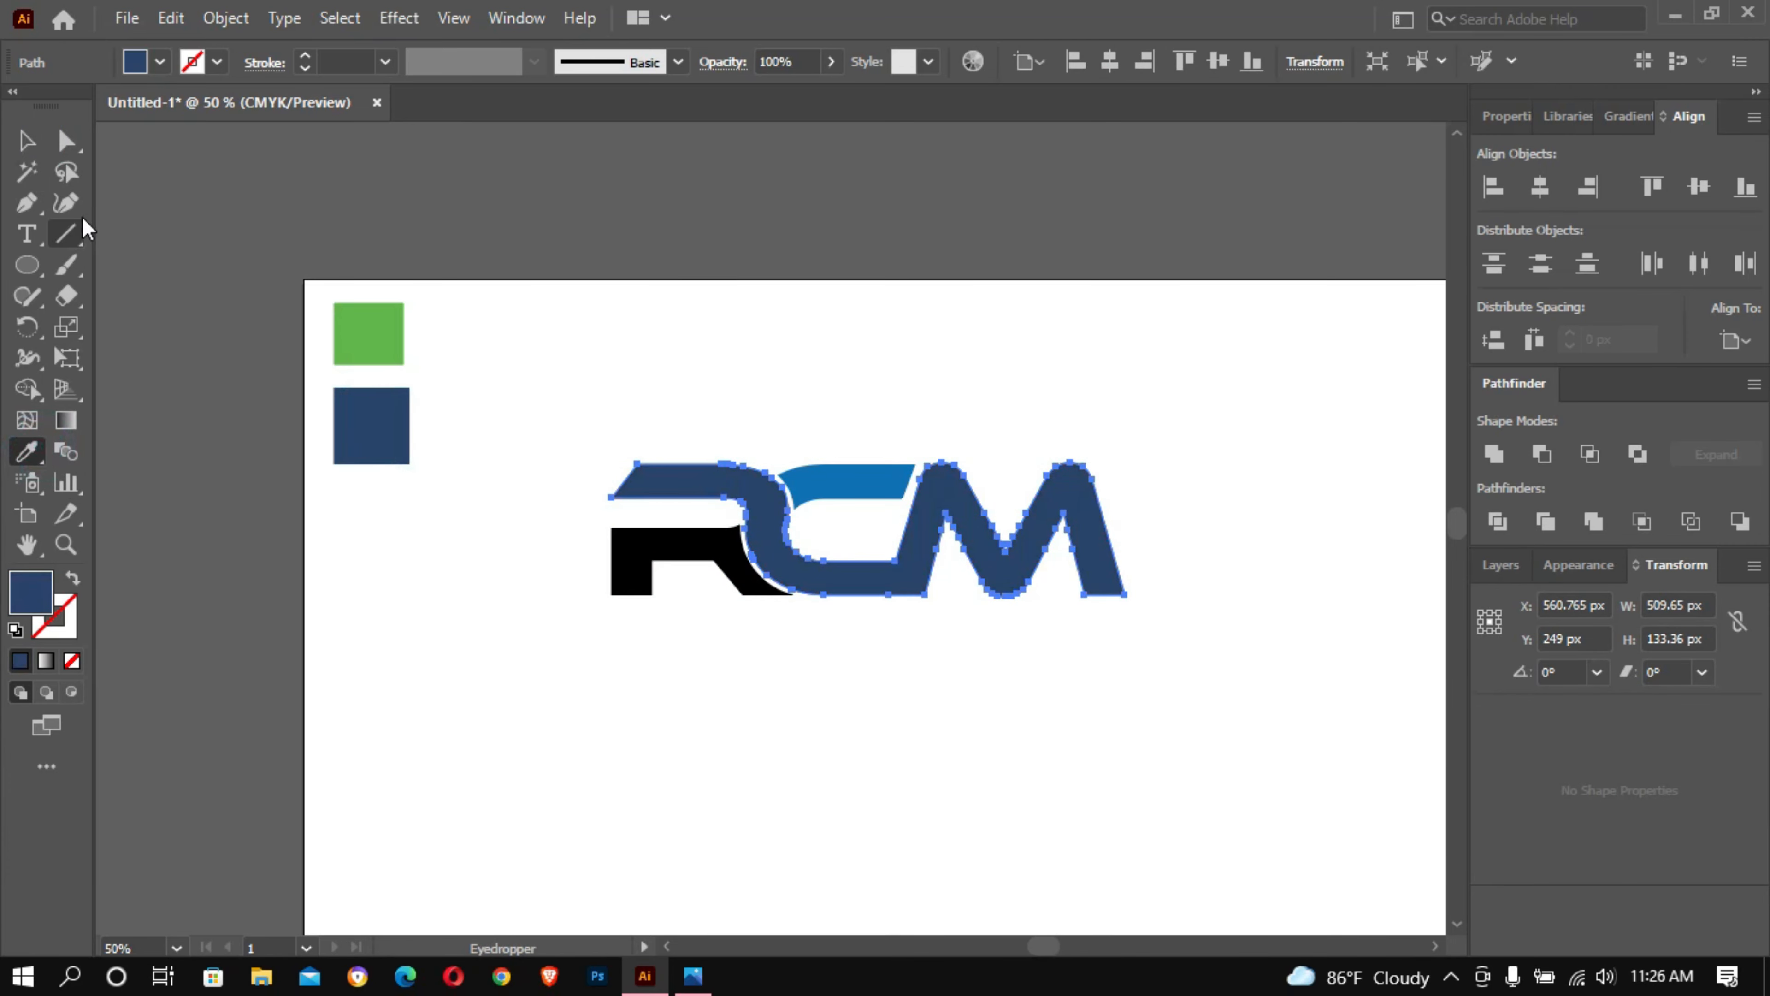
pyautogui.click(26, 141)
pyautogui.click(627, 353)
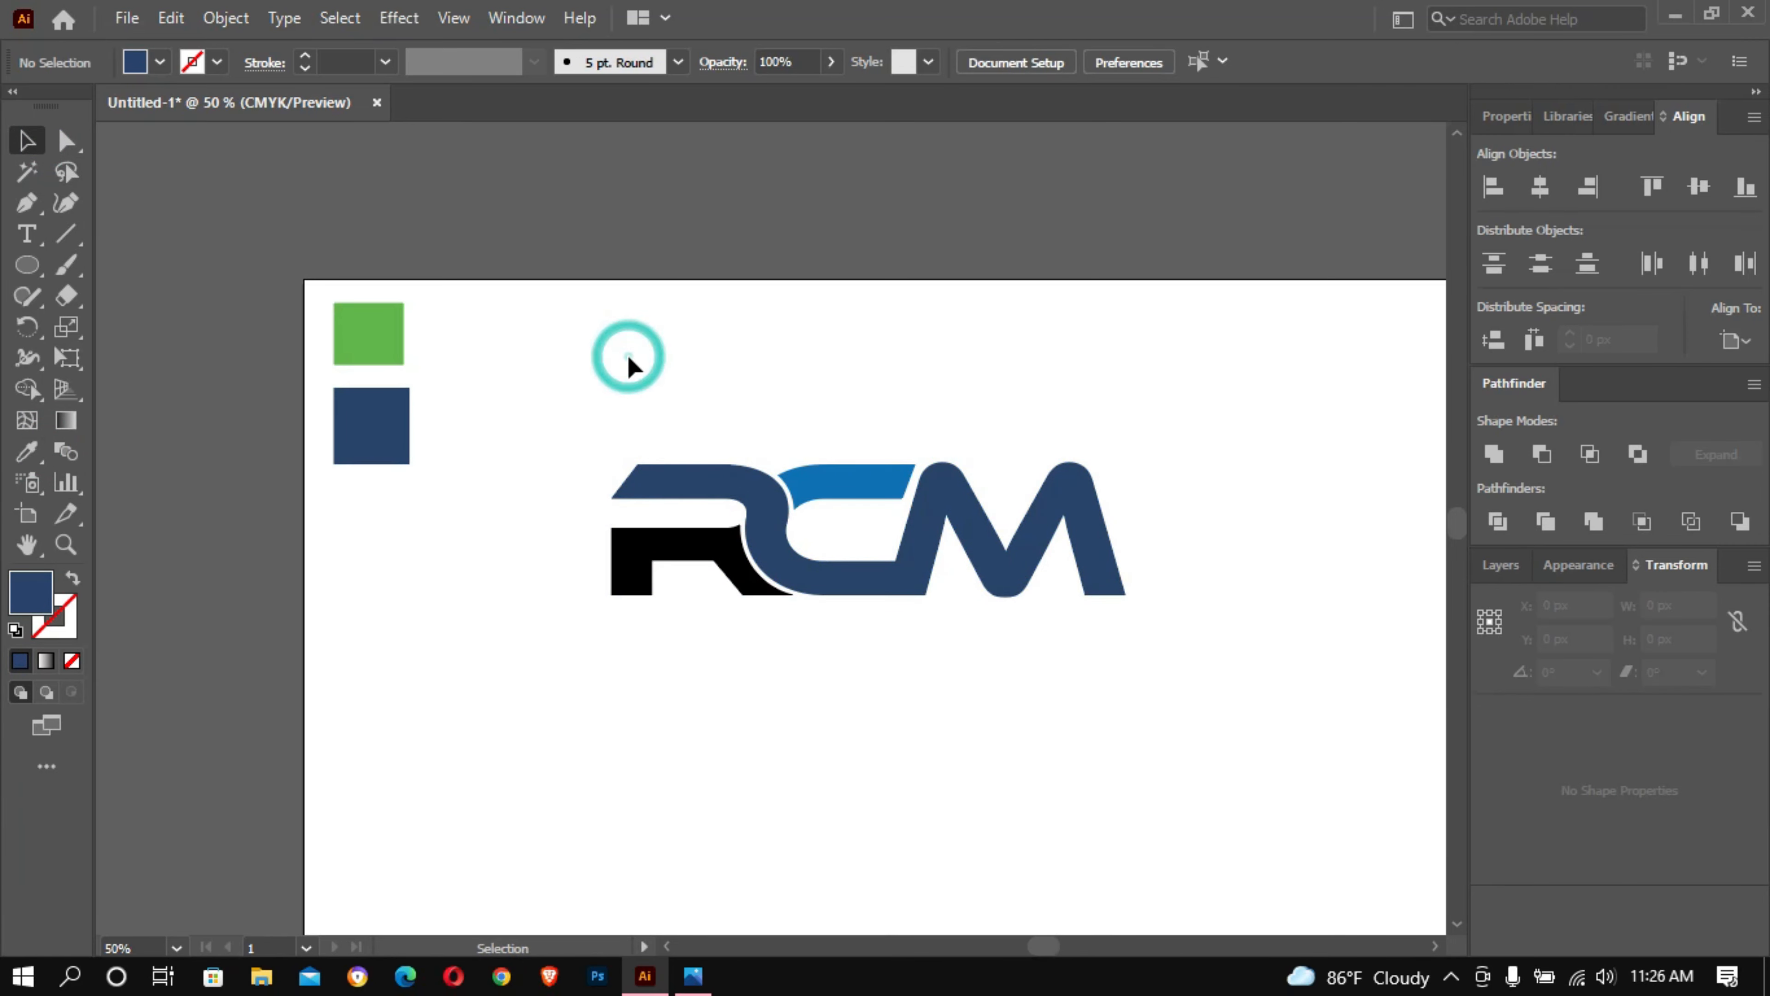
# - Recolour the black lower part of the R with the green sampled from the swatch square, and deselect it
pyautogui.click(674, 551)
pyautogui.click(28, 450)
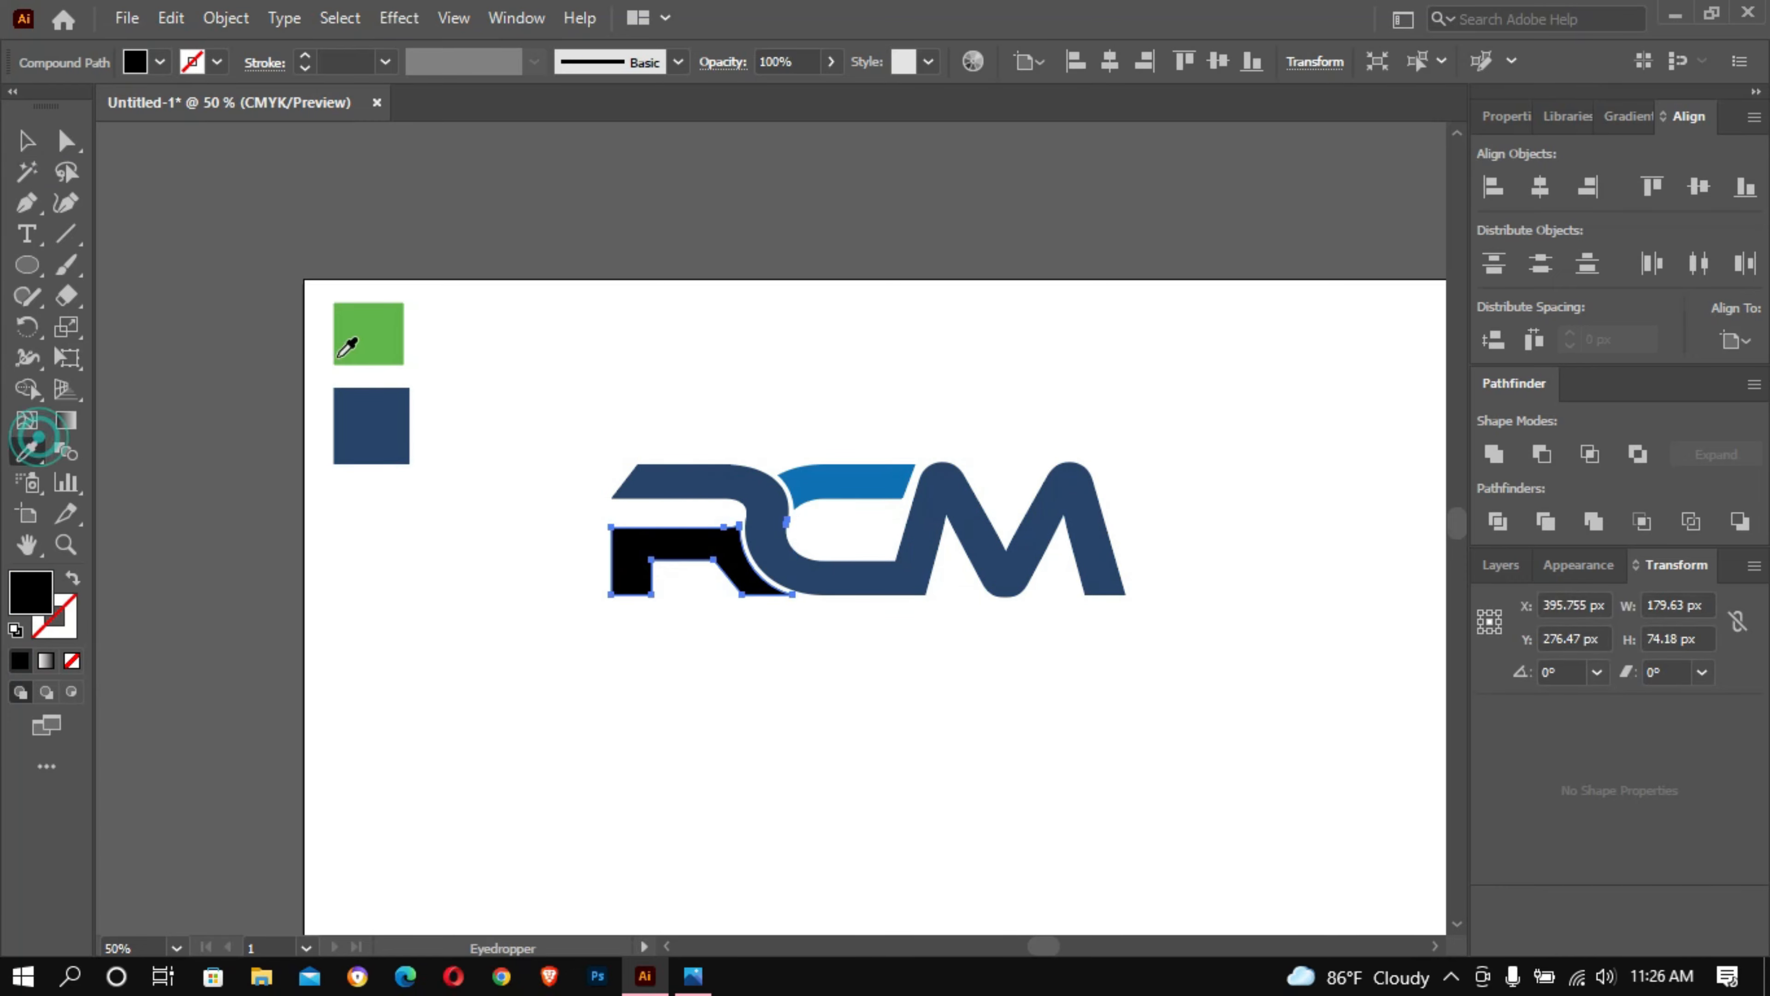
pyautogui.click(383, 334)
pyautogui.click(26, 141)
pyautogui.click(529, 303)
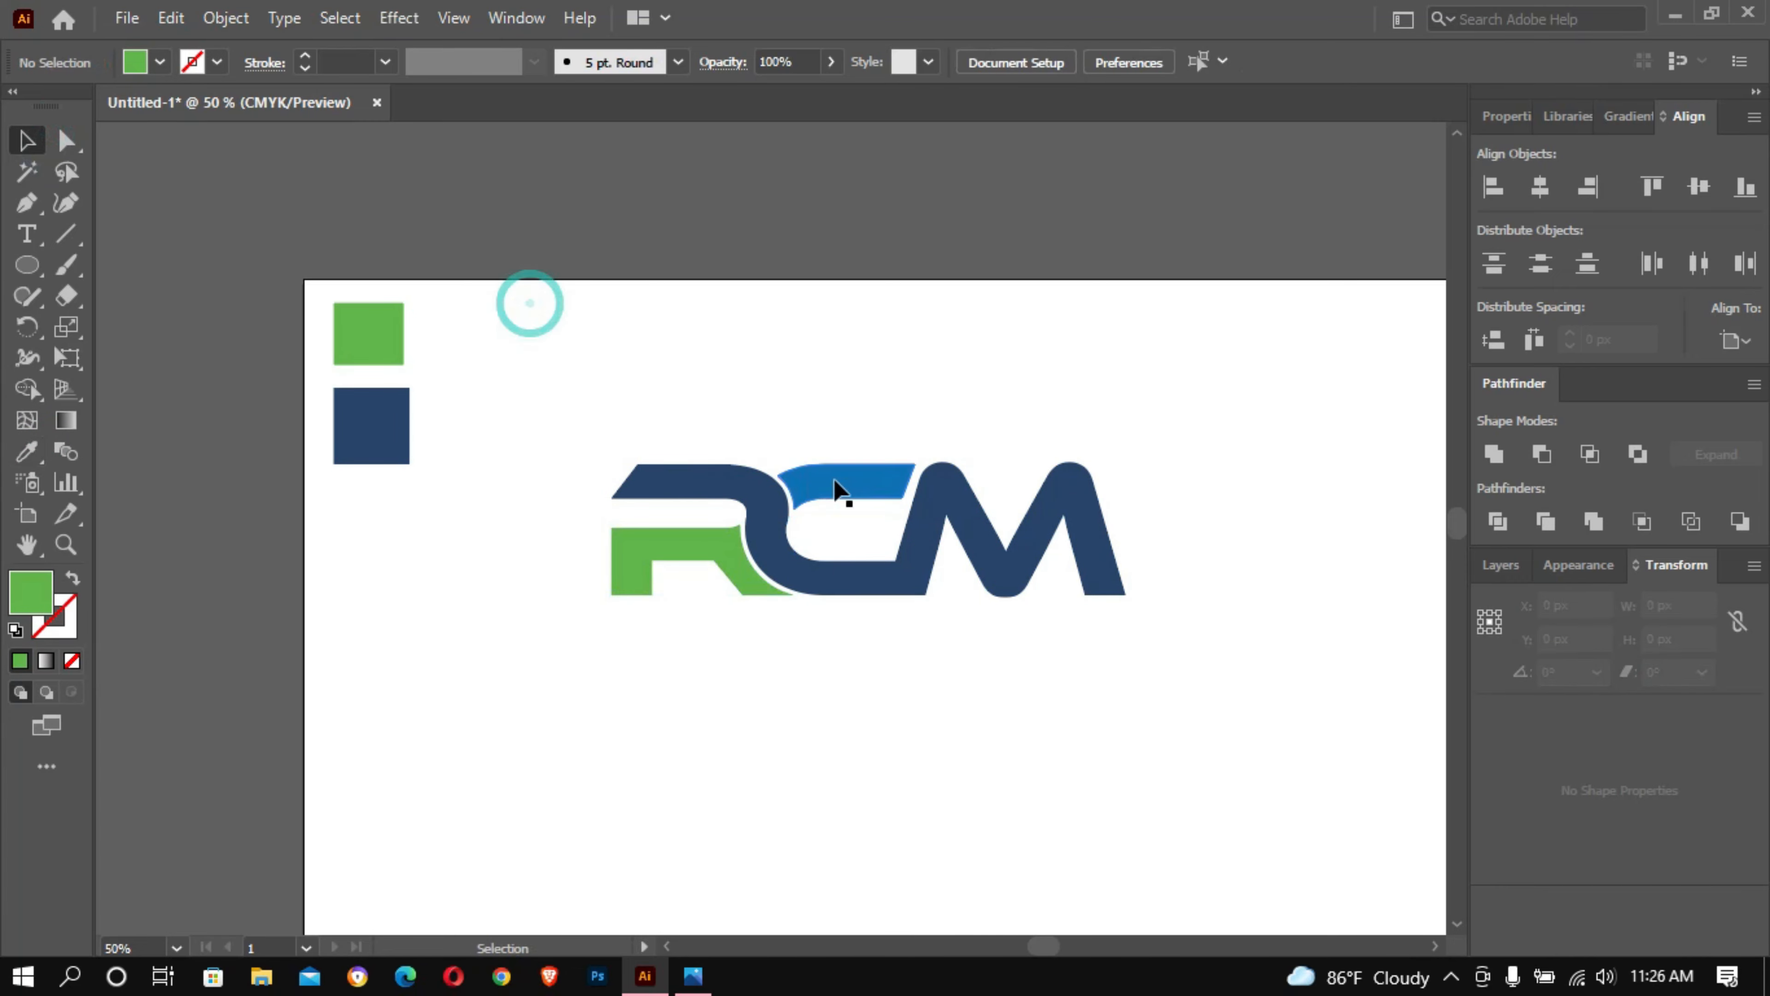
# - Recolour the C's blue upper arm with the green sampled from the swatch square, and deselect it
pyautogui.click(833, 480)
pyautogui.click(28, 451)
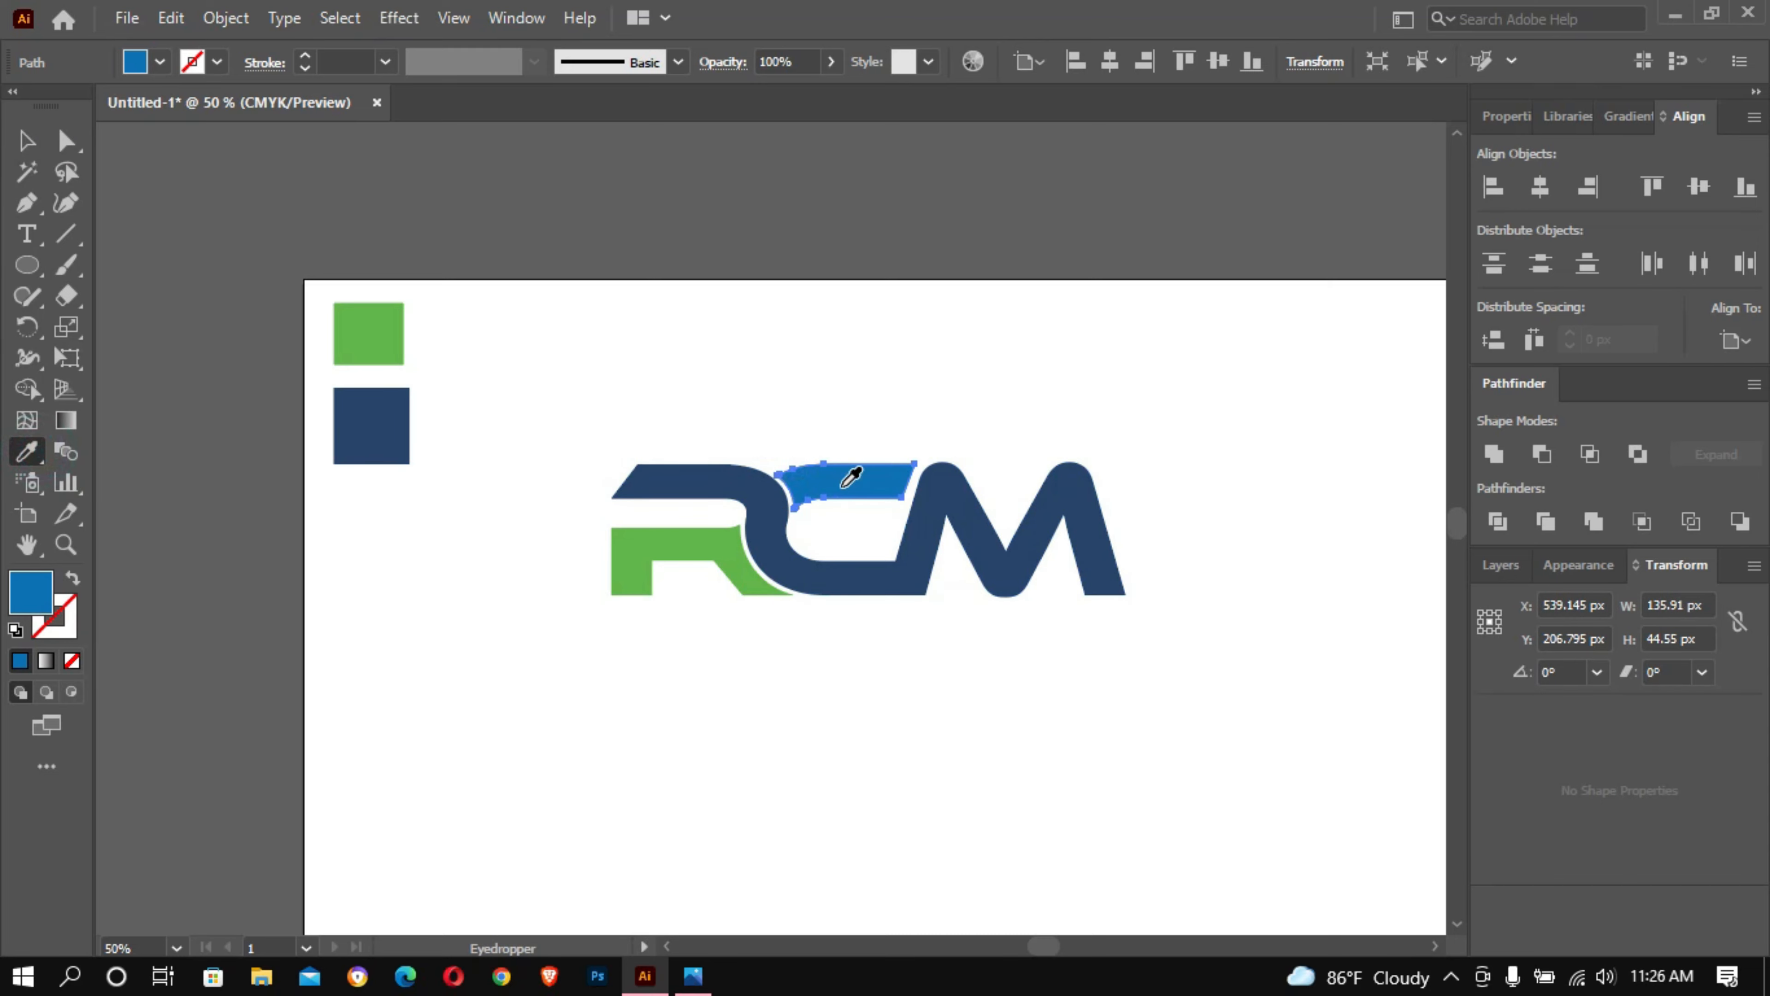
pyautogui.click(371, 328)
pyautogui.click(26, 141)
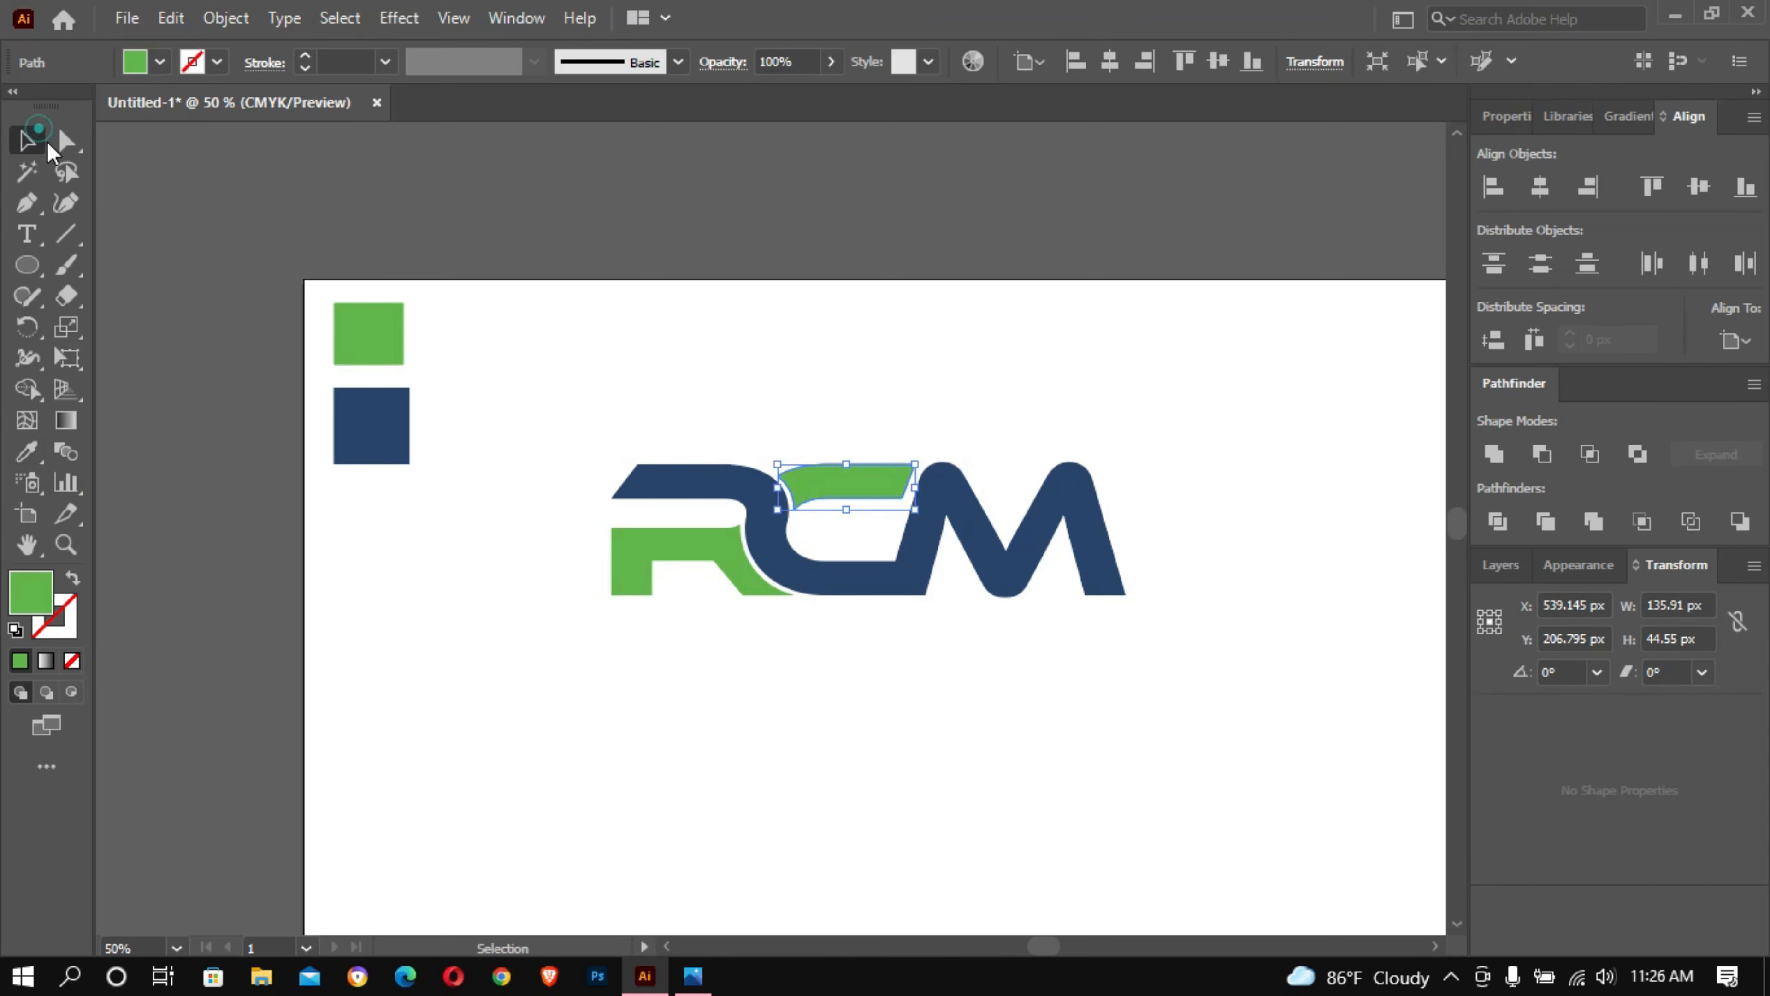
pyautogui.click(1273, 537)
pyautogui.scroll(2, 1257, 577)
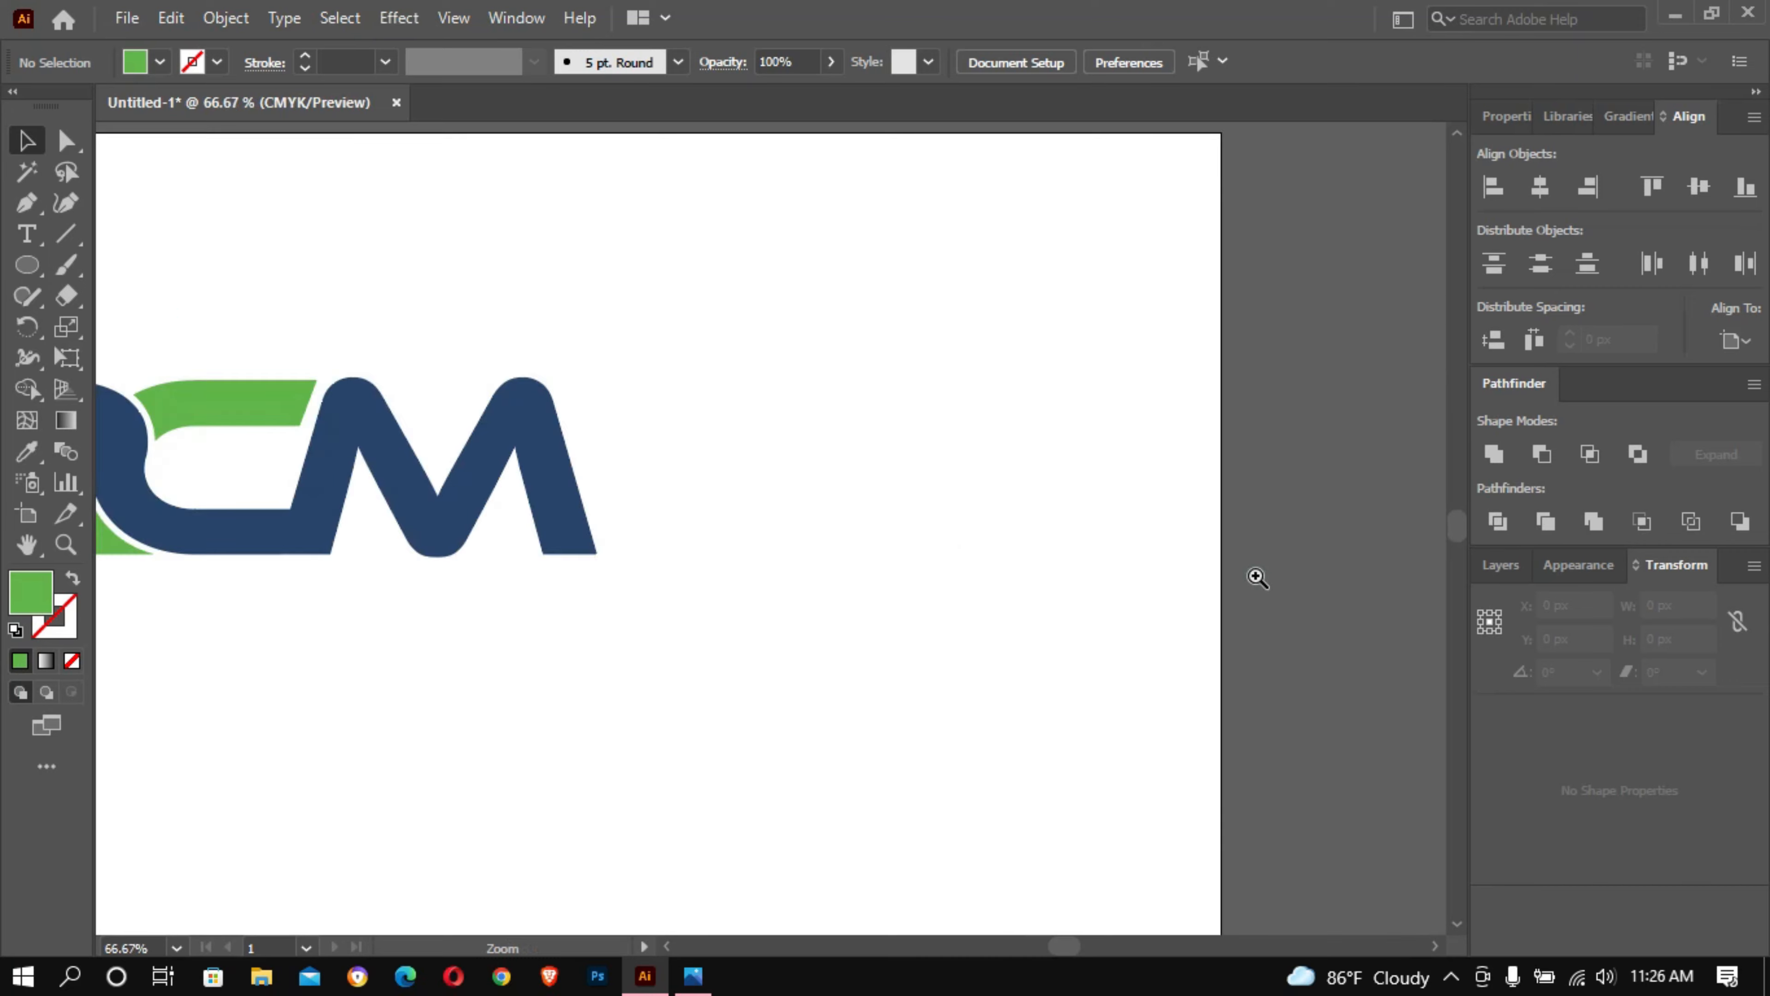
pyautogui.moveTo(592, 554); pyautogui.dragTo(1517, 596)
pyautogui.moveTo(1062, 499); pyautogui.dragTo(1430, 642)
pyautogui.moveTo(1014, 528); pyautogui.dragTo(1240, 589)
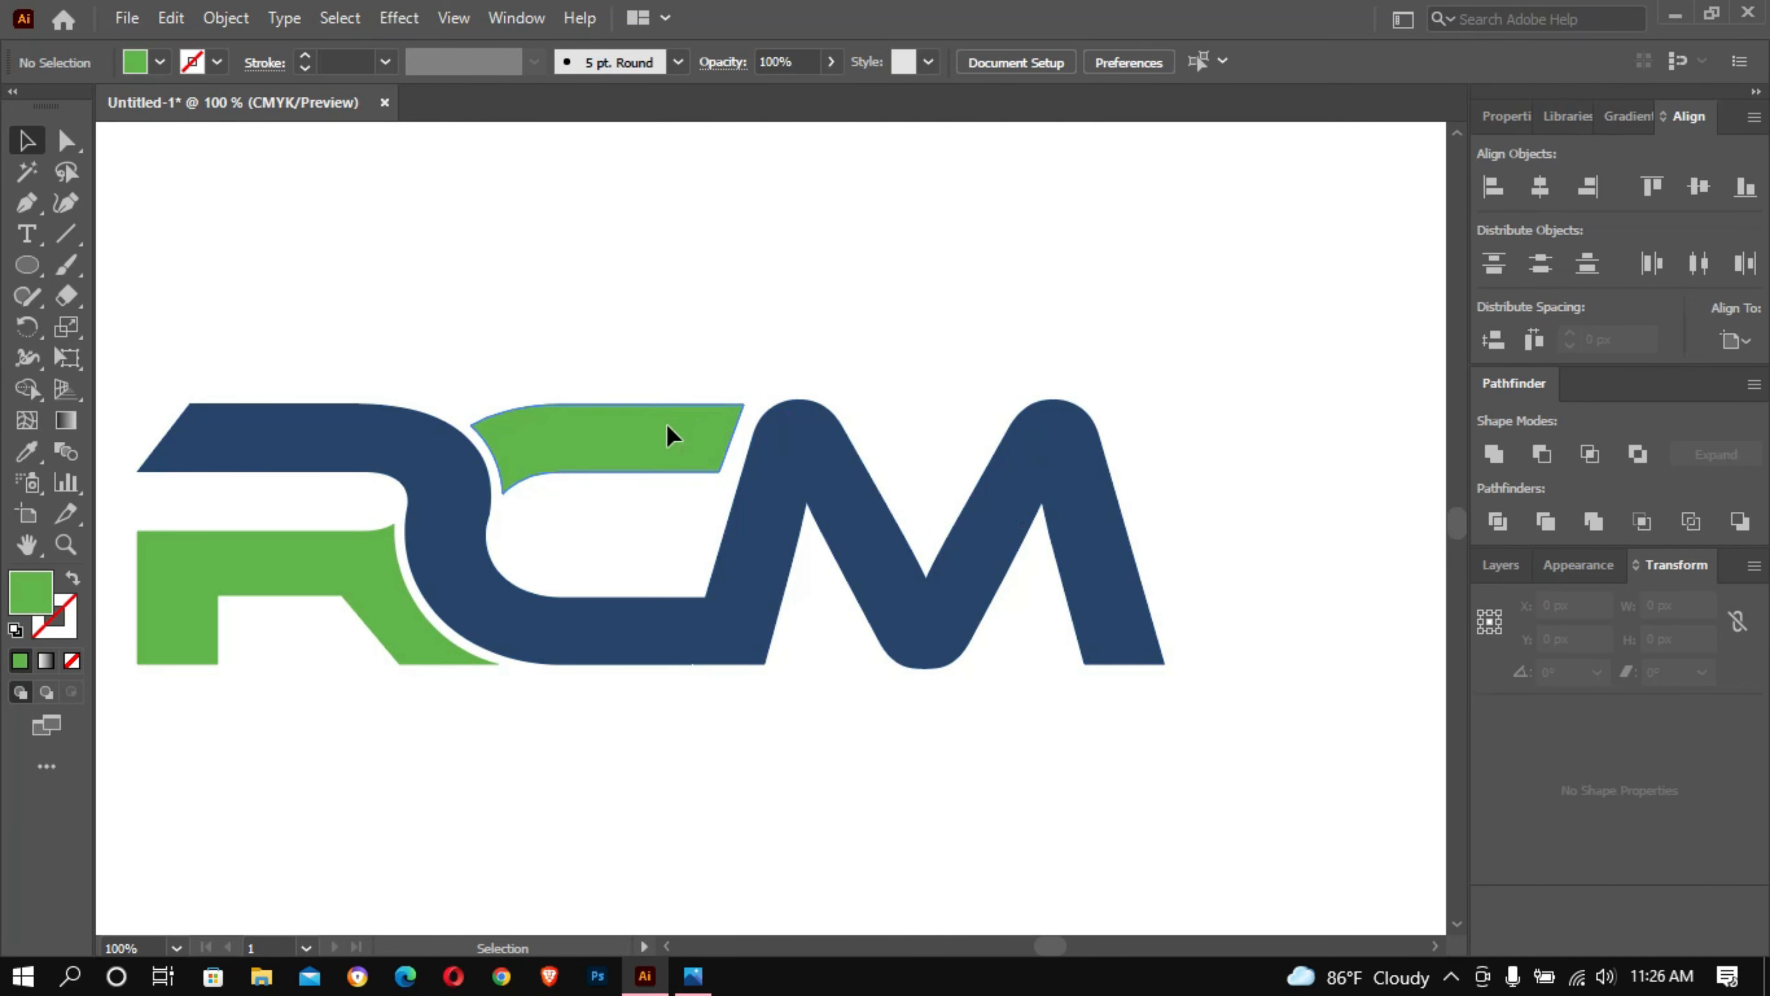
pyautogui.click(665, 422)
pyautogui.click(65, 140)
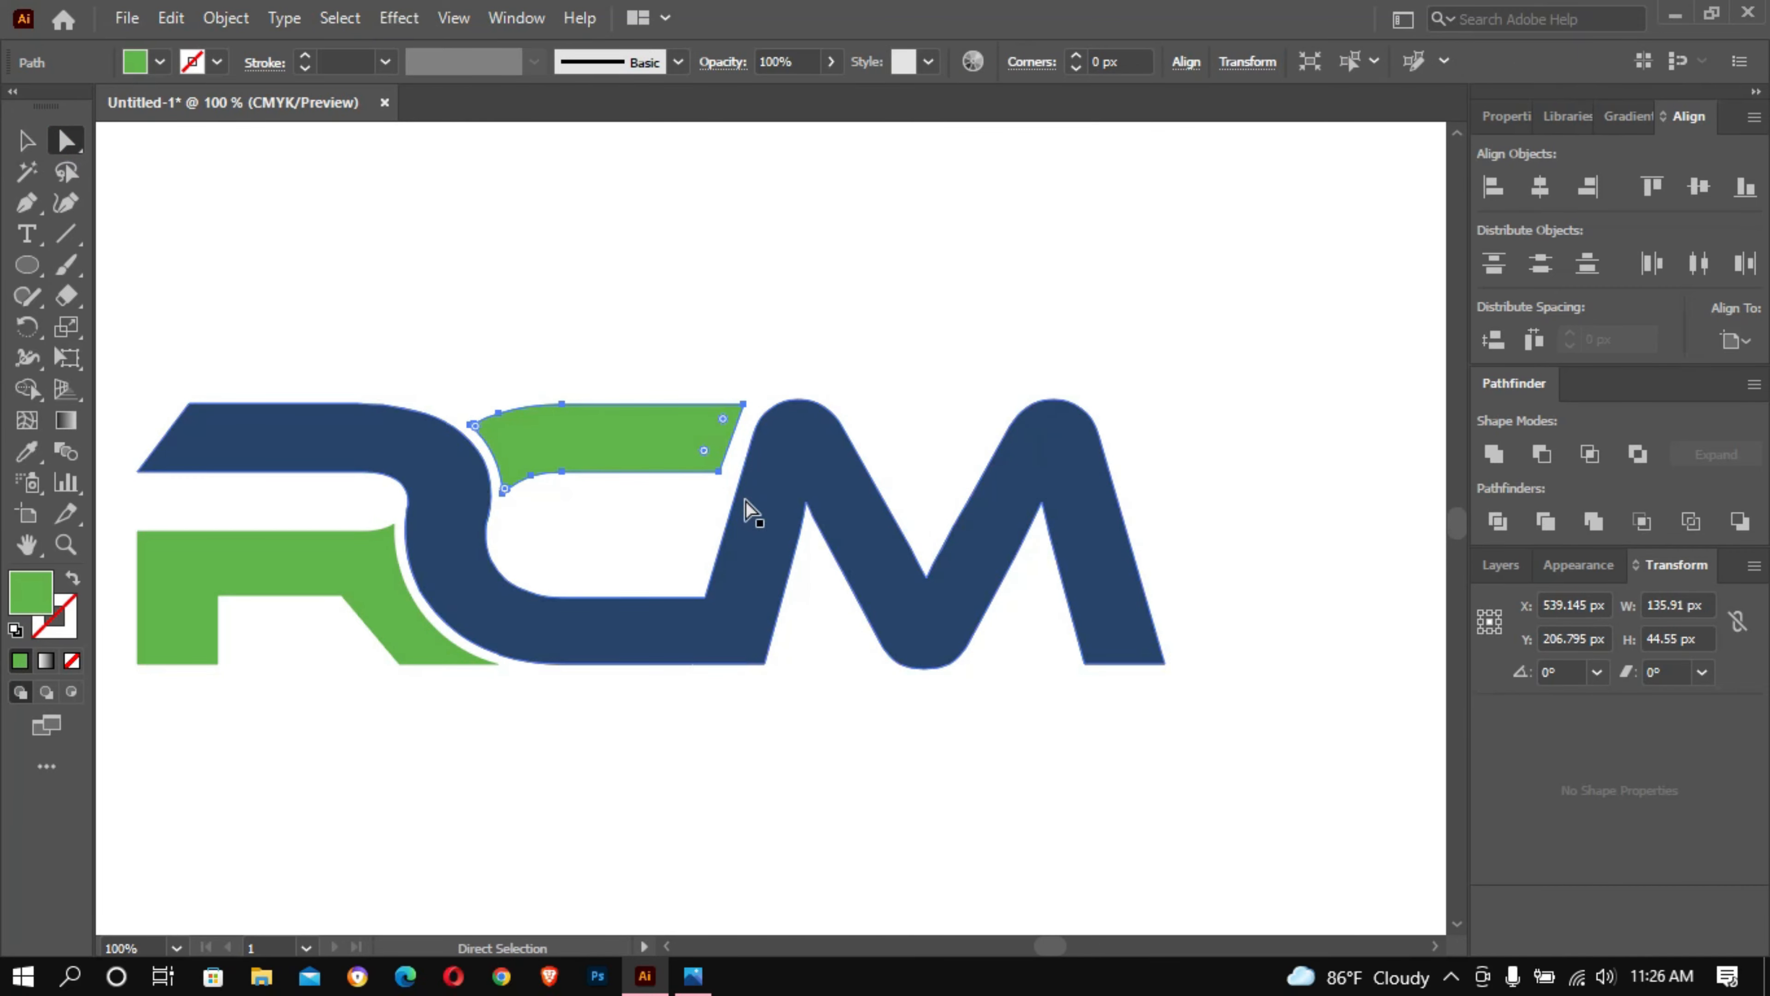
pyautogui.click(722, 474)
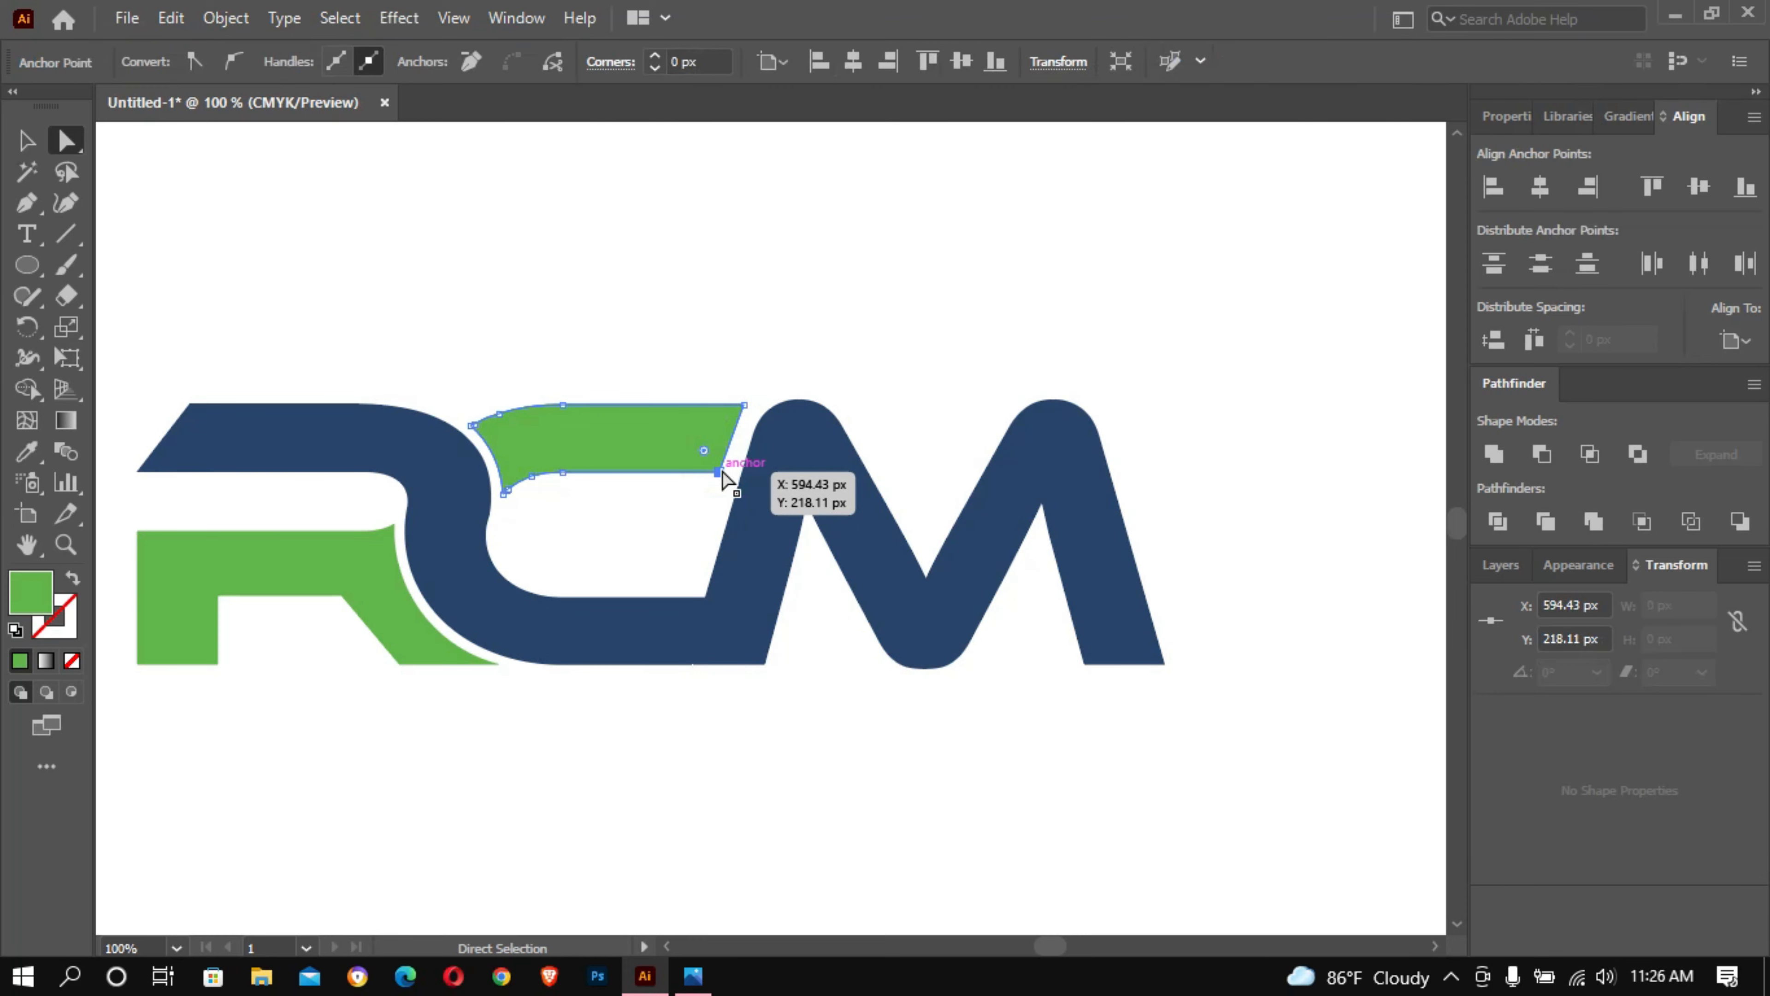
pyautogui.click(27, 142)
pyautogui.click(503, 251)
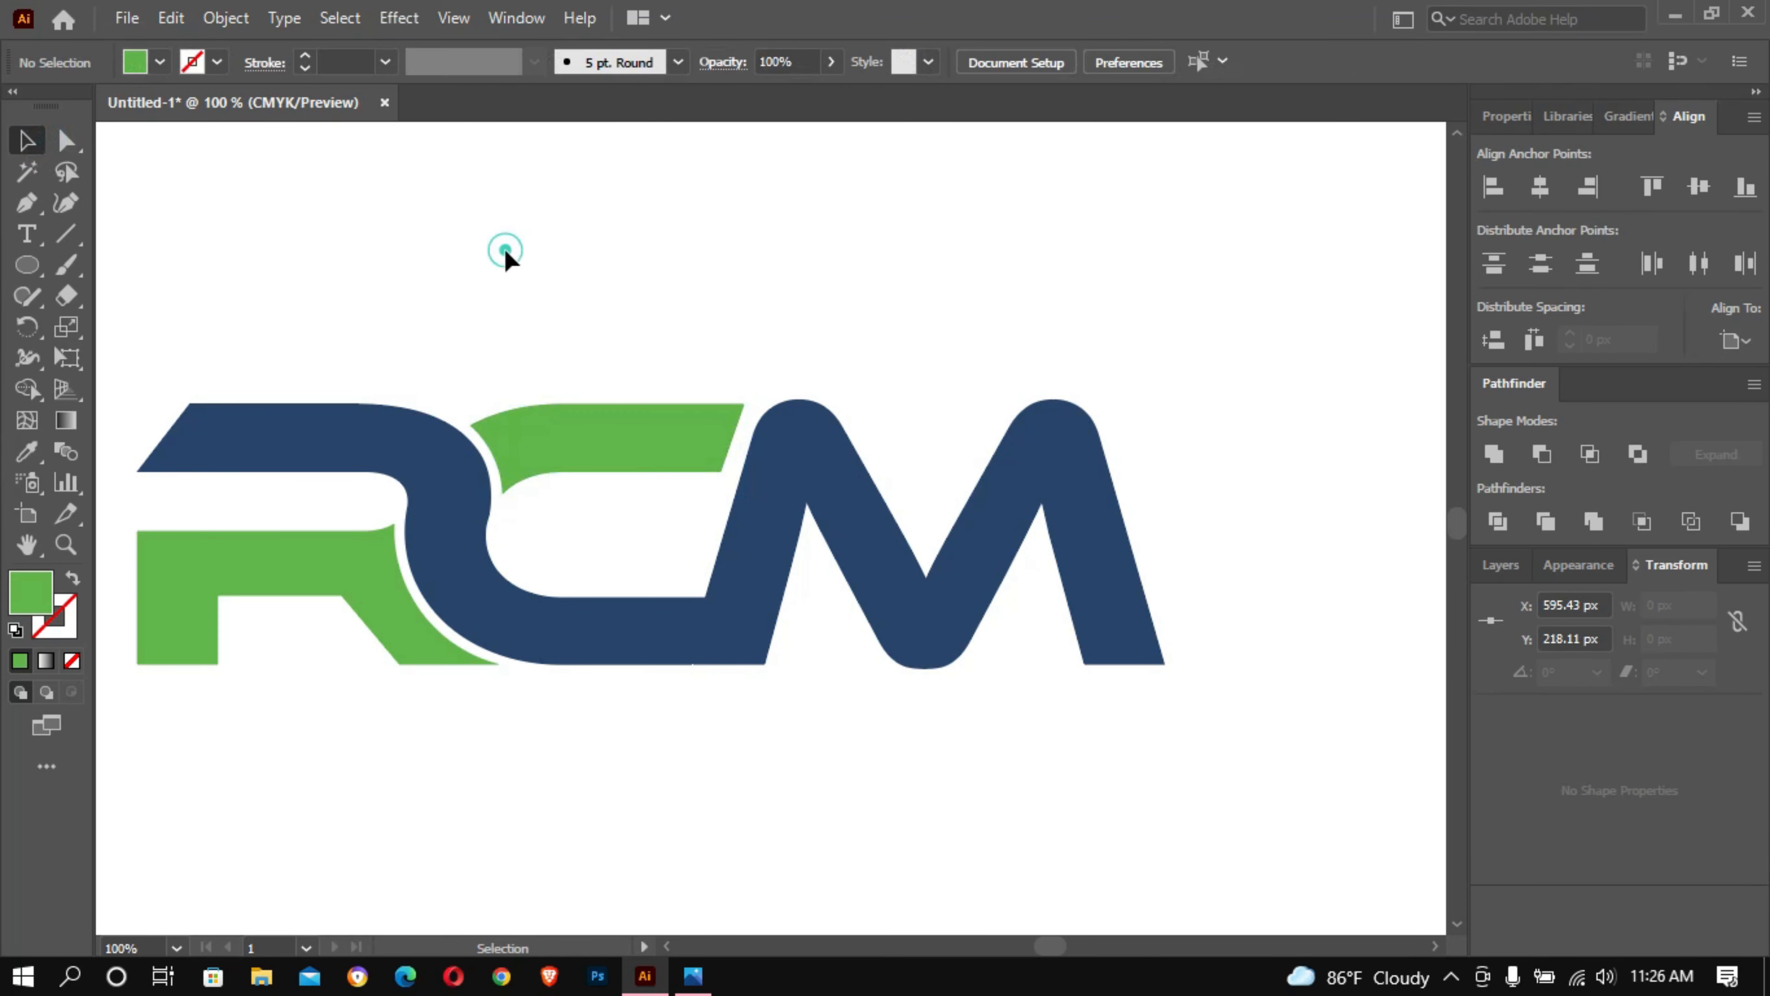
# - Draw a circle about 231 px in diameter beside the M, with no fill and no stroke
pyautogui.press('z')
pyautogui.keyDown('alt'); pyautogui.click(759, 344); pyautogui.keyUp('alt')
pyautogui.moveTo(543, 347); pyautogui.dragTo(540, 345)
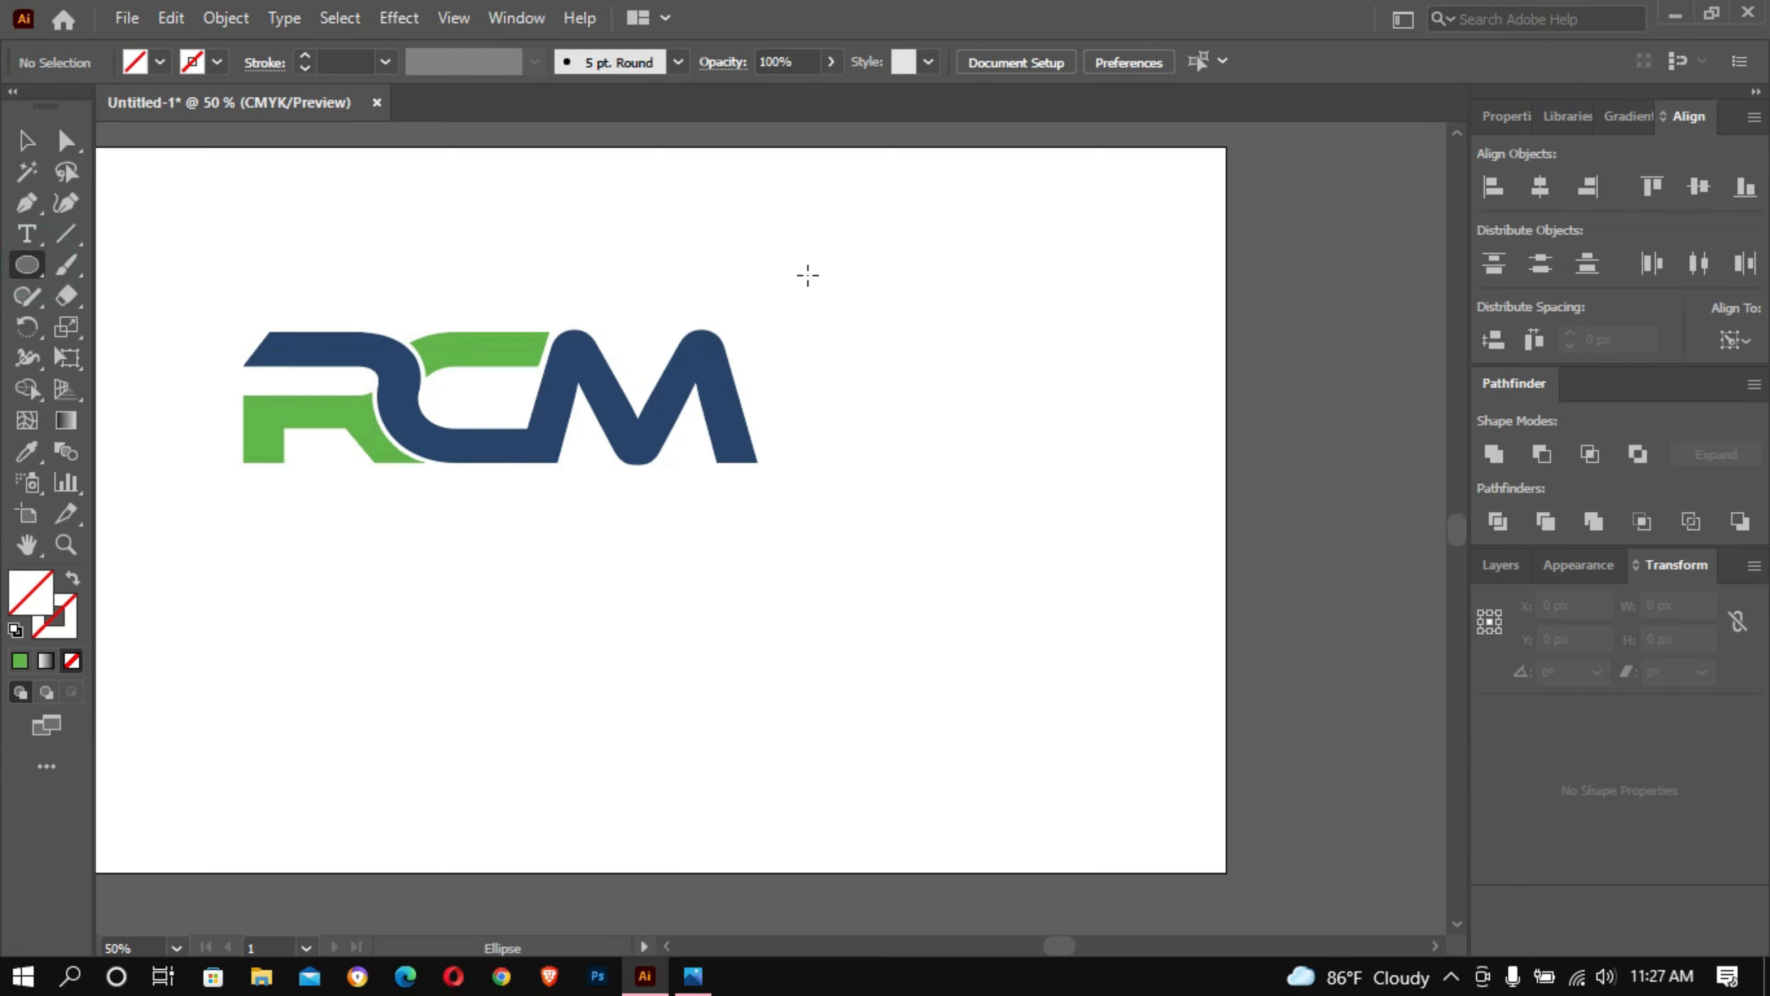
pyautogui.moveTo(890, 402); pyautogui.dragTo(1007, 518)
pyautogui.click(26, 140)
# - Copy the circle, paste it in front and scale the copy down slightly about its centre
pyautogui.click(171, 18)
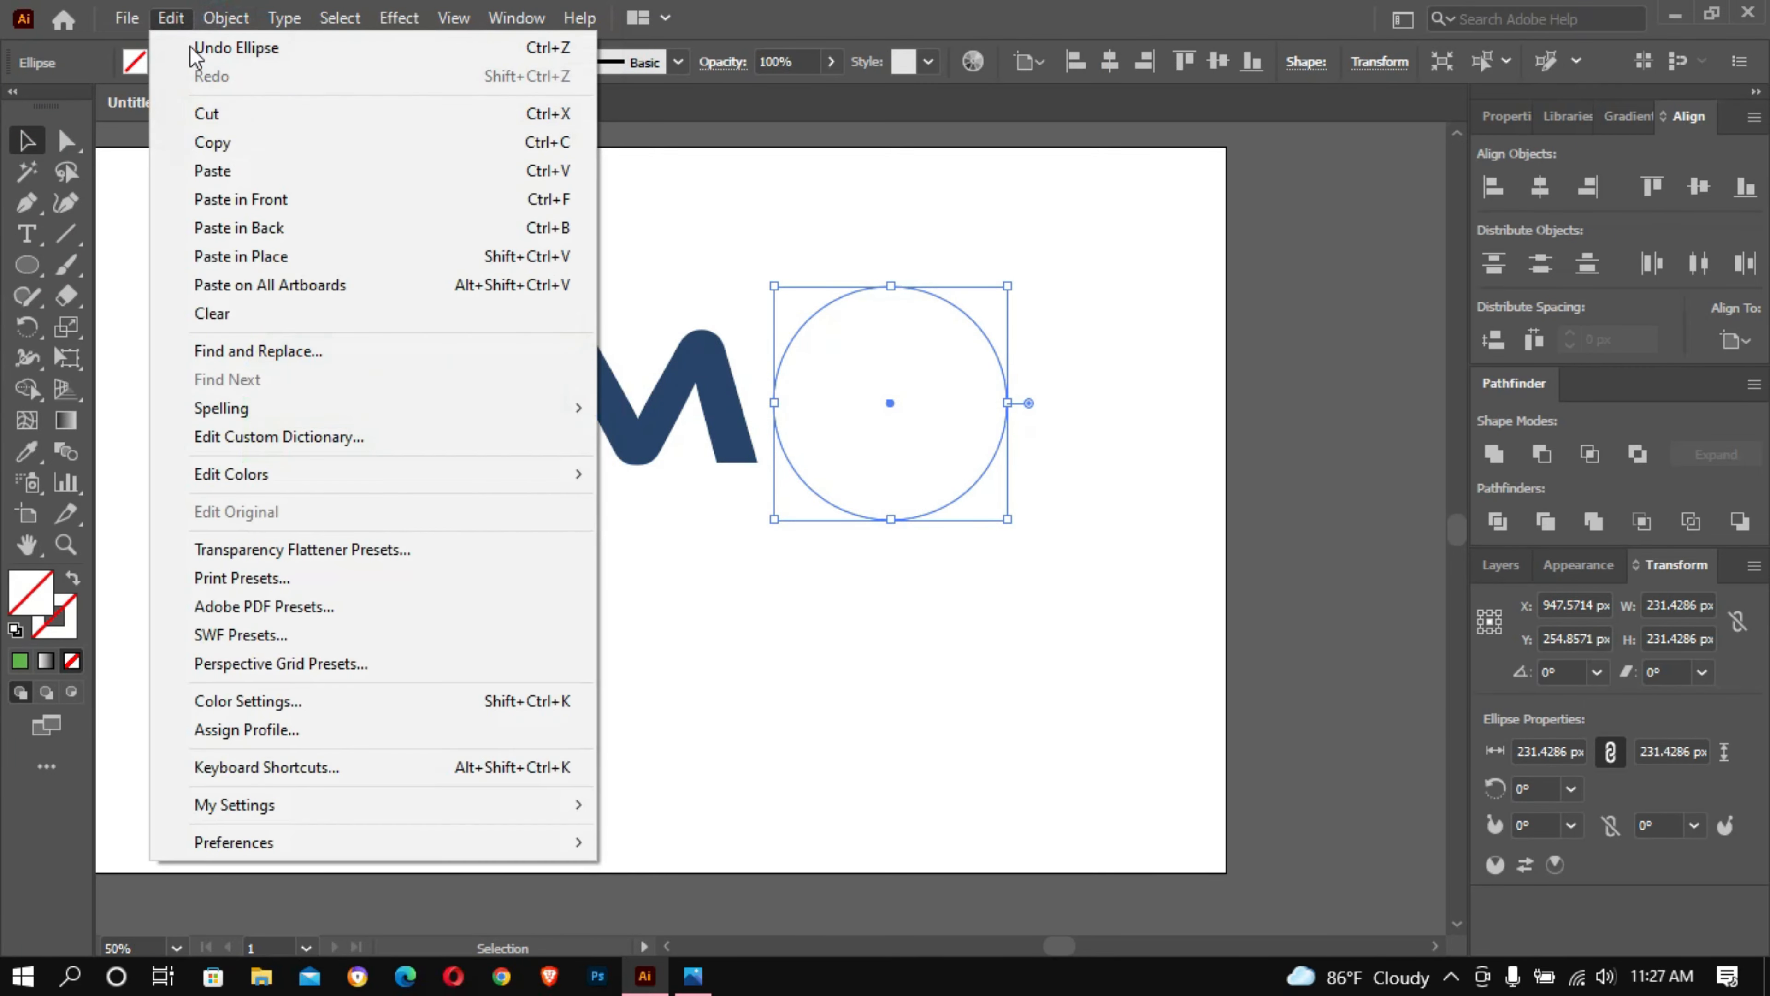
pyautogui.click(210, 138)
pyautogui.click(170, 17)
pyautogui.click(206, 199)
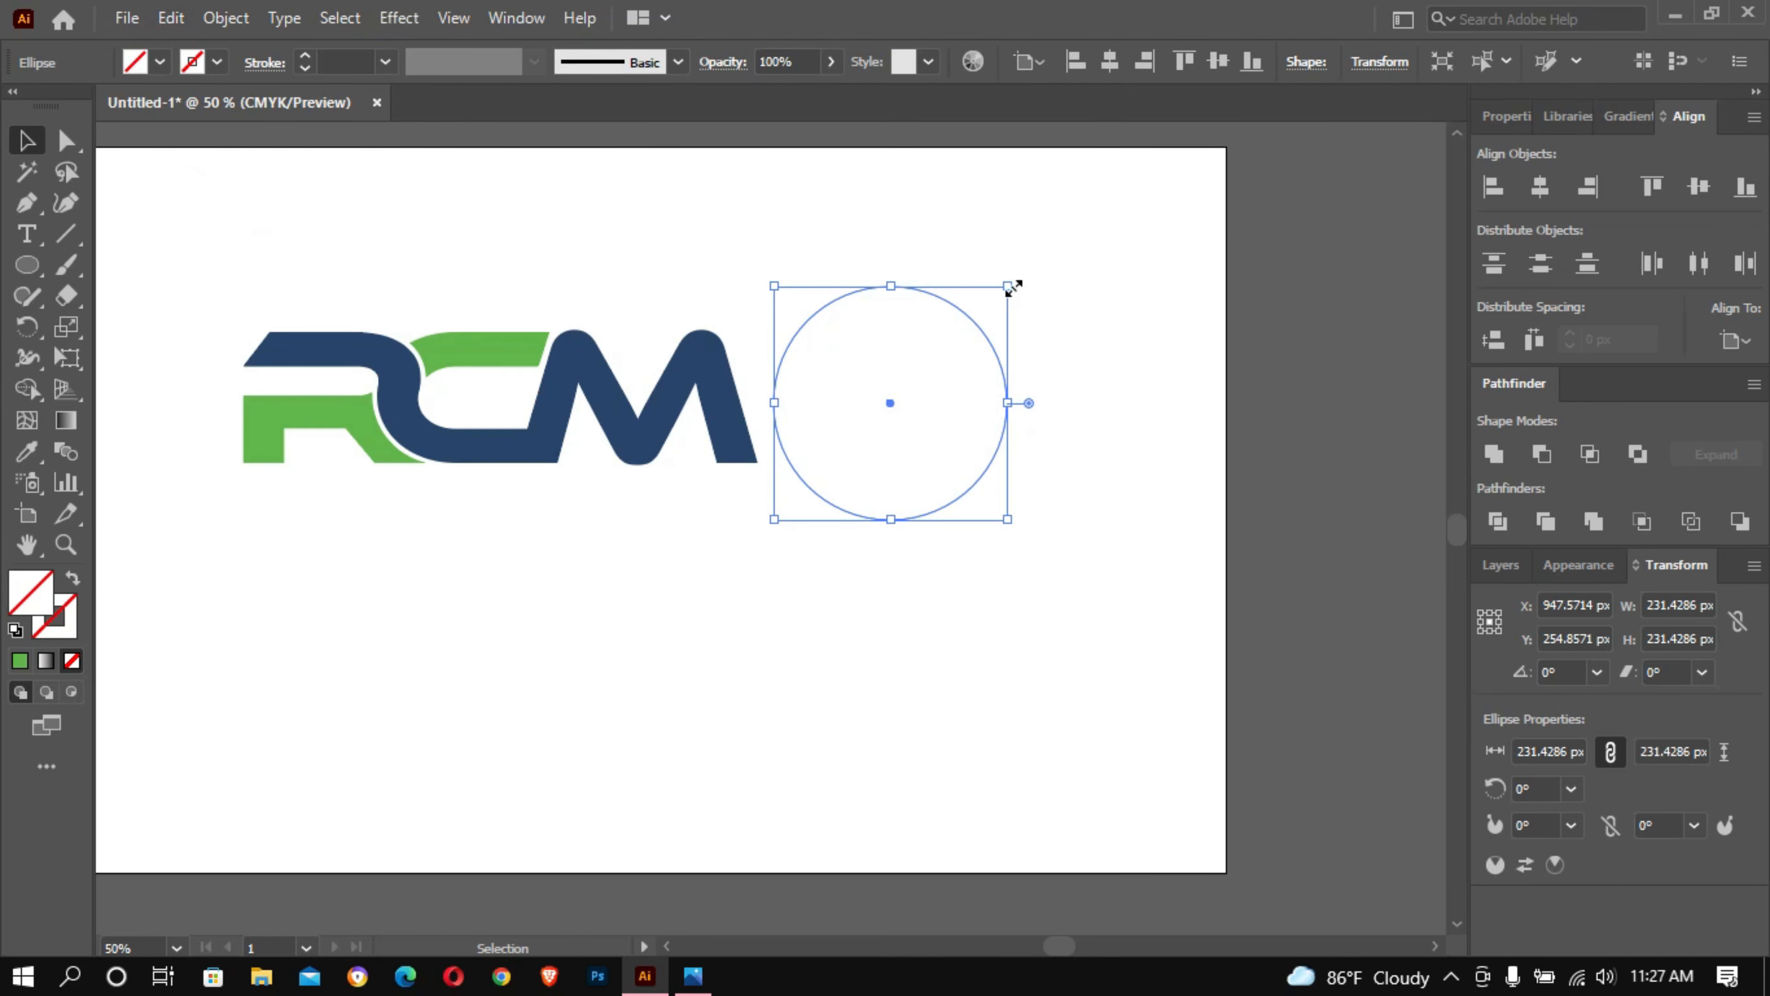
pyautogui.moveTo(1009, 285); pyautogui.dragTo(988, 290)
# - Select both circles, give them a 14 pt yellow stroke and align the stroke to the outside
pyautogui.moveTo(901, 230); pyautogui.dragTo(886, 349)
pyautogui.click(336, 61)
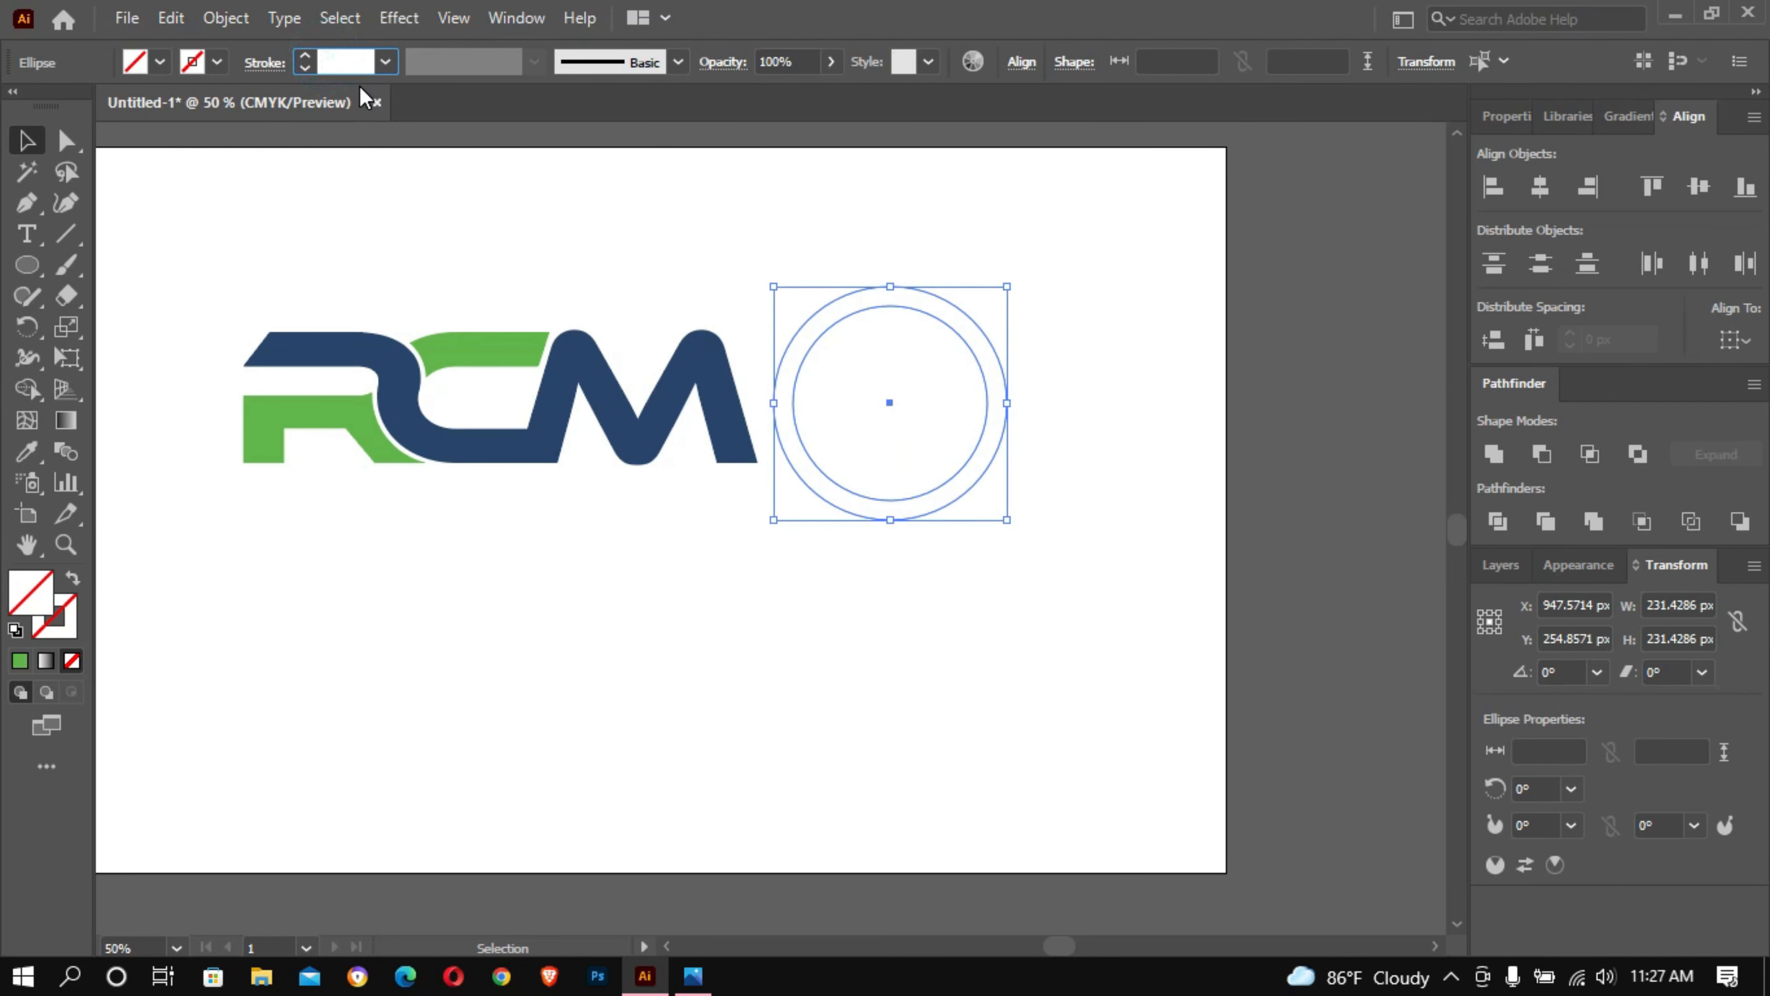
pyautogui.press('Up')
pyautogui.press('Up')
pyautogui.write('14')
pyautogui.press('Return')
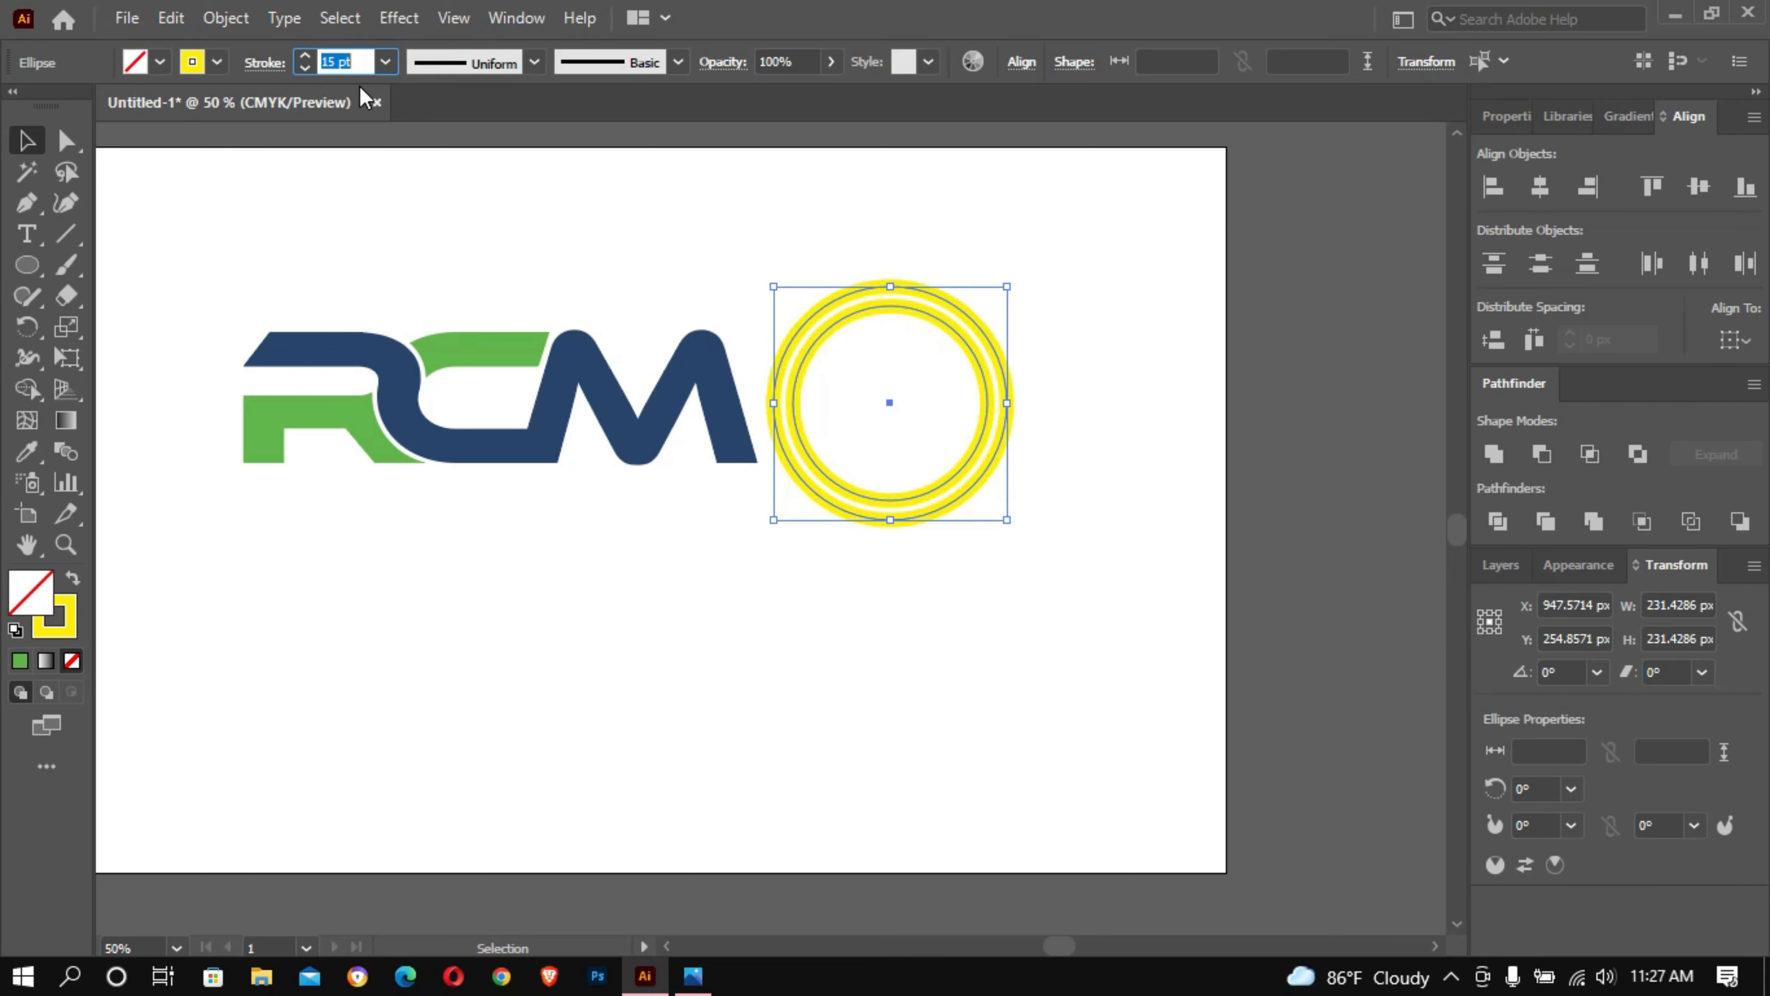
pyautogui.click(265, 63)
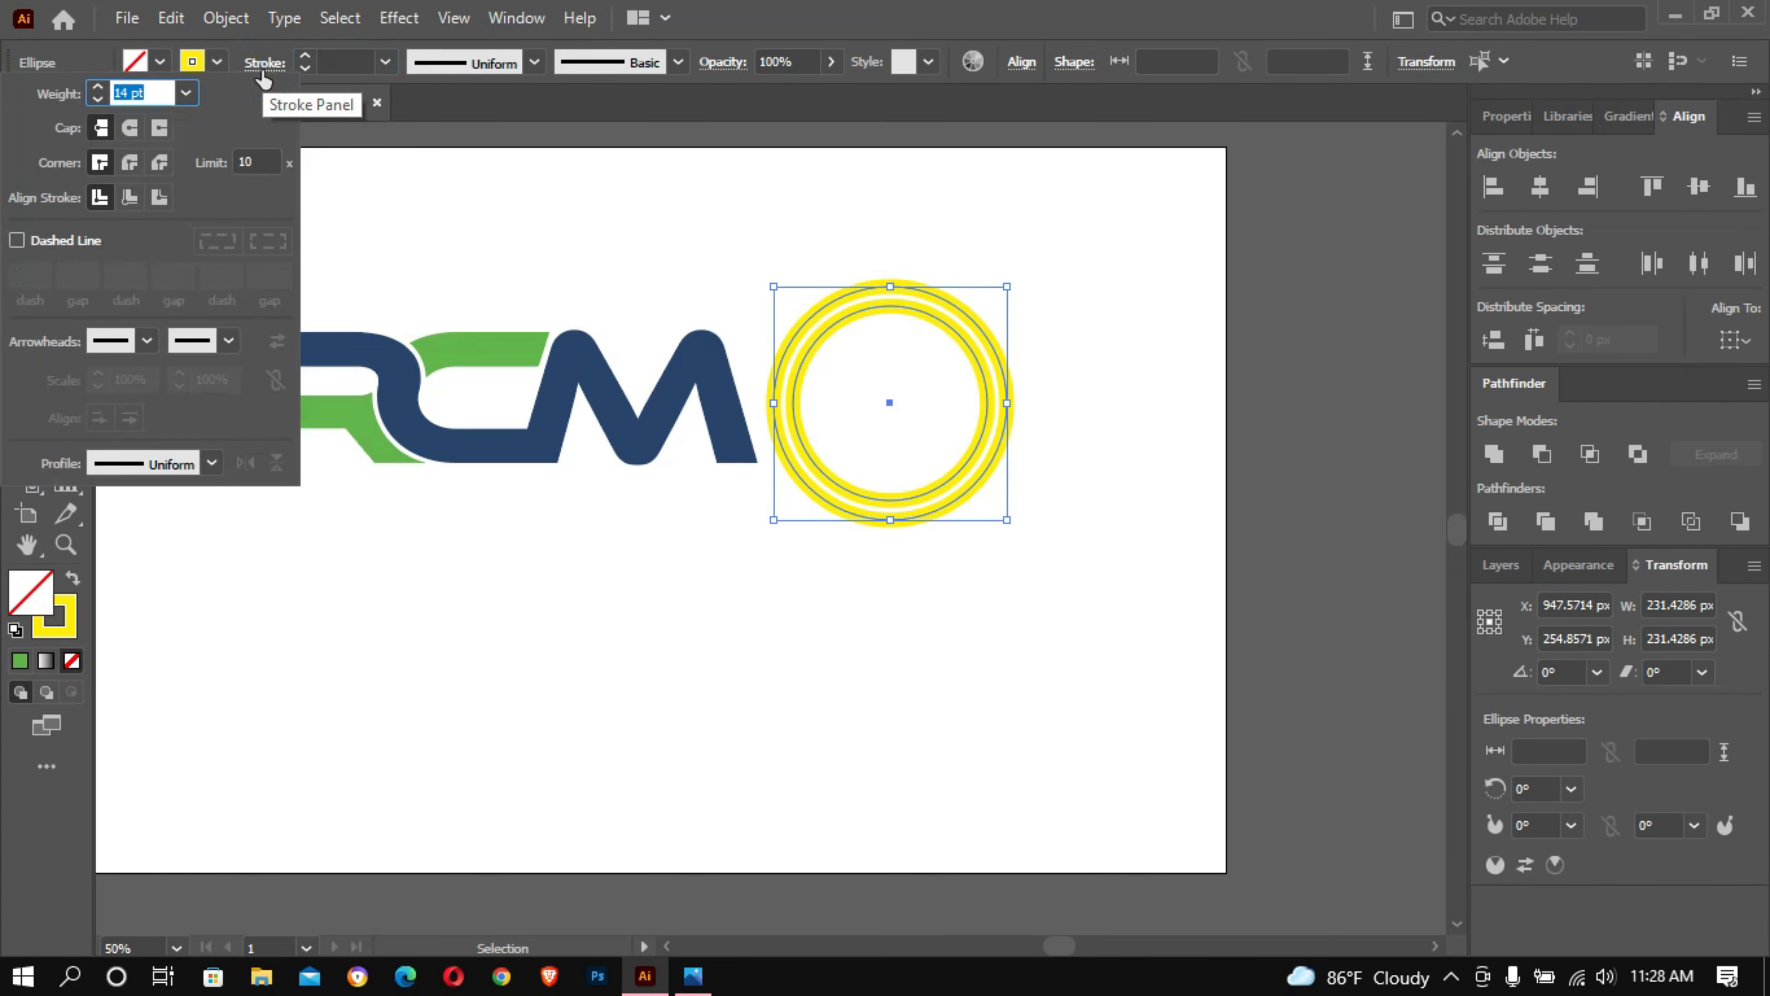
pyautogui.click(159, 196)
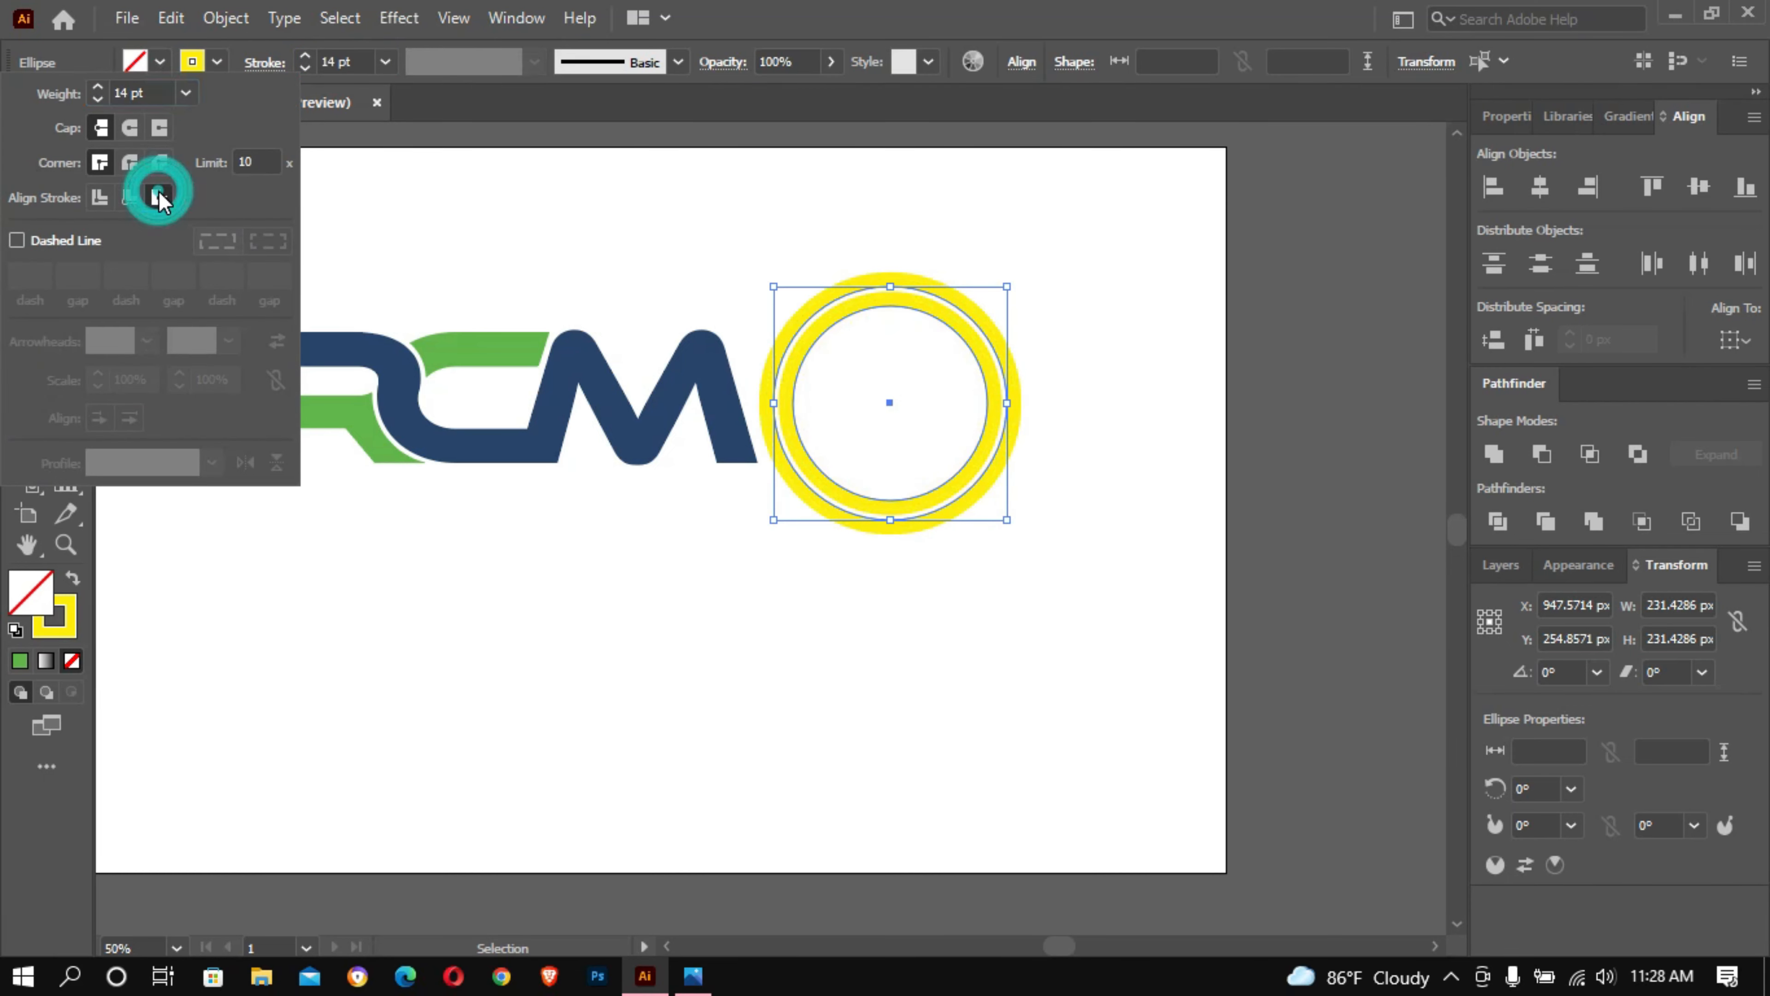
# - Nudge both circles 3 px downward and deselect them
pyautogui.click(354, 57)
pyautogui.press('Down')
pyautogui.press('Down')
pyautogui.press('Down')
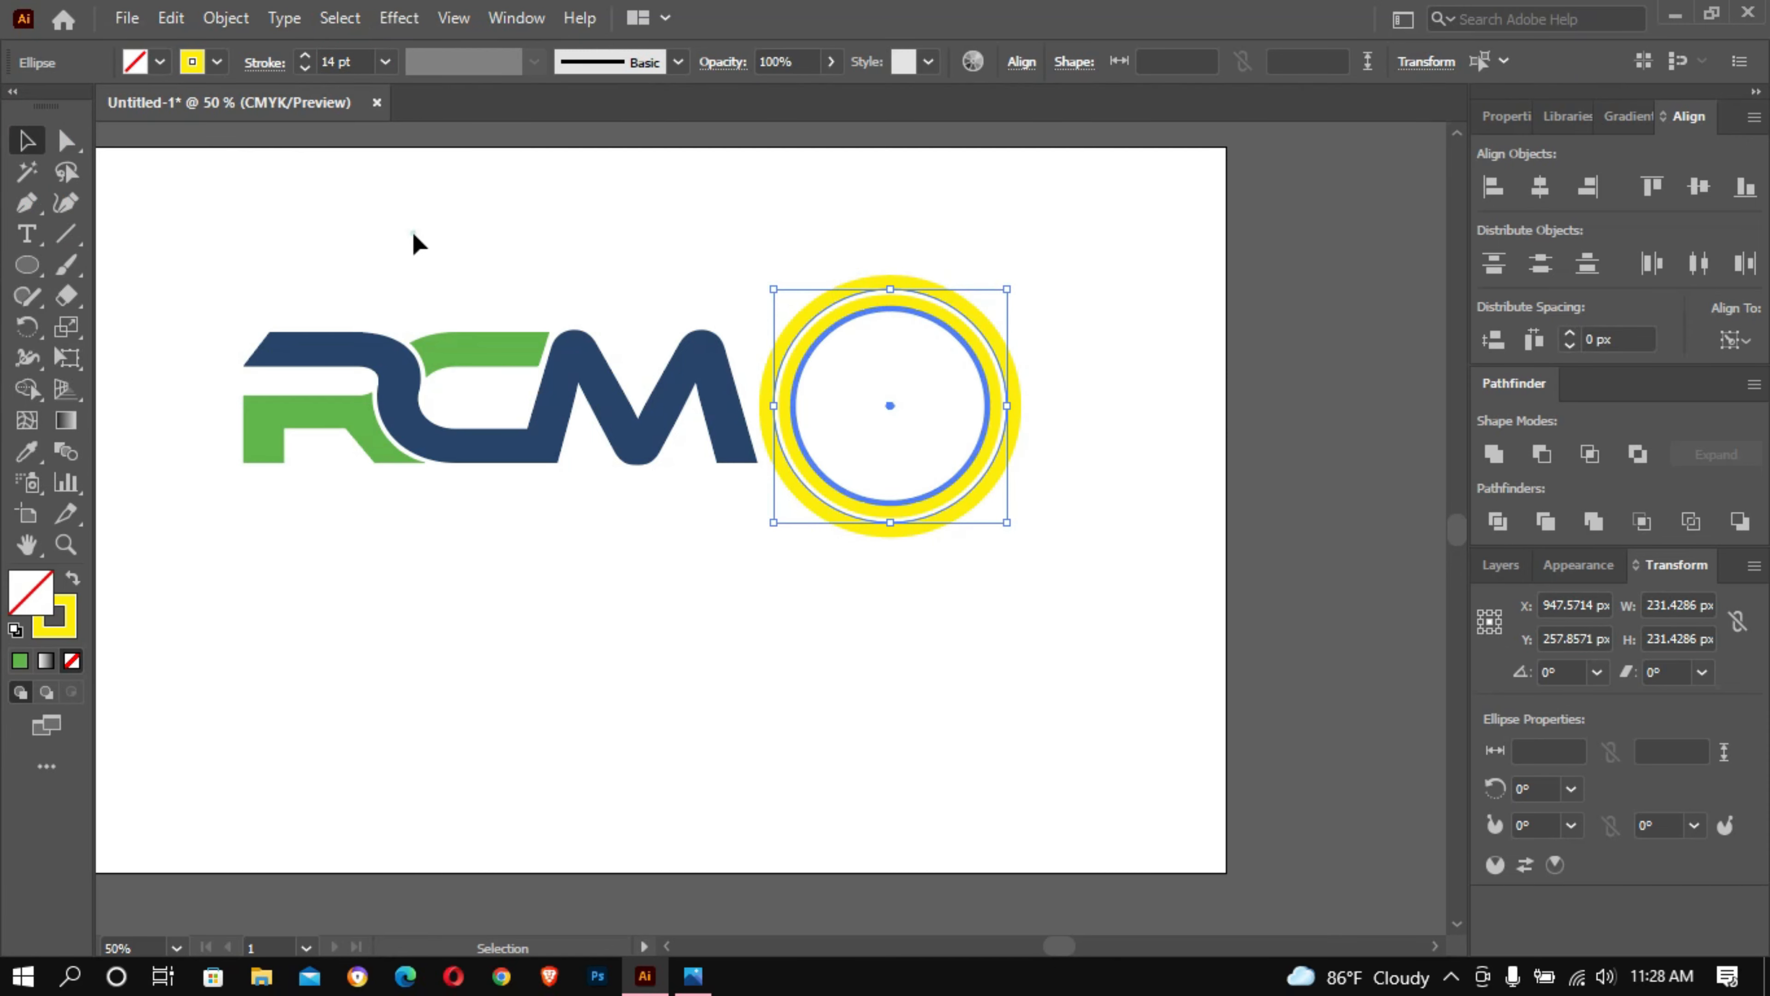
pyautogui.click(414, 245)
# - Scale the inner circle about its centre to about 188 px in diameter, and deselect it
pyautogui.click(869, 298)
pyautogui.moveTo(992, 307); pyautogui.dragTo(986, 309)
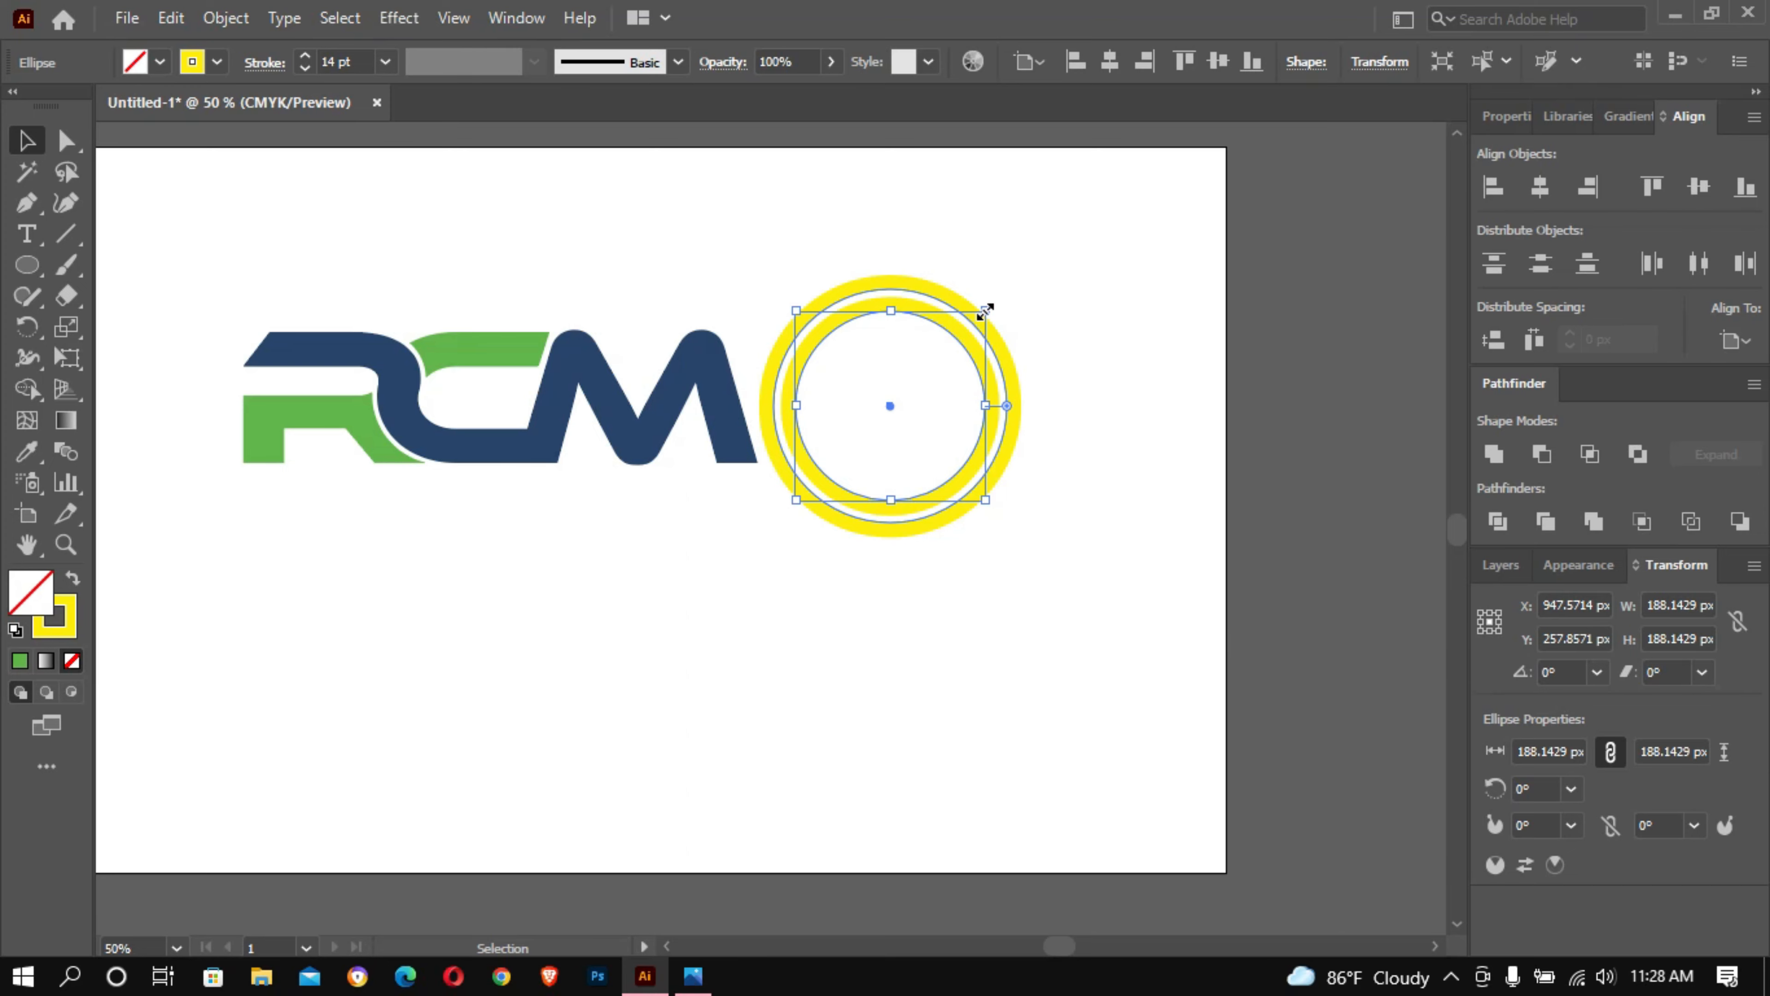
pyautogui.click(1055, 296)
# - Copy the inner circle, paste it in front and scale the copy about its centre to about 135 px in diameter
pyautogui.click(932, 367)
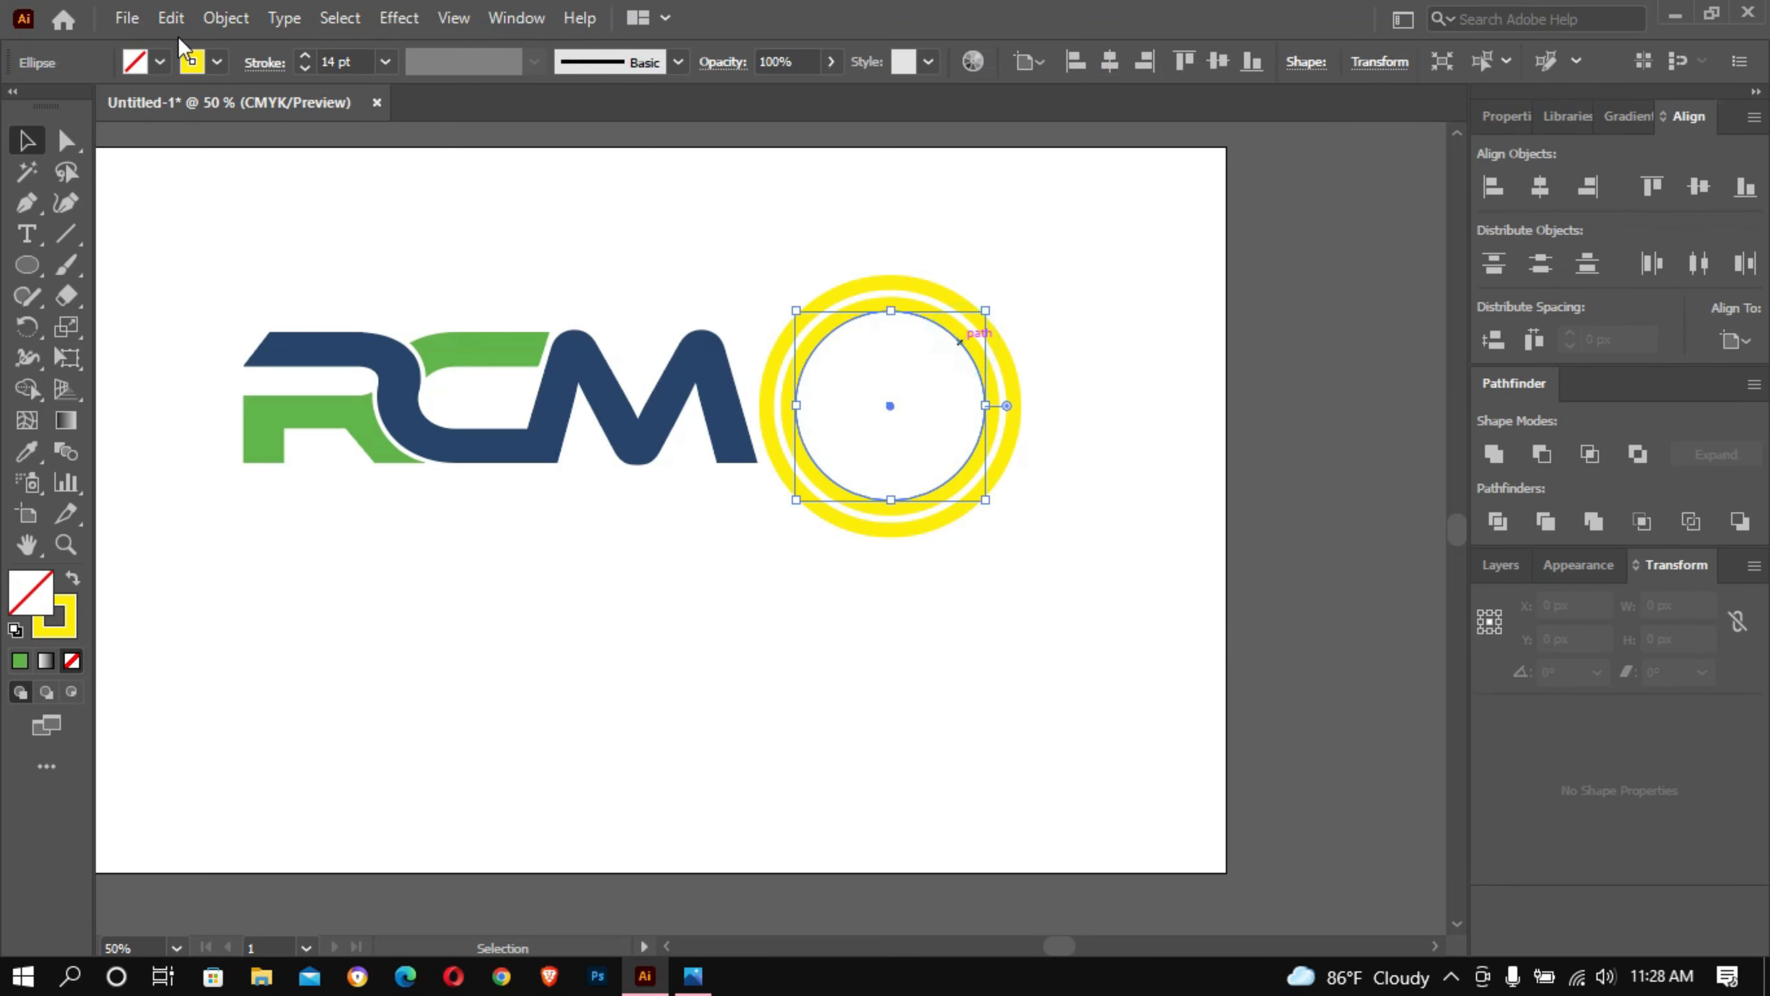
pyautogui.click(189, 23)
pyautogui.click(213, 142)
pyautogui.click(170, 18)
pyautogui.click(240, 199)
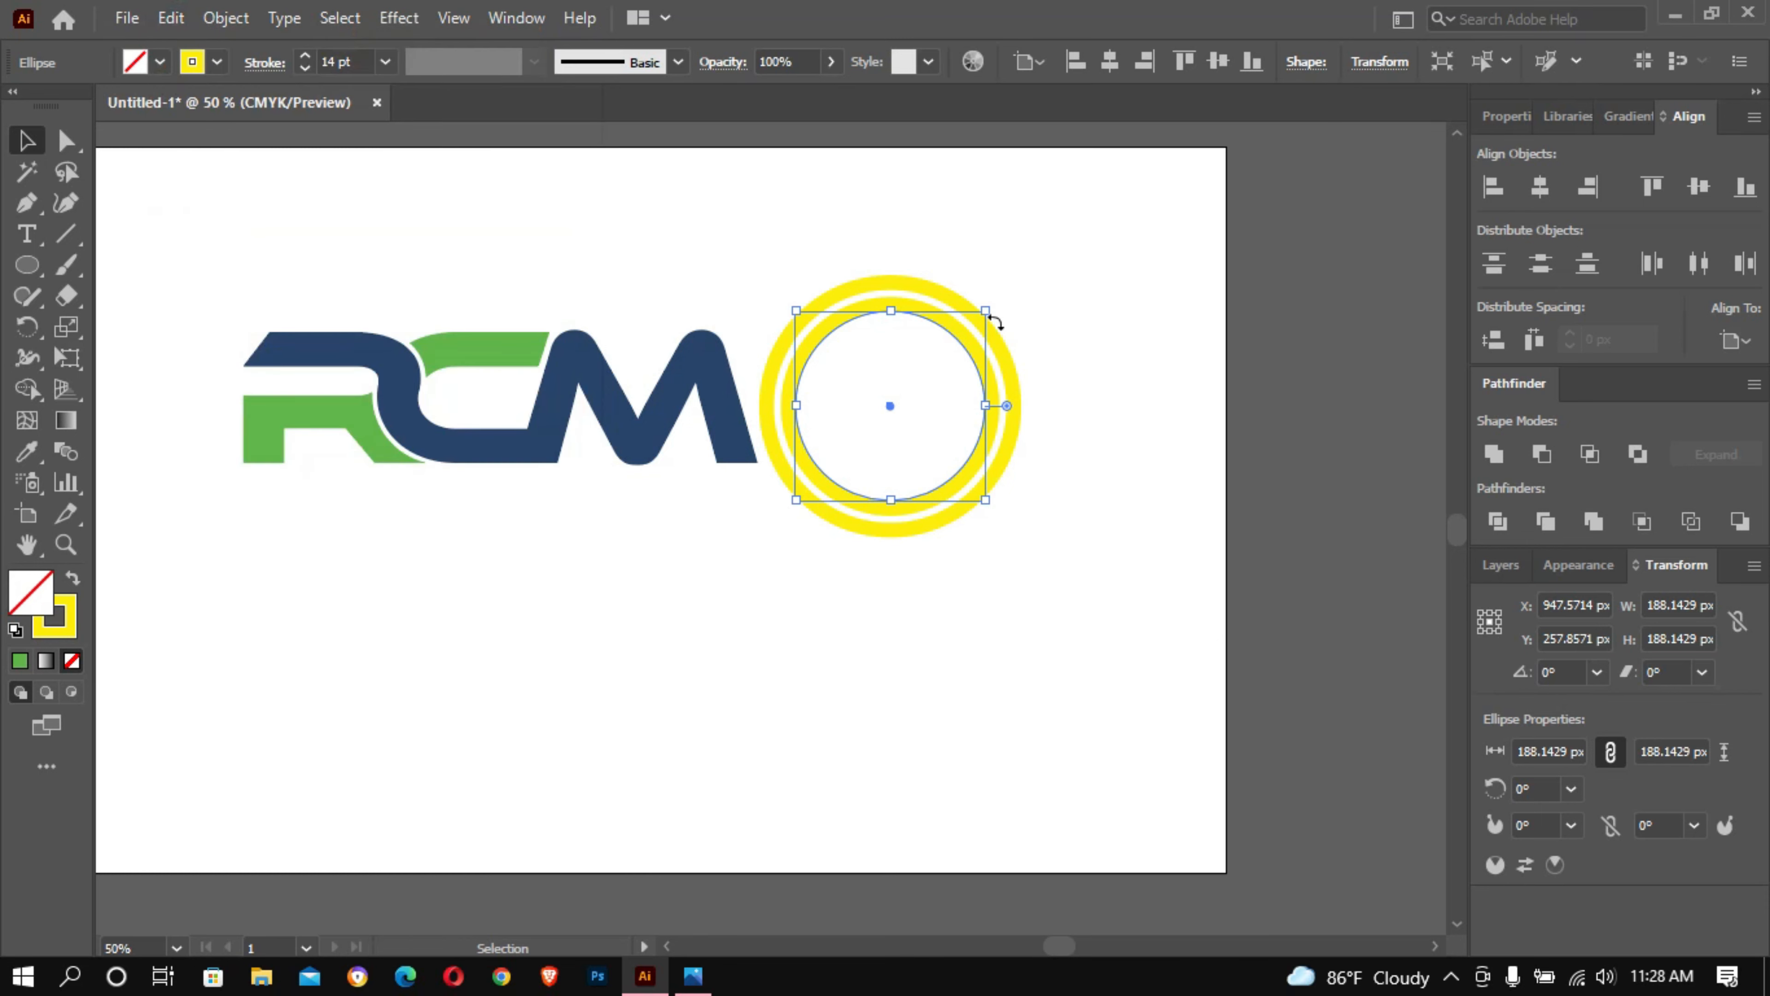
pyautogui.moveTo(987, 312); pyautogui.dragTo(960, 315)
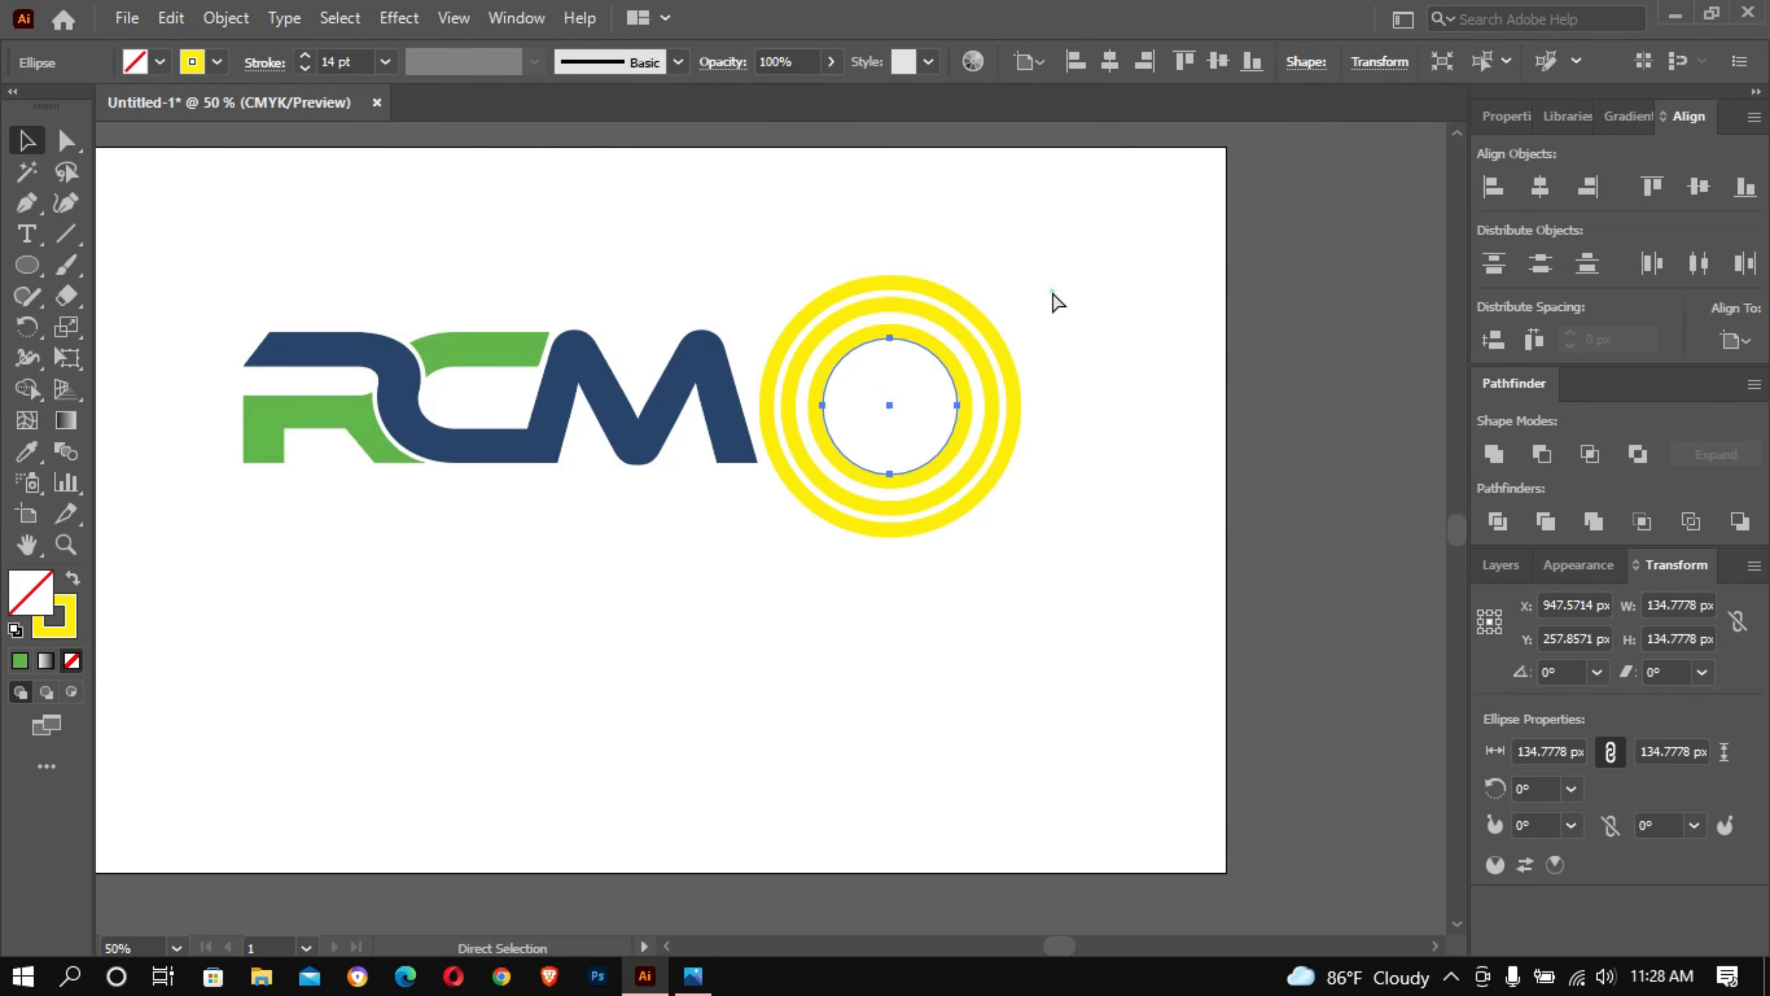
pyautogui.keyDown('ctrl'); pyautogui.click(1055, 301); pyautogui.keyUp('ctrl')
# - Enlarge the innermost circle about its centre to about 140 px in diameter
pyautogui.moveTo(693, 475); pyautogui.dragTo(1333, 77)
pyautogui.click(858, 403)
pyautogui.moveTo(997, 402); pyautogui.dragTo(1003, 404)
pyautogui.click(904, 401)
# - Copy the innermost circle, paste it in front, scale the copy down about its centre as a fourth ring, and deselect it
pyautogui.click(170, 18)
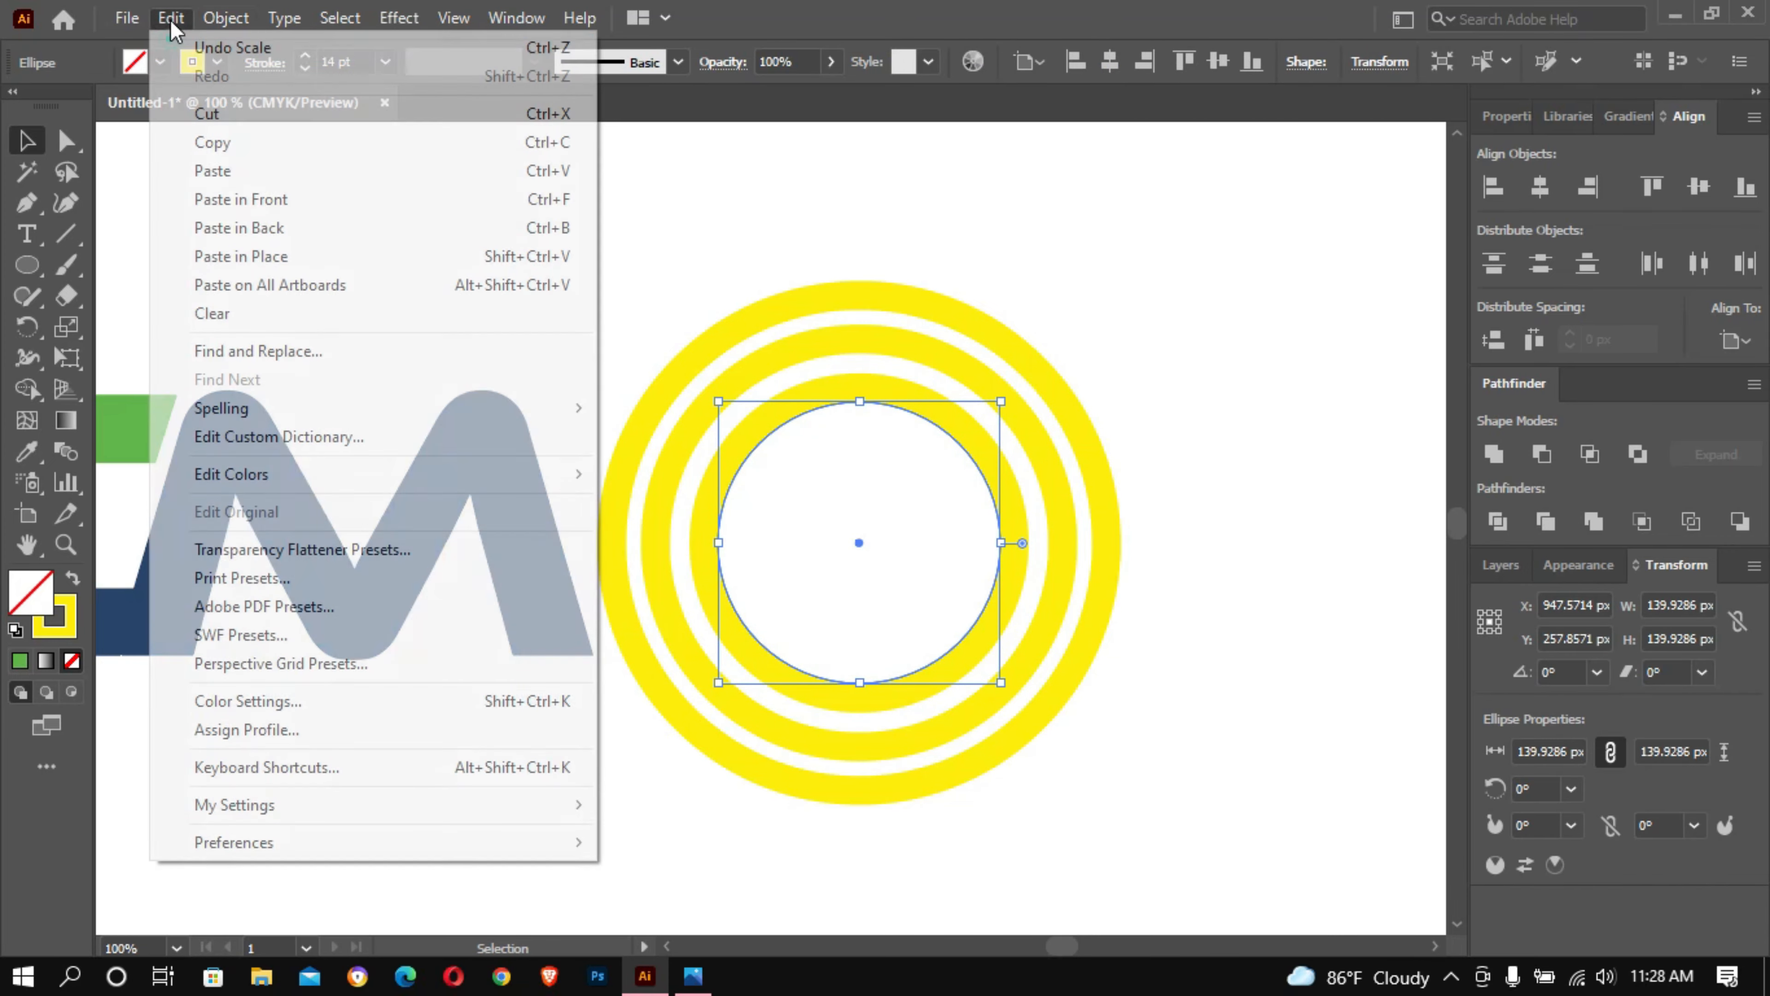
pyautogui.click(212, 142)
pyautogui.click(170, 17)
pyautogui.click(230, 195)
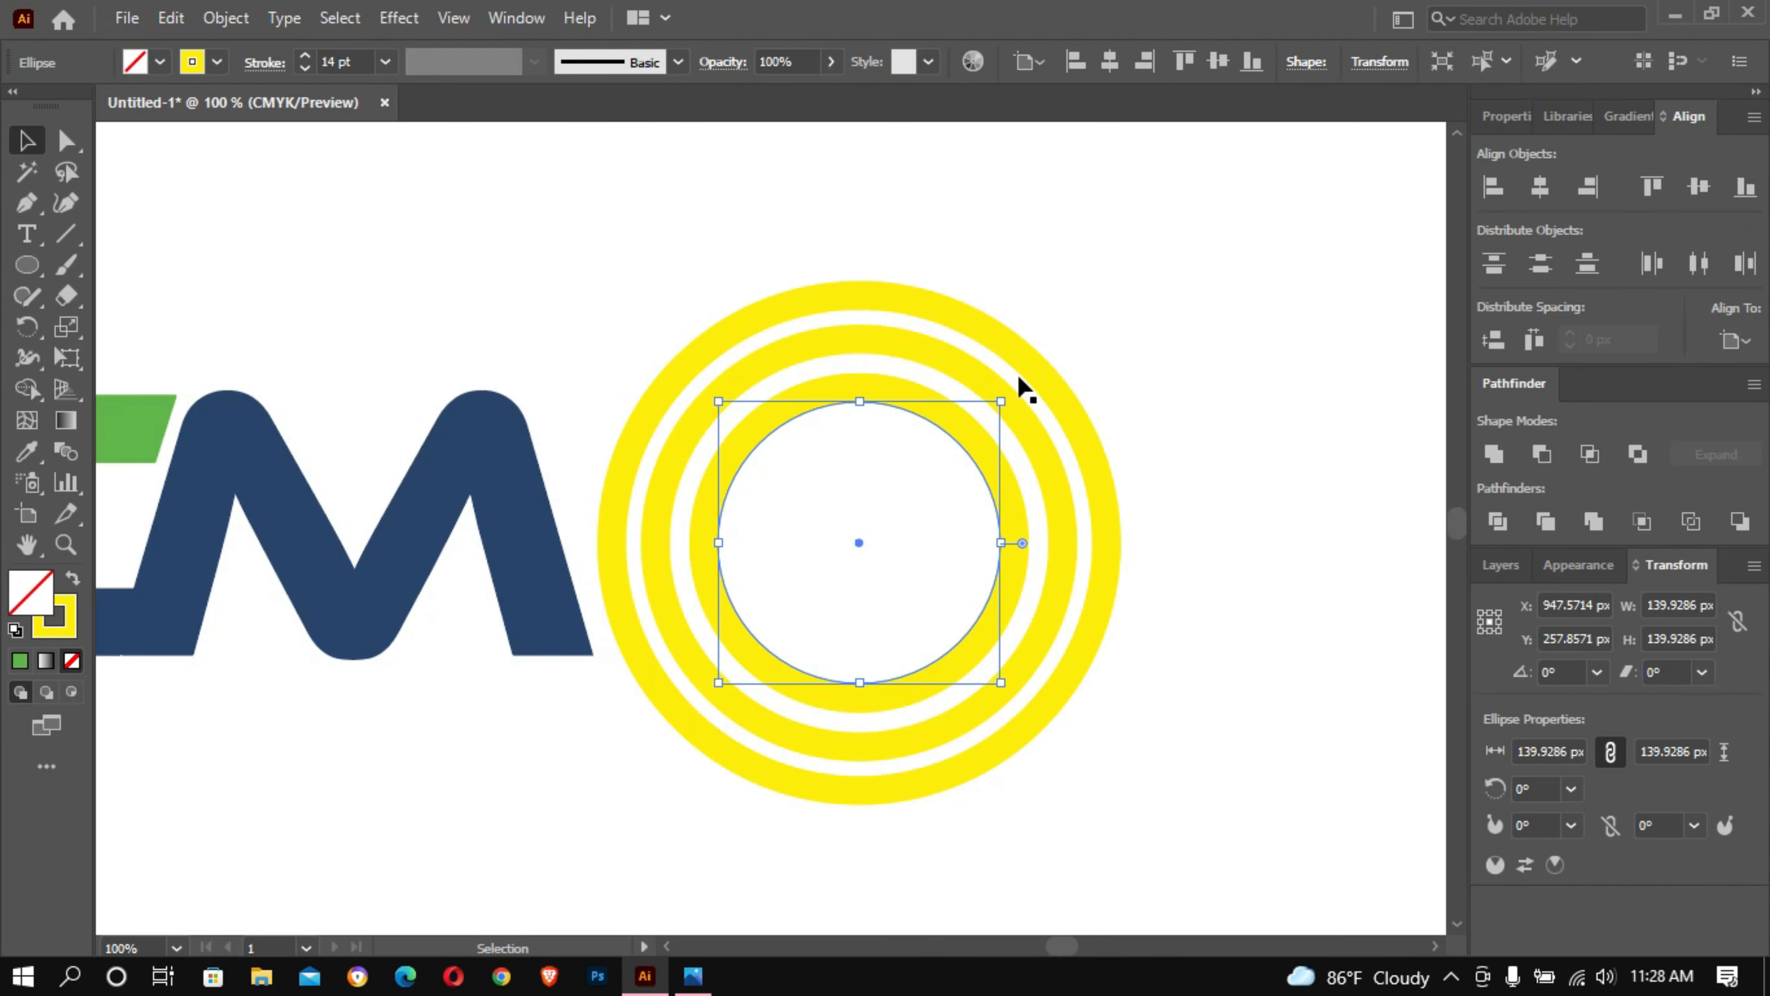
pyautogui.moveTo(1001, 402); pyautogui.dragTo(1045, 354)
pyautogui.click(1167, 309)
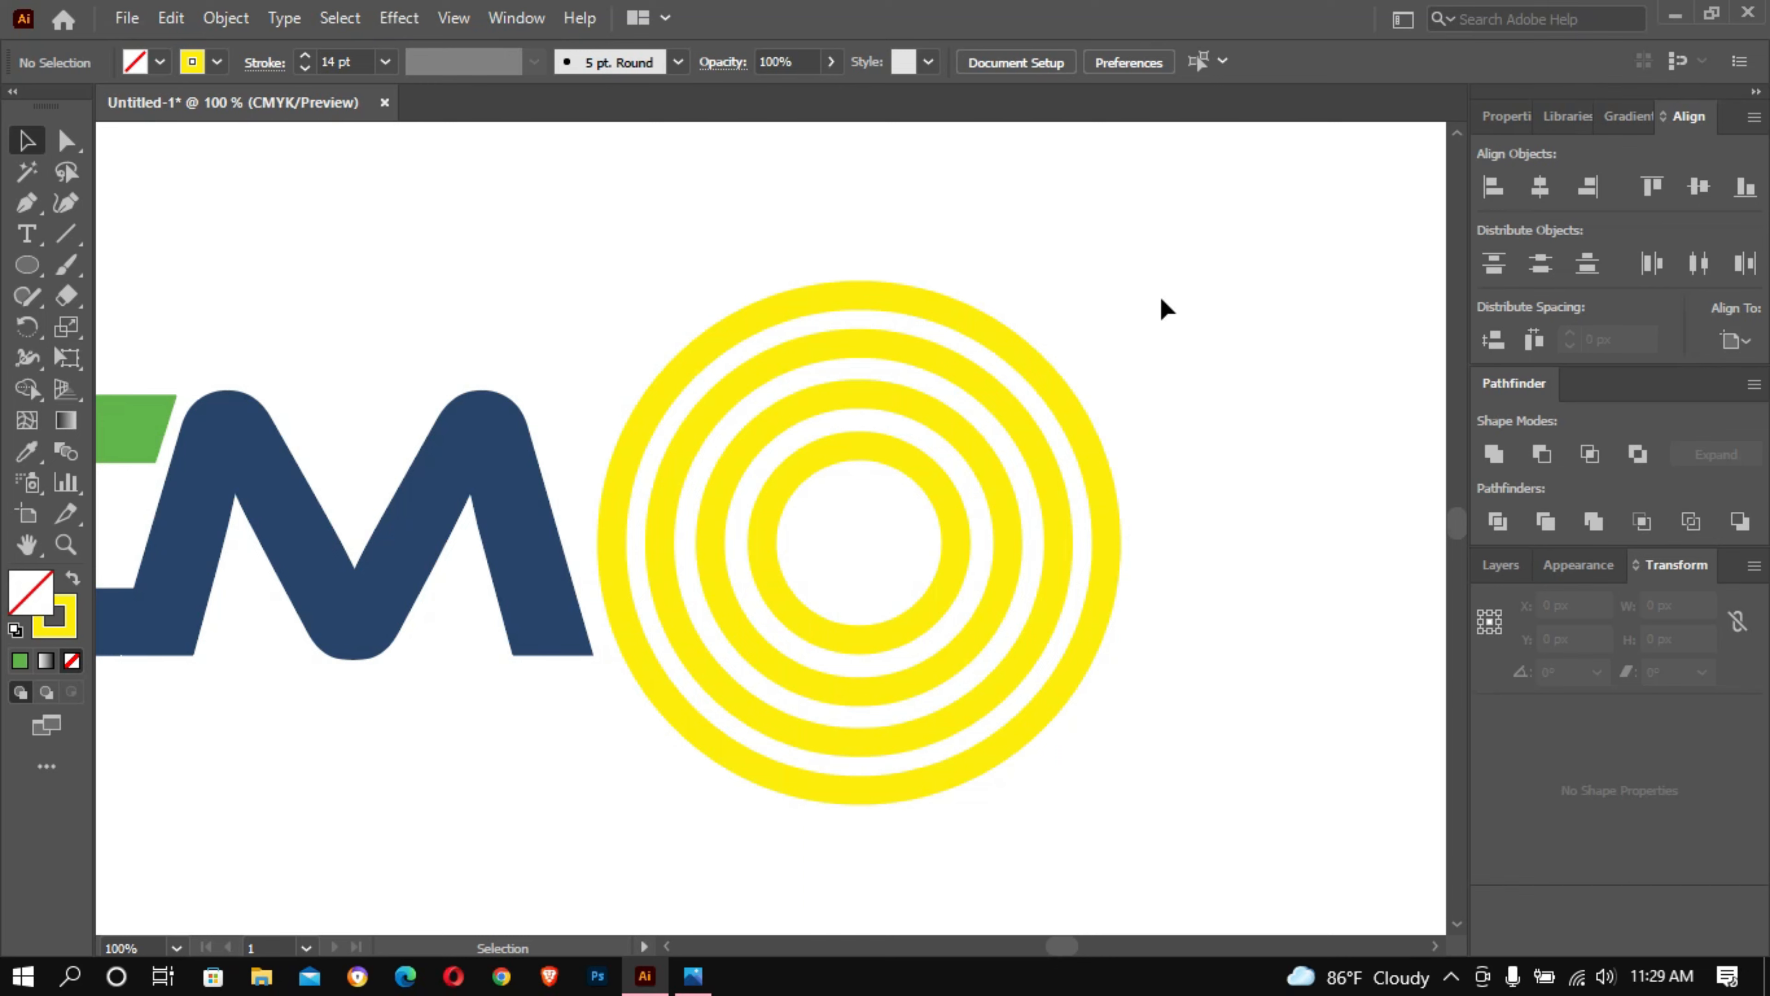
# - Copy the innermost circle, paste it in front, scale the copy down about its centre as a fifth ring, and deselect it
pyautogui.click(910, 458)
pyautogui.moveTo(953, 450); pyautogui.dragTo(905, 478)
pyautogui.hotkey('ctrl', 'z')
pyautogui.click(173, 19)
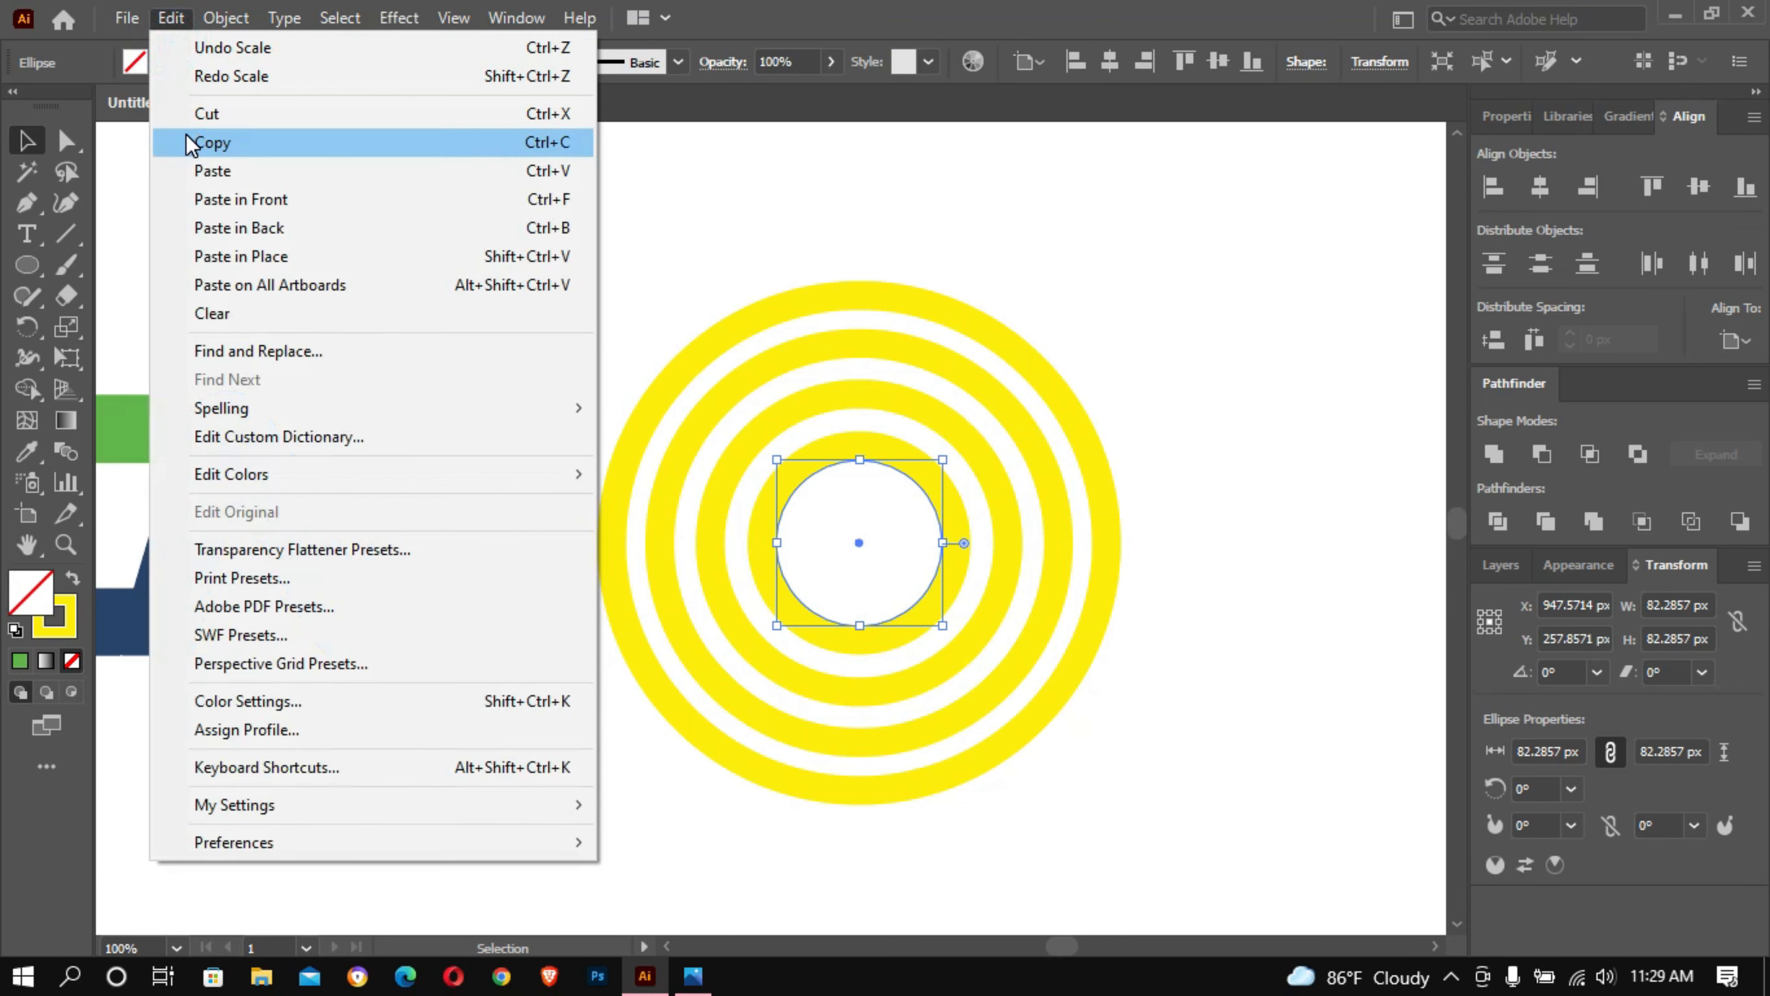
pyautogui.click(190, 143)
pyautogui.click(170, 23)
pyautogui.click(235, 198)
pyautogui.moveTo(938, 461); pyautogui.dragTo(886, 477)
pyautogui.click(1196, 307)
# - Scale all five rings down together to about 143 px in diameter and set their stroke weight to 9 pt
pyautogui.moveTo(1069, 284); pyautogui.dragTo(893, 533)
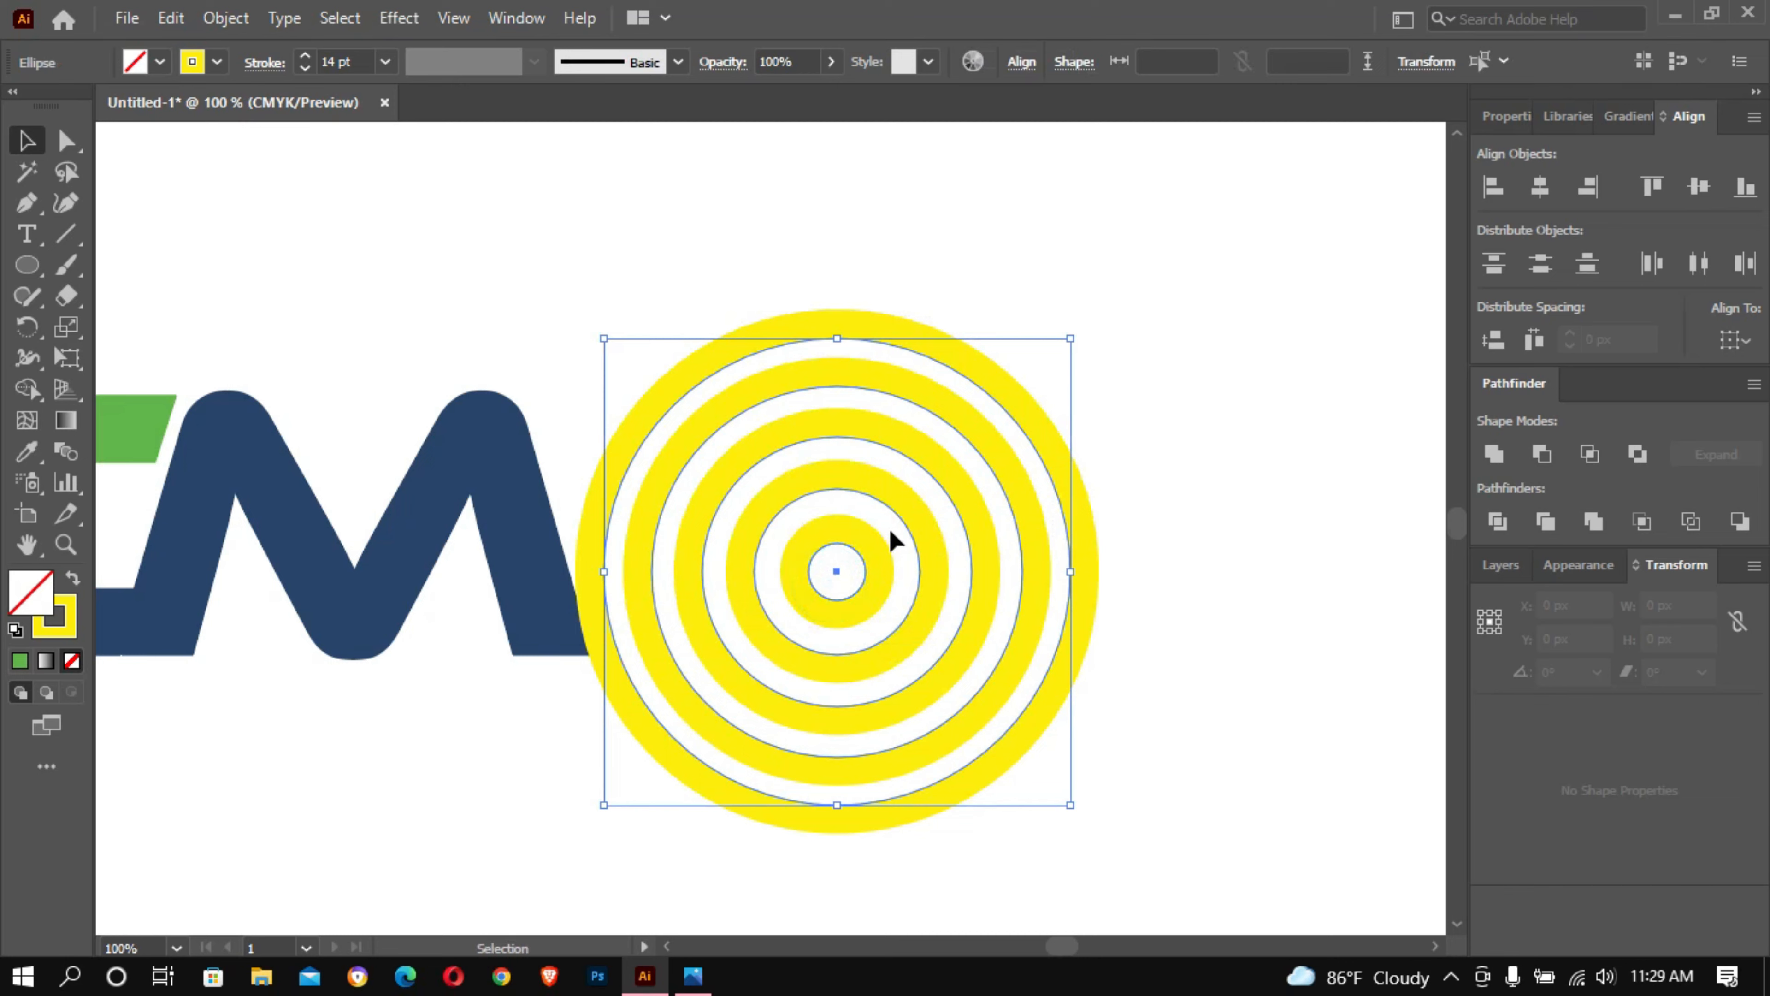
pyautogui.moveTo(1071, 340)
pyautogui.mouseDown()
pyautogui.moveTo(969, 376)
pyautogui.moveTo(984, 379)
pyautogui.mouseUp()
pyautogui.click(346, 62)
pyautogui.write('9')
pyautogui.press('Return')
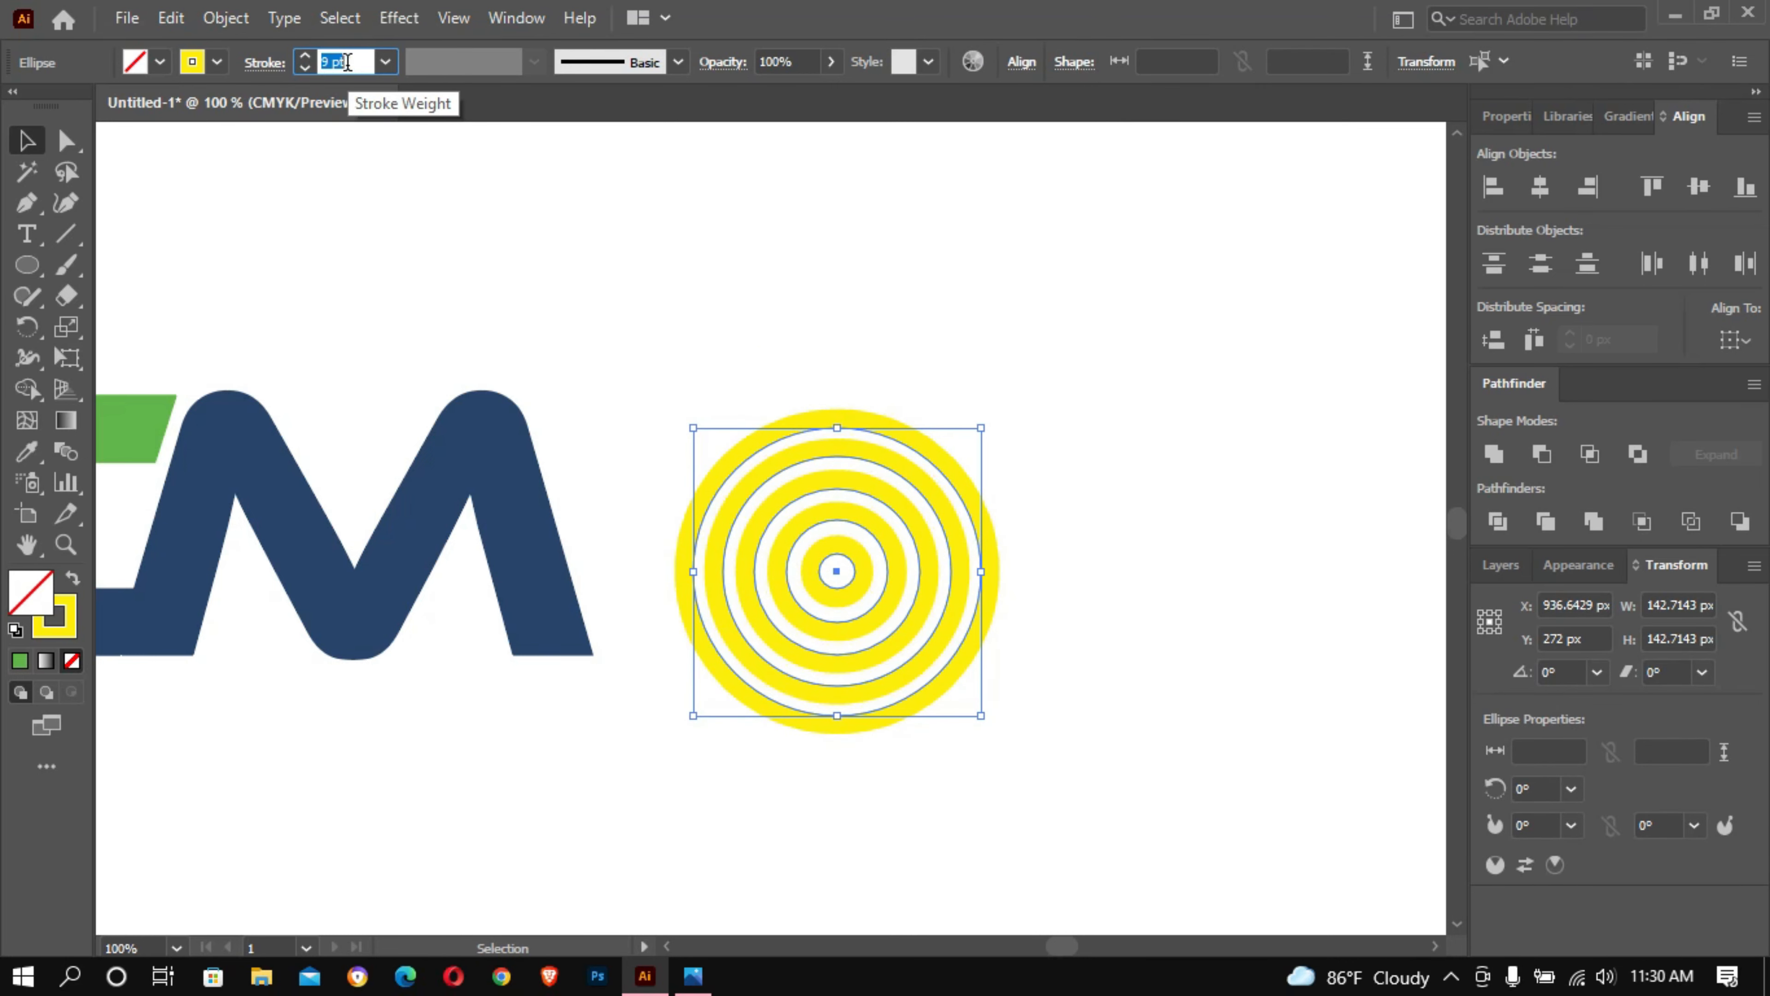
# - Group the rings, move the group onto the centre of the M, and deselect it
pyautogui.rightClick(886, 460)
pyautogui.click(1079, 364)
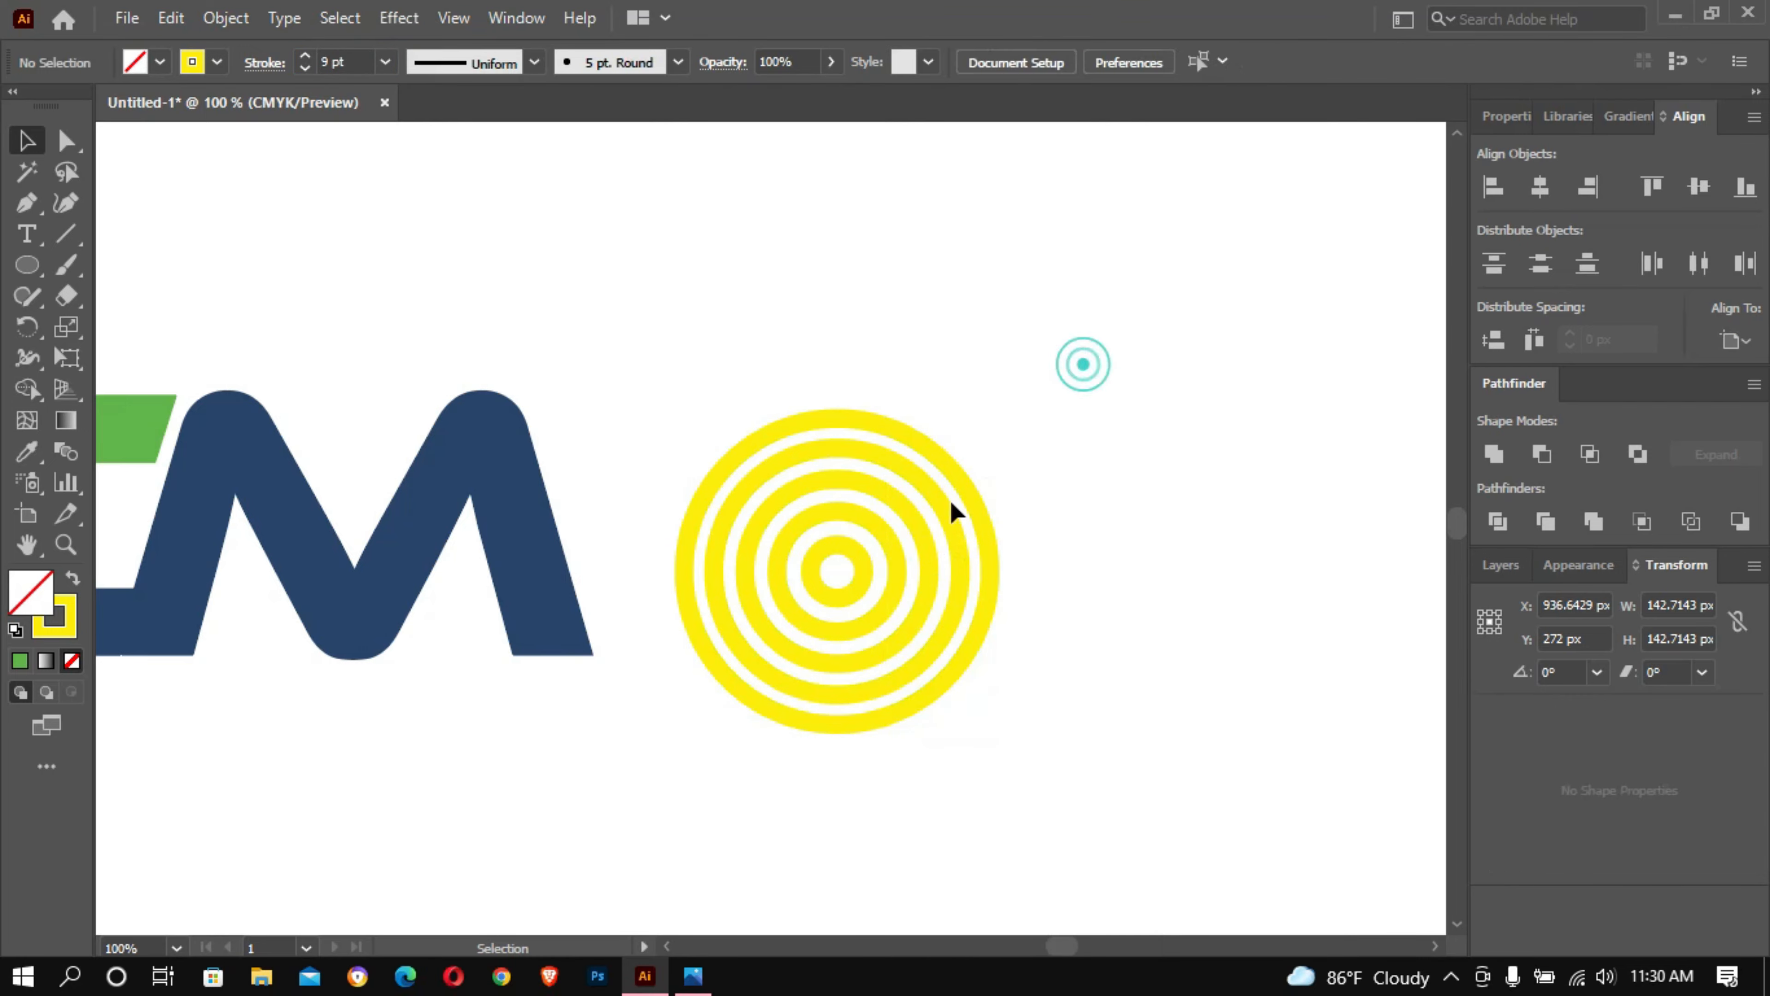
pyautogui.moveTo(865, 572); pyautogui.dragTo(375, 513)
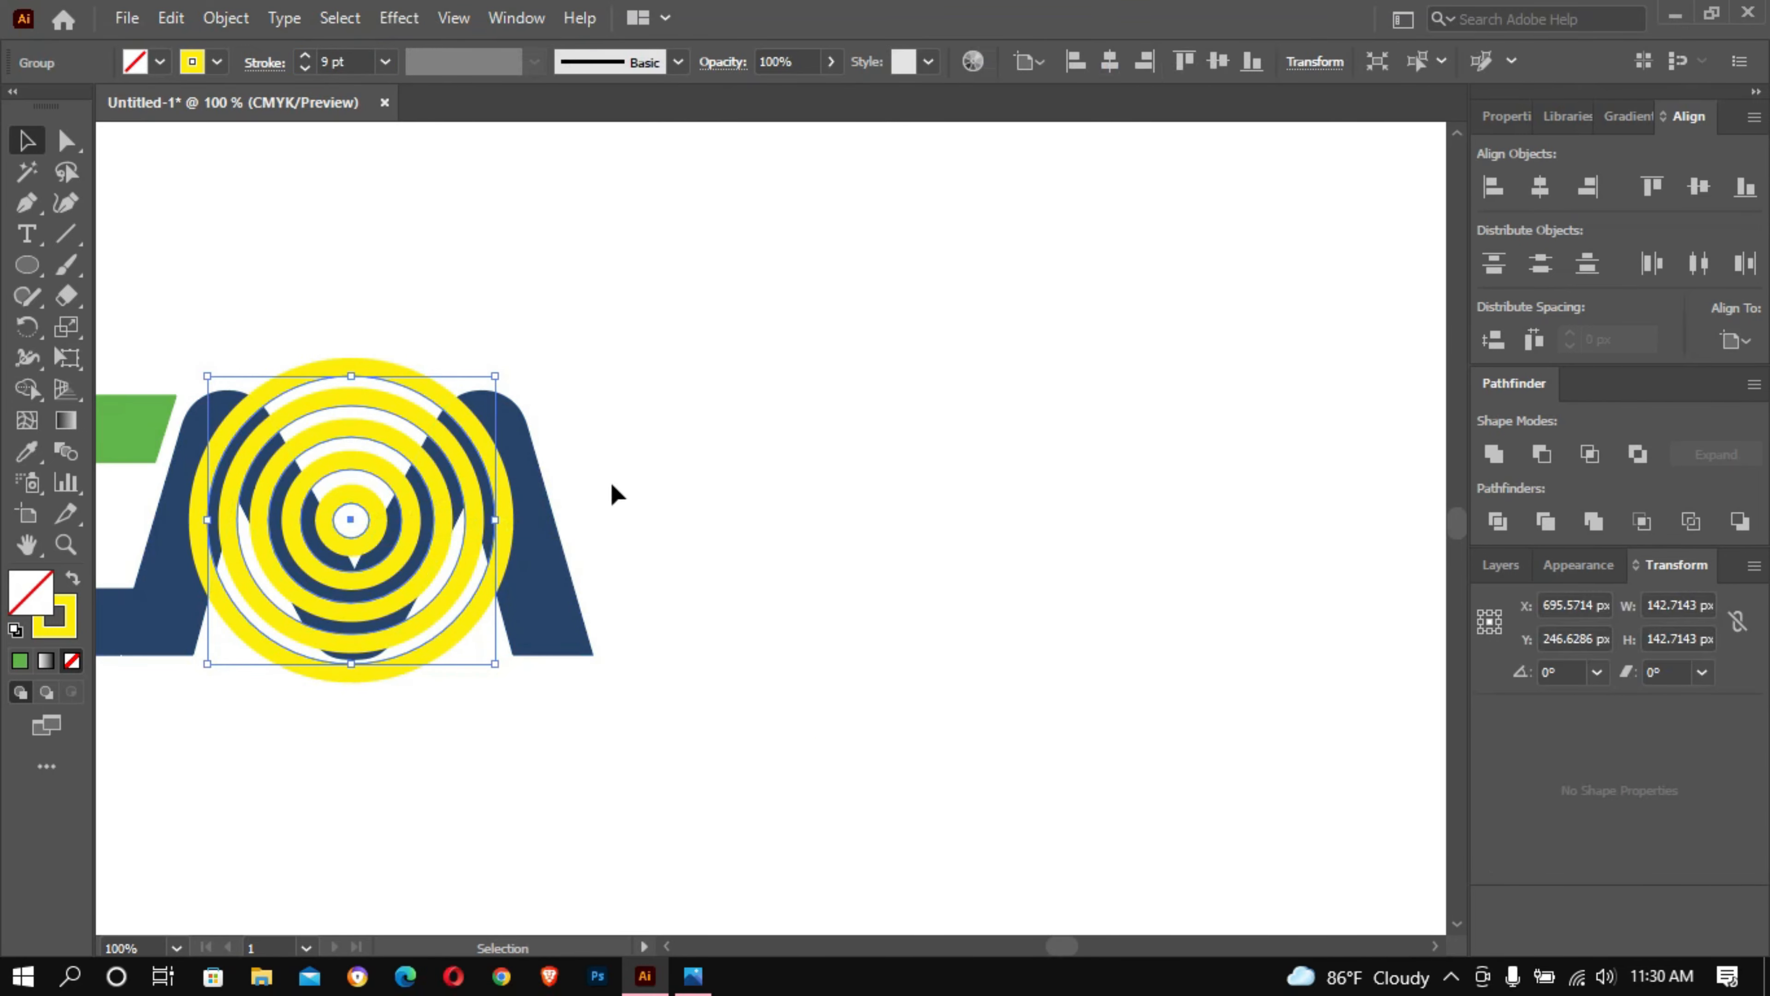
pyautogui.keyDown('ctrl'); pyautogui.click(633, 401); pyautogui.keyUp('ctrl')
# - Scale the ring group proportionally to about 210 px in diameter, keeping it centred over the M, and deselect it
pyautogui.moveTo(685, 424); pyautogui.dragTo(1174, 154)
pyautogui.moveTo(858, 418); pyautogui.dragTo(854, 373)
pyautogui.scroll(2, 854, 373)
pyautogui.moveTo(1109, 224); pyautogui.dragTo(1379, 161)
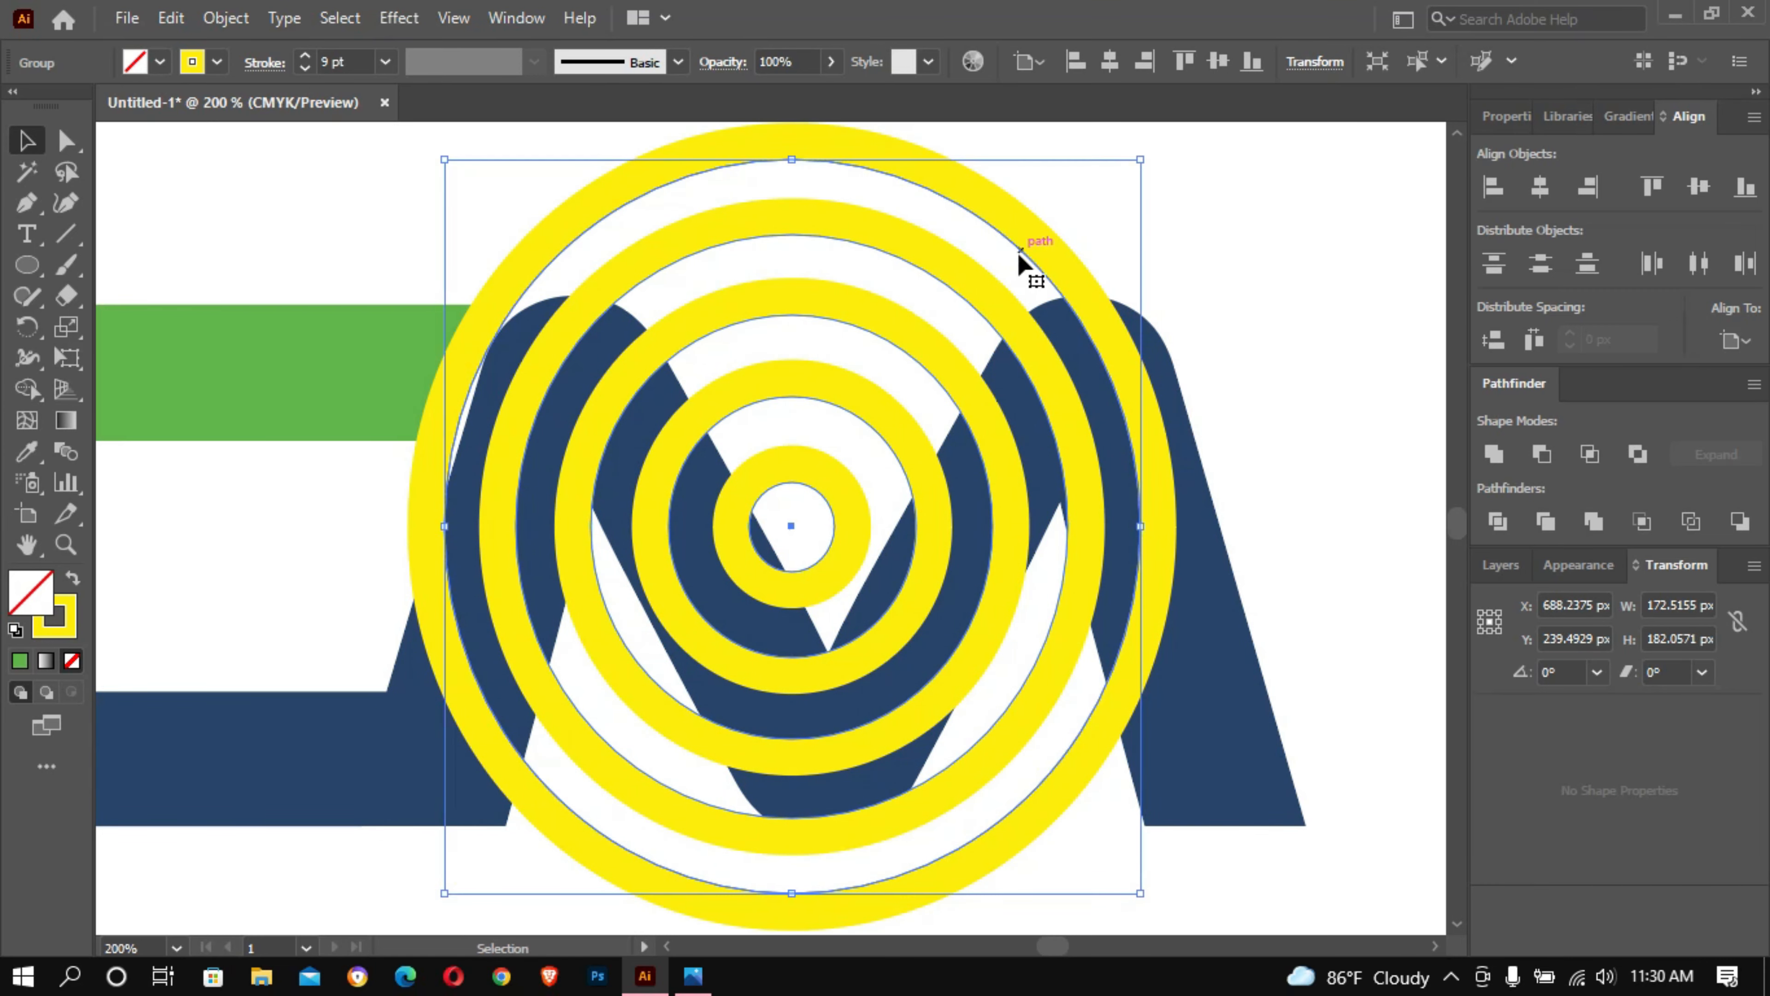
pyautogui.keyDown('ctrl'); pyautogui.keyDown('alt'); pyautogui.click(938, 293); pyautogui.keyUp('alt'); pyautogui.keyUp('ctrl')
pyautogui.keyDown('ctrl'); pyautogui.keyDown('alt'); pyautogui.click(943, 299); pyautogui.keyUp('alt'); pyautogui.keyUp('ctrl')
pyautogui.moveTo(897, 434); pyautogui.dragTo(1006, 399)
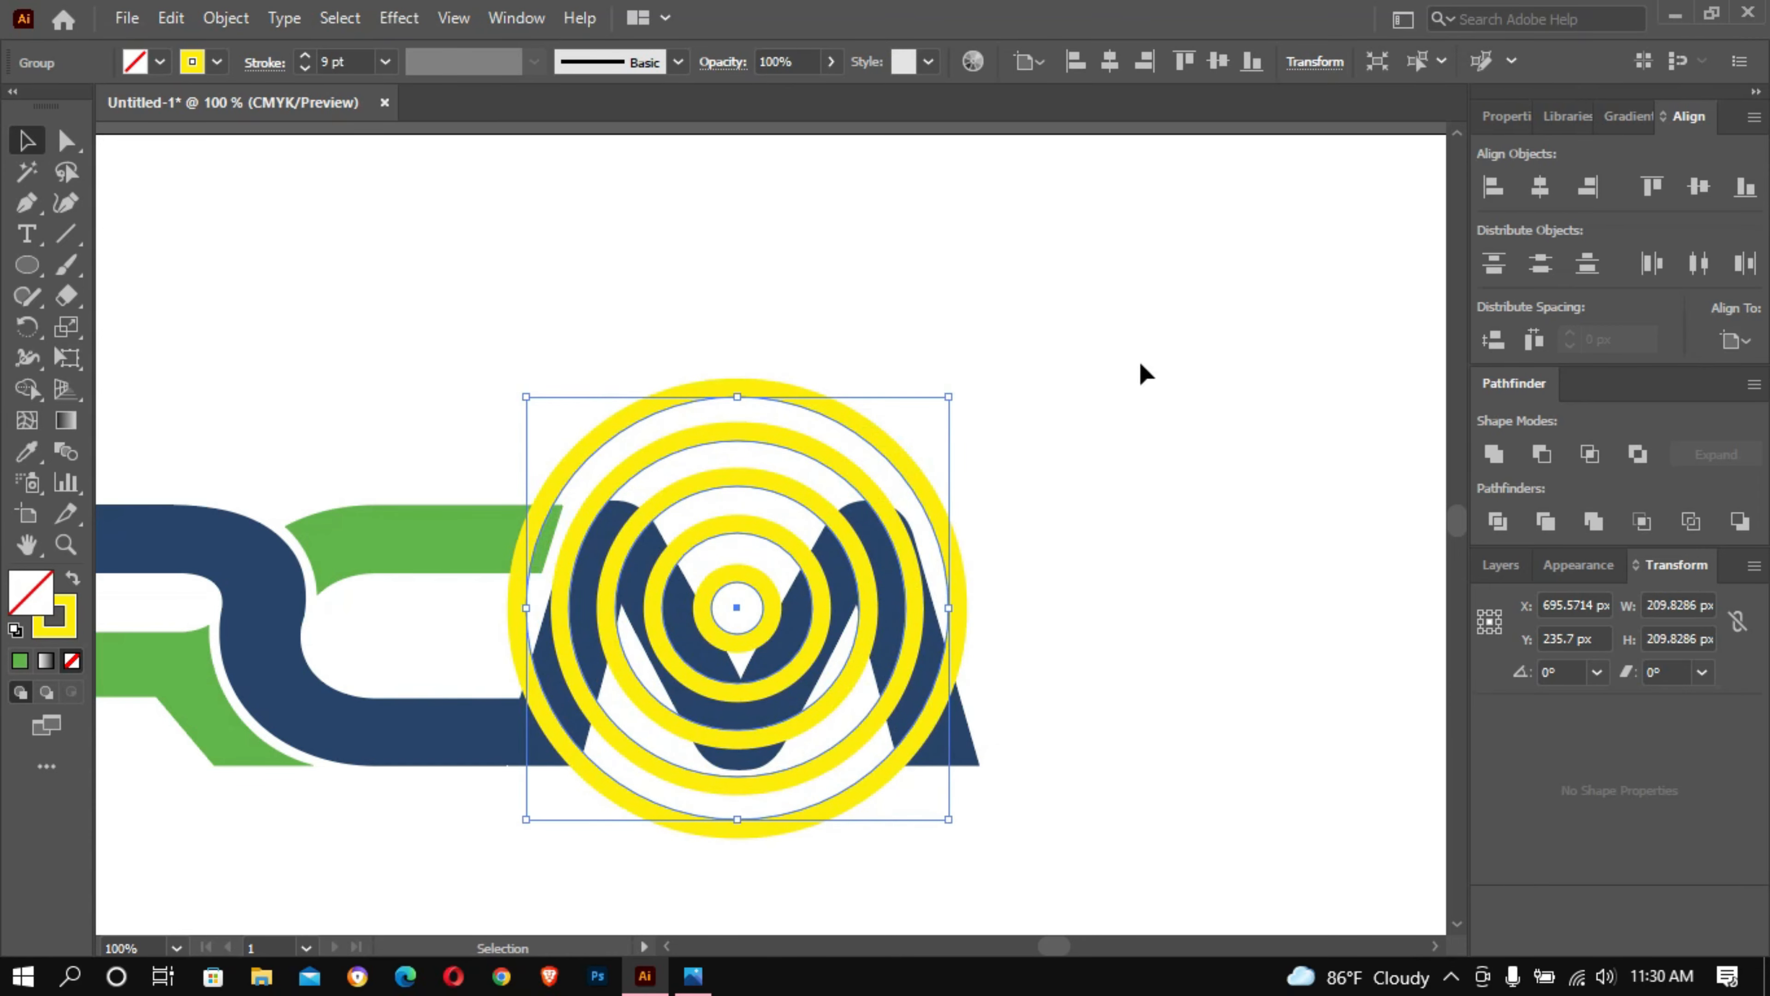
pyautogui.click(1138, 356)
# - Try a stroke weight of 18 pt on the ring group over the M
pyautogui.click(723, 389)
pyautogui.click(342, 62)
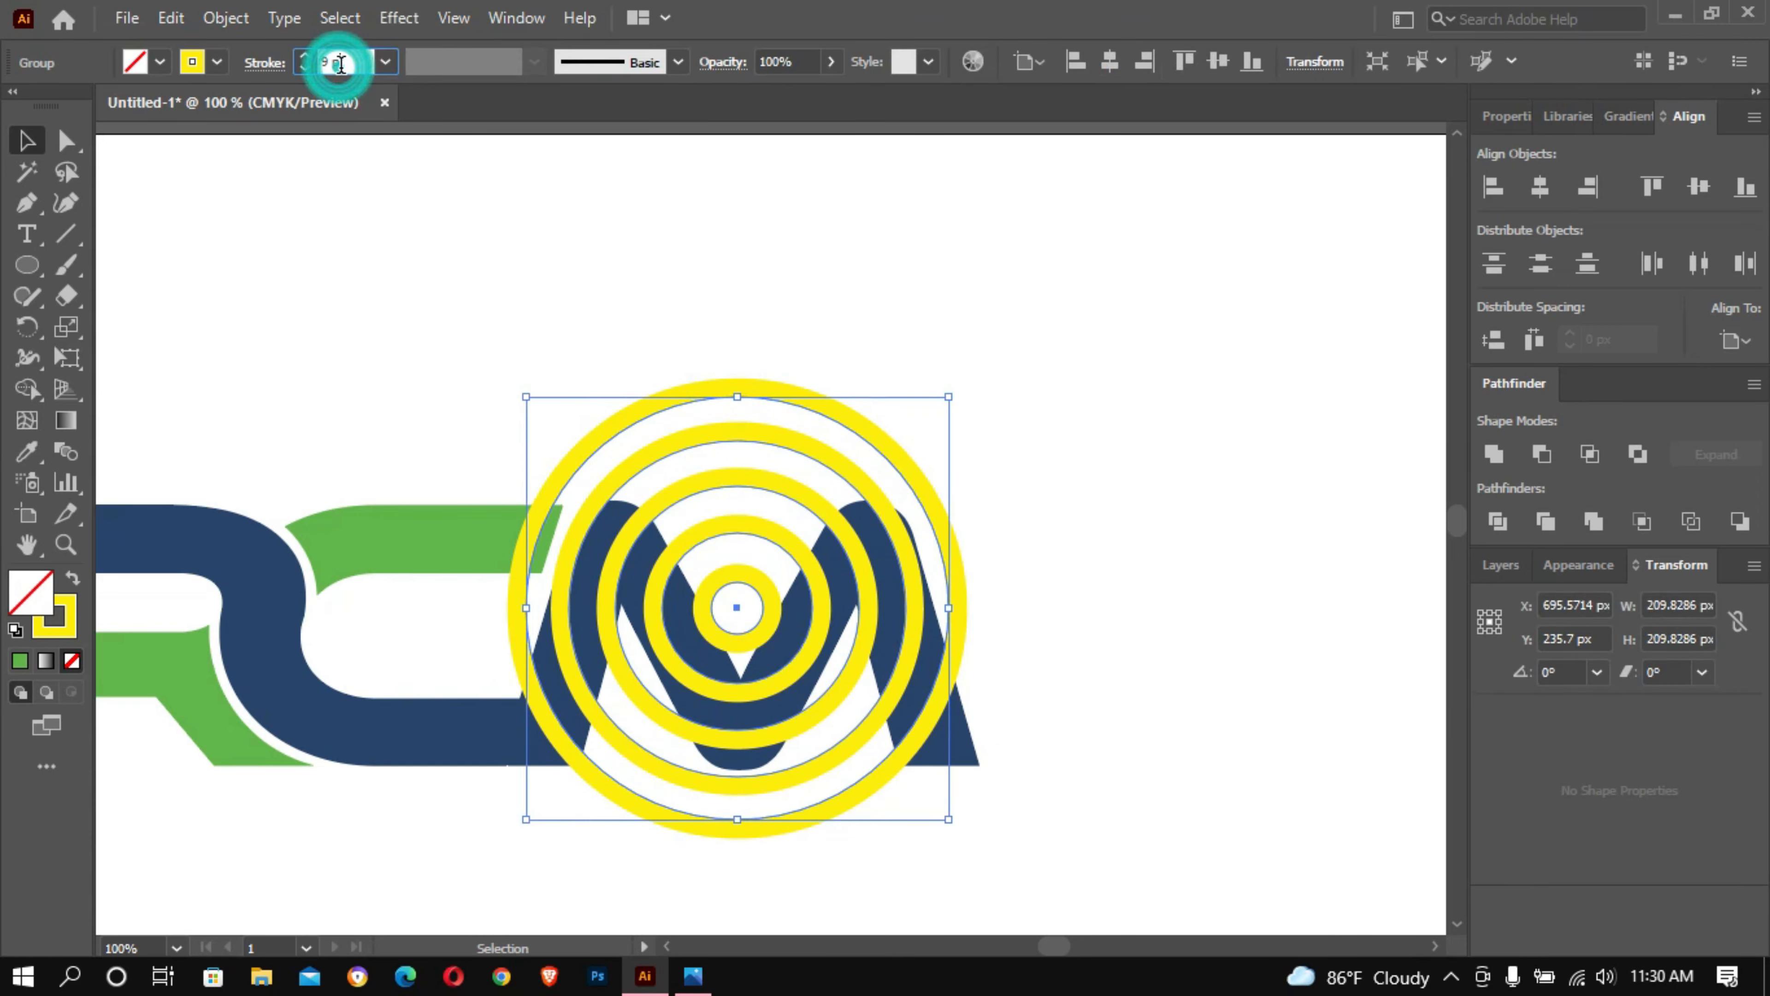
pyautogui.write('18')
pyautogui.press('Return')
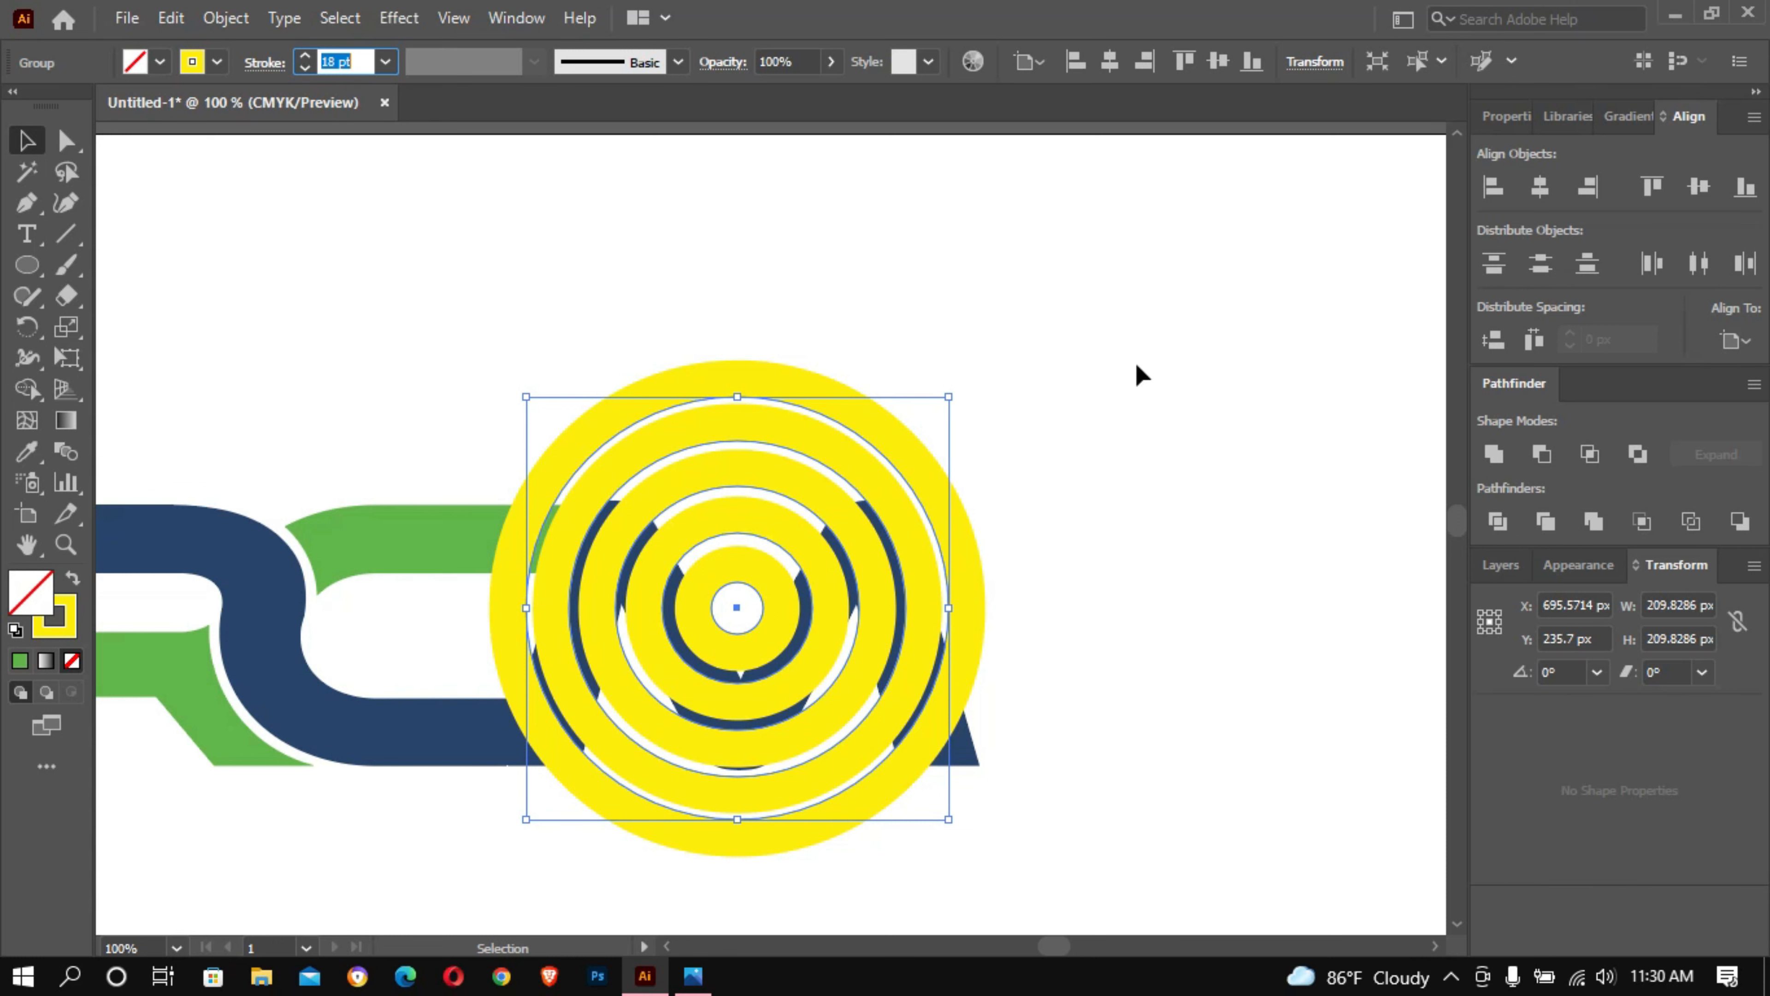
pyautogui.click(896, 388)
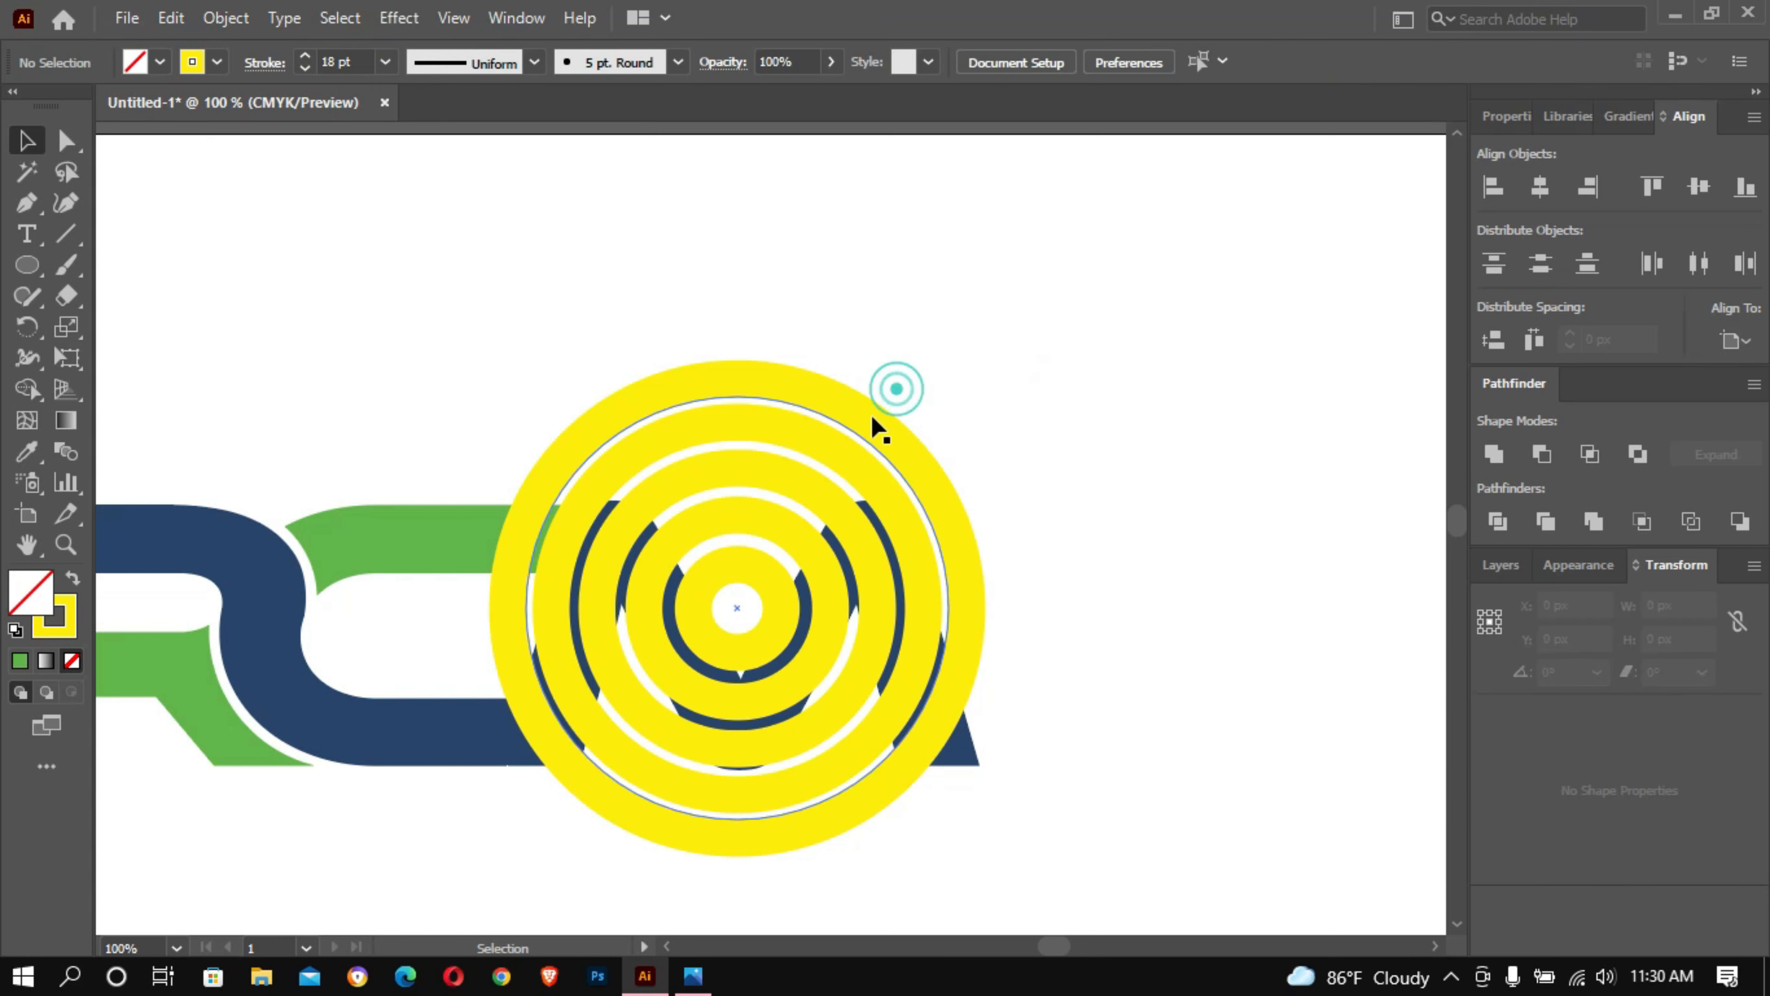
# - Set the ring group's stroke weight to 12 pt and ungroup the rings
pyautogui.click(870, 420)
pyautogui.click(343, 61)
pyautogui.scroll(-6, 343, 61)
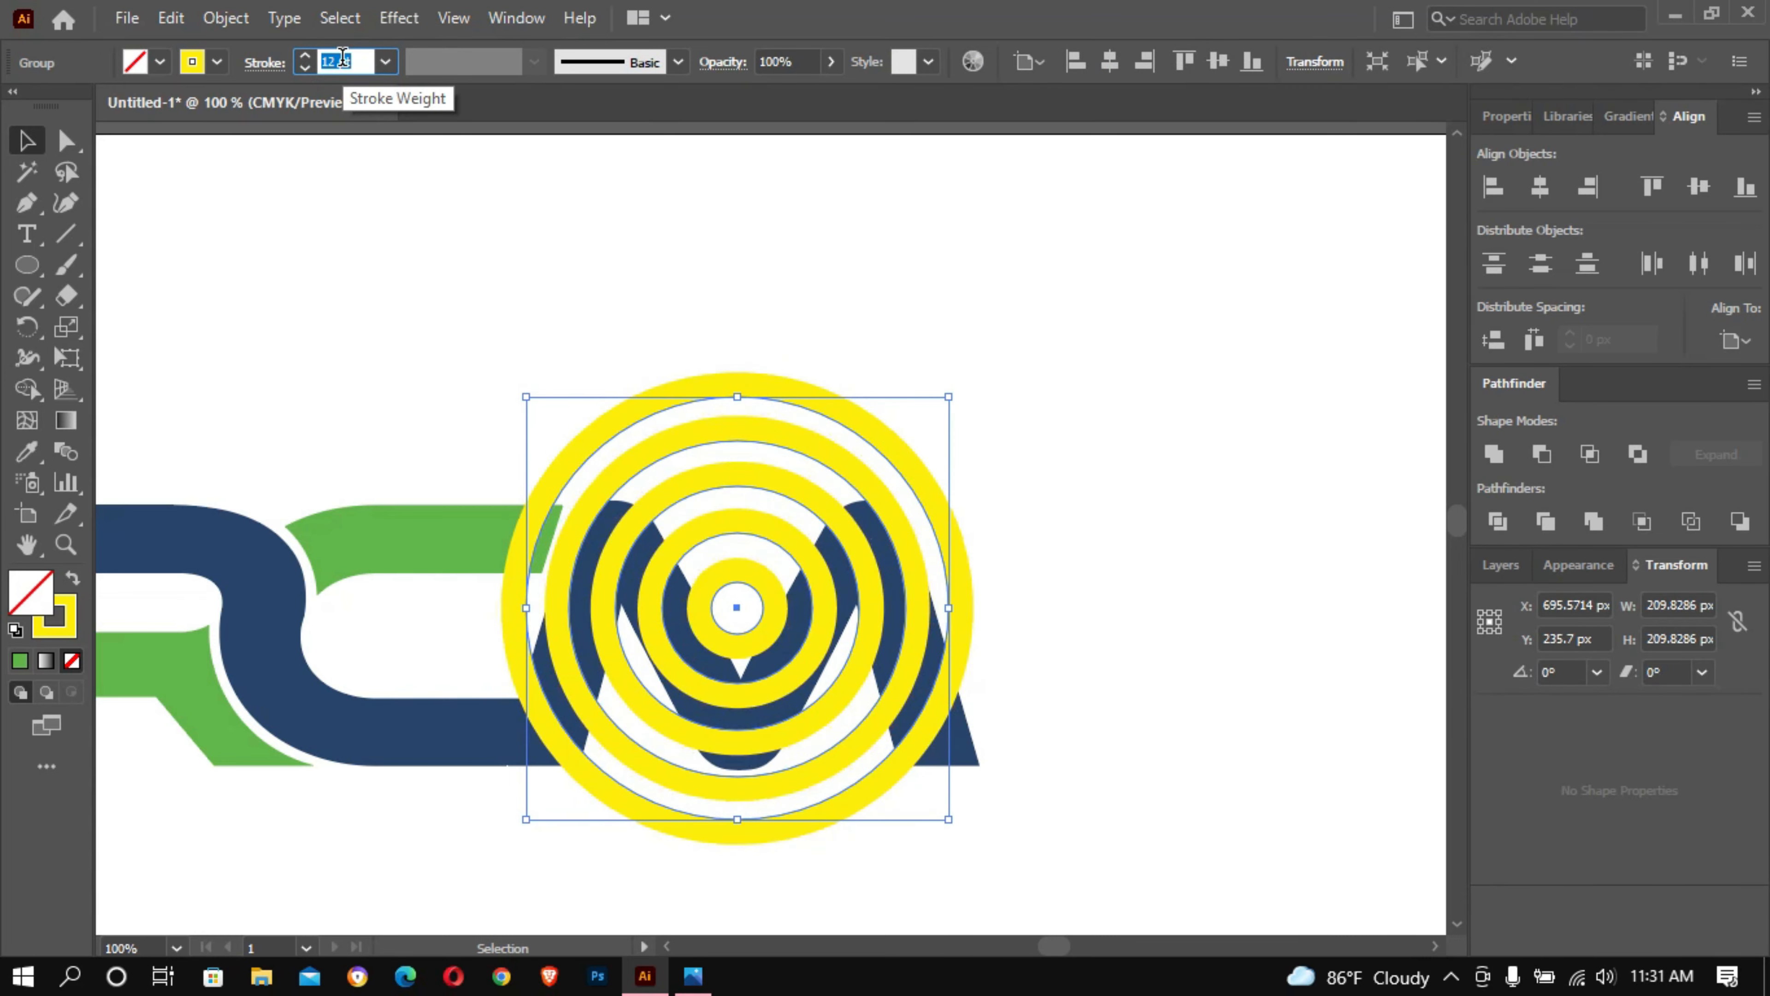
pyautogui.rightClick(874, 430)
pyautogui.click(993, 331)
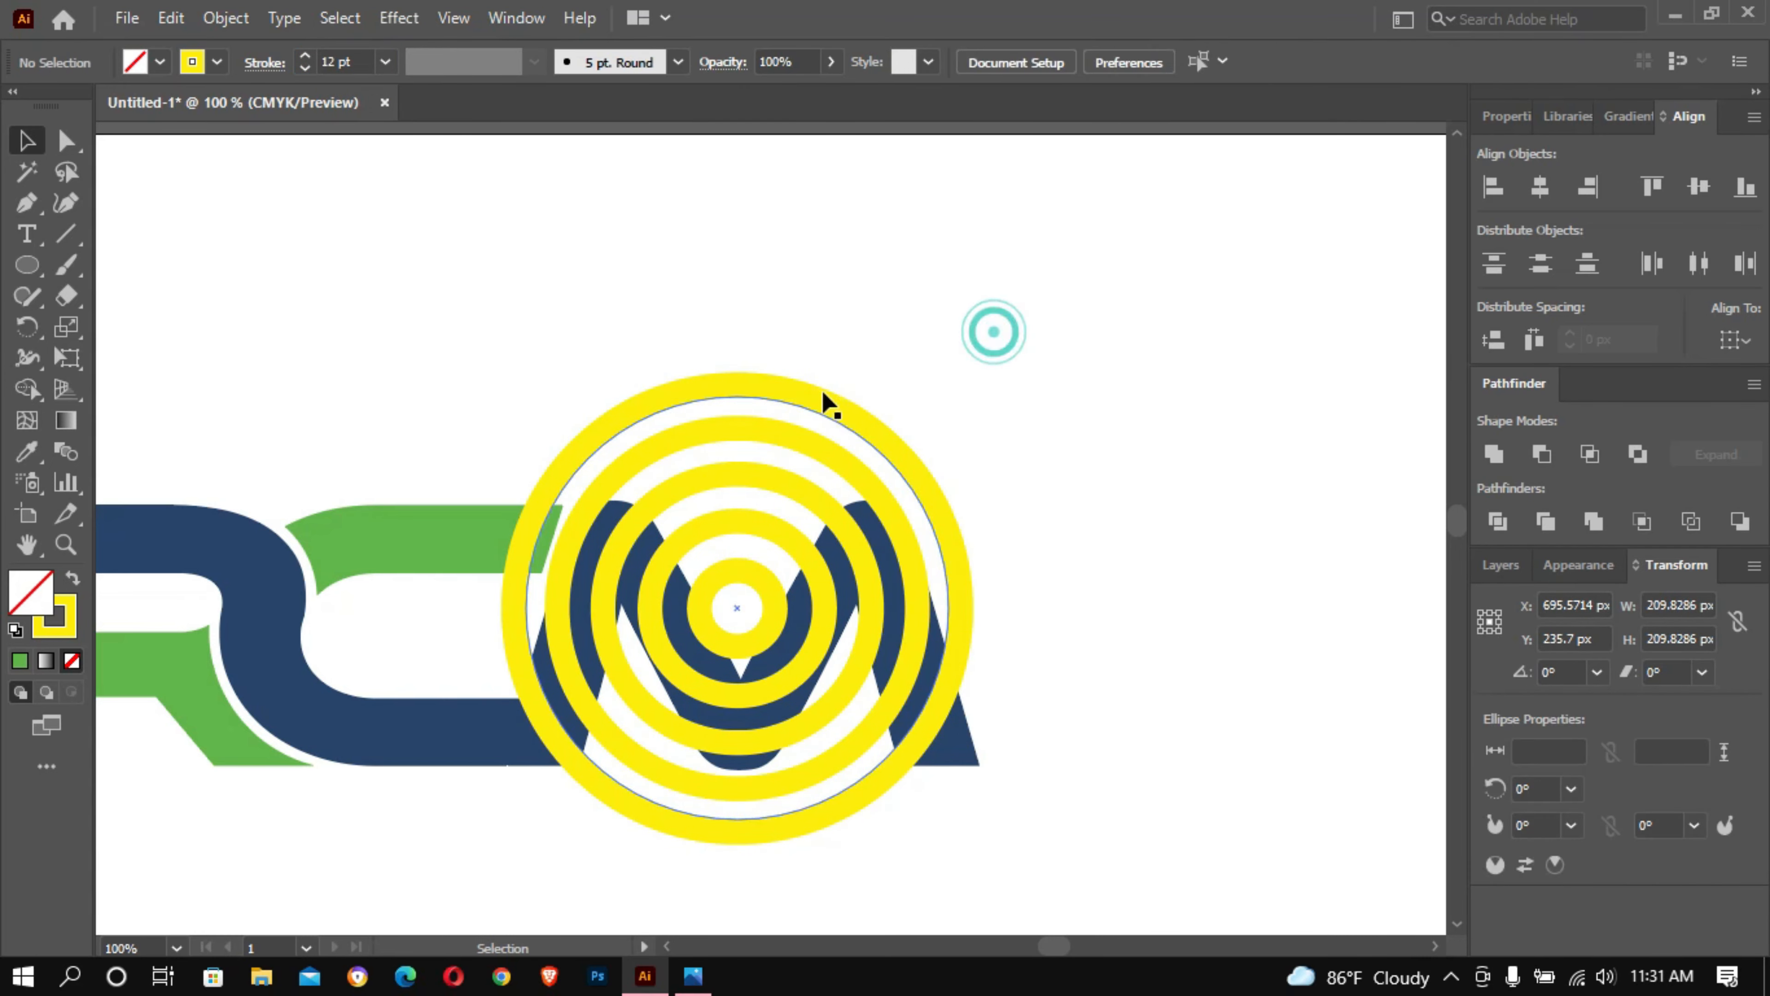
# - Delete the outermost of the five rings over the M
pyautogui.click(822, 399)
pyautogui.press('Delete')
pyautogui.click(787, 589)
pyautogui.click(1121, 380)
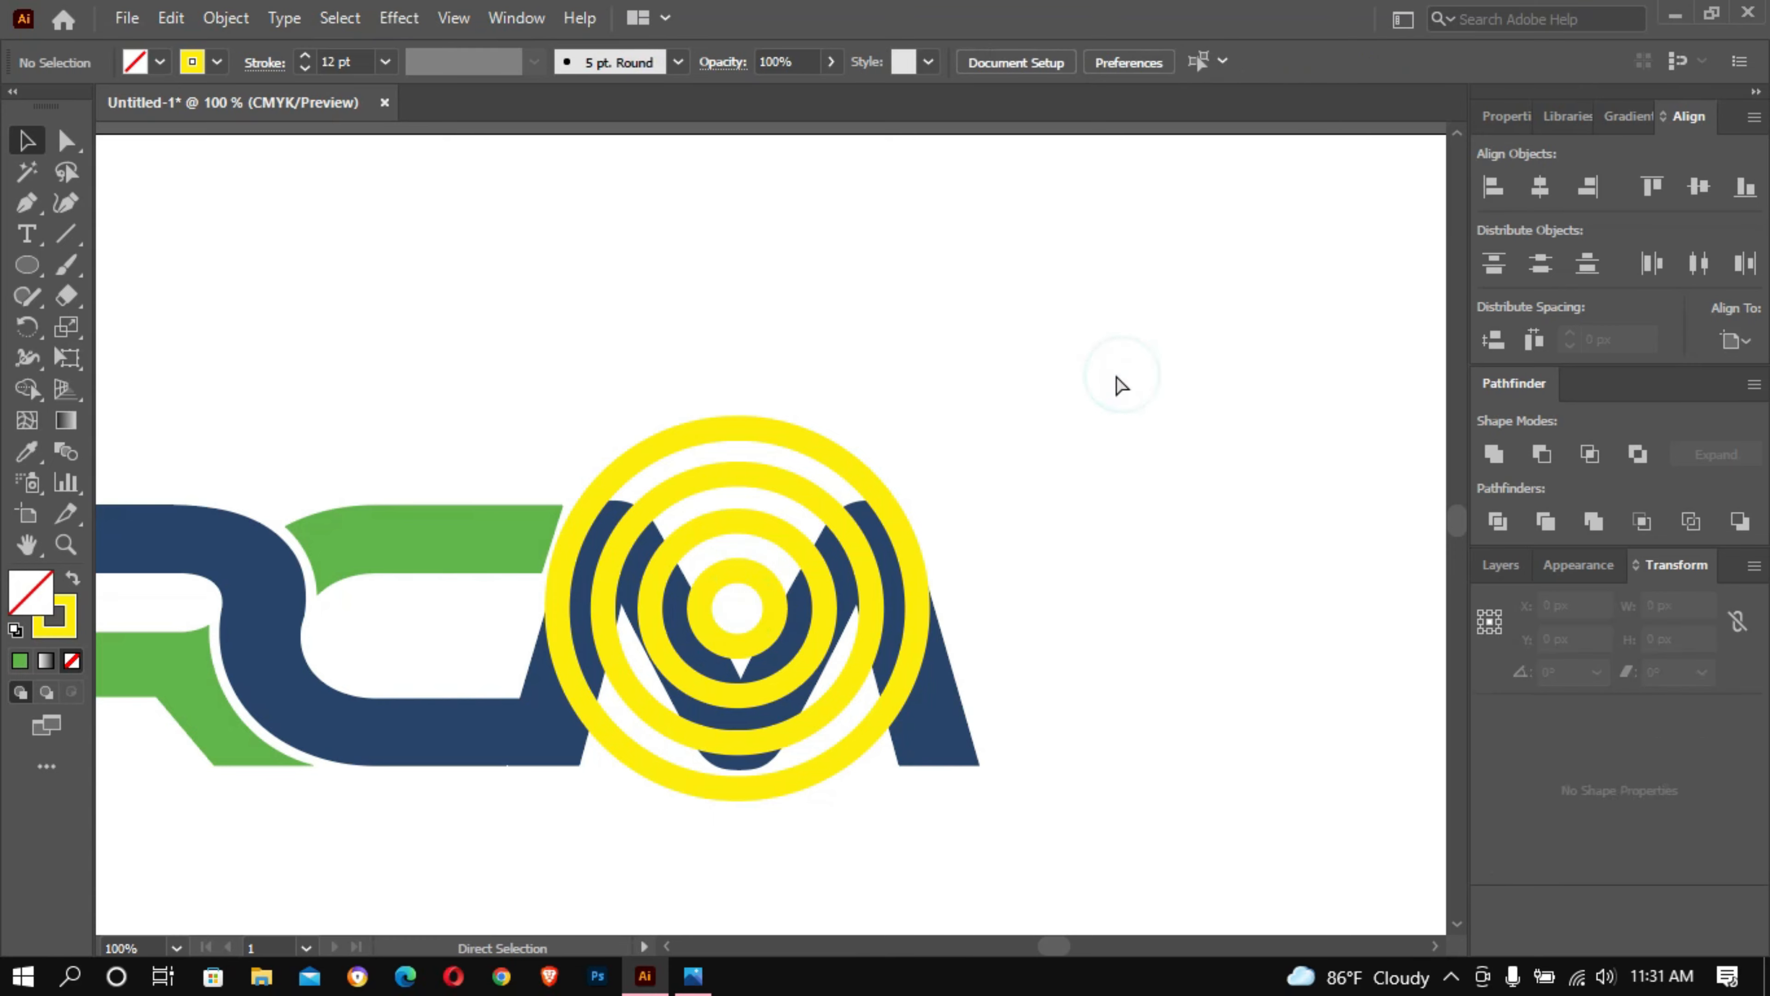
pyautogui.keyDown('ctrl'); pyautogui.click(1109, 371); pyautogui.keyUp('ctrl')
# - Fill the innermost circle with yellow and remove its stroke
pyautogui.moveTo(648, 739); pyautogui.dragTo(1184, 400)
pyautogui.click(802, 514)
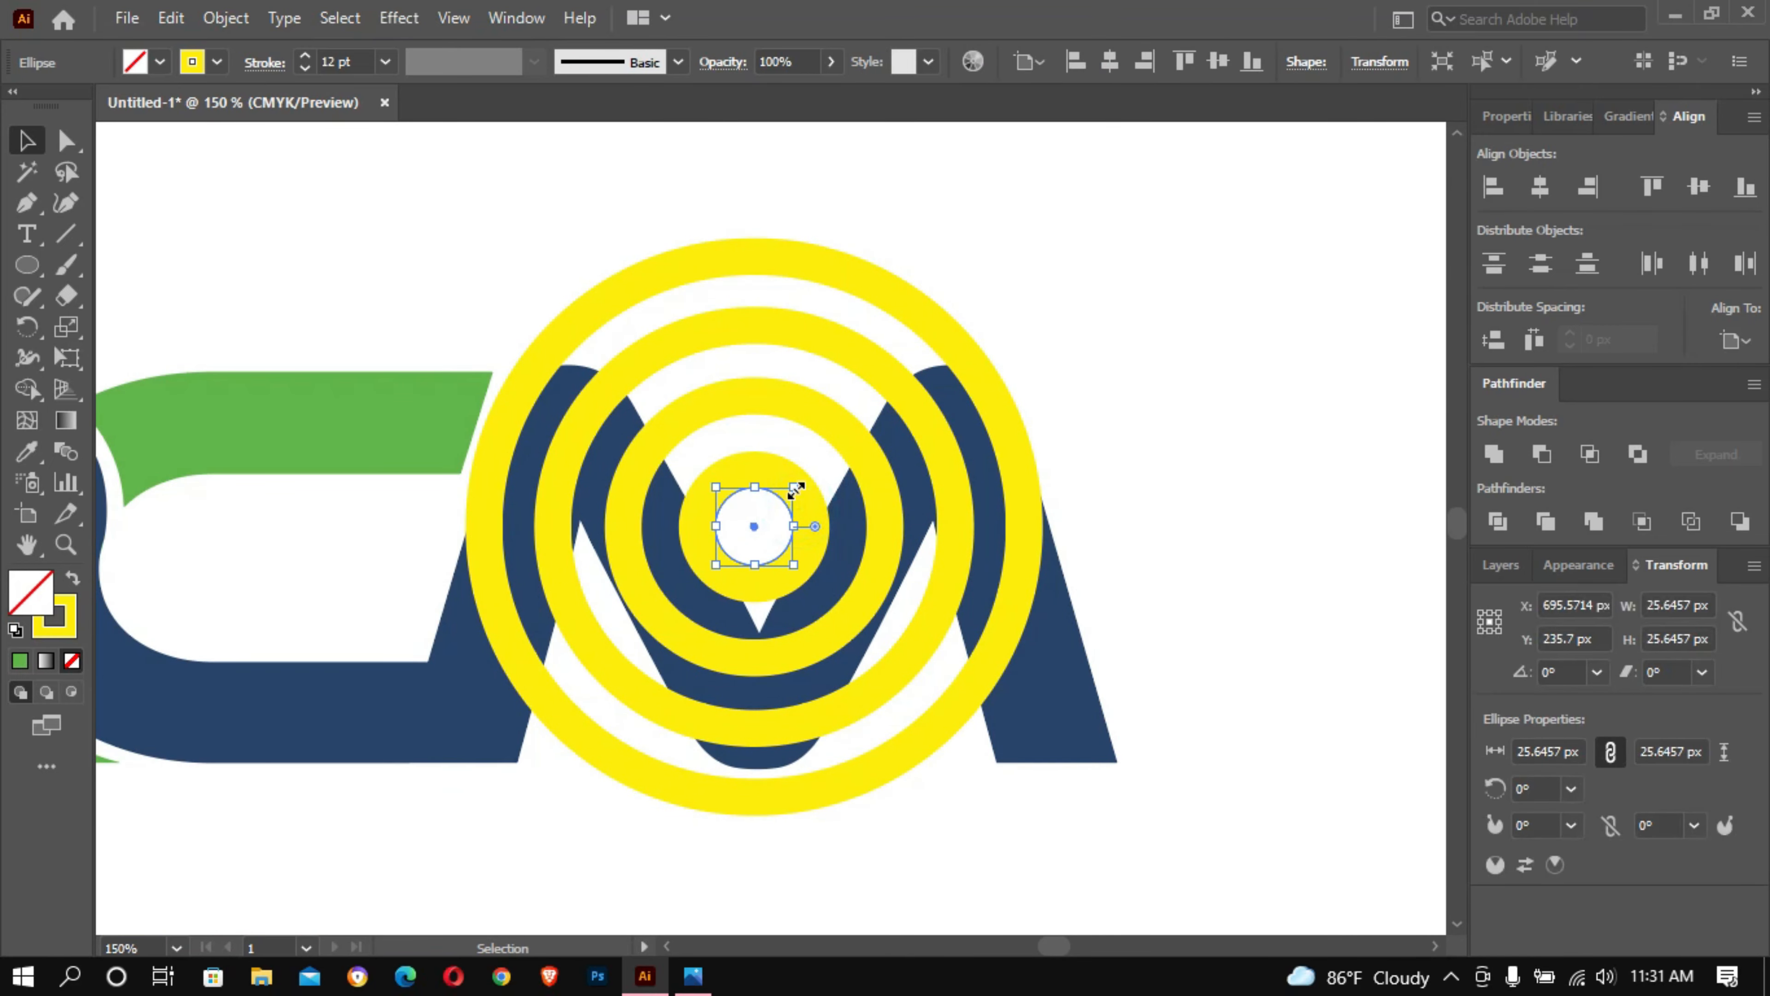
pyautogui.moveTo(795, 488)
pyautogui.mouseDown()
pyautogui.moveTo(750, 514)
pyautogui.moveTo(800, 487)
pyautogui.mouseUp()
pyautogui.click(151, 67)
pyautogui.click(109, 103)
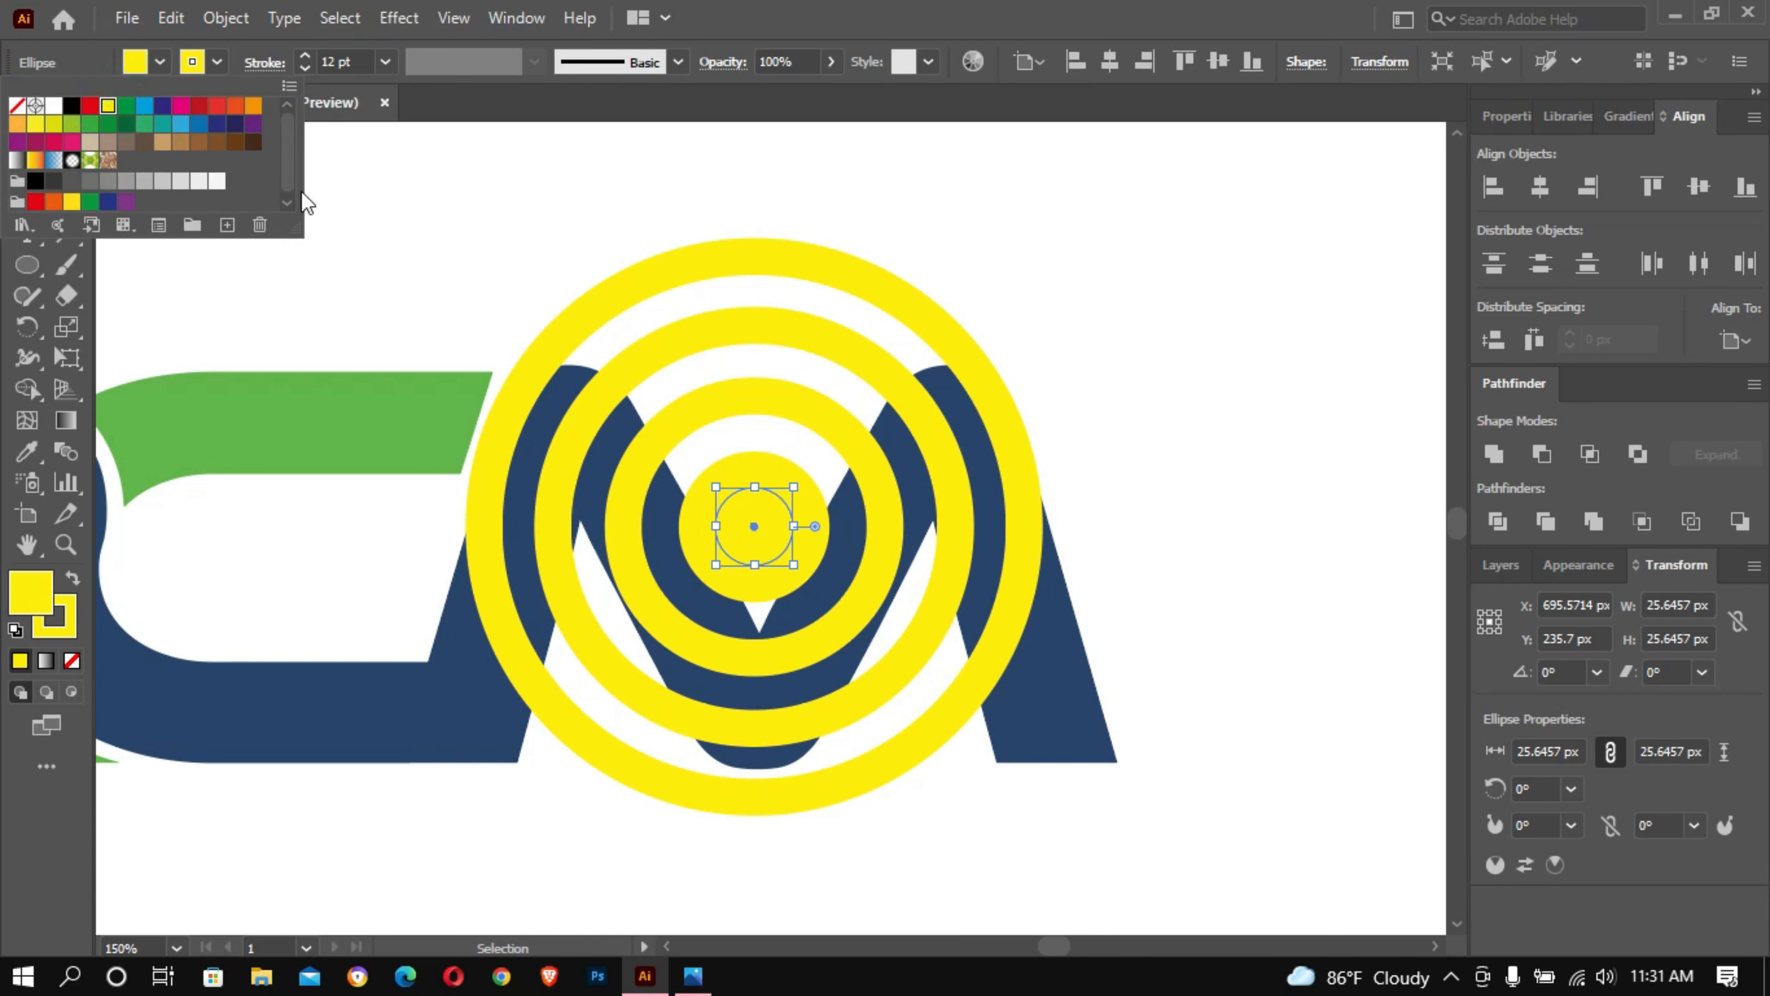
pyautogui.click(218, 68)
pyautogui.click(218, 65)
pyautogui.click(17, 105)
pyautogui.click(1139, 226)
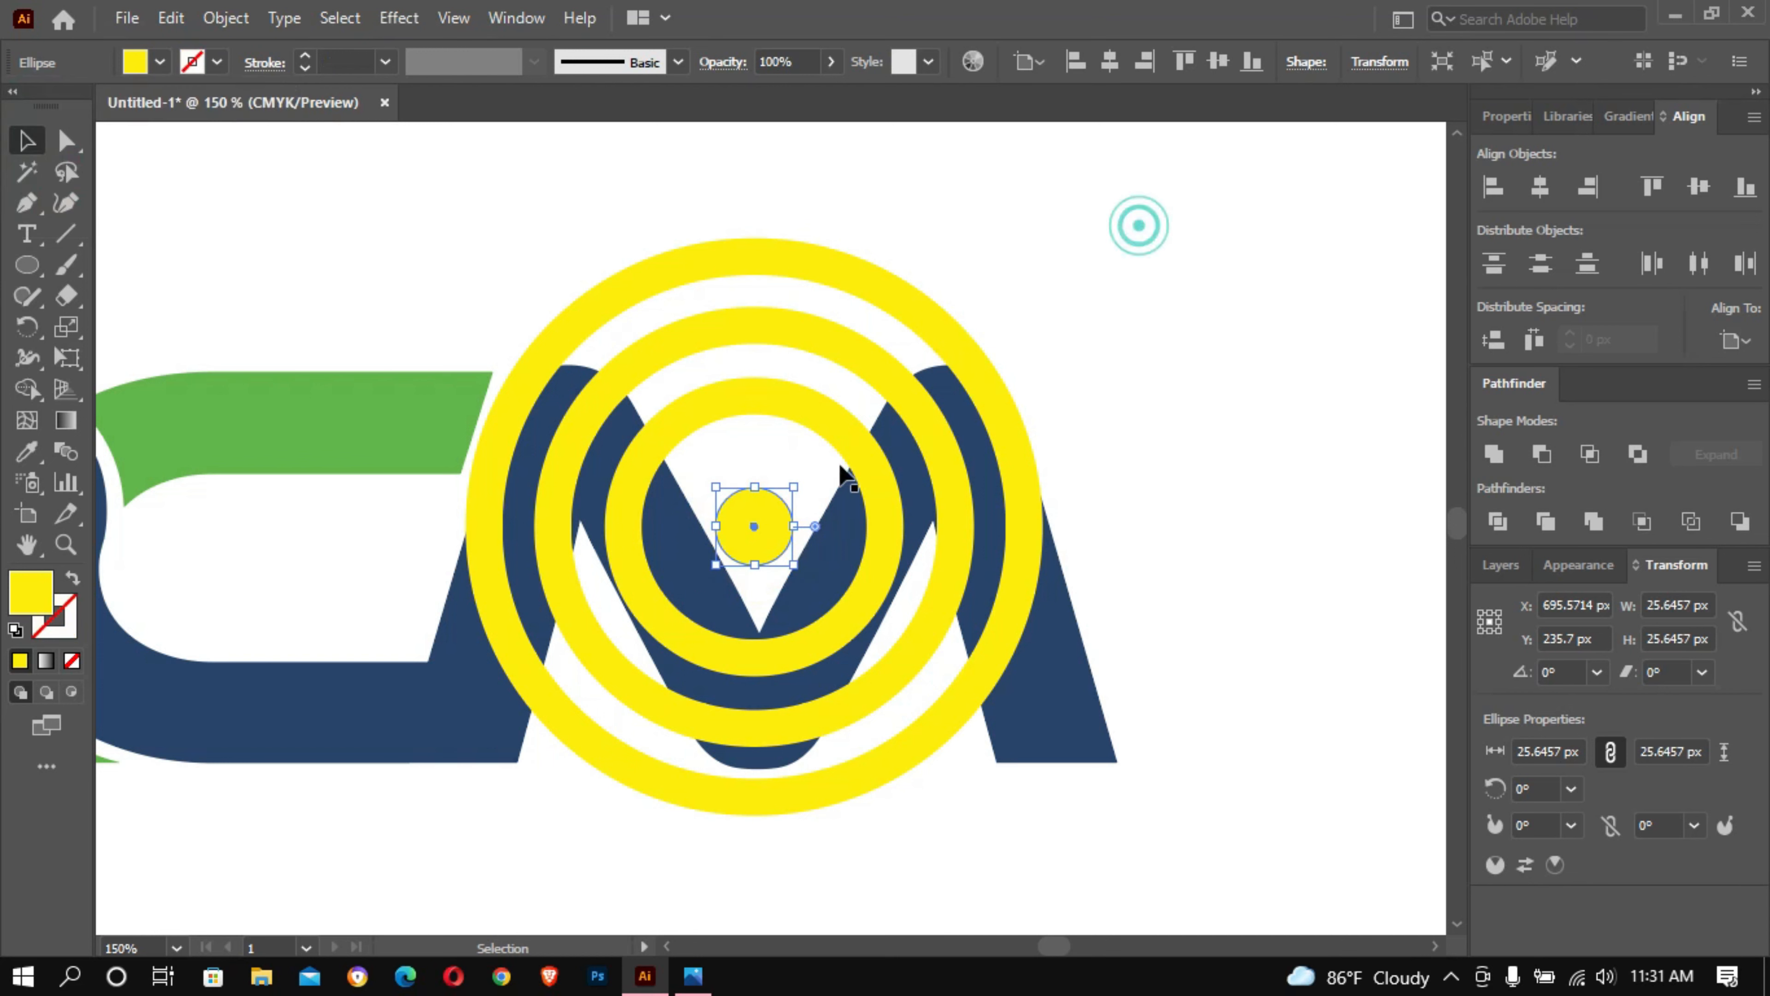
# - Enlarge the solid centre disc to about 35 px, shrink the ring around it, and scale the middle ring to about 115 px
pyautogui.moveTo(791, 486); pyautogui.dragTo(808, 472)
pyautogui.click(1112, 231)
pyautogui.click(834, 434)
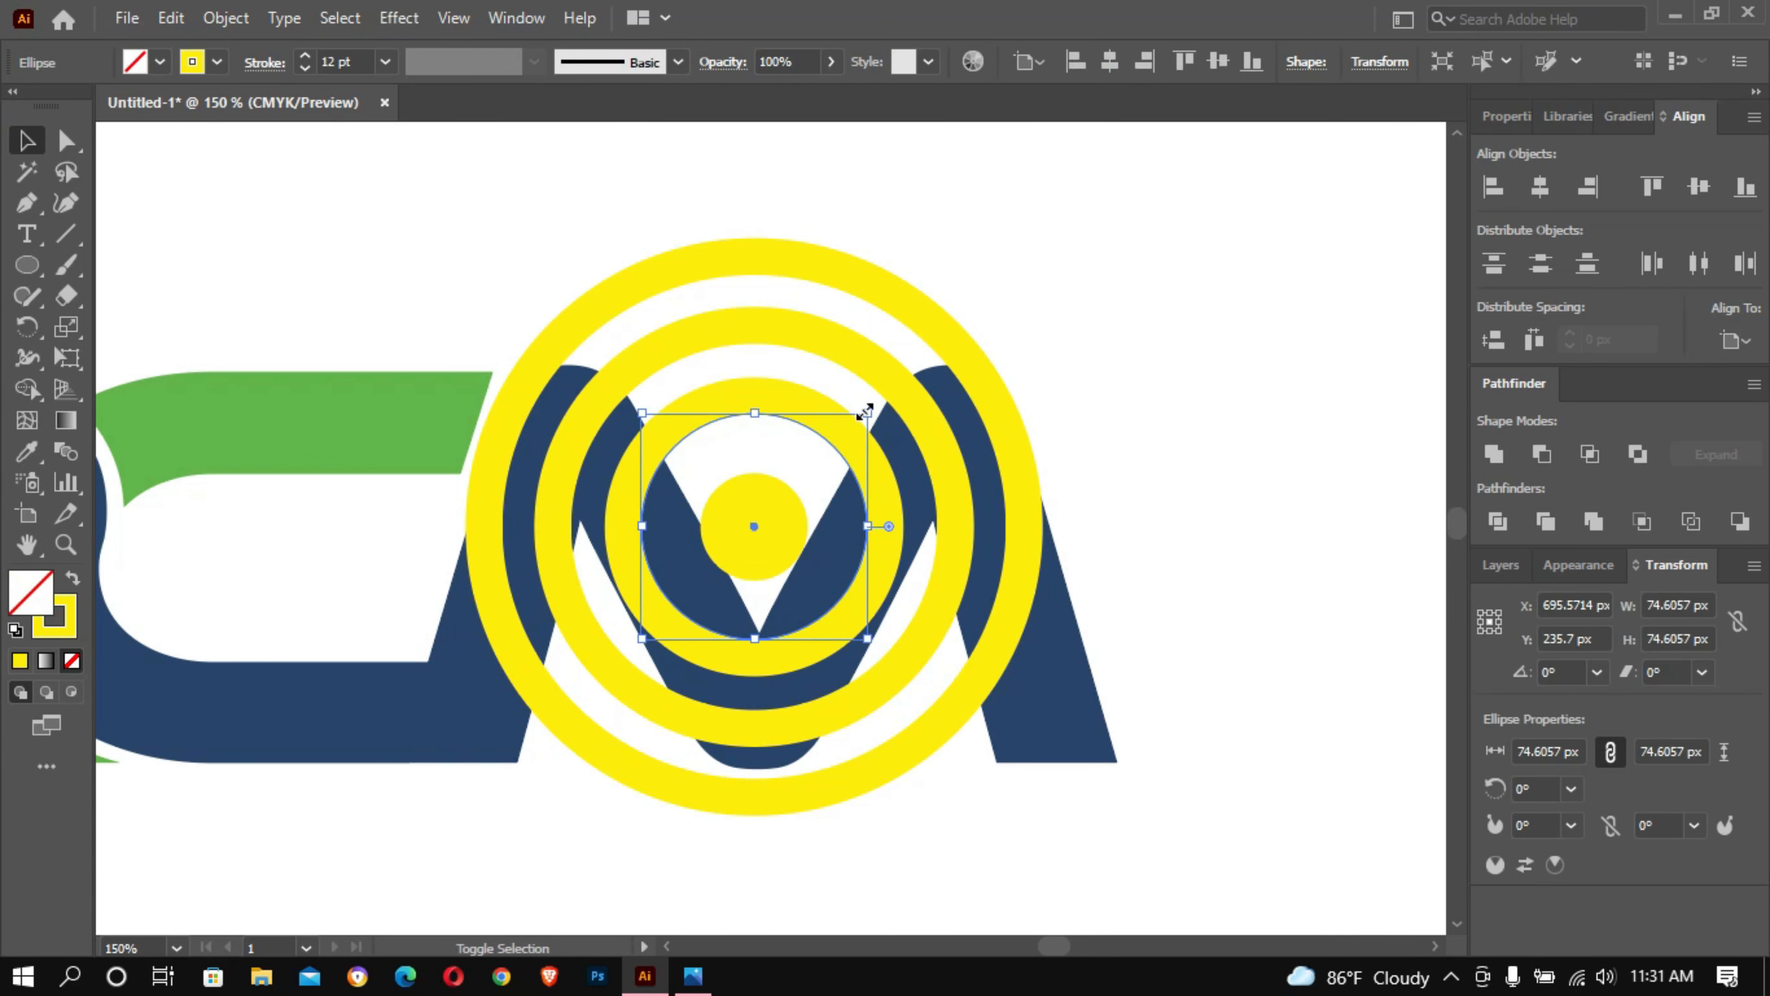
pyautogui.moveTo(866, 412); pyautogui.dragTo(928, 353)
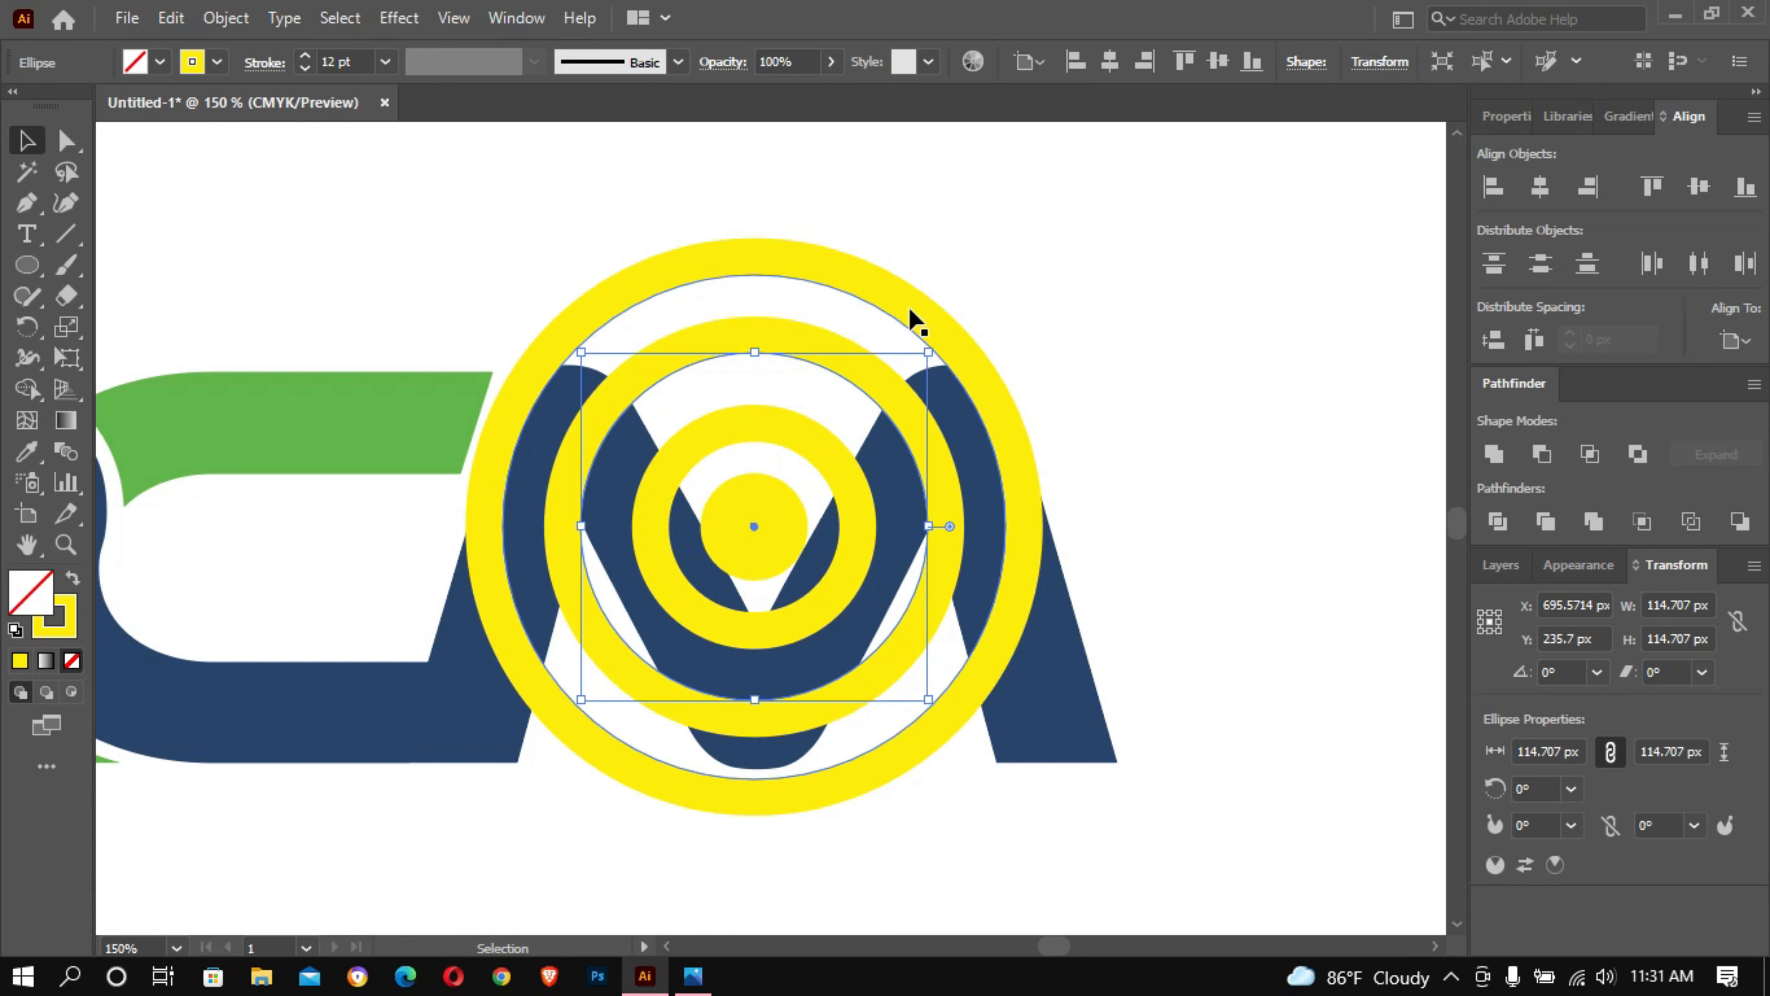
# - Scale the middle and outer rings down about their centre, bringing the outer one to 150 px in diameter, and deselect
pyautogui.press('z')
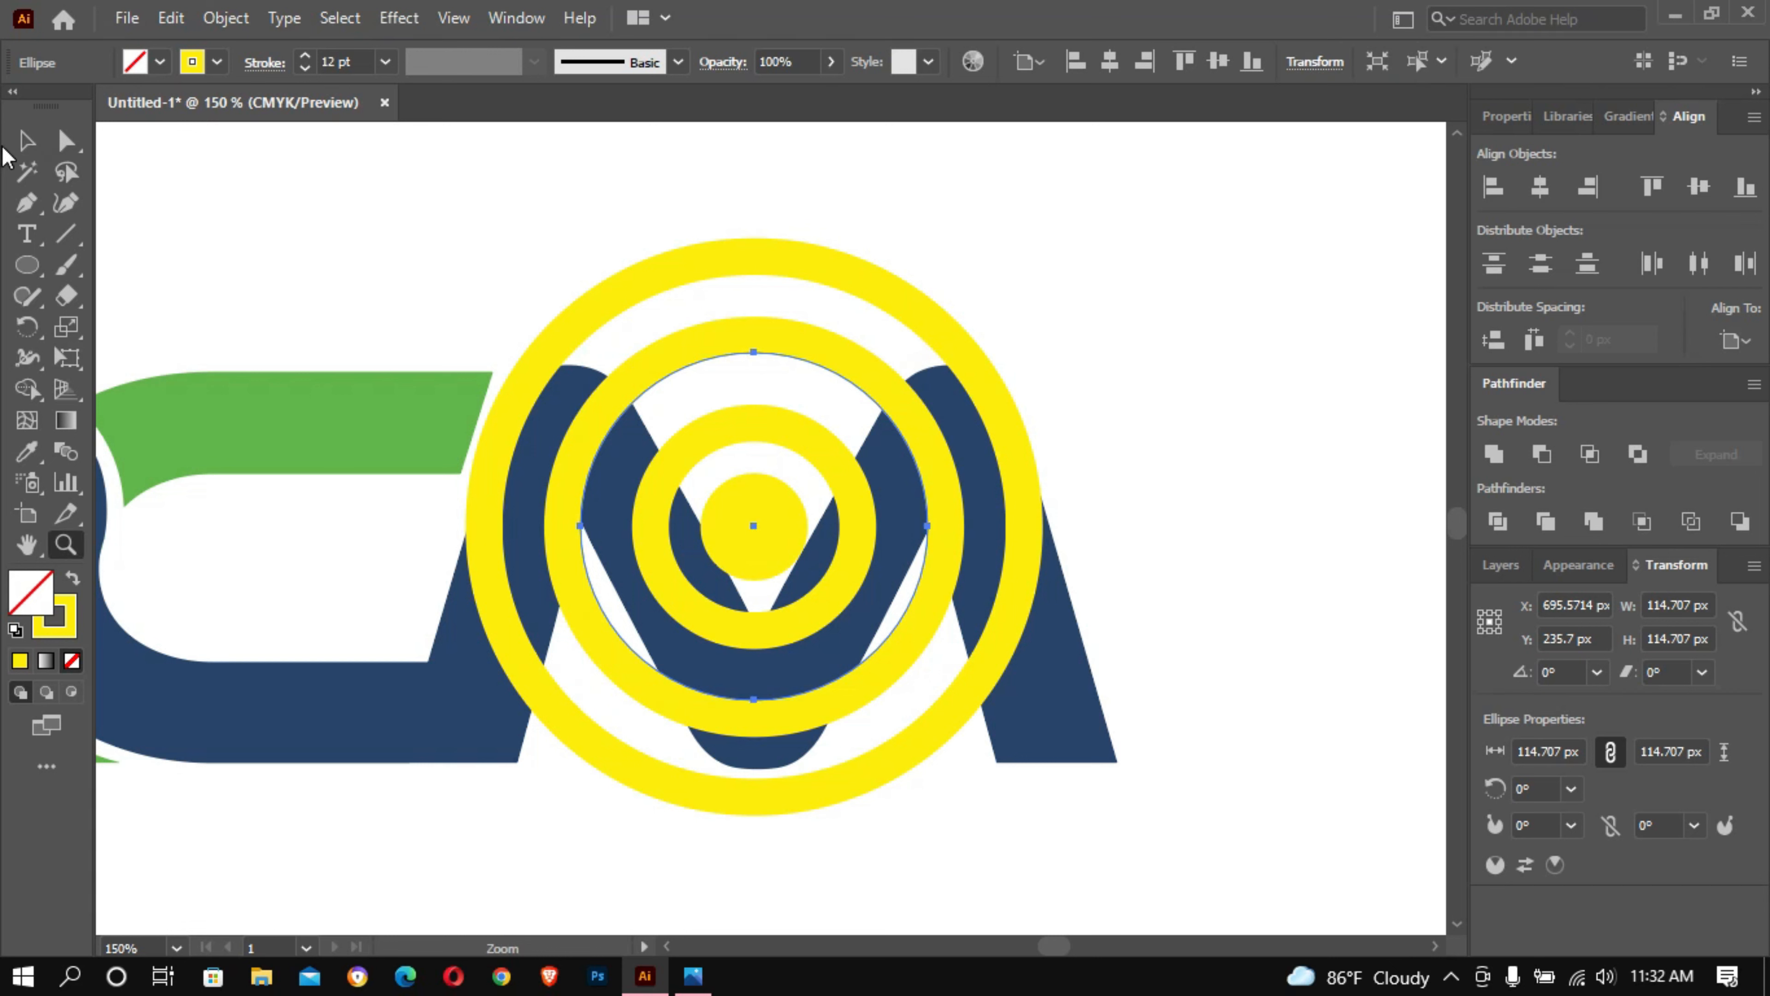
pyautogui.press('v')
pyautogui.moveTo(927, 351); pyautogui.dragTo(997, 282)
pyautogui.click(1015, 269)
# - Group the solid centre disc with the three rings around it
pyautogui.click(757, 482)
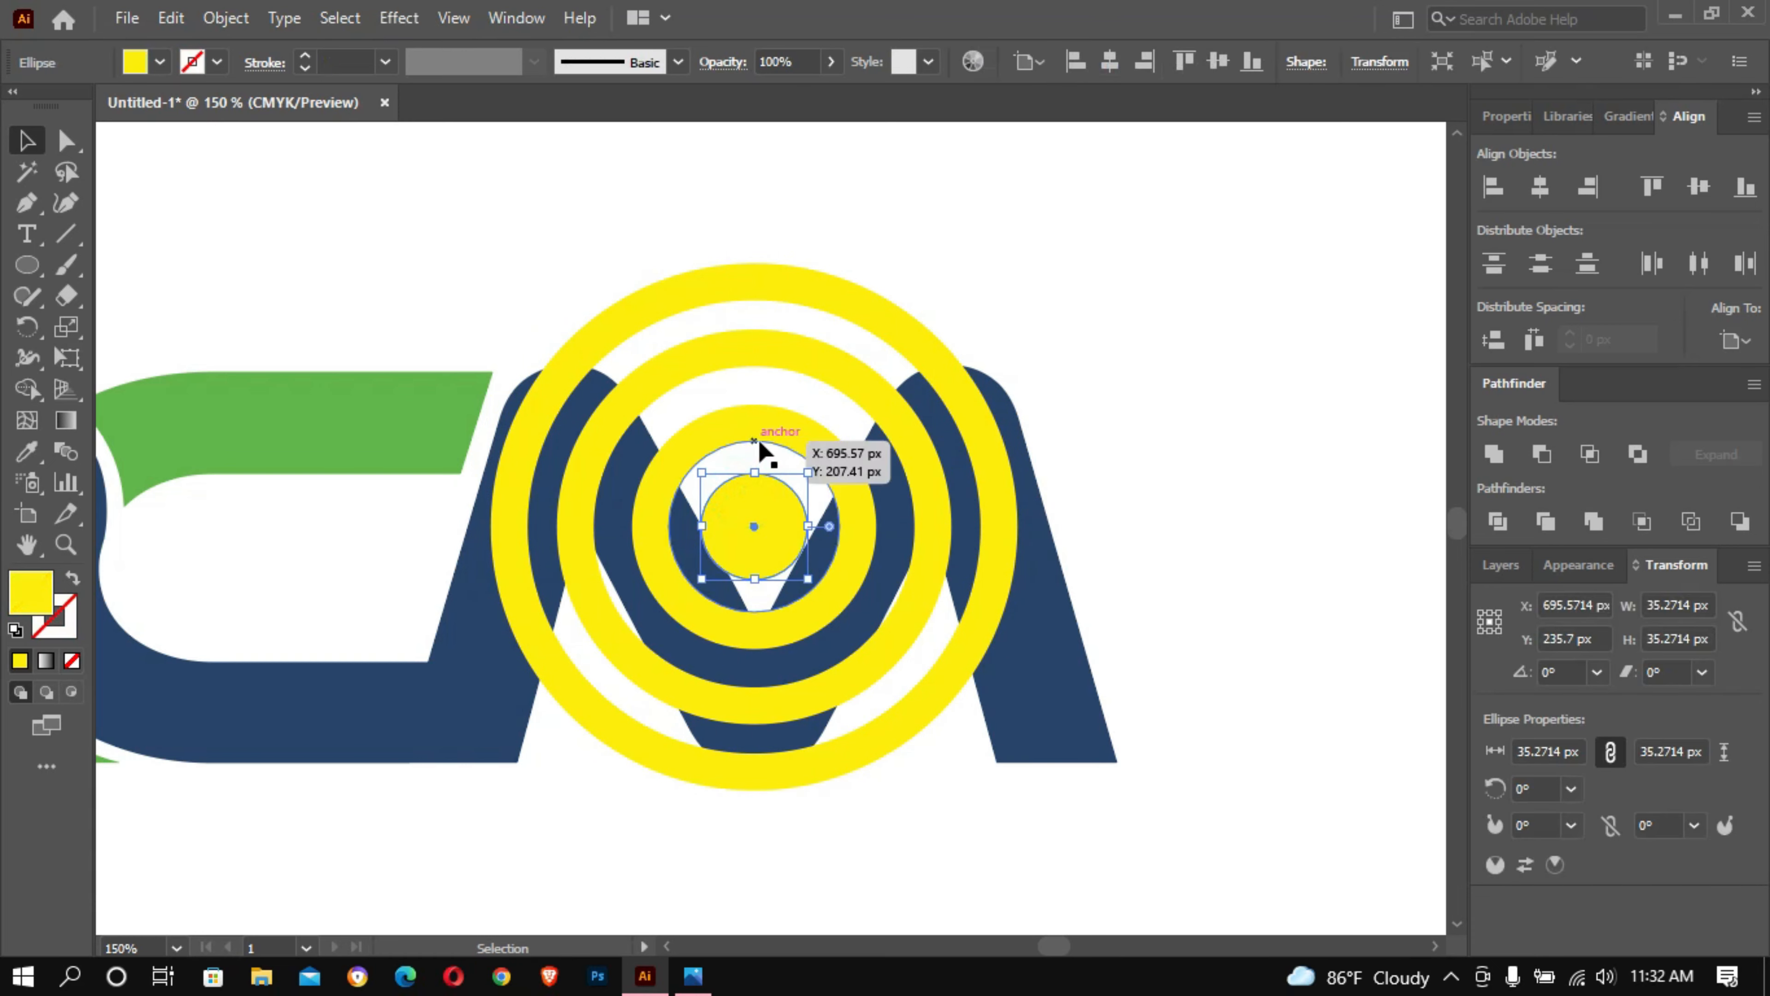
pyautogui.keyDown('shift'); pyautogui.click(758, 426); pyautogui.keyUp('shift')
pyautogui.keyDown('shift'); pyautogui.click(768, 350); pyautogui.keyUp('shift')
pyautogui.keyDown('shift'); pyautogui.click(776, 281); pyautogui.keyUp('shift')
pyautogui.rightClick(776, 281)
pyautogui.click(829, 439)
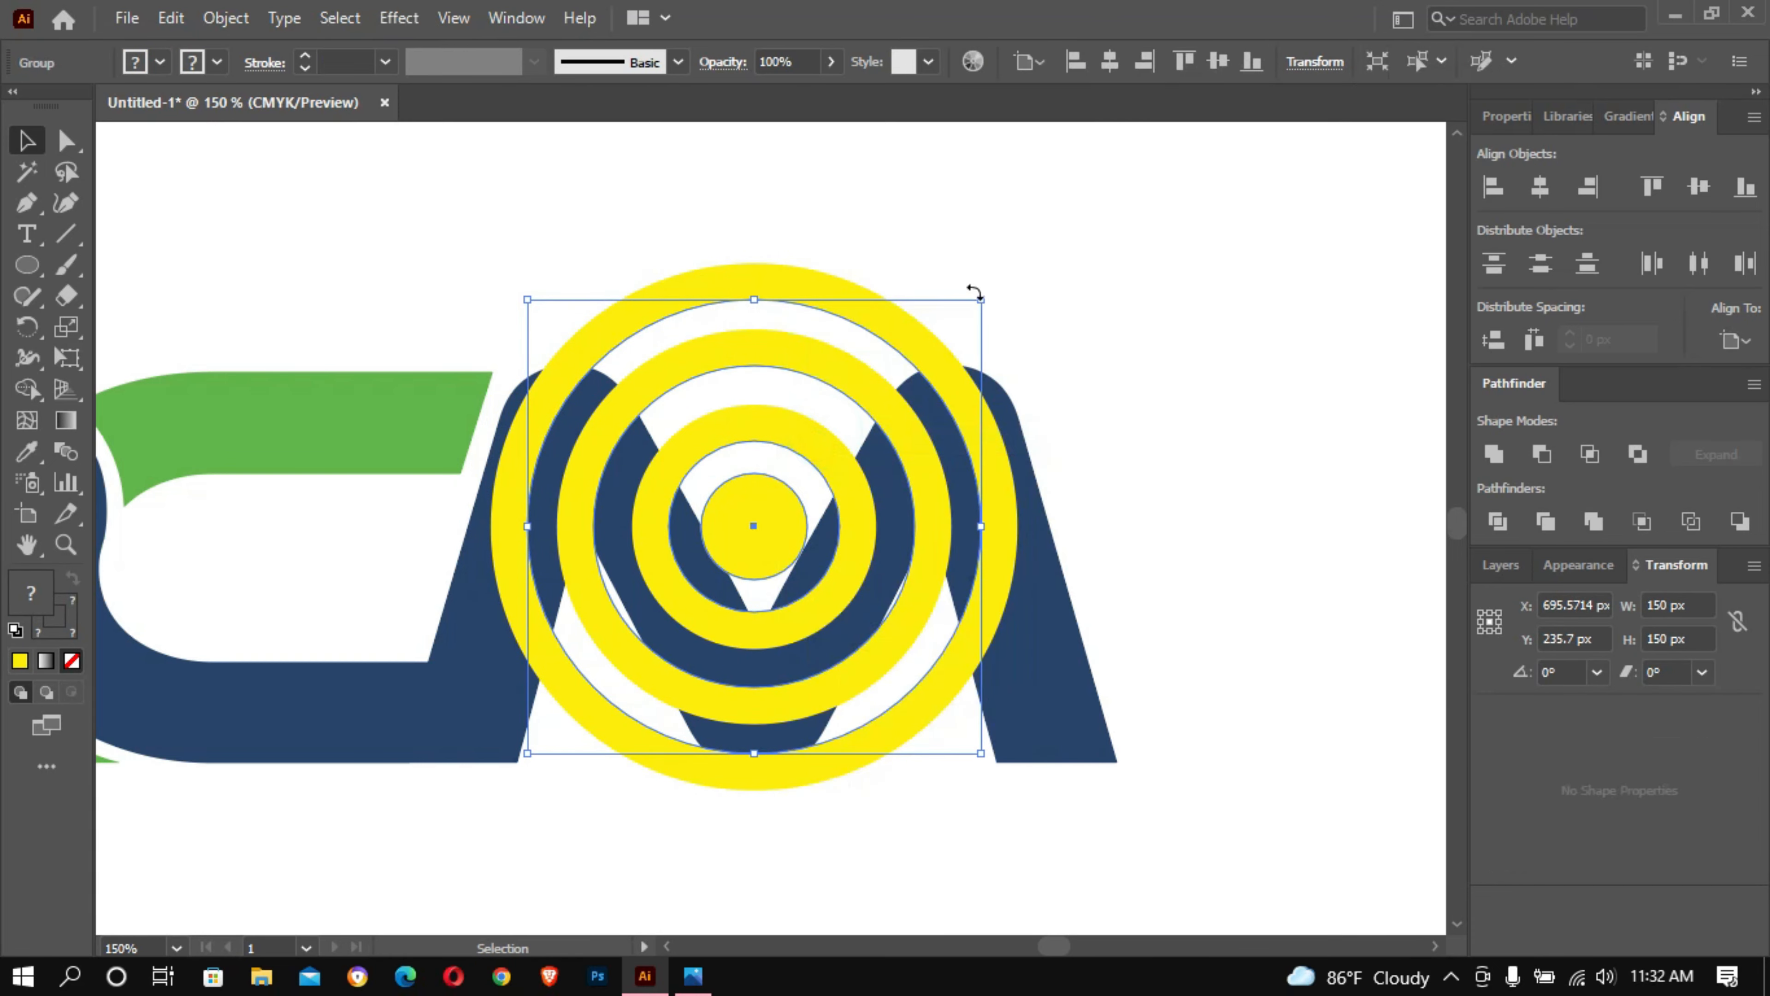
# - Scale the disc and ring group down to about 127 px, move it slightly upward over the M, and deselect it
pyautogui.moveTo(976, 288)
pyautogui.mouseDown()
pyautogui.moveTo(960, 296)
pyautogui.moveTo(983, 292)
pyautogui.mouseUp()
pyautogui.moveTo(772, 509); pyautogui.dragTo(766, 487)
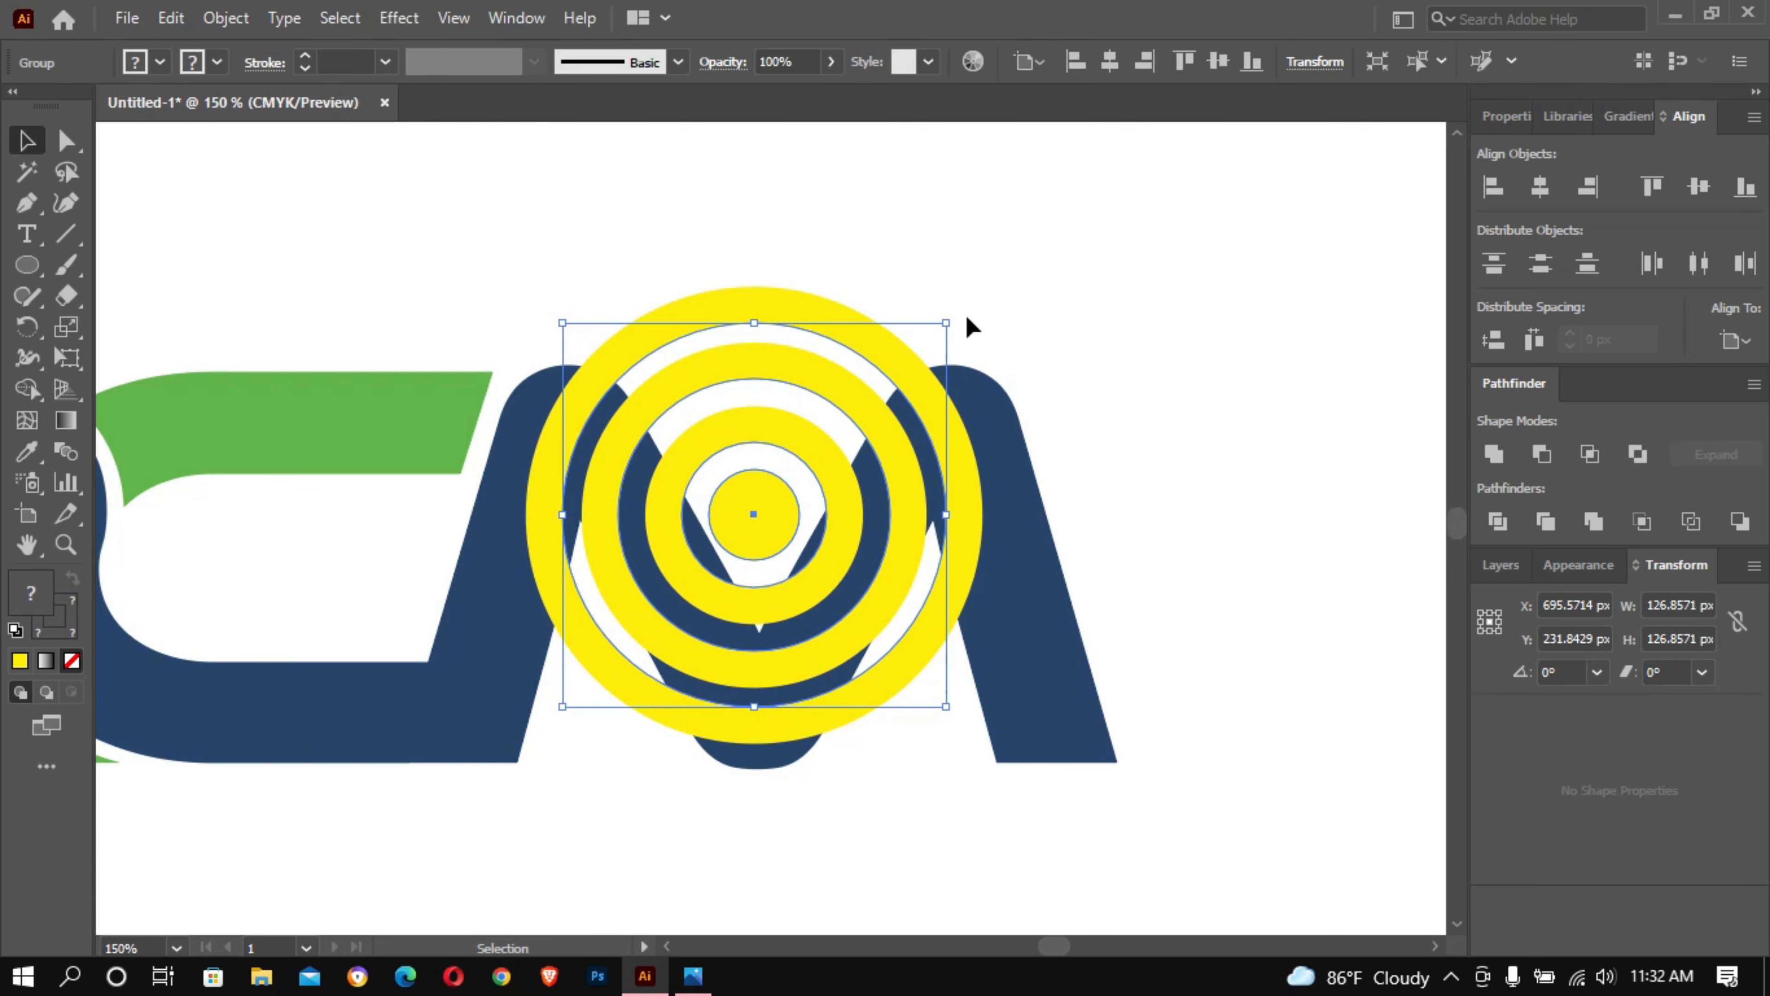
pyautogui.click(1021, 285)
# - Draw two parallel diagonal lines about 210 px long at about 62° across the rings and give them a 0.5 pt yellow stroke
pyautogui.click(67, 235)
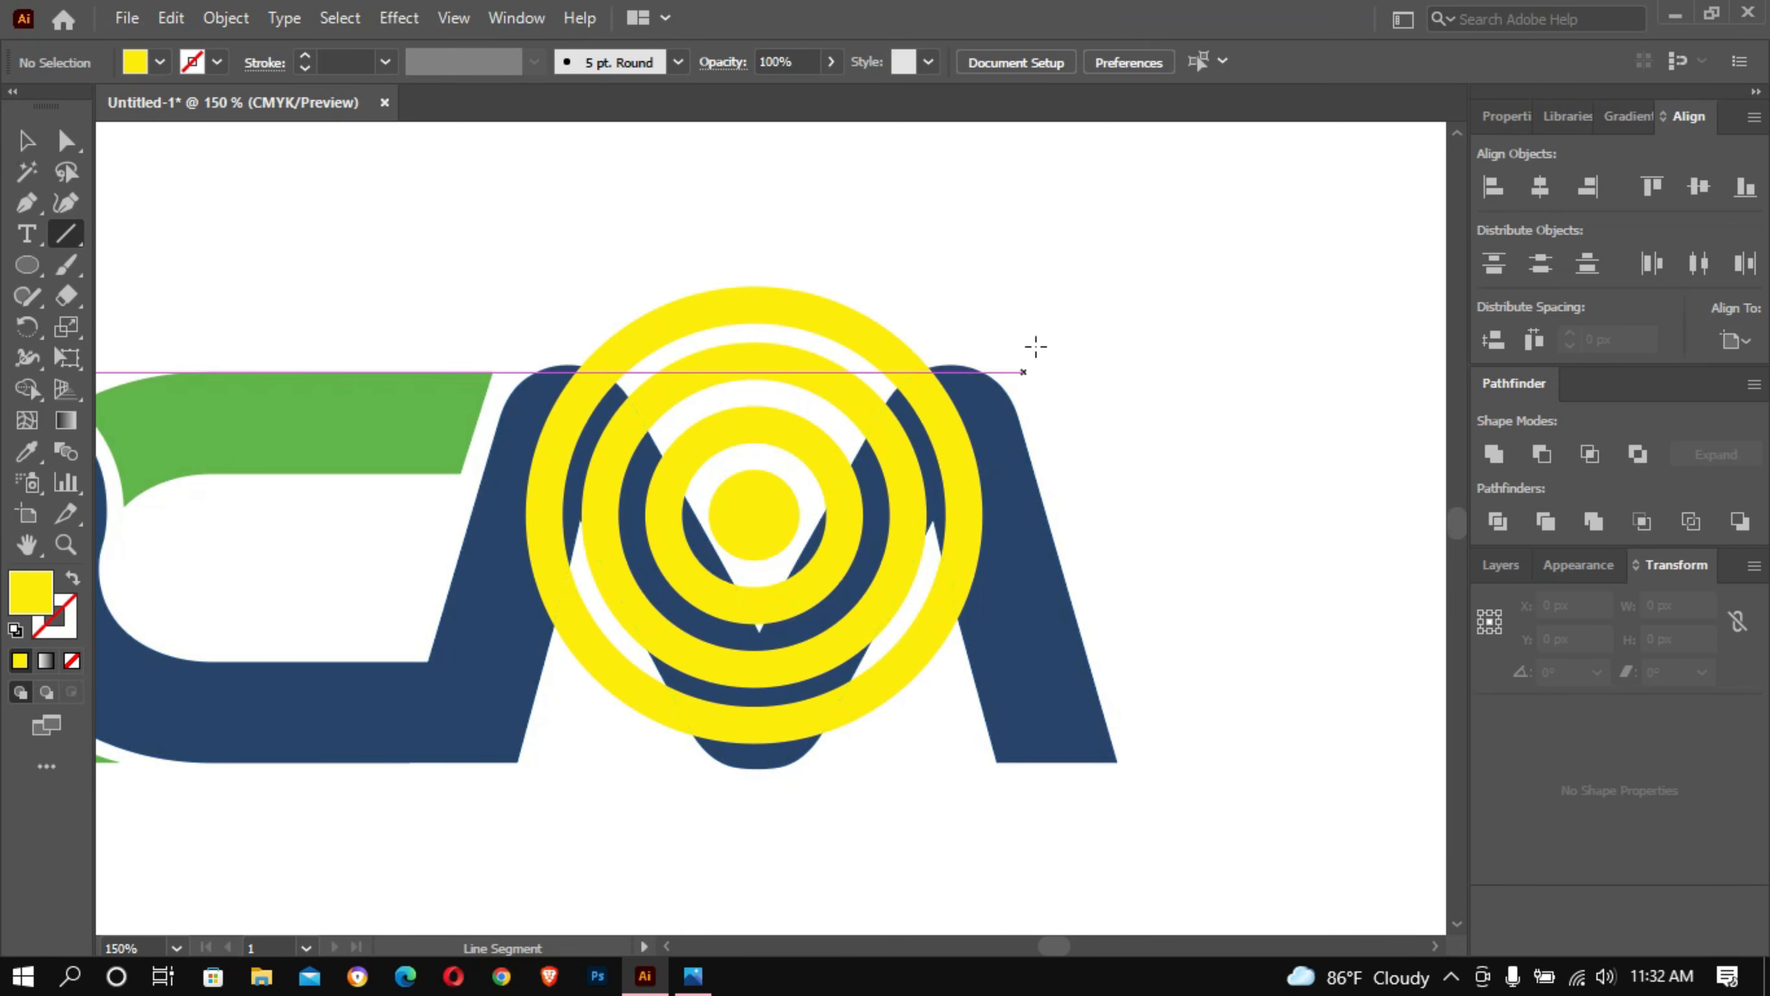
pyautogui.moveTo(675, 791); pyautogui.dragTo(895, 258)
pyautogui.press('v')
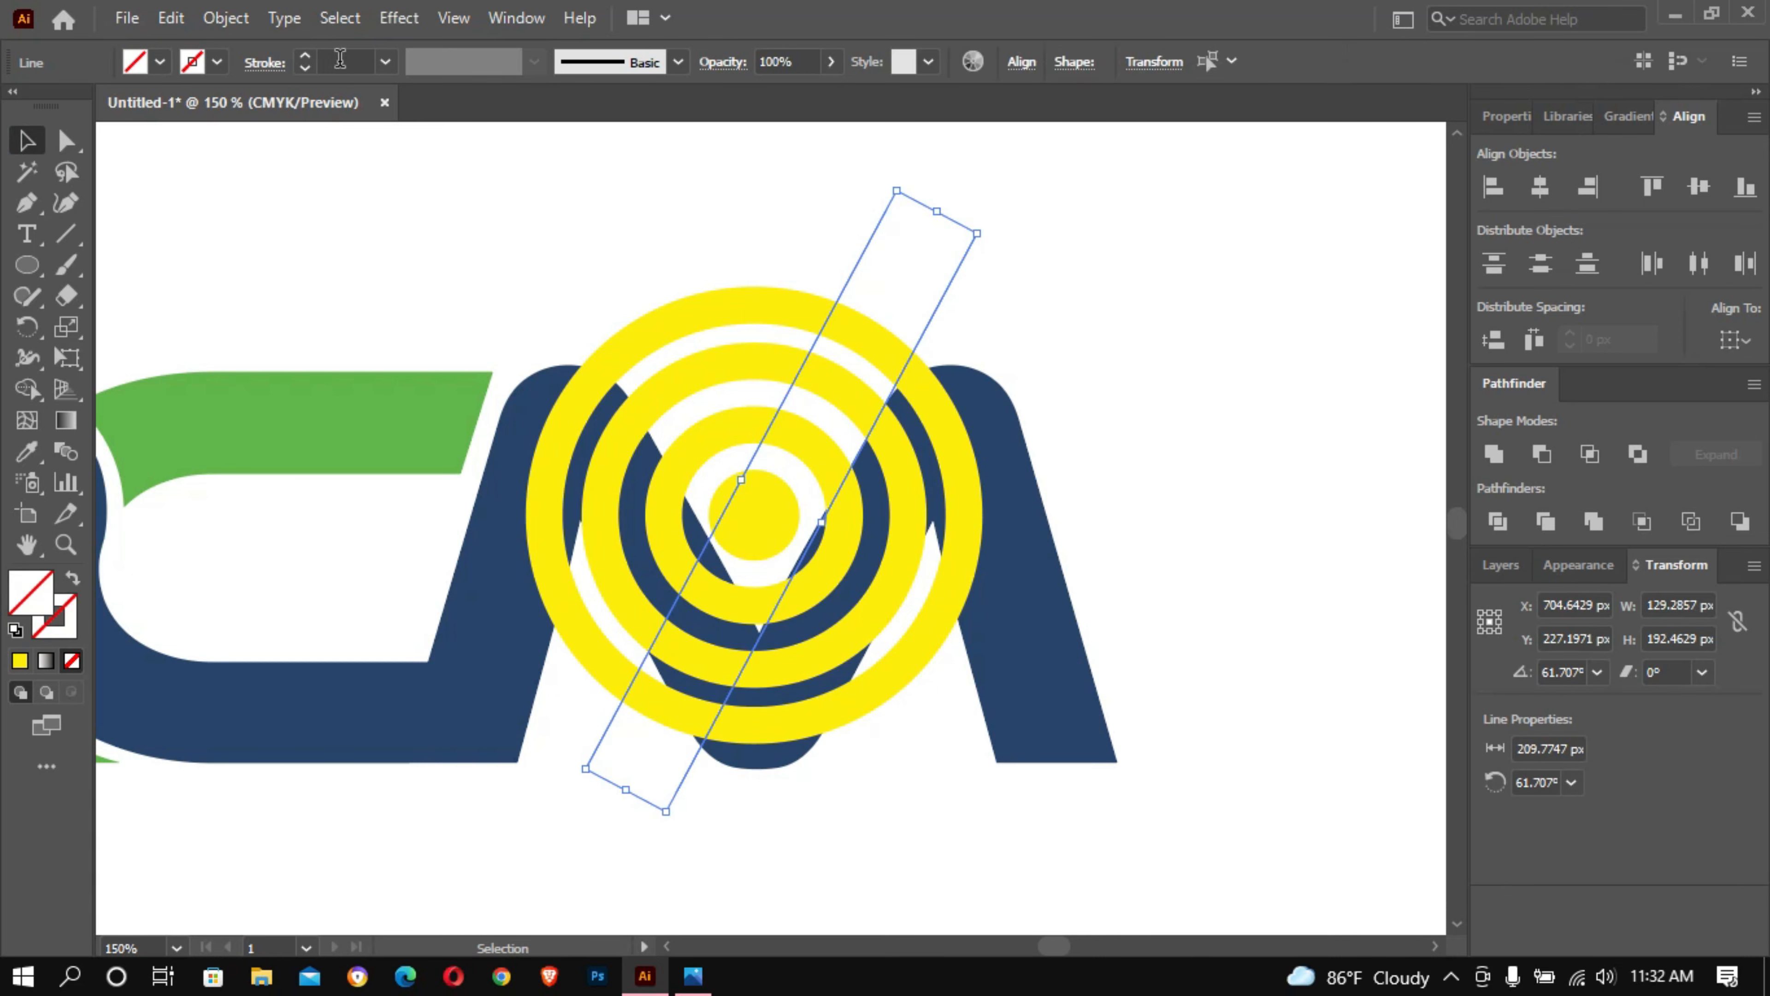
pyautogui.click(340, 60)
pyautogui.scroll(2, 340, 60)
pyautogui.click(533, 165)
pyautogui.click(871, 238)
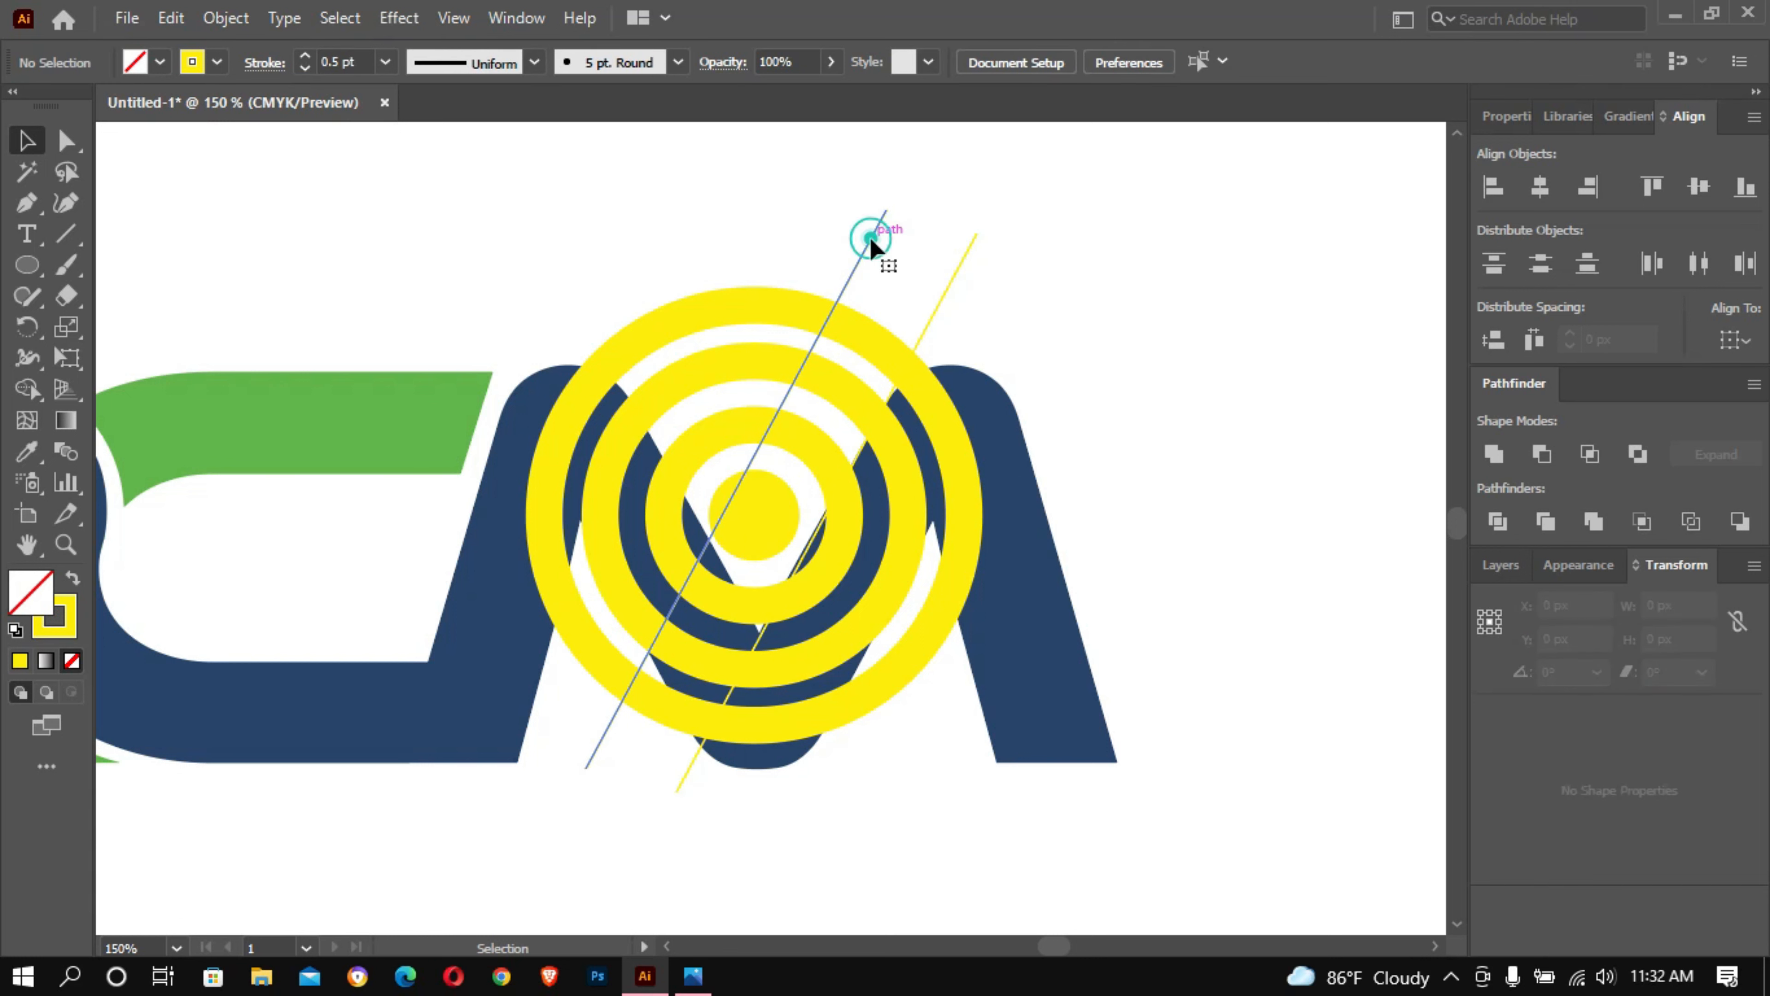
# - Rotate one diagonal line to about 118° and place both lines along the inner edges of the M's V
pyautogui.moveTo(889, 205); pyautogui.dragTo(567, 148)
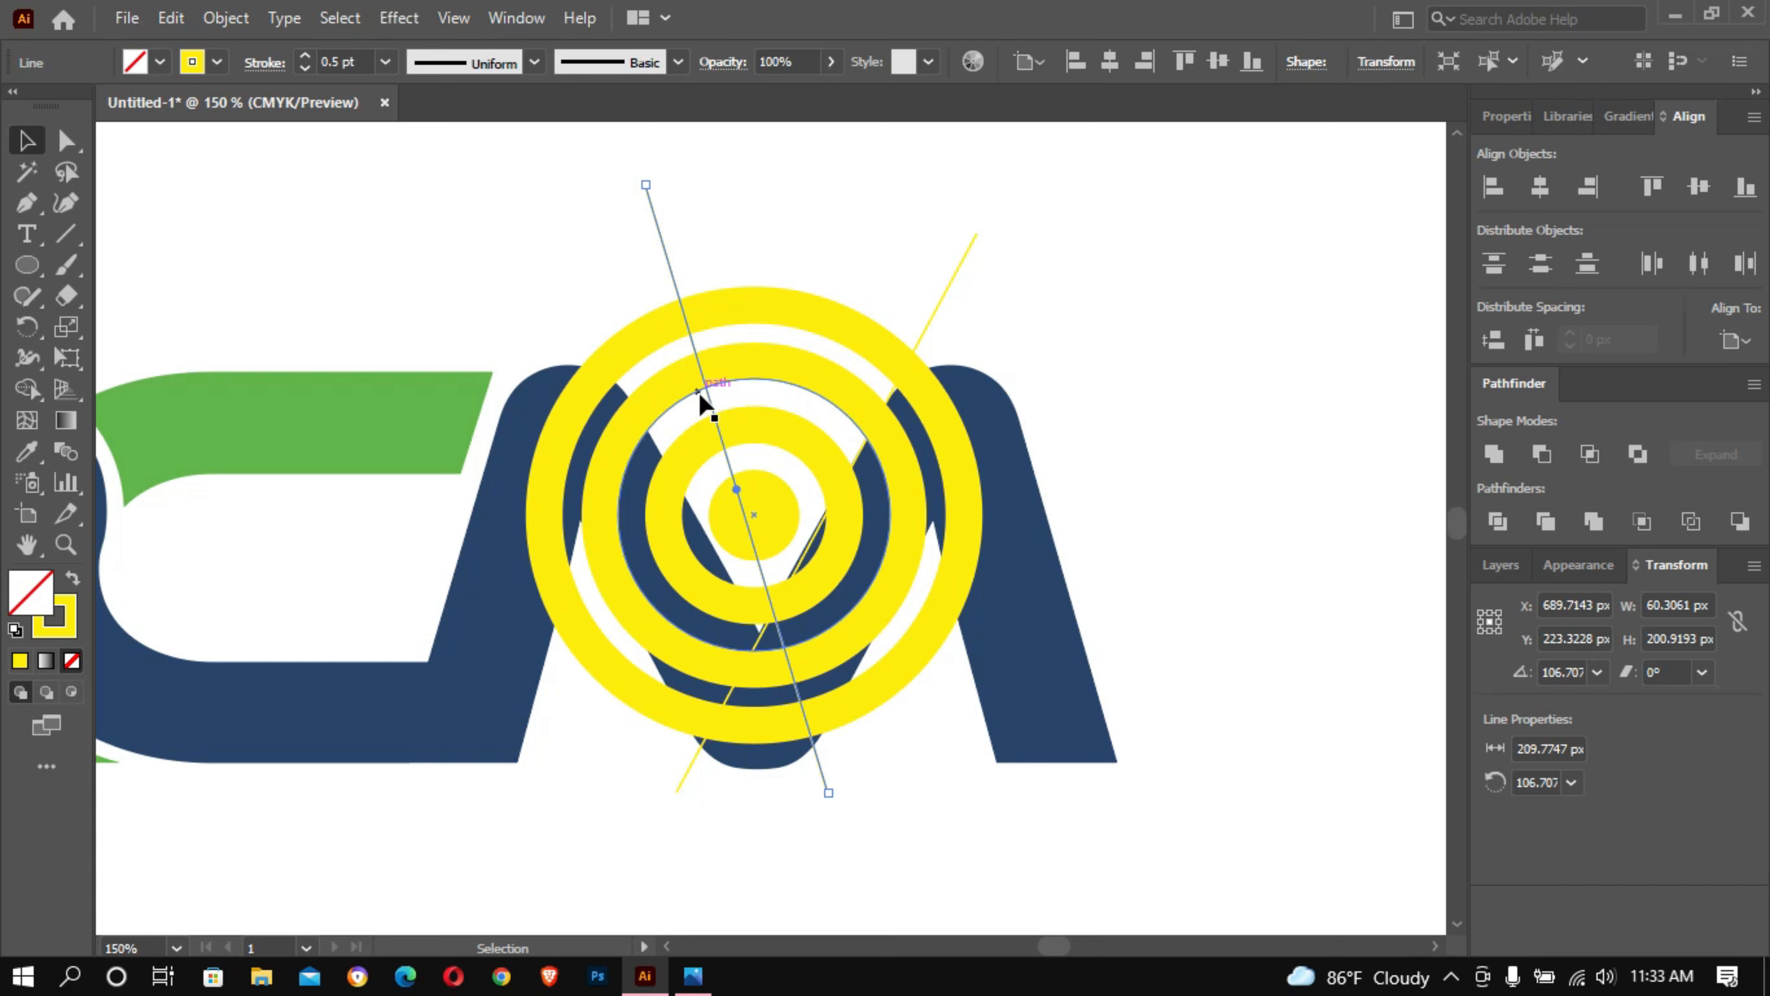
pyautogui.moveTo(645, 179); pyautogui.dragTo(573, 180)
pyautogui.press('Left')
pyautogui.press('Left')
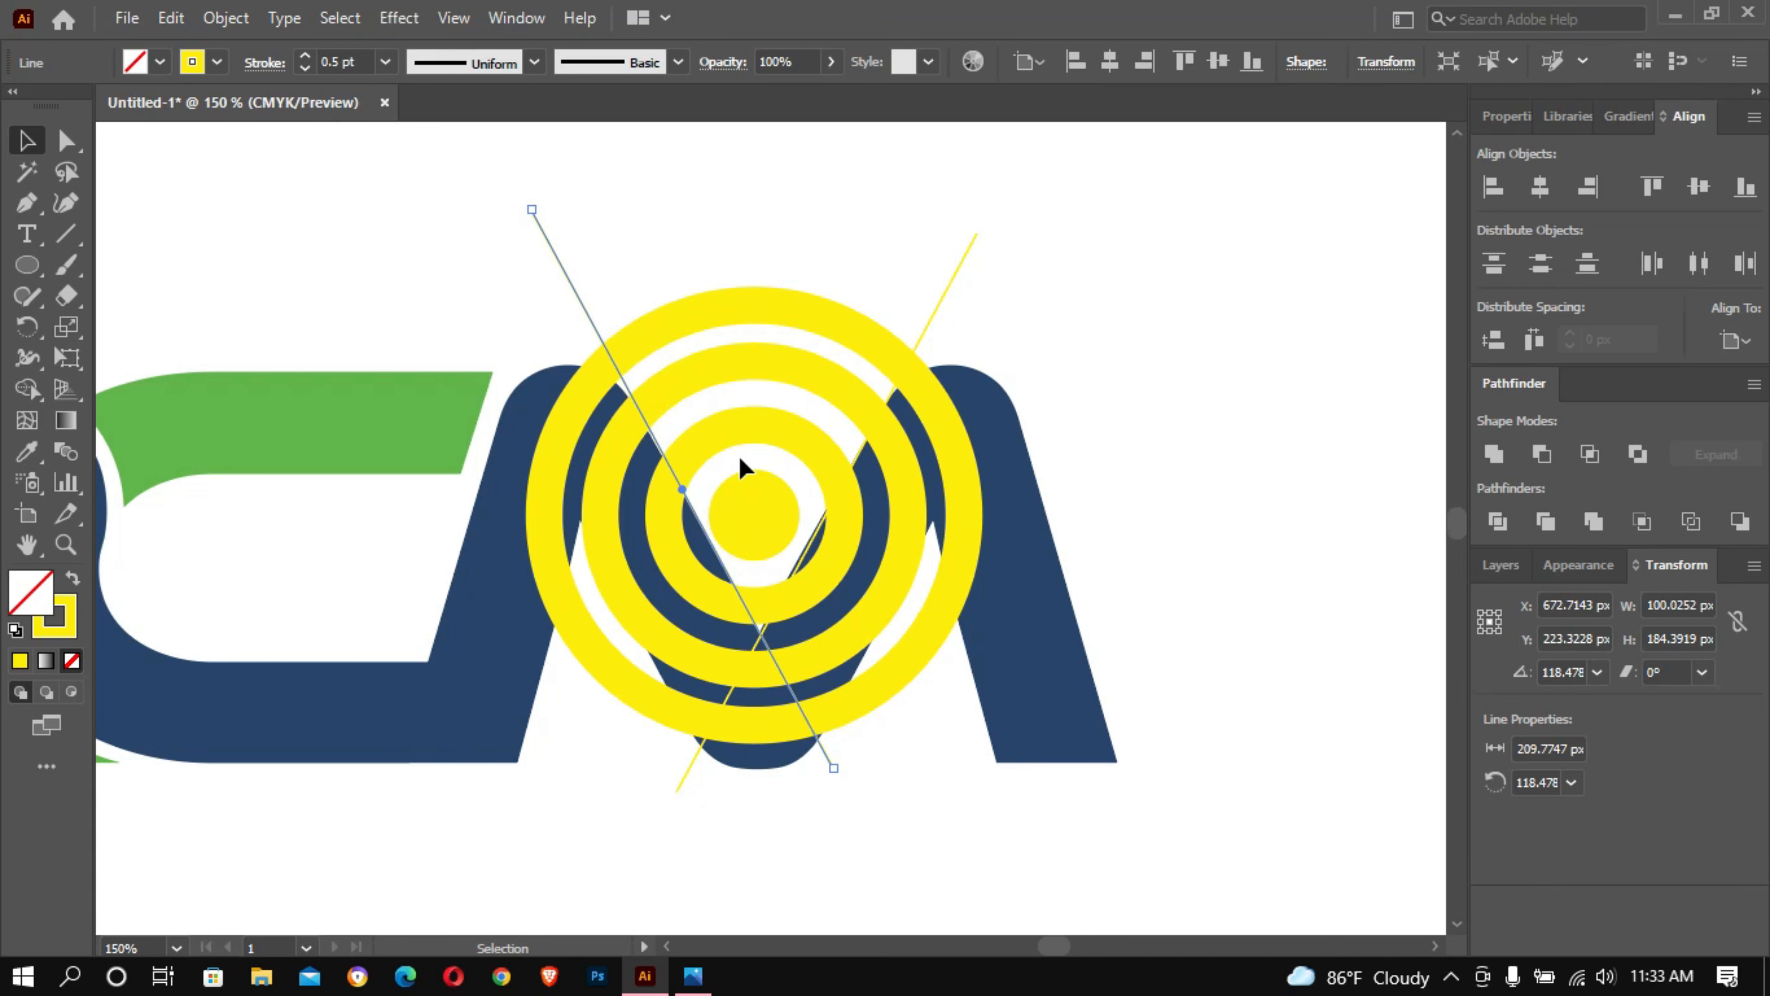
pyautogui.moveTo(594, 327); pyautogui.dragTo(607, 320)
pyautogui.moveTo(944, 293); pyautogui.dragTo(929, 277)
pyautogui.keyDown('ctrl'); pyautogui.click(1073, 330); pyautogui.keyUp('ctrl')
pyautogui.keyDown('ctrl'); pyautogui.click(1073, 330); pyautogui.keyUp('ctrl')
# - Fine-tune the position of both diagonal lines so they run evenly inside the M's V
pyautogui.moveTo(416, 835); pyautogui.dragTo(1460, 166)
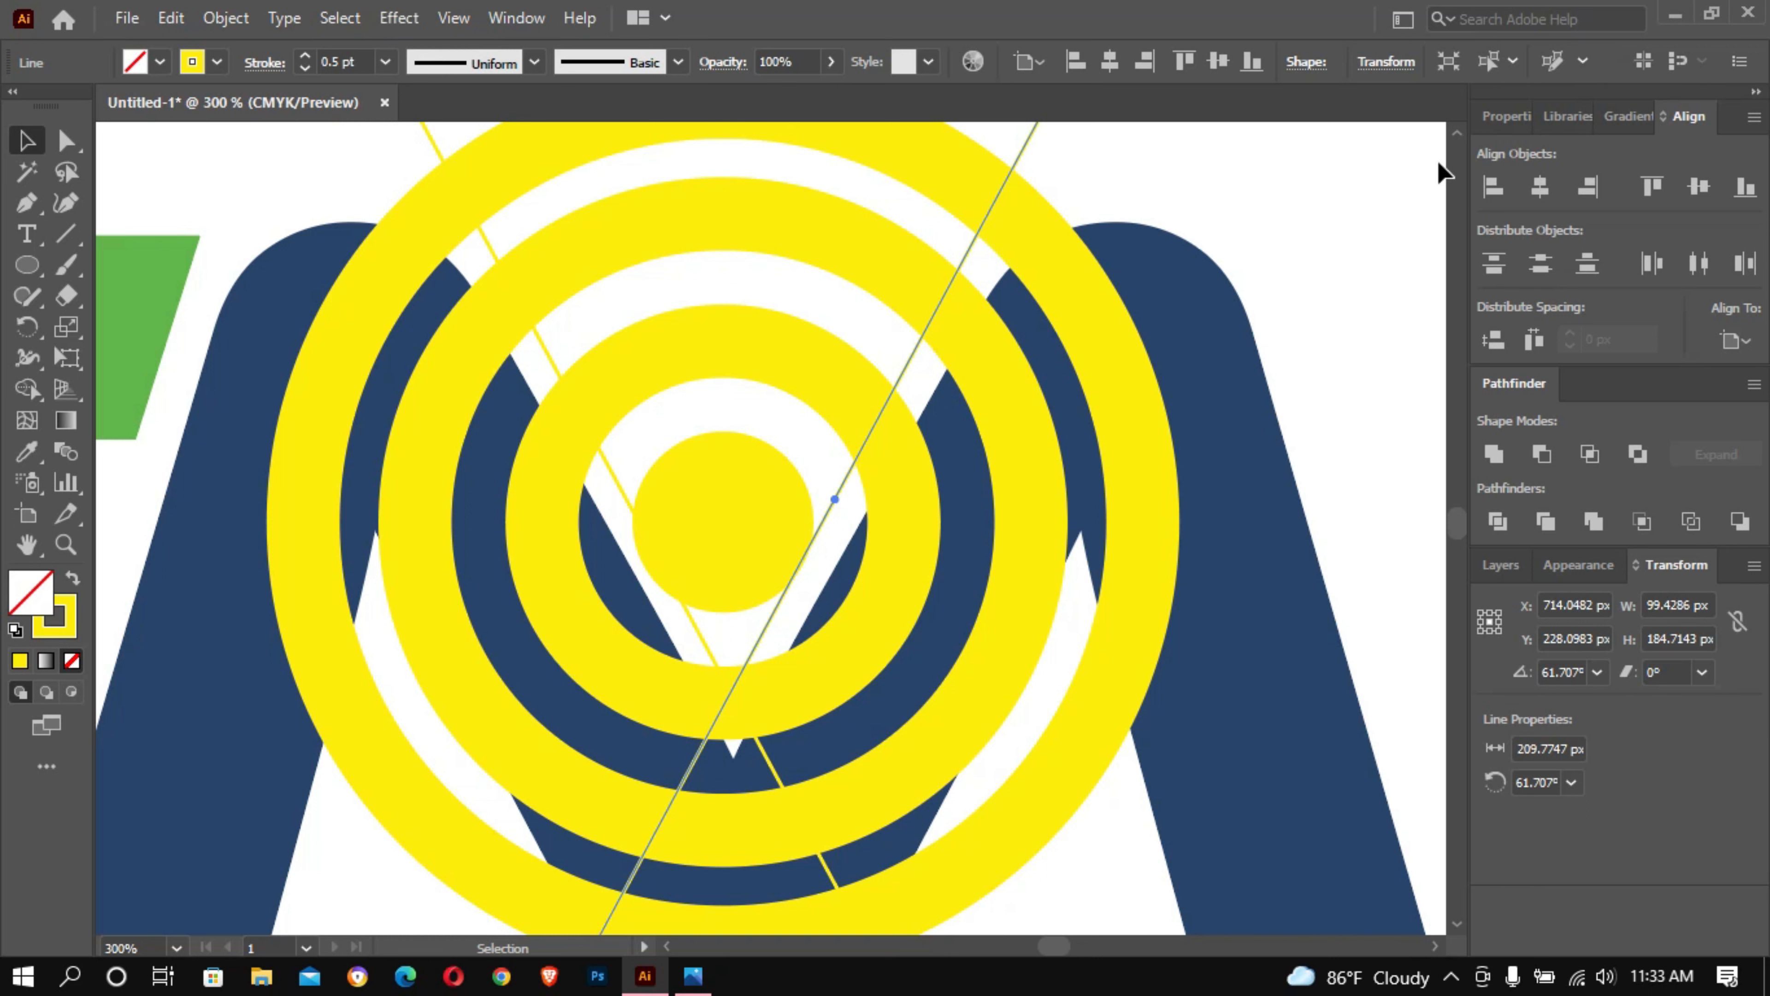
pyautogui.keyDown('ctrl'); pyautogui.click(831, 488); pyautogui.keyUp('ctrl')
pyautogui.keyDown('ctrl'); pyautogui.click(767, 435); pyautogui.keyUp('ctrl')
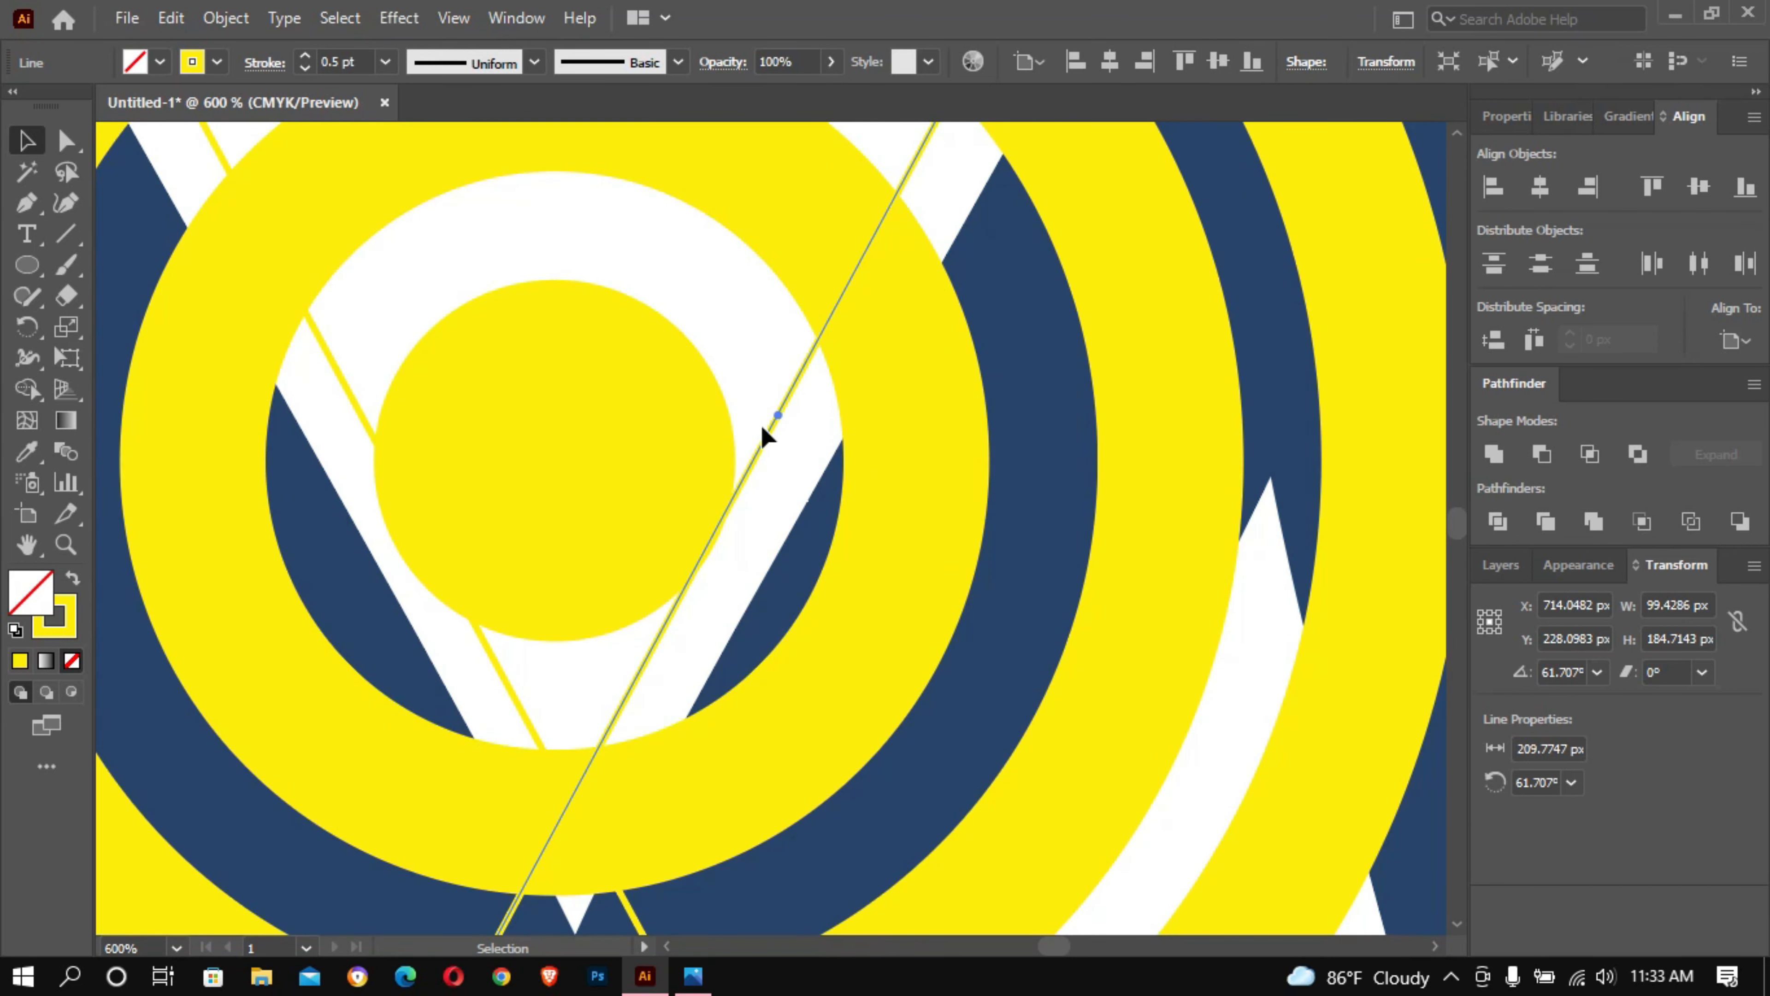
pyautogui.moveTo(777, 416); pyautogui.dragTo(879, 379)
pyautogui.press('space')
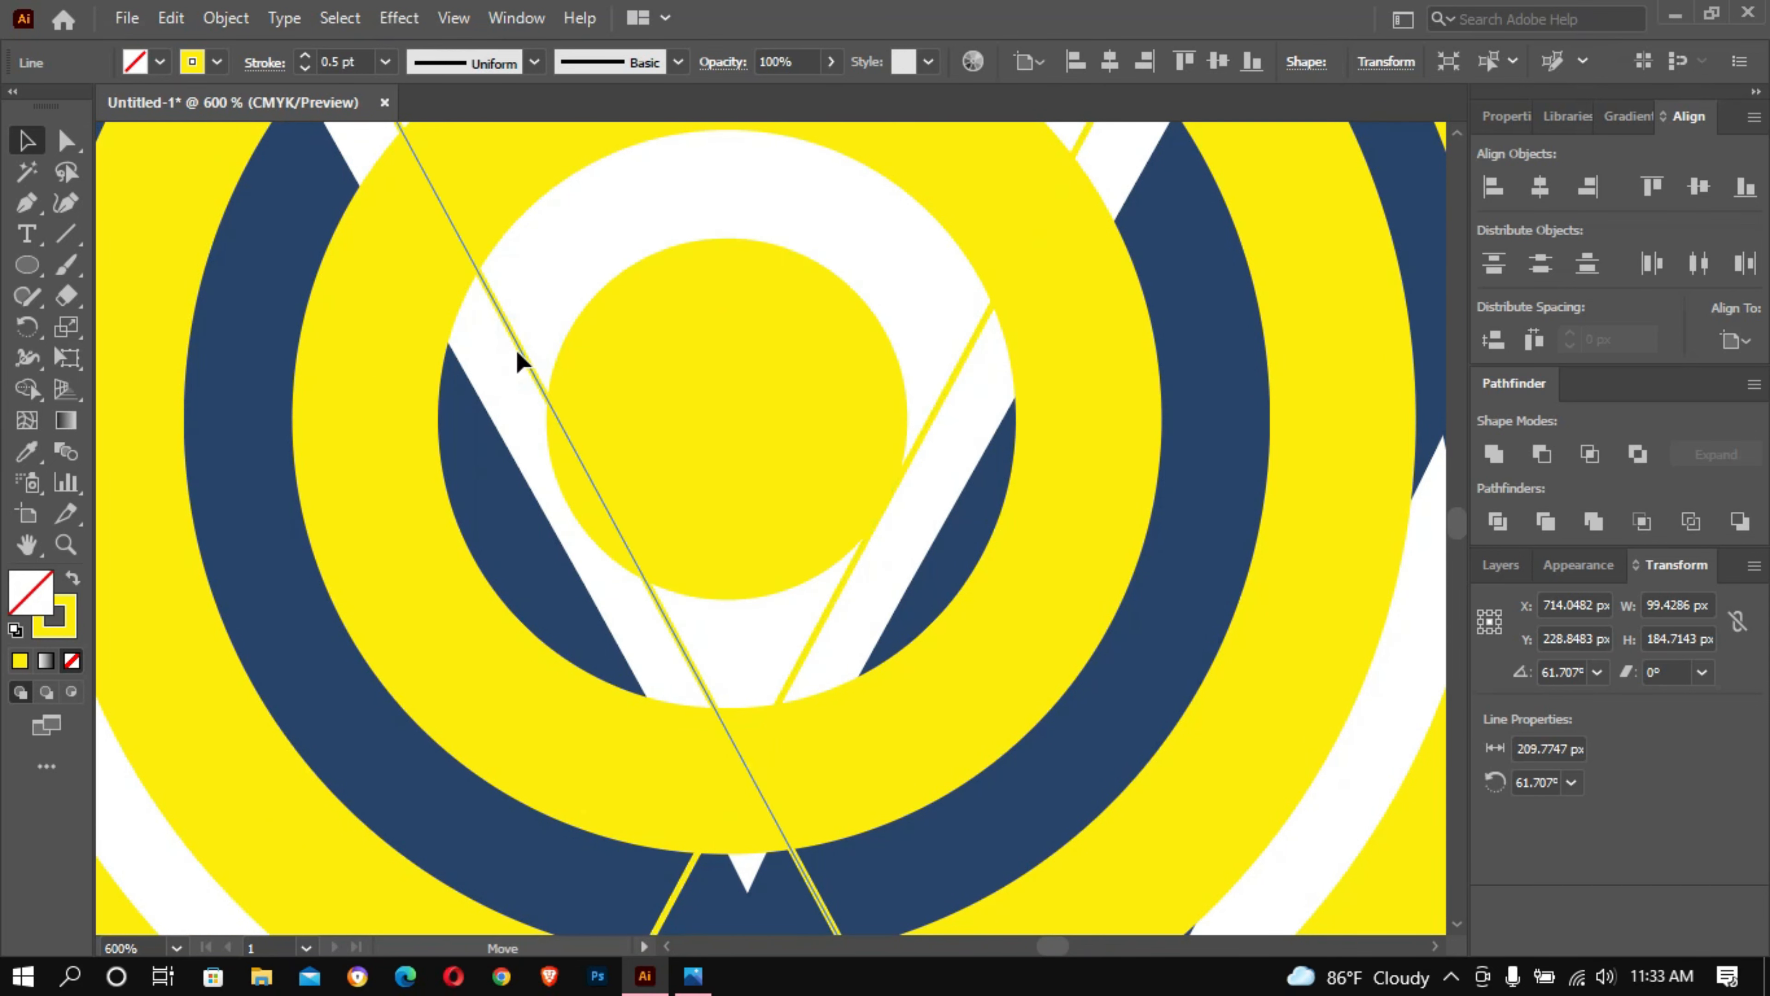
# - Move the ring group slightly up and to the right to centre it between the diagonal lines, and deselect it
pyautogui.click(760, 352)
pyautogui.moveTo(758, 347); pyautogui.dragTo(775, 319)
pyautogui.hotkey('ctrl', '-')
pyautogui.hotkey('ctrl', '-')
pyautogui.hotkey('ctrl', '-')
pyautogui.press('space')
pyautogui.moveTo(968, 138); pyautogui.dragTo(846, 350)
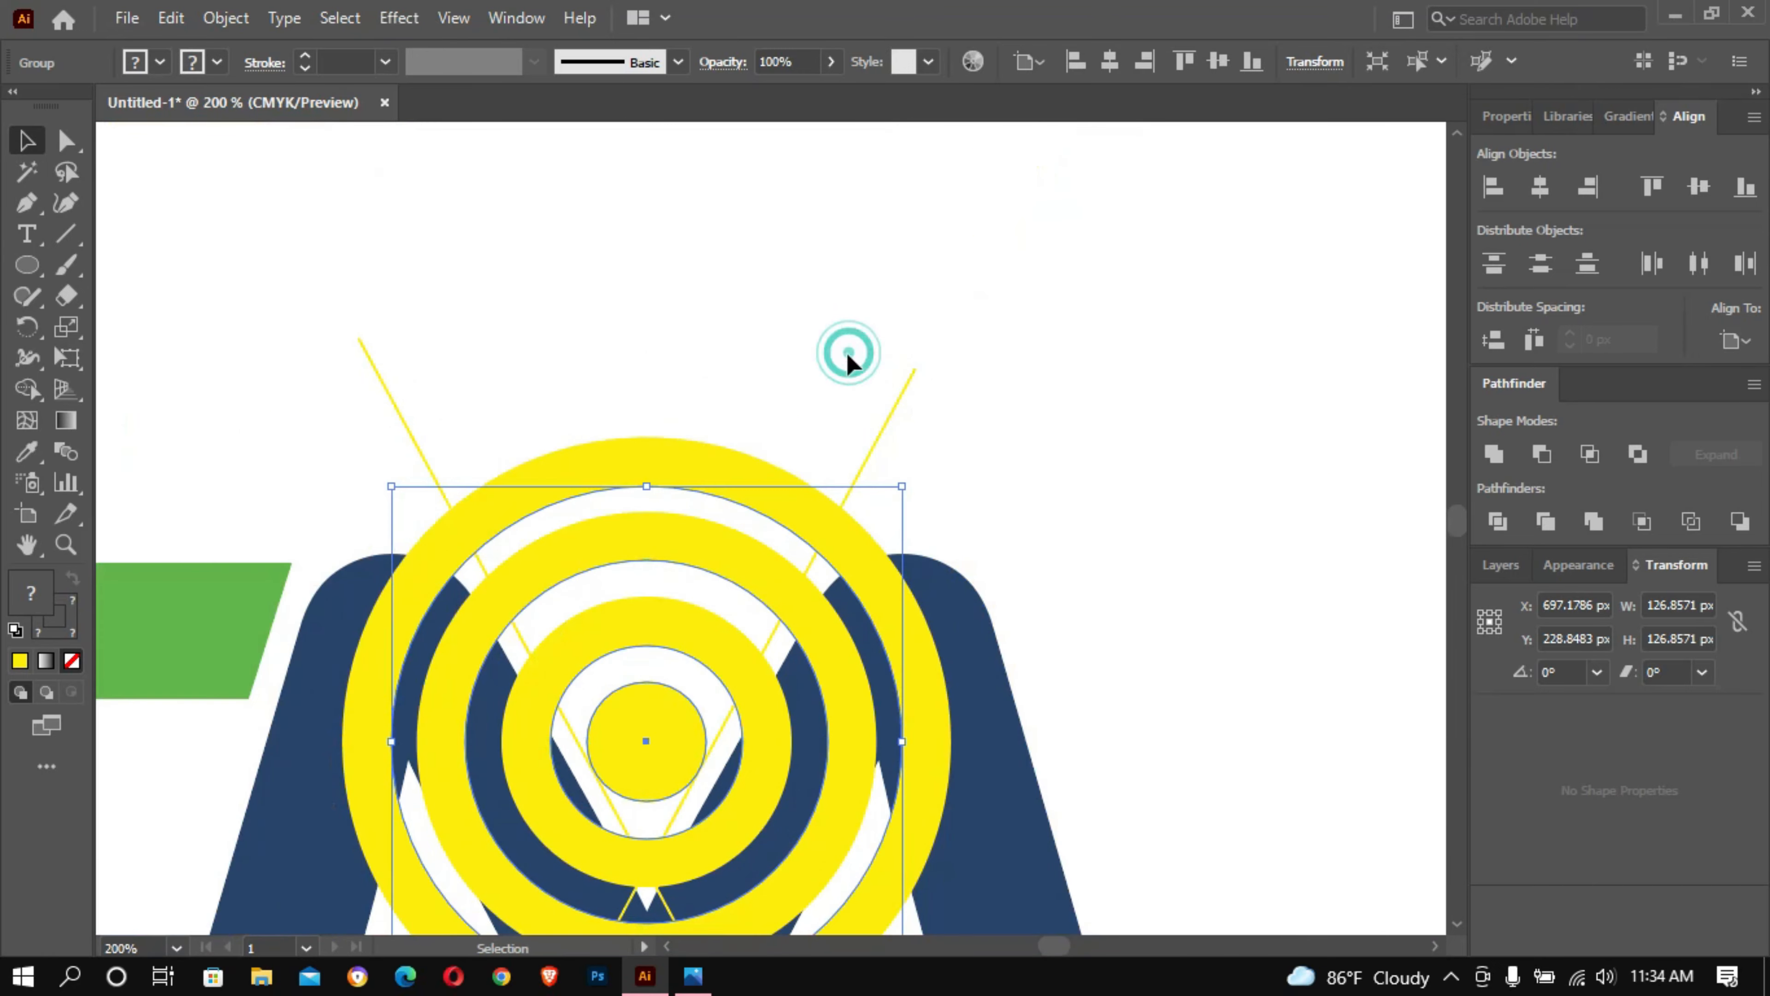
pyautogui.click(1140, 382)
pyautogui.scroll(-2, 1146, 396)
pyautogui.moveTo(359, 341); pyautogui.dragTo(648, 292)
pyautogui.click(648, 292)
pyautogui.click(388, 296)
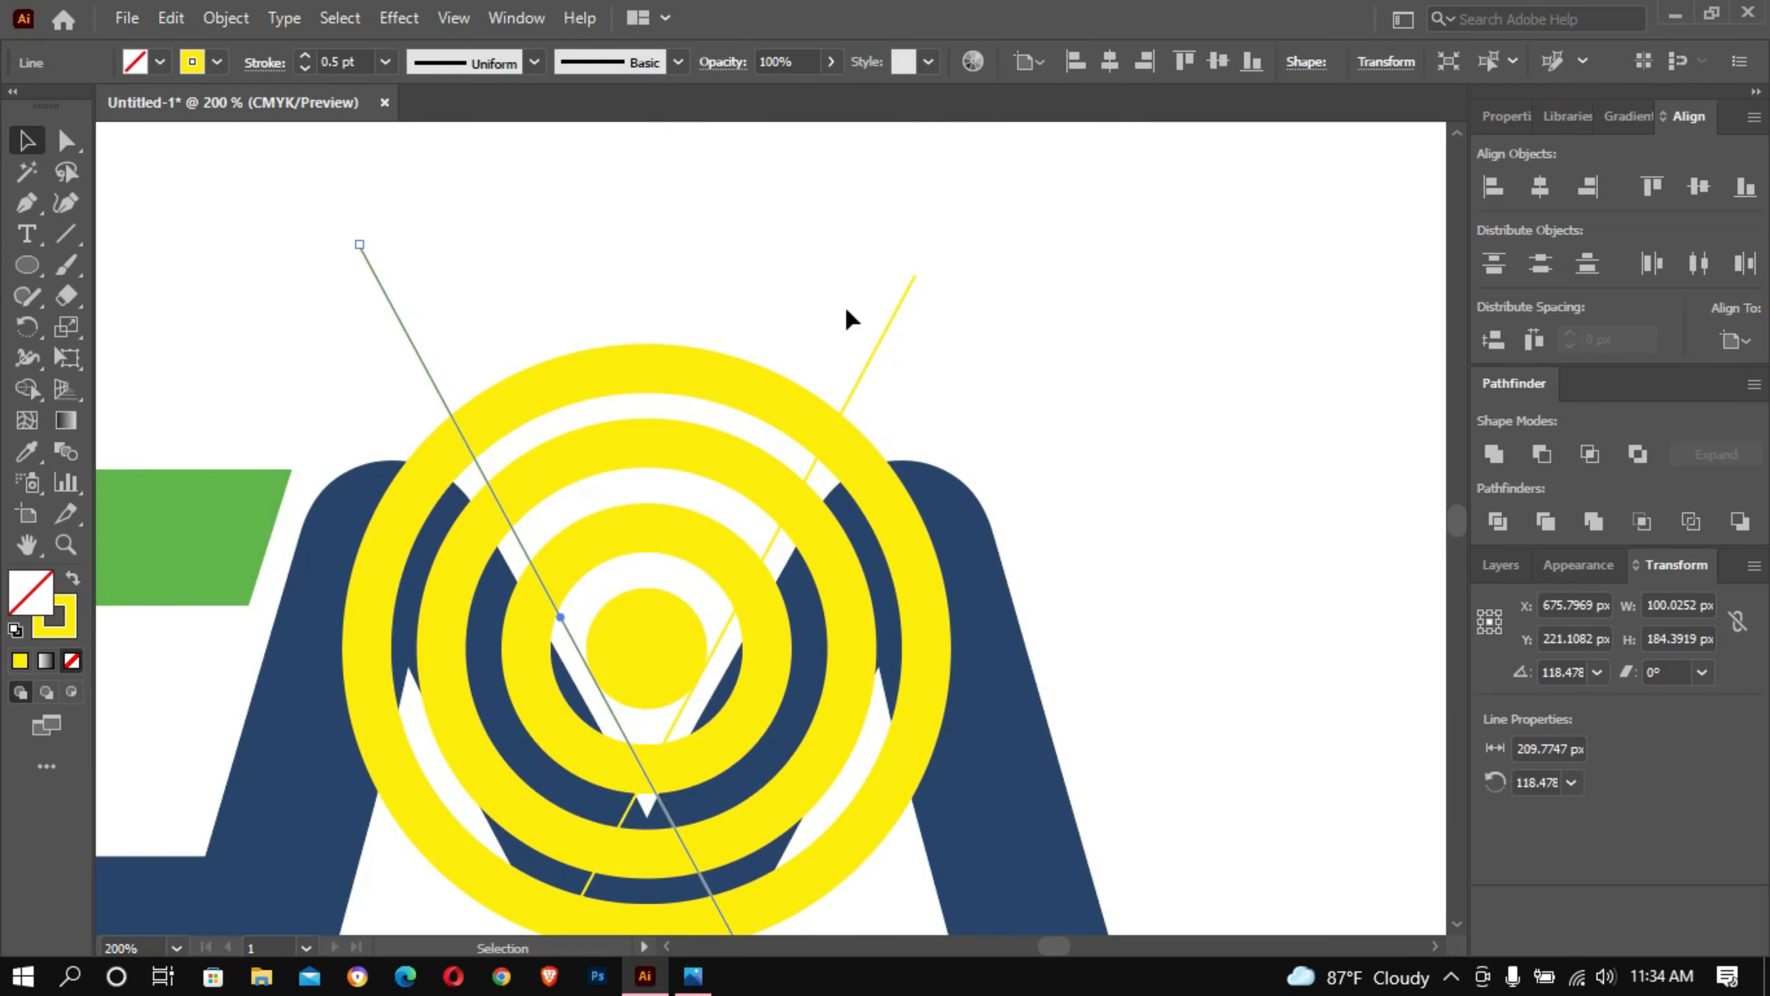
pyautogui.keyDown('shift'); pyautogui.click(900, 301); pyautogui.keyUp('shift')
pyautogui.click(636, 582)
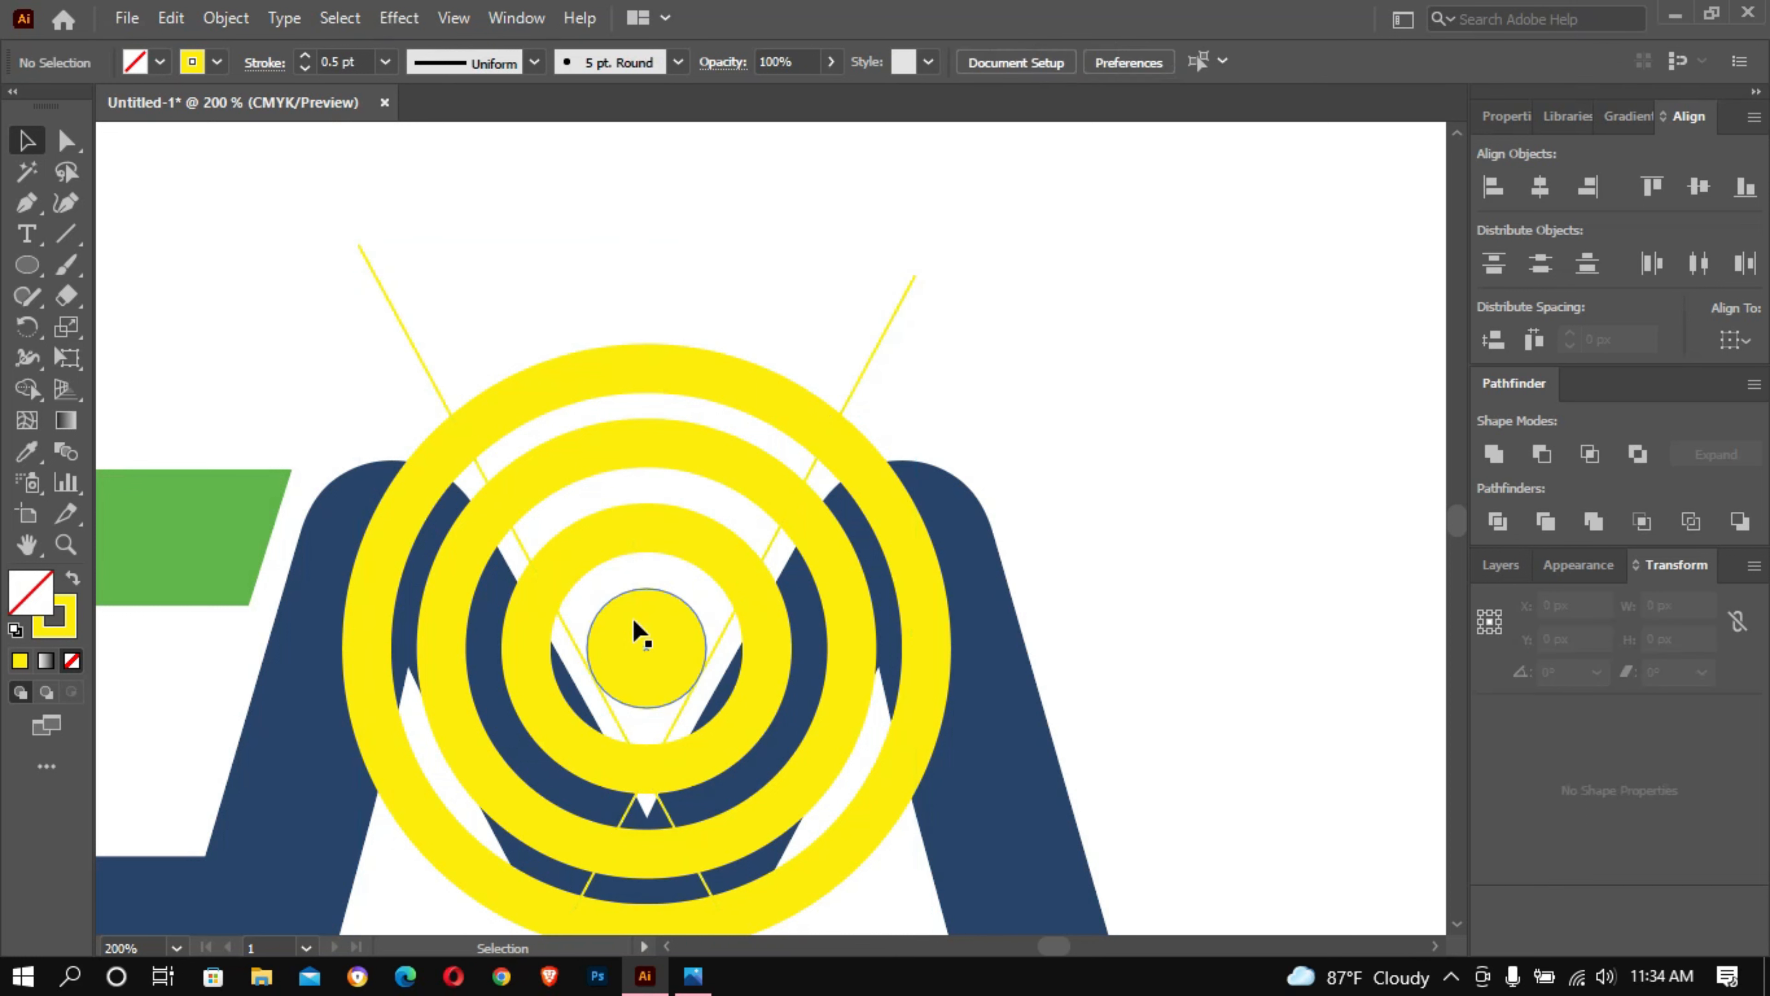
# - Expand the ring group's strokes into filled shapes
pyautogui.moveTo(629, 291); pyautogui.dragTo(621, 619)
pyautogui.moveTo(669, 718); pyautogui.dragTo(669, 718)
pyautogui.click(580, 229)
pyautogui.moveTo(515, 249); pyautogui.dragTo(682, 690)
pyautogui.click(591, 212)
pyautogui.moveTo(560, 245); pyautogui.dragTo(631, 635)
pyautogui.moveTo(739, 637); pyautogui.dragTo(740, 640)
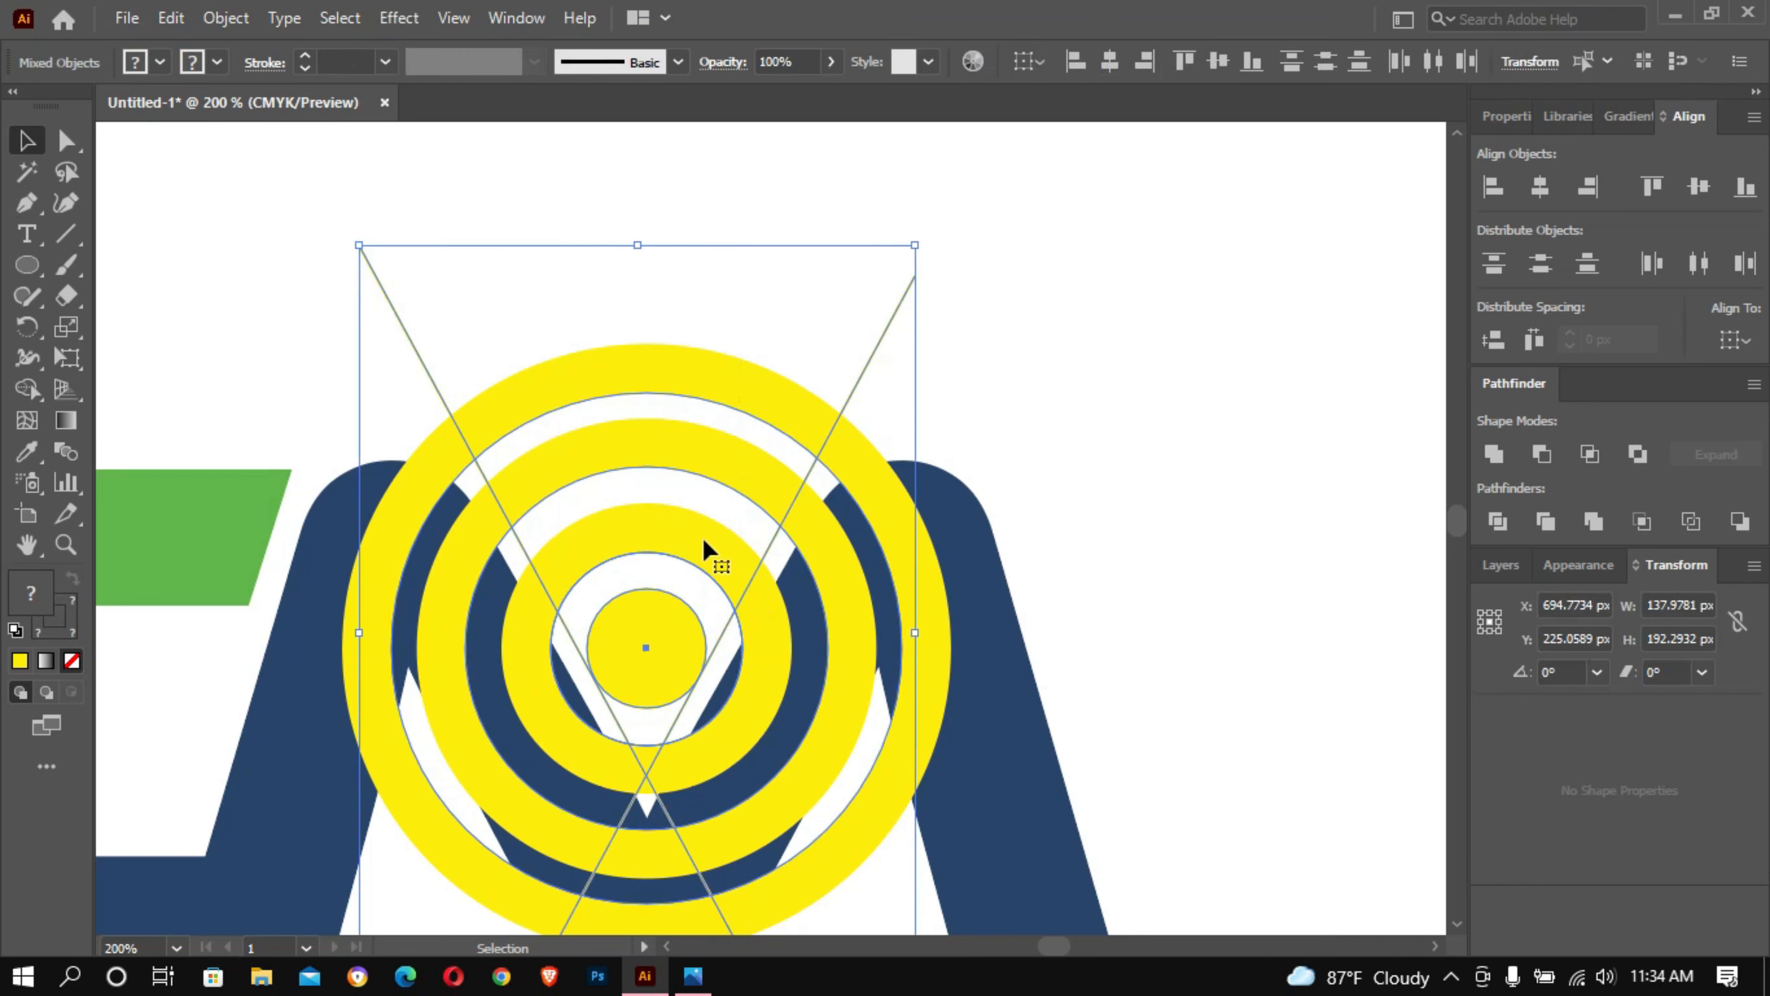
pyautogui.click(232, 28)
pyautogui.click(351, 344)
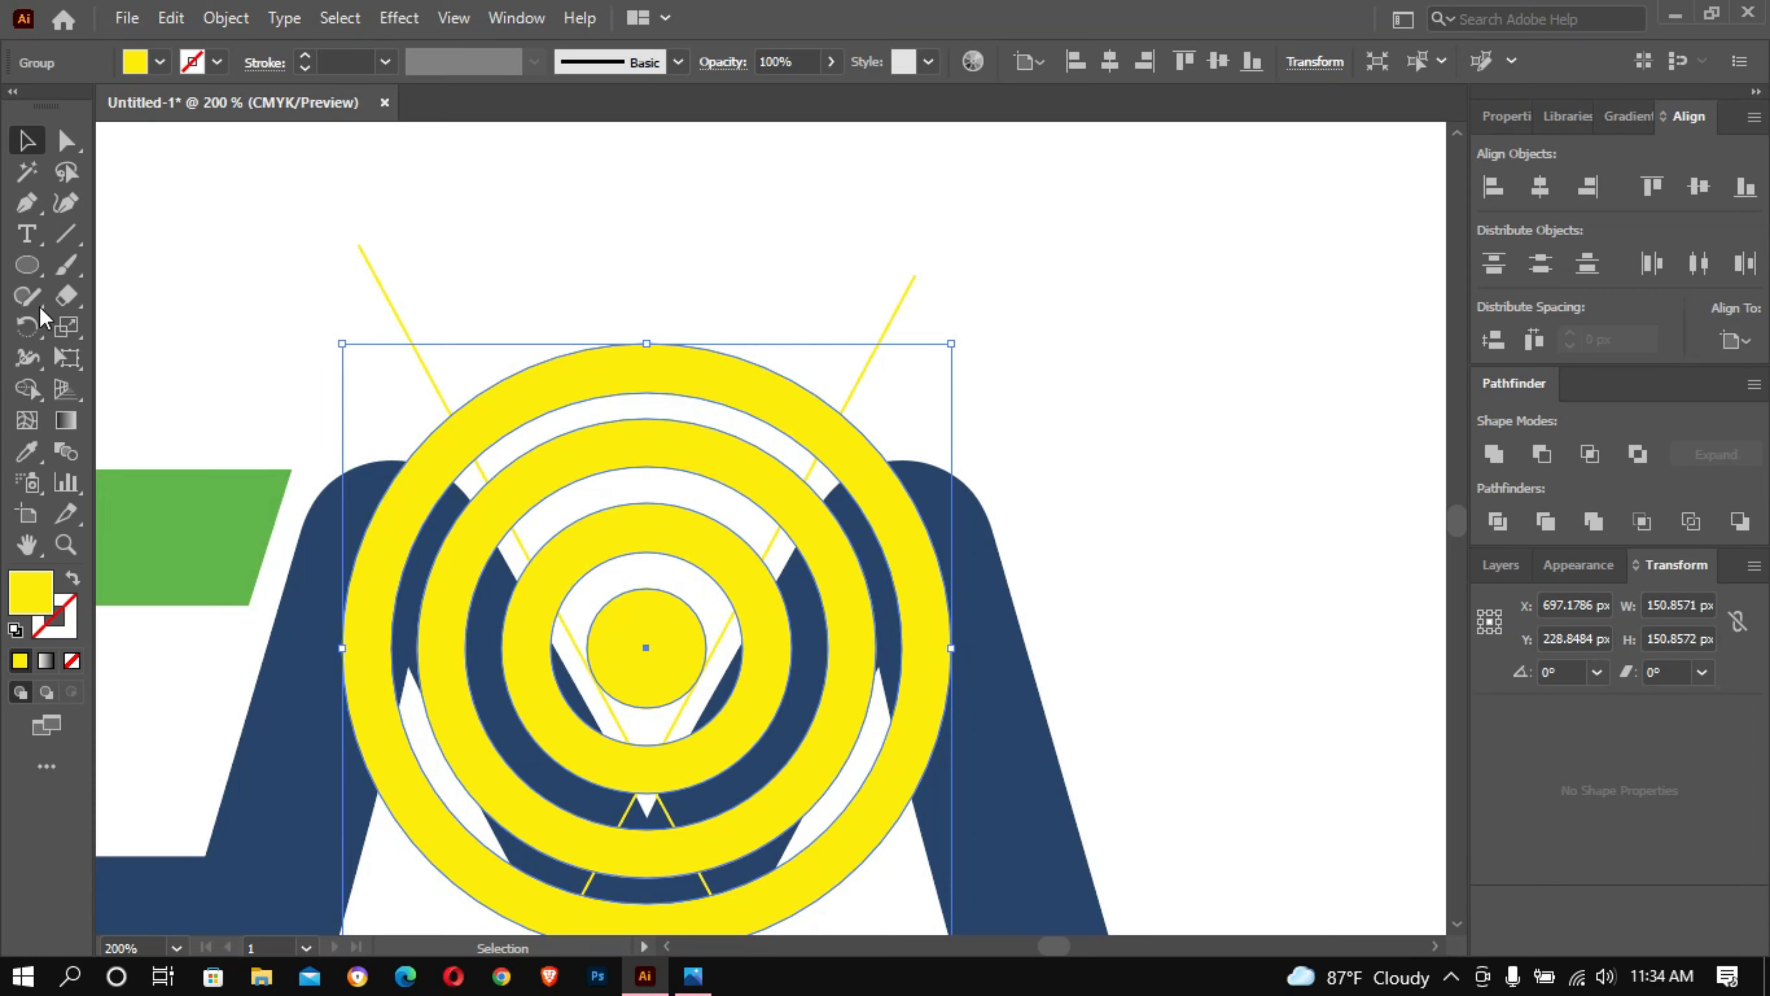
# - Deselect the rings and expand the diagonal line on the left of the V into a filled shape
pyautogui.click(38, 384)
pyautogui.click(32, 125)
pyautogui.click(513, 150)
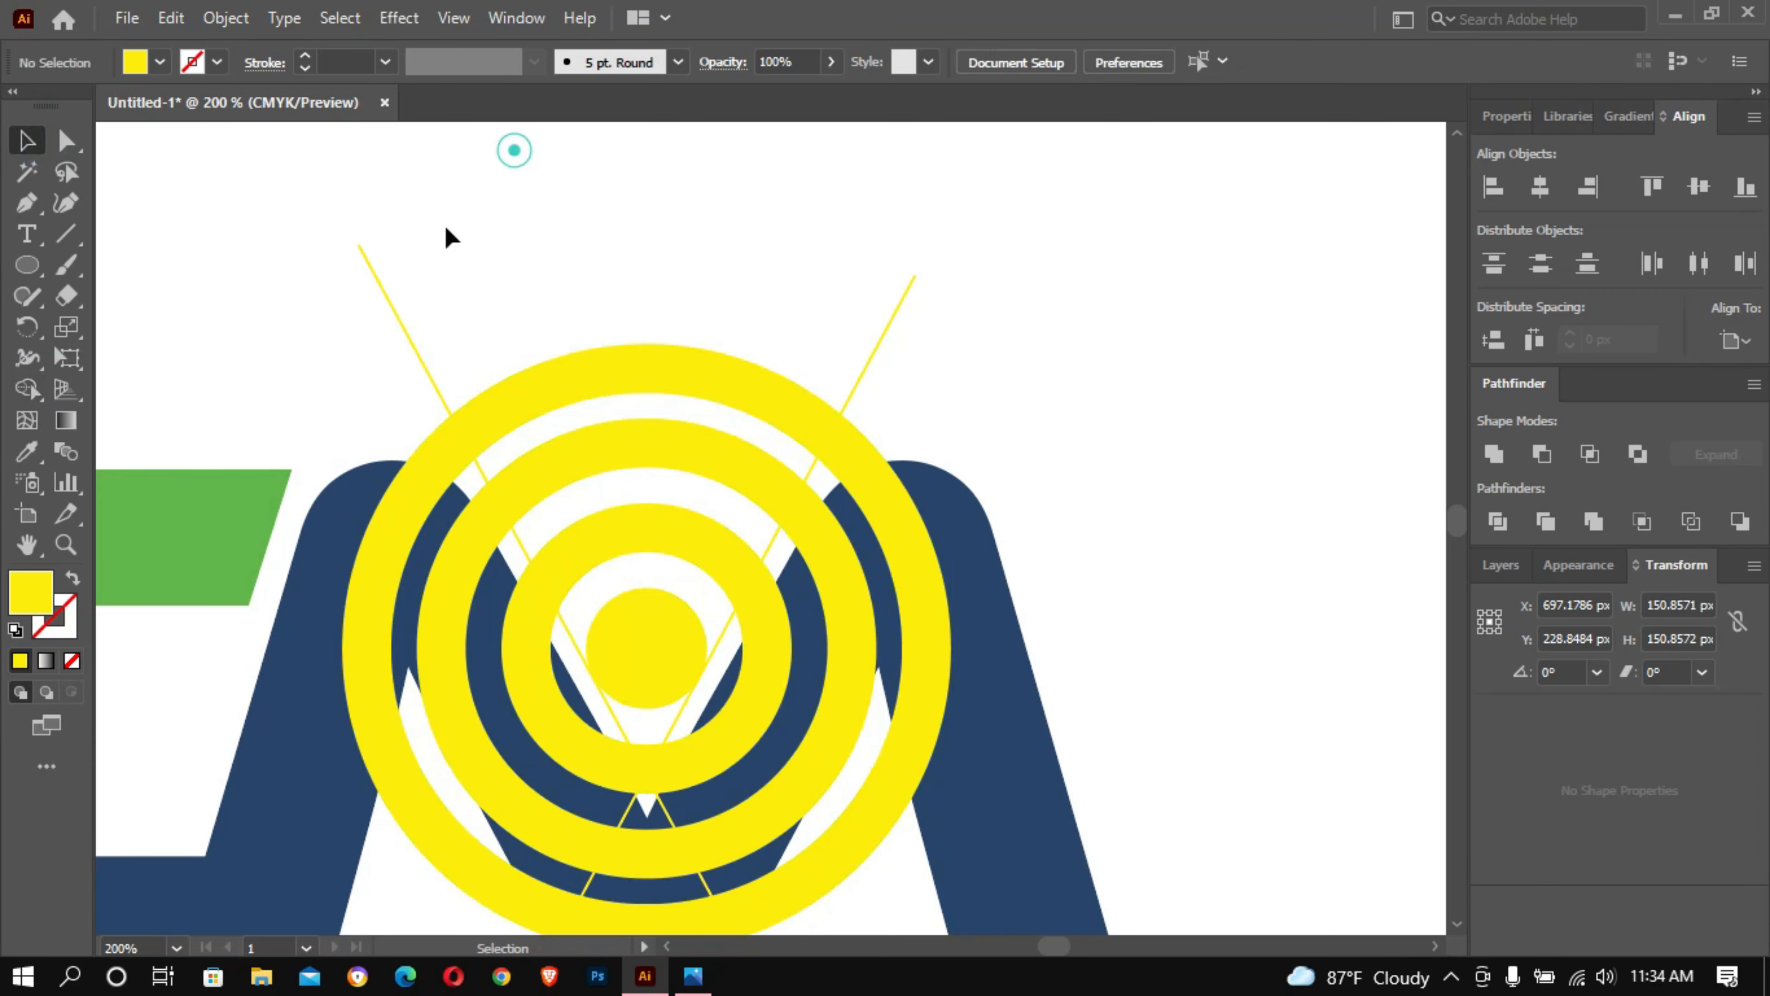
pyautogui.click(388, 297)
pyautogui.click(226, 18)
pyautogui.click(327, 313)
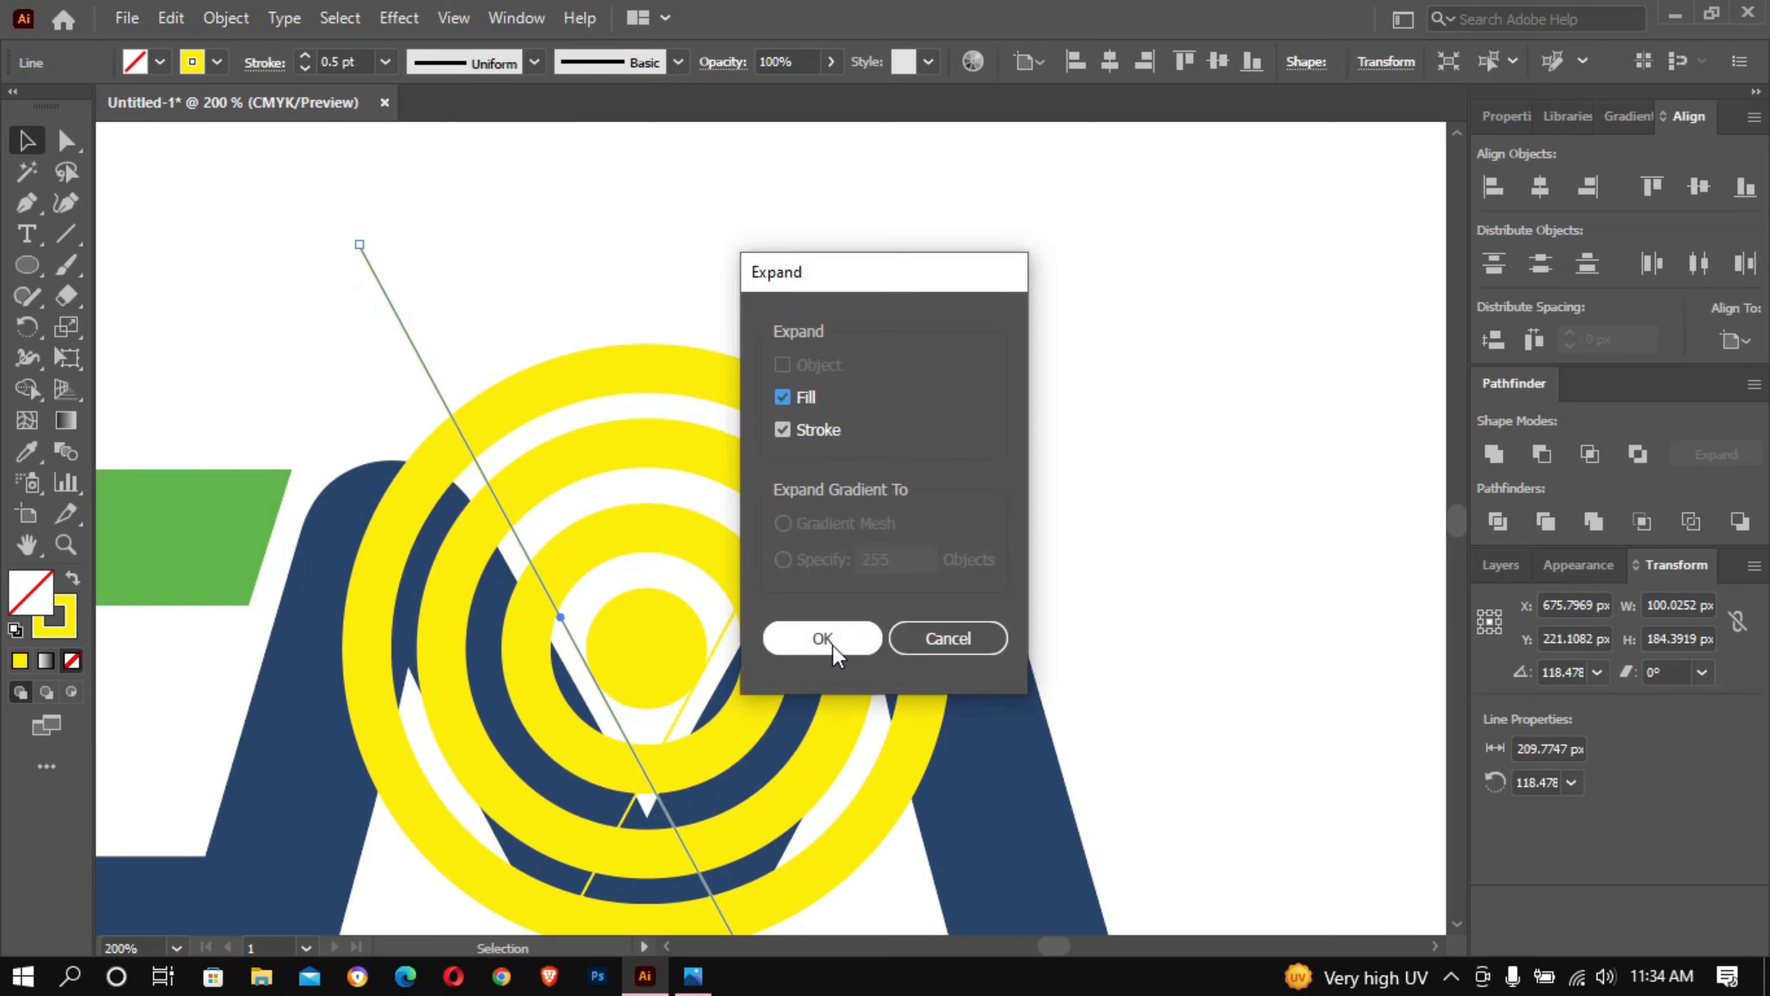
pyautogui.click(829, 640)
# - Expand the diagonal line on the right of the V, including its fill and stroke, into a filled shape
pyautogui.click(909, 287)
pyautogui.click(226, 18)
pyautogui.click(466, 312)
pyautogui.click(836, 640)
pyautogui.click(719, 383)
pyautogui.click(223, 24)
pyautogui.click(1017, 432)
# - Select the rings with both lines and remove the ring parts outside the left line with Shape Builder
pyautogui.click(307, 223)
pyautogui.moveTo(573, 288)
pyautogui.mouseDown()
pyautogui.moveTo(630, 585)
pyautogui.moveTo(723, 662)
pyautogui.mouseUp()
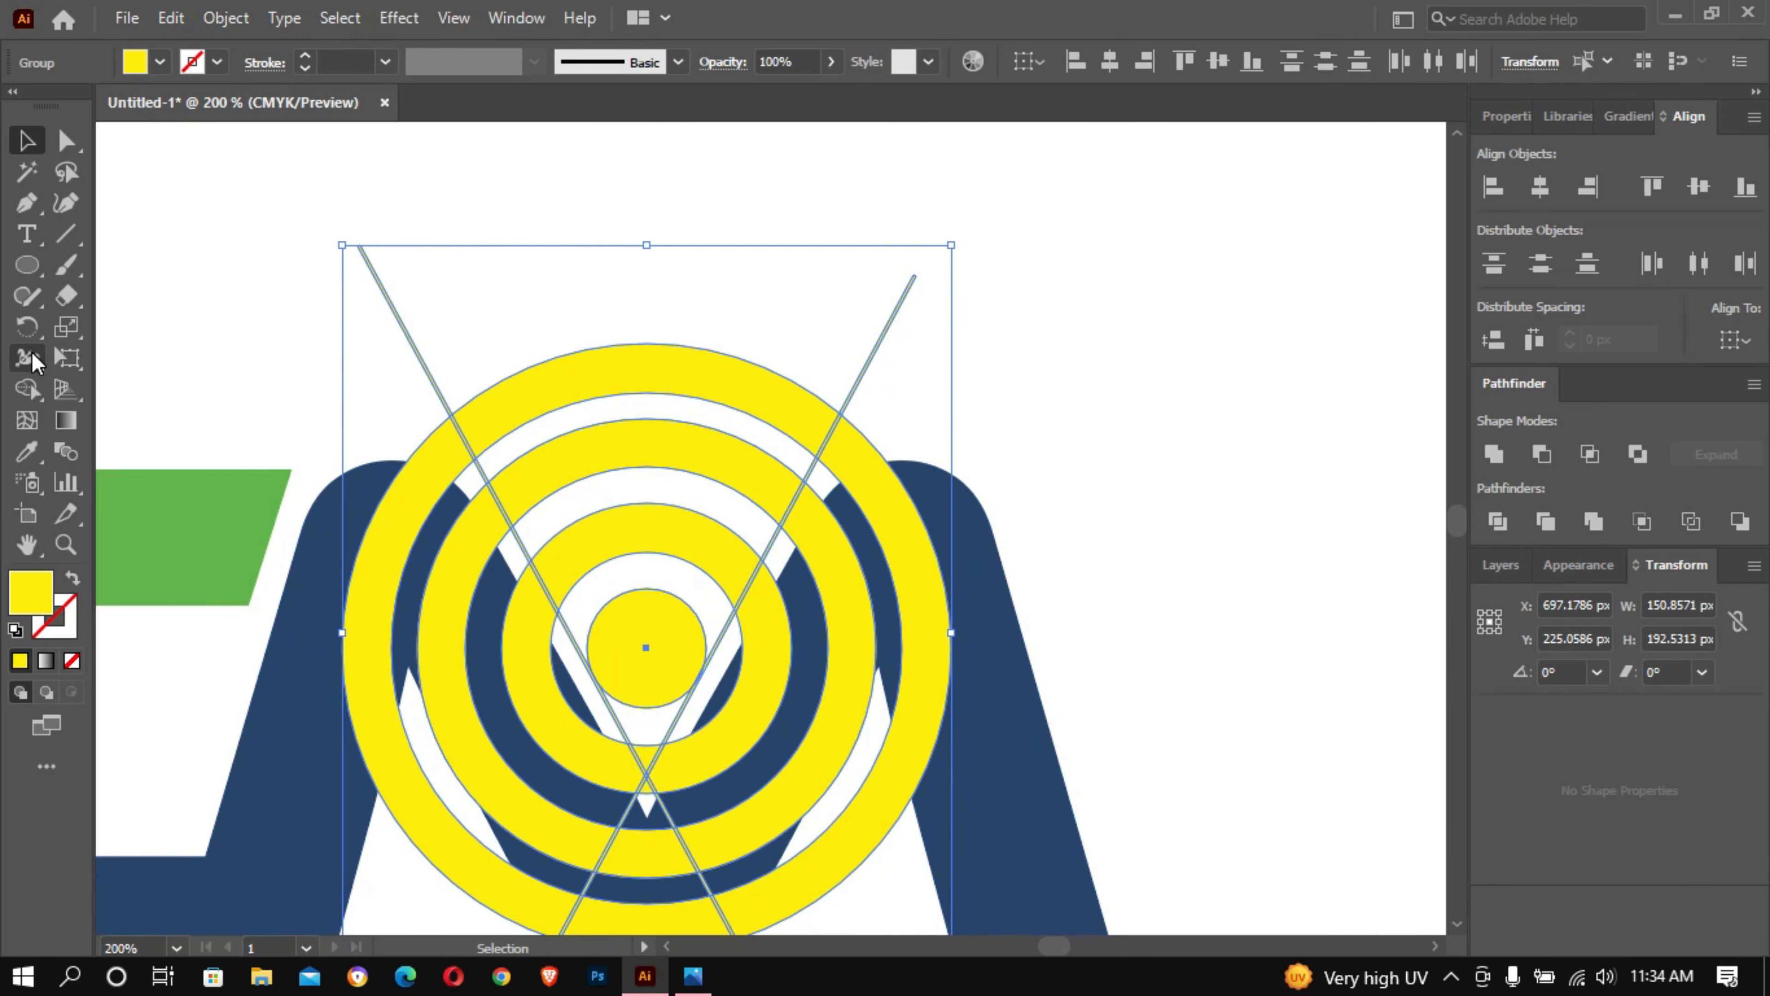
pyautogui.click(26, 388)
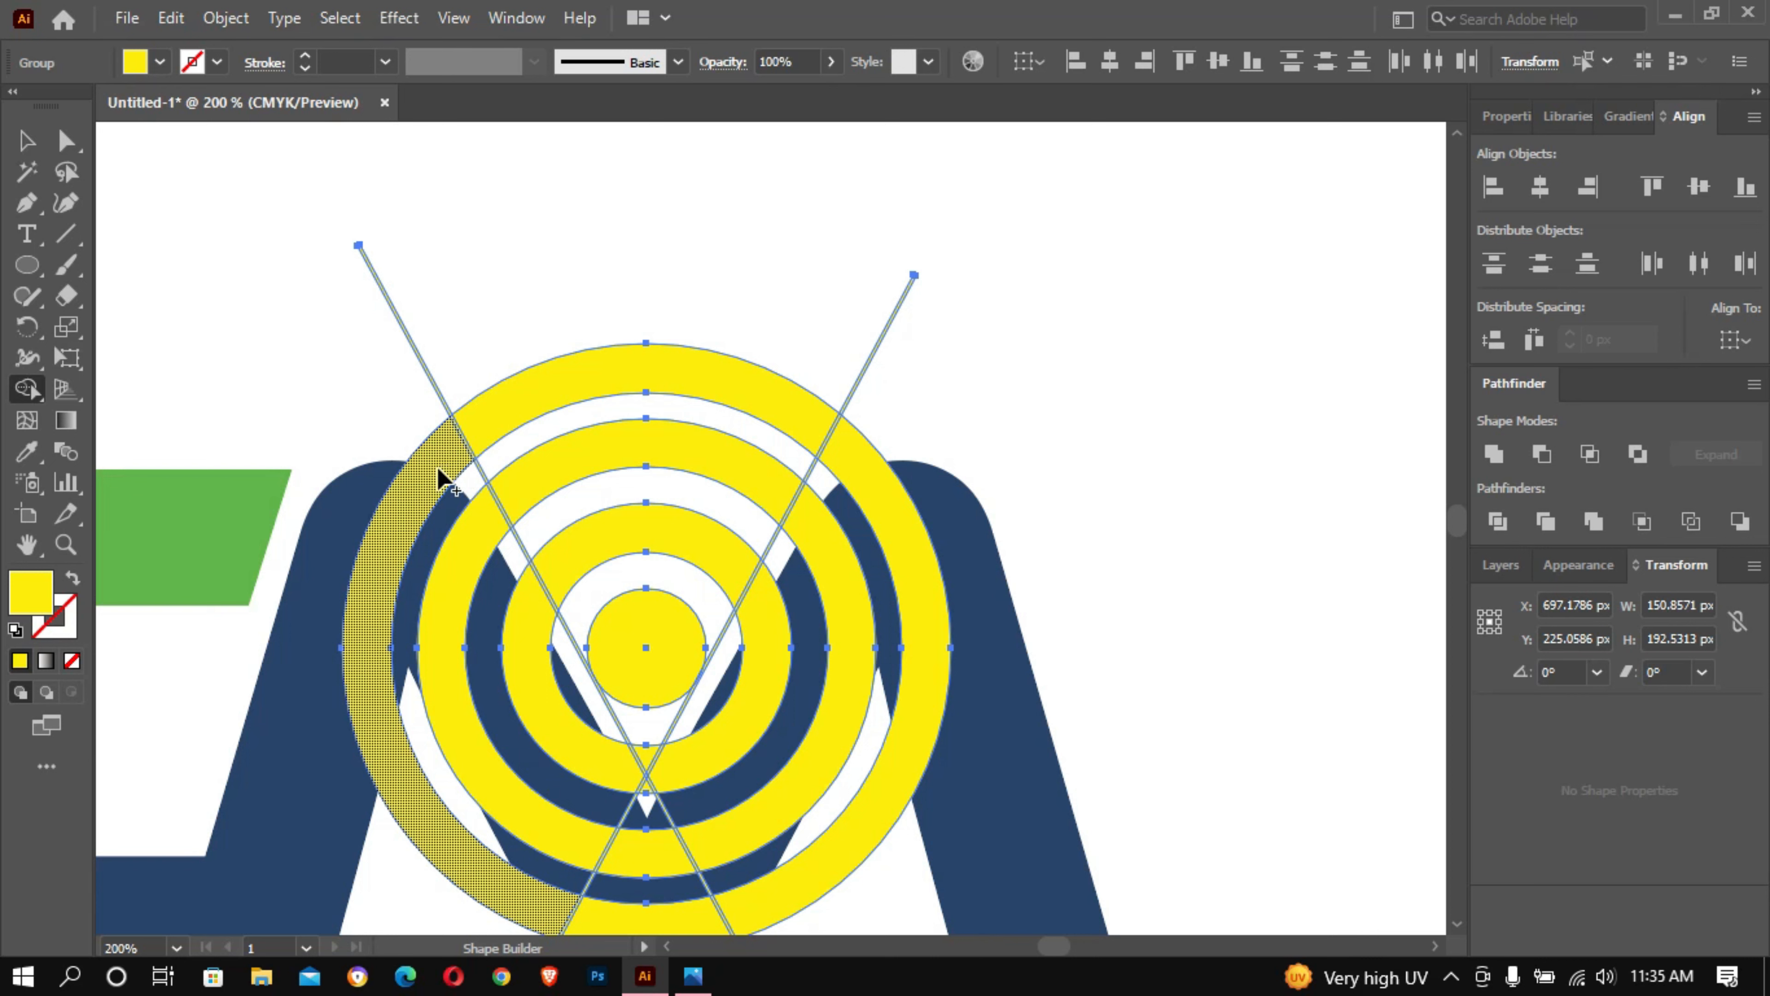
pyautogui.keyDown('alt'); pyautogui.click(438, 468); pyautogui.keyUp('alt')
pyautogui.keyDown('alt'); pyautogui.click(461, 534); pyautogui.keyUp('alt')
pyautogui.keyDown('alt'); pyautogui.click(521, 631); pyautogui.keyUp('alt')
pyautogui.keyDown('alt'); pyautogui.click(638, 848); pyautogui.keyUp('alt')
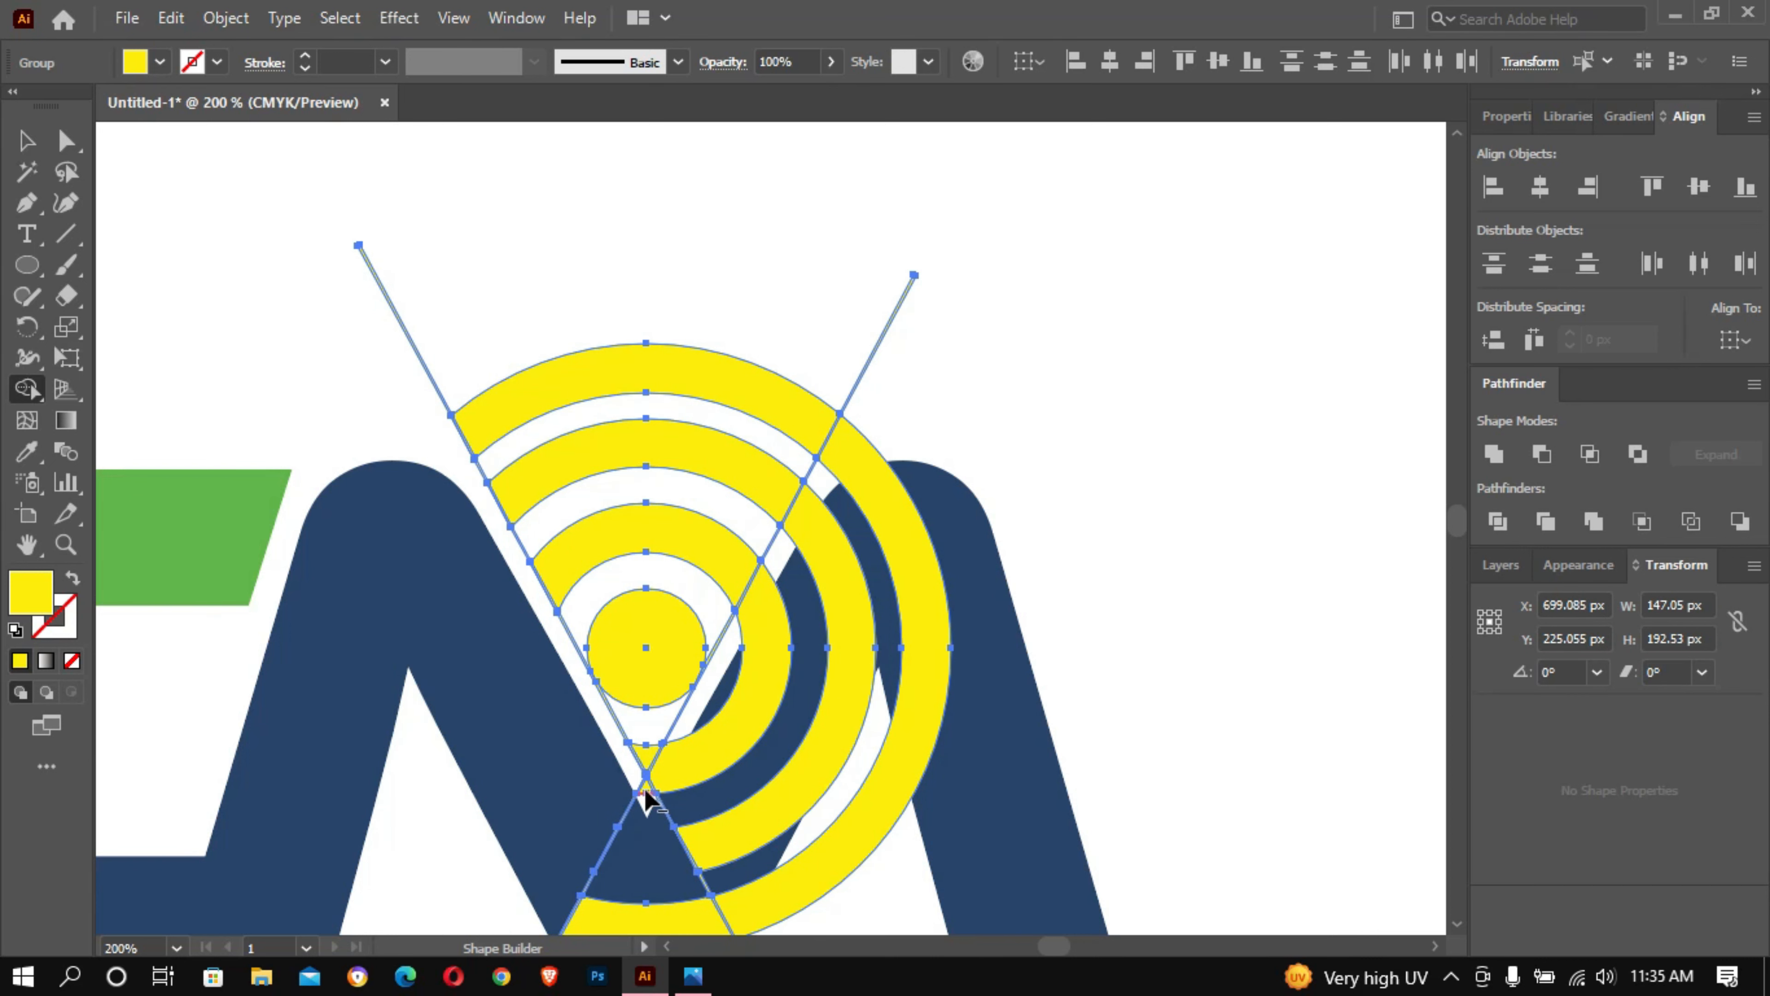
# - Remove the remaining ring parts below the crossing and outside the right line, keeping only the upper arcs and centre dot
pyautogui.keyDown('alt'); pyautogui.click(645, 789); pyautogui.keyUp('alt')
pyautogui.keyDown('alt'); pyautogui.click(645, 758); pyautogui.keyUp('alt')
pyautogui.keyDown('alt'); pyautogui.click(666, 774); pyautogui.keyUp('alt')
pyautogui.keyDown('alt'); pyautogui.click(845, 589); pyautogui.keyUp('alt')
pyautogui.keyDown('alt'); pyautogui.click(894, 528); pyautogui.keyUp('alt')
pyautogui.keyDown('alt'); pyautogui.click(670, 915); pyautogui.keyUp('alt')
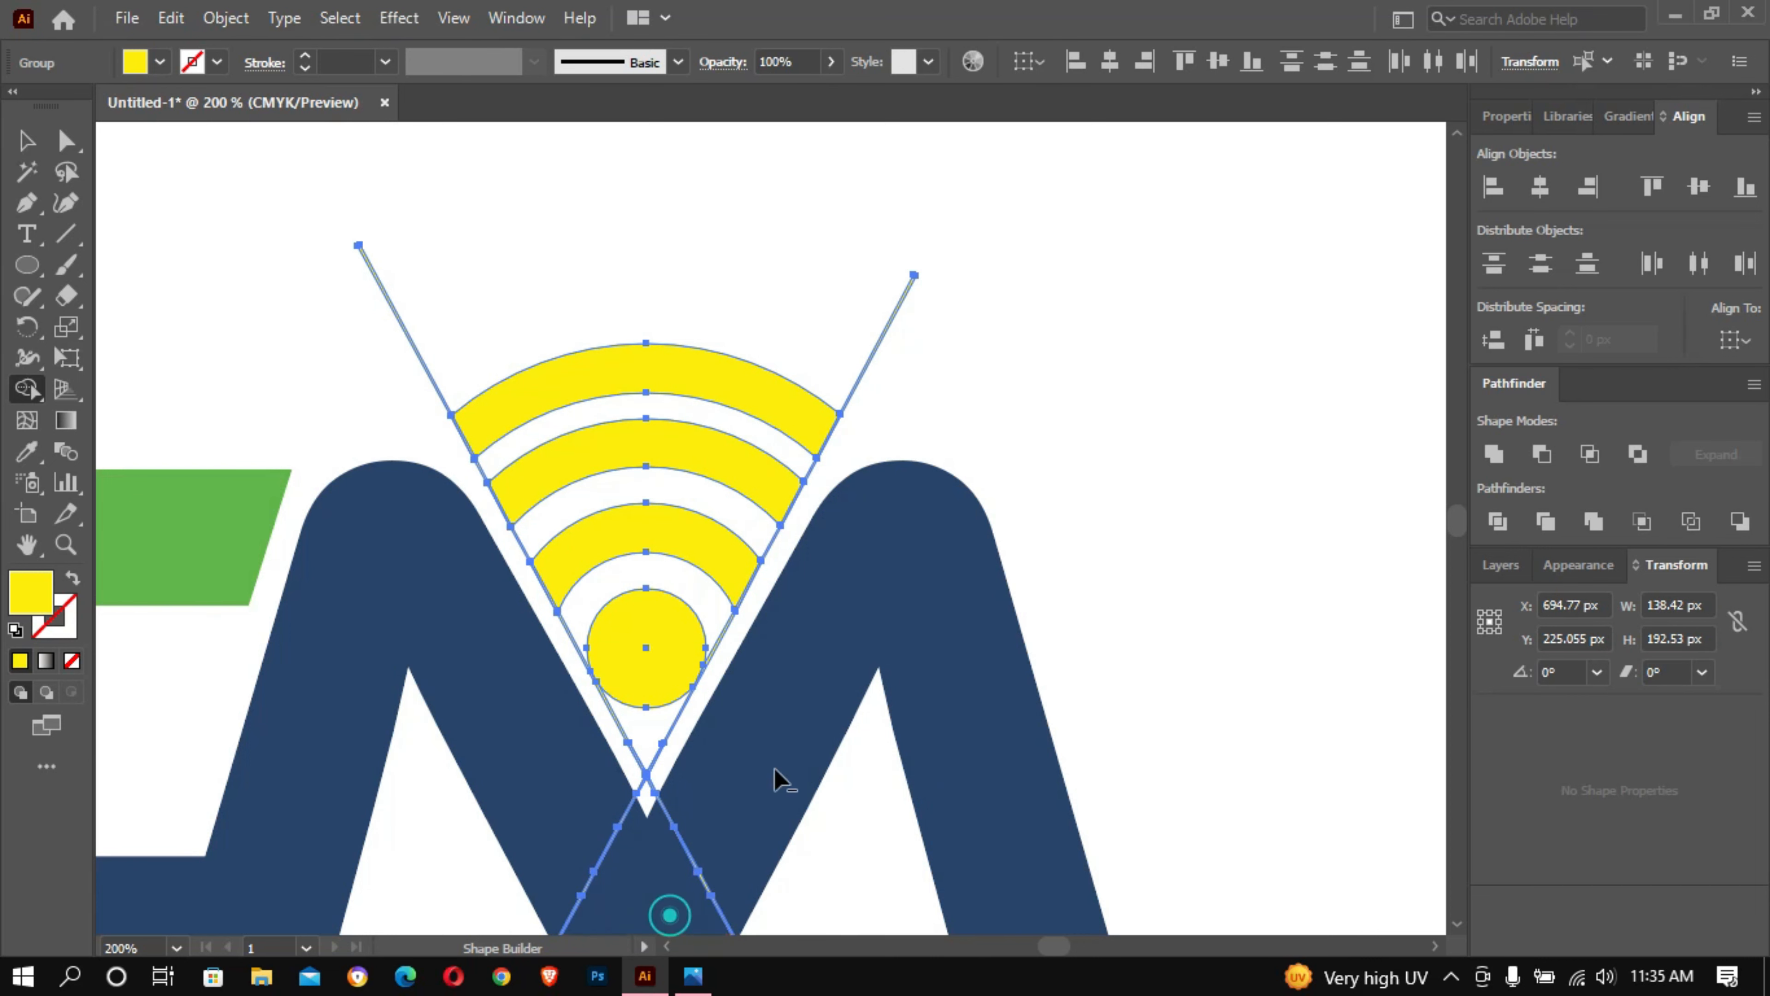
# - Deselect the artwork and delete the outer leftovers of both diagonal lines
pyautogui.scroll(-6, 903, 439)
pyautogui.scroll(5, 869, 463)
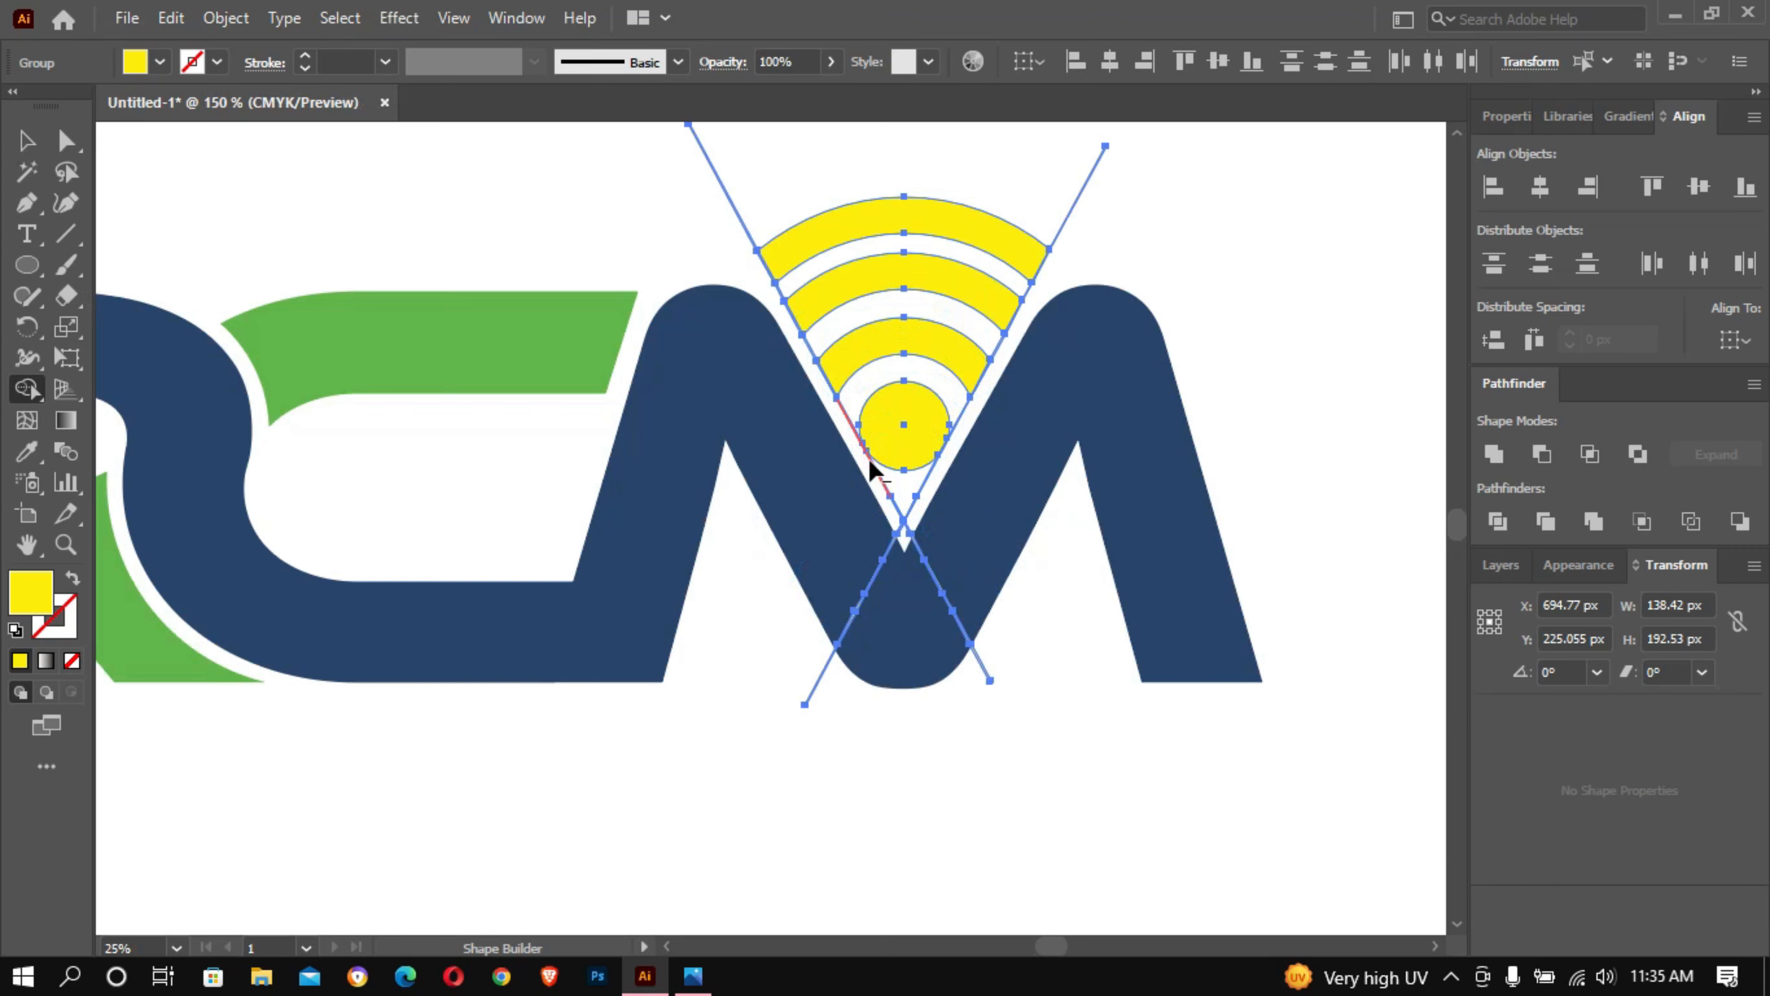
pyautogui.click(32, 161)
pyautogui.doubleClick(30, 150)
pyautogui.click(981, 678)
pyautogui.click(426, 162)
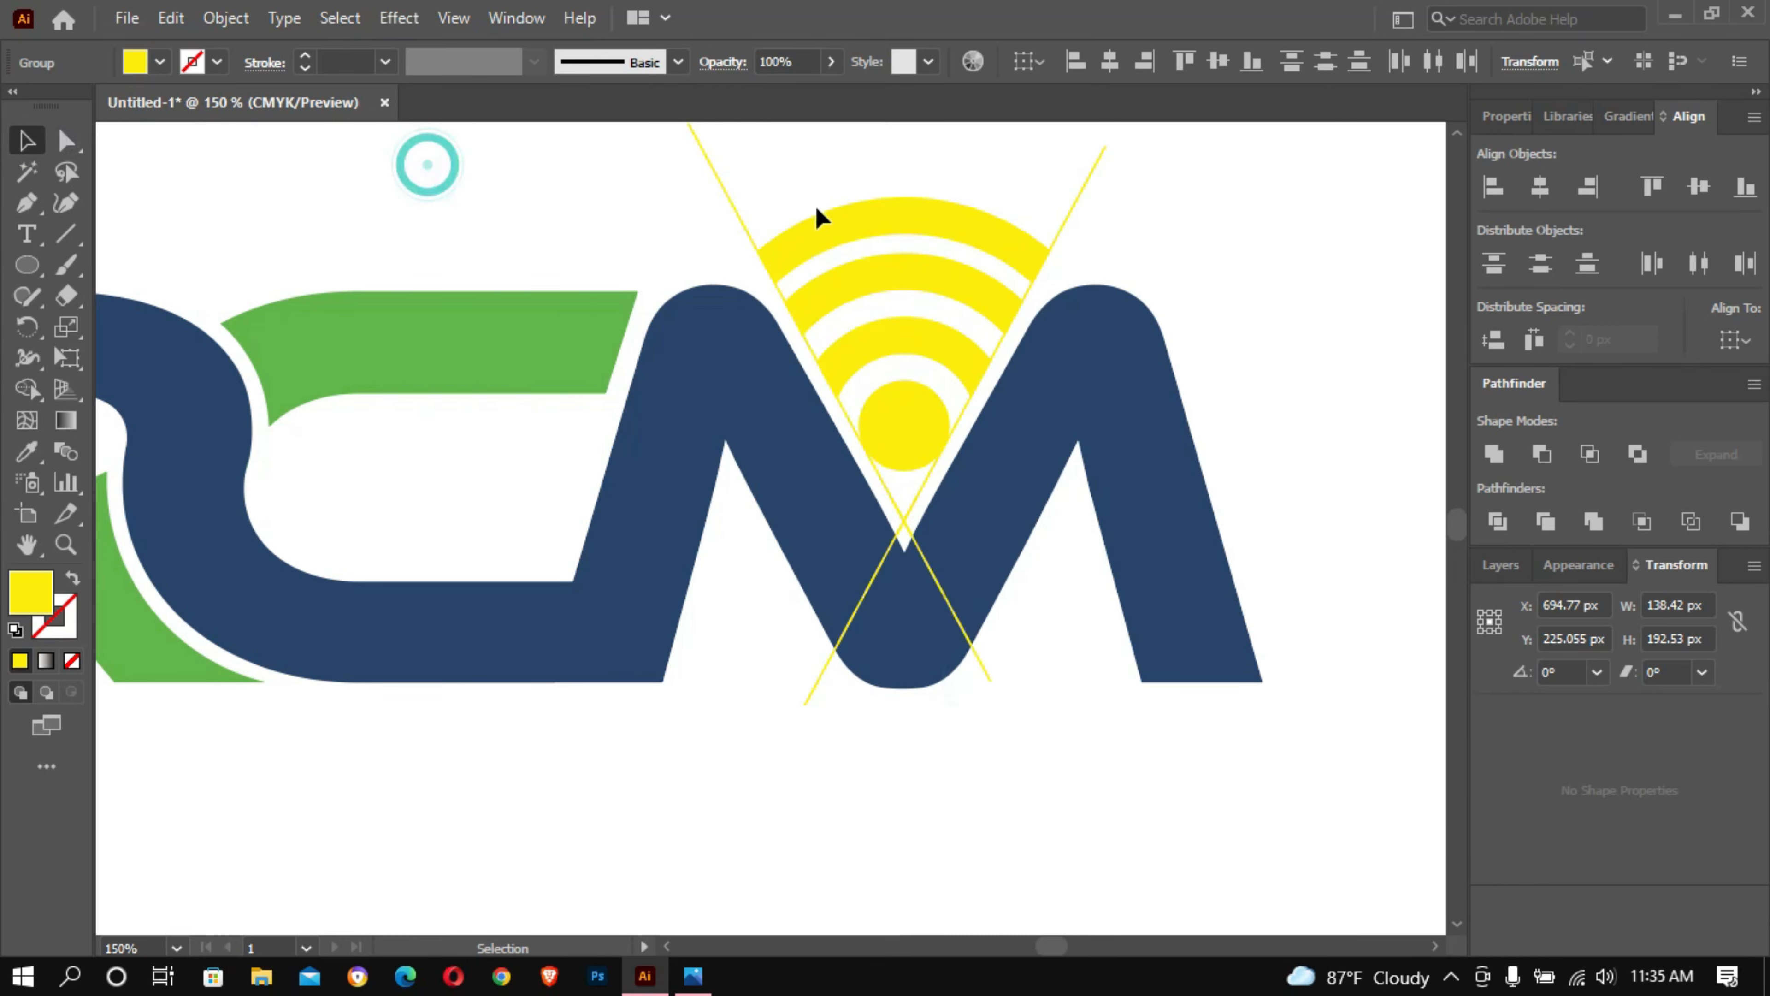
pyautogui.click(742, 209)
pyautogui.press('Delete')
pyautogui.click(1070, 208)
pyautogui.press('Delete')
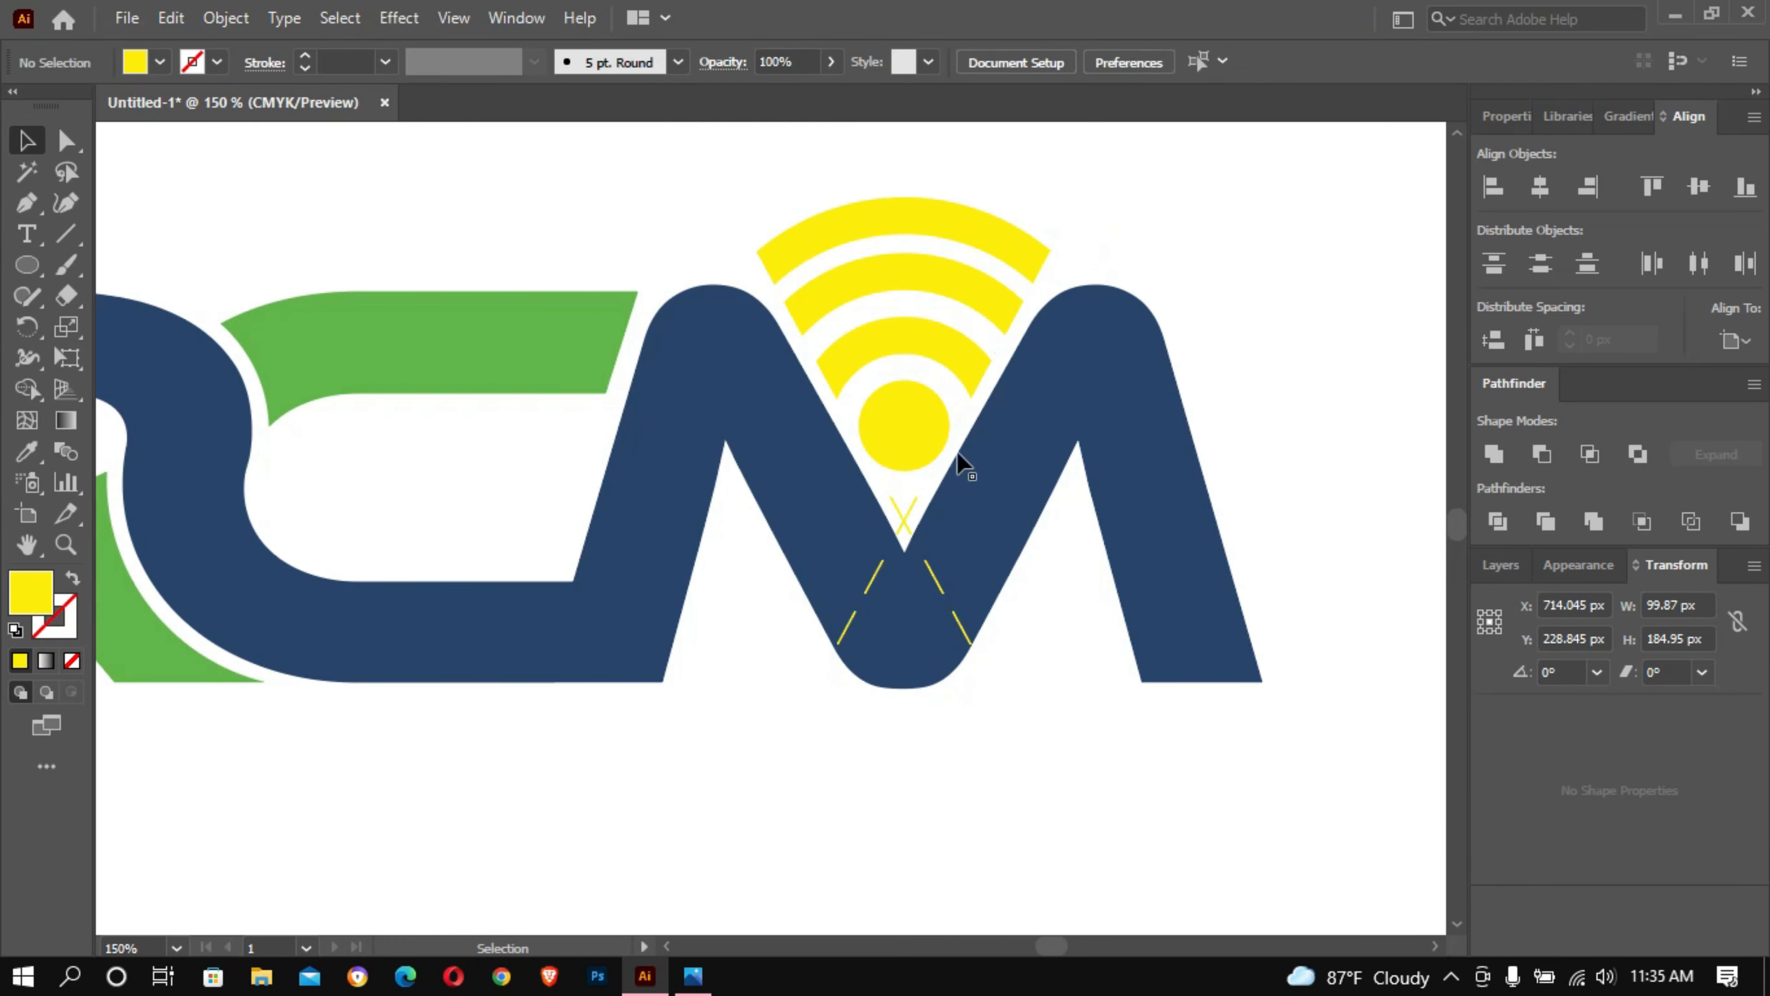
# - Try to delete the line fragments below the dot, and undo the deletion
pyautogui.click(908, 523)
pyautogui.press('Delete')
pyautogui.hotkey('ctrl', 'z')
# - Ungroup the yellow arcs, dot and leftover line fragments, and deselect them
pyautogui.rightClick(968, 255)
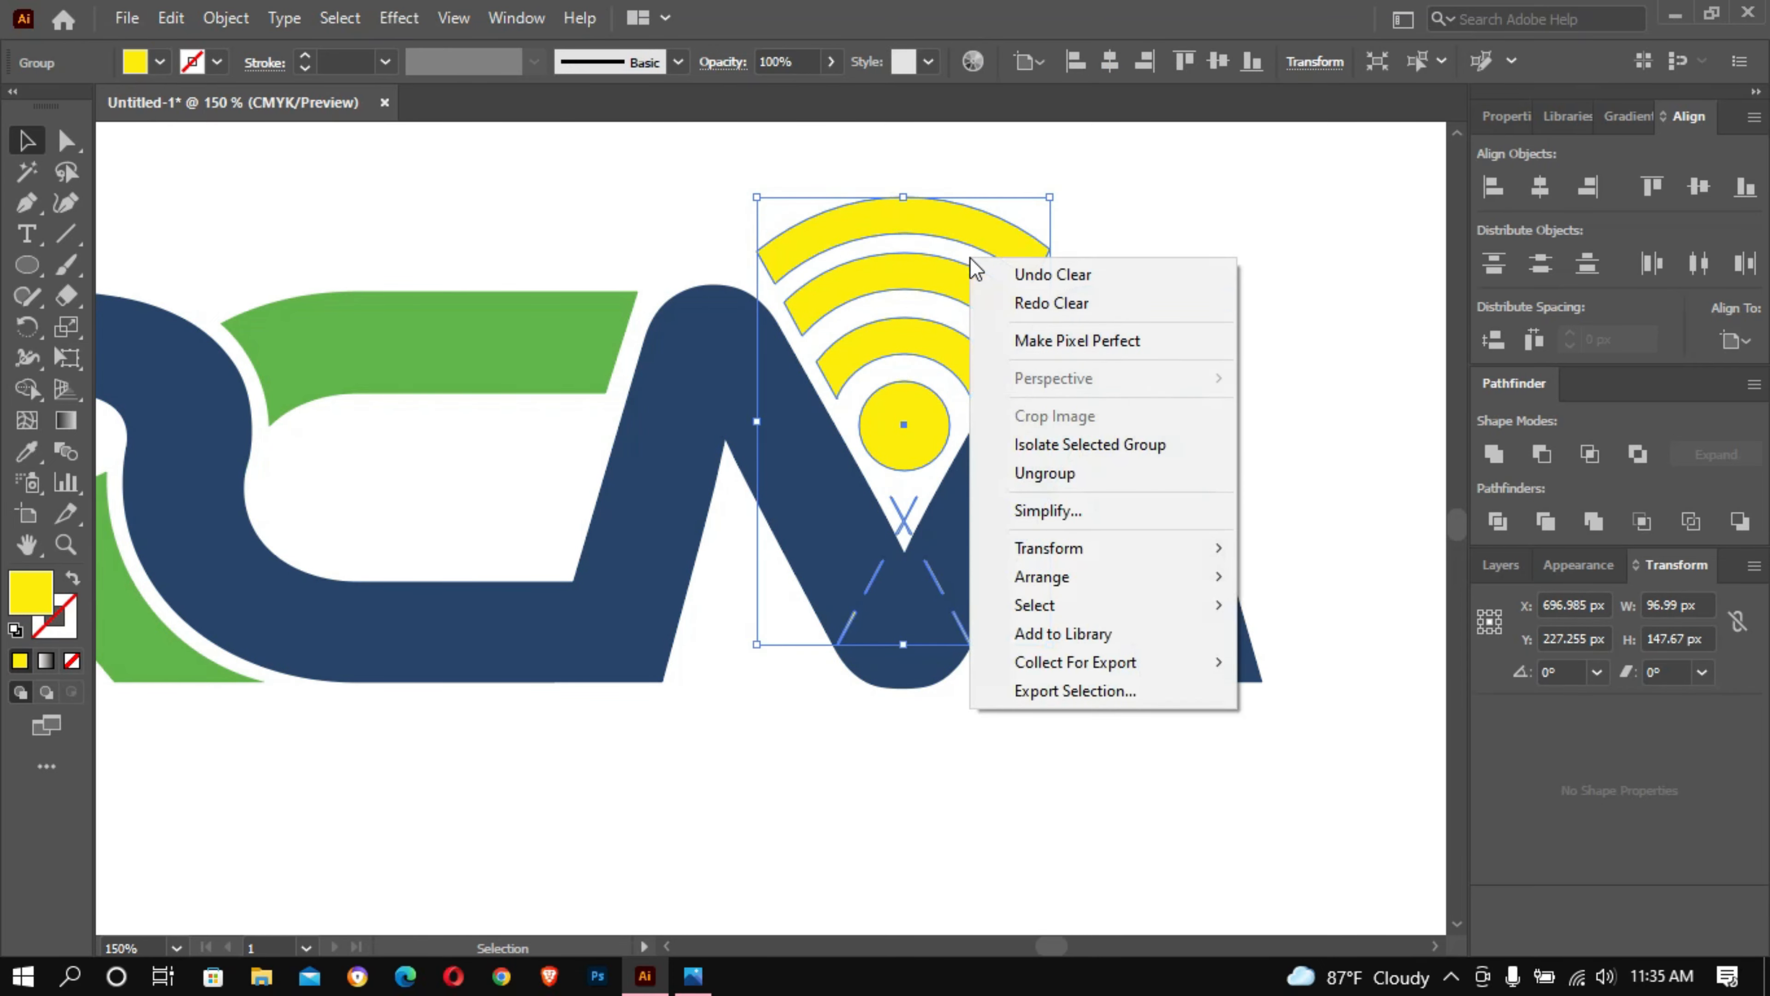
pyautogui.click(1114, 472)
pyautogui.click(1312, 293)
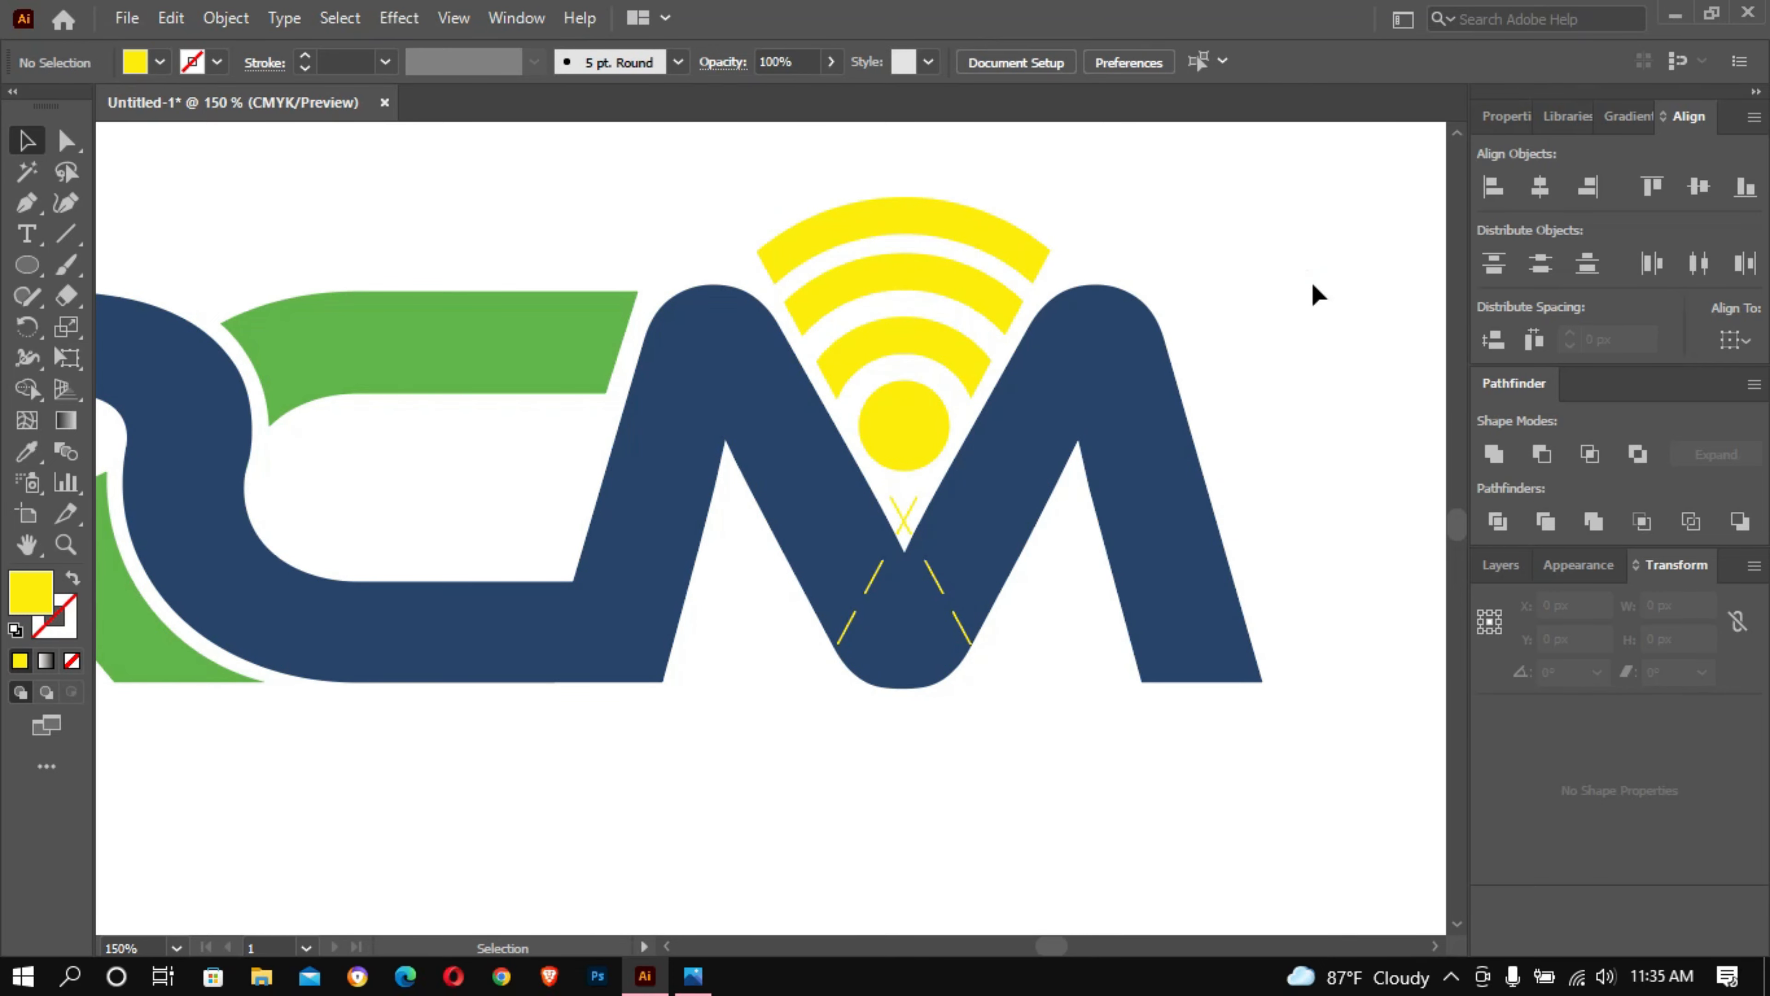
pyautogui.rightClick(904, 522)
pyautogui.click(1301, 345)
# - Use Shape Builder to merge the line fragments over the M into the letter shape and clear those below the dot
pyautogui.moveTo(779, 161); pyautogui.dragTo(1047, 692)
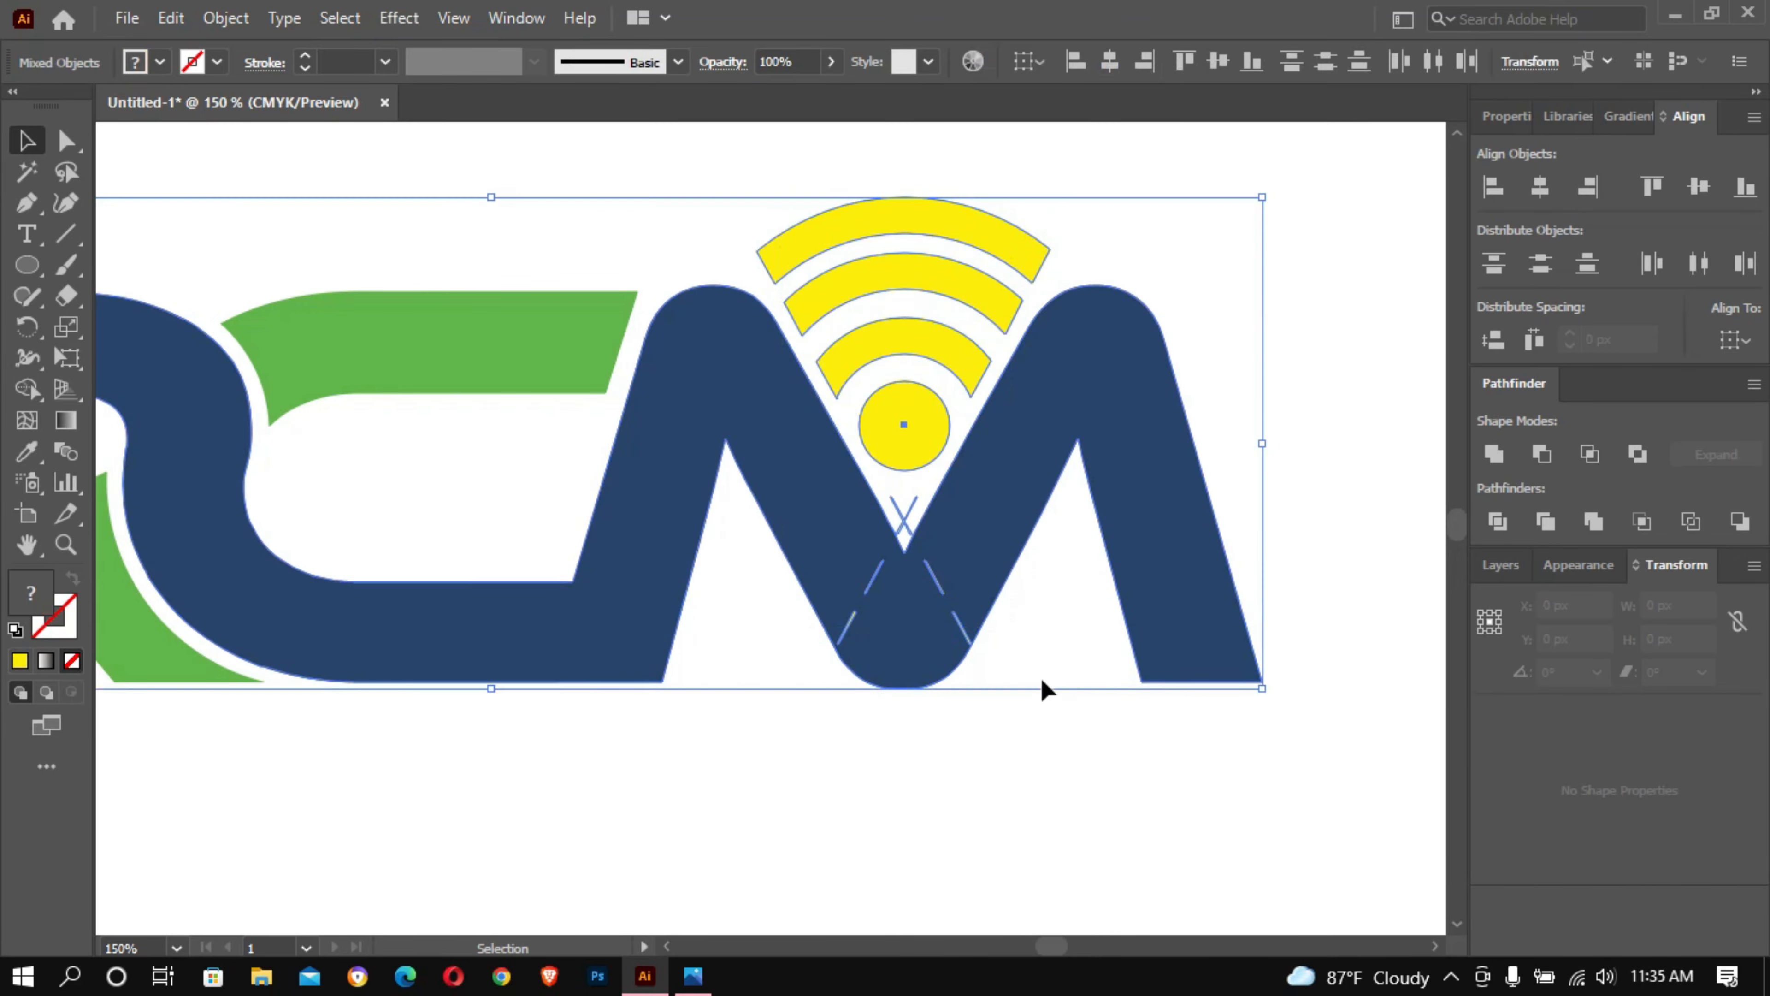
pyautogui.hotkey('shift', 'm')
pyautogui.click(862, 566)
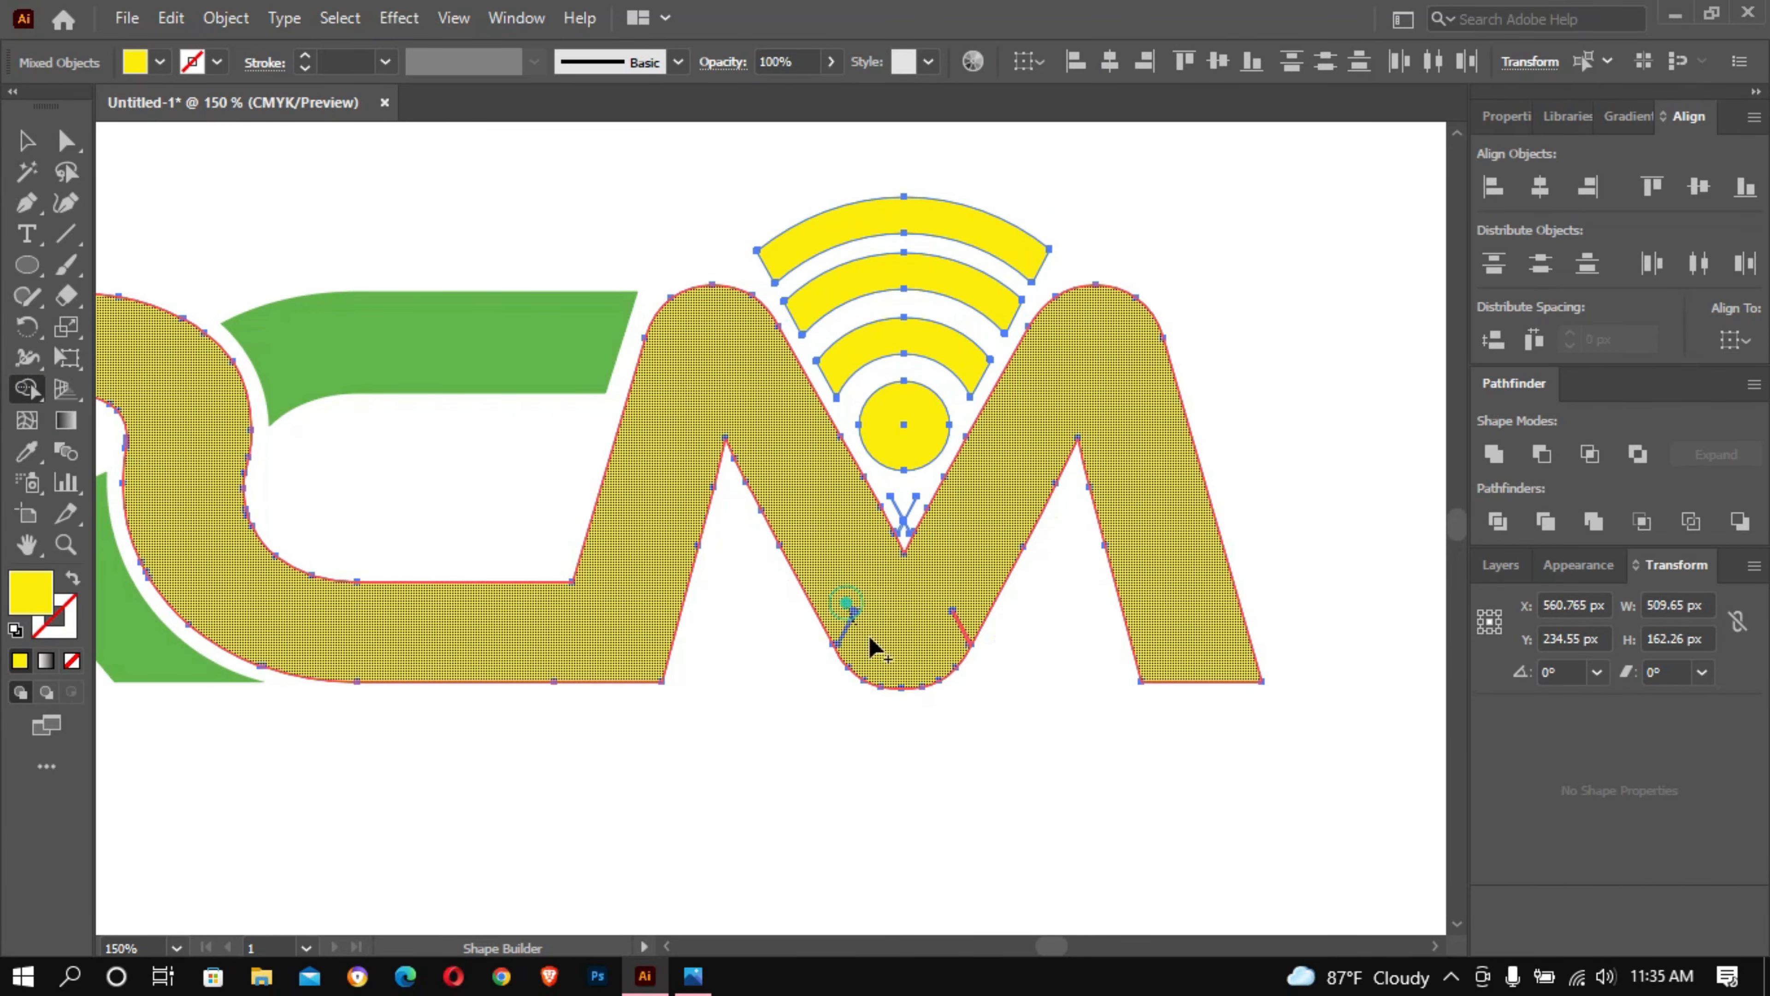
pyautogui.moveTo(903, 528); pyautogui.dragTo(904, 531)
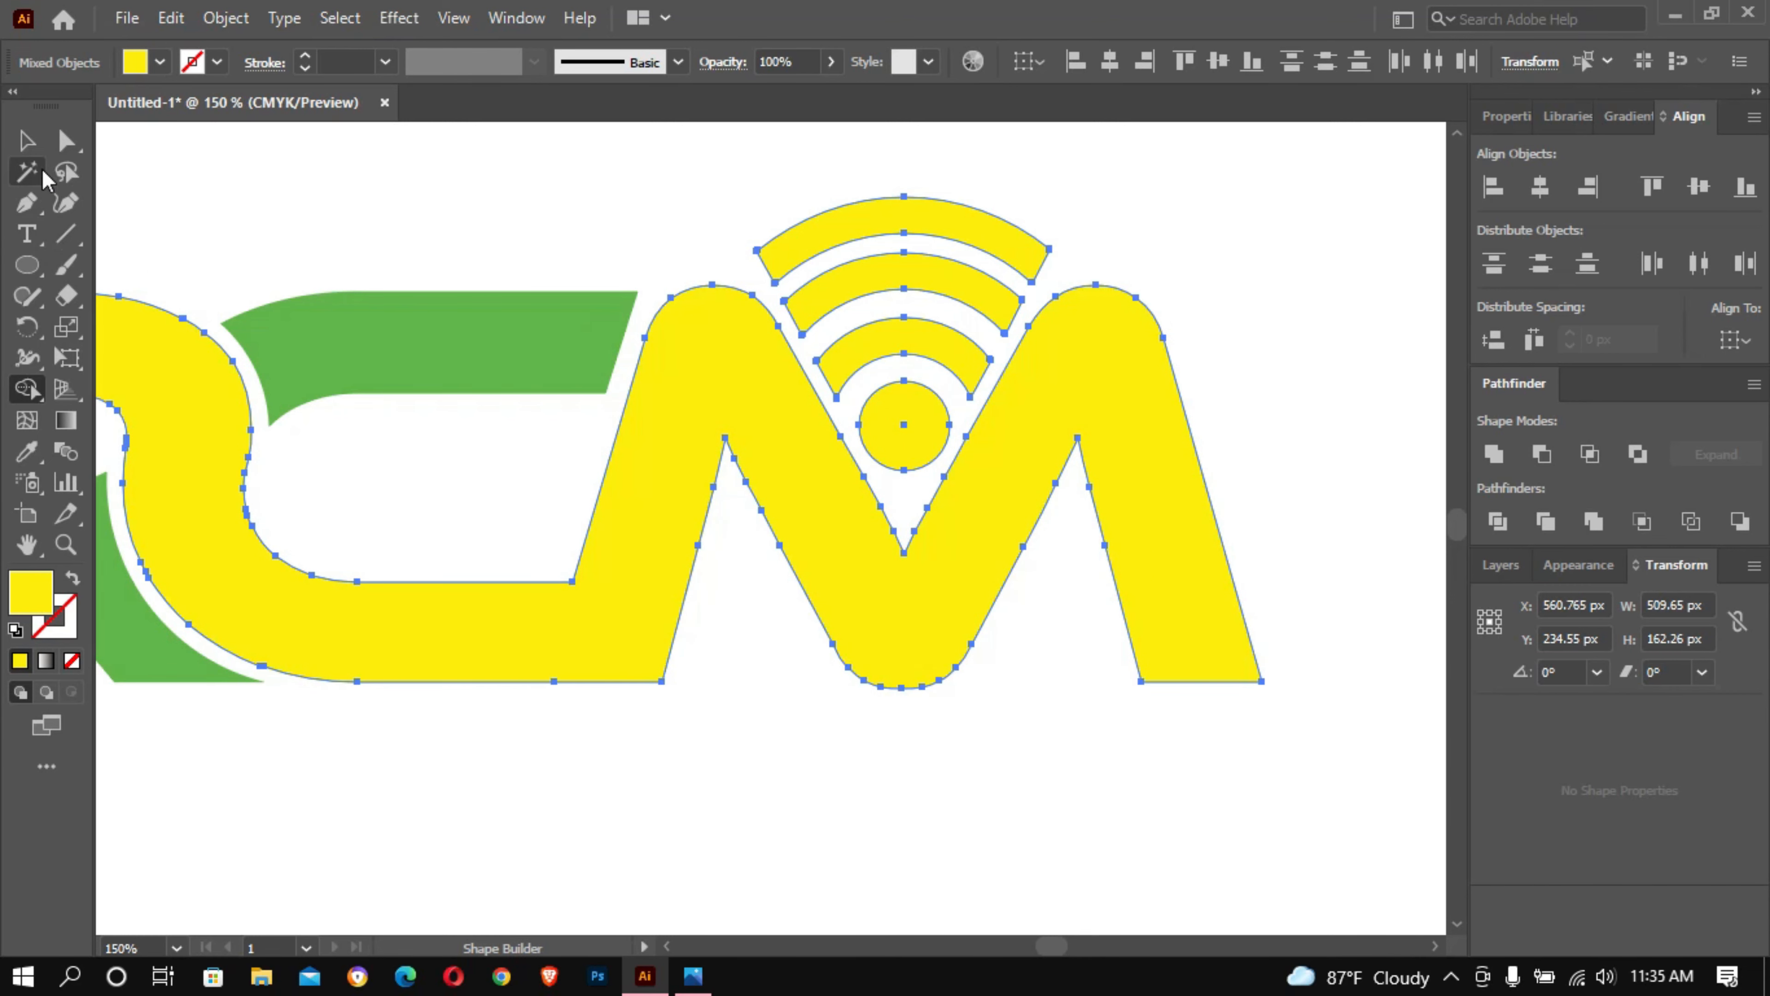
pyautogui.click(36, 142)
pyautogui.click(363, 124)
# - Recolour the continuous RCM letter shape with the dark blue of the reference square, and deselect it
pyautogui.keyDown('ctrl'); pyautogui.keyDown('alt'); pyautogui.click(1228, 411); pyautogui.keyUp('alt'); pyautogui.keyUp('ctrl')
pyautogui.keyDown('ctrl'); pyautogui.keyDown('alt'); pyautogui.click(1227, 412); pyautogui.keyUp('alt'); pyautogui.keyUp('ctrl')
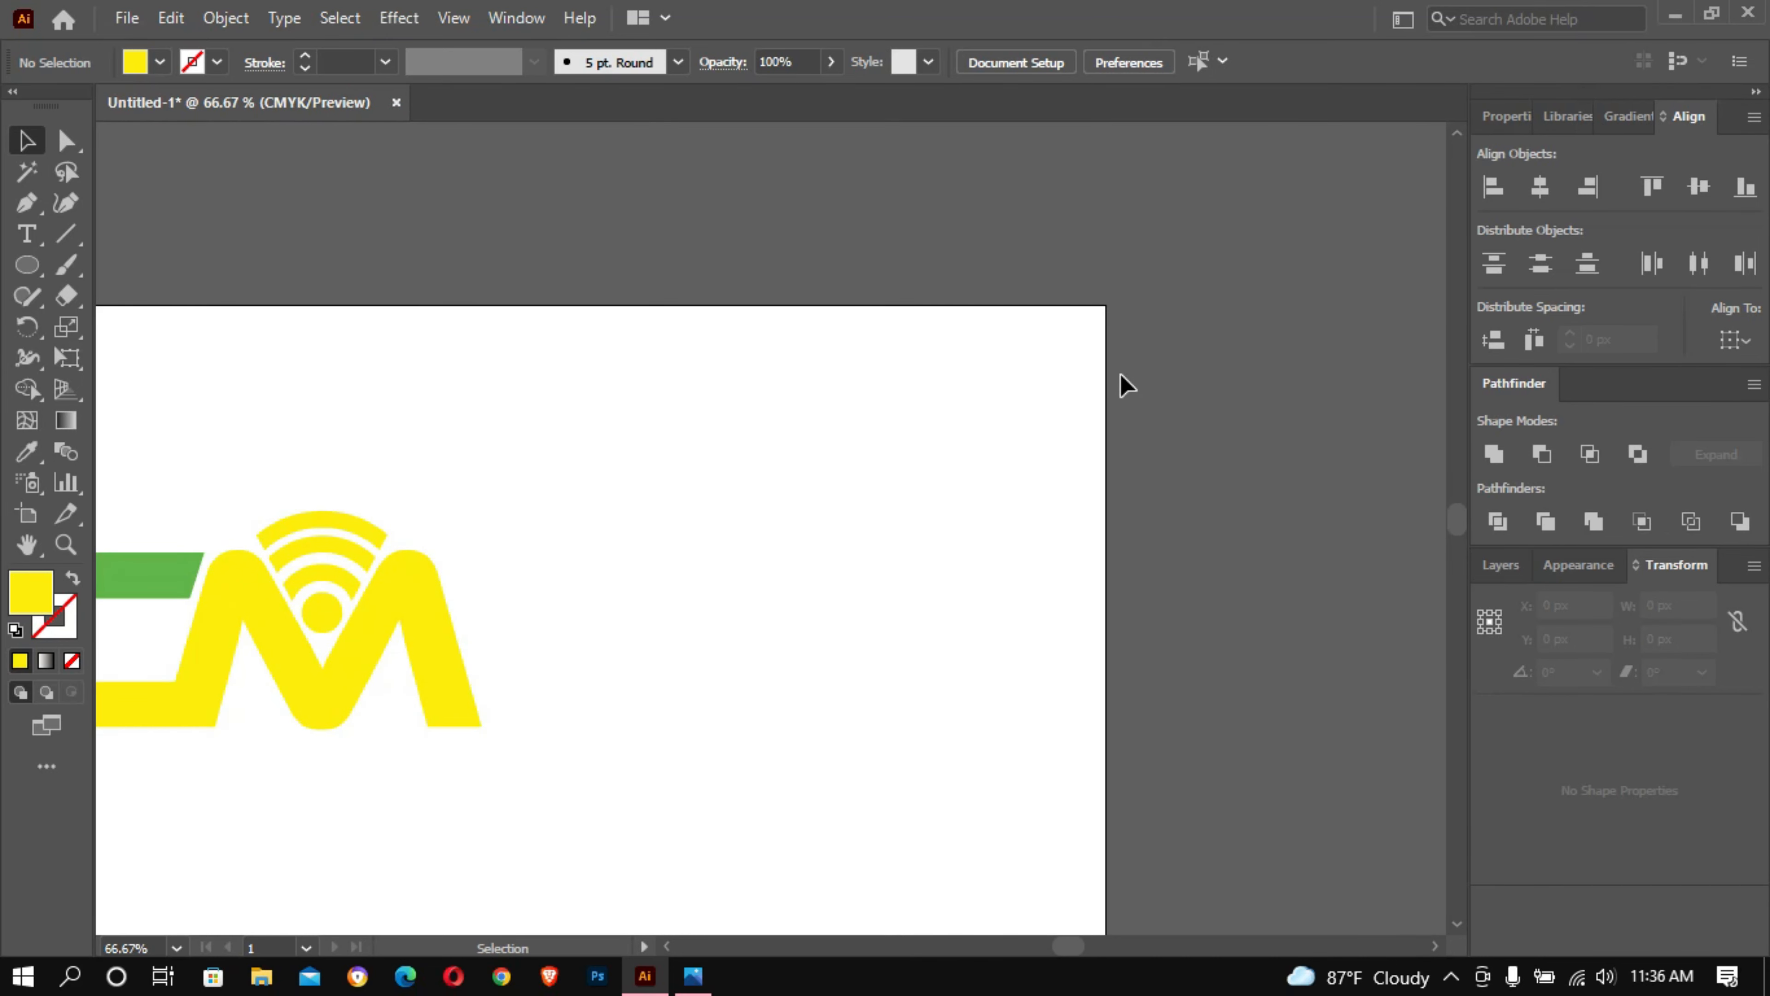
pyautogui.moveTo(525, 428); pyautogui.dragTo(933, 354)
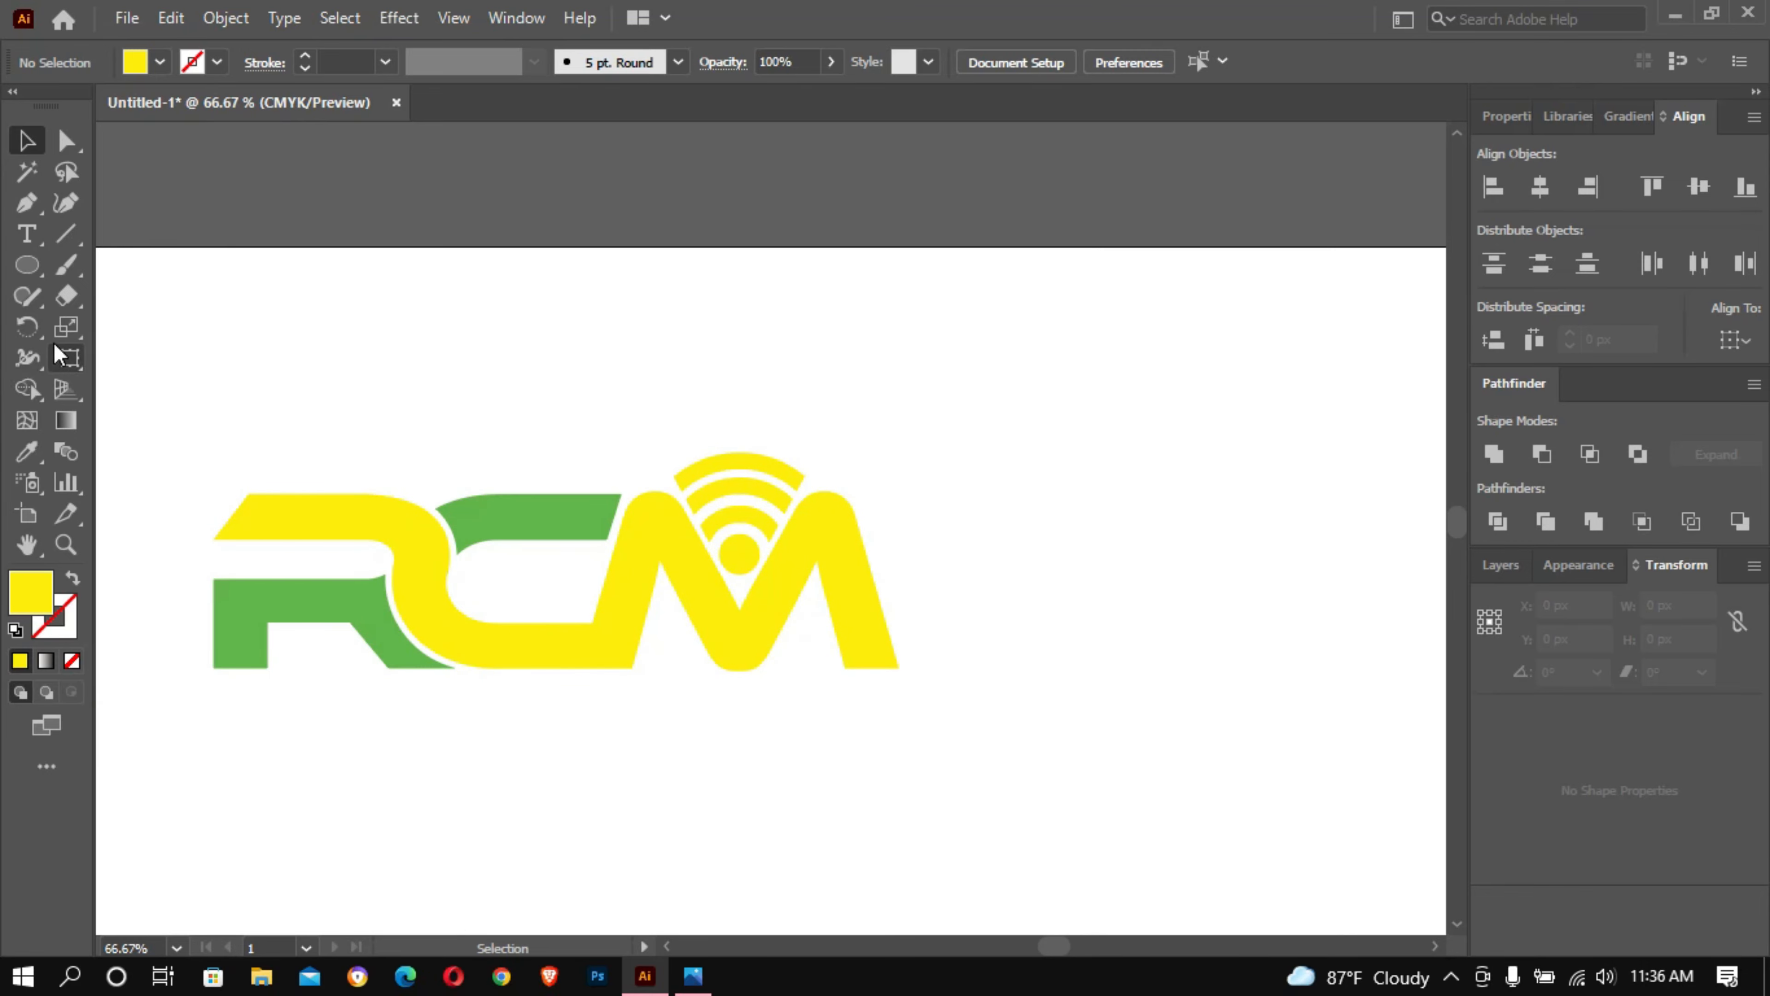
pyautogui.hscroll(-3, 244, 262)
pyautogui.click(577, 503)
pyautogui.click(33, 457)
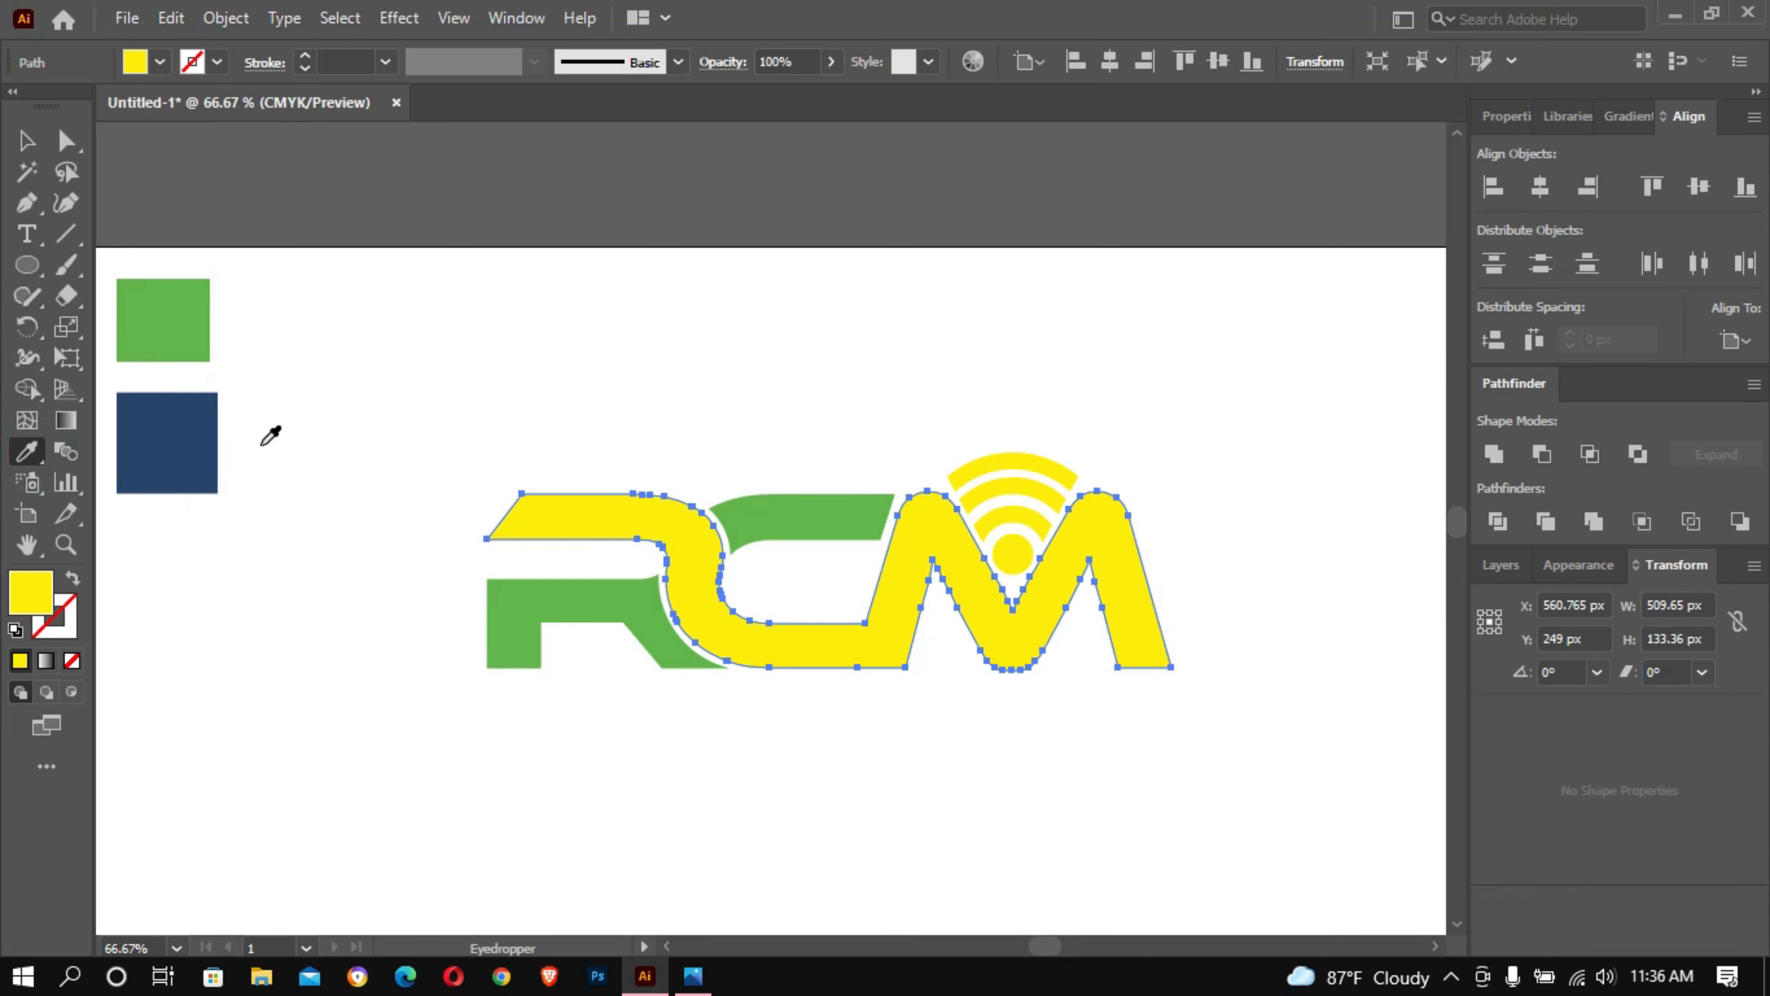
pyautogui.click(189, 444)
pyautogui.hotkey('ctrl', 'shift', 'a')
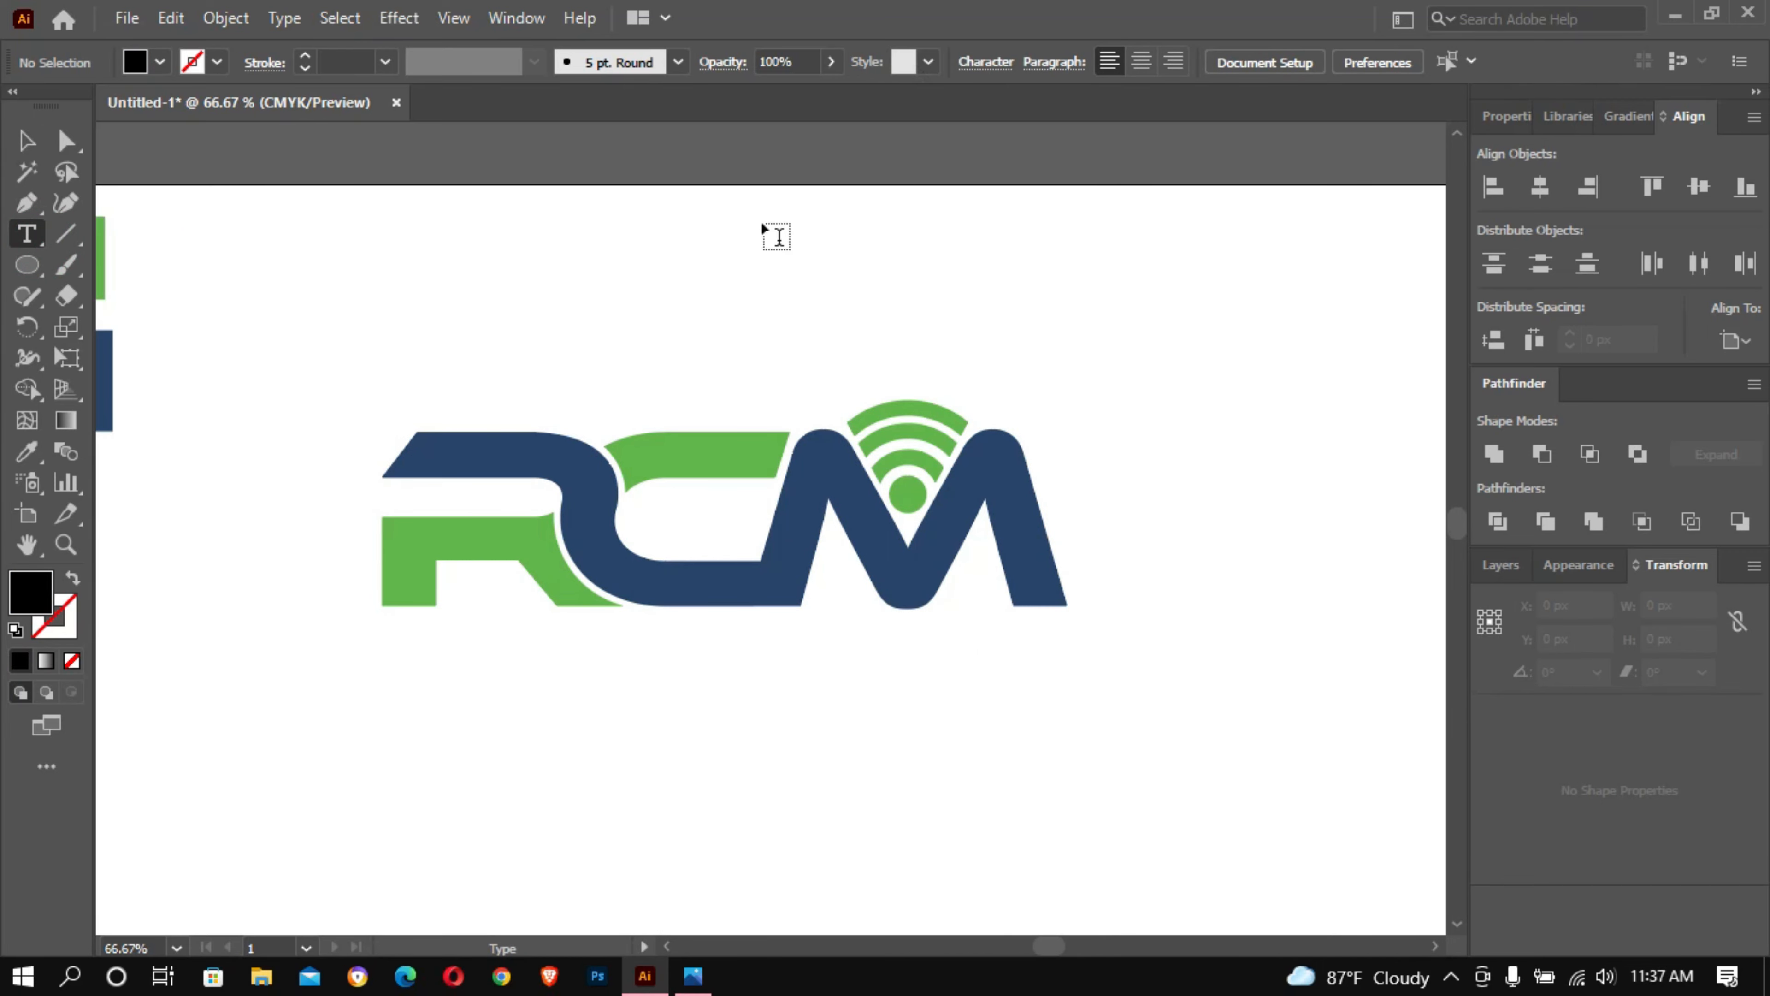
# - Start a text line below the RCM lettermark and set its font to Roboto
pyautogui.click(456, 684)
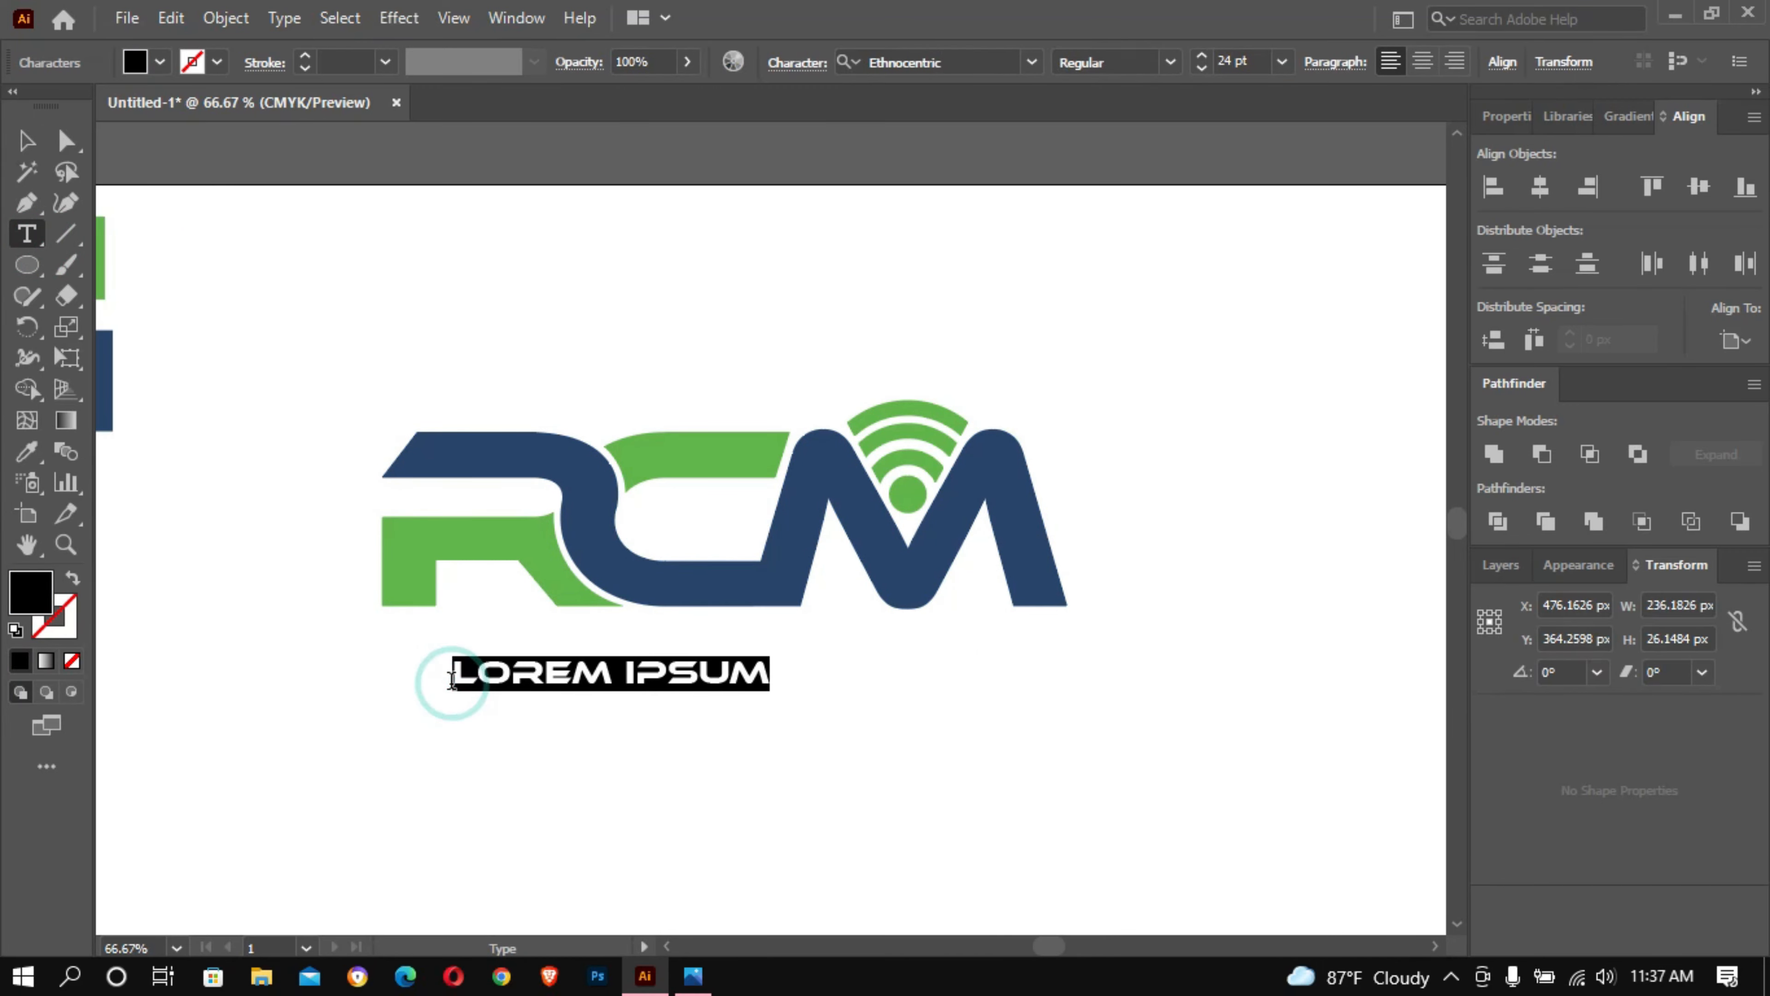
pyautogui.click(1032, 62)
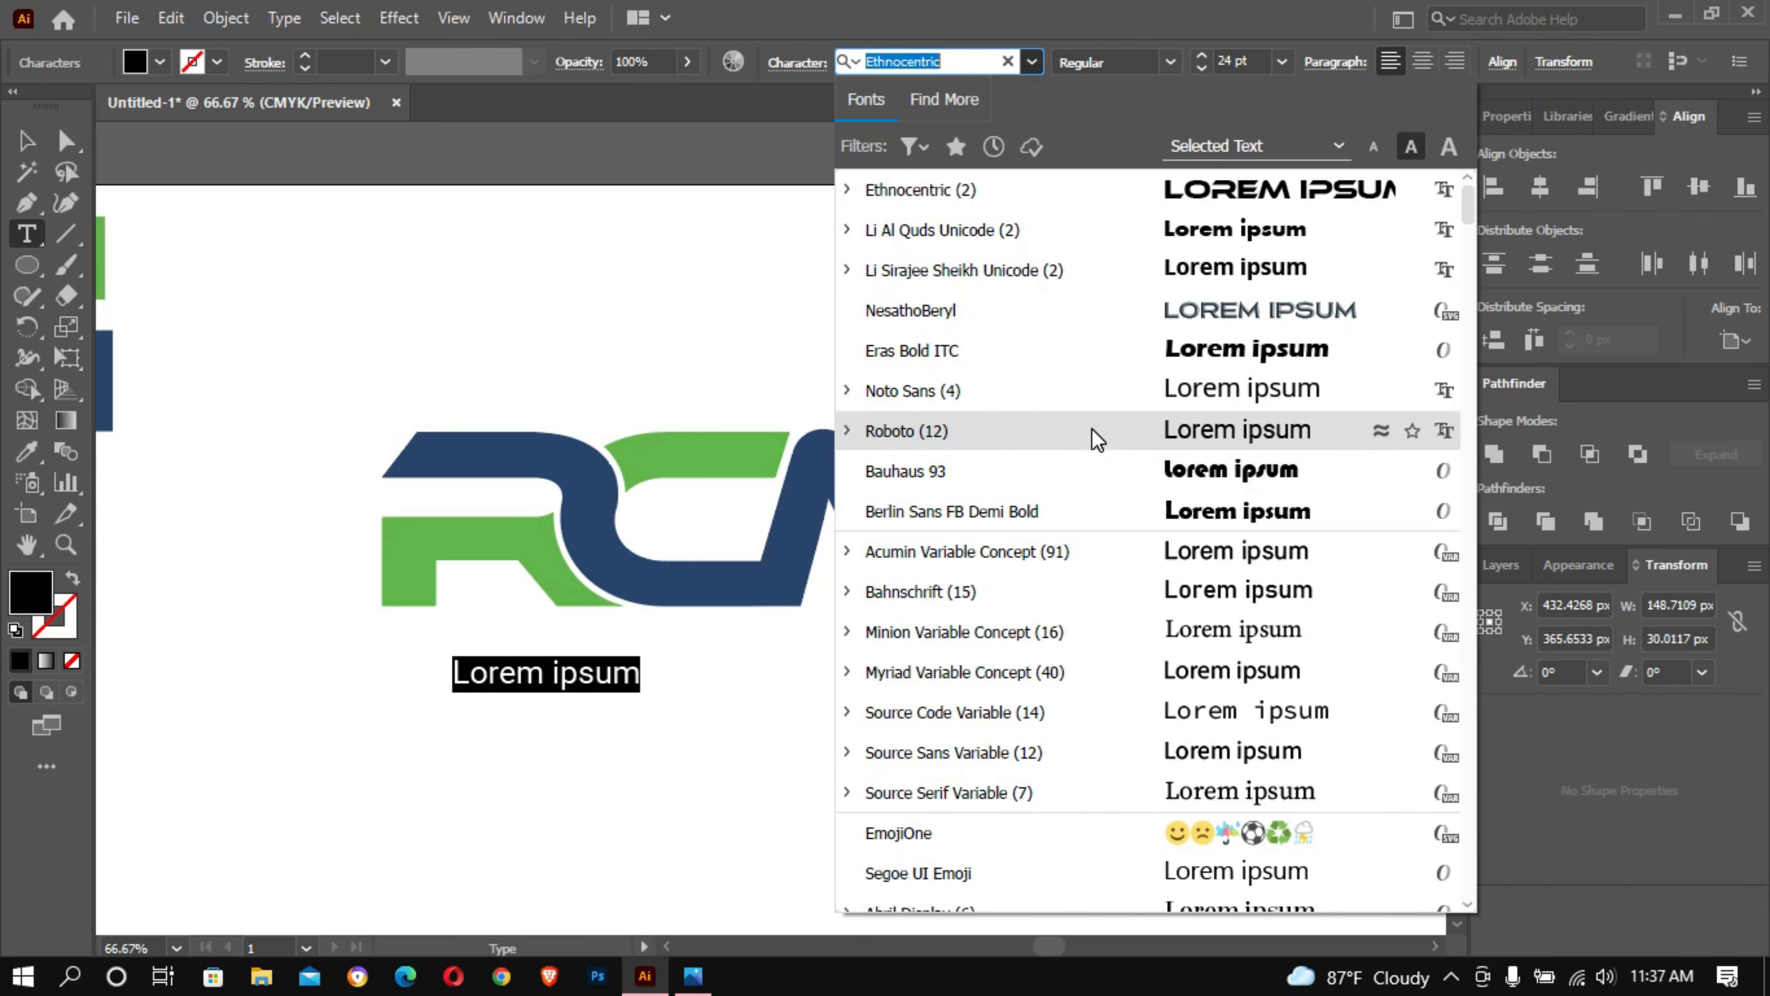
pyautogui.click(1096, 437)
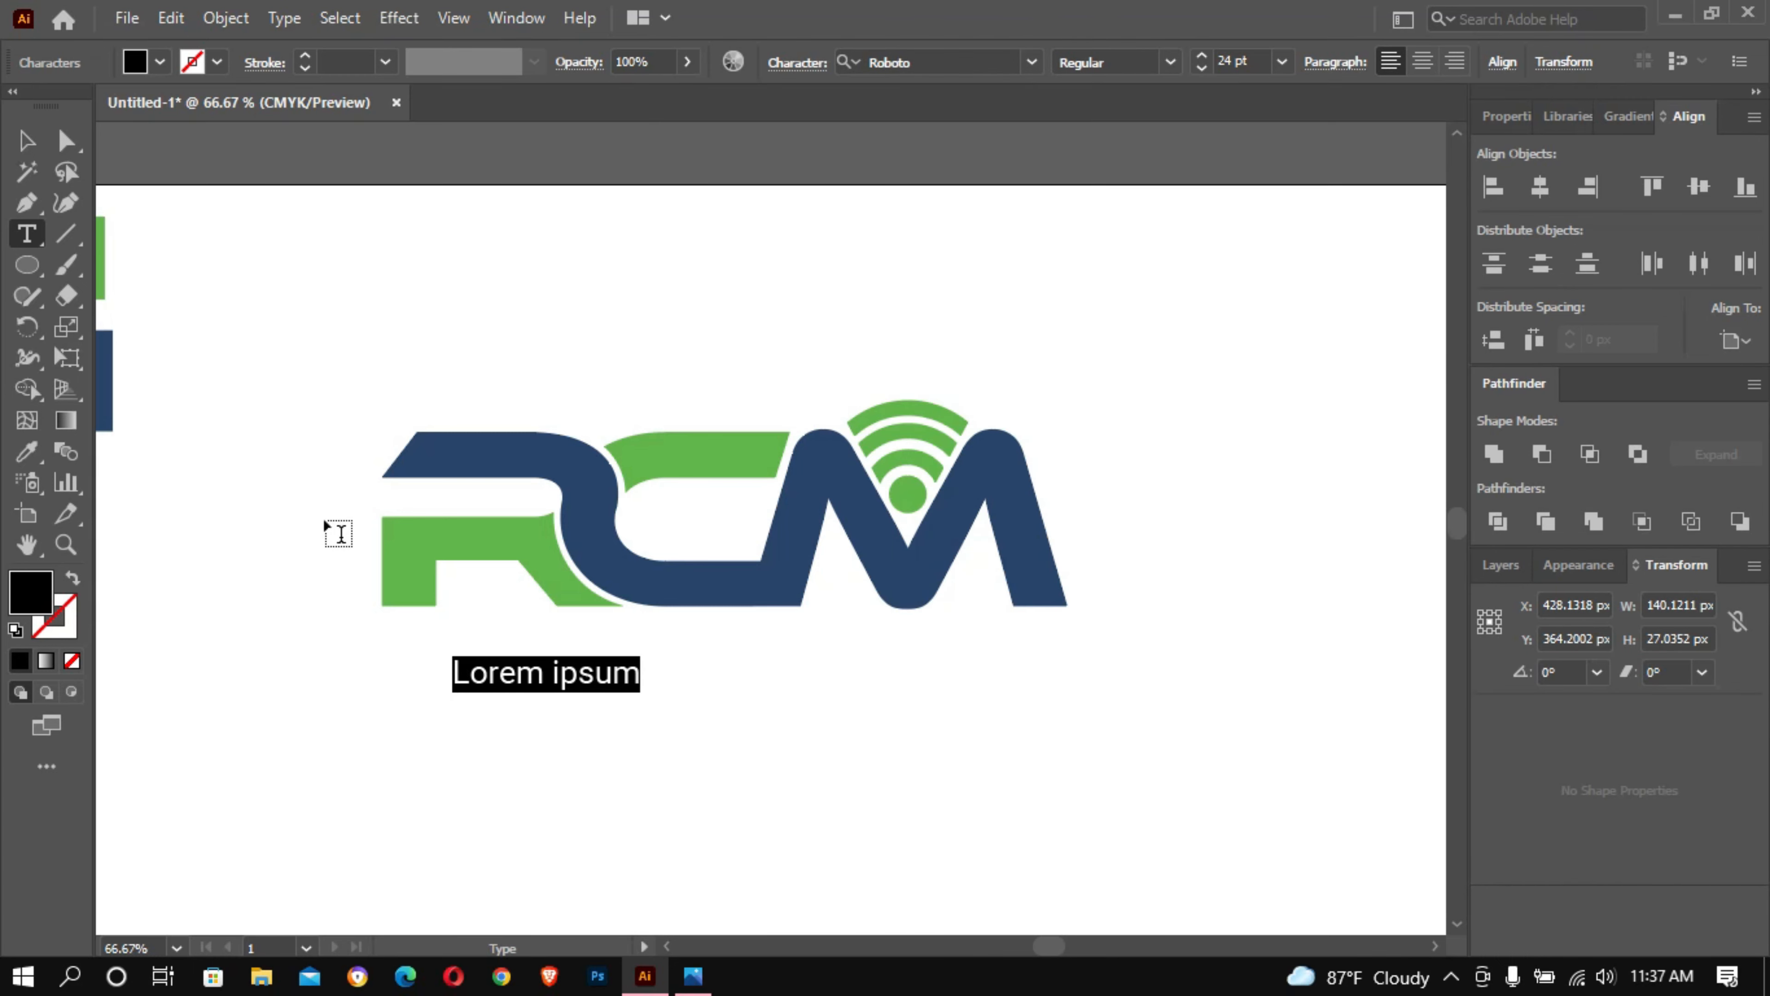
# - Enter REMOTE CONCIERGE MANAGER as the tagline and finish editing the text
pyautogui.write('RE')
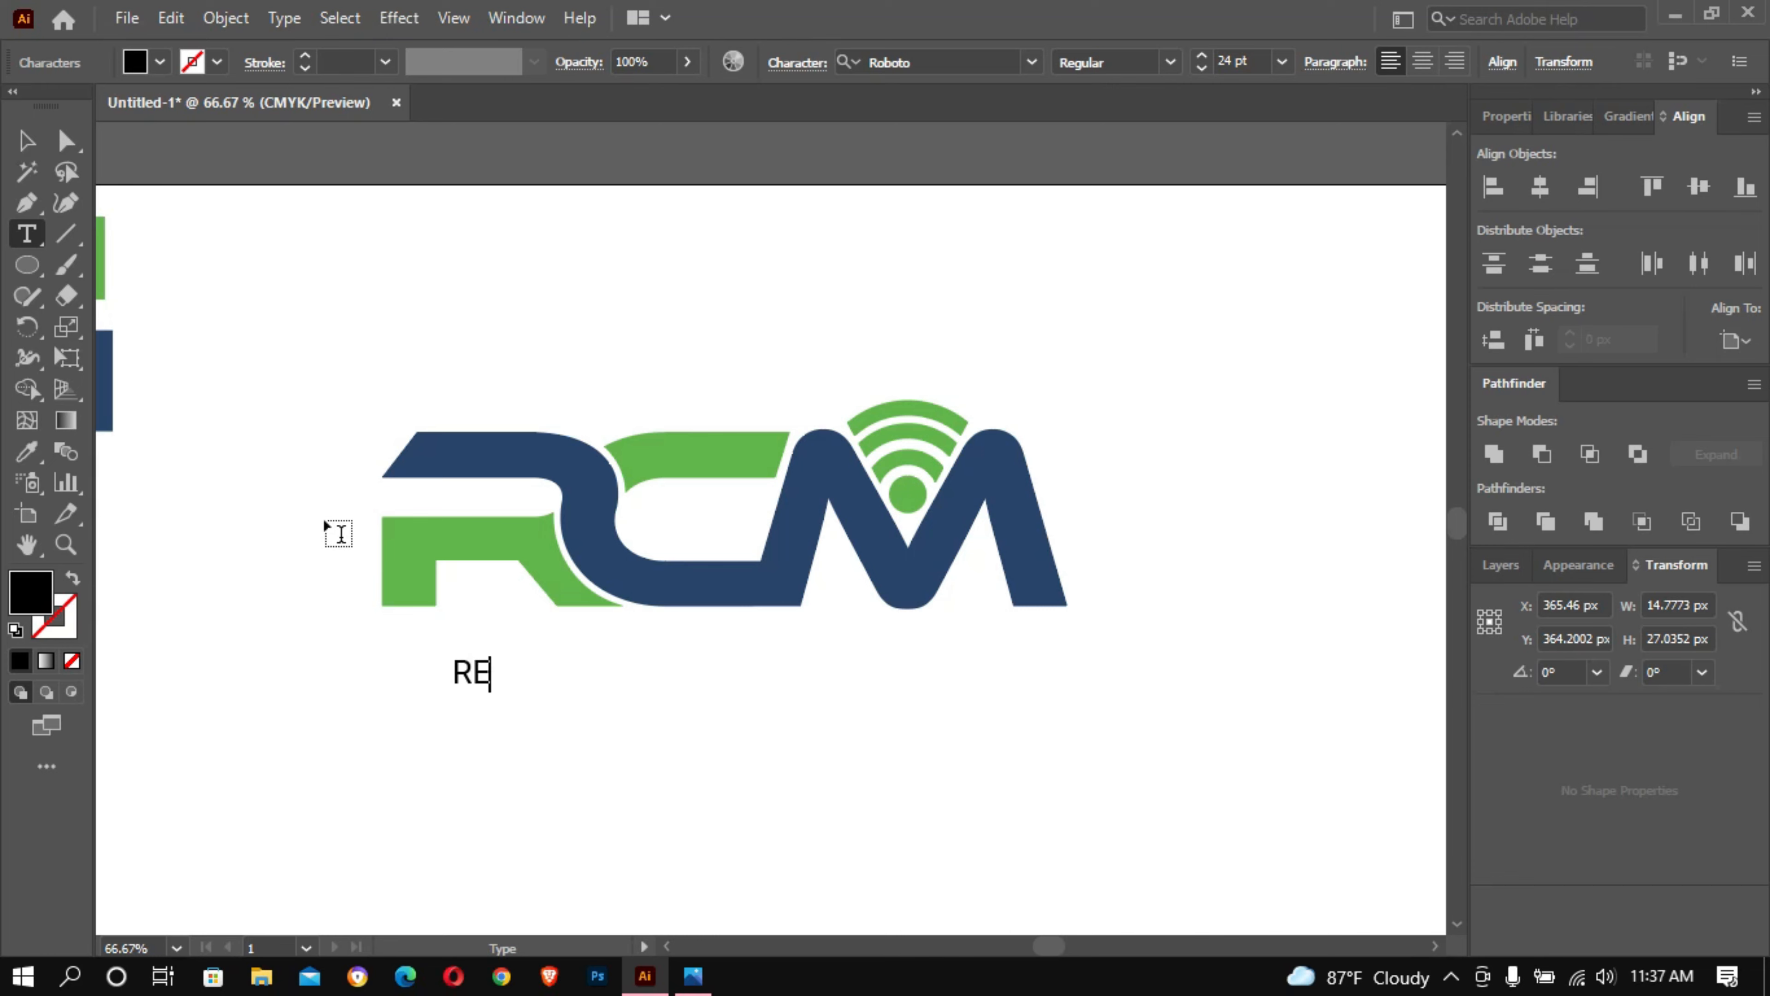
pyautogui.write('MOTE')
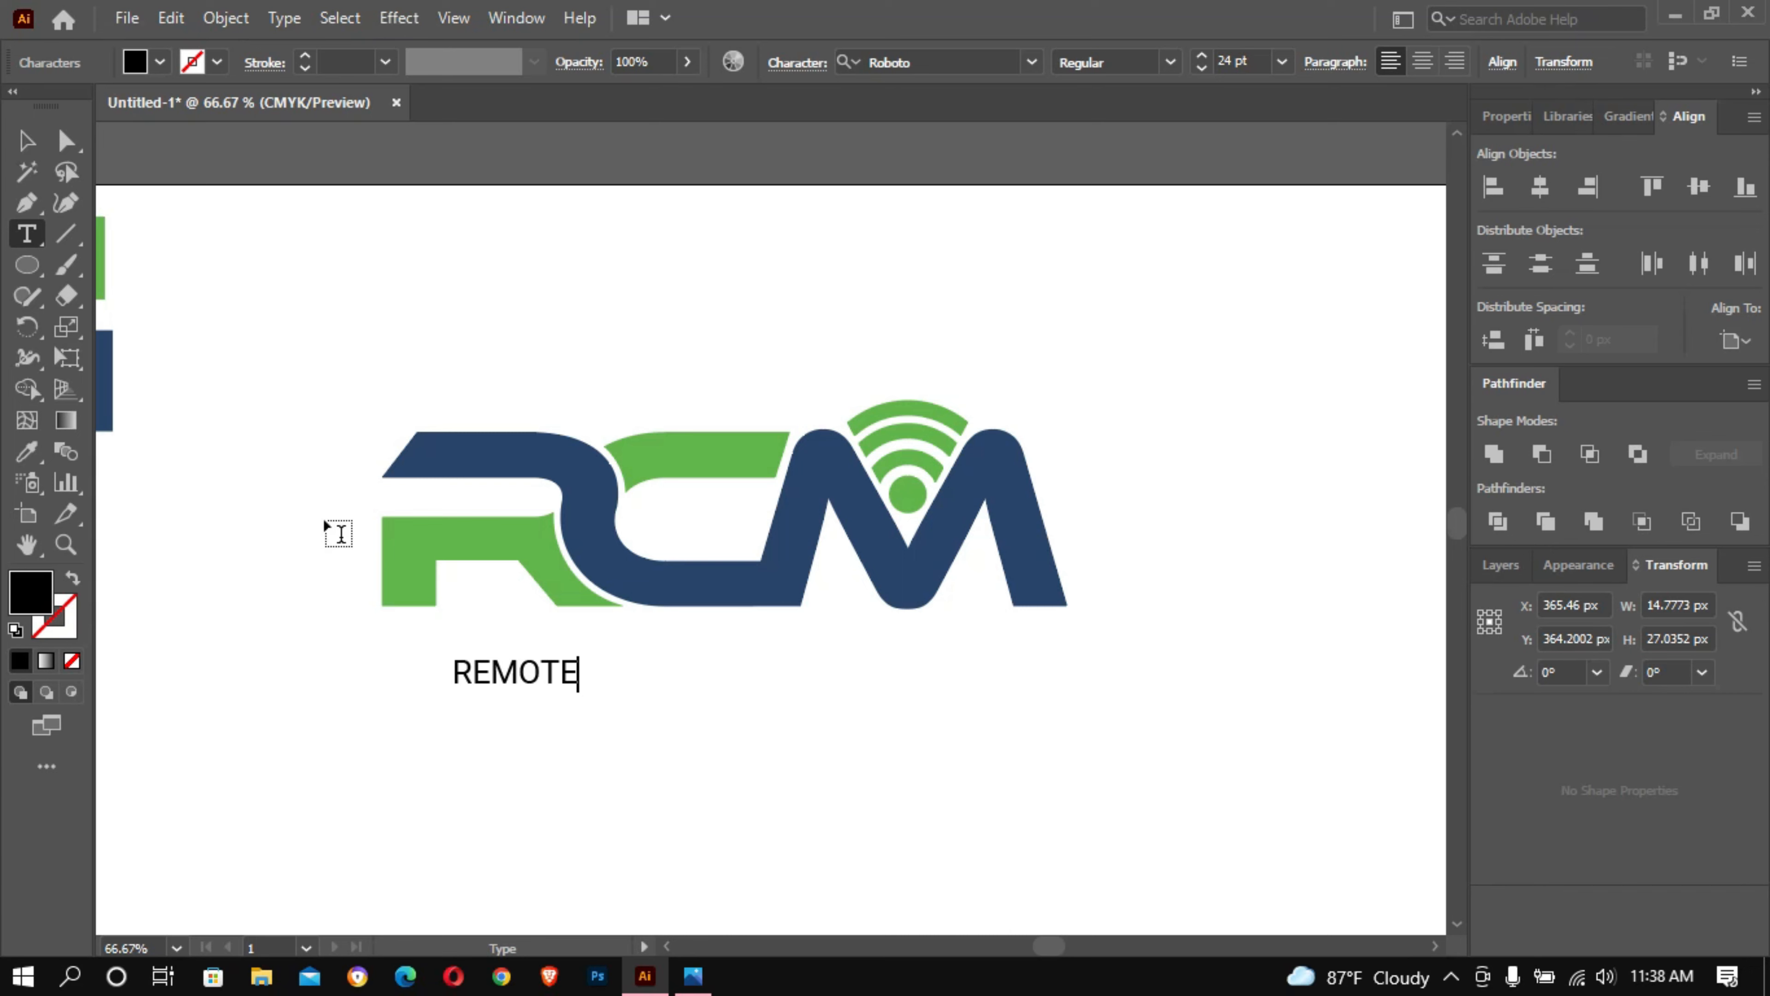
pyautogui.write('CONCIER')
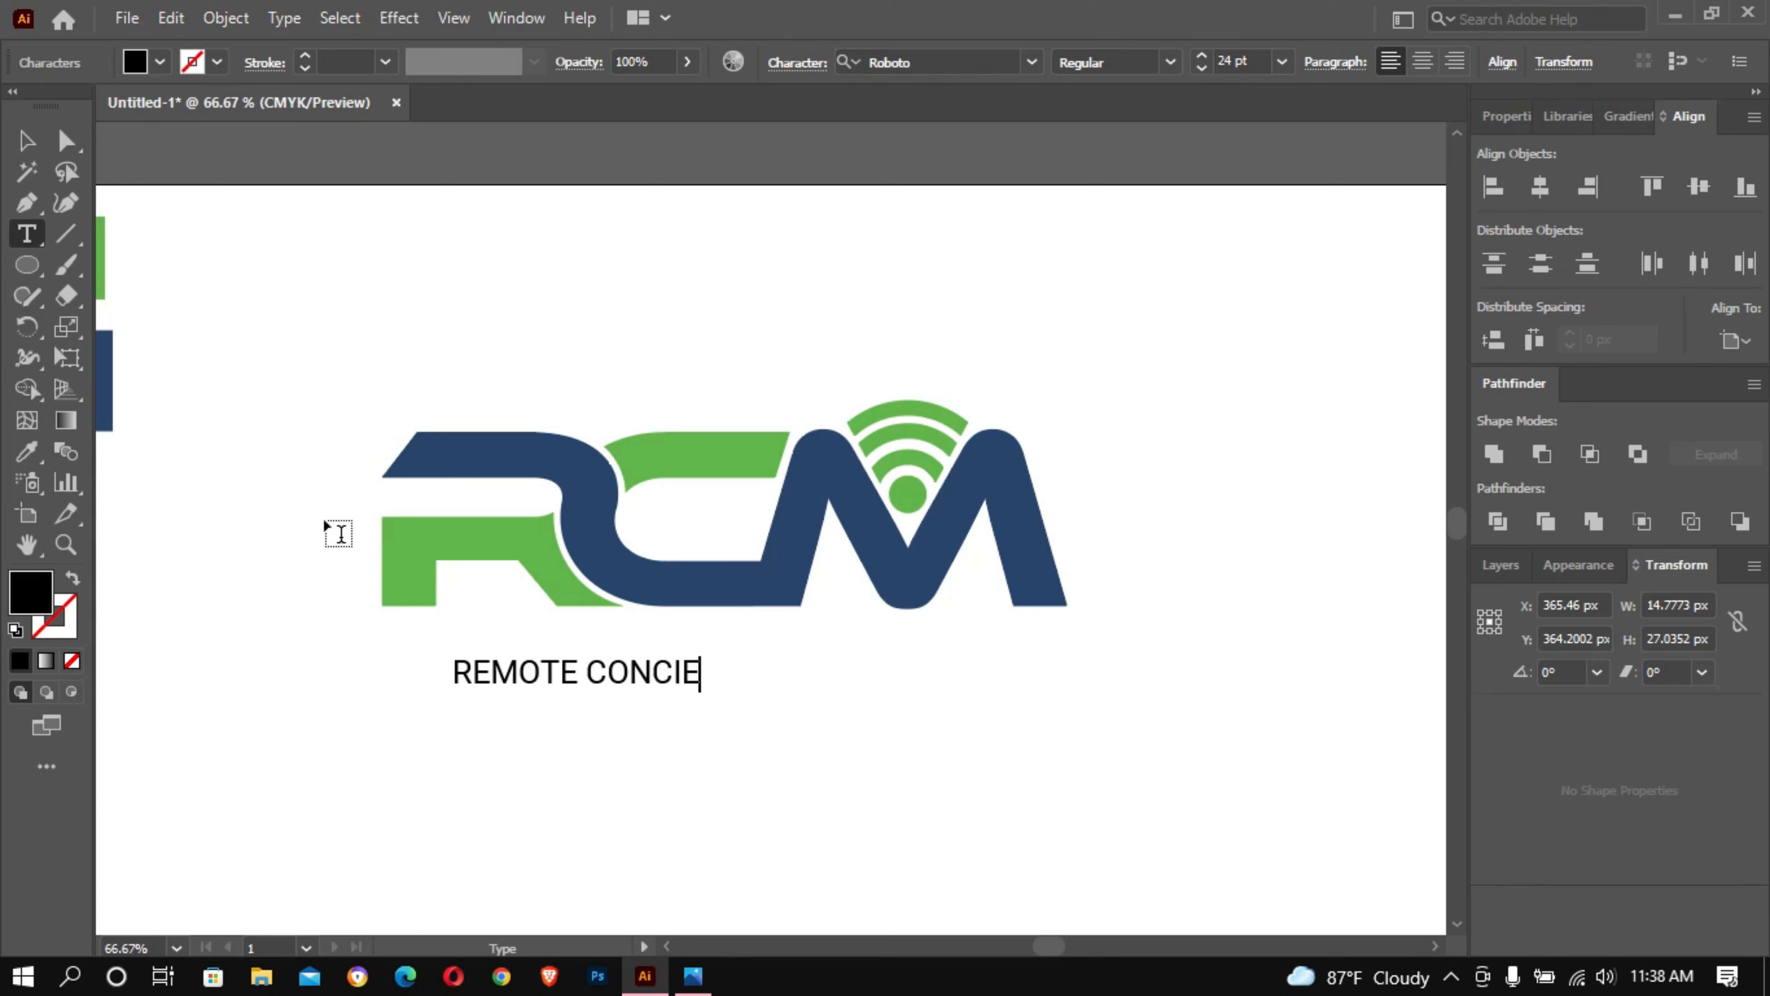
pyautogui.write('GE MA')
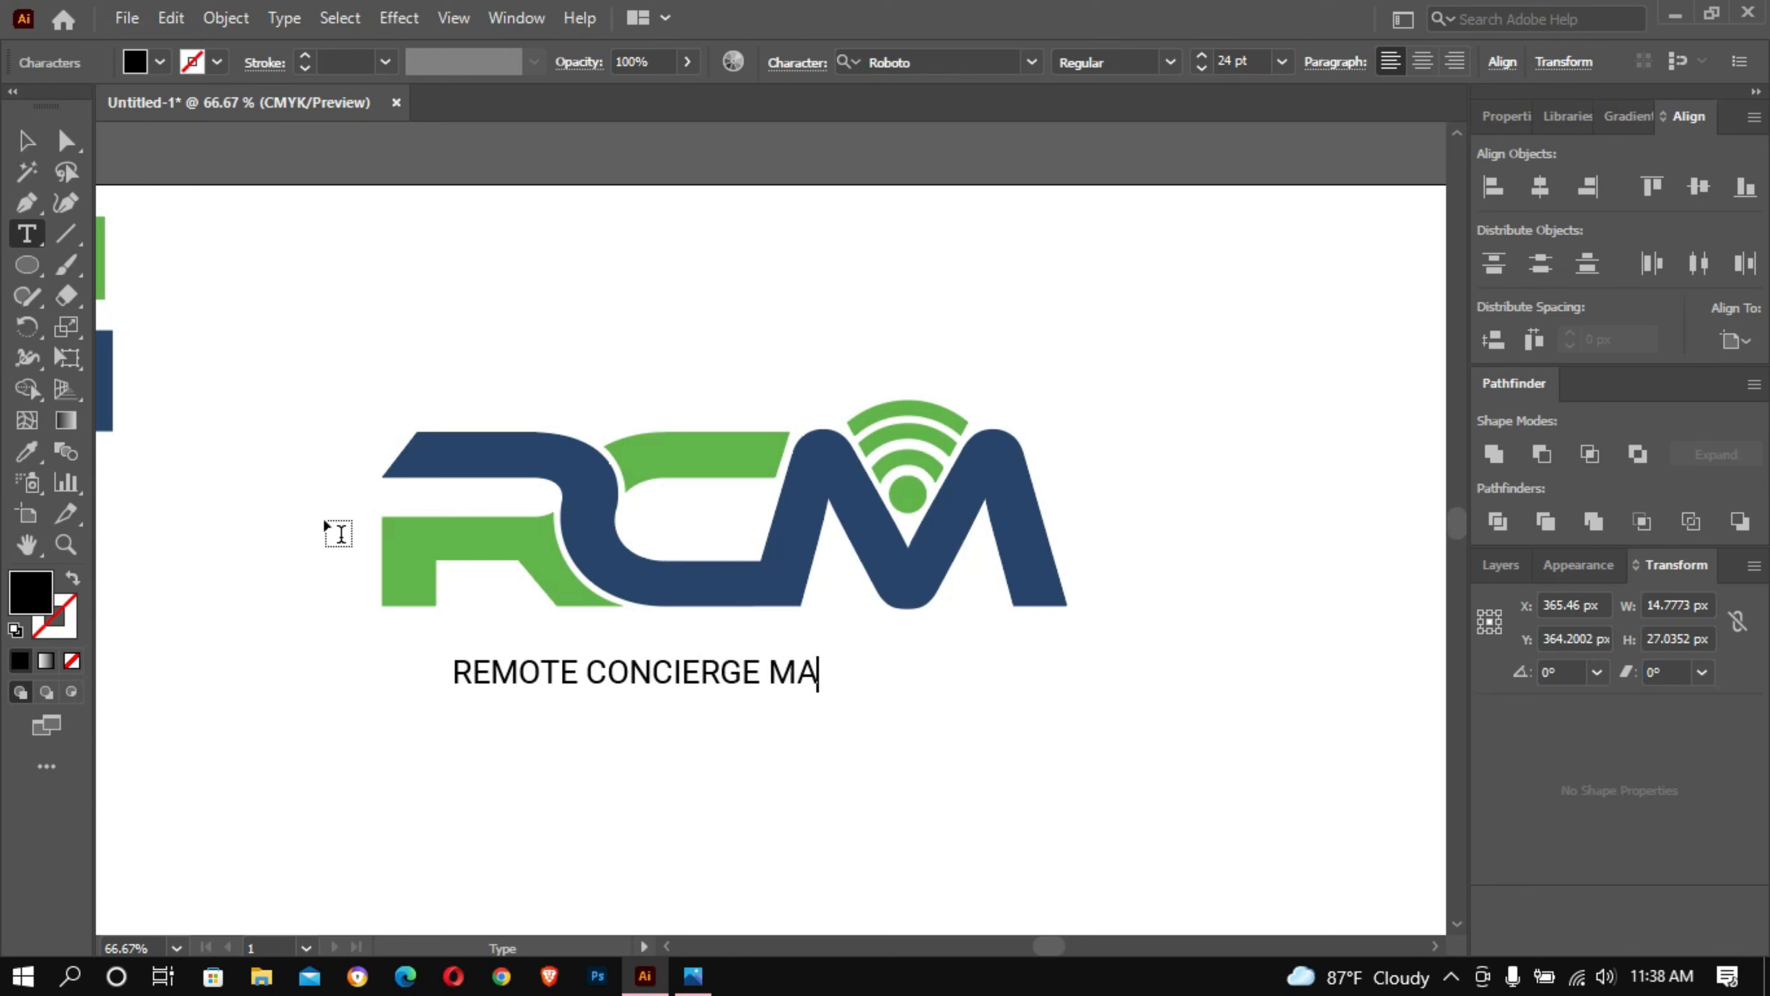
pyautogui.write('NAGER')
pyautogui.press('Escape')
# - Preview different fonts on the tagline and set it to Berlin Sans FB
pyautogui.click(927, 61)
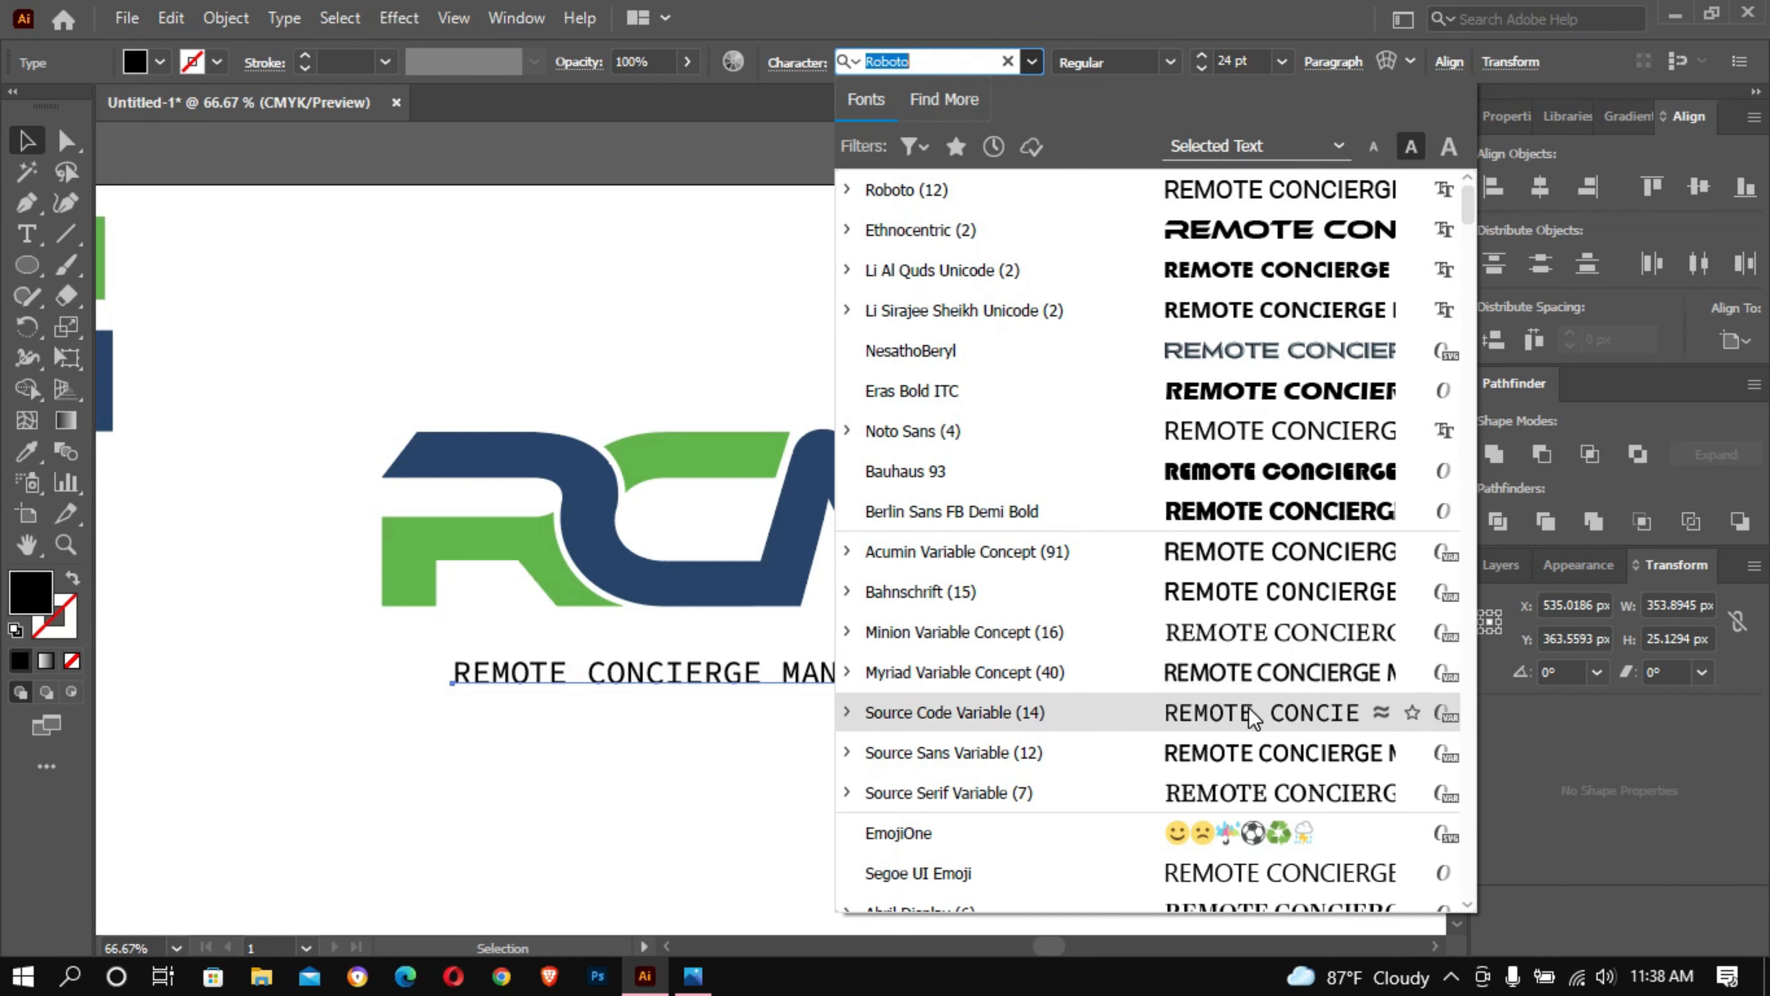
pyautogui.scroll(-4, 1247, 698)
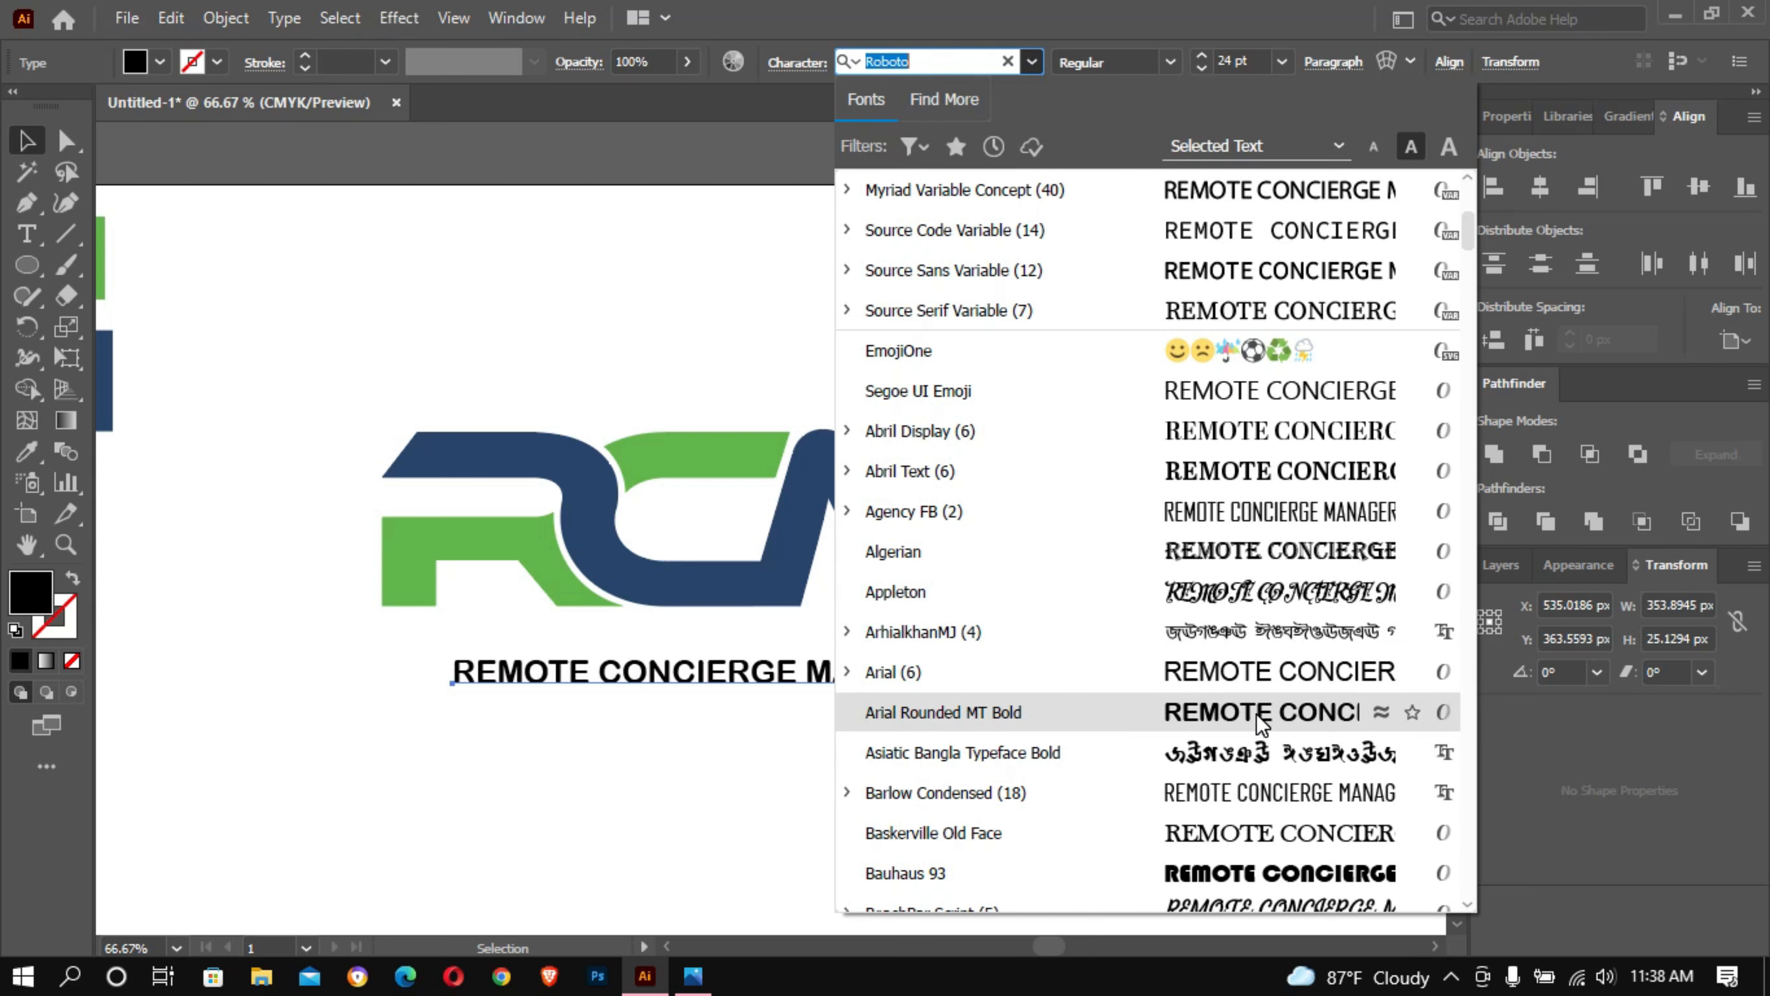
pyautogui.scroll(-2, 1255, 432)
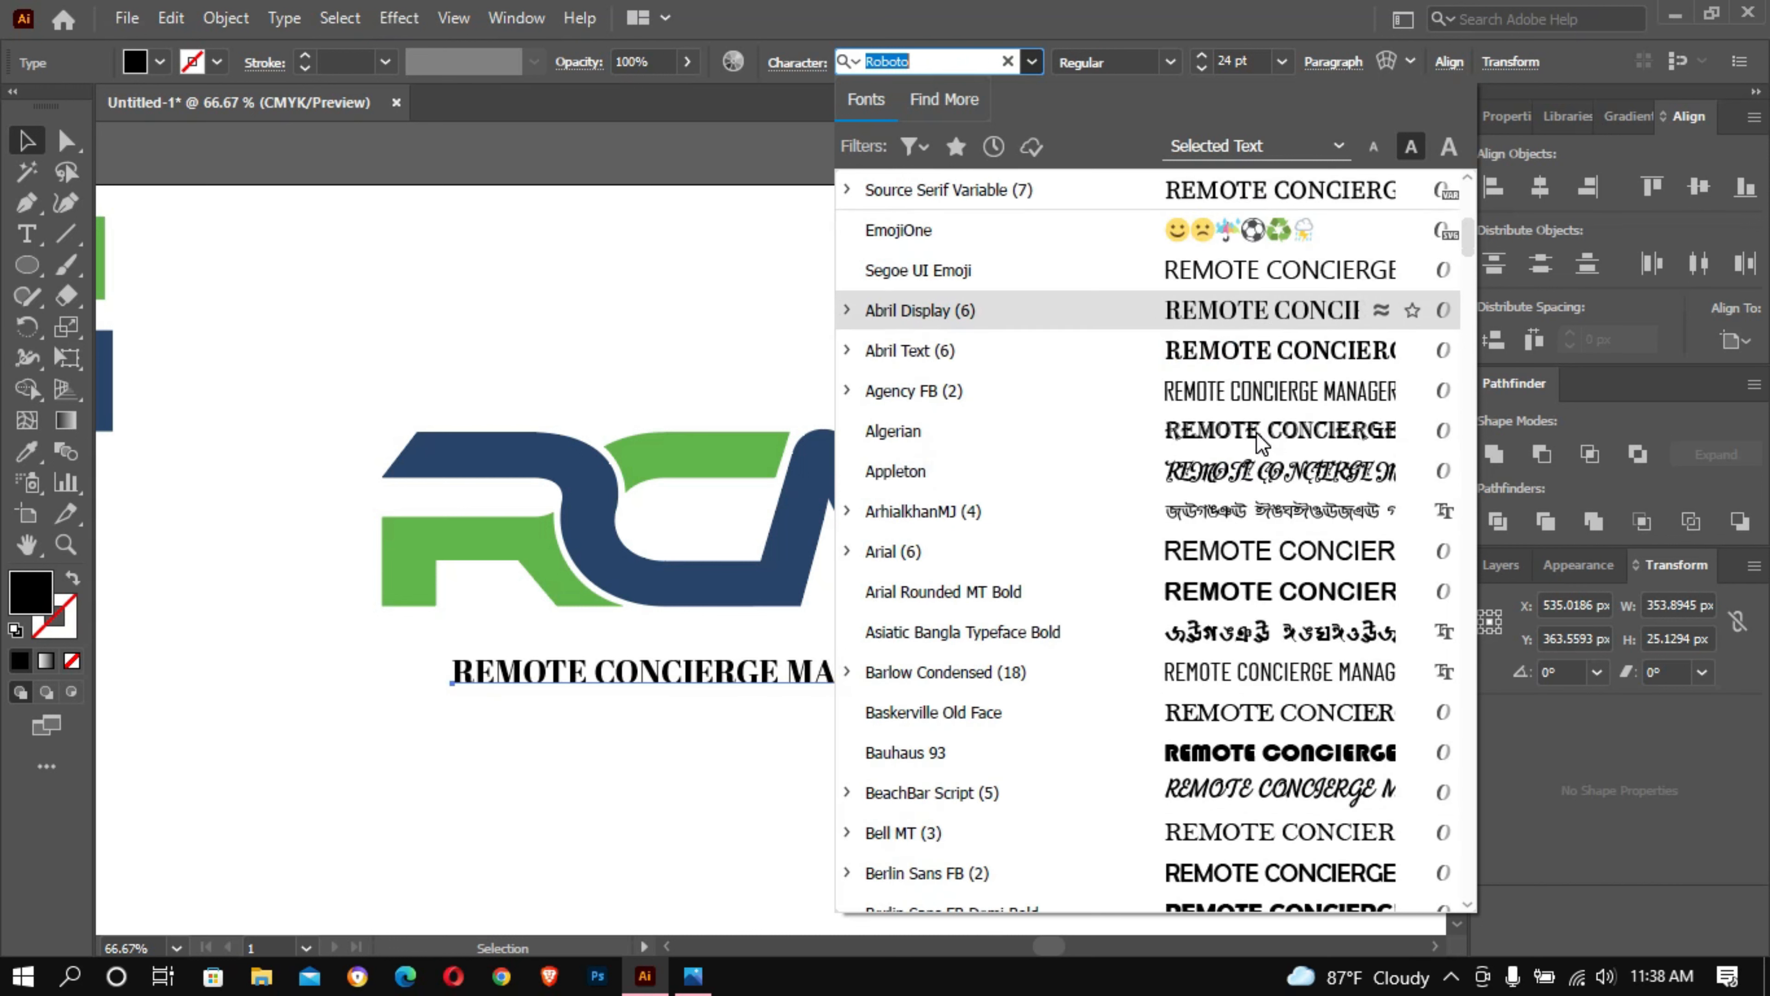
pyautogui.scroll(-1, 1258, 436)
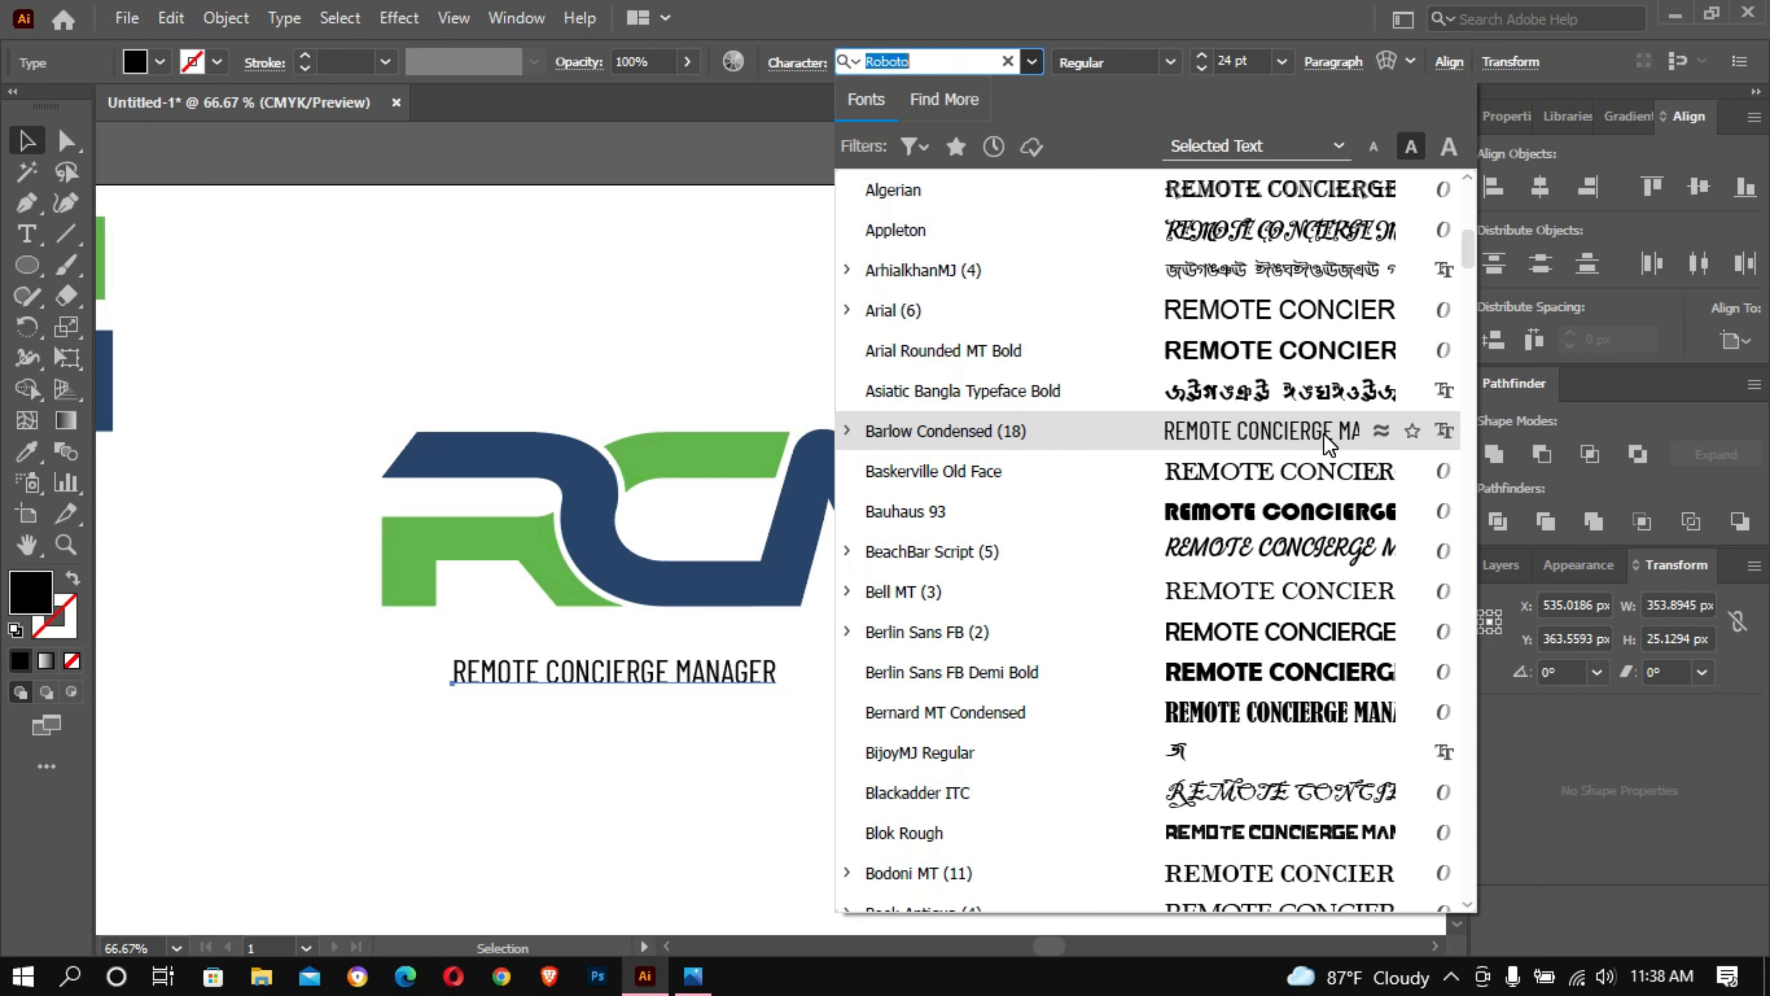
pyautogui.click(1335, 644)
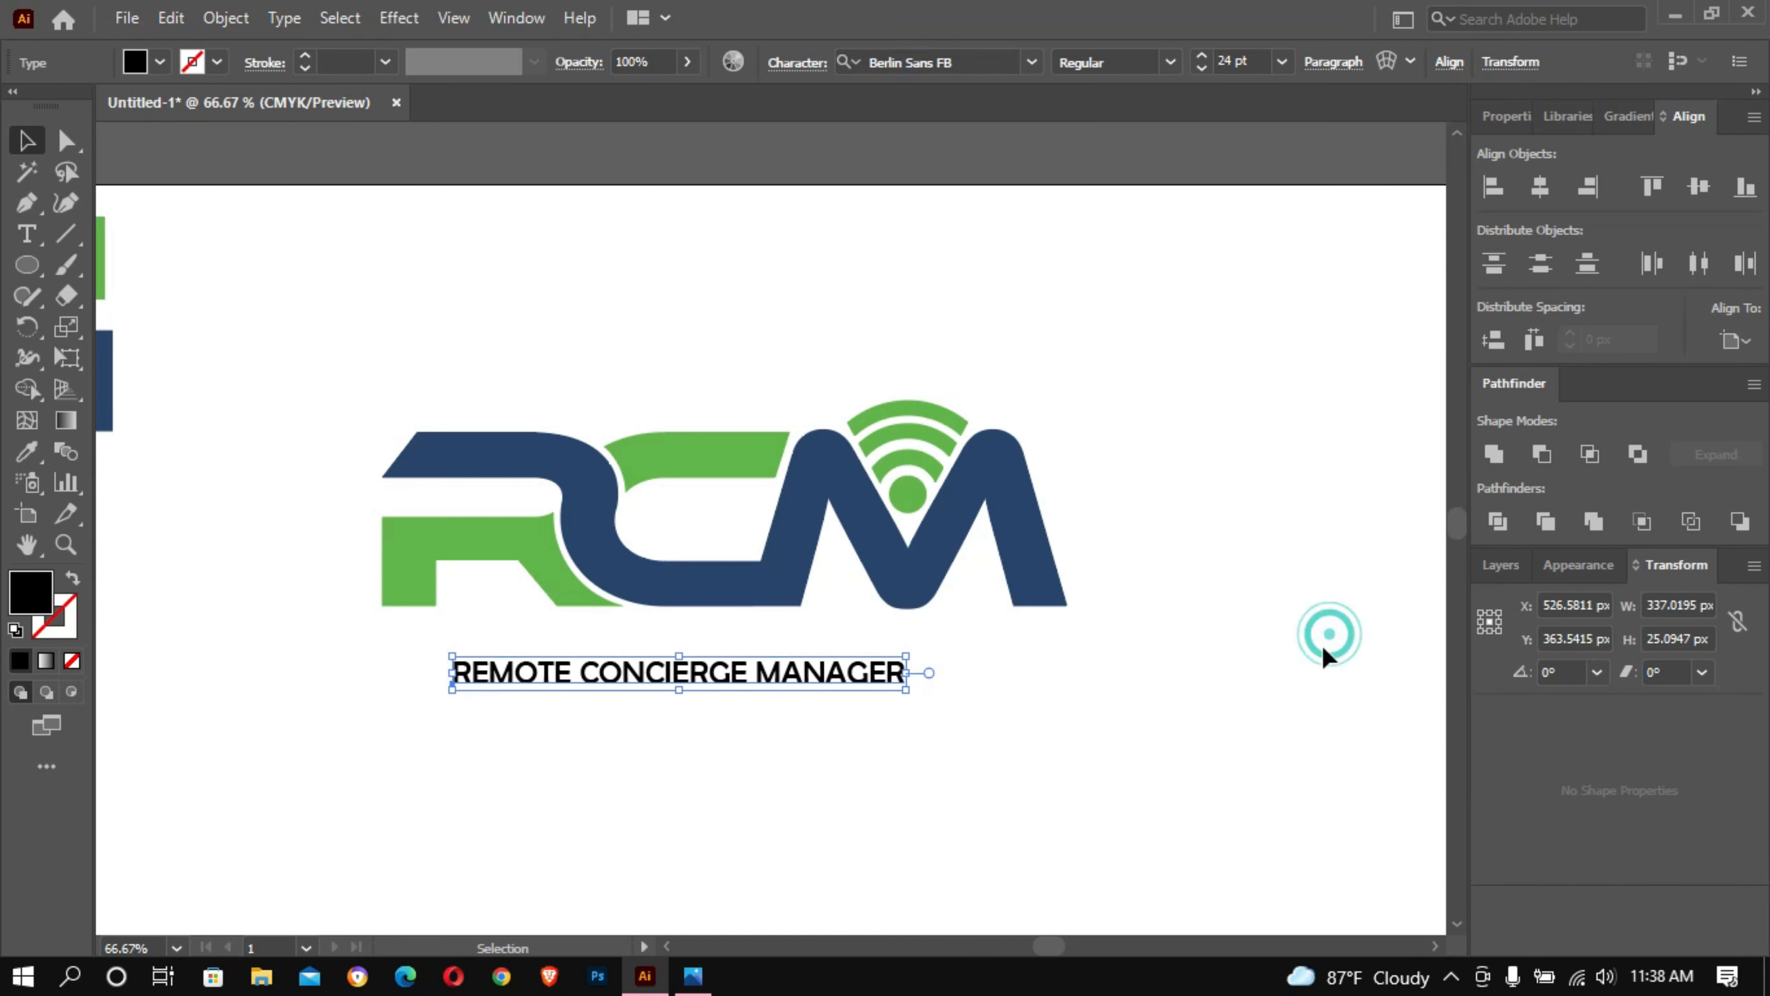
# - Increase the tagline's font size to 33 pt
pyautogui.click(1239, 61)
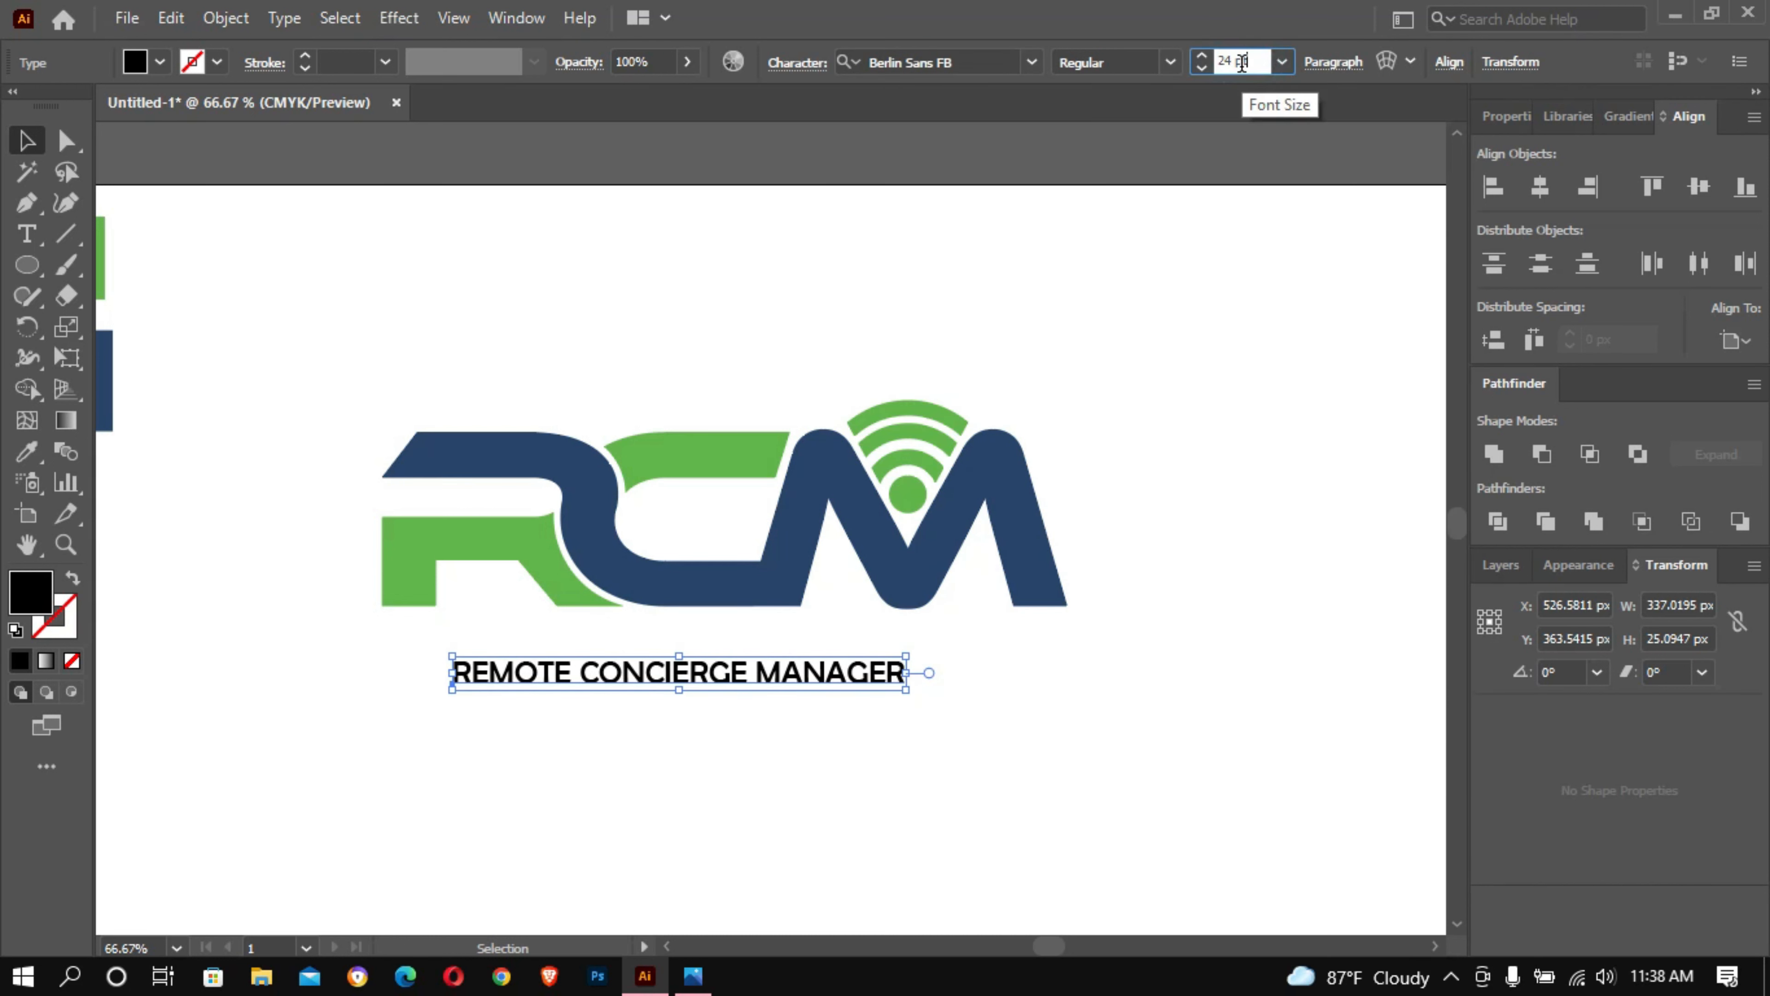
pyautogui.press('Up')
pyautogui.press('Up')
pyautogui.press('Up')
pyautogui.press('Up')
pyautogui.press('Up')
pyautogui.press('Up')
pyautogui.press('Up')
pyautogui.press('Up')
pyautogui.press('Up')
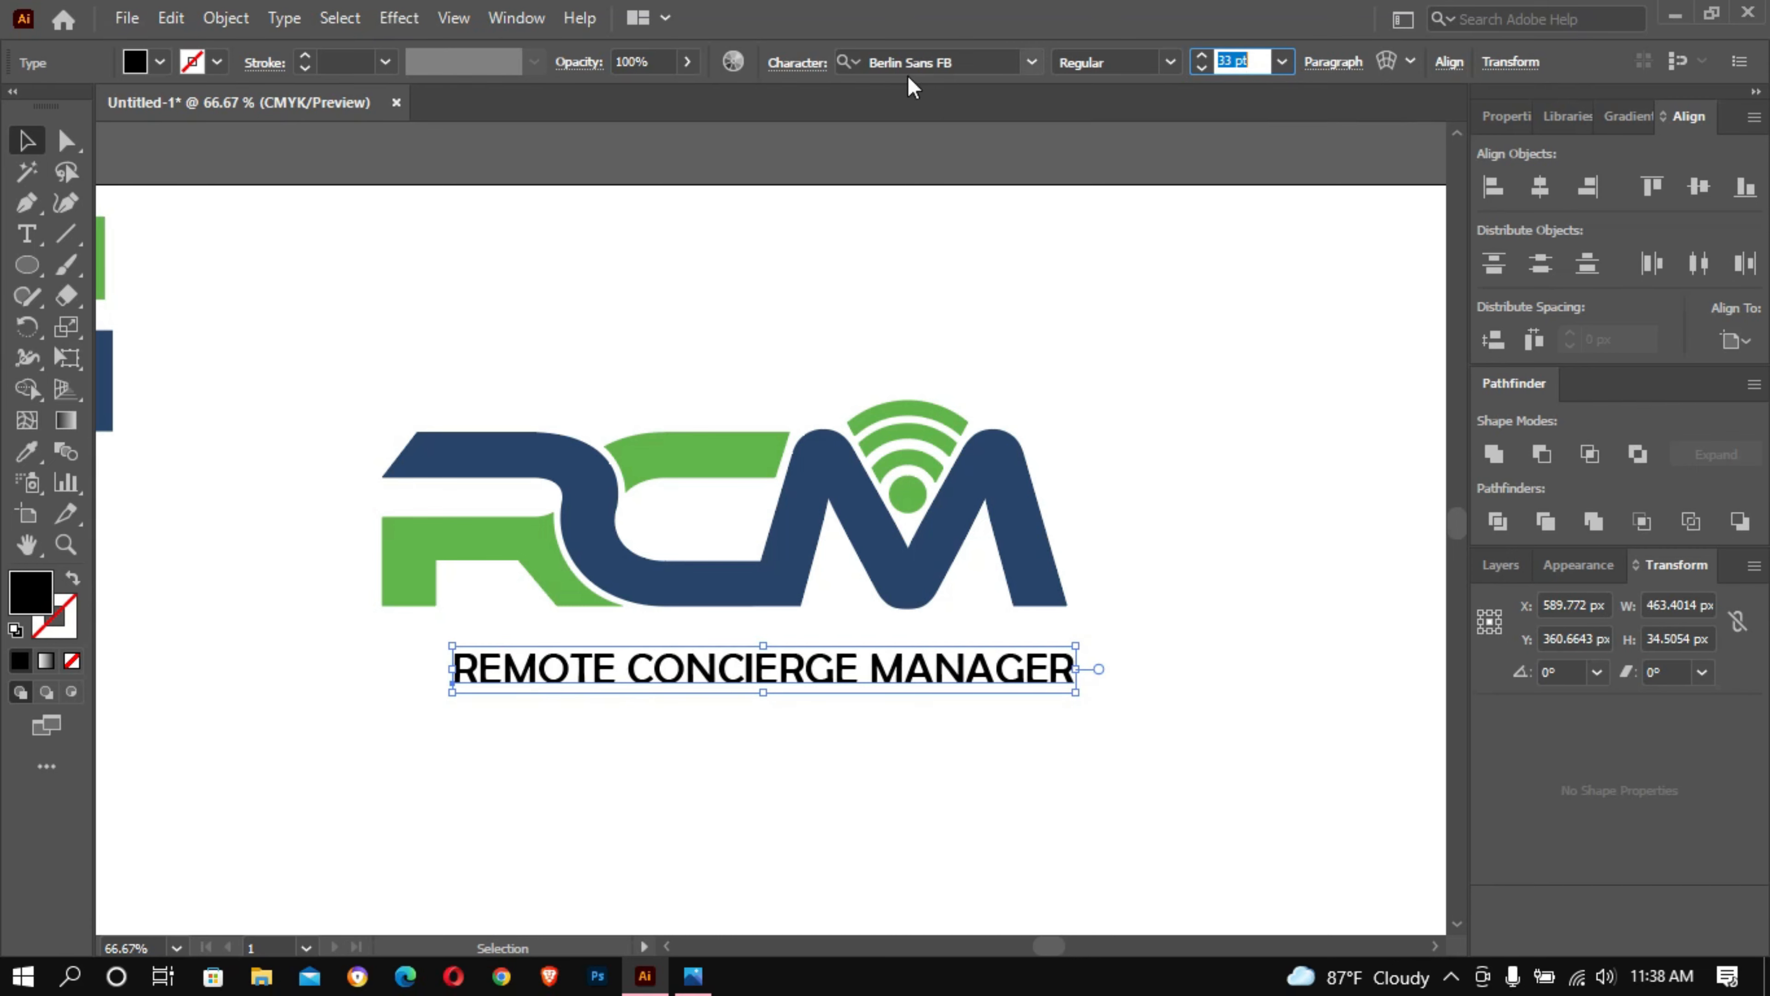
# - Set the tagline's horizontal scale to 110% in the character settings and close them
pyautogui.click(790, 63)
pyautogui.click(790, 63)
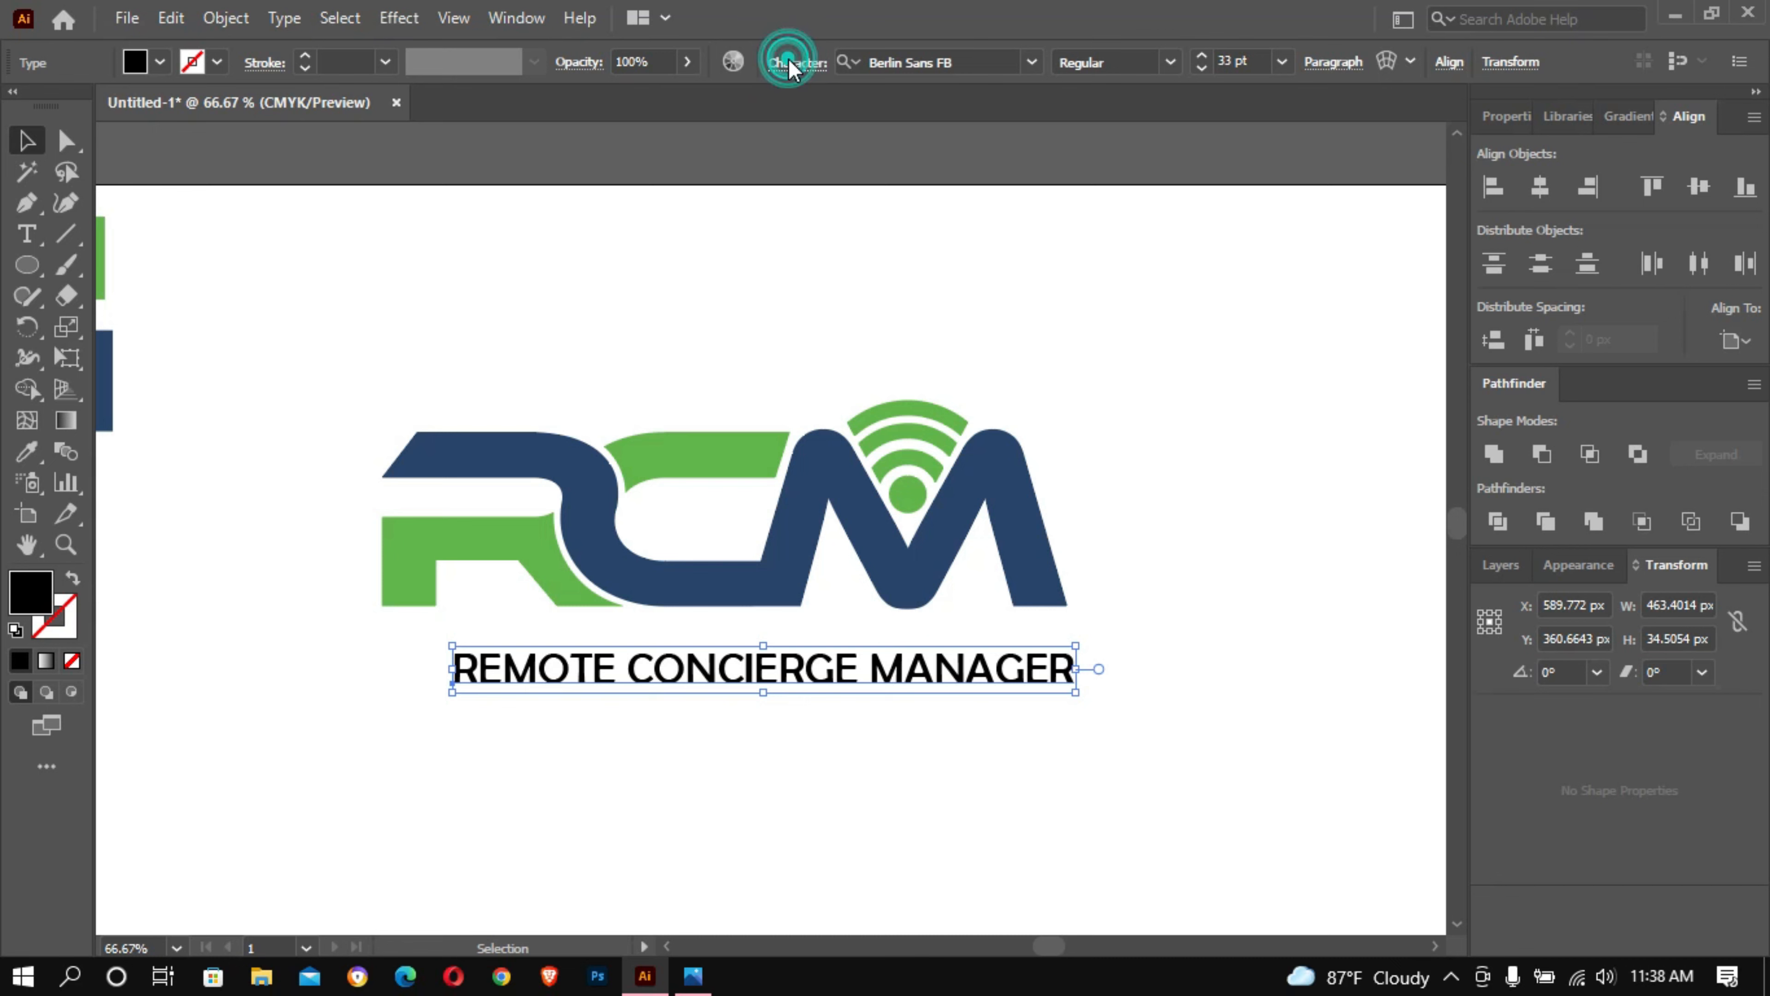
pyautogui.click(790, 67)
pyautogui.click(790, 73)
pyautogui.click(790, 69)
pyautogui.click(791, 64)
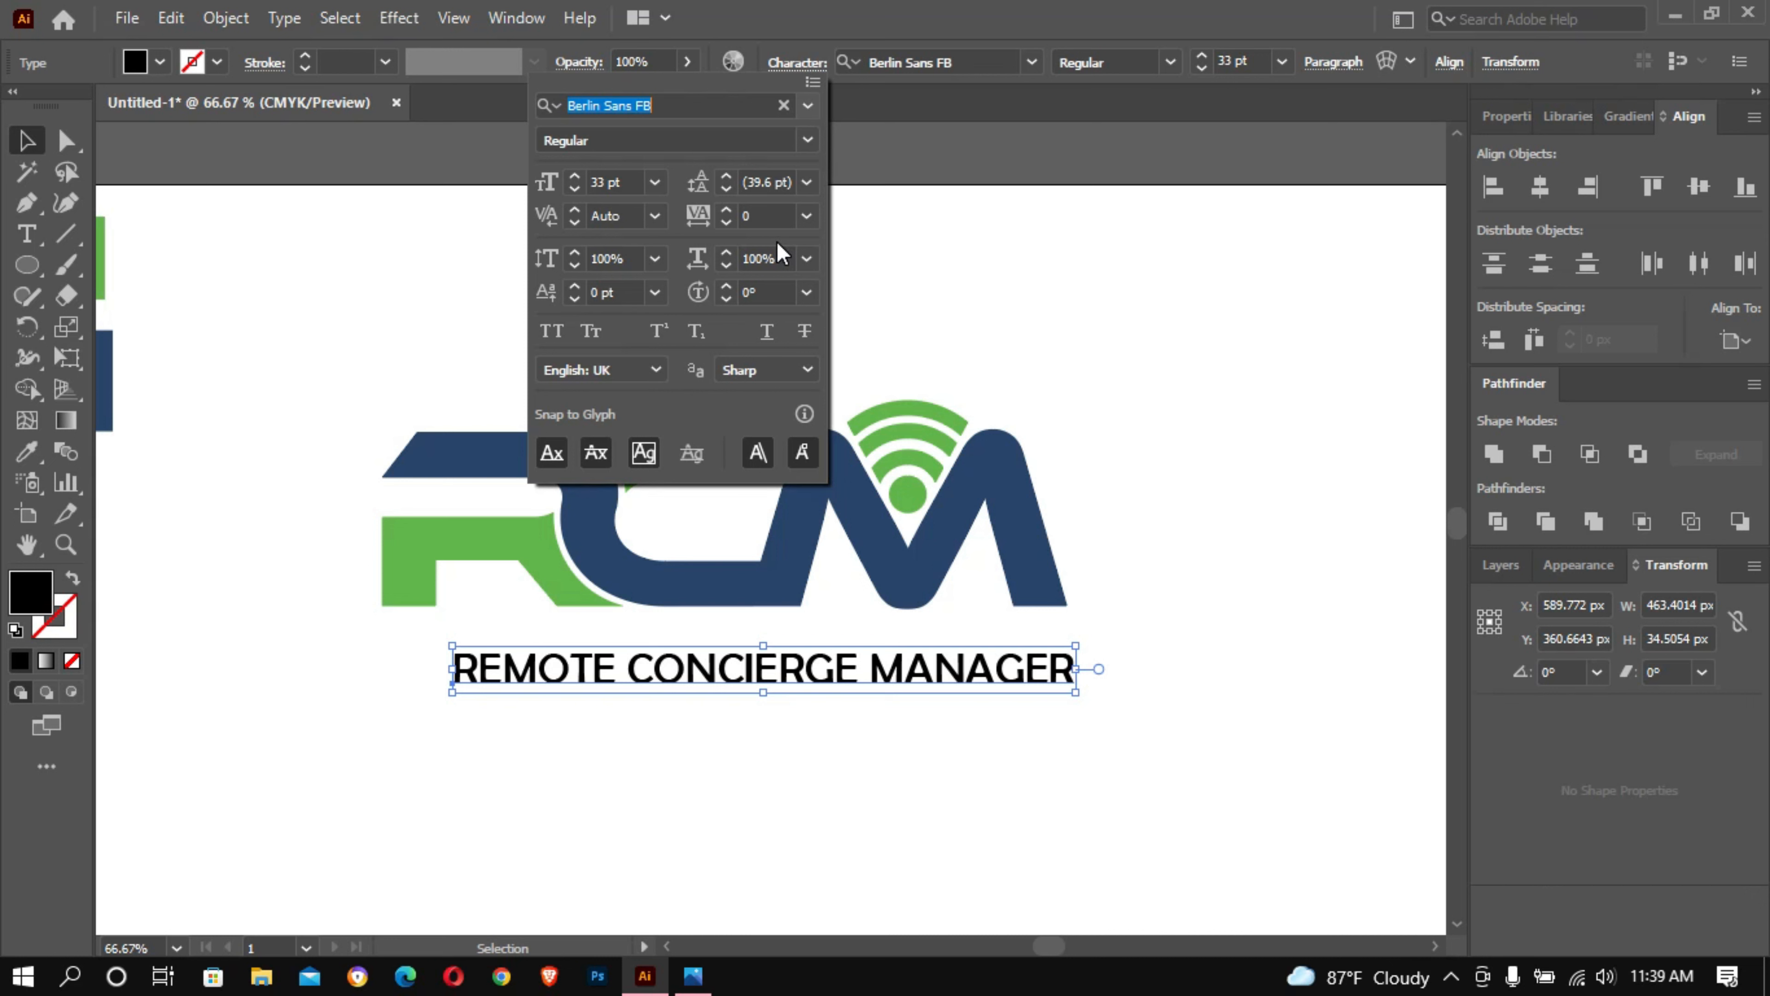
pyautogui.click(777, 245)
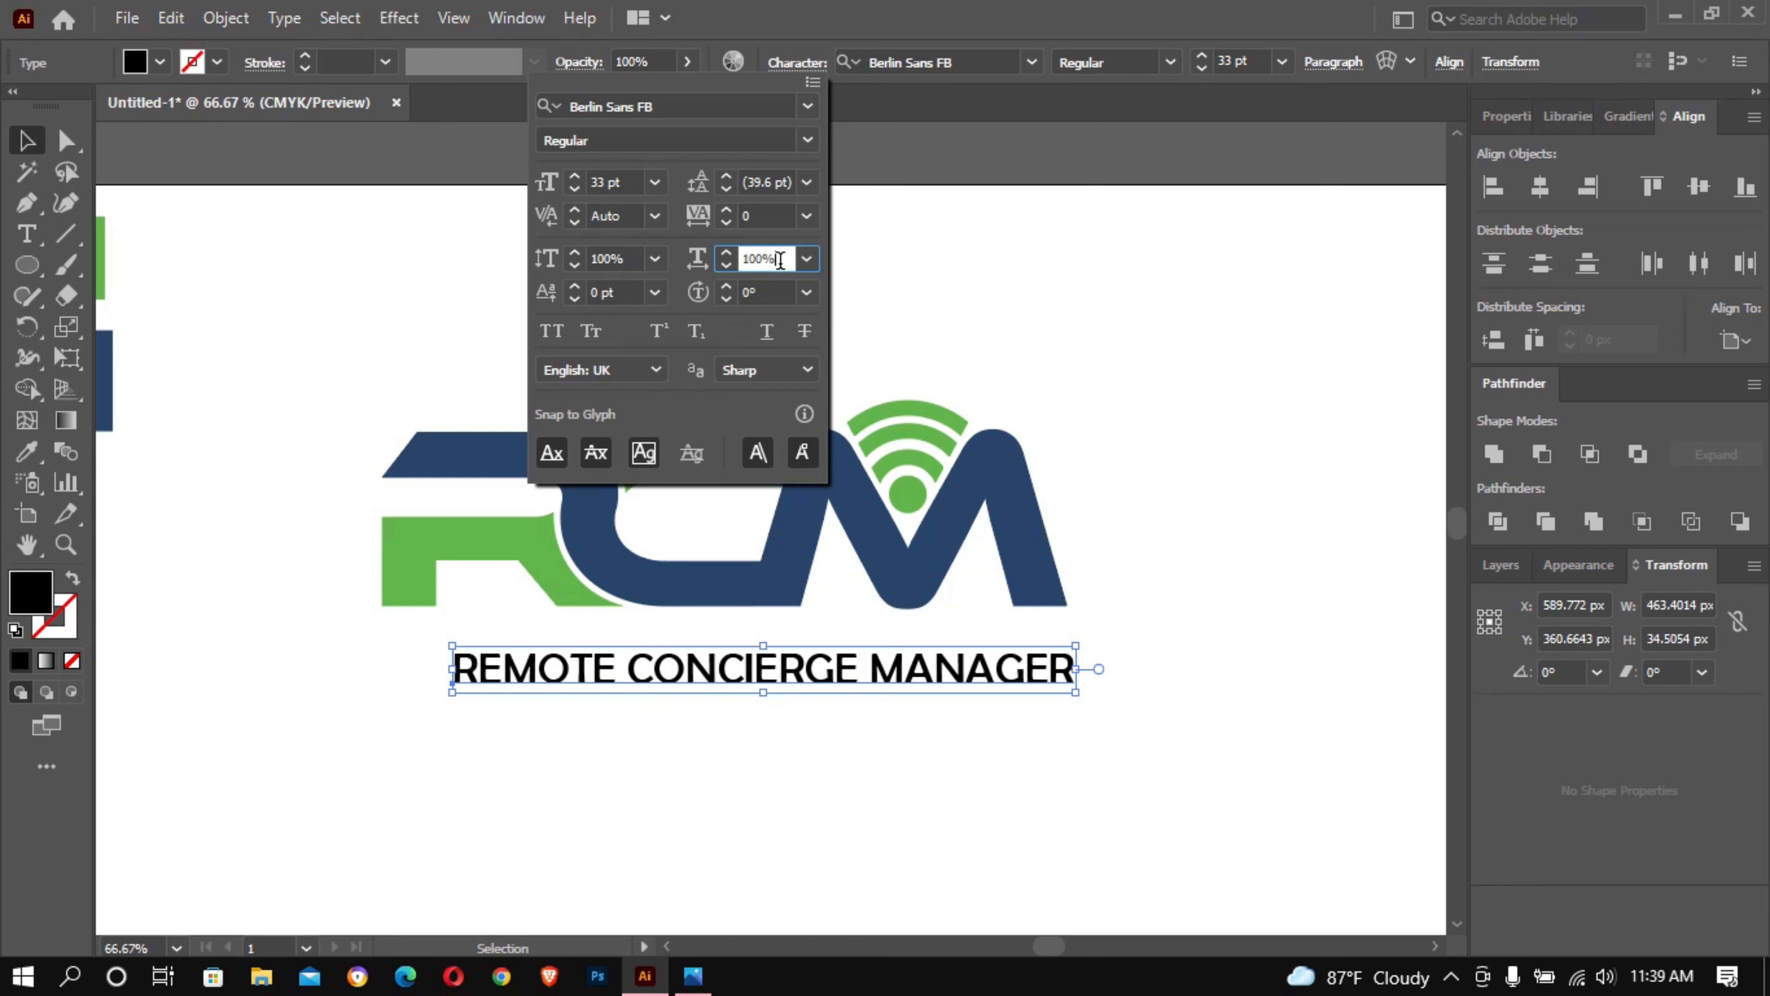
pyautogui.press('Up')
pyautogui.press('Up')
pyautogui.press('Up')
pyautogui.press('Up')
pyautogui.press('Up')
pyautogui.press('Up')
pyautogui.press('Up')
pyautogui.press('Up')
pyautogui.press('Up')
pyautogui.press('Up')
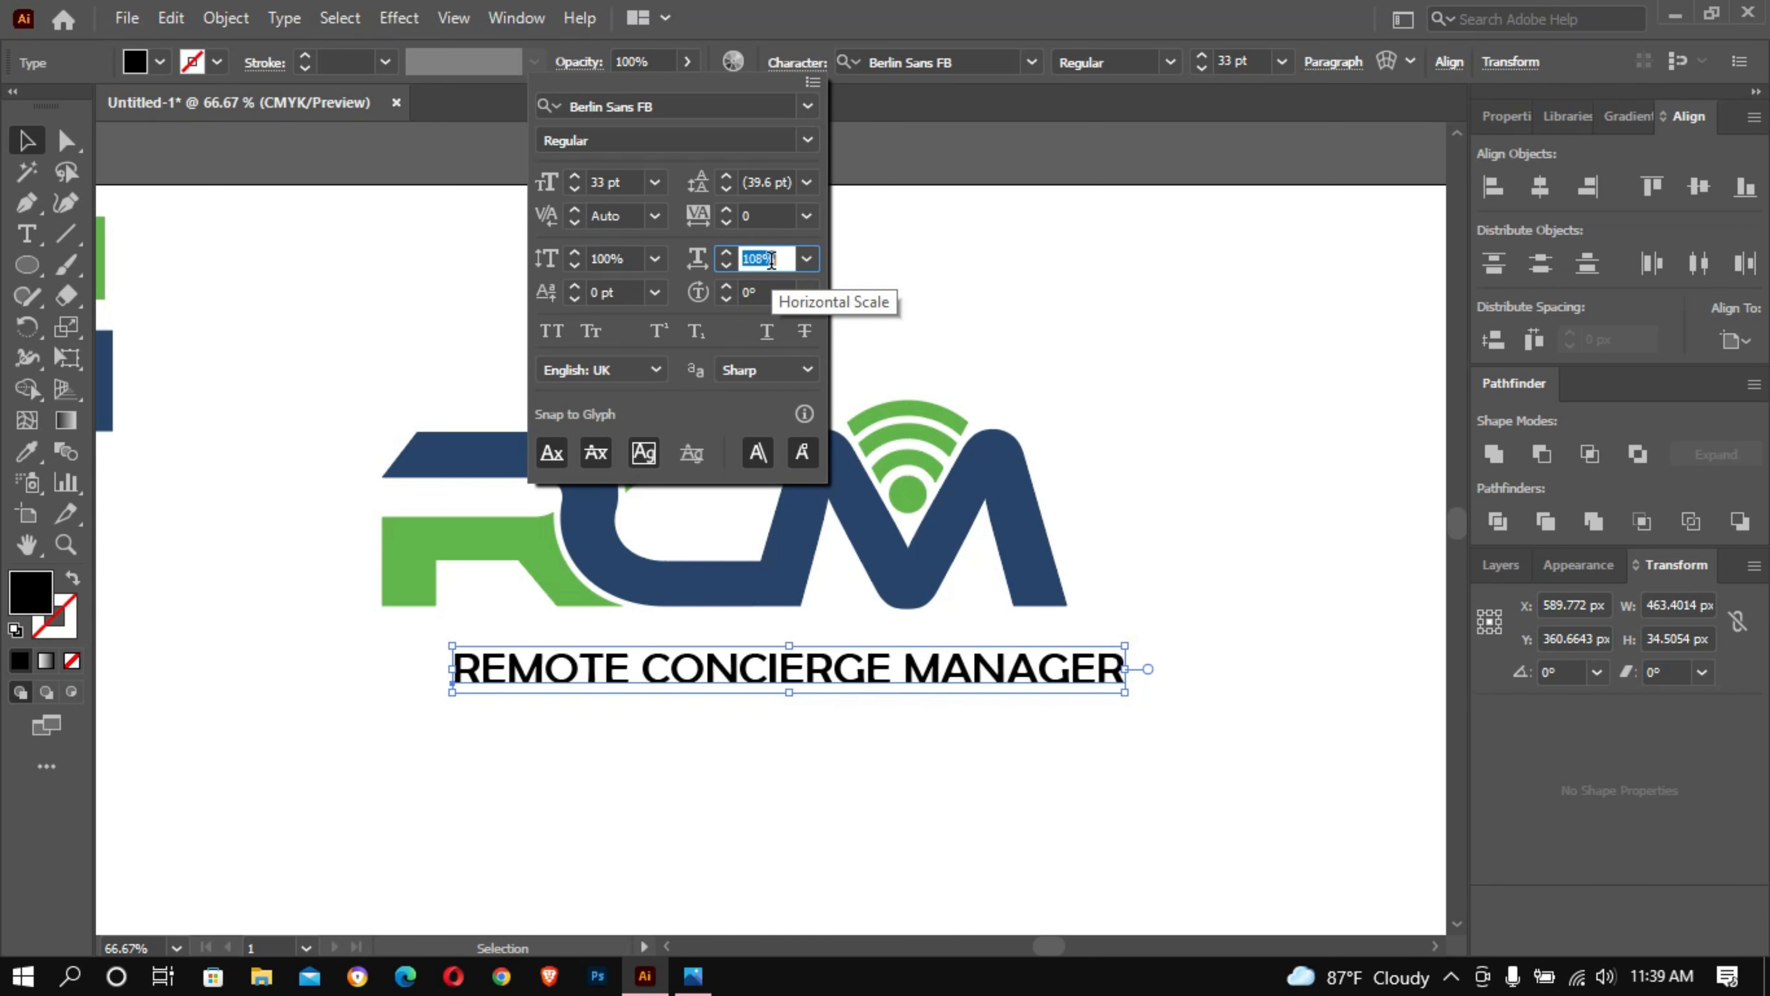
pyautogui.click(28, 141)
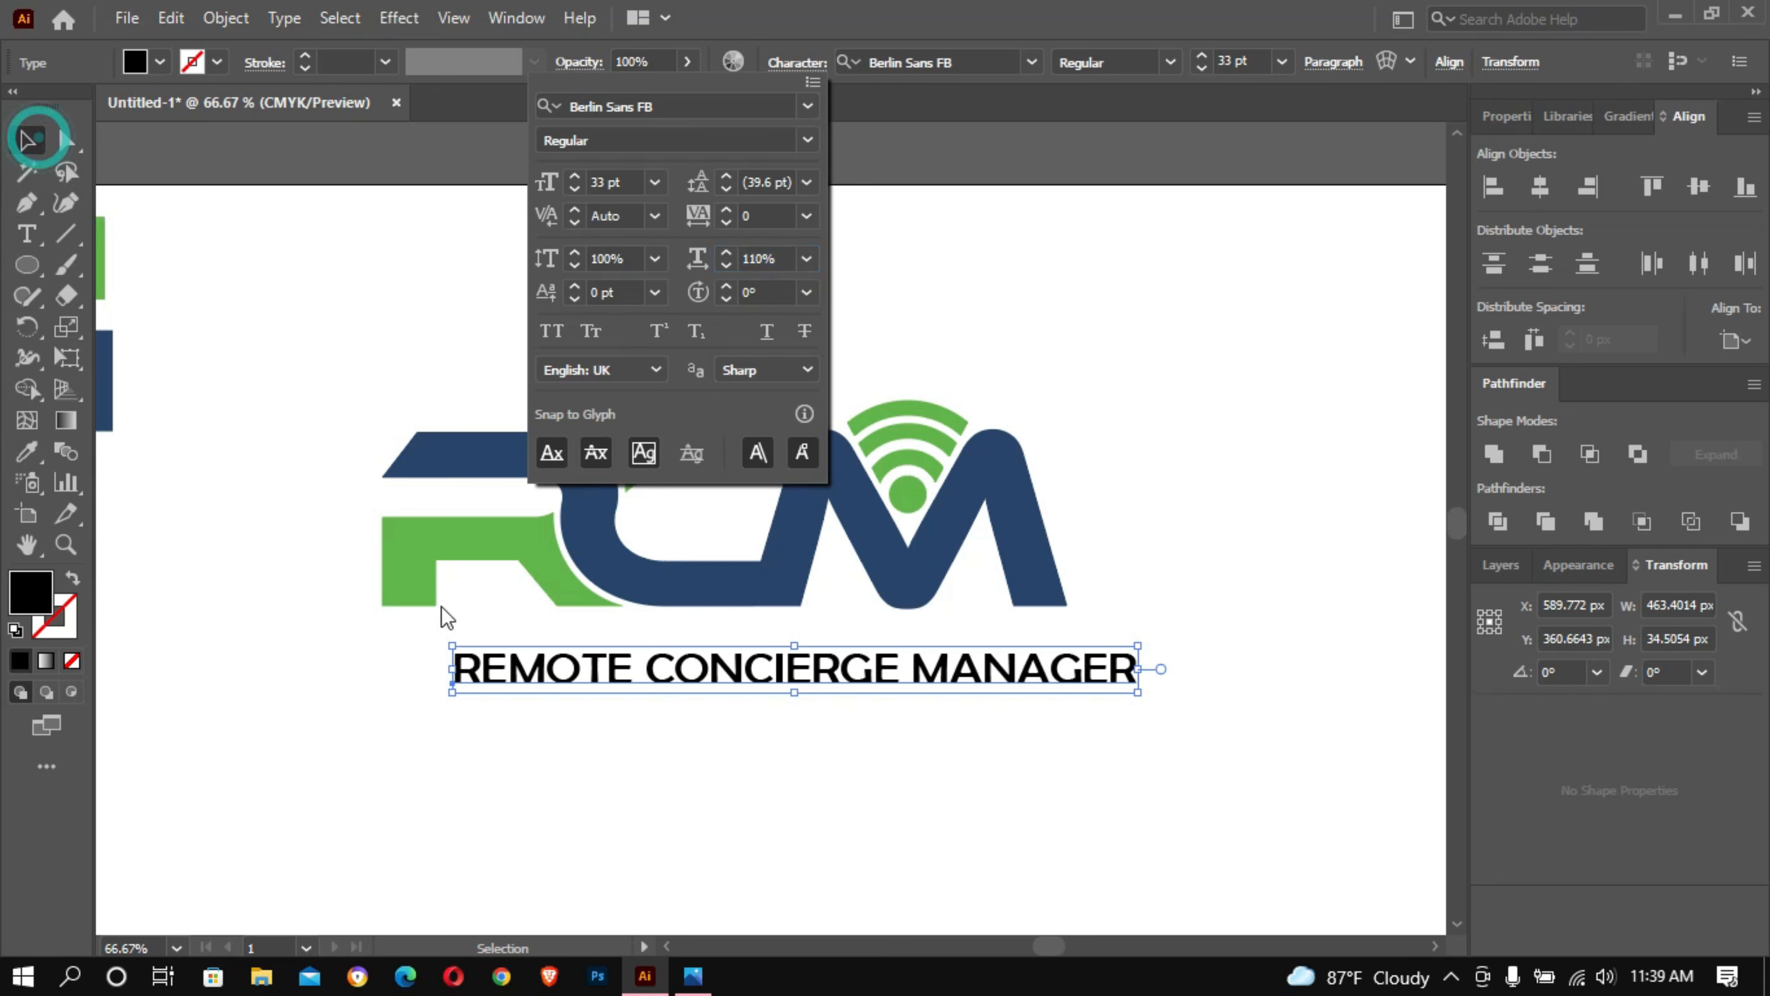
pyautogui.click(492, 666)
pyautogui.click(451, 671)
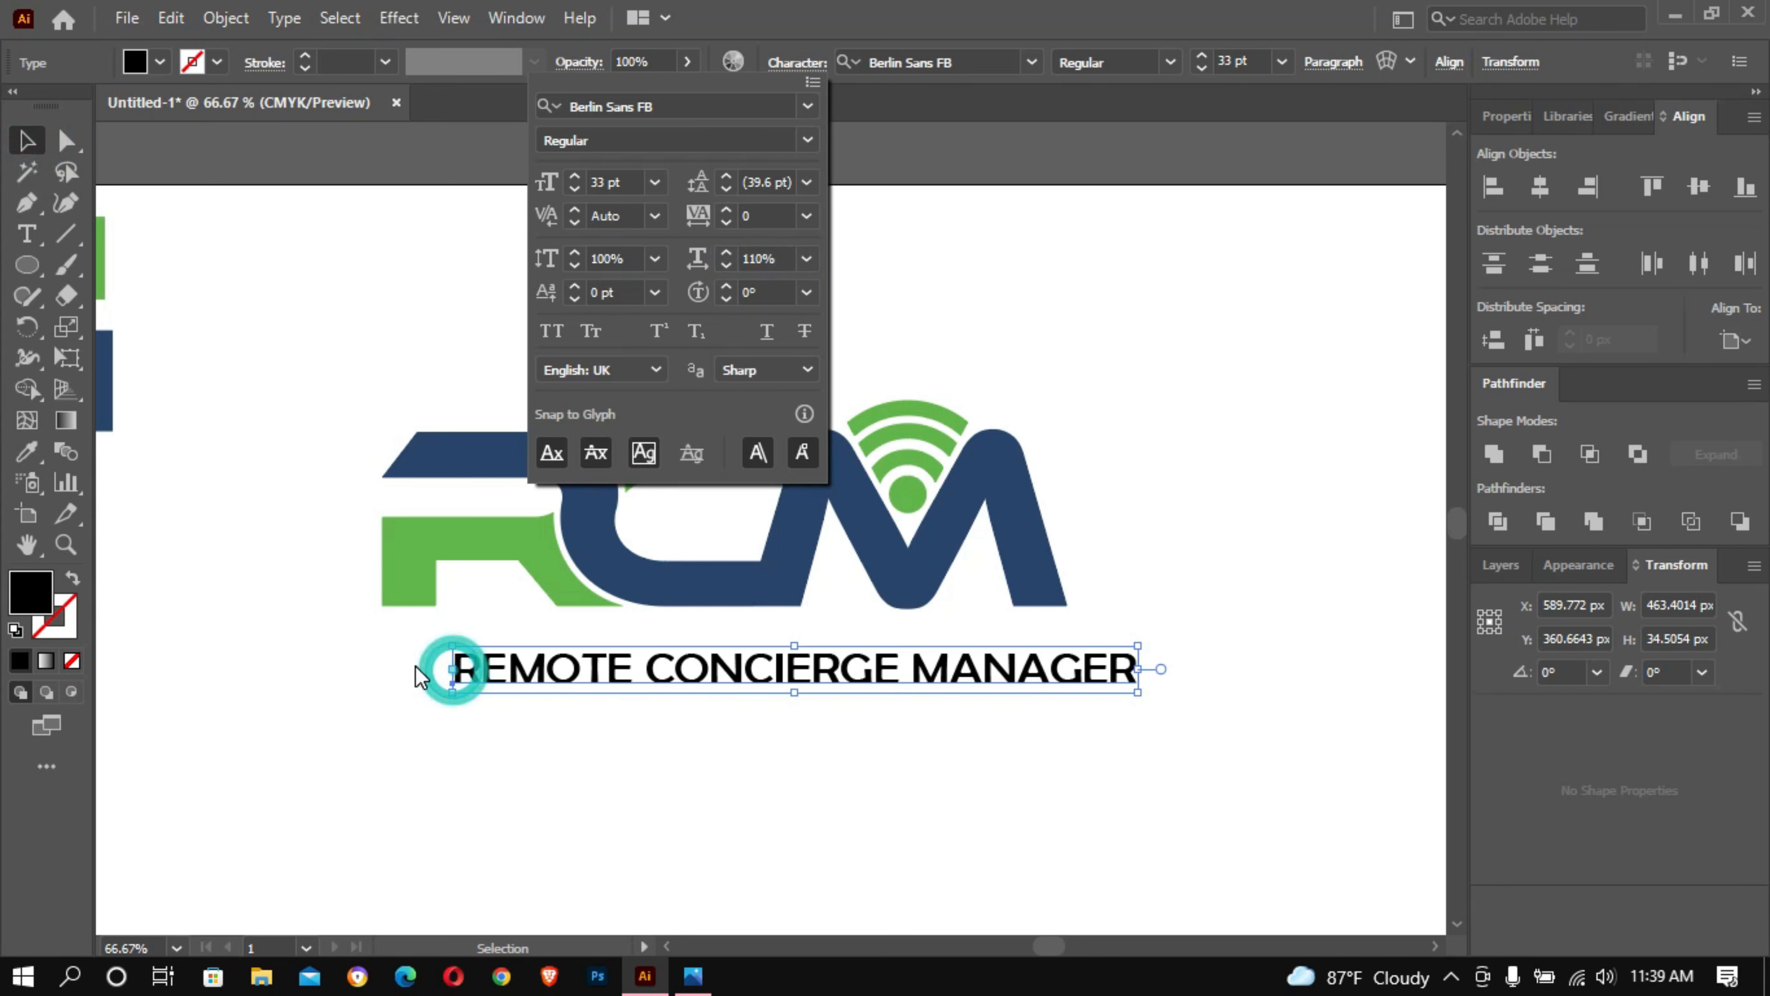
pyautogui.click(1016, 204)
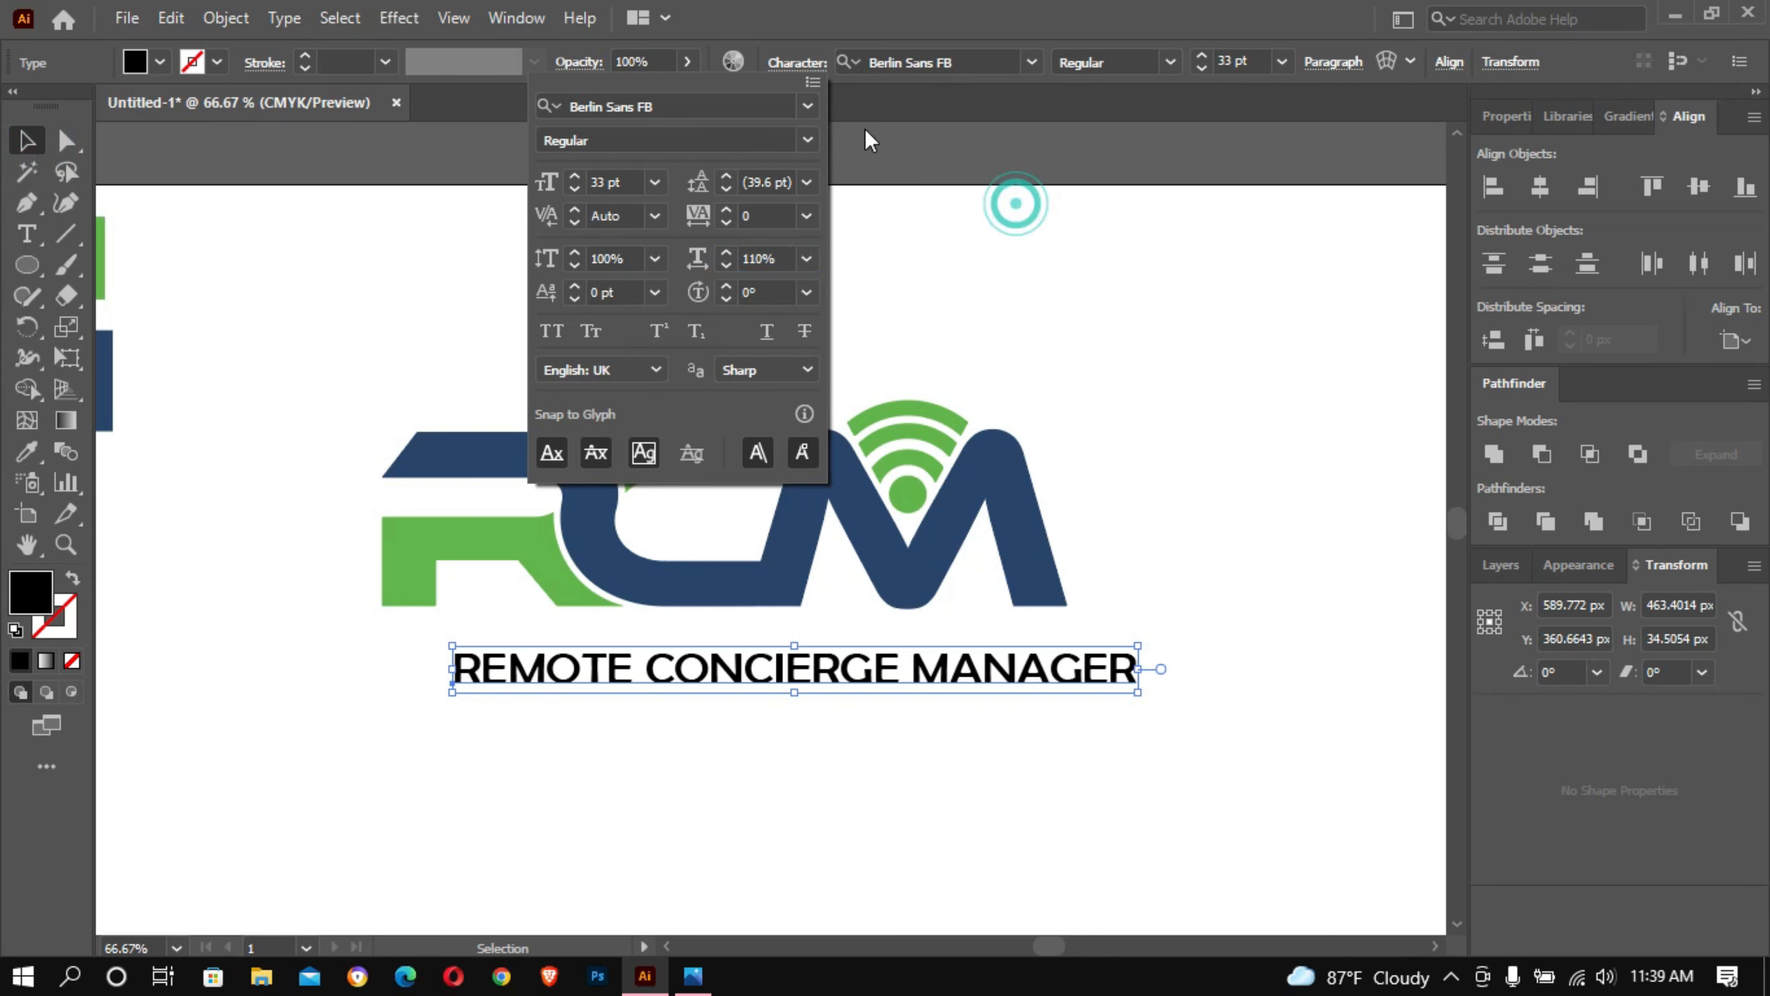
pyautogui.click(777, 63)
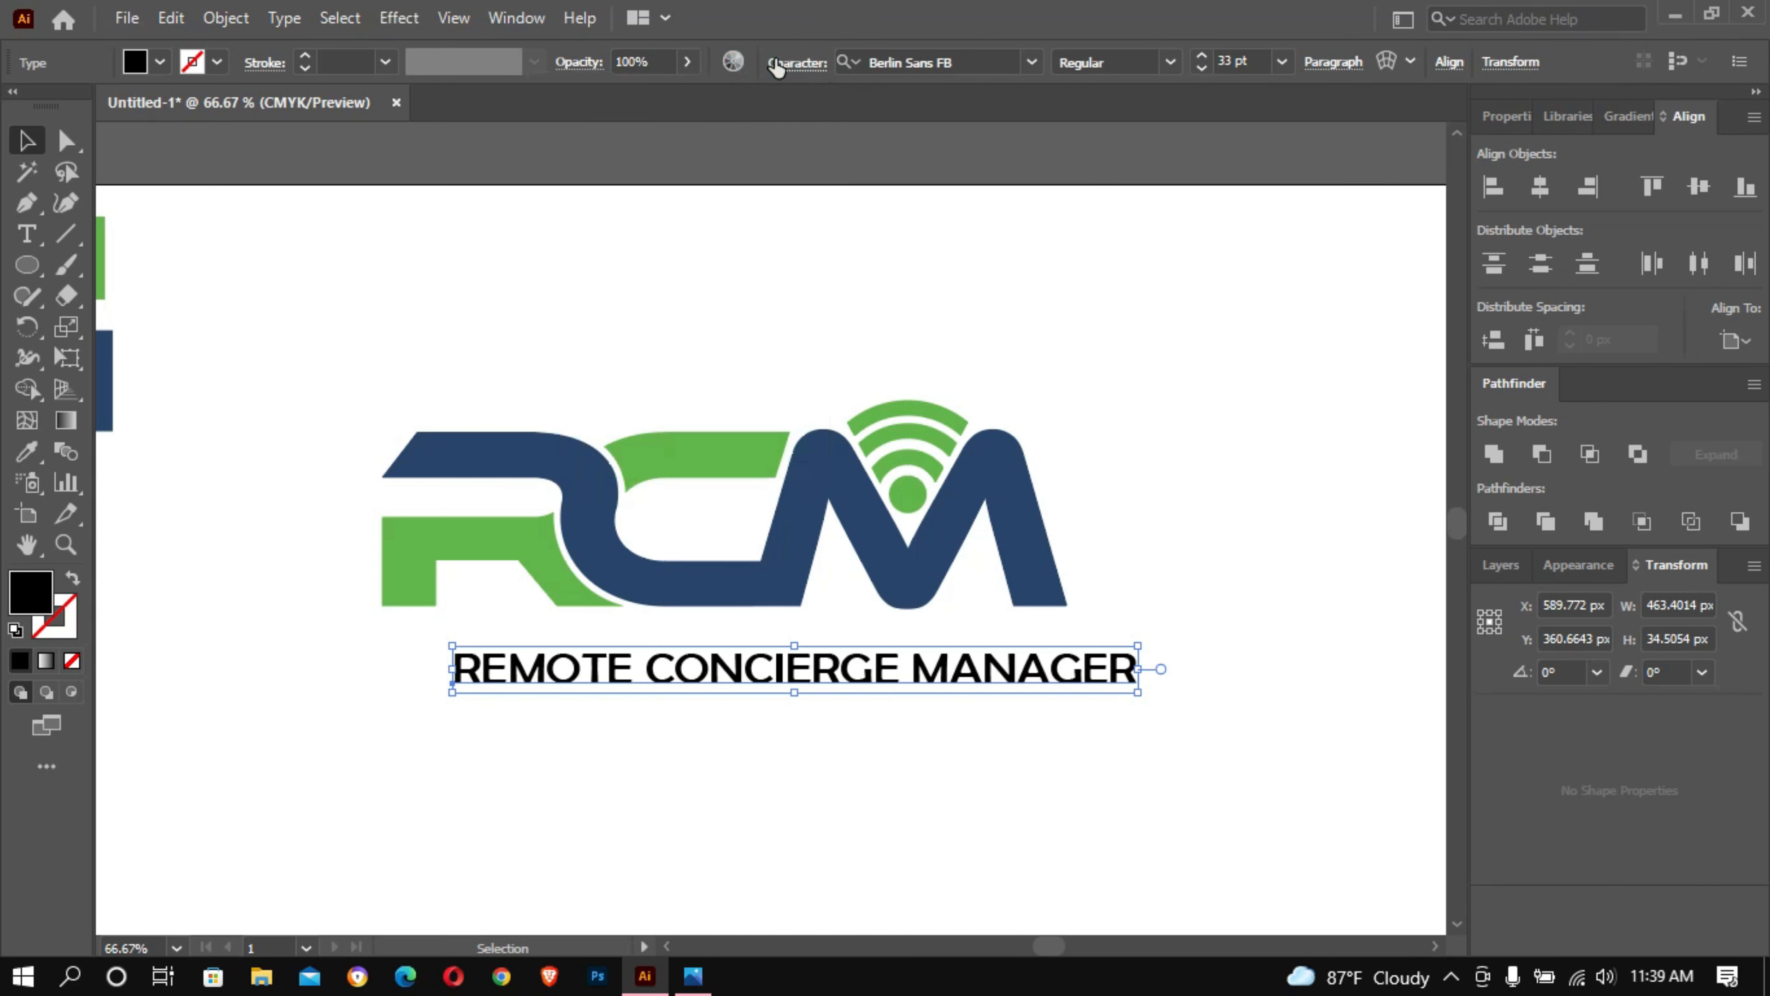
# - Move the tagline closer beneath the RCM lettermark so that both its ends line up with the lettermark's outer edges
pyautogui.click(686, 662)
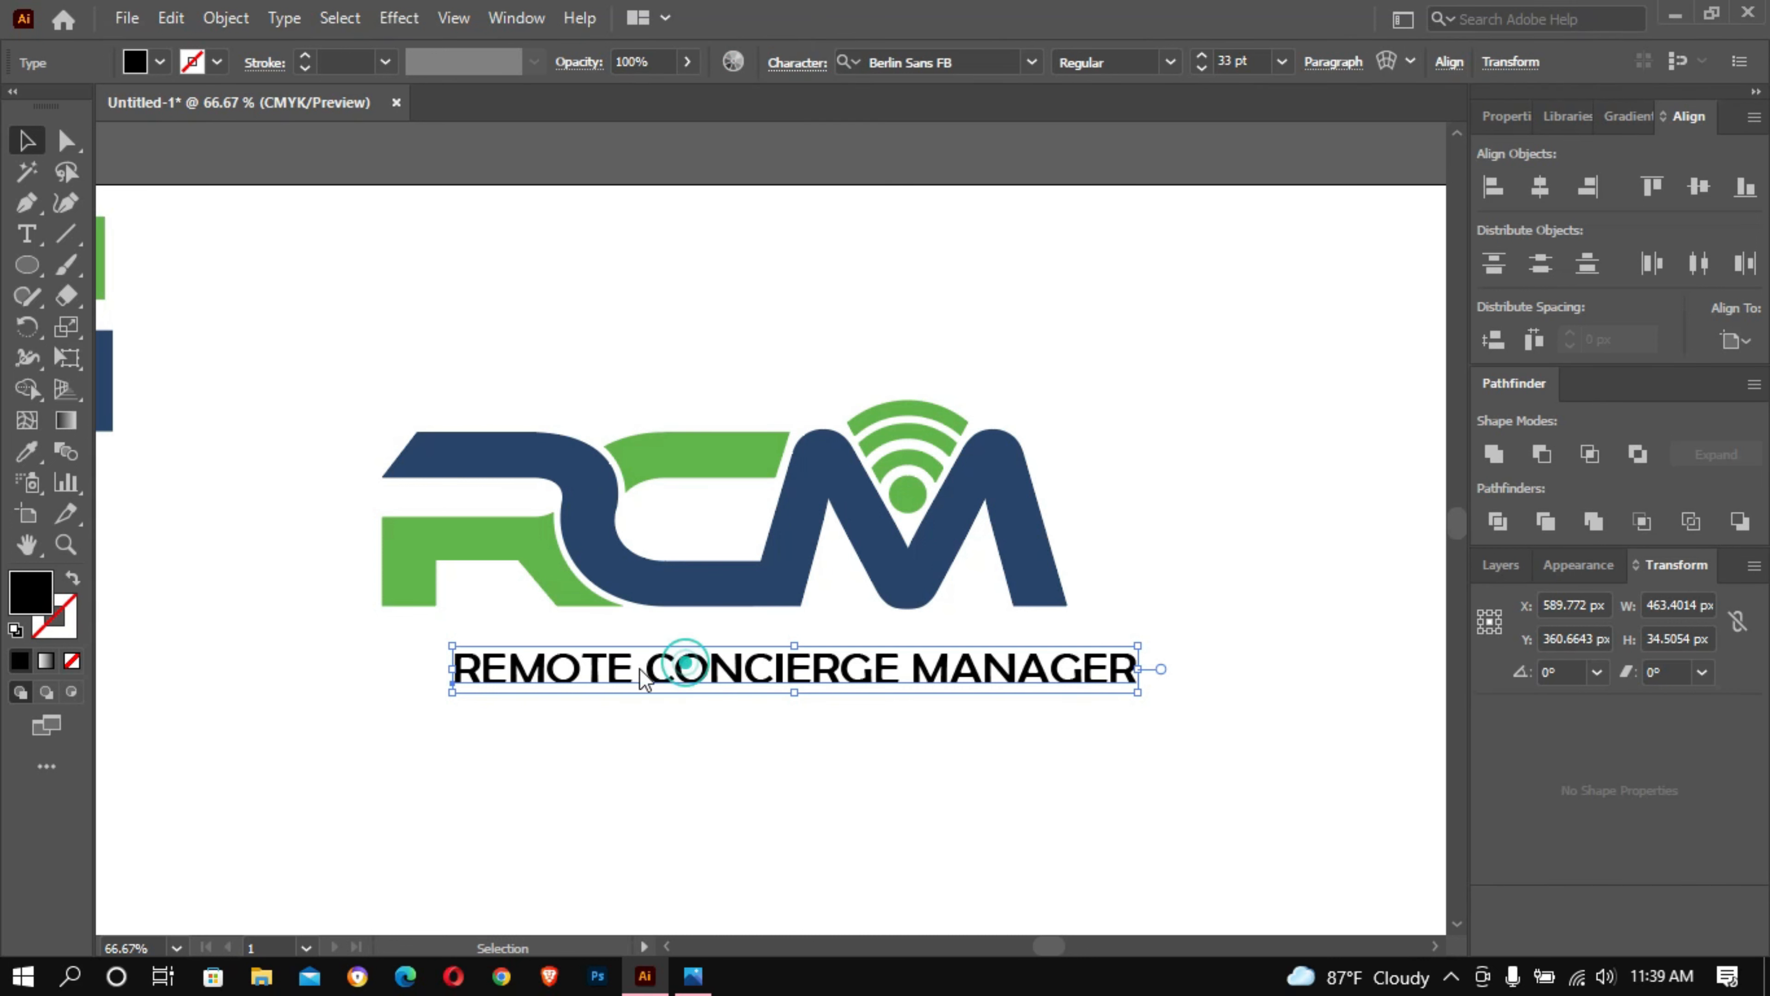
pyautogui.hotkey('ctrl', 't')
pyautogui.click(512, 668)
pyautogui.click(512, 668)
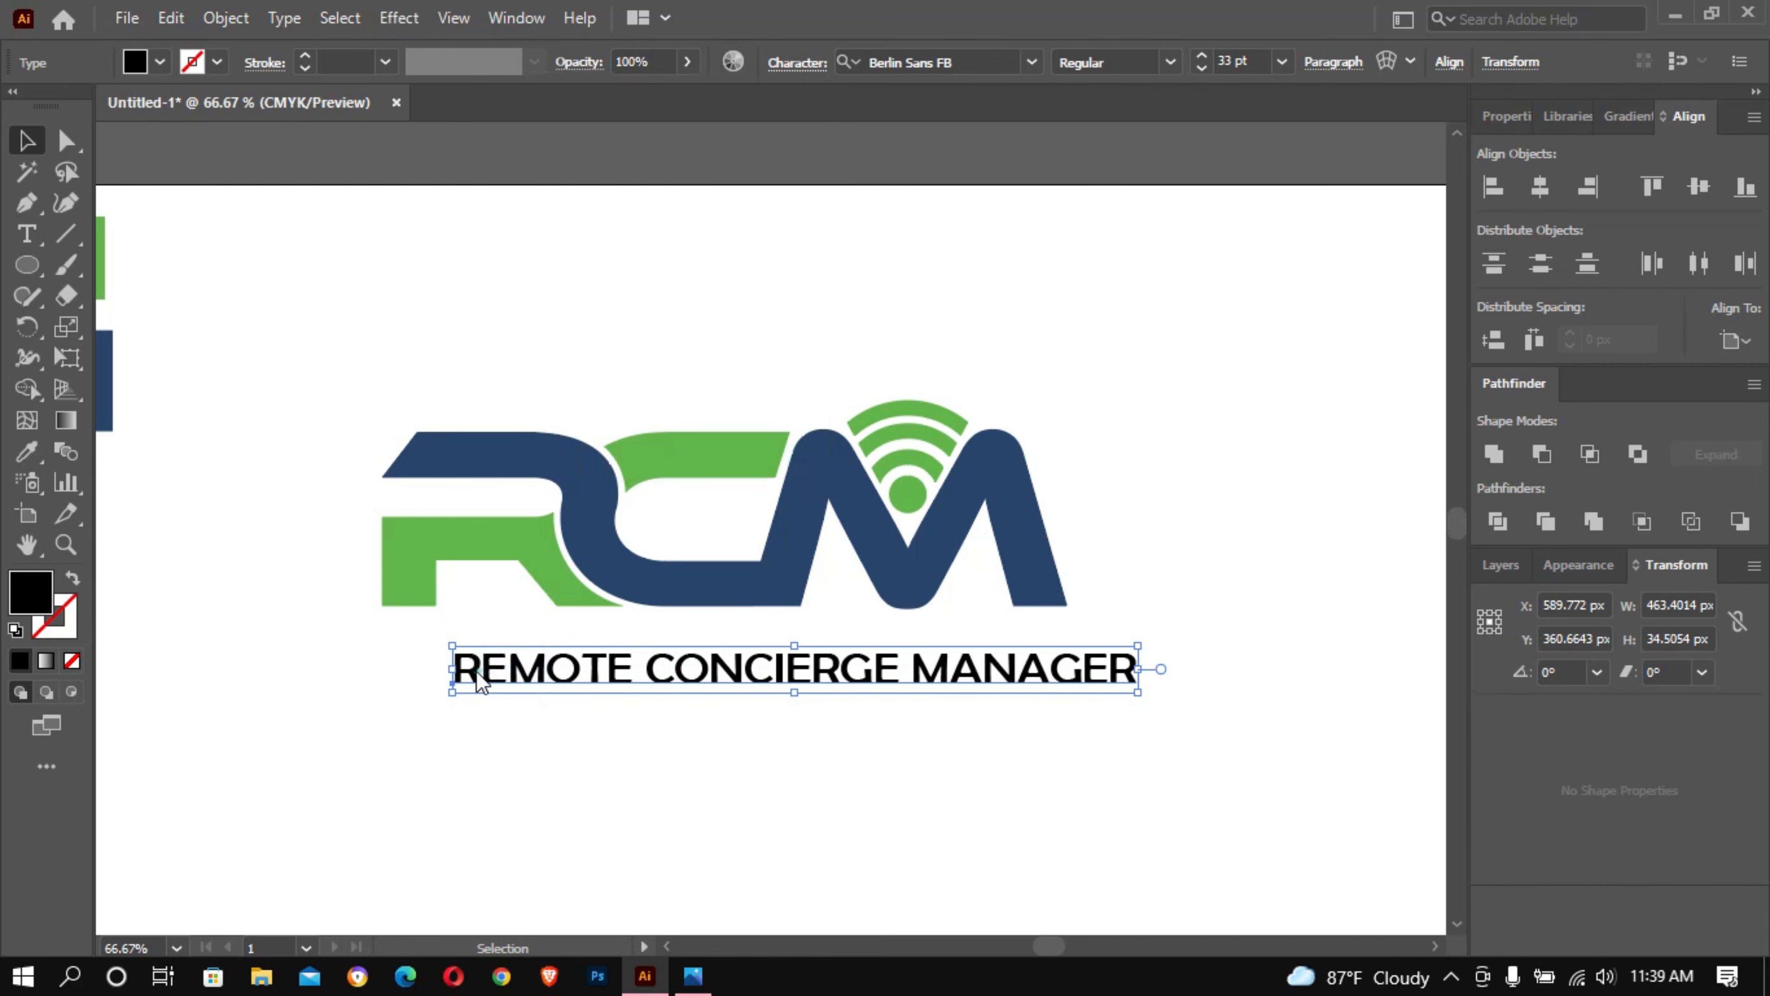
pyautogui.click(131, 210)
pyautogui.click(333, 286)
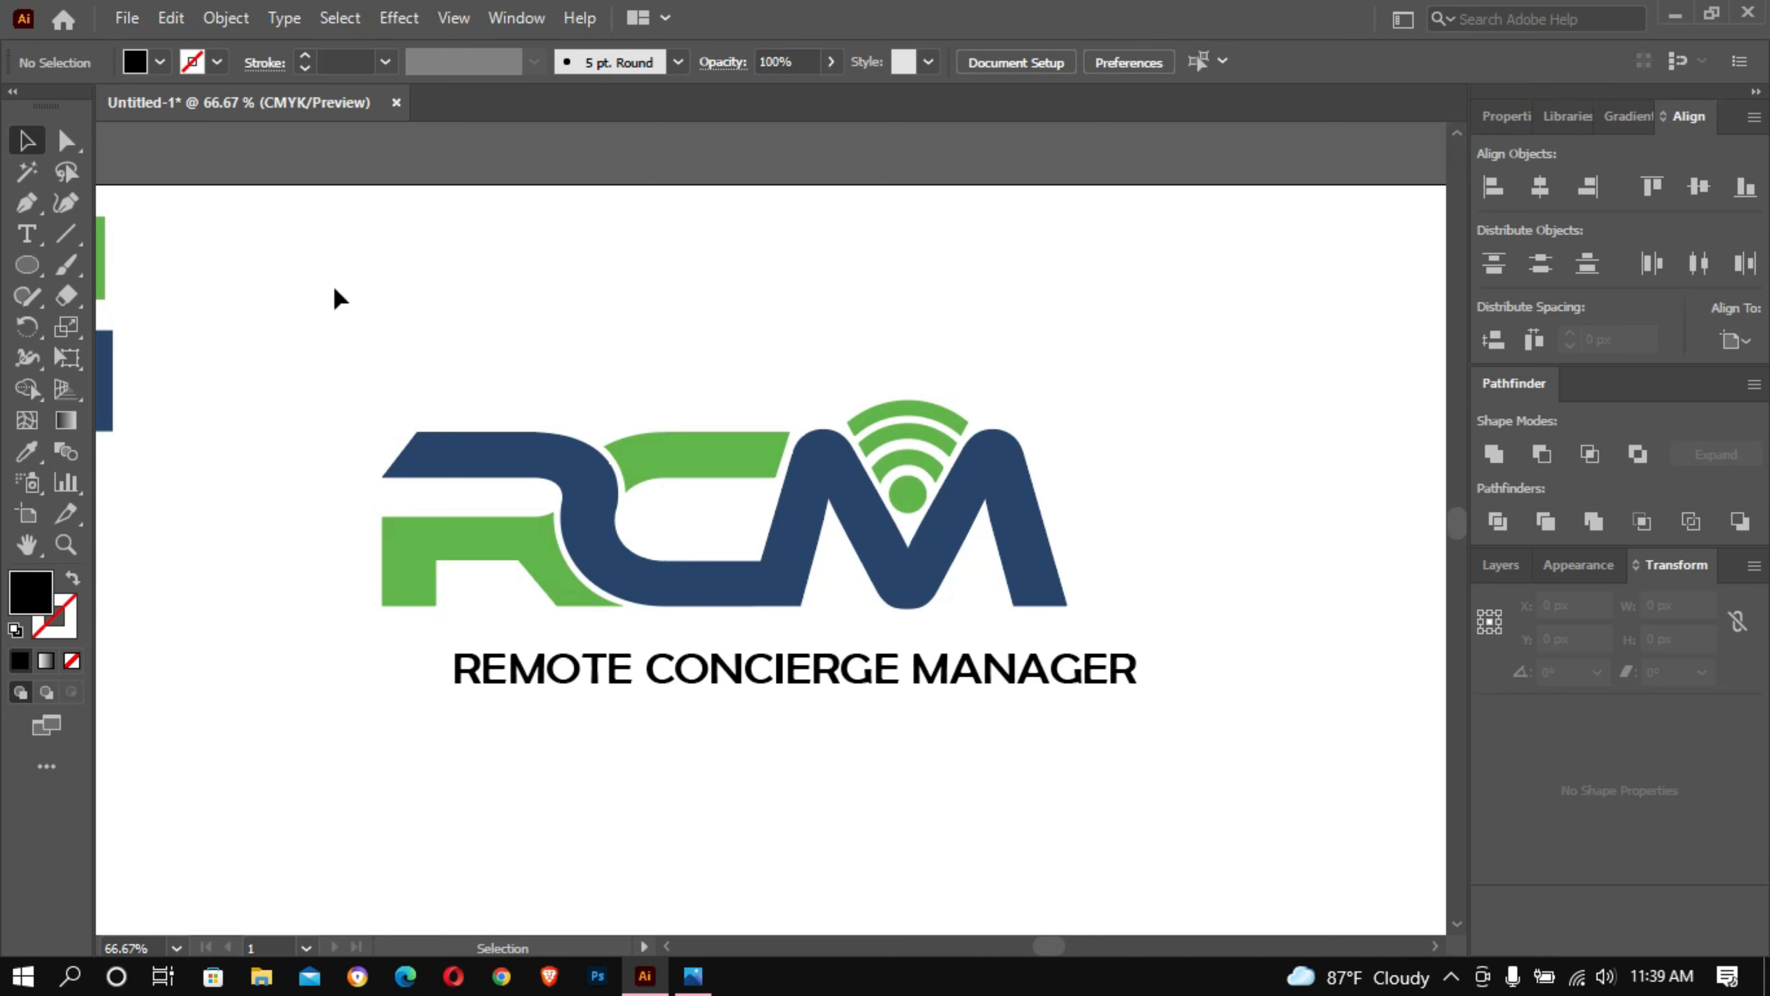
pyautogui.moveTo(613, 679); pyautogui.dragTo(548, 650)
pyautogui.moveTo(1077, 657); pyautogui.dragTo(1074, 655)
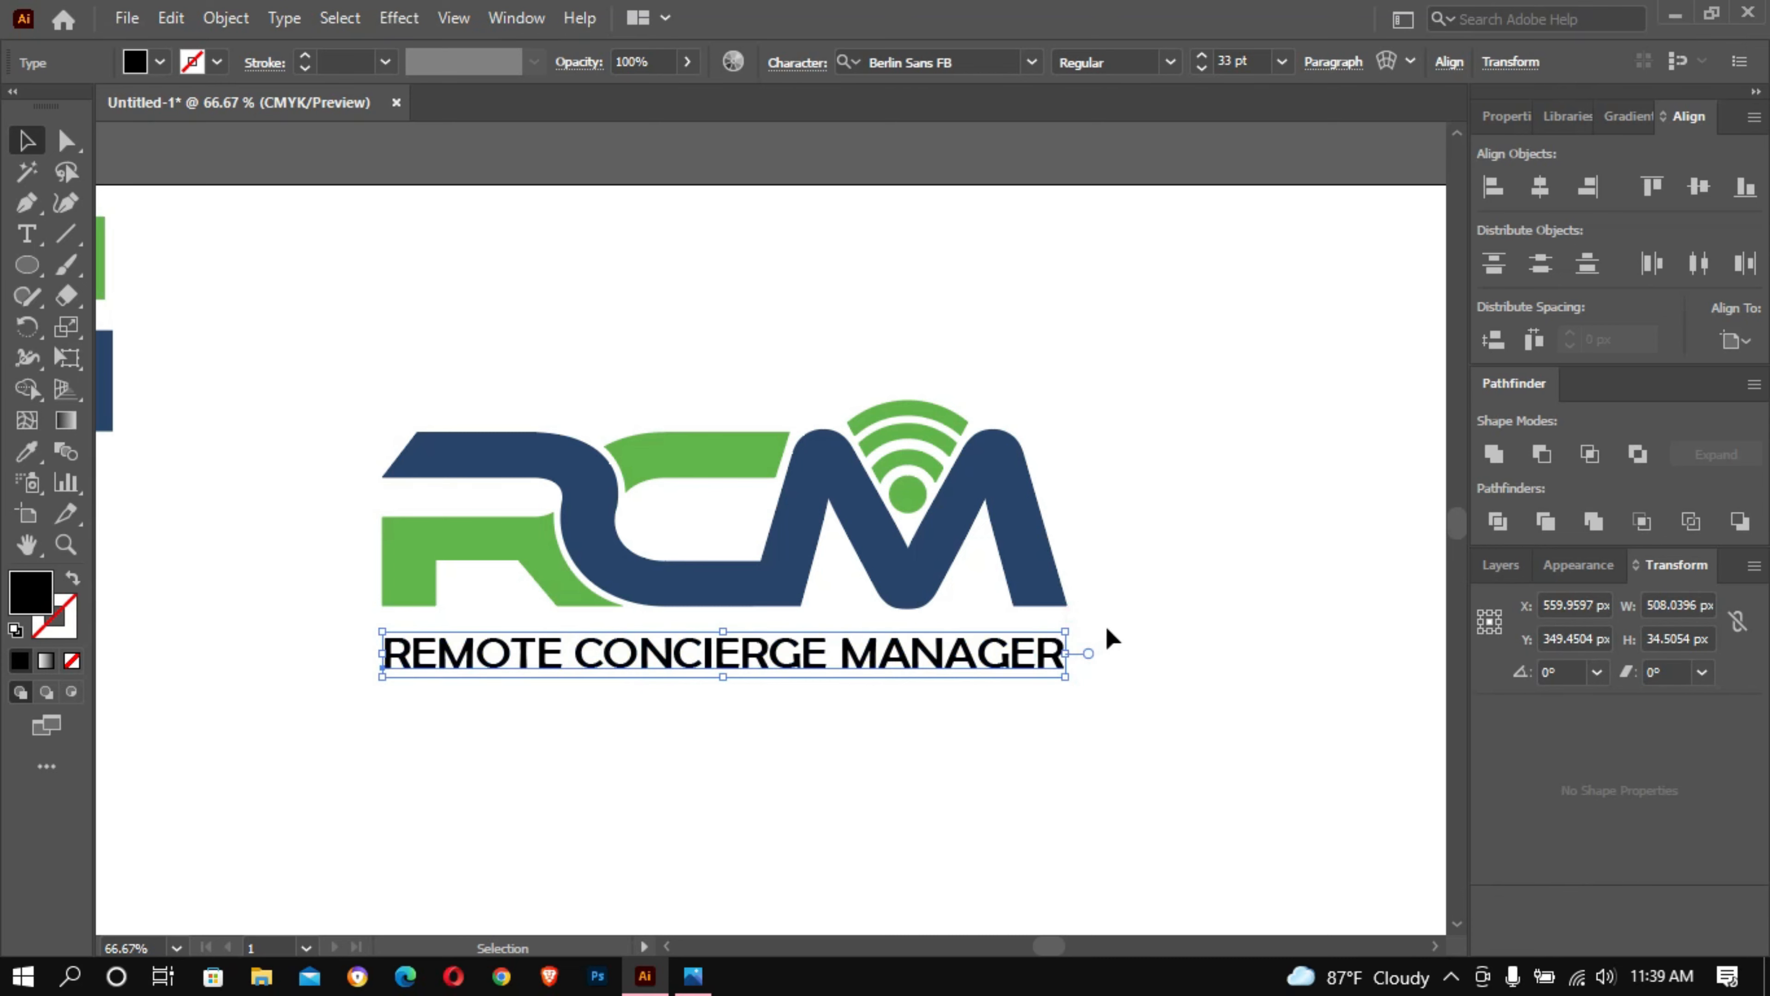
# - Expand the tagline text into shapes with Object and Fill enabled
pyautogui.click(1115, 660)
pyautogui.click(1038, 658)
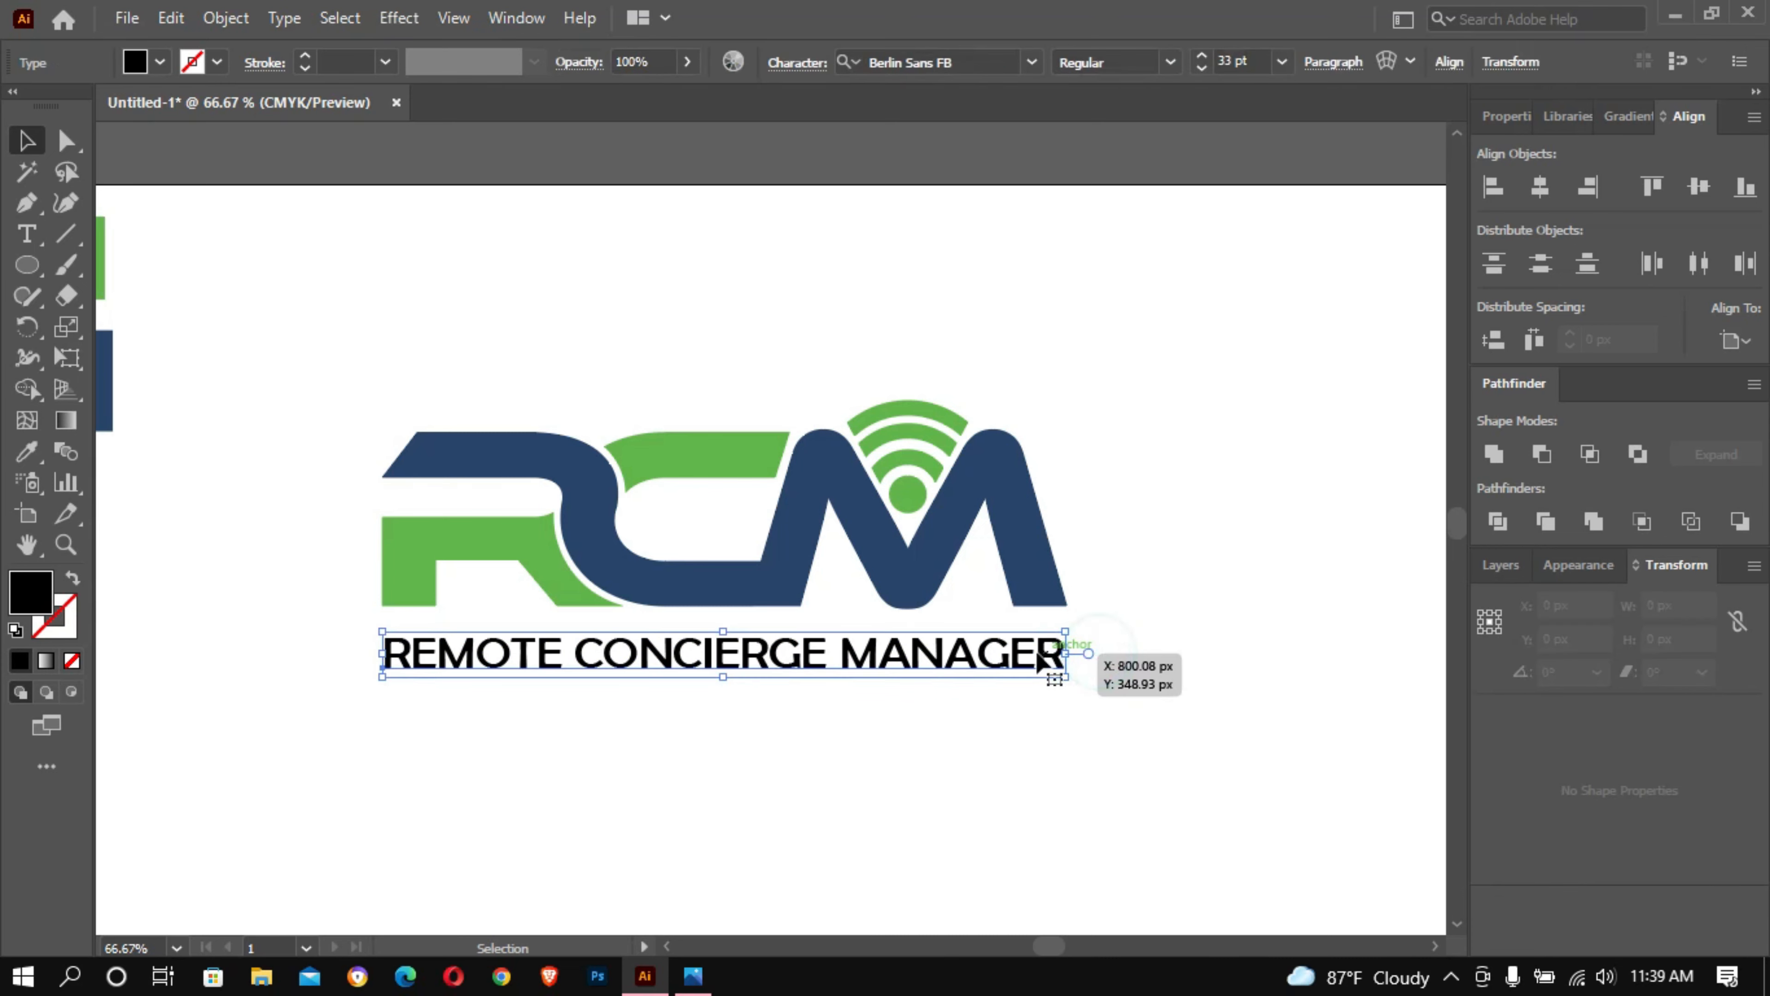
pyautogui.click(225, 17)
pyautogui.click(341, 315)
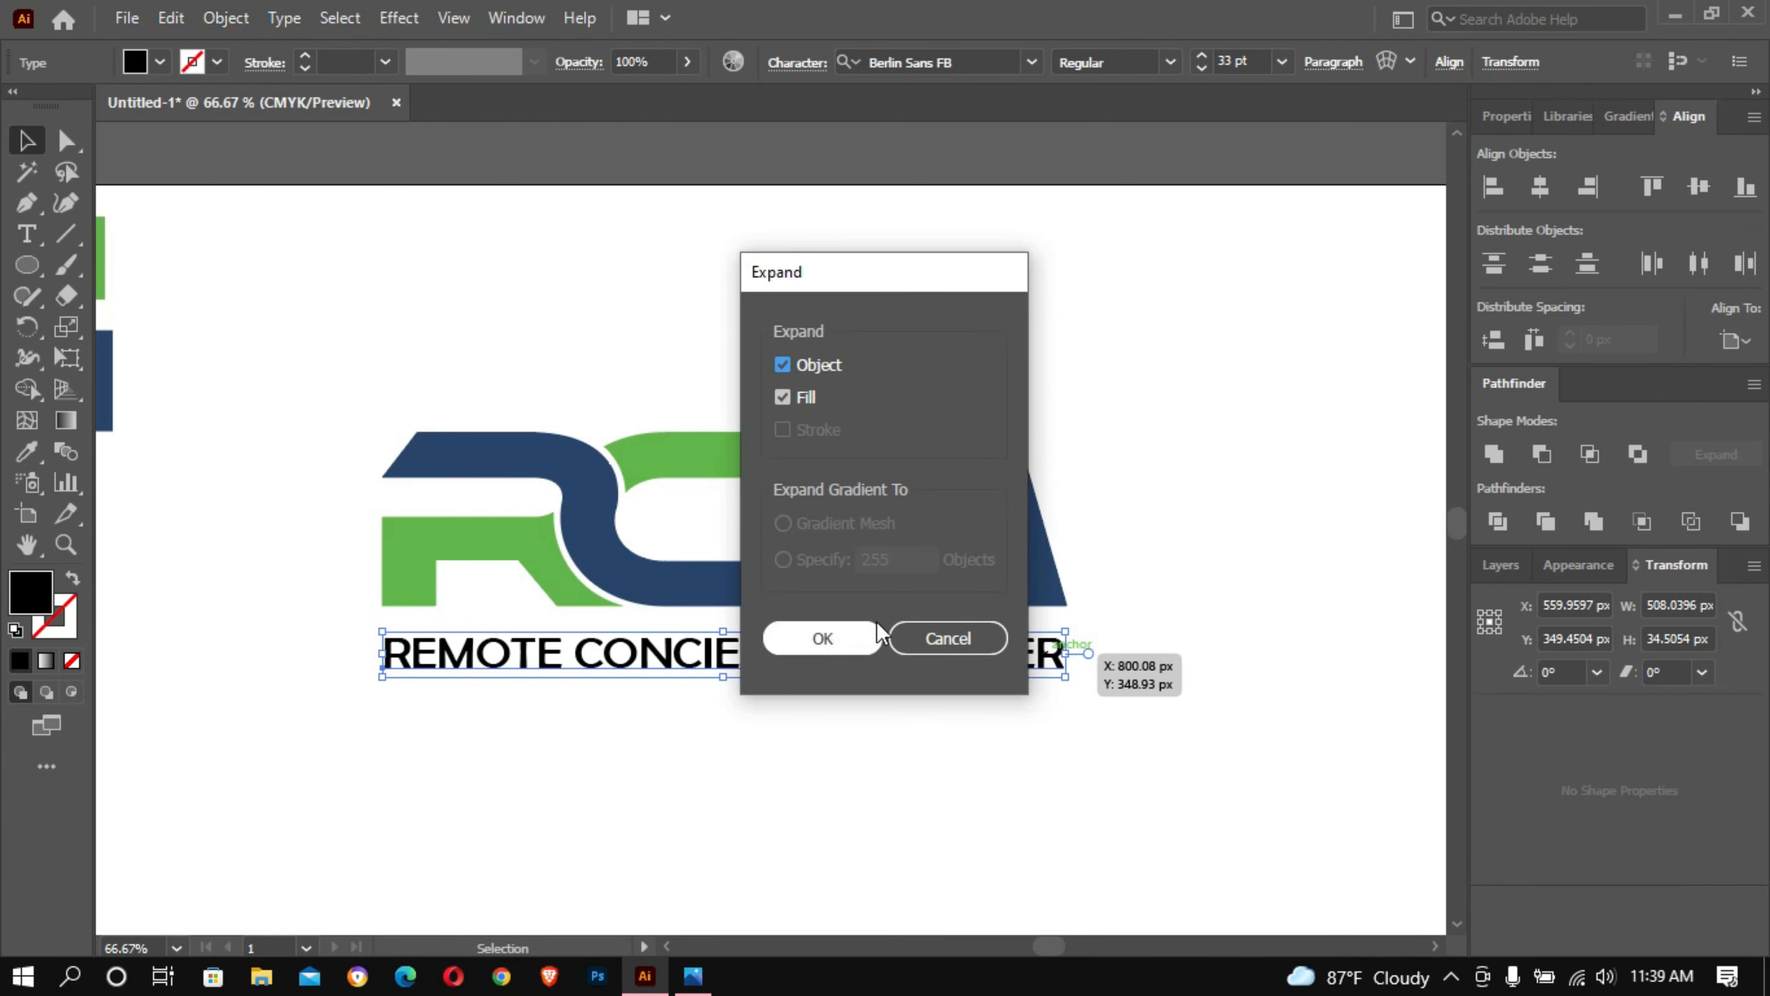
pyautogui.click(780, 638)
pyautogui.click(557, 715)
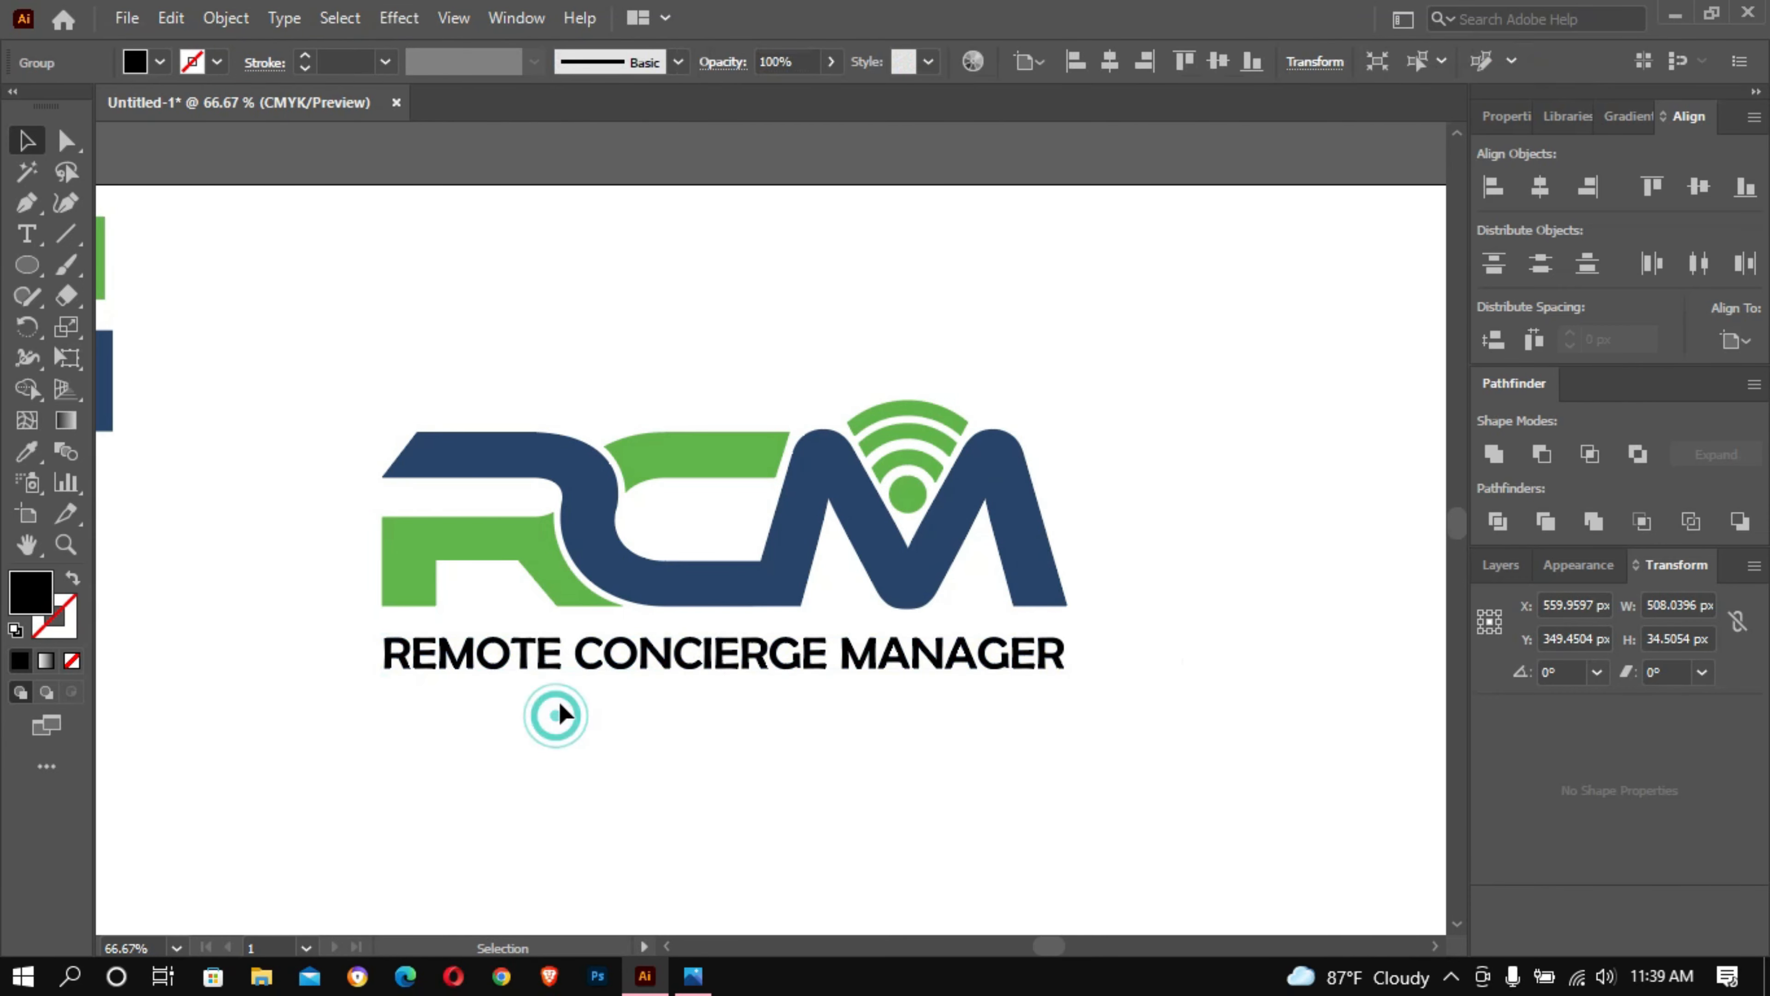
# - Ungroup the expanded tagline into separate letters and clear the selection
pyautogui.moveTo(557, 696); pyautogui.dragTo(390, 662)
pyautogui.rightClick(434, 680)
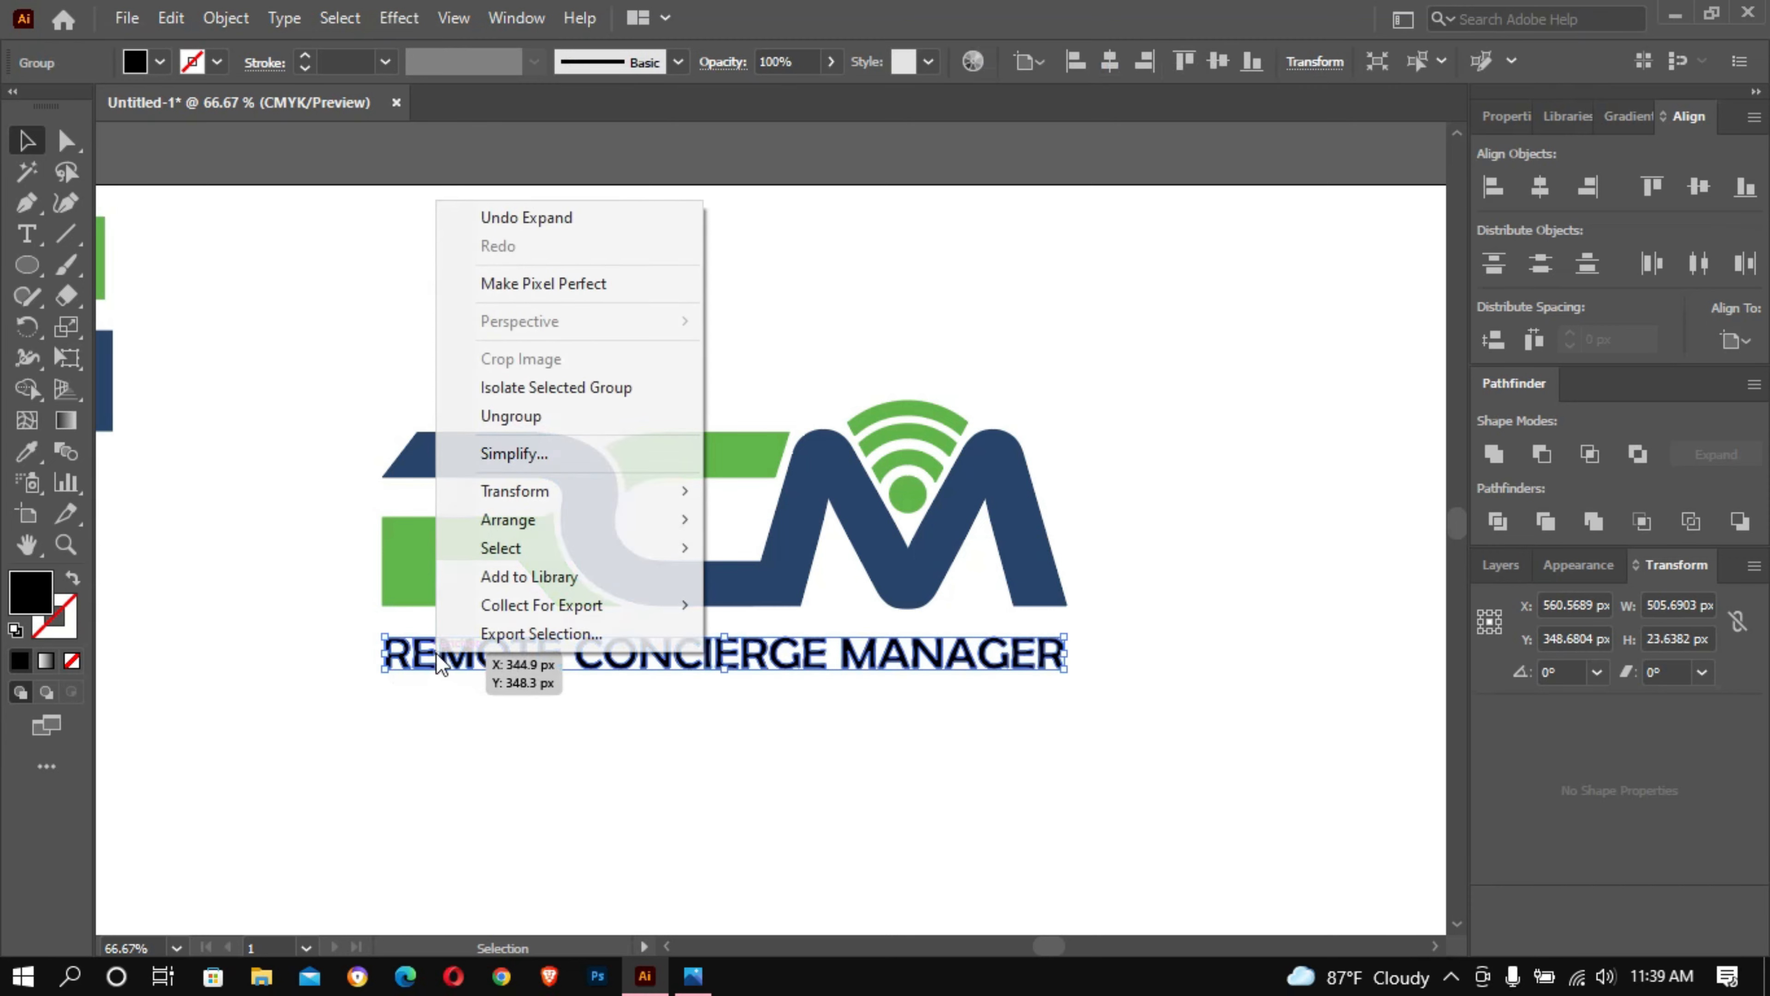
pyautogui.click(536, 416)
pyautogui.click(1188, 344)
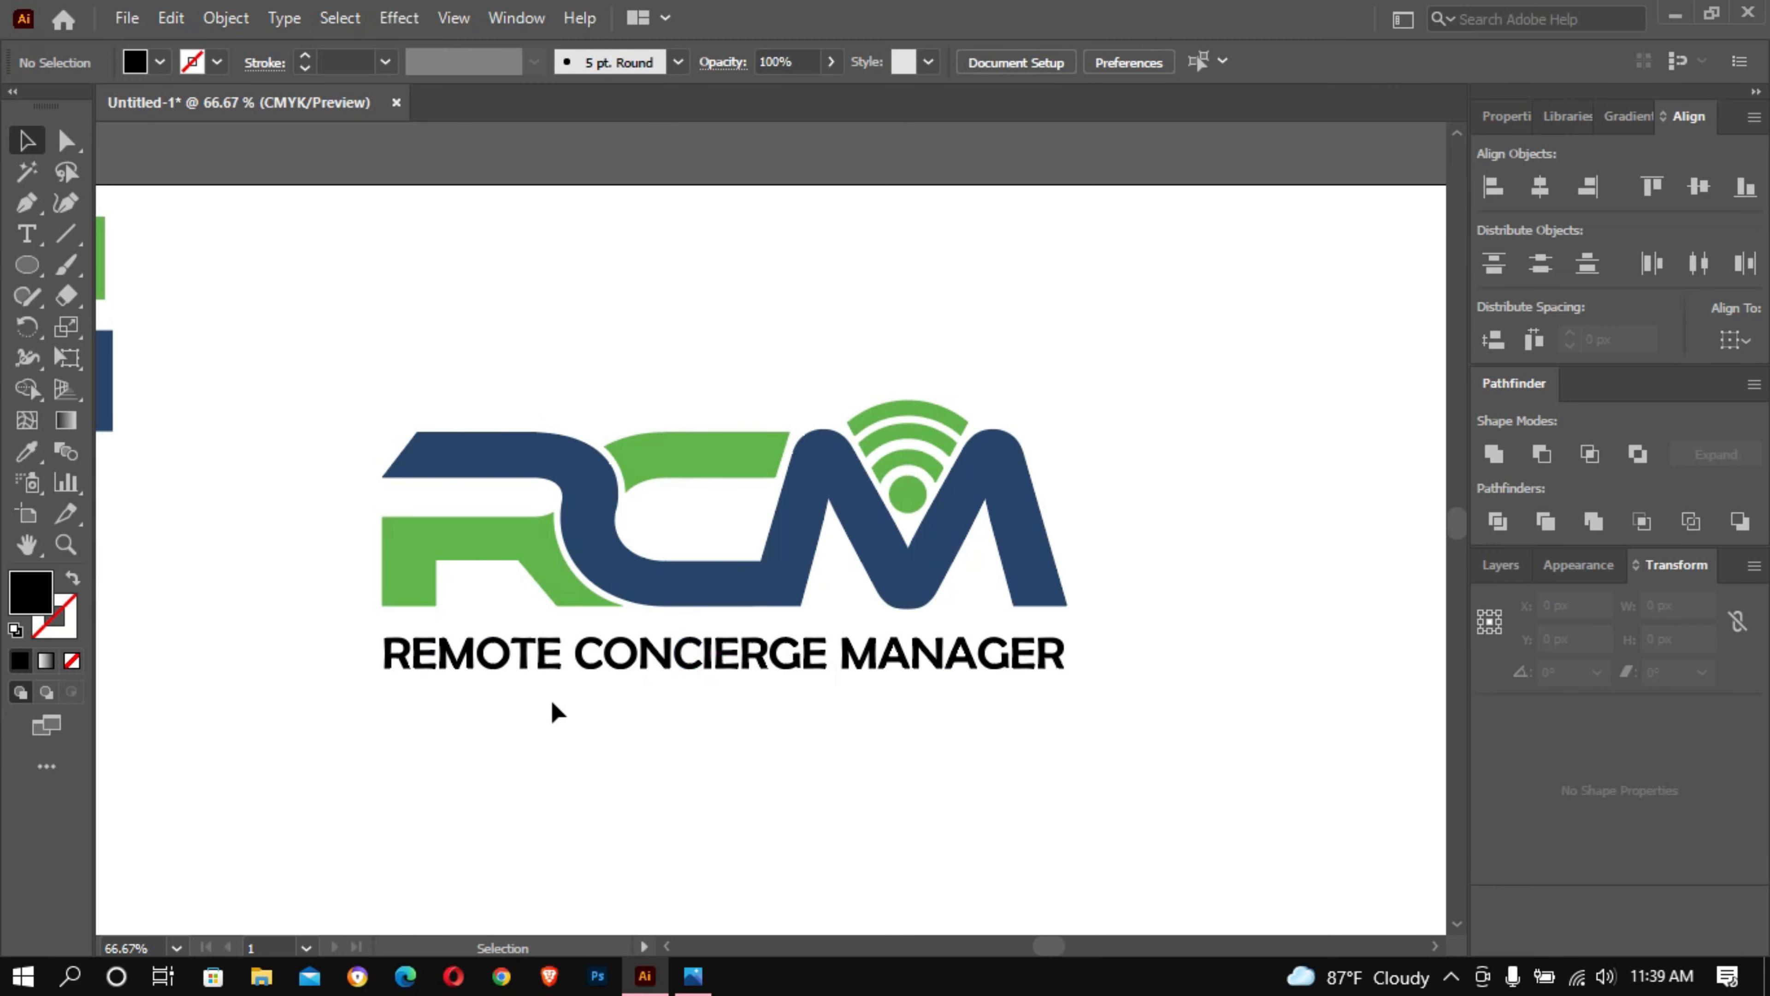
# - Select the letters of REMOTE in the tagline and activate the Eyedropper for recolouring them
pyautogui.moveTo(521, 666); pyautogui.dragTo(386, 662)
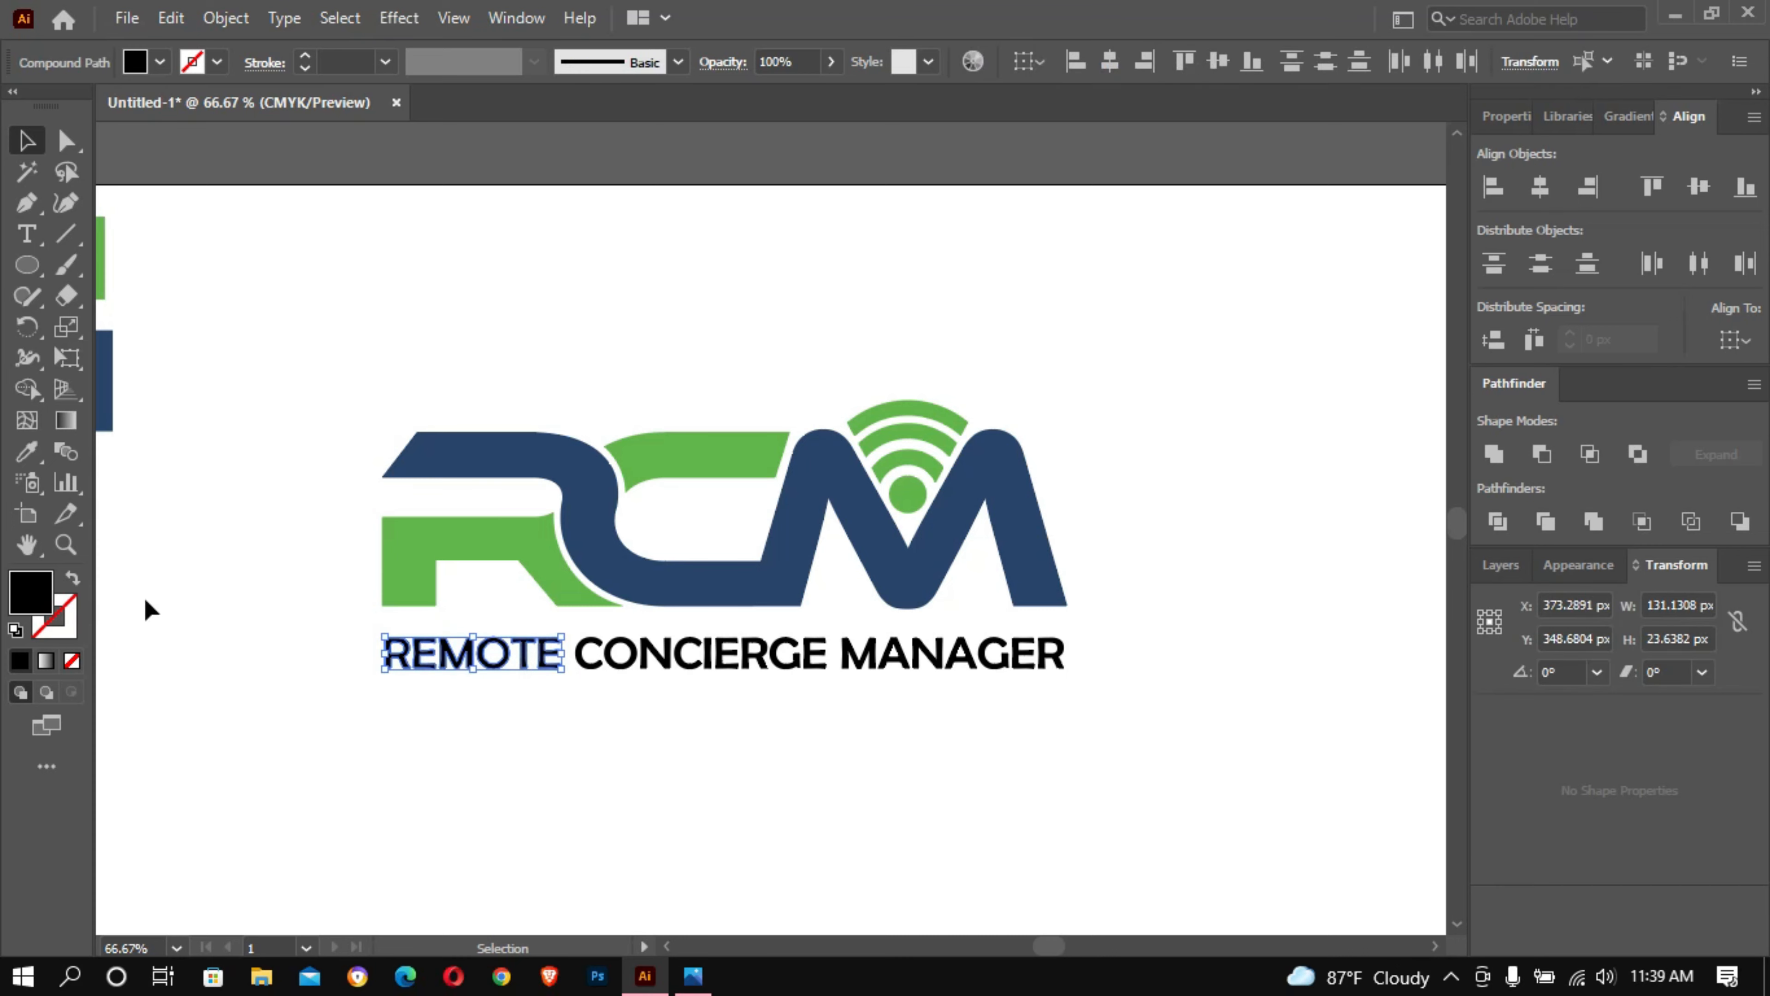
pyautogui.click(35, 455)
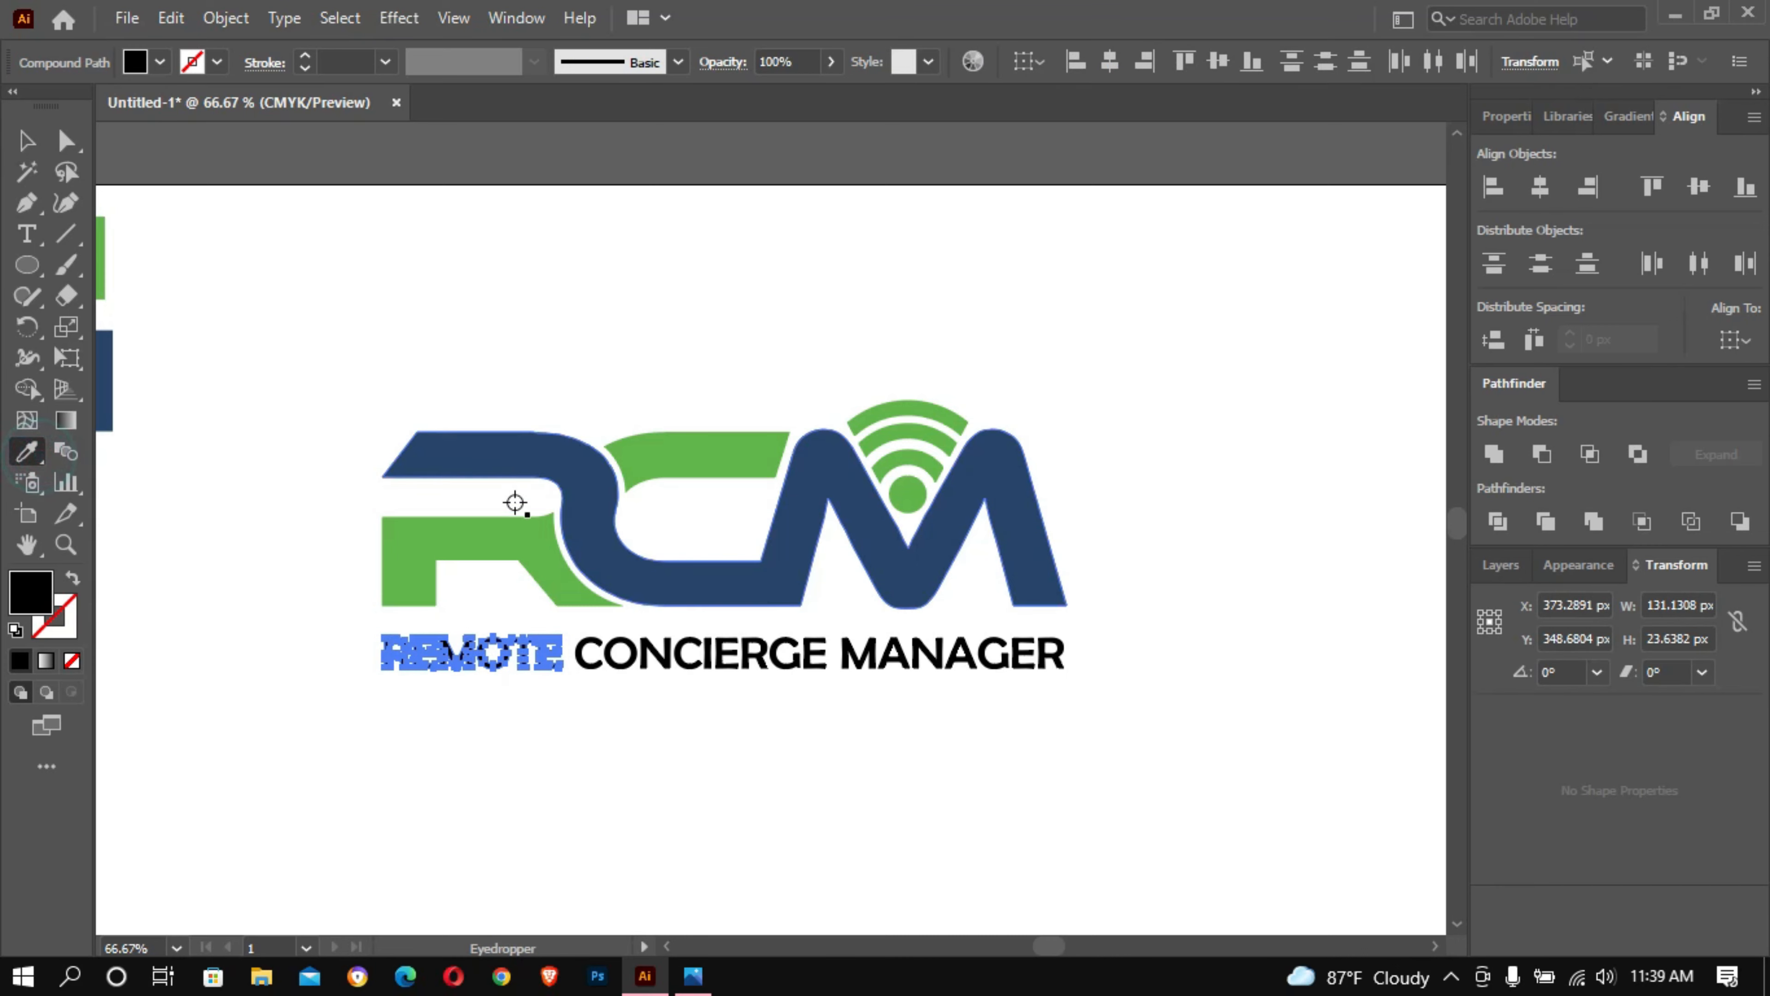